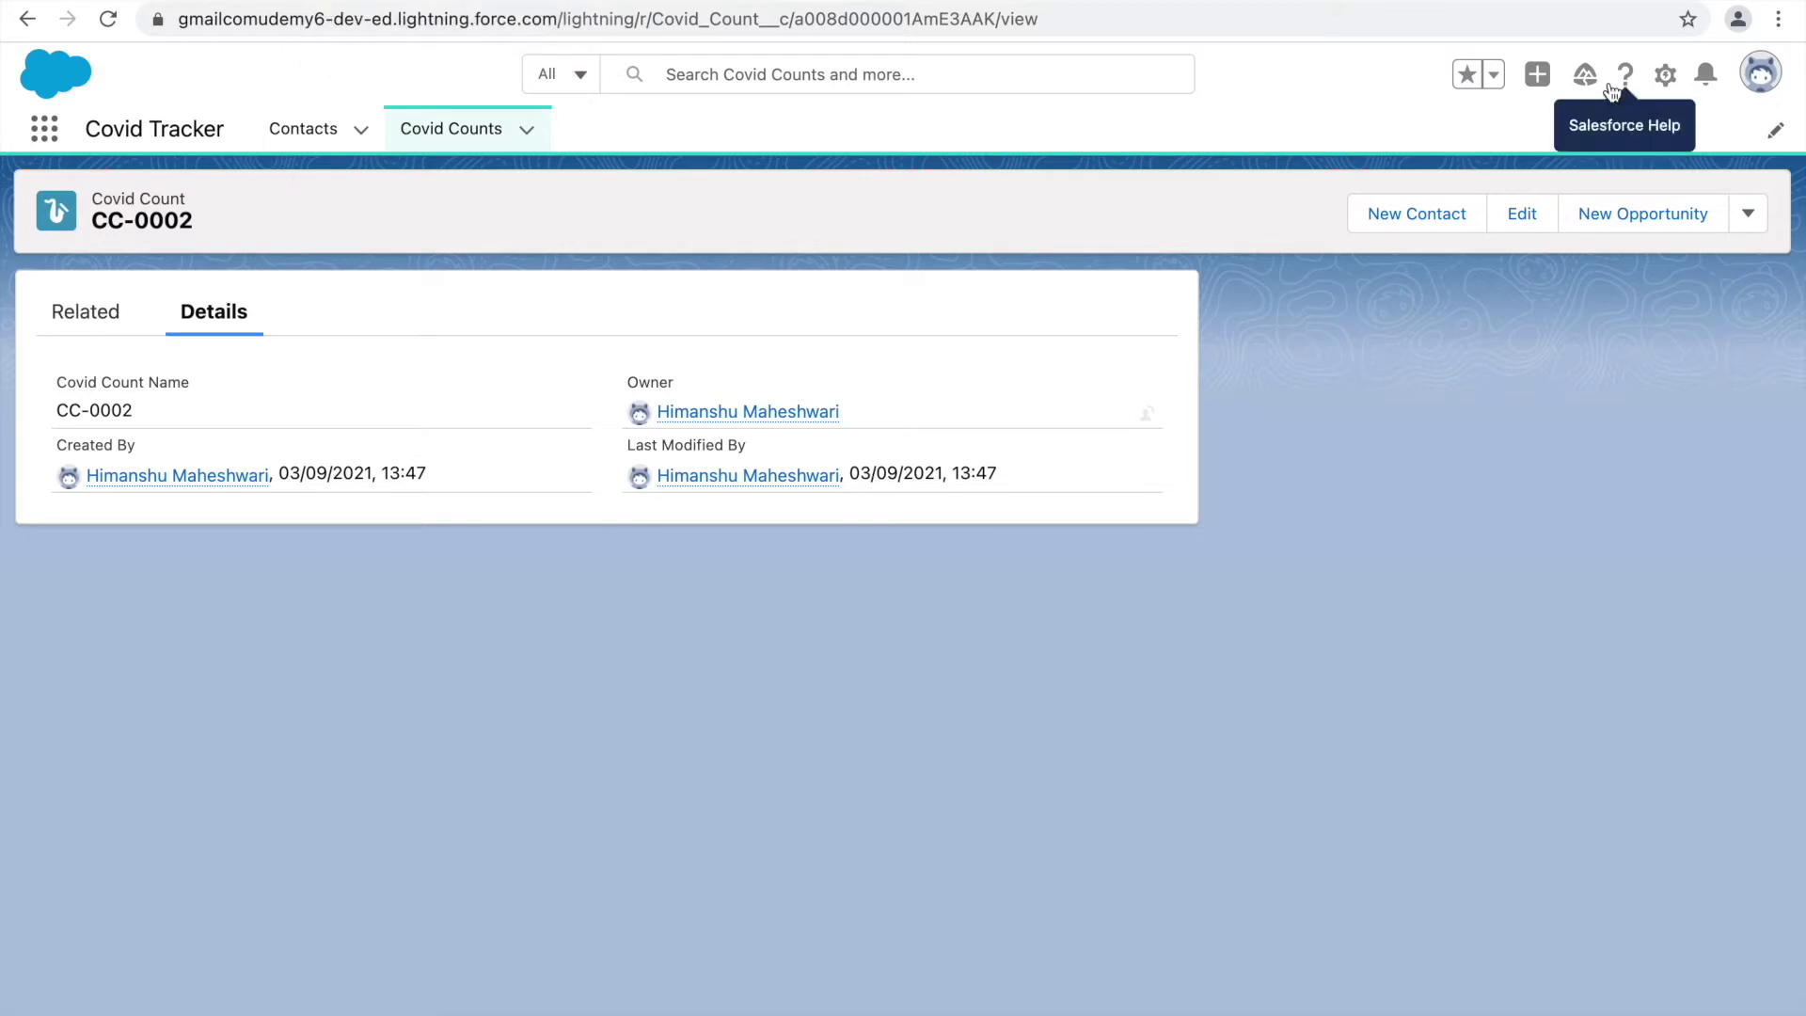
Step: Find the Covid Count object in Setup's Object Manager and start a new custom field for it
{"action": "left_click", "coordinate": [1665, 74]}
{"action": "left_click", "coordinate": [1552, 141]}
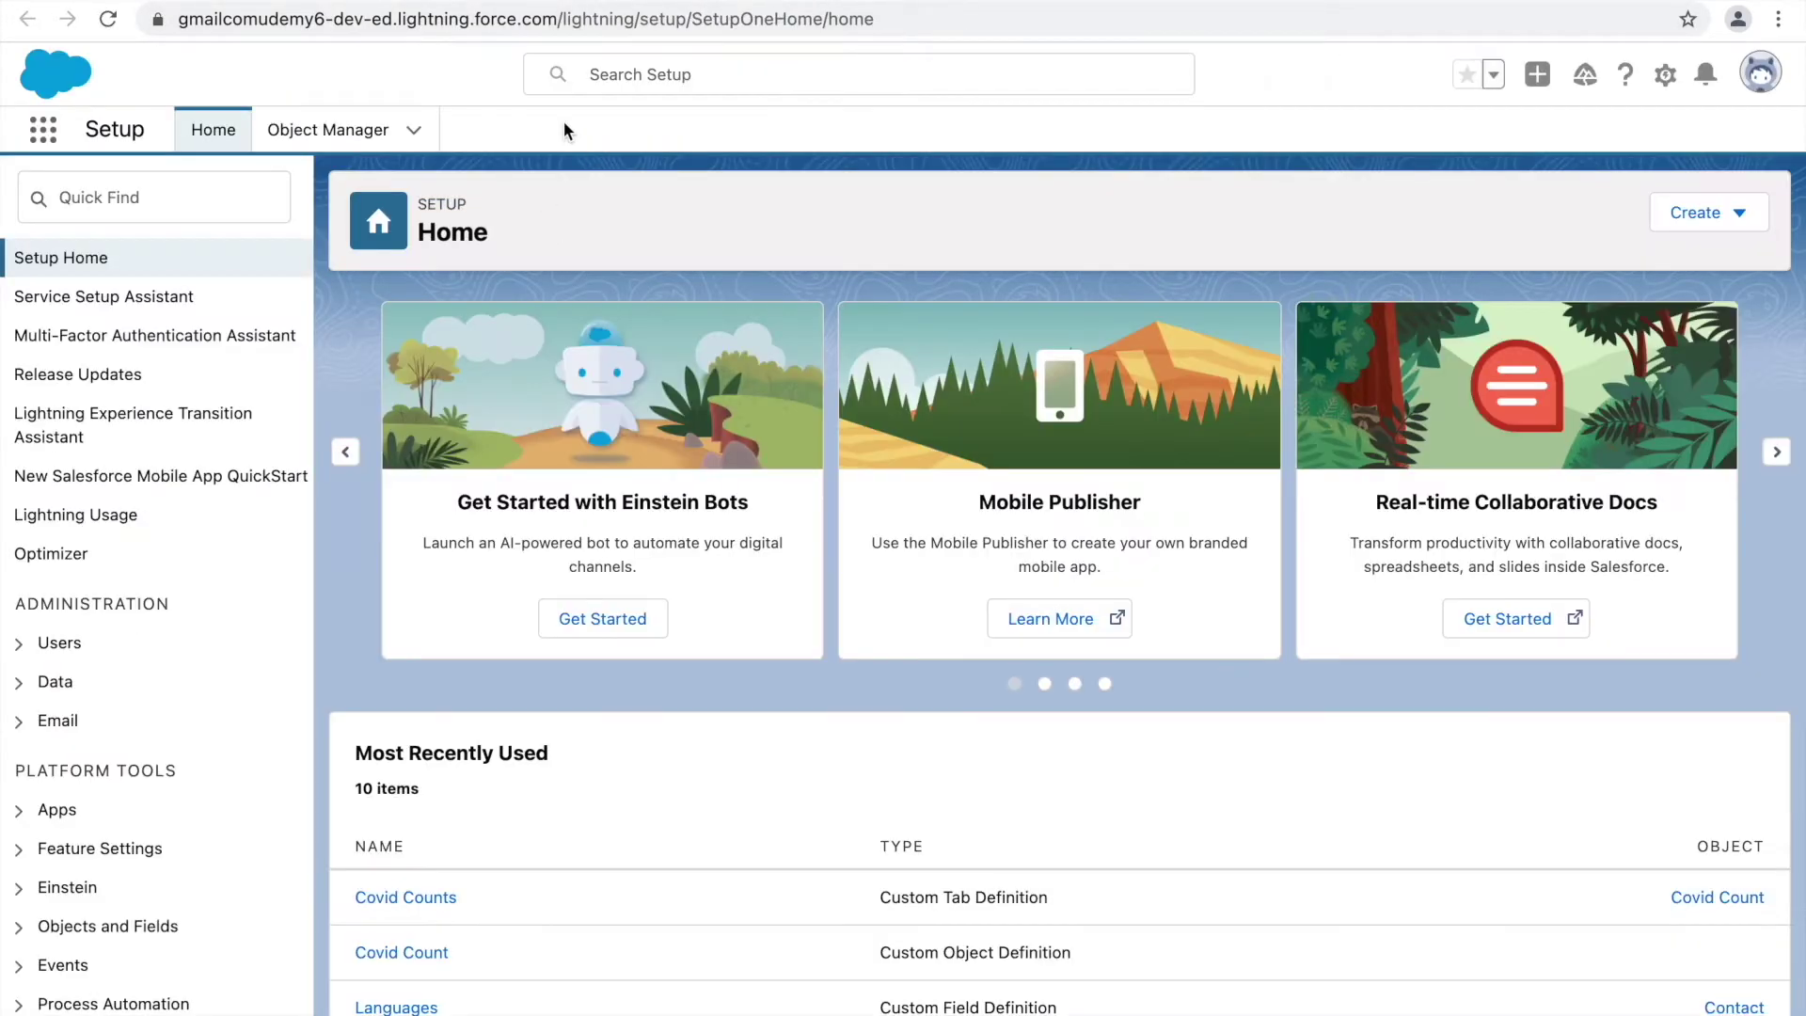
{"action": "left_click", "coordinate": [329, 130]}
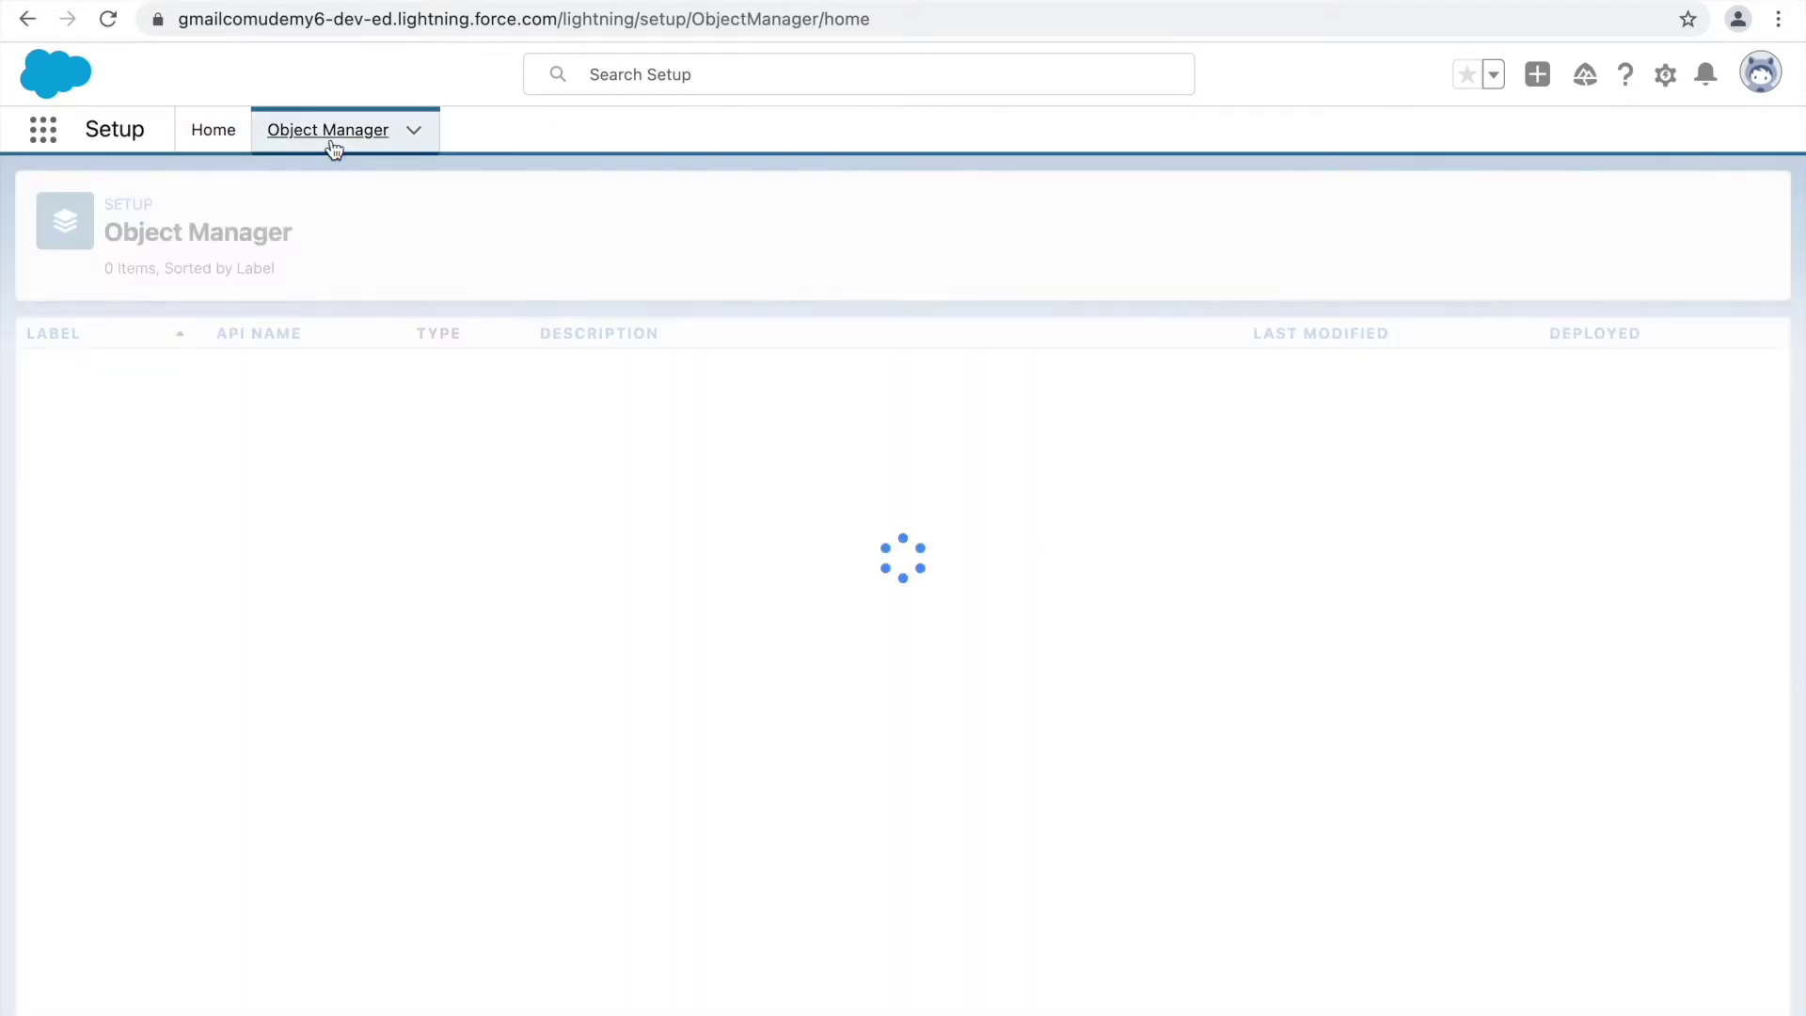
{"action": "left_click", "coordinate": [1363, 215]}
{"action": "type", "text": "Covid"}
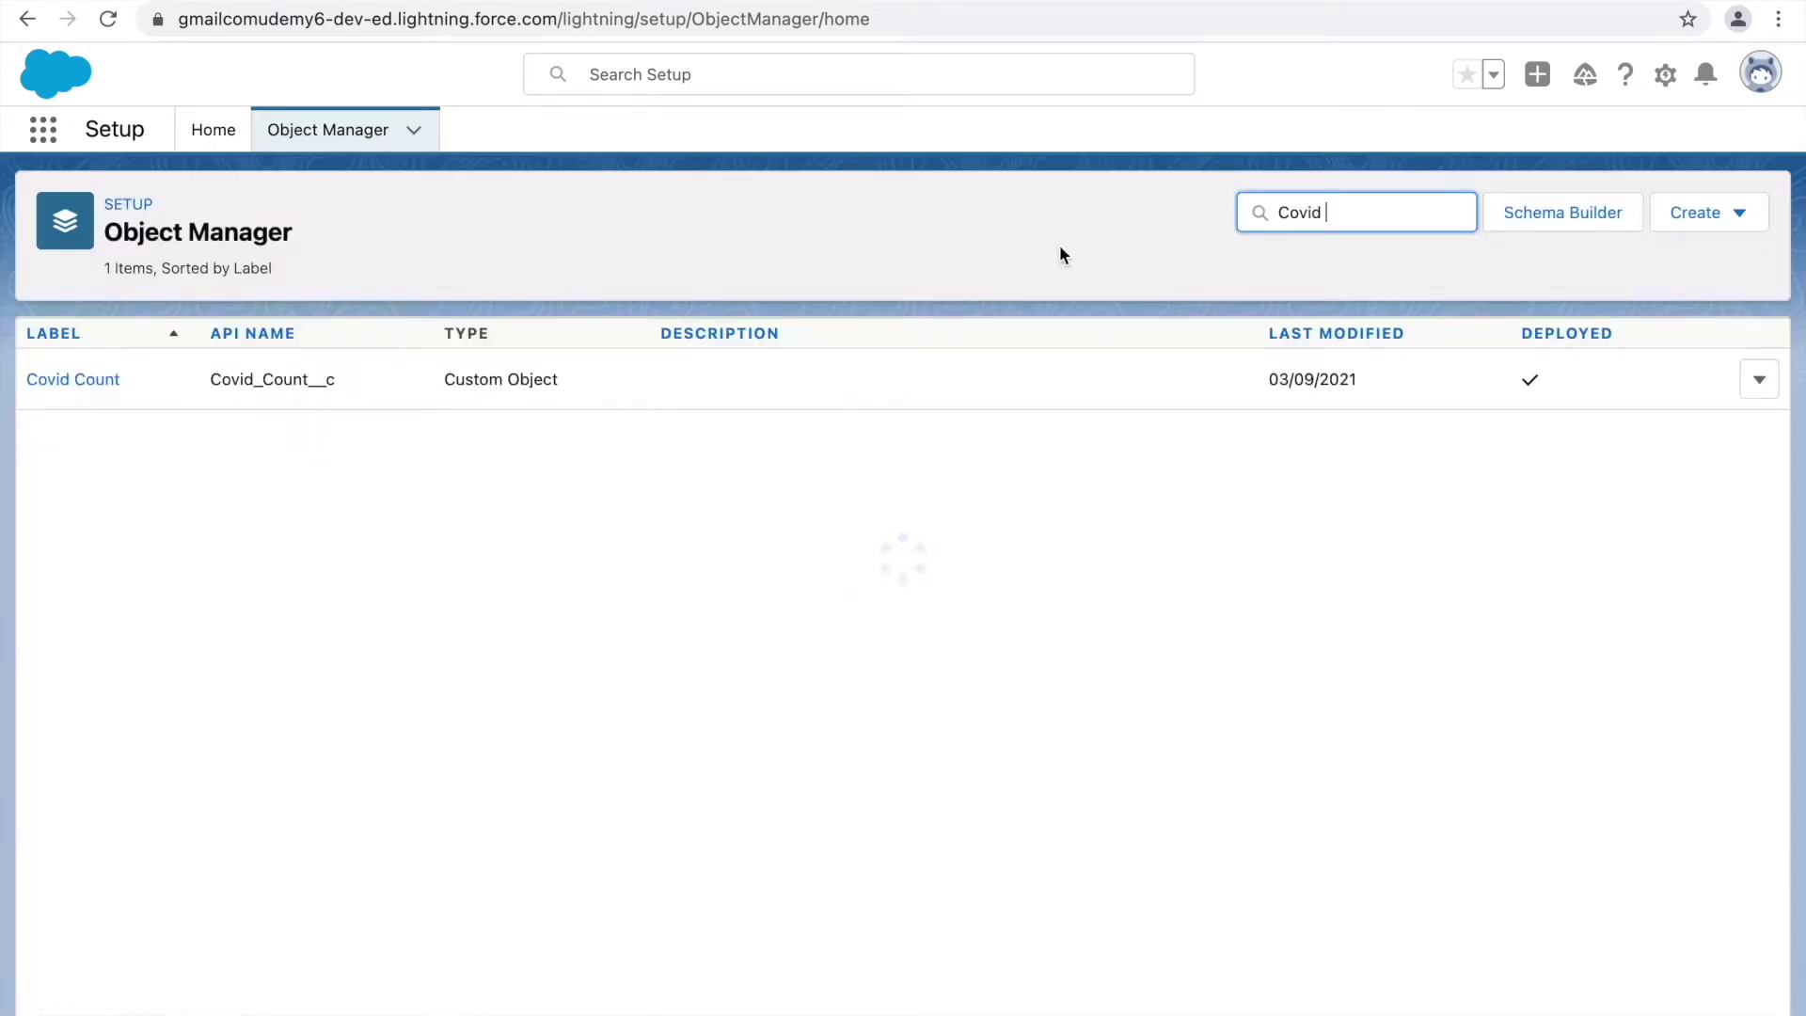
{"action": "left_click", "coordinate": [87, 380]}
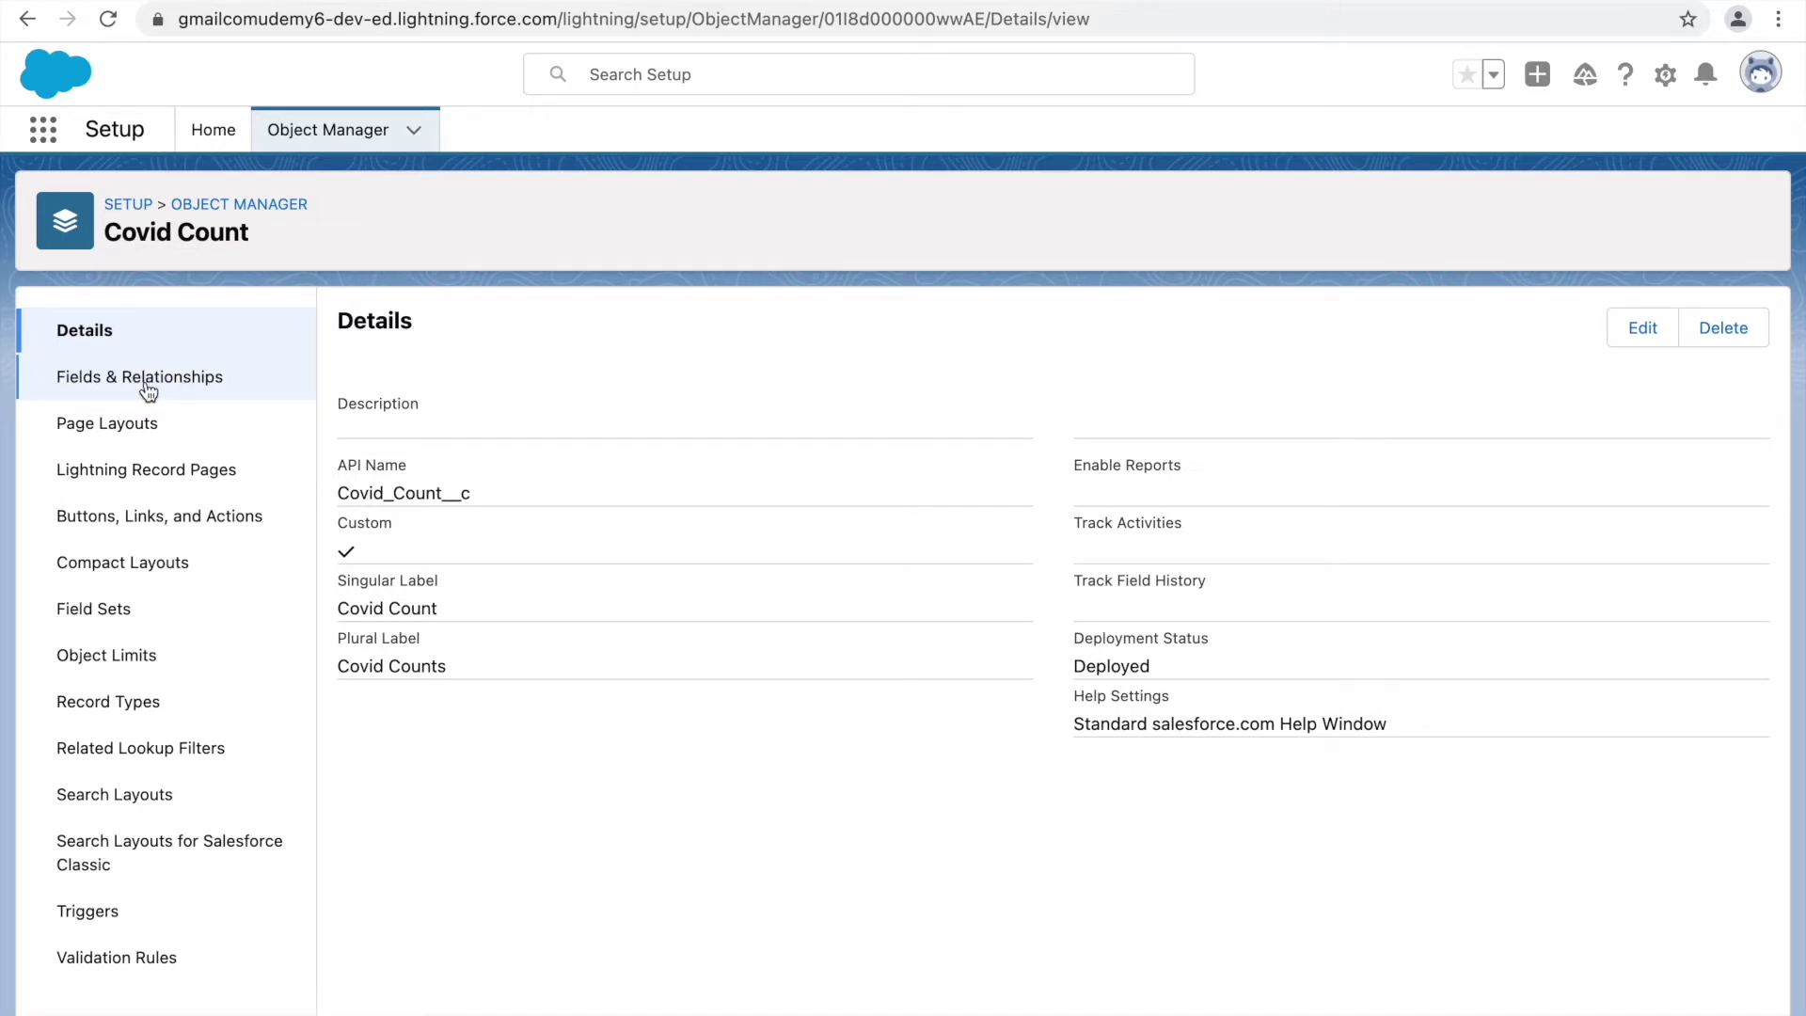
{"action": "left_click", "coordinate": [148, 384]}
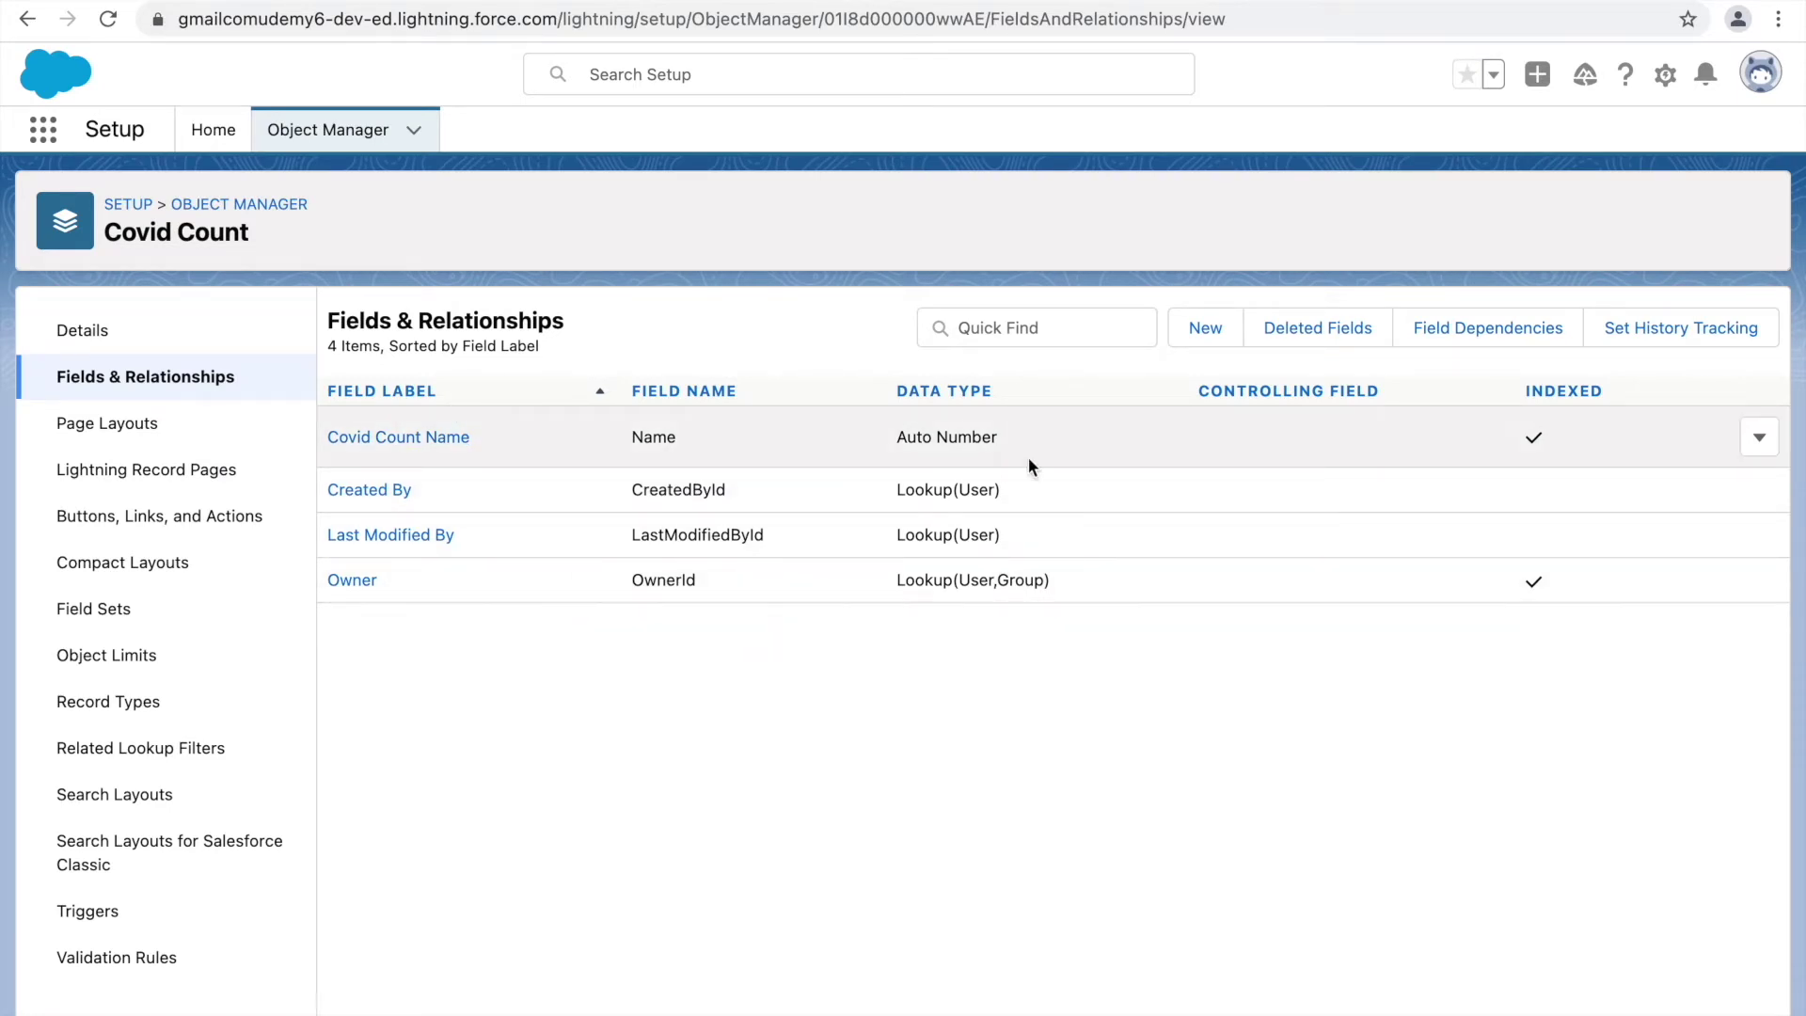
{"action": "left_click", "coordinate": [1208, 335]}
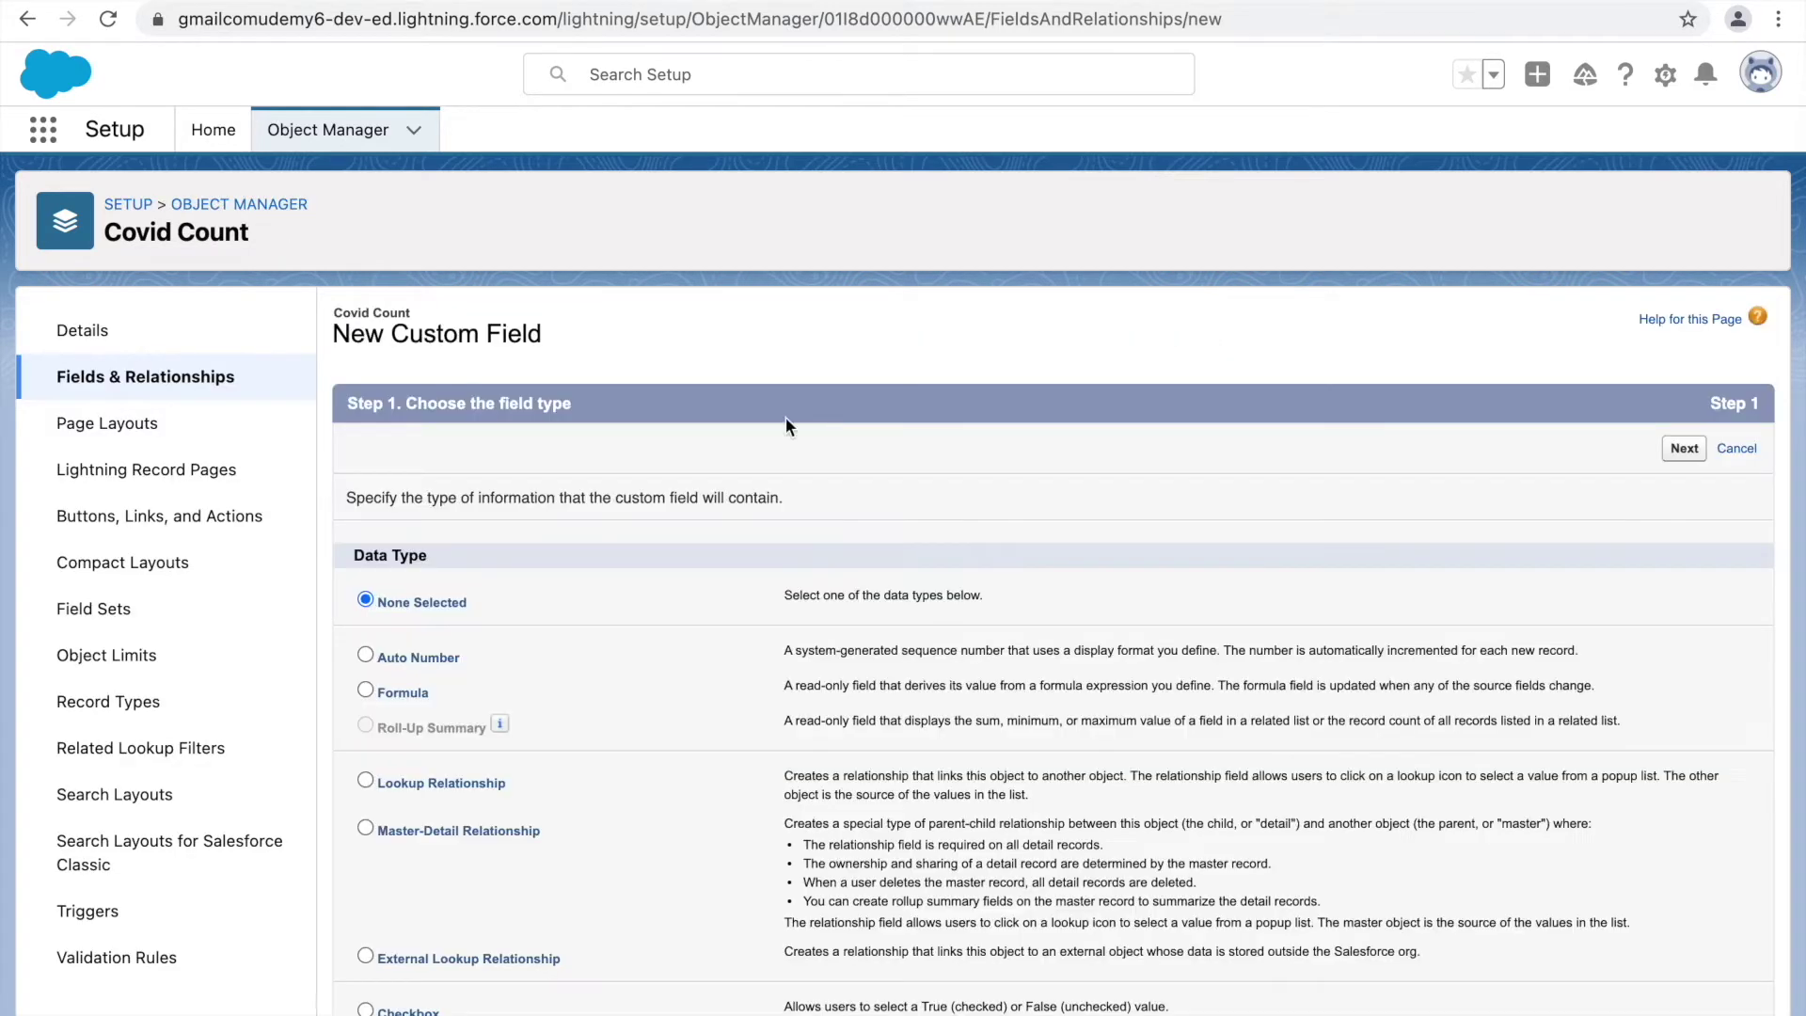
Step: Examine the data types available for the new custom field and their descriptions
{"action": "scroll", "coordinate": [527, 731], "scroll_direction": "down", "scroll_amount": 2}
{"action": "scroll", "coordinate": [528, 736], "scroll_direction": "down", "scroll_amount": 4}
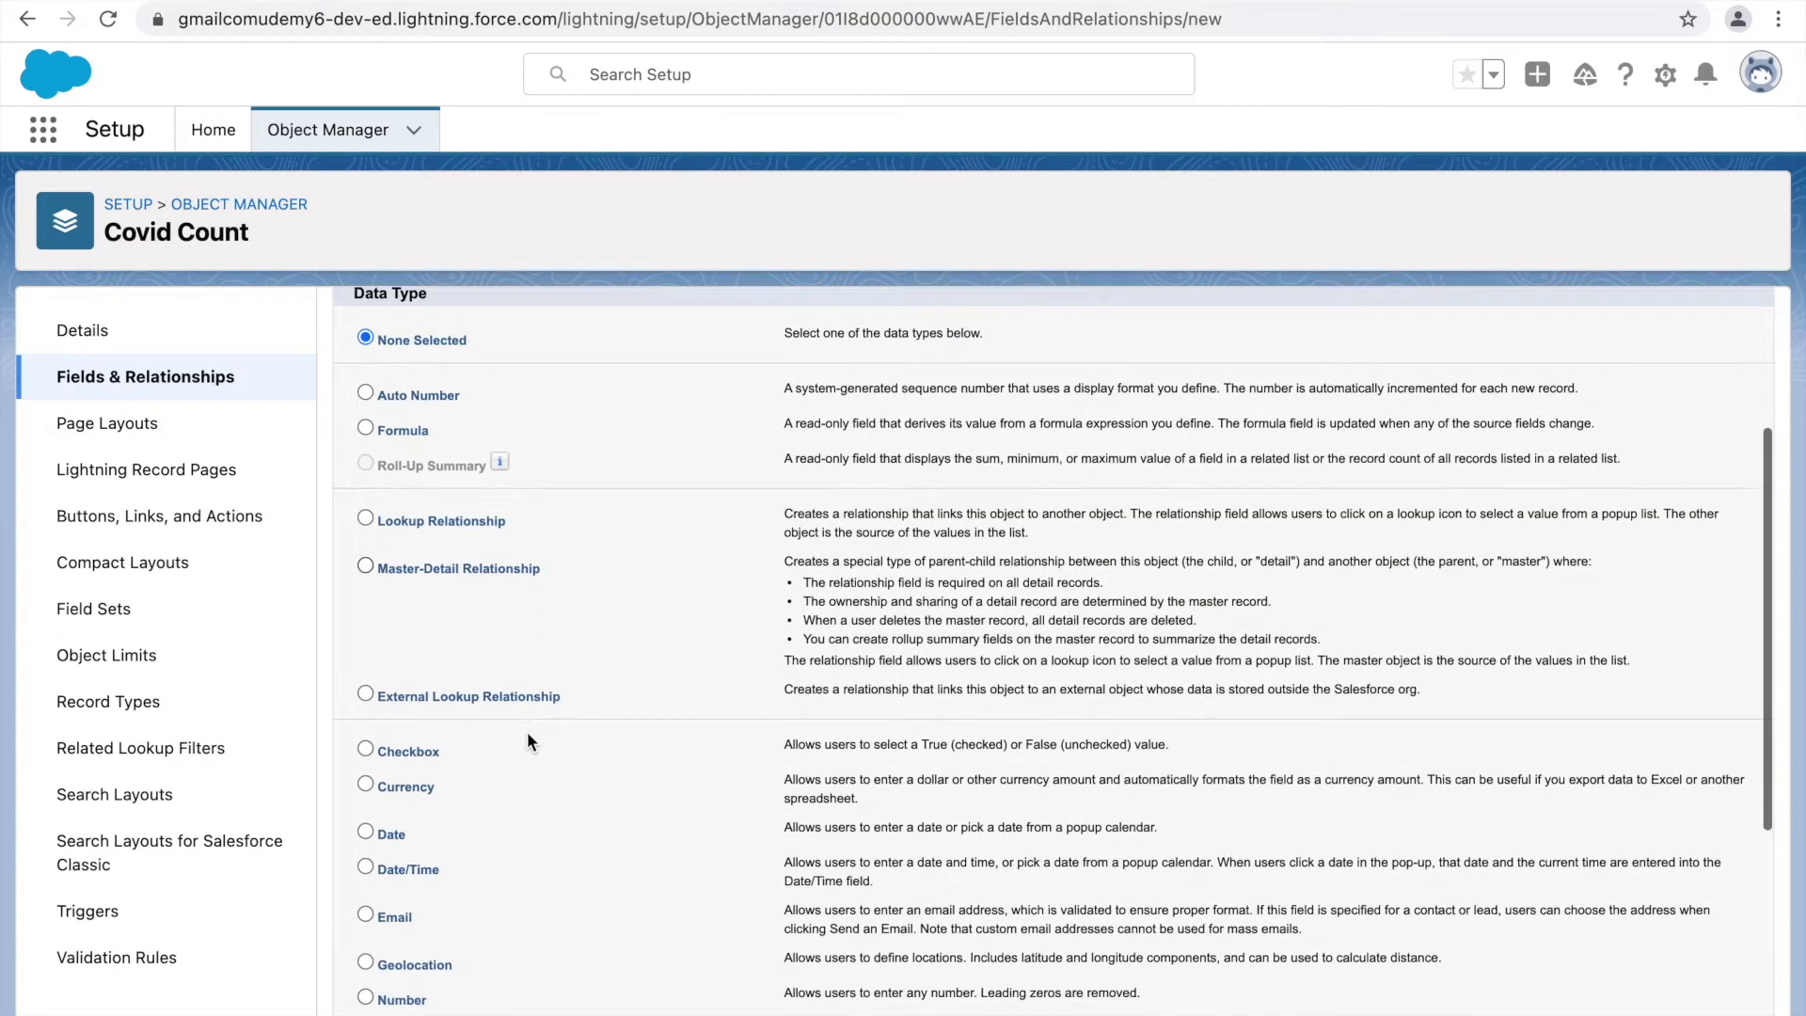
{"action": "scroll", "coordinate": [527, 733], "scroll_direction": "down", "scroll_amount": 3}
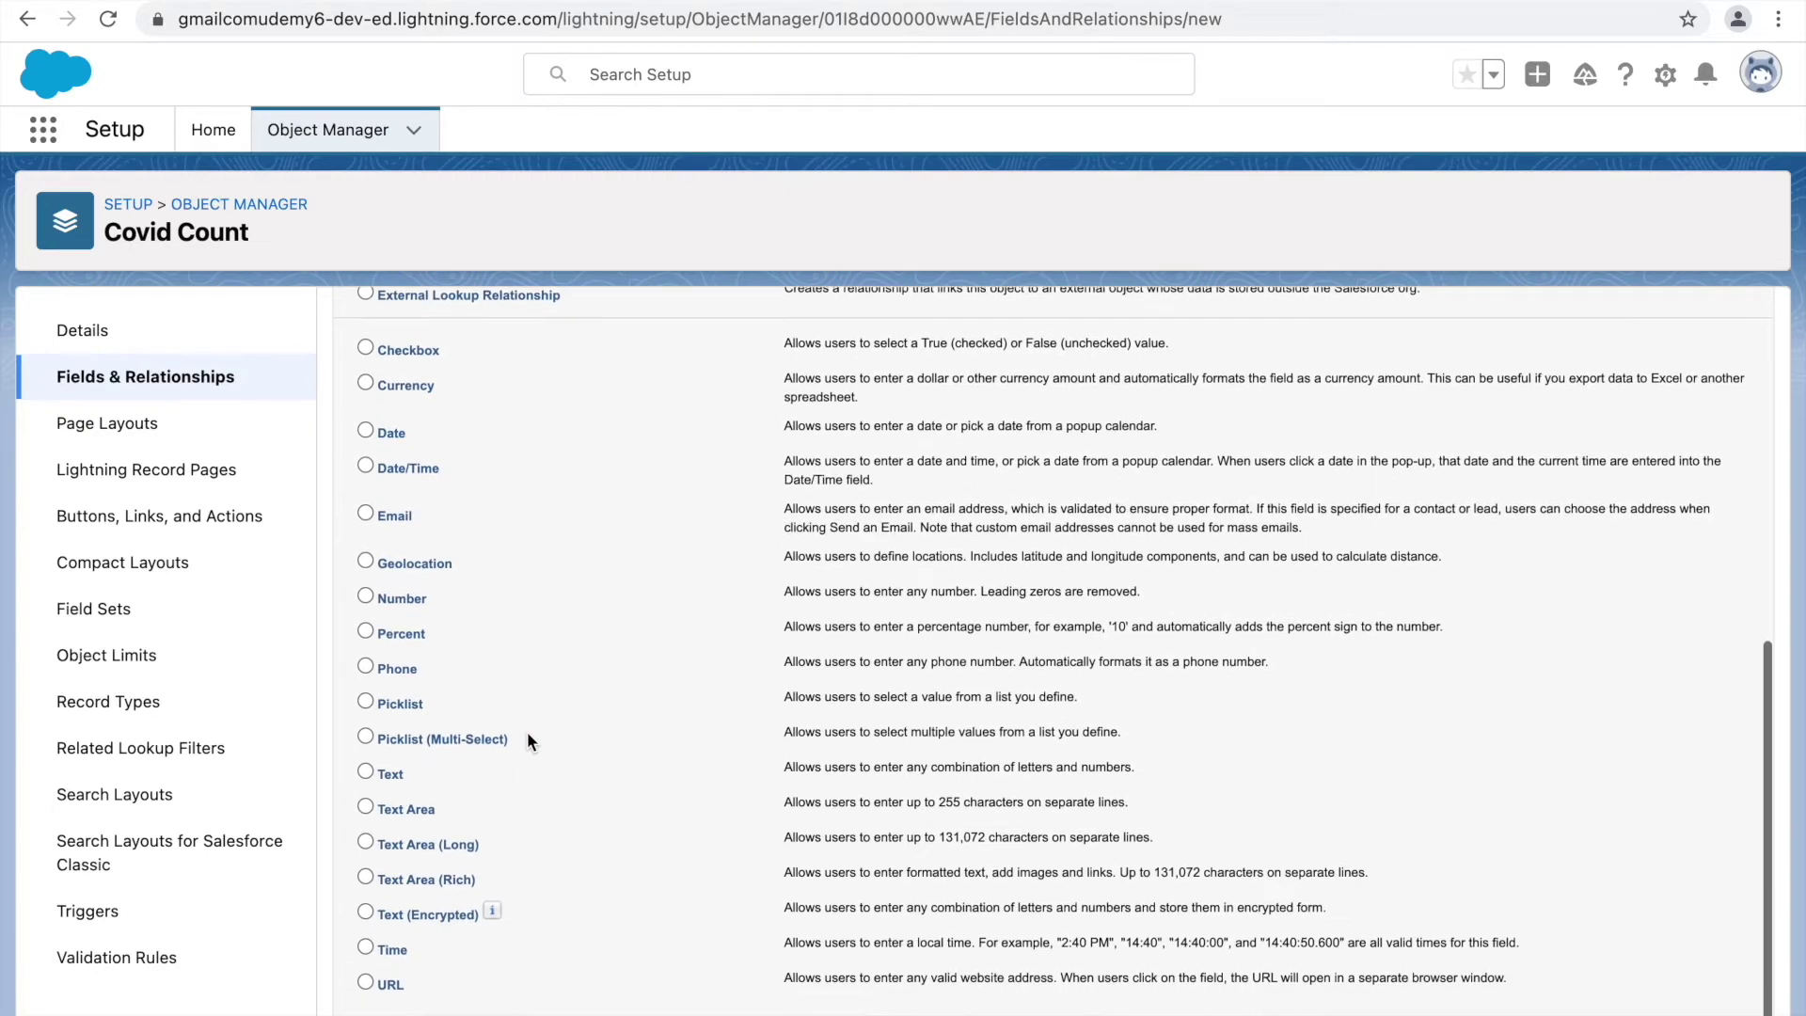
{"action": "scroll", "coordinate": [527, 730], "scroll_direction": "up", "scroll_amount": 4}
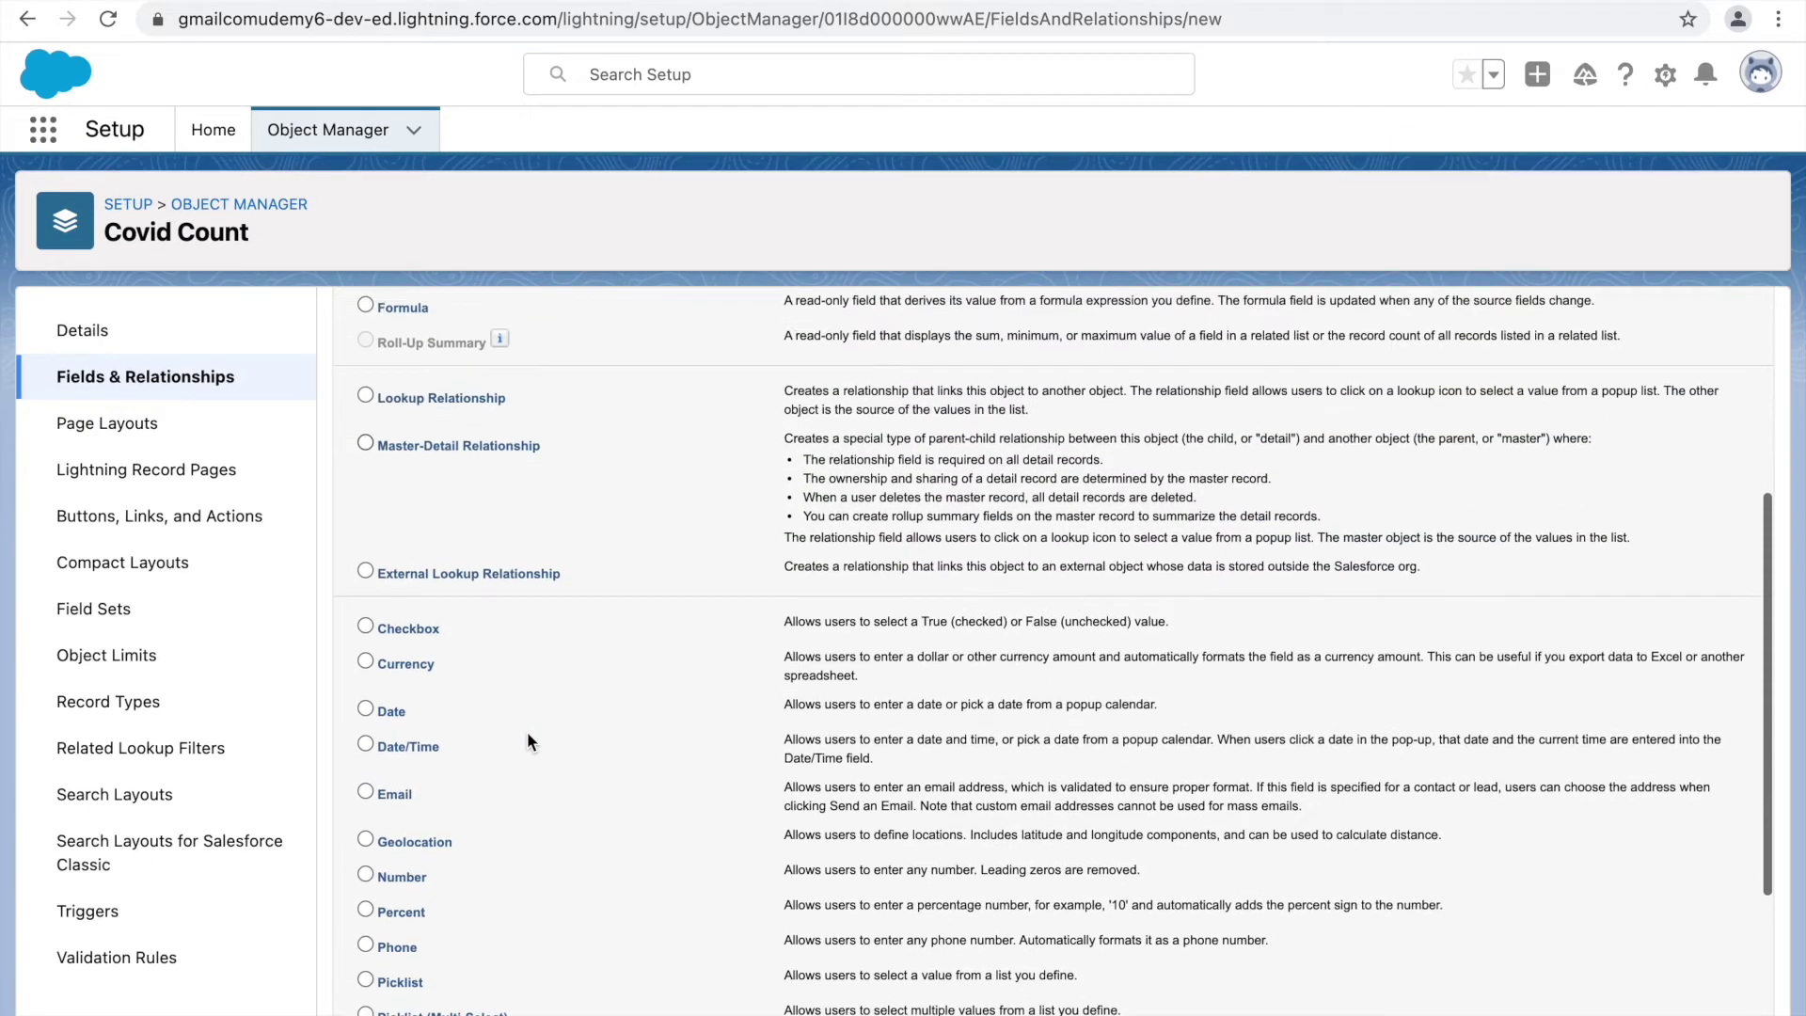
{"action": "scroll", "coordinate": [527, 731], "scroll_direction": "down", "scroll_amount": 2}
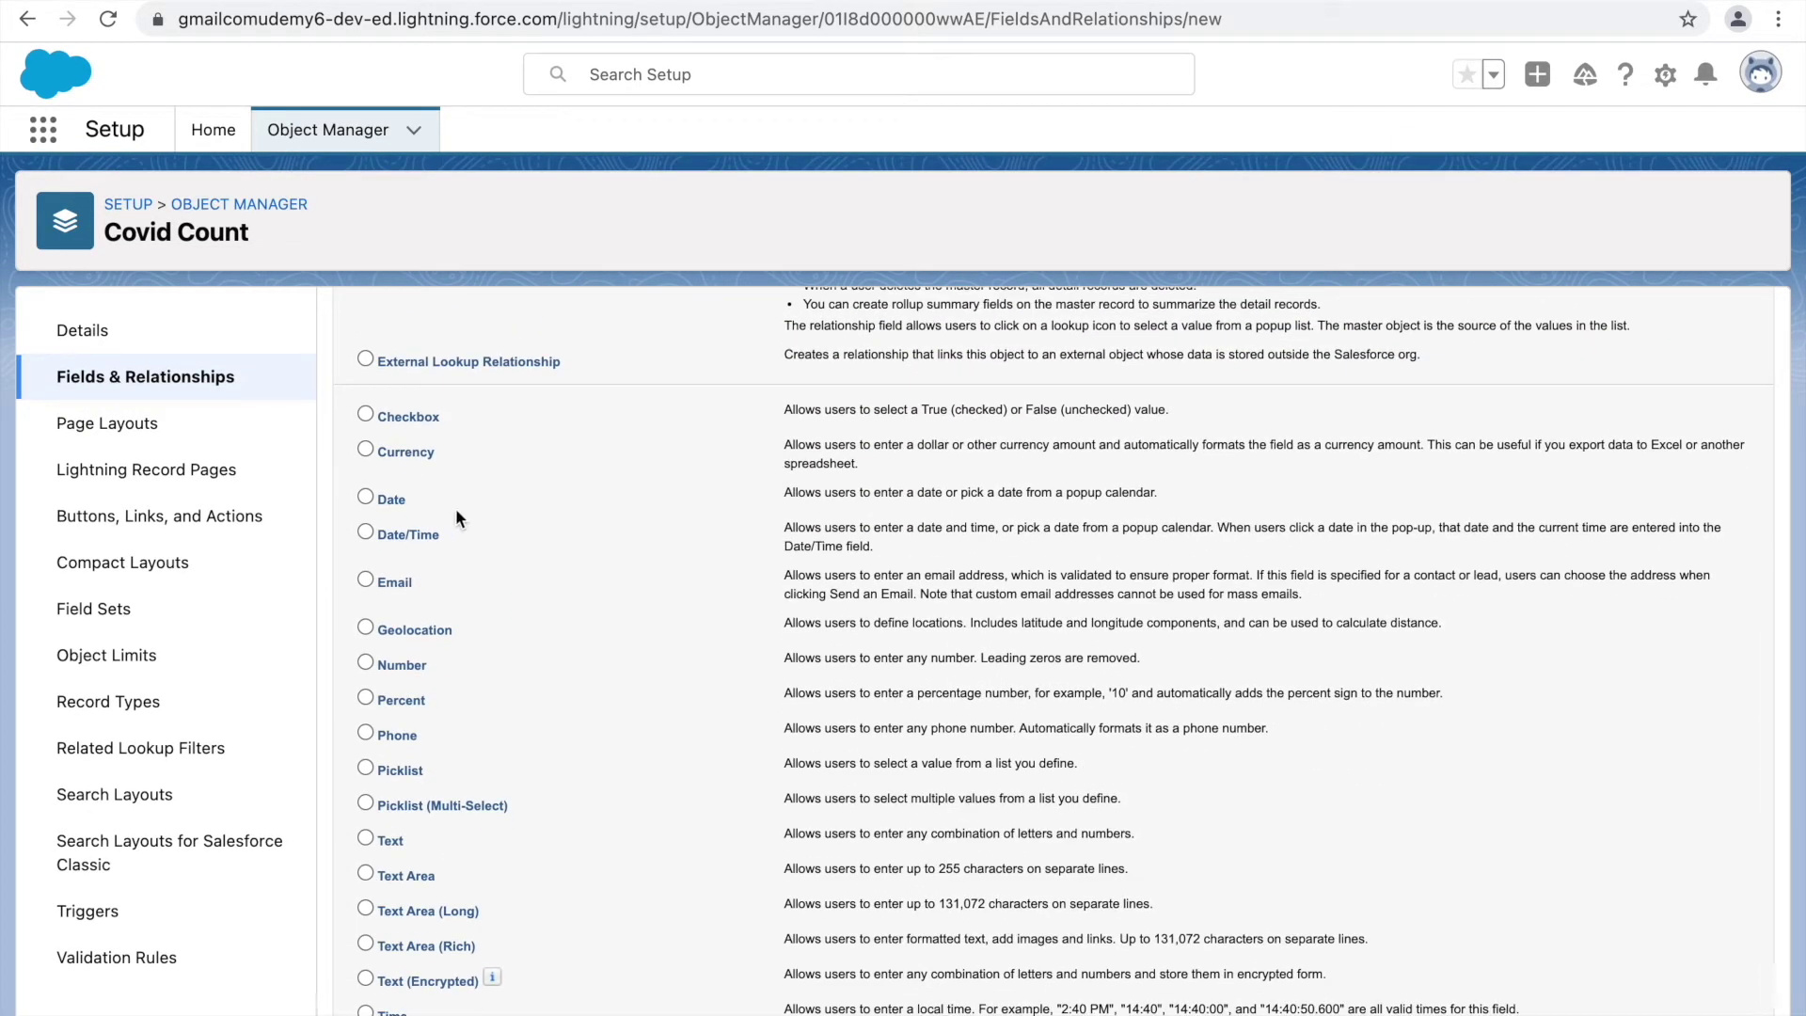
{"action": "scroll", "coordinate": [459, 510], "scroll_direction": "down", "scroll_amount": 1}
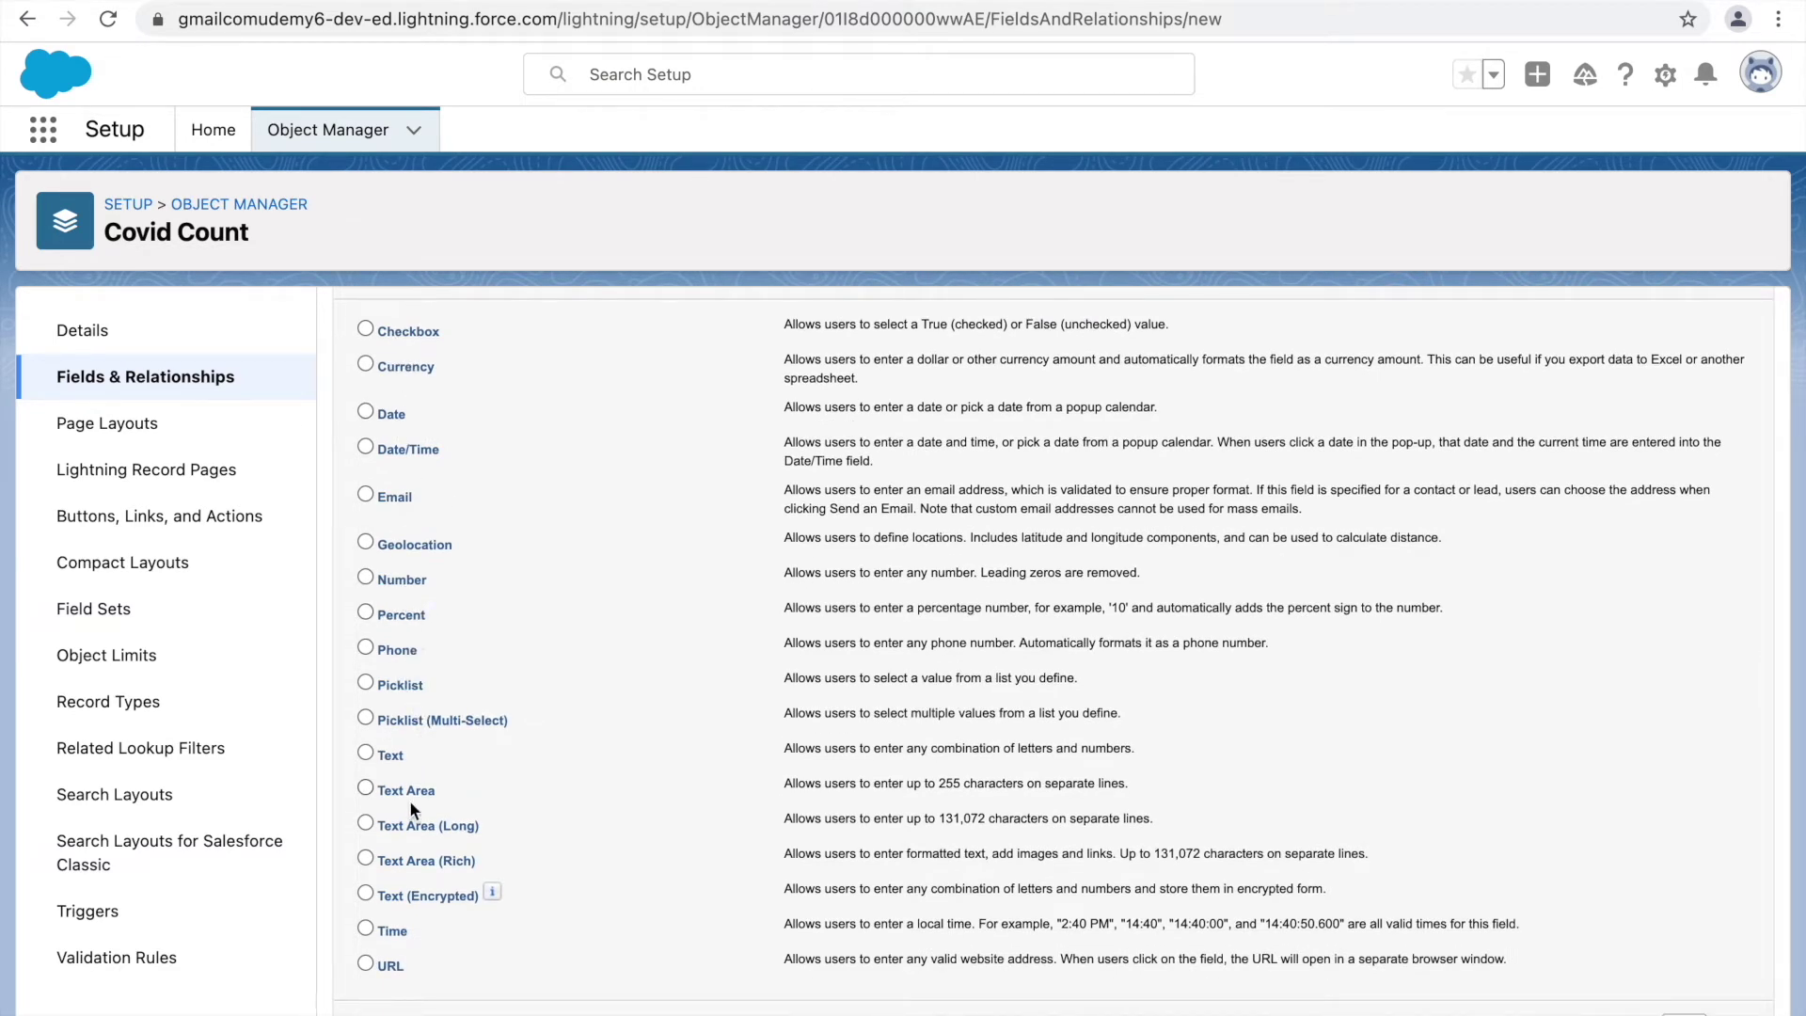
{"action": "scroll", "coordinate": [579, 686], "scroll_direction": "up", "scroll_amount": 4}
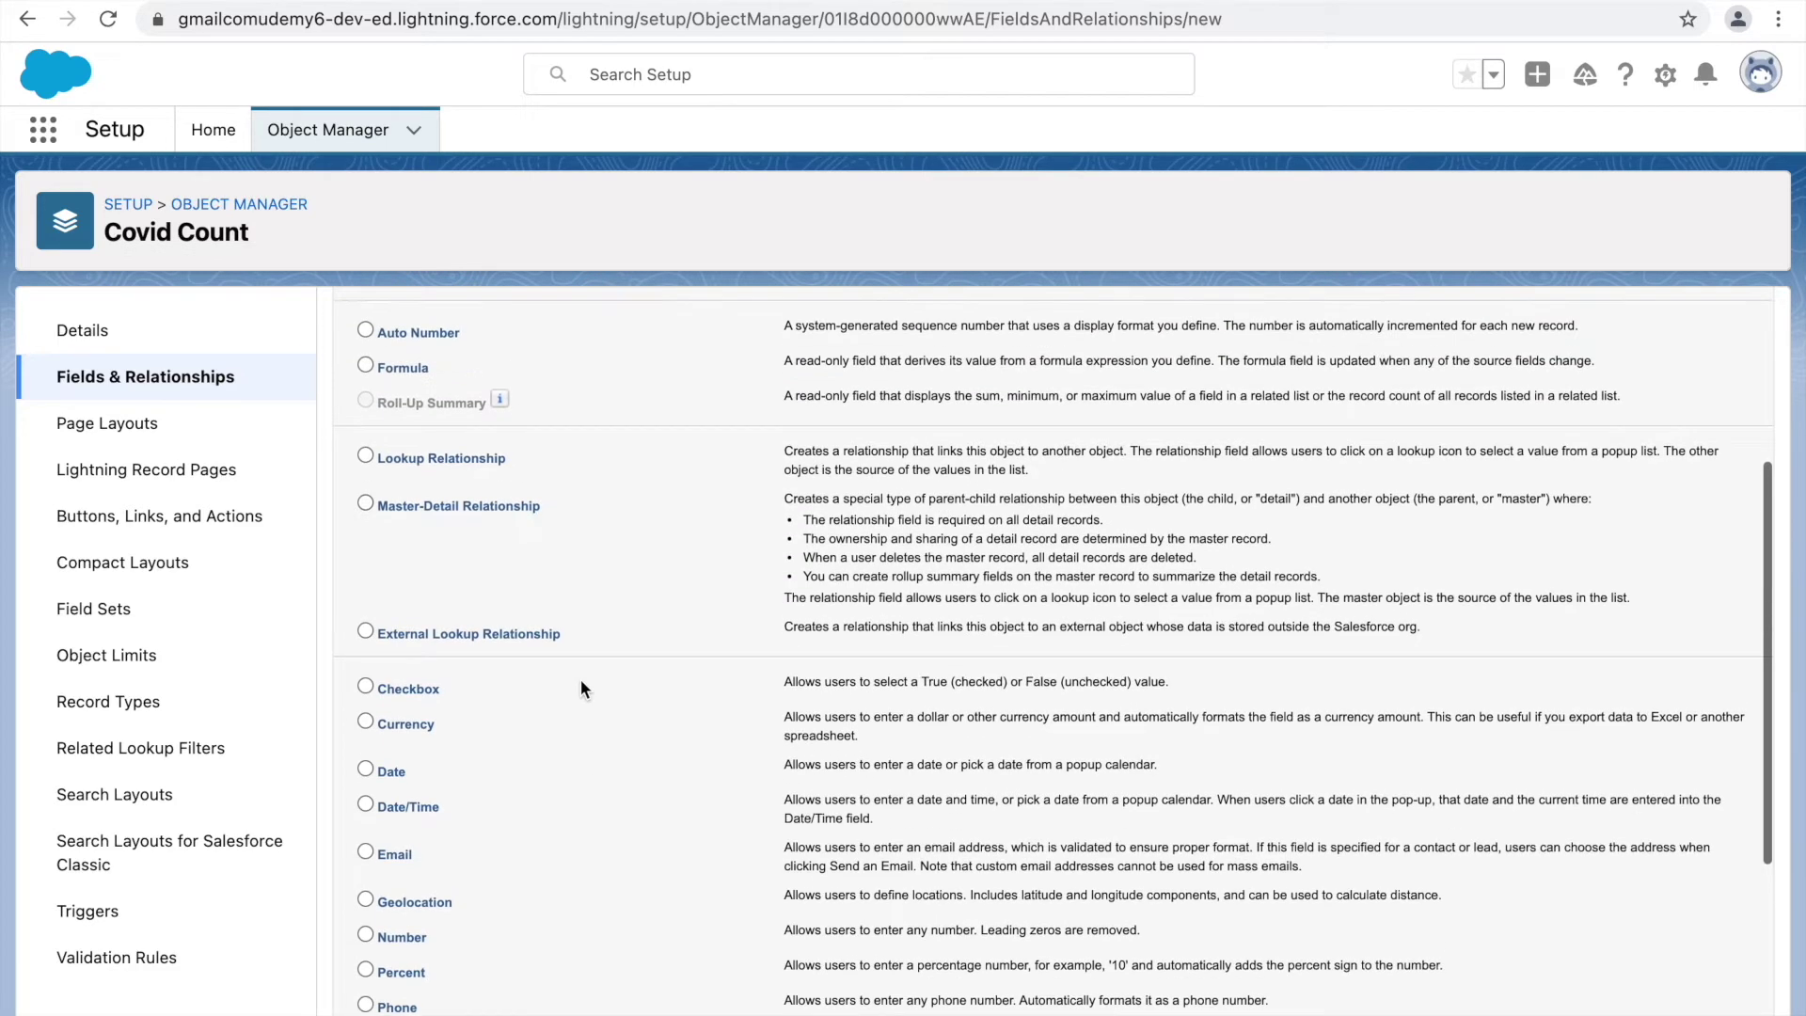
{"action": "scroll", "coordinate": [598, 575], "scroll_direction": "up", "scroll_amount": 1}
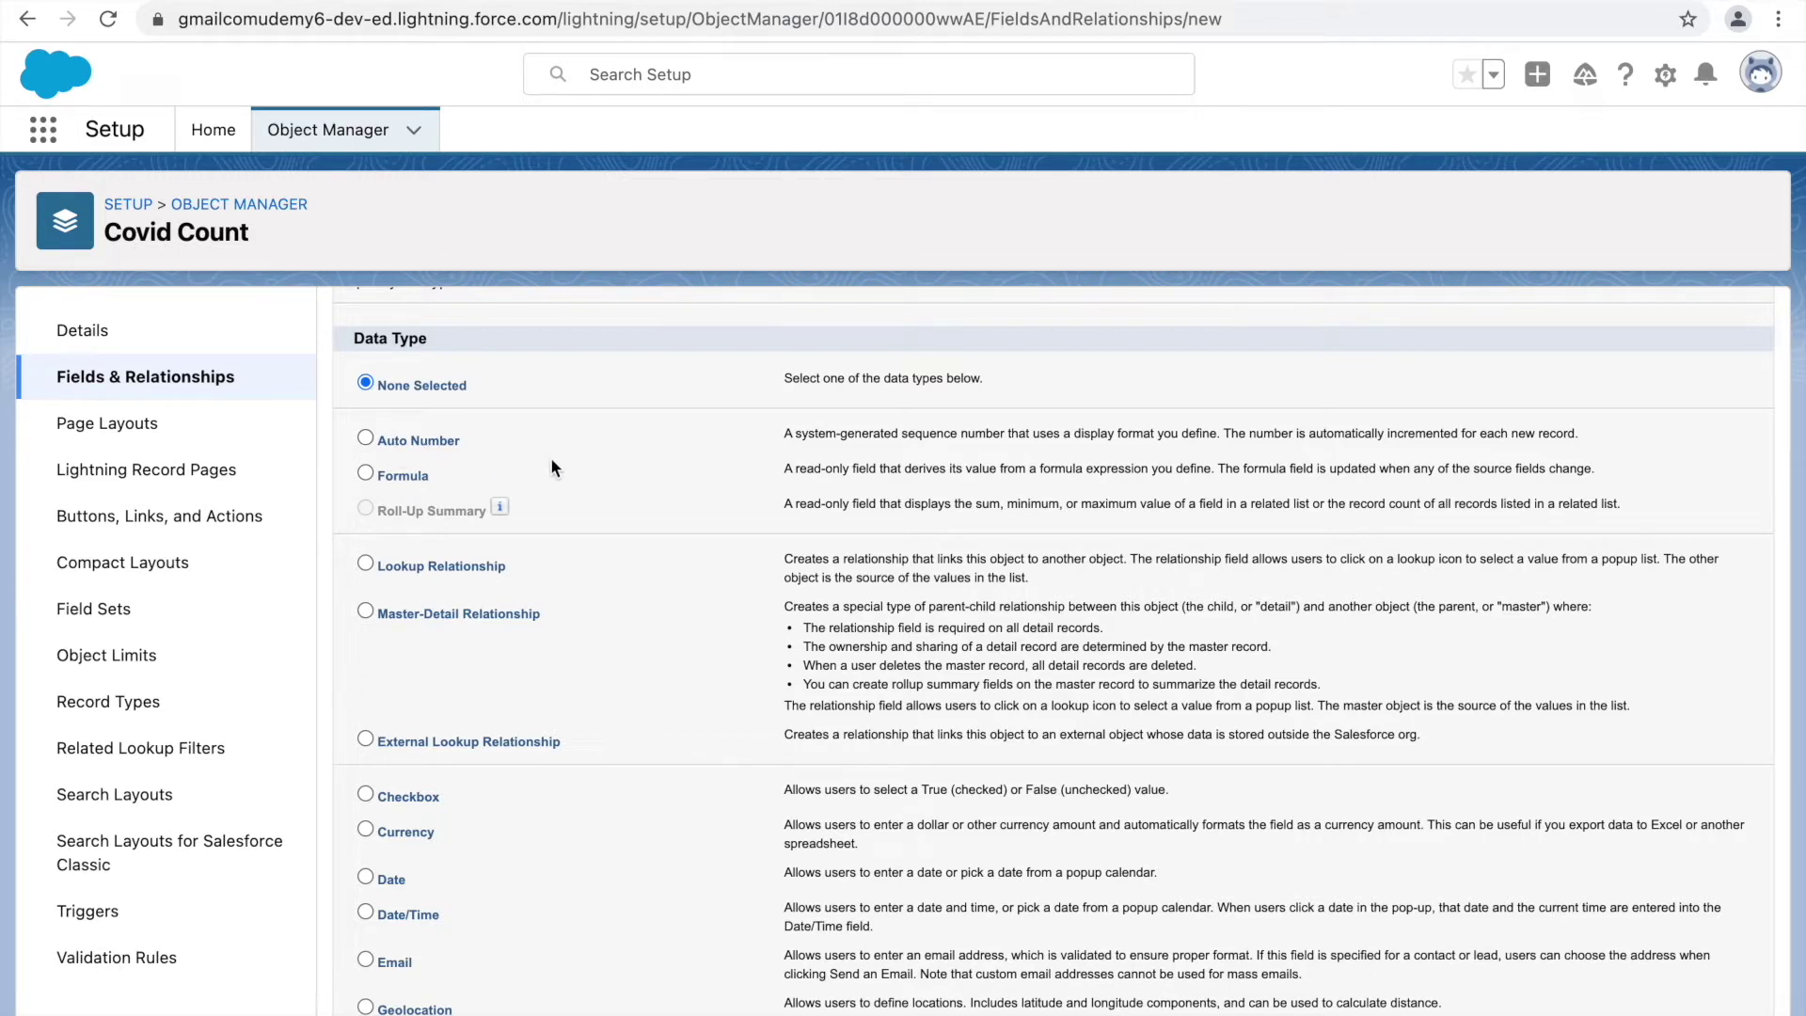
Step: Choose Number as the new field's data type and proceed to the field details
{"action": "scroll", "coordinate": [586, 624], "scroll_direction": "down", "scroll_amount": 5}
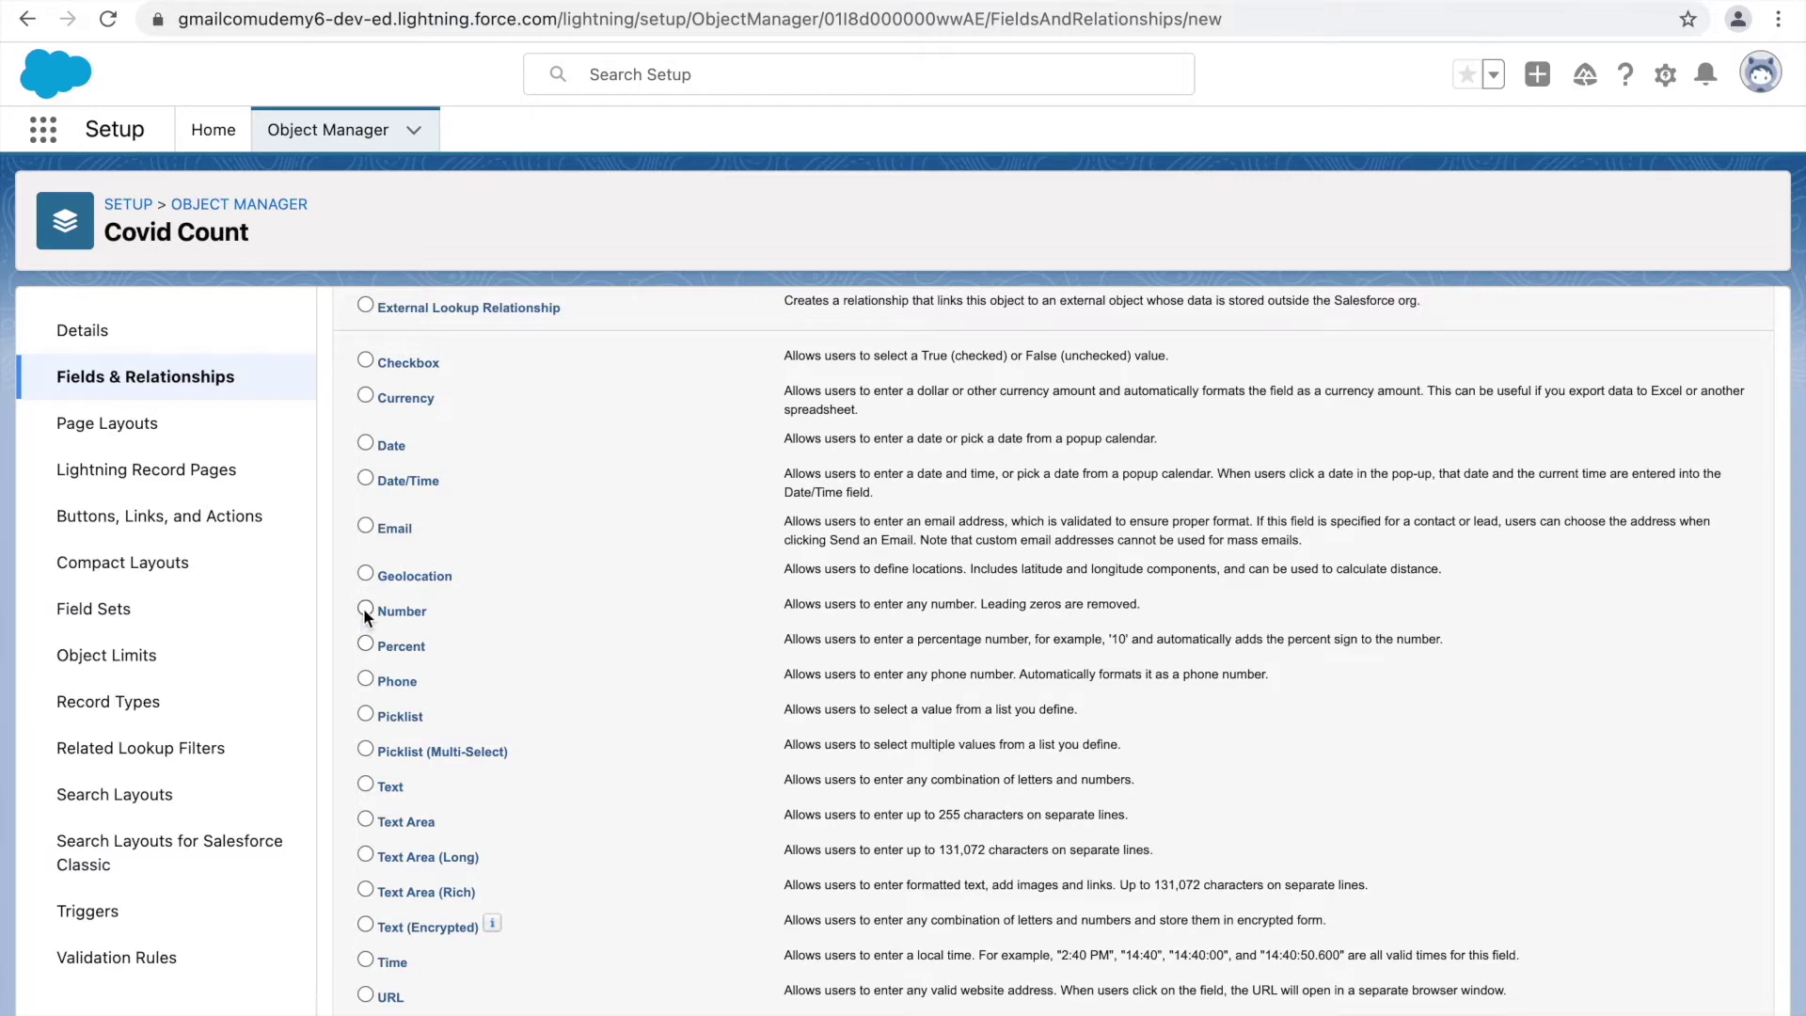
{"action": "scroll", "coordinate": [846, 583], "scroll_direction": "up", "scroll_amount": 6}
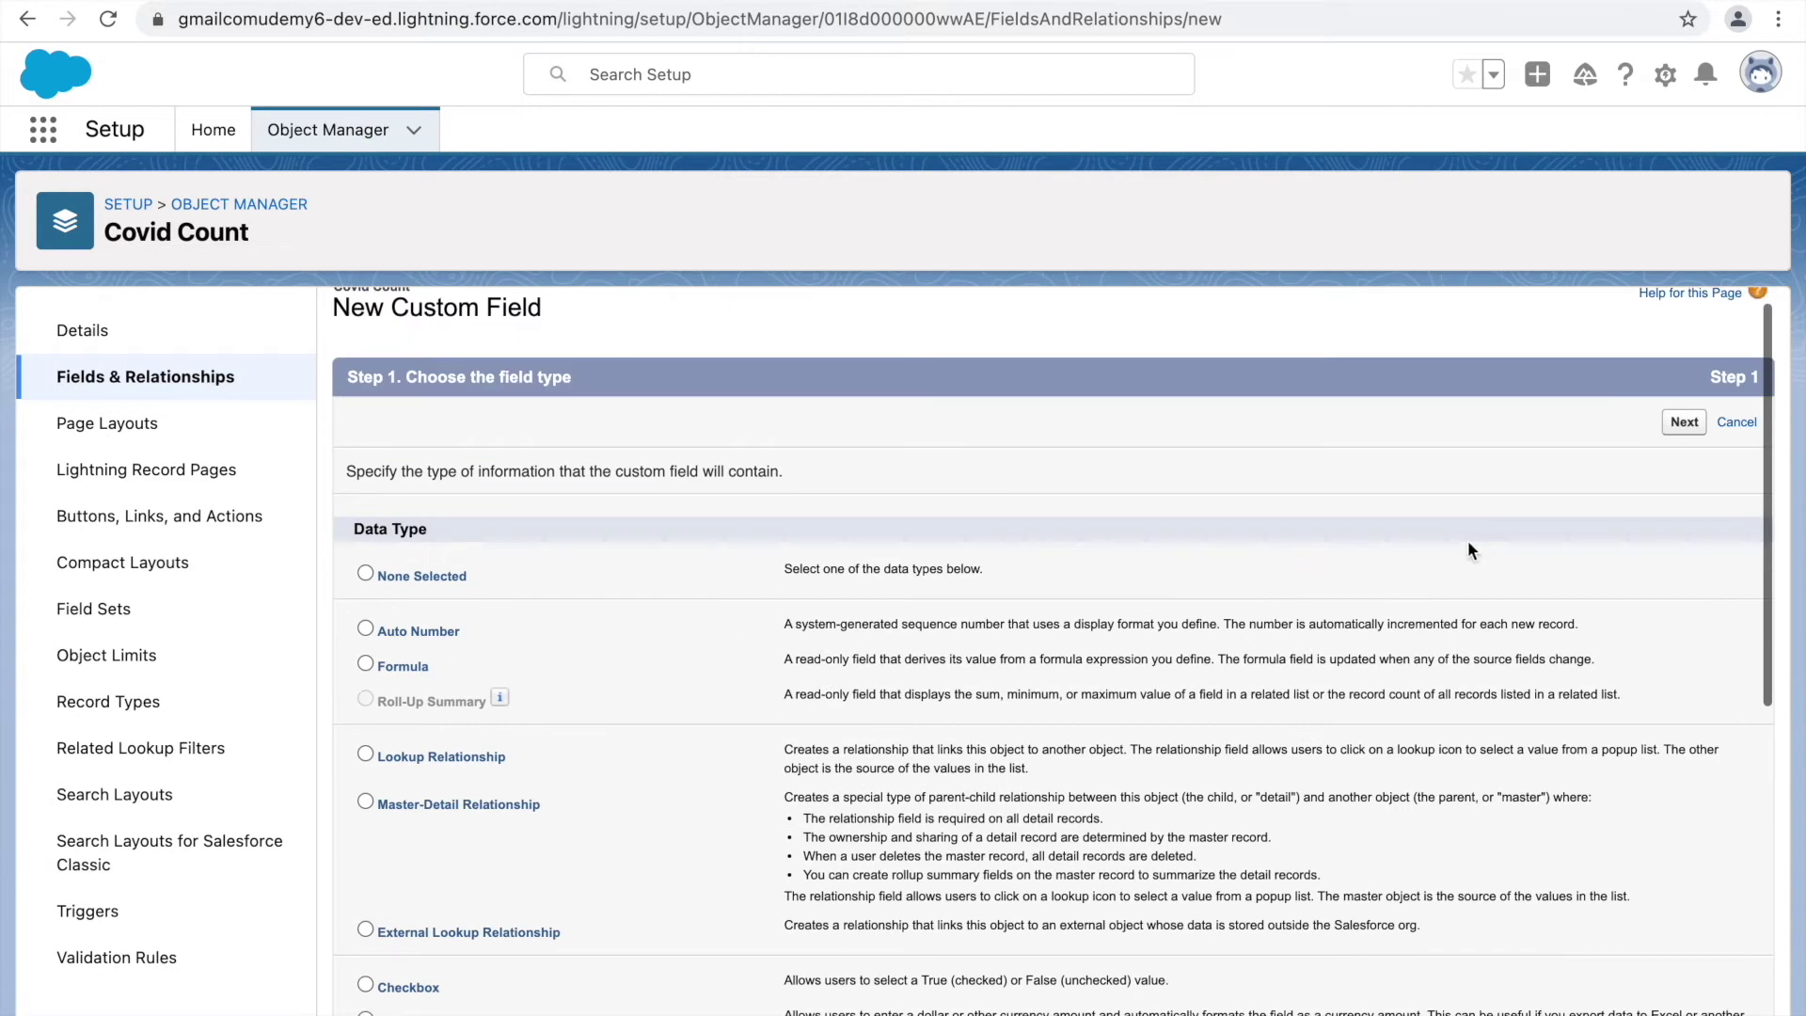
{"action": "left_click", "coordinate": [1684, 423]}
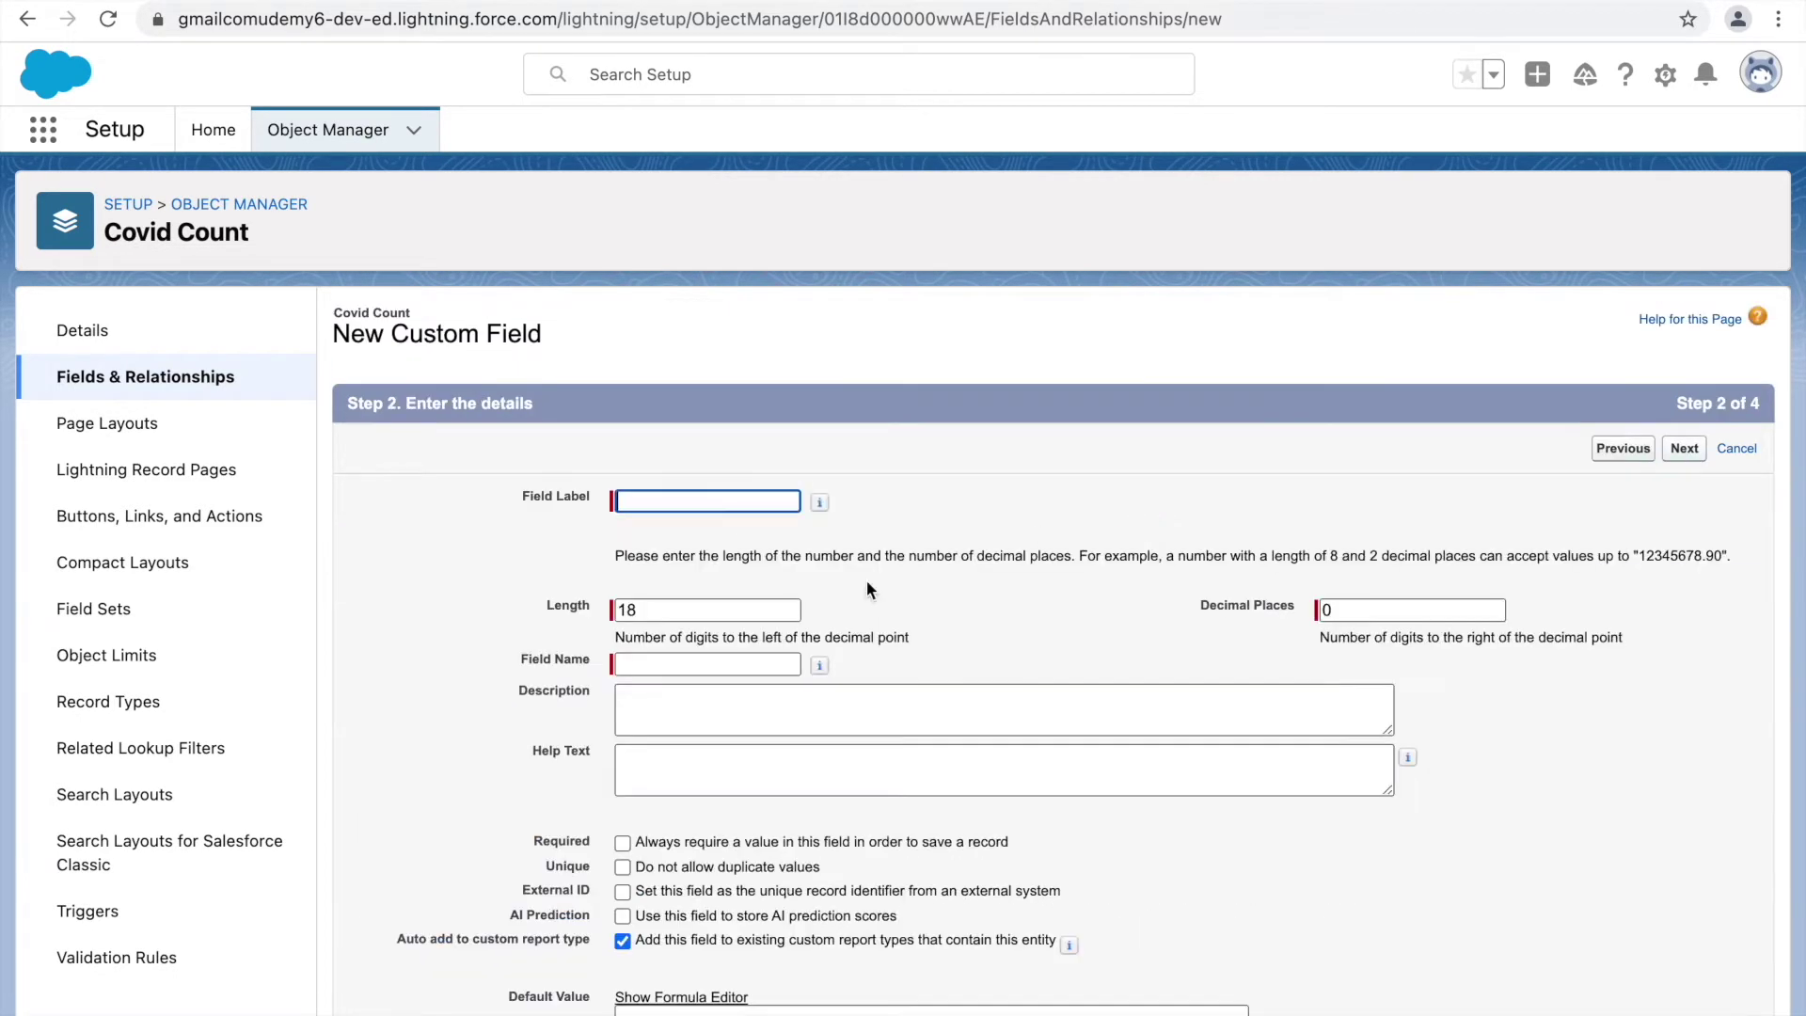
{"action": "left_click", "coordinate": [656, 495]}
{"action": "type", "text": "Activse Case"}
{"action": "left_click", "coordinate": [658, 501]}
{"action": "type", "text": "s"}
{"action": "key", "text": "Tab"}
{"action": "key", "text": "shift+Tab"}
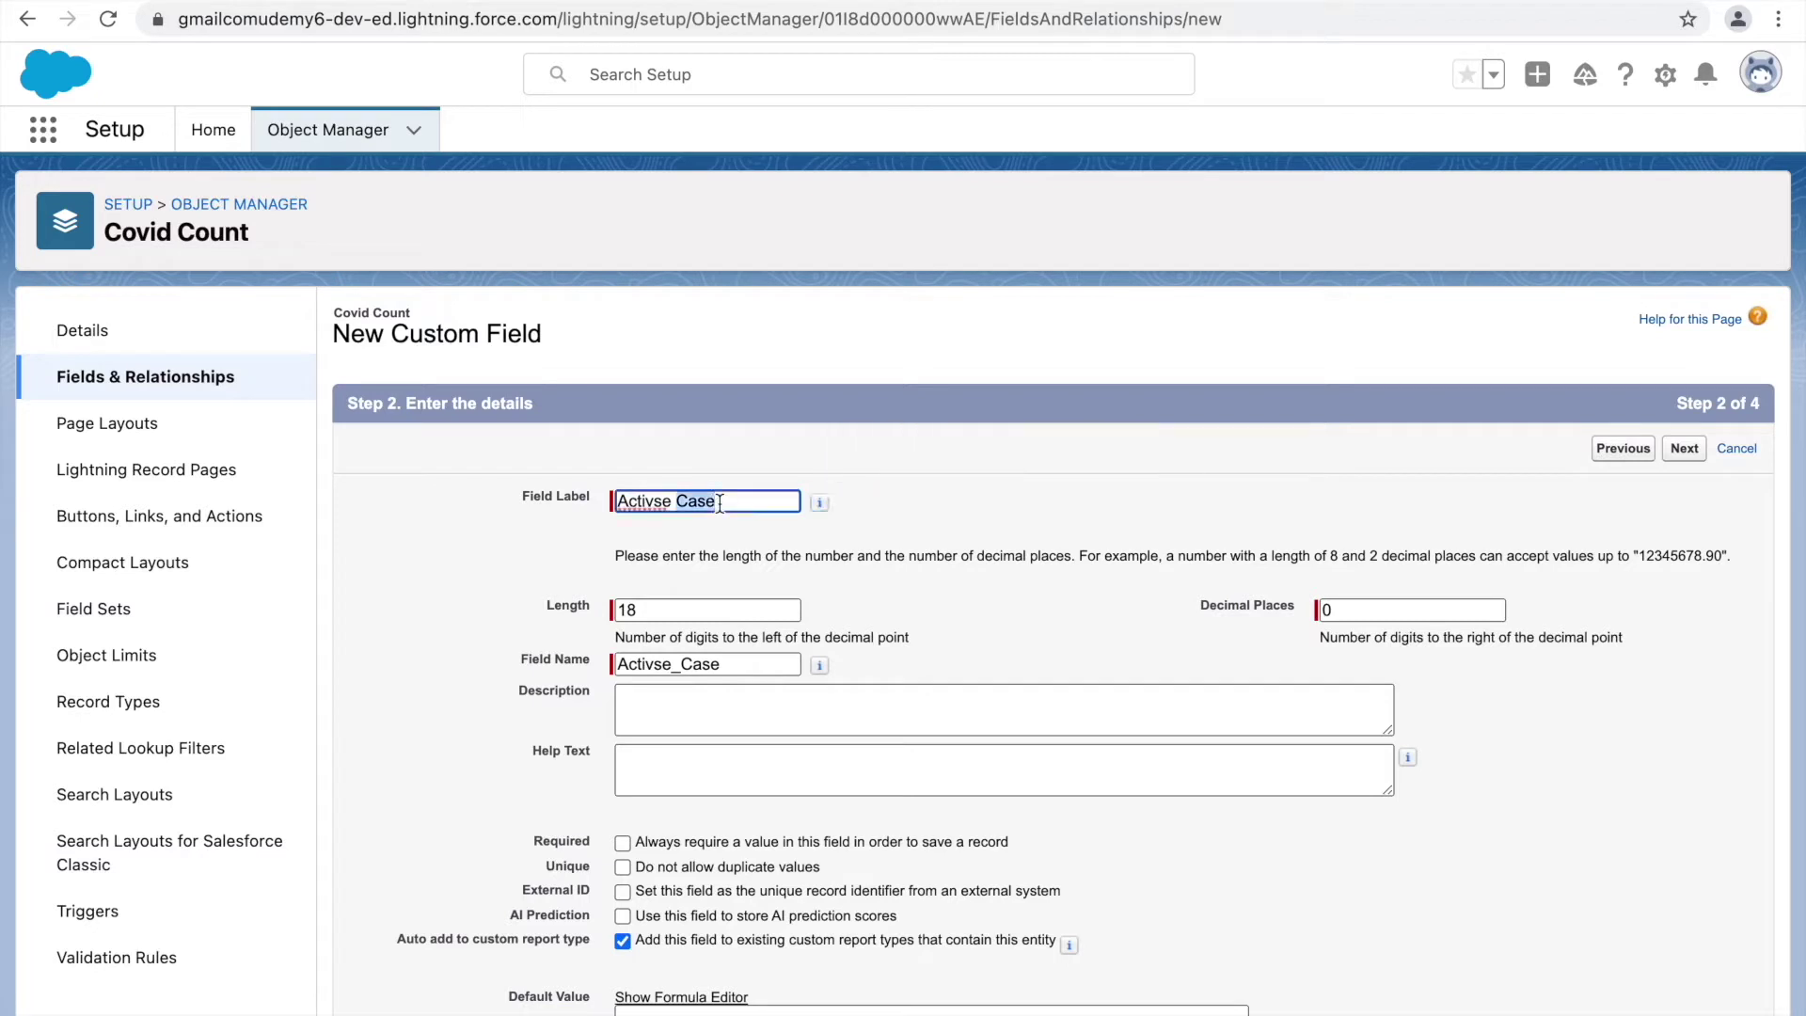
{"action": "type", "text": "A"}
{"action": "key", "text": "BackSpace"}
{"action": "double_click", "coordinate": [715, 664]}
{"action": "key", "text": "BackSpace"}
Step: Label the number field Active Cases and let its field name fill in from the label
{"action": "left_click", "coordinate": [701, 504]}
{"action": "type", "text": "Active Cases"}
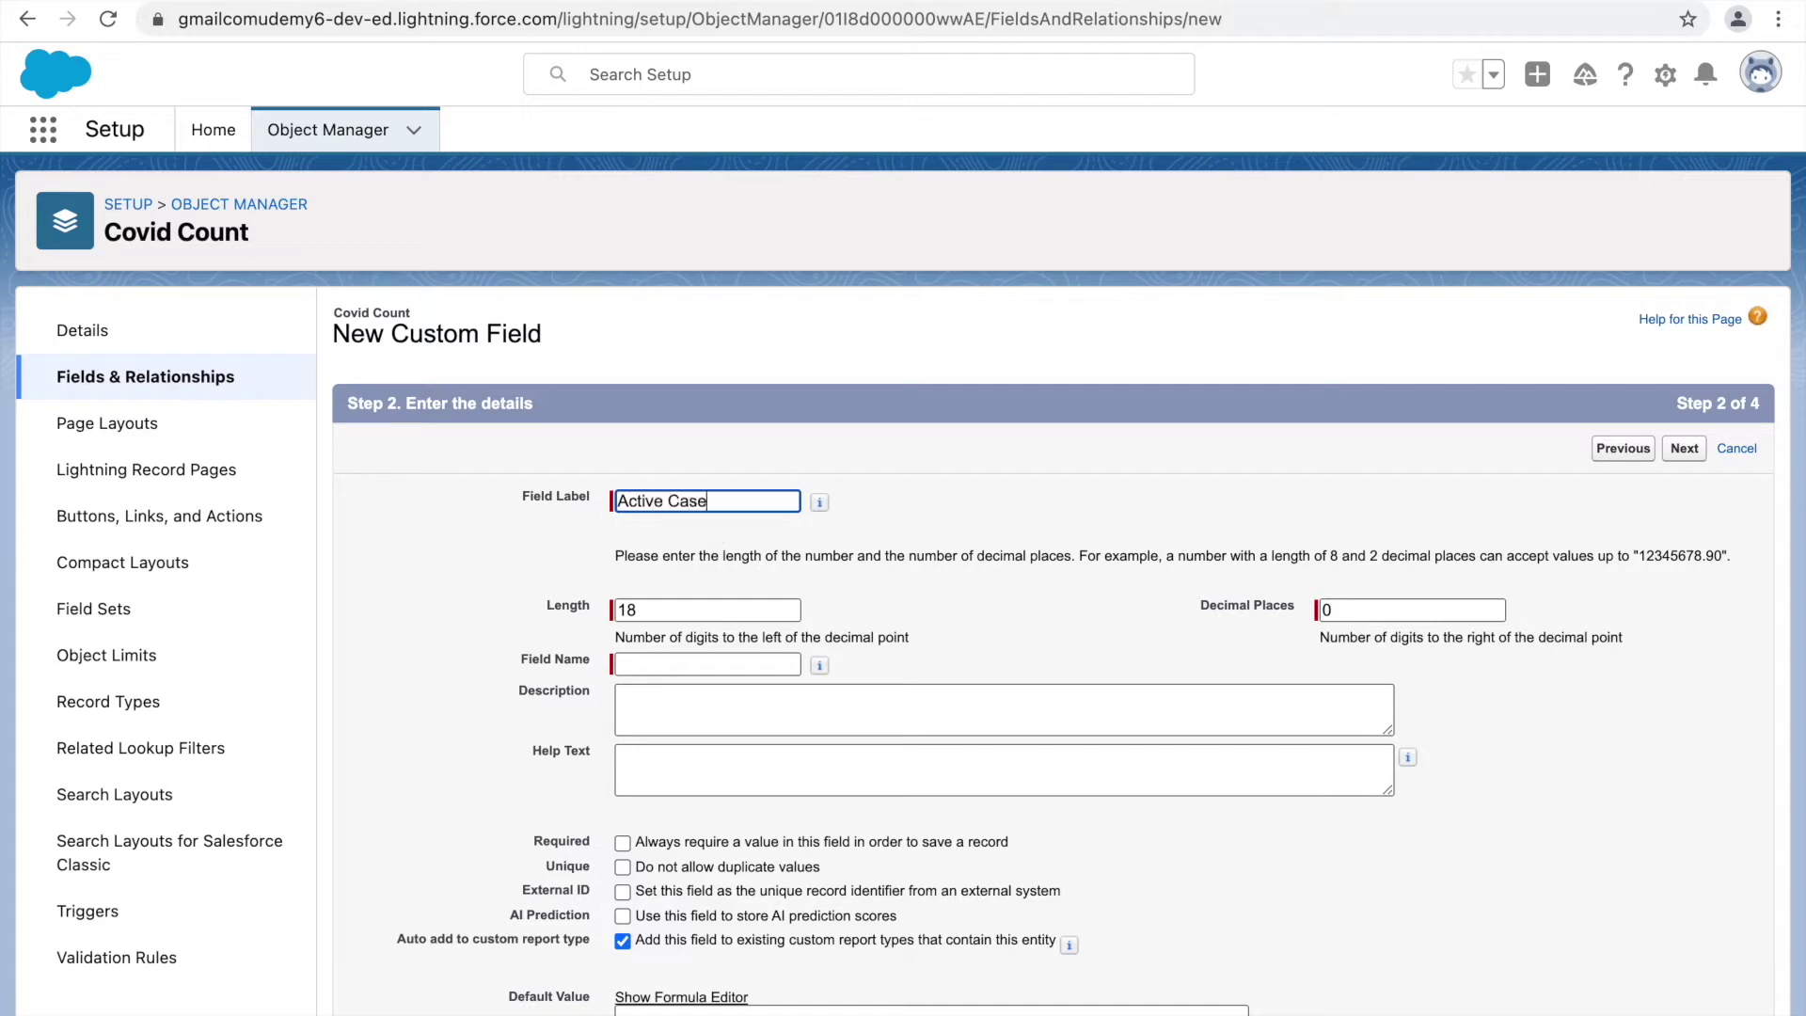
{"action": "left_click", "coordinate": [987, 529]}
{"action": "double_click", "coordinate": [743, 666]}
{"action": "left_click", "coordinate": [967, 650]}
Step: Try a length of 16 digits with 2 decimal places for the Active Cases field
{"action": "left_click", "coordinate": [677, 611]}
{"action": "left_click", "coordinate": [1375, 610]}
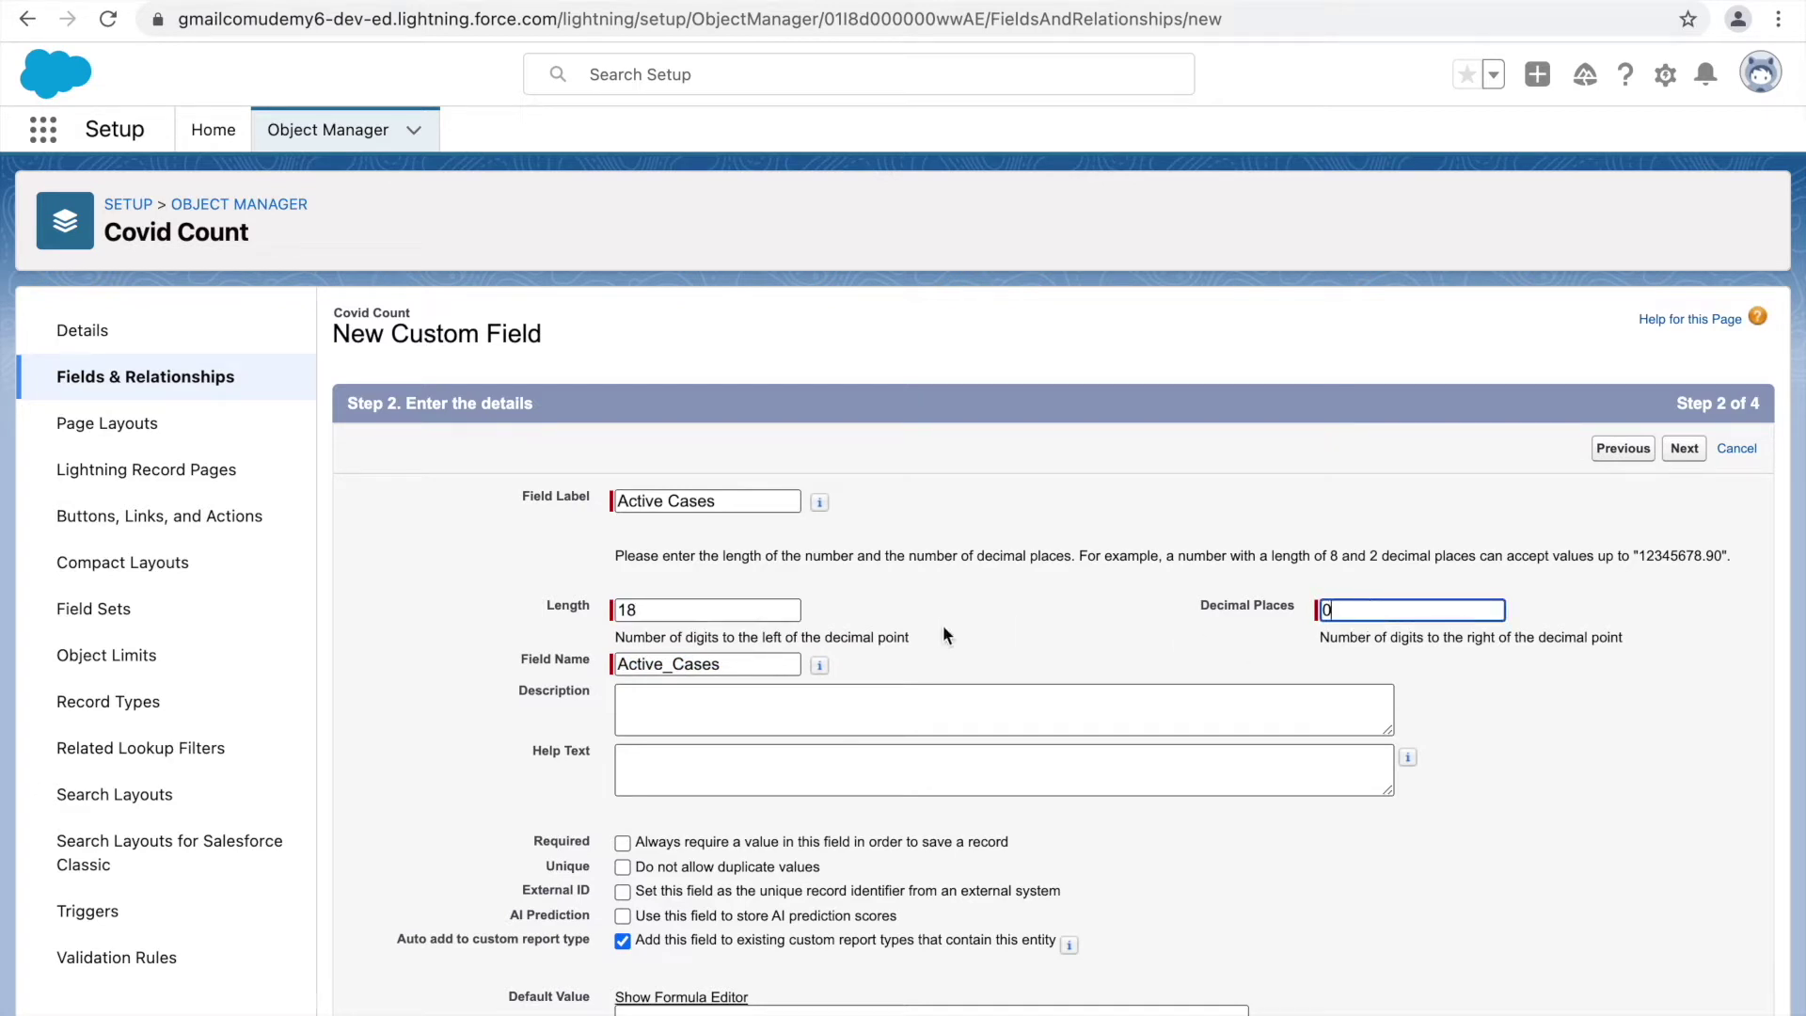
{"action": "left_click", "coordinate": [691, 612]}
{"action": "left_click", "coordinate": [1368, 610]}
{"action": "left_click", "coordinate": [773, 609]}
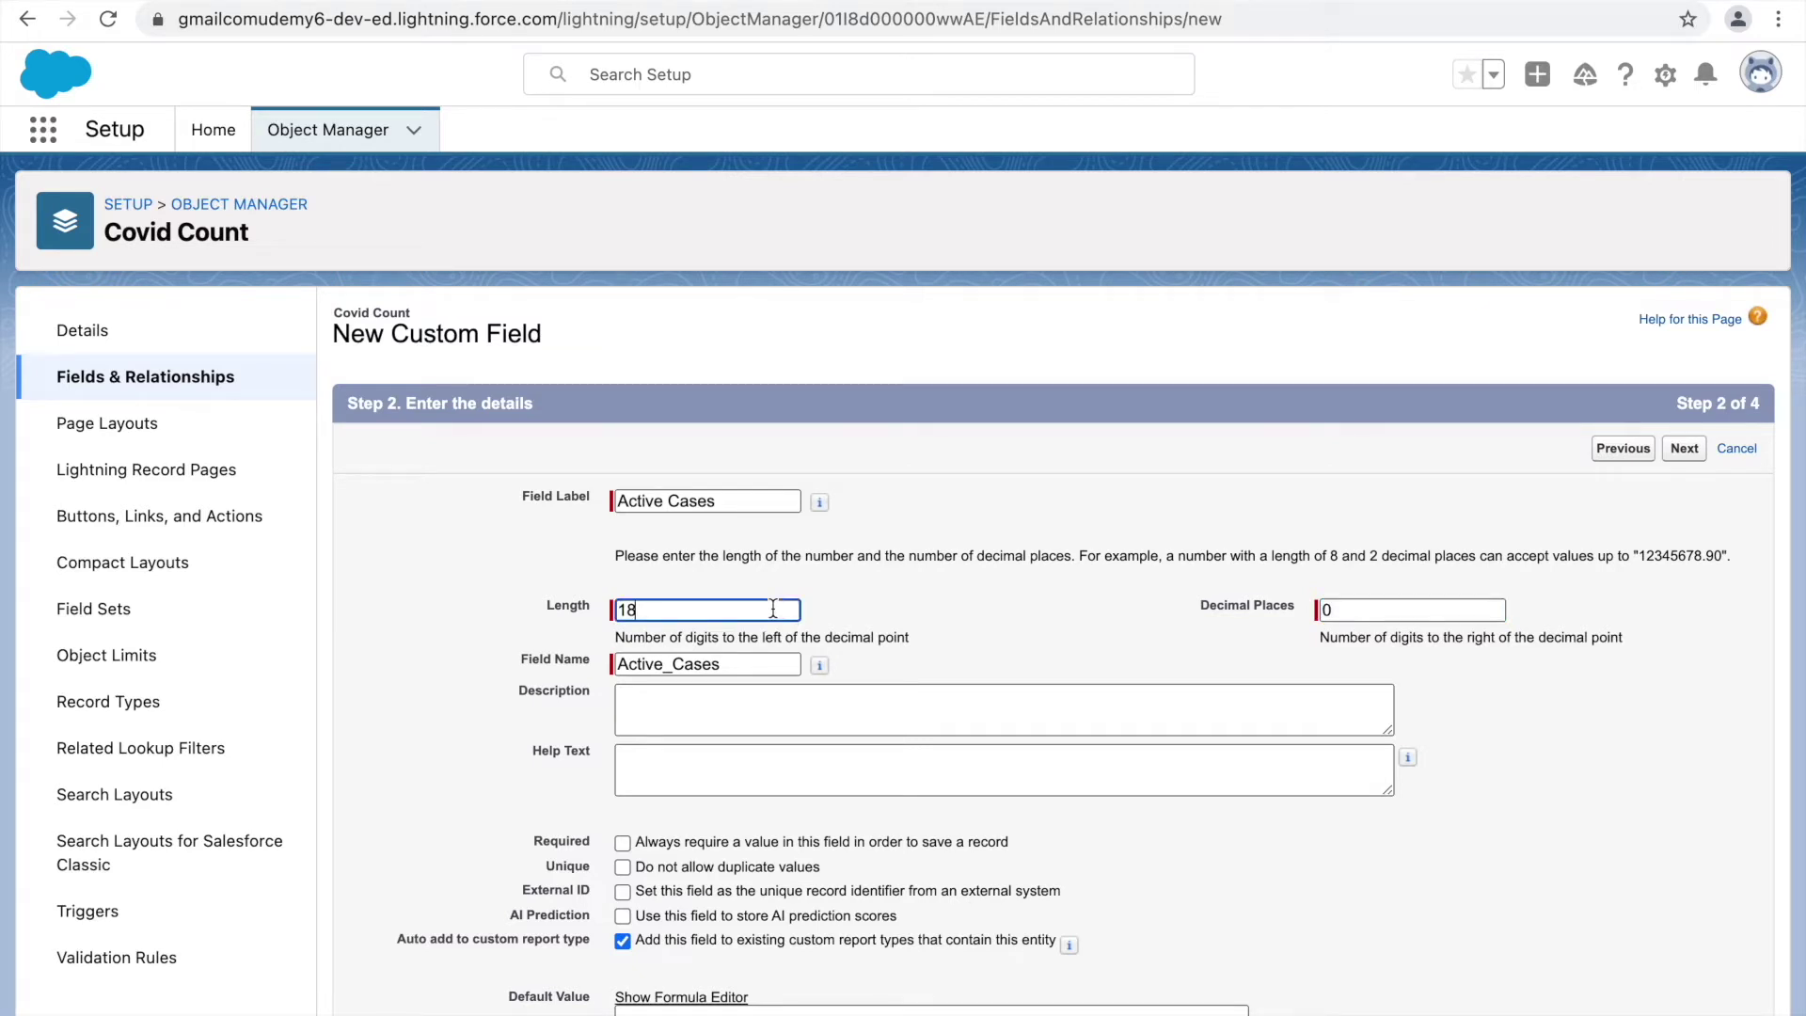
{"action": "key", "text": "BackSpace"}
{"action": "type", "text": "6"}
{"action": "left_click", "coordinate": [1381, 610]}
{"action": "key", "text": "BackSpace"}
{"action": "type", "text": "2"}
{"action": "left_click", "coordinate": [1053, 622]}
Step: Restore the Active Cases field's length to 18 and its decimal places to 0
{"action": "left_click", "coordinate": [688, 619]}
{"action": "key", "text": "BackSpace"}
{"action": "type", "text": "8"}
{"action": "left_click", "coordinate": [1361, 607]}
{"action": "key", "text": "BackSpace"}
{"action": "type", "text": "0"}
{"action": "left_click", "coordinate": [1136, 617]}
Step: Enter the field description "This will count or track the total active cases"
{"action": "left_click", "coordinate": [911, 707]}
{"action": "type", "text": "This will "}
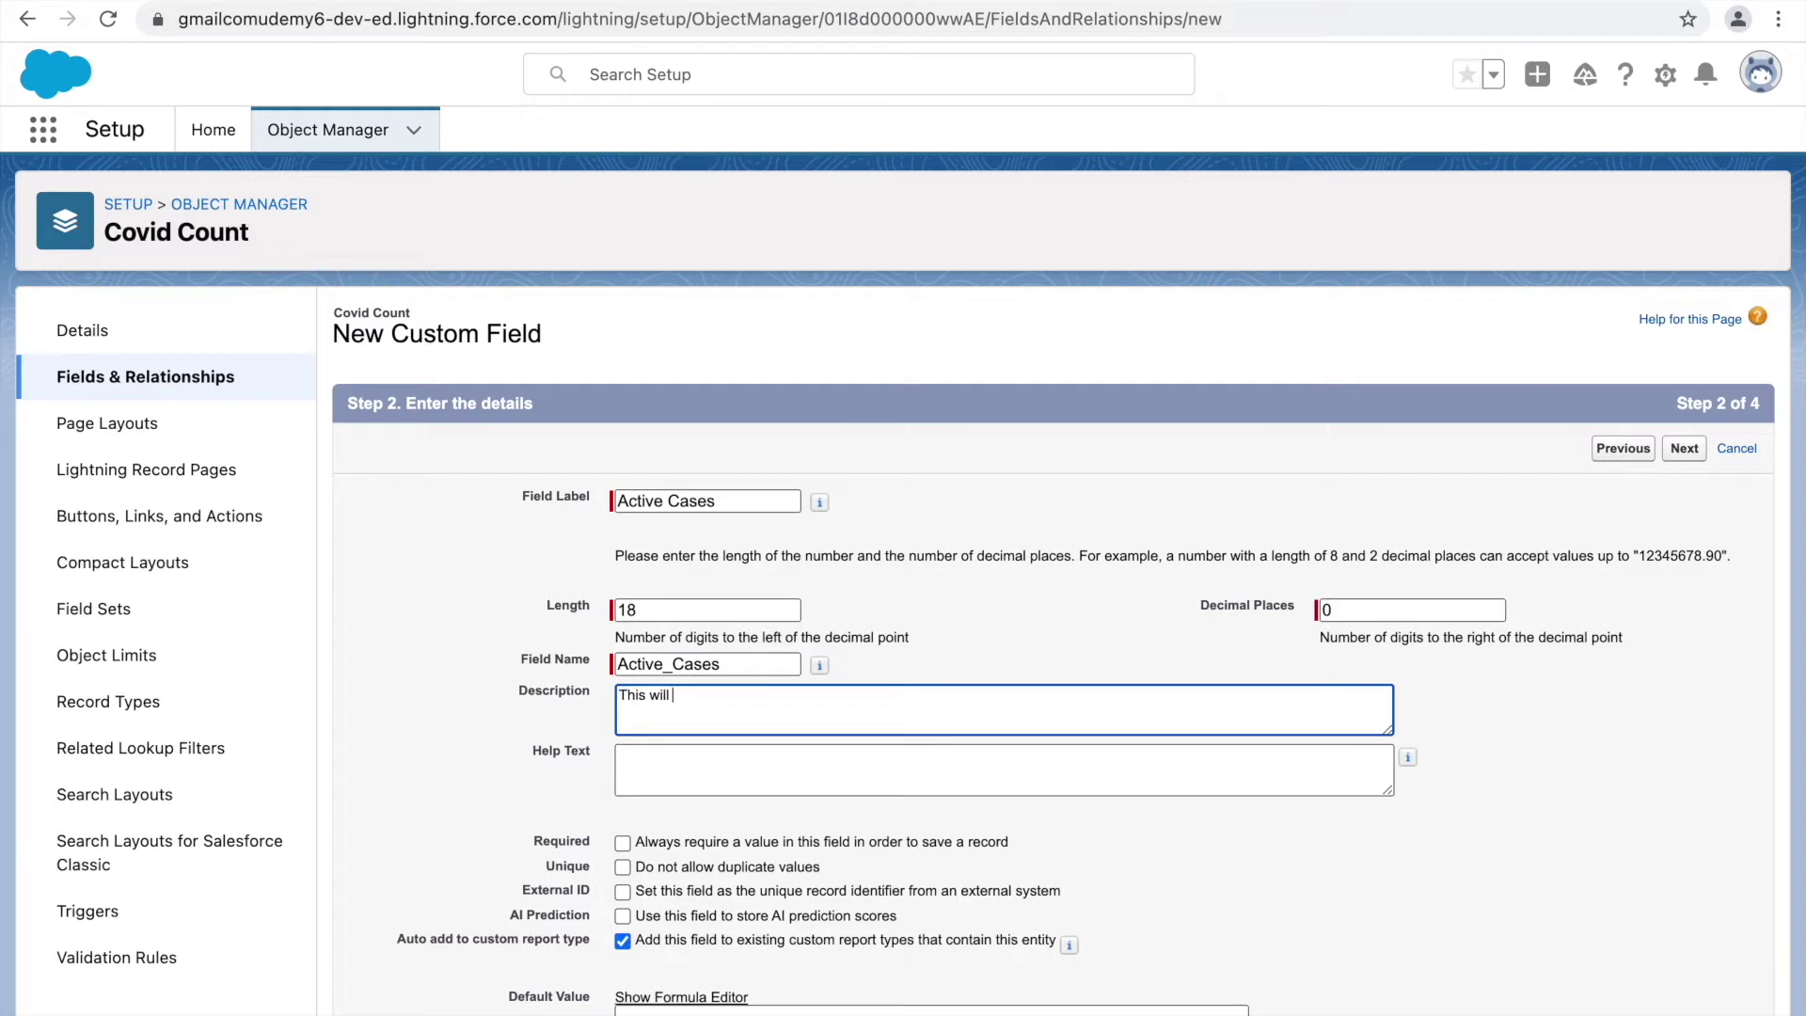
{"action": "type", "text": "count or track the total active cases"}
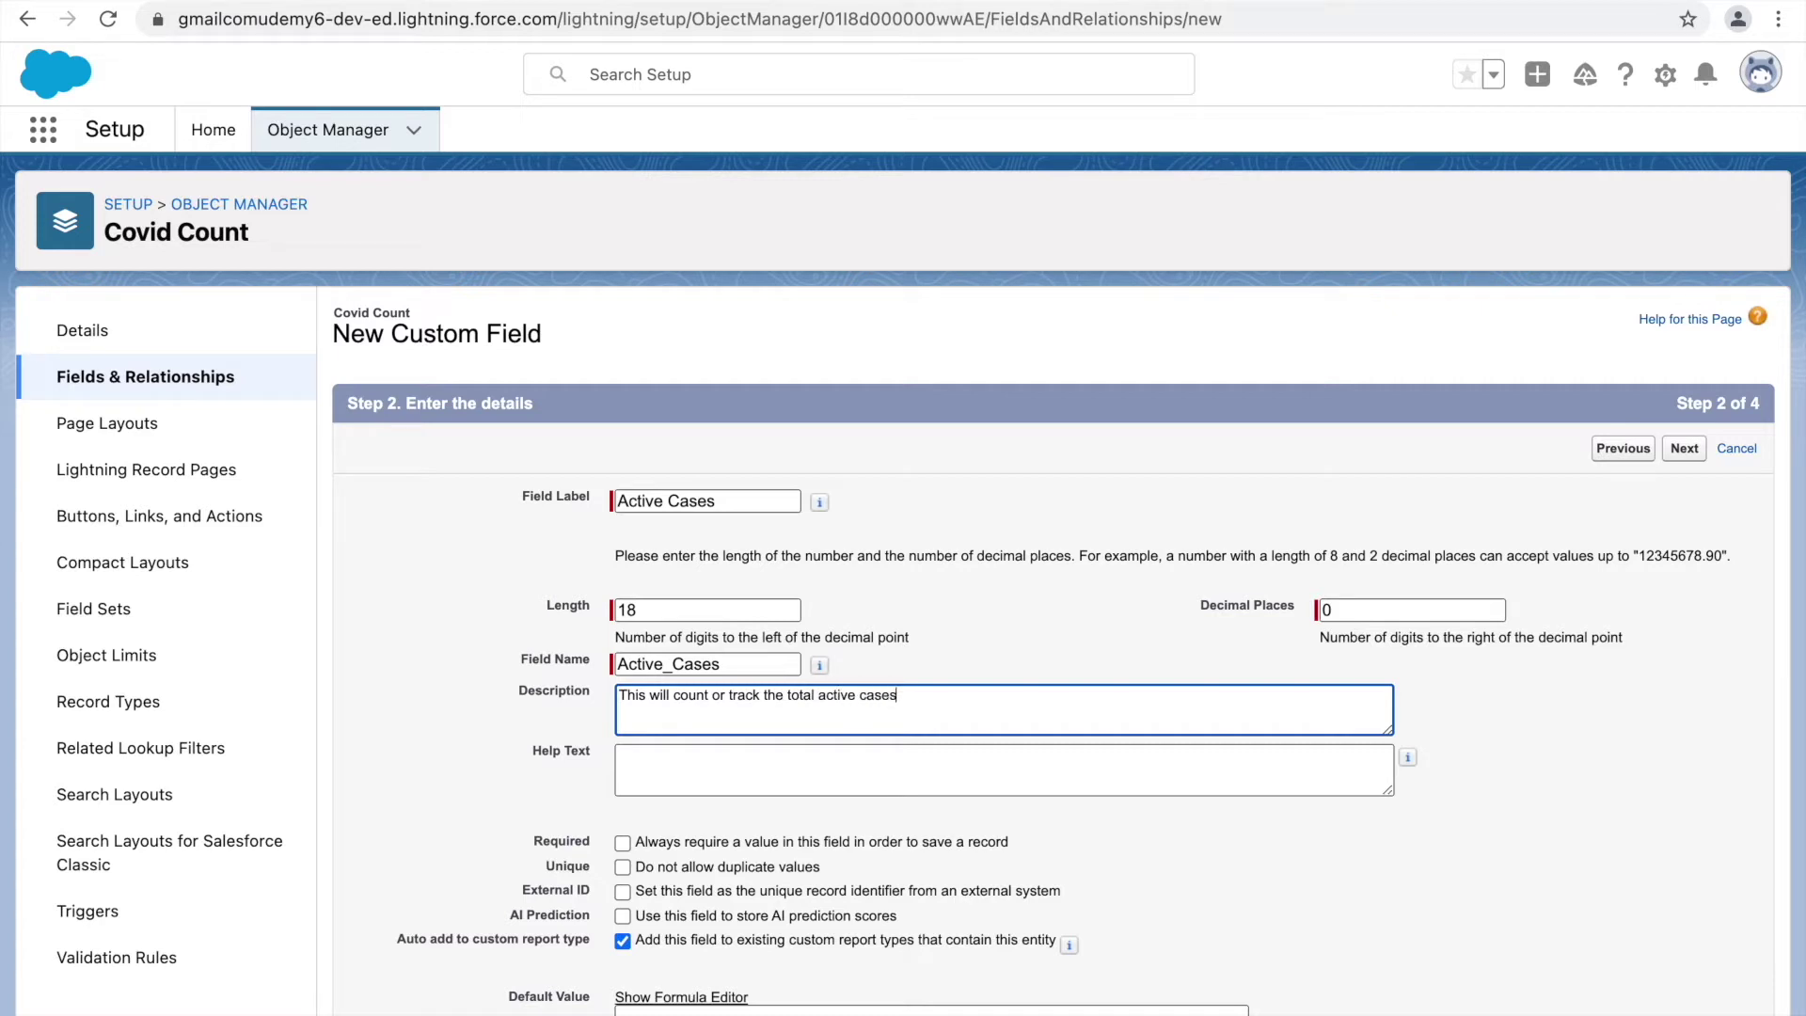
Step: Set the field's help text to "Please enter the Total Active Cases for the day"
{"action": "left_click", "coordinate": [779, 776]}
{"action": "type", "text": "Please ente"}
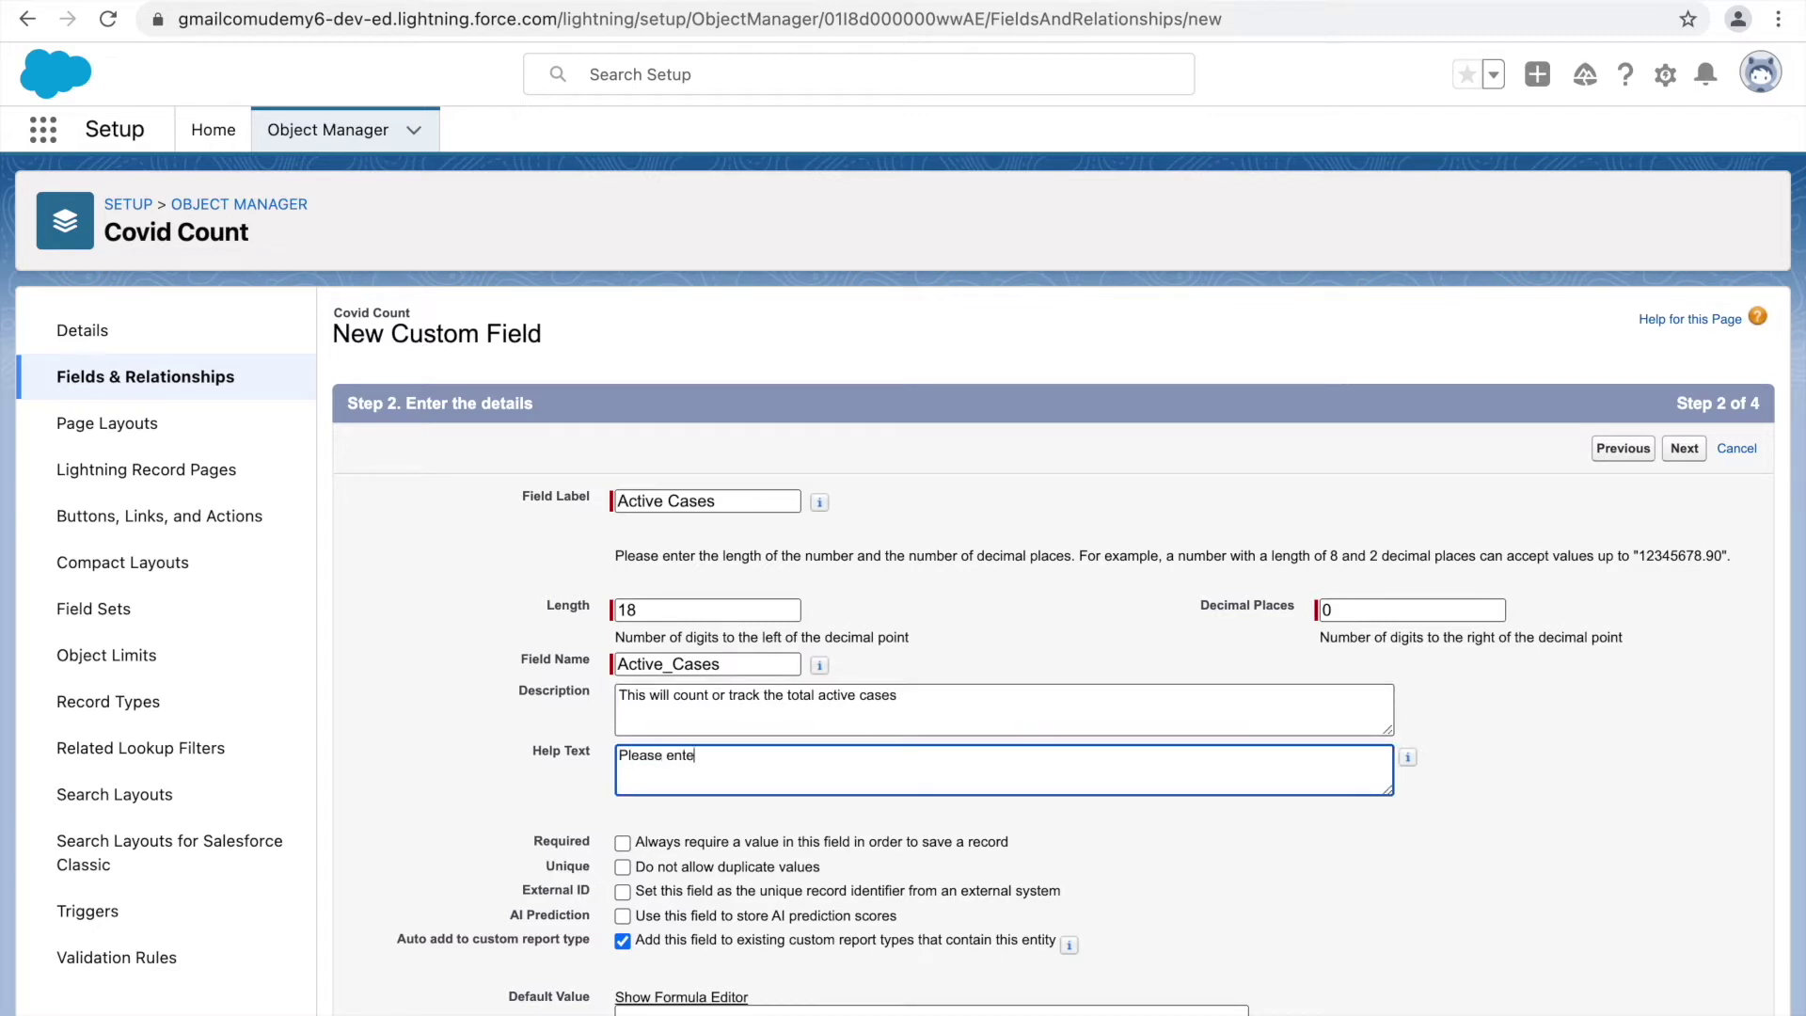
{"action": "type", "text": "r the Total Active Cases for"}
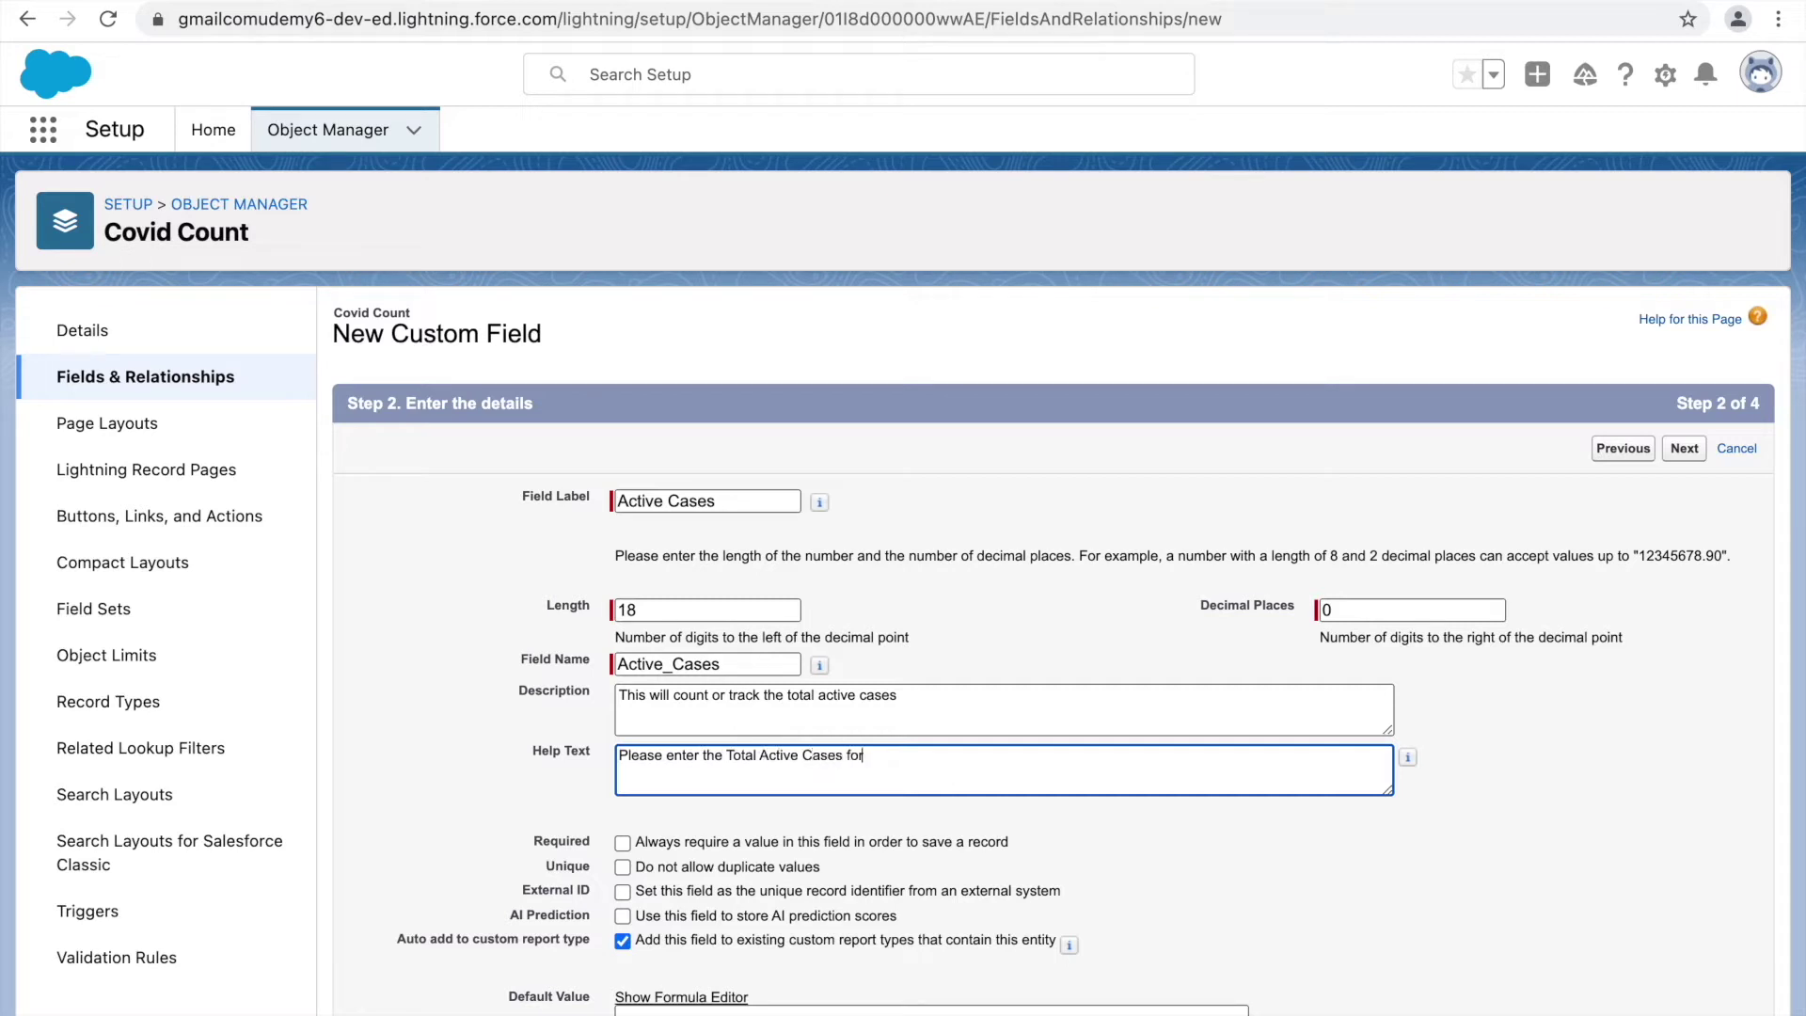
{"action": "type", "text": " the day"}
Step: Make the Active Cases field required for saving a record and proceed to field-level security
{"action": "scroll", "coordinate": [593, 751], "scroll_direction": "down", "scroll_amount": 1}
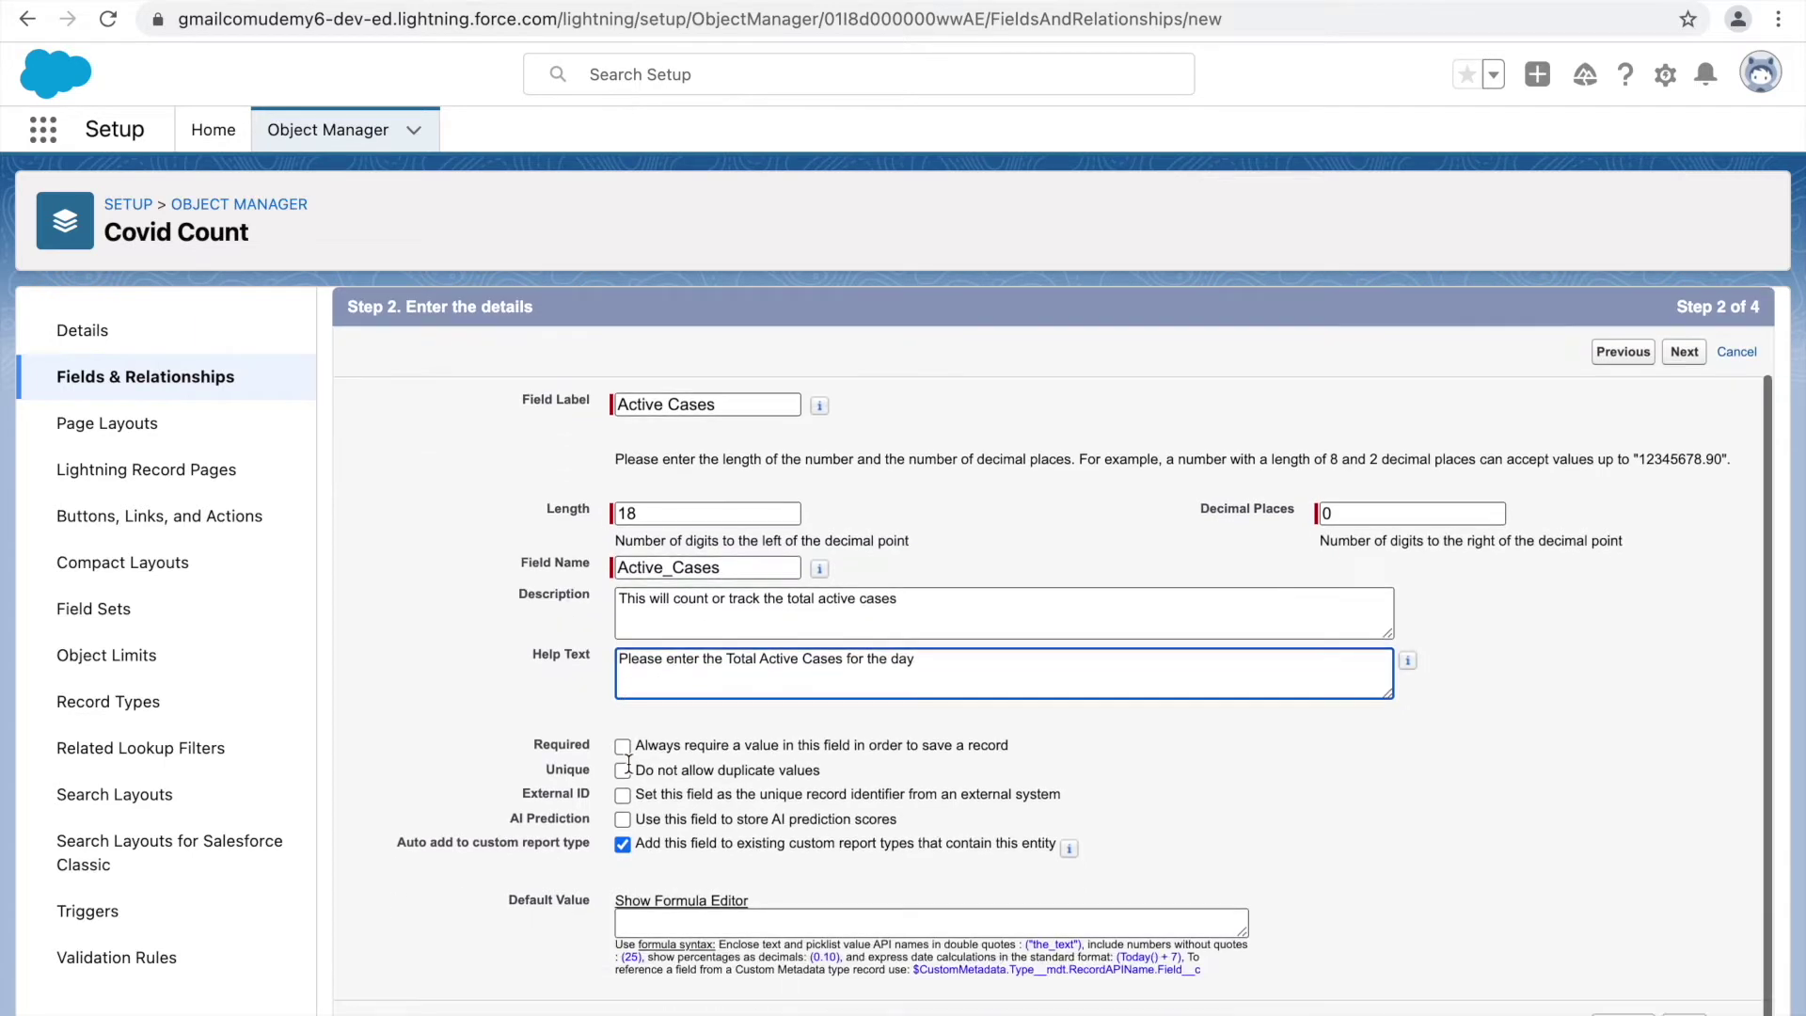
{"action": "double_click", "coordinate": [567, 746]}
{"action": "left_click", "coordinate": [569, 746]}
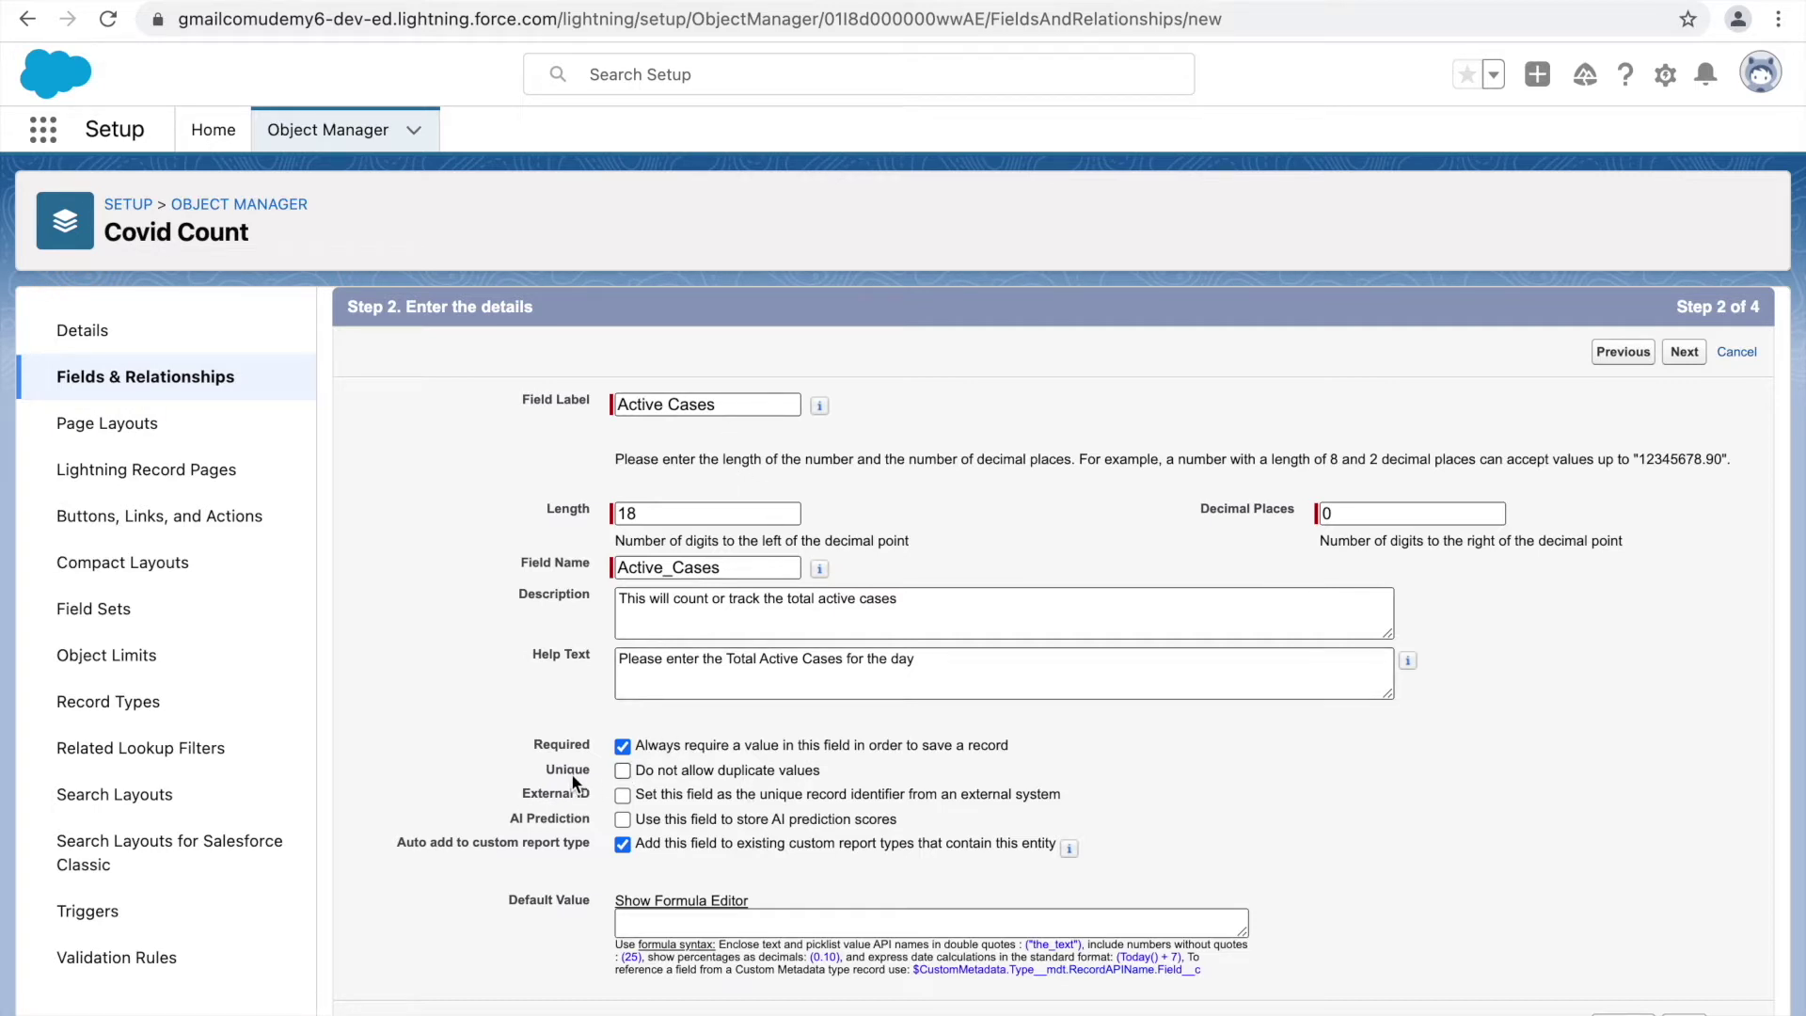
{"action": "left_click_drag", "start_coordinate": [523, 793], "coordinate": [562, 793]}
{"action": "left_click", "coordinate": [834, 794]}
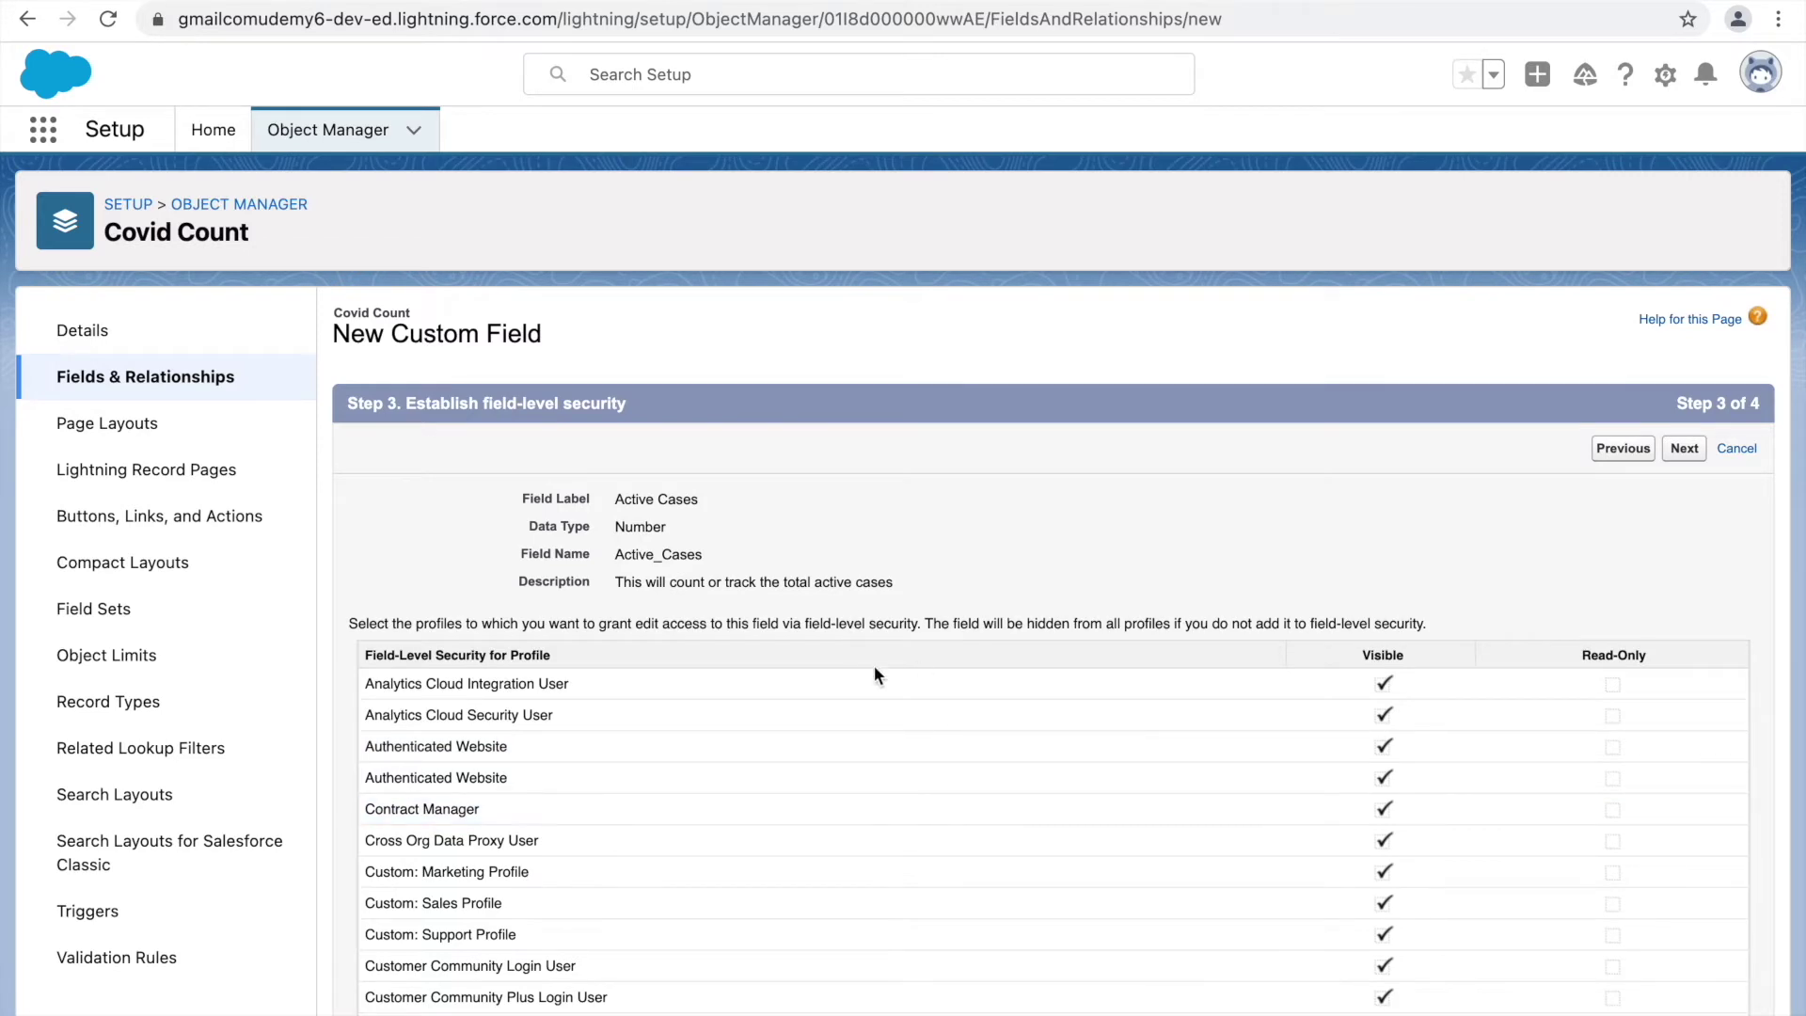
Step: Examine the Visible and Read-Only access of every profile in the field-level security table
{"action": "scroll", "coordinate": [538, 661], "scroll_direction": "down", "scroll_amount": 1}
{"action": "scroll", "coordinate": [538, 661], "scroll_direction": "down", "scroll_amount": 2}
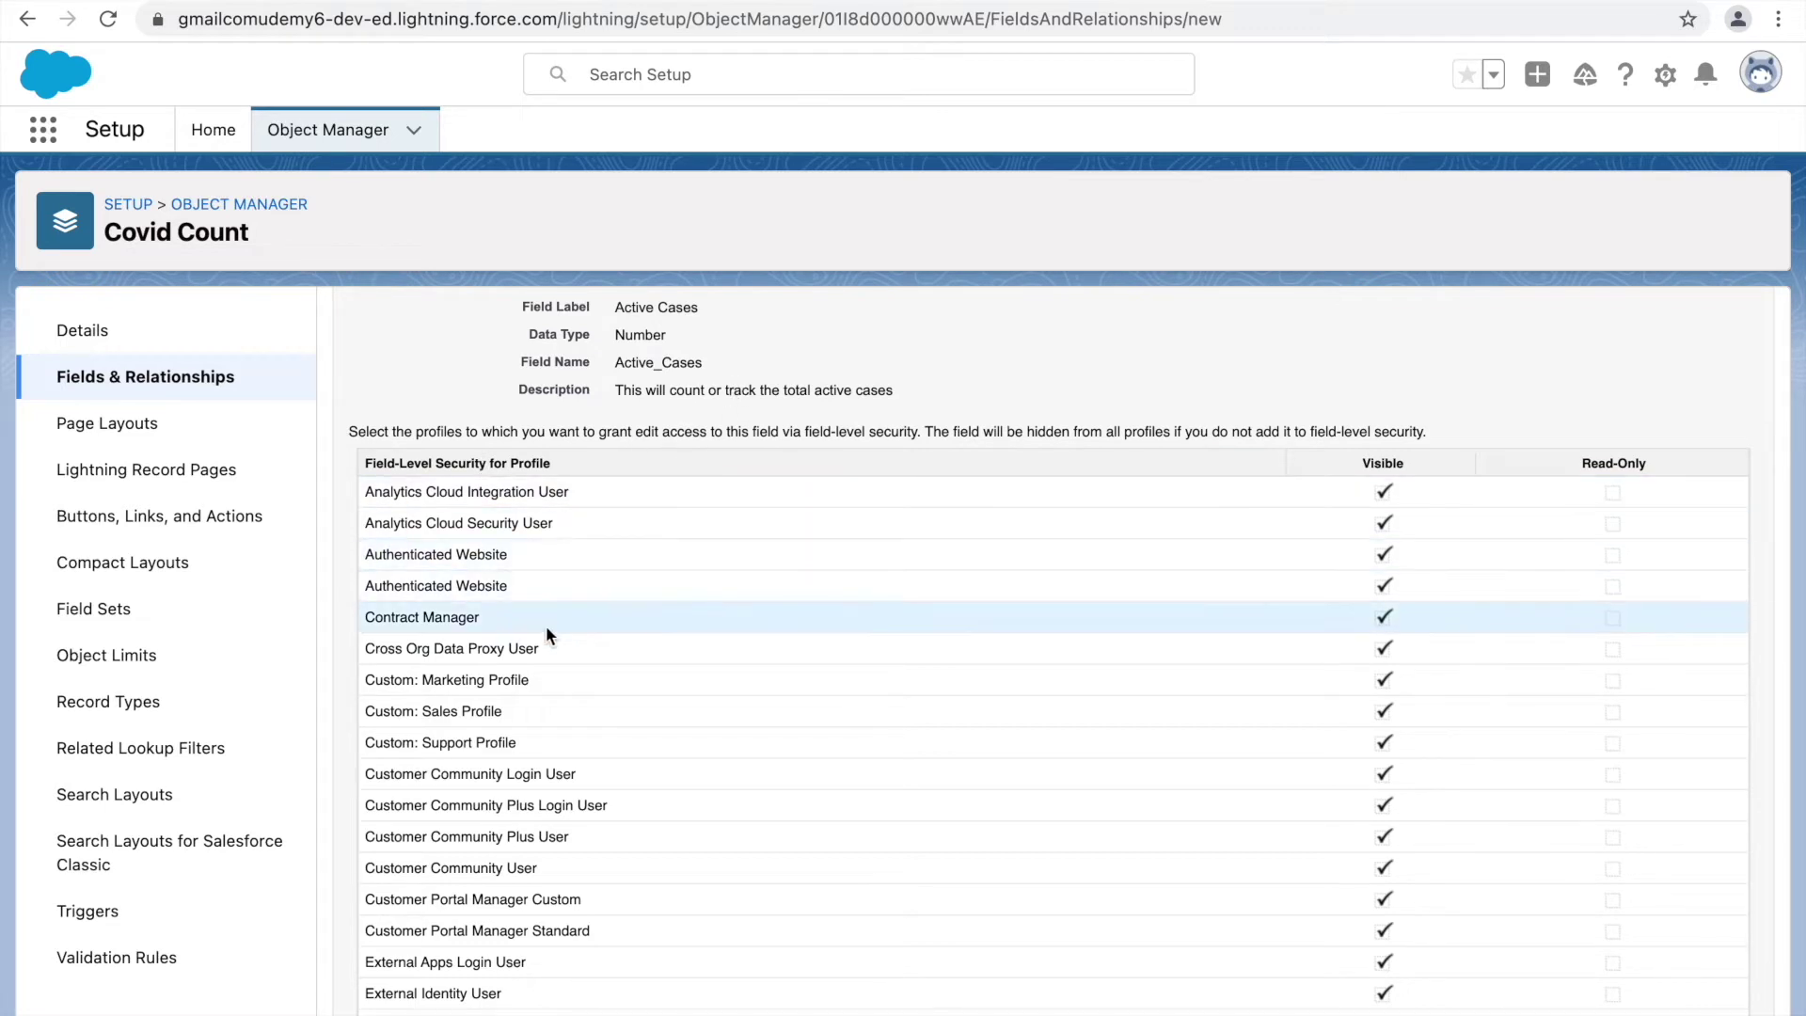
{"action": "double_click", "coordinate": [527, 464]}
{"action": "left_click", "coordinate": [602, 450]}
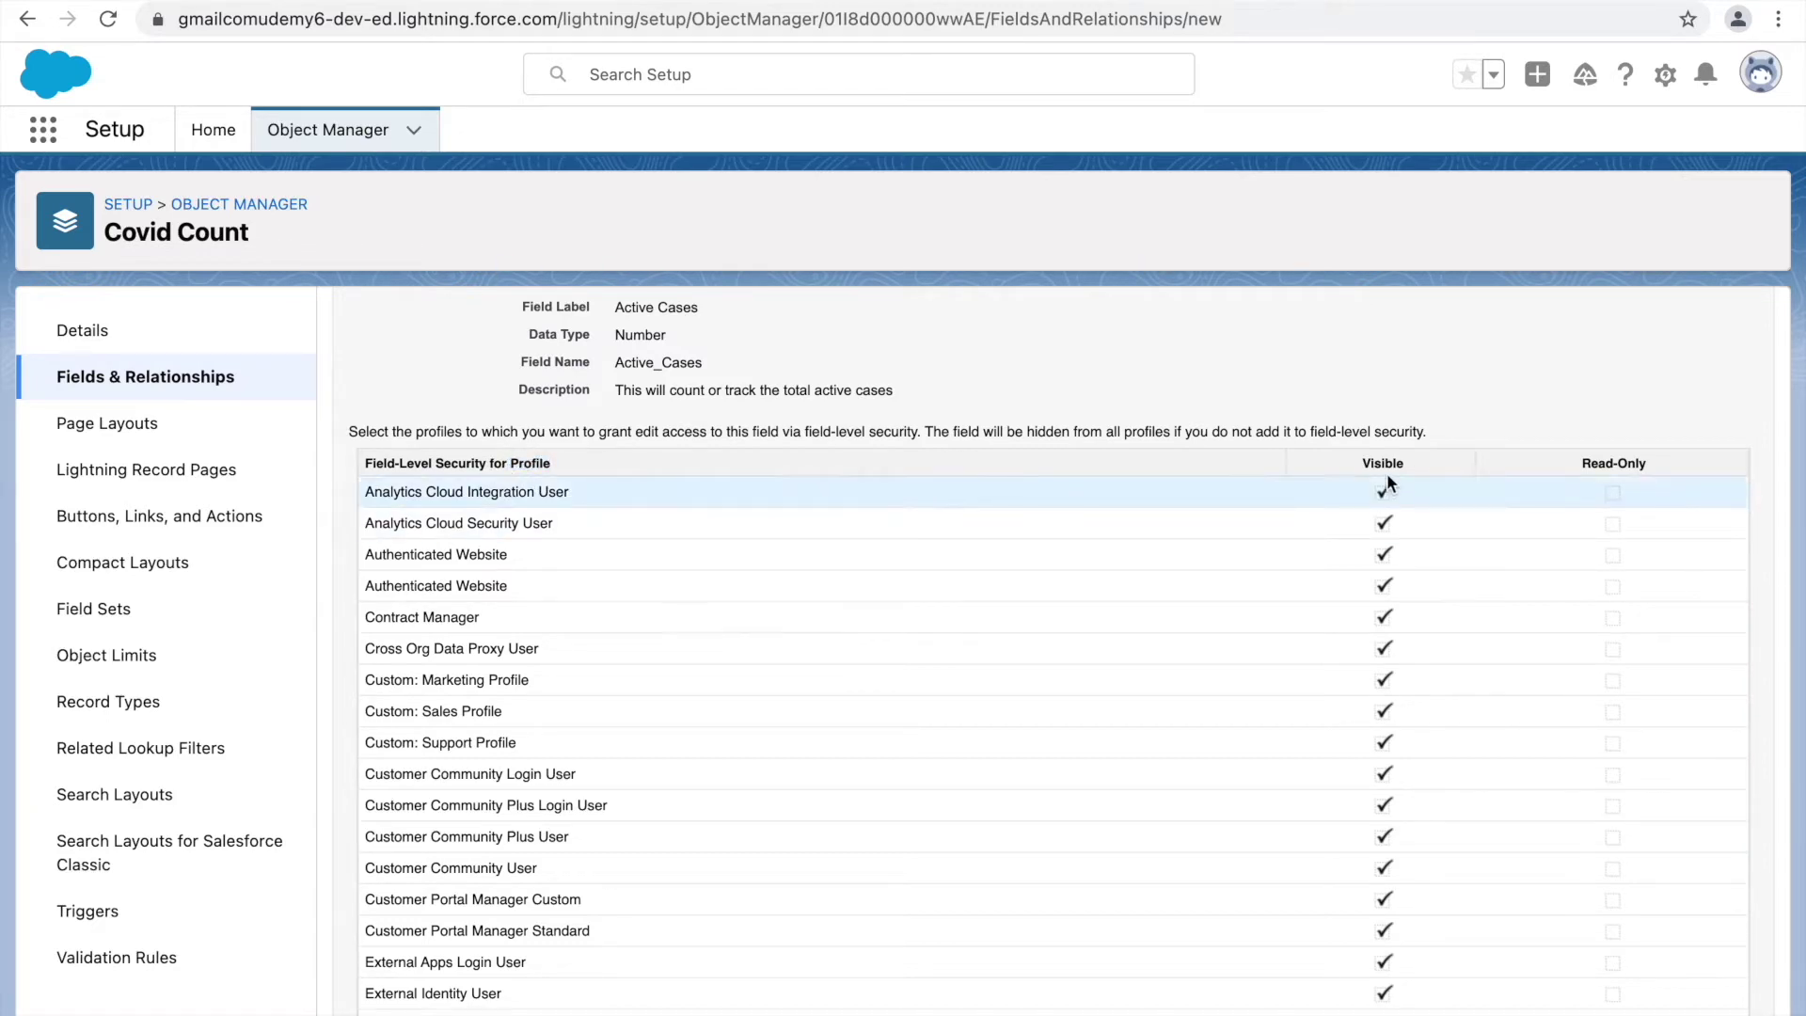
{"action": "scroll", "coordinate": [1391, 957], "scroll_direction": "down", "scroll_amount": 4}
{"action": "scroll", "coordinate": [1390, 956], "scroll_direction": "down", "scroll_amount": 3}
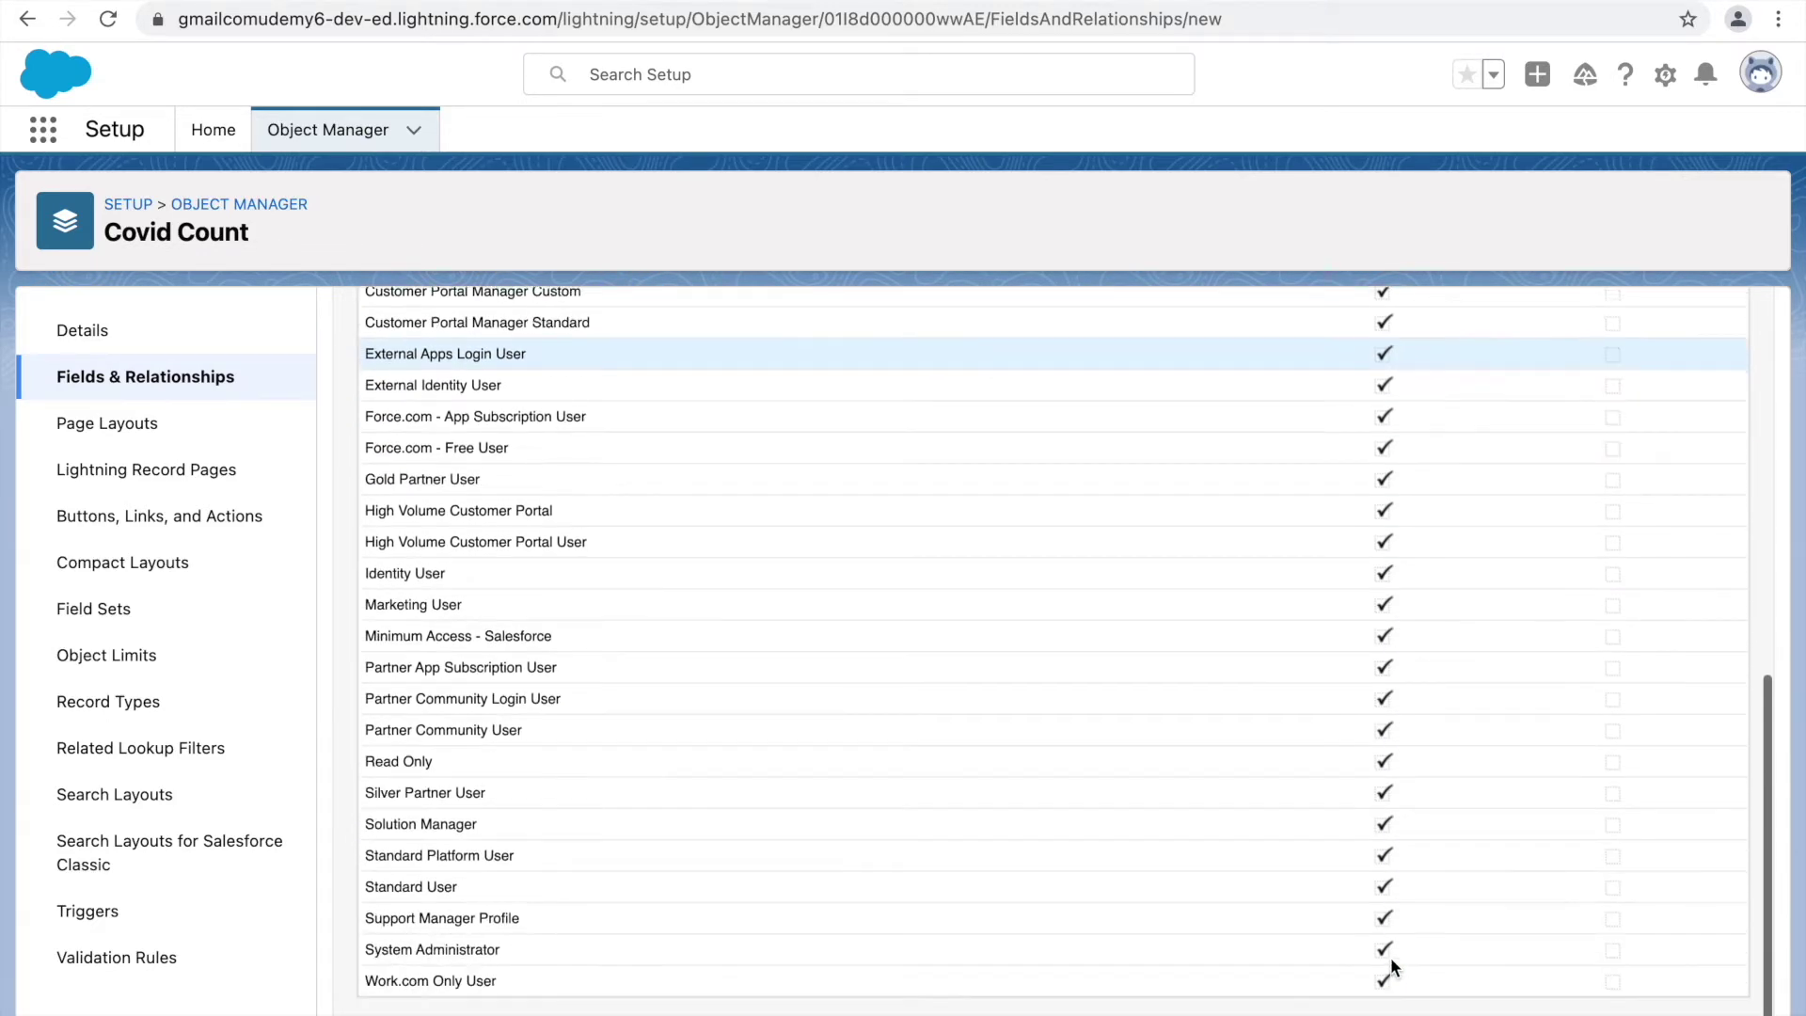
{"action": "scroll", "coordinate": [1386, 659], "scroll_direction": "up", "scroll_amount": 6}
{"action": "scroll", "coordinate": [1386, 658], "scroll_direction": "up", "scroll_amount": 3}
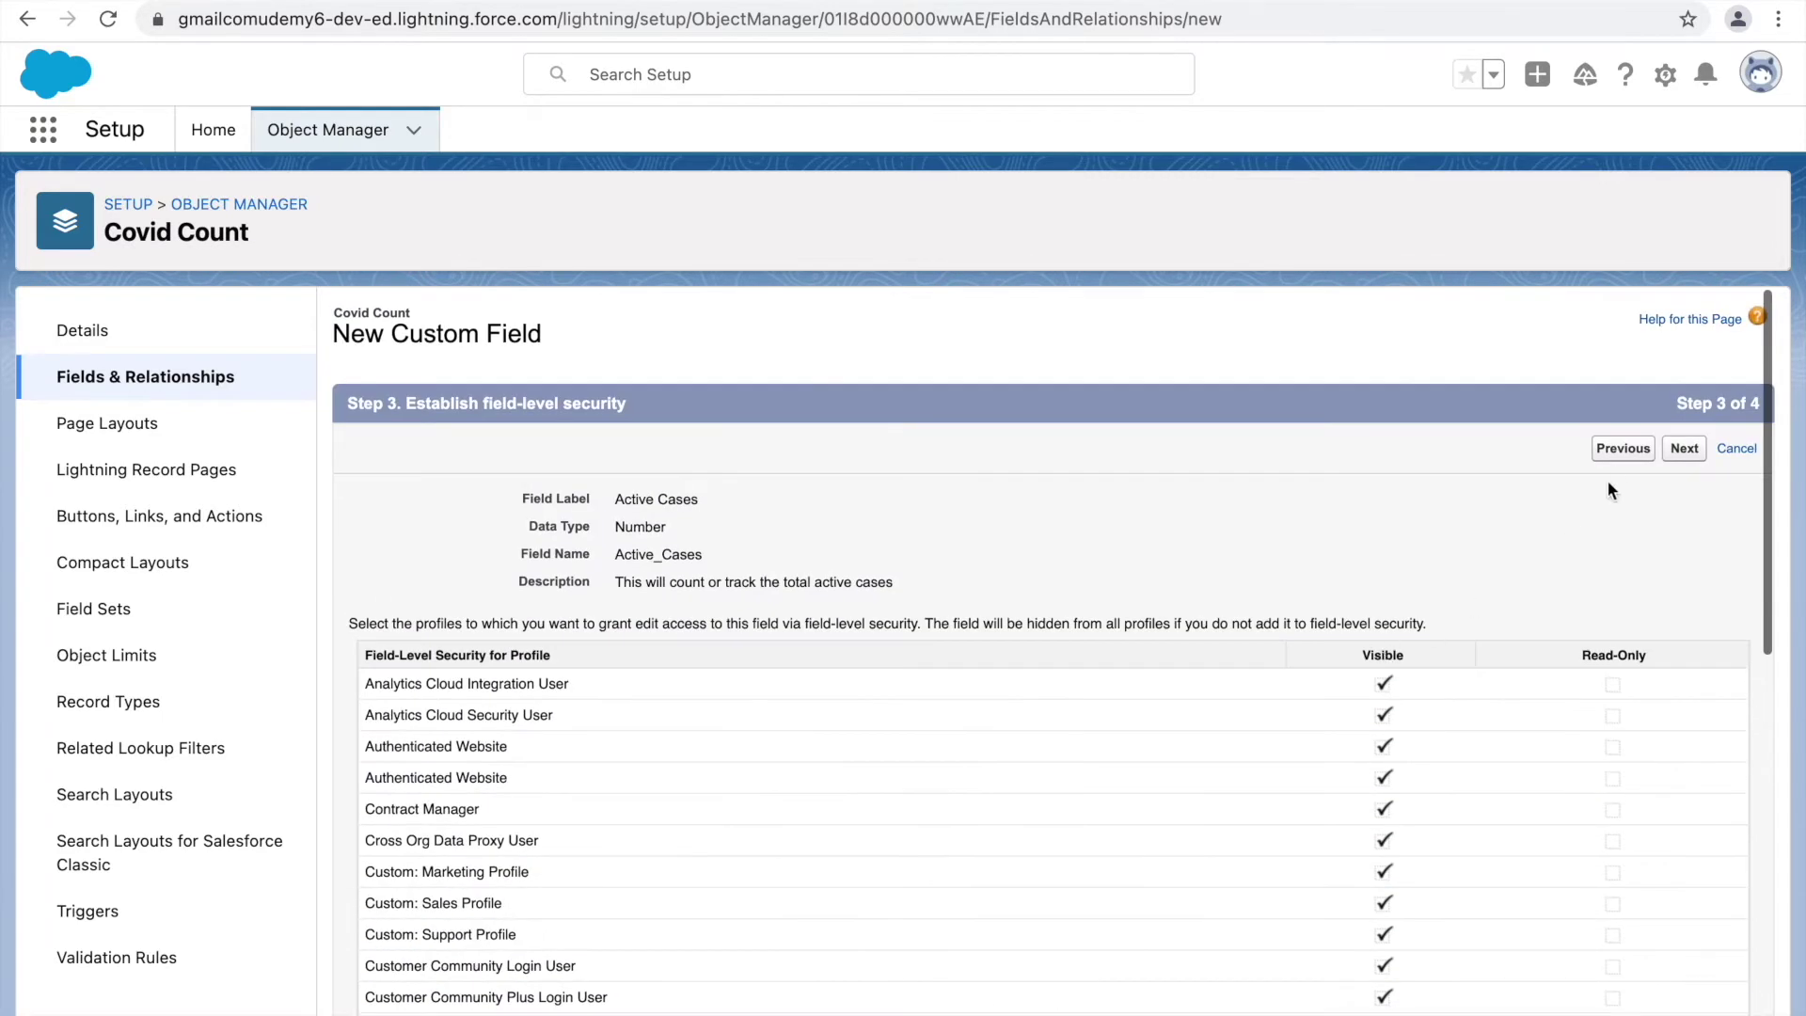
Step: Go back to the field details, make Active Cases not required, and return to the field-level security profile list
{"action": "left_click", "coordinate": [1623, 449]}
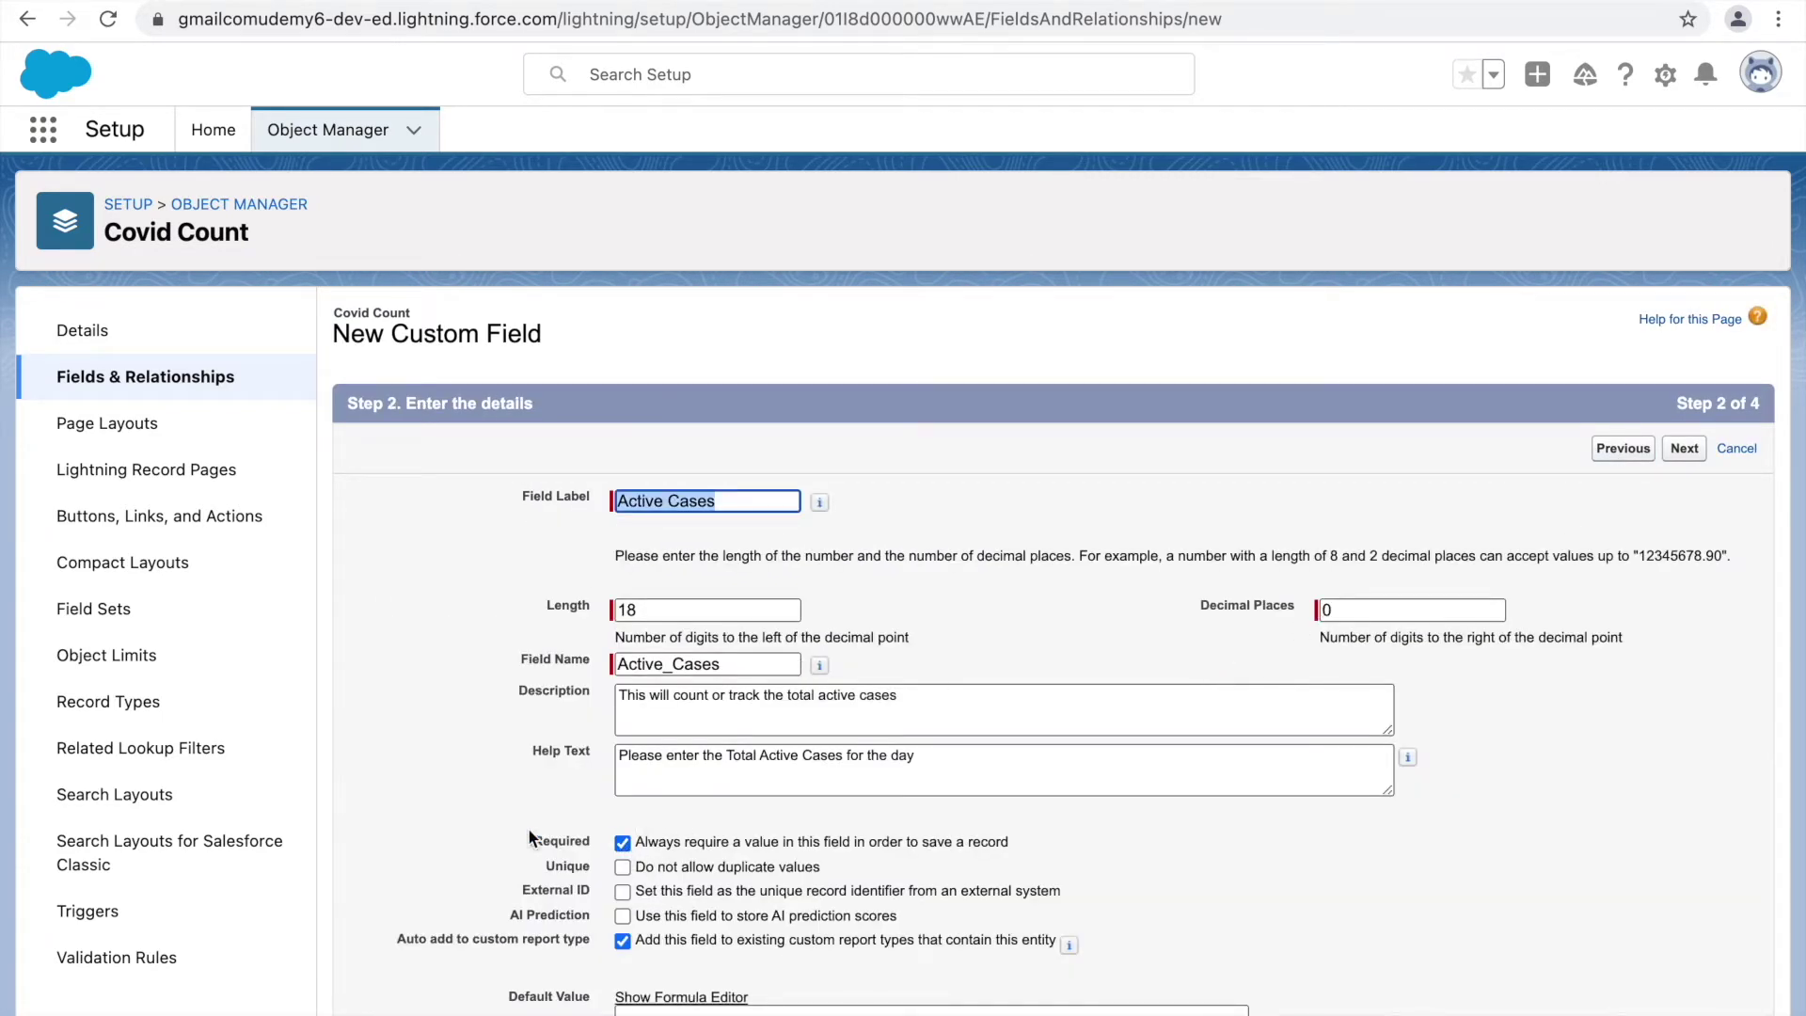
{"action": "left_click", "coordinate": [490, 836]}
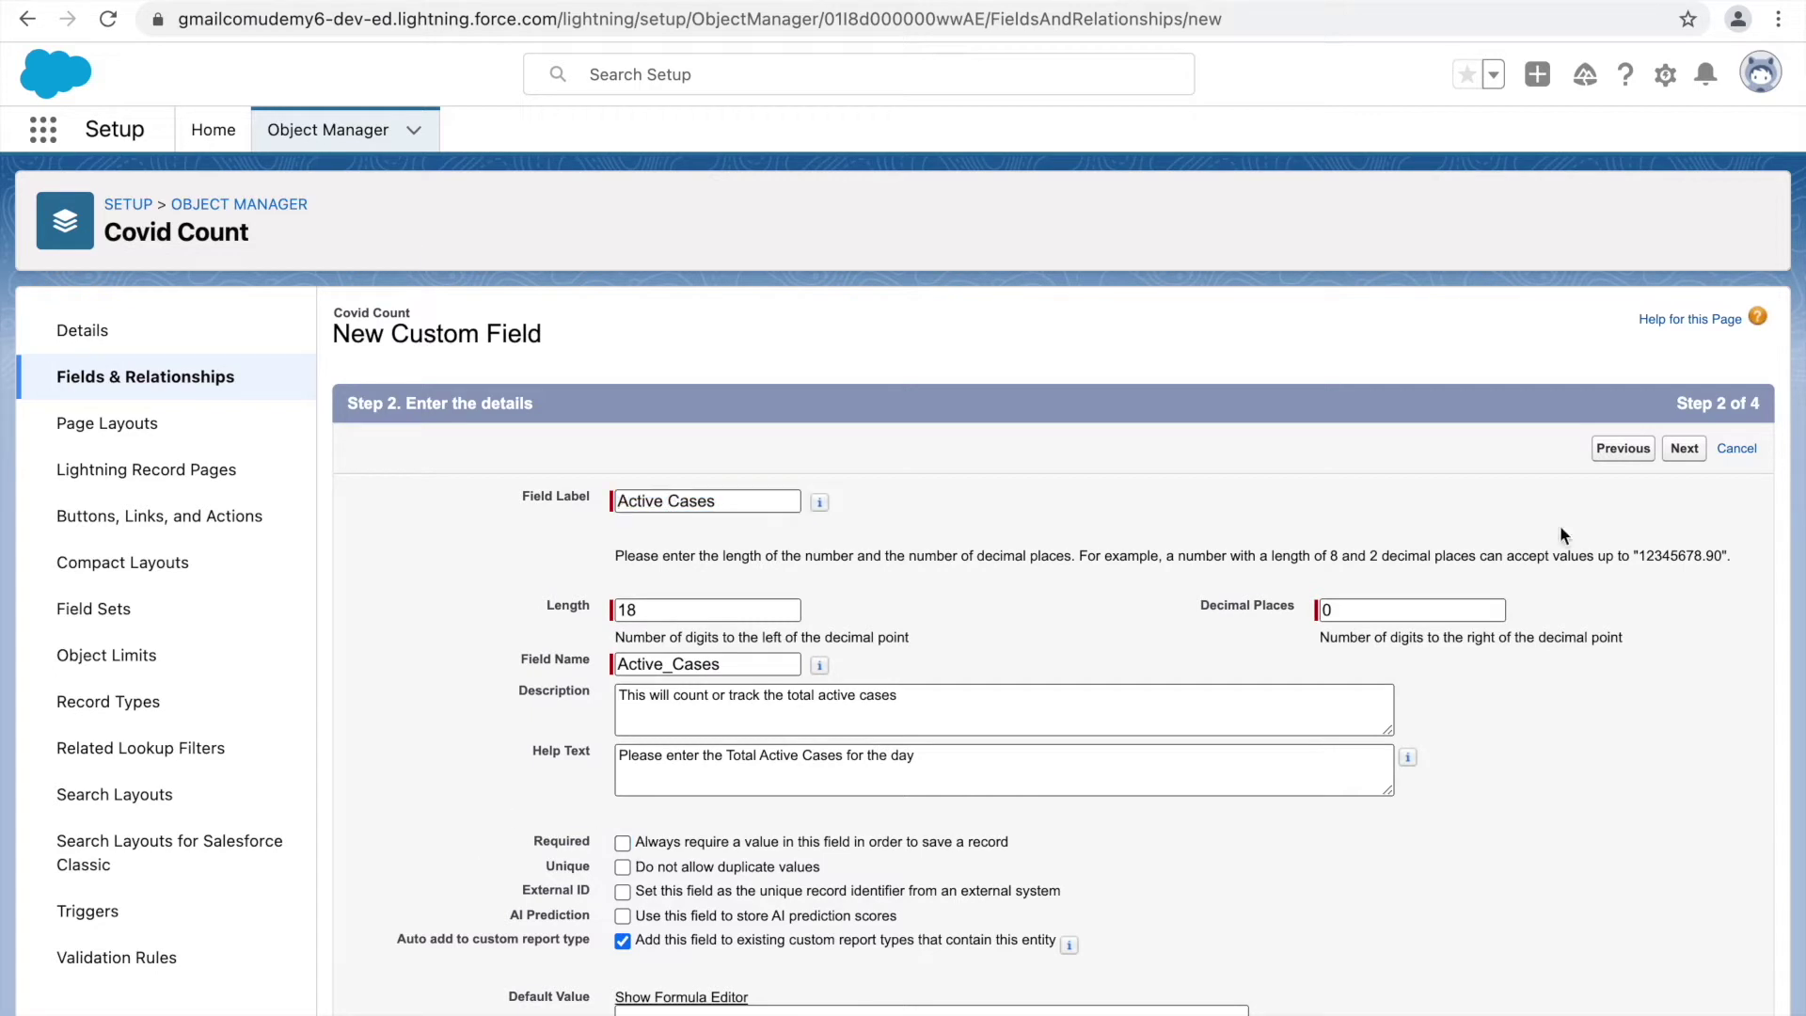
{"action": "left_click", "coordinate": [1683, 448]}
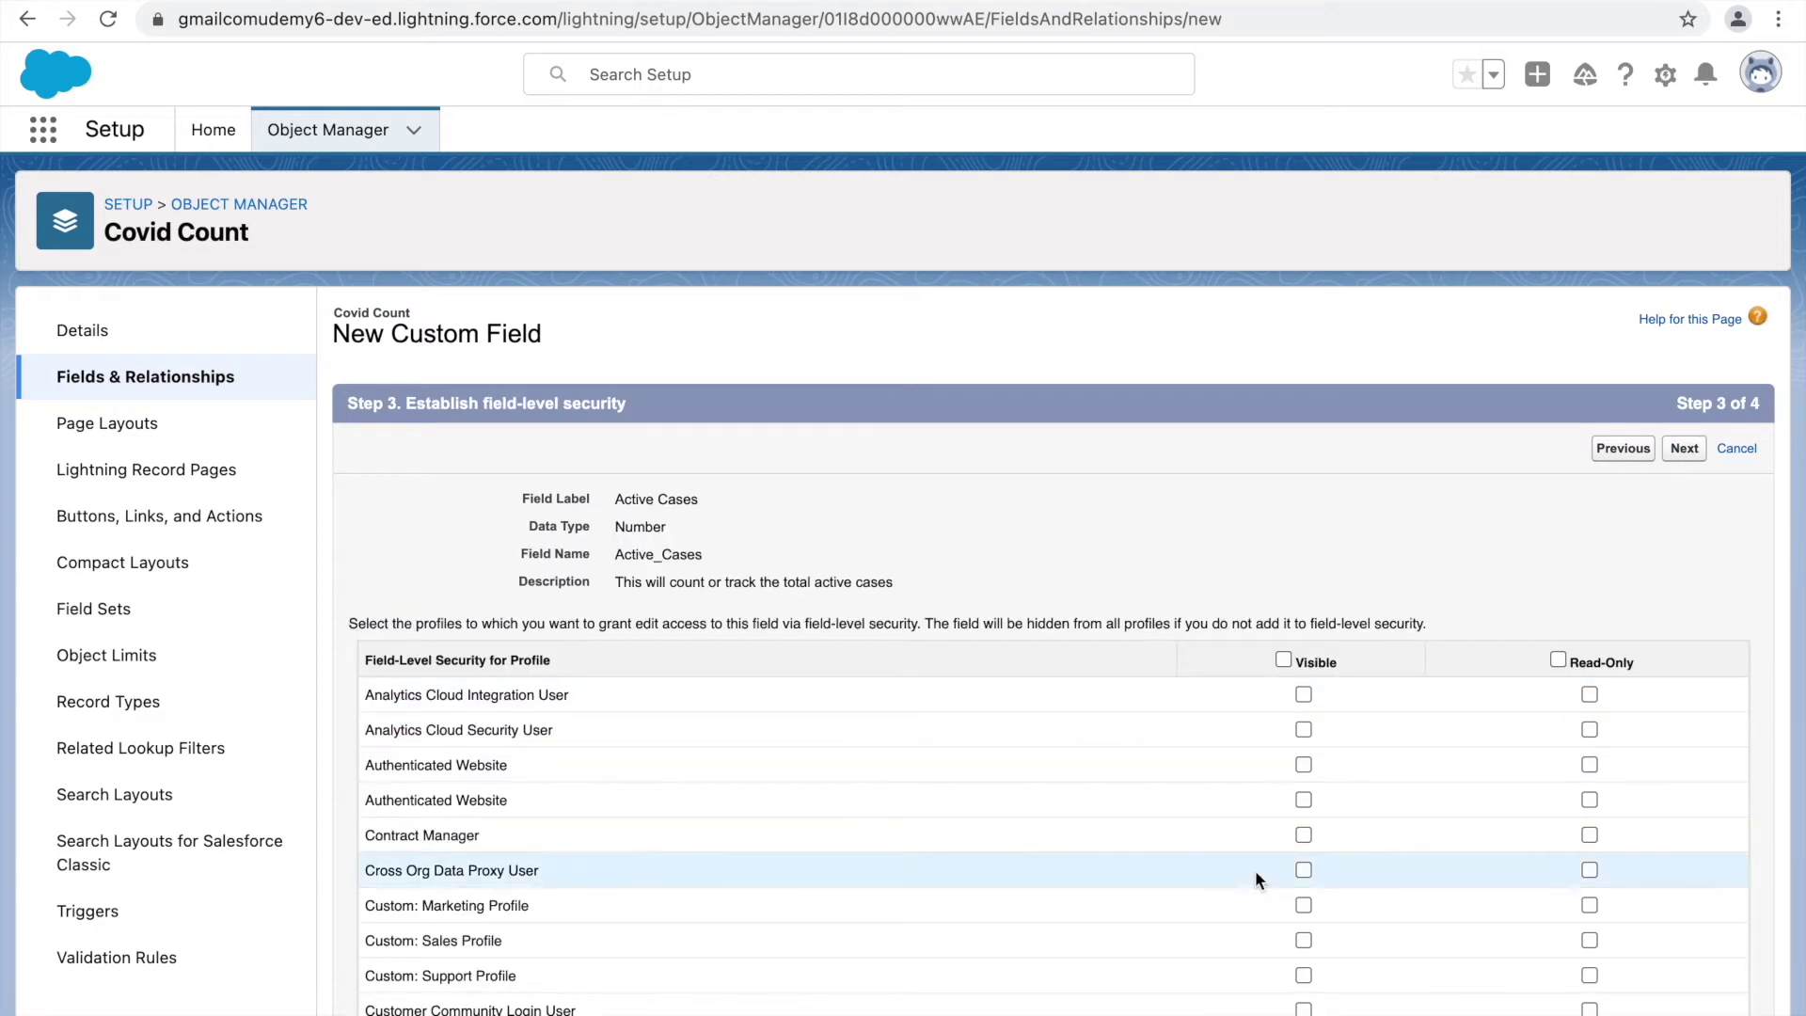
{"action": "scroll", "coordinate": [1255, 871], "scroll_direction": "down", "scroll_amount": 3}
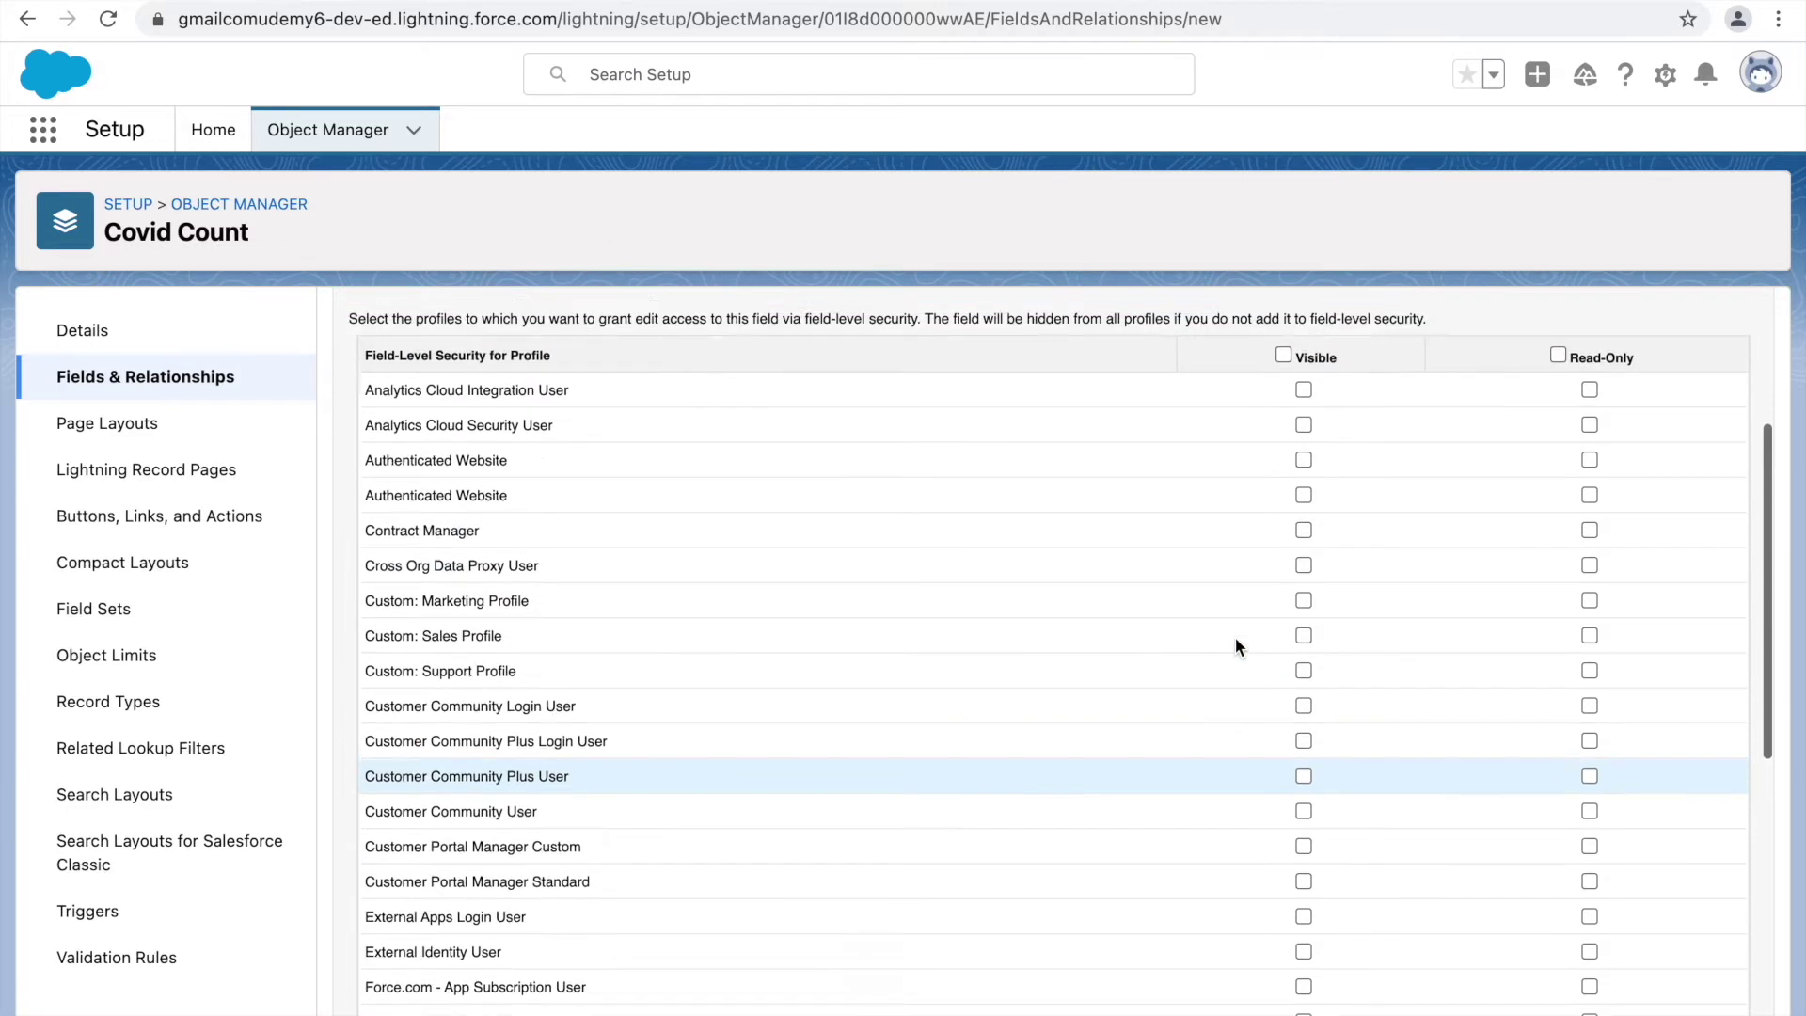
Step: Review the Active Cases field summary and which profiles have Visible or Read-Only access to the field
{"action": "scroll", "coordinate": [1236, 640], "scroll_direction": "up", "scroll_amount": 1}
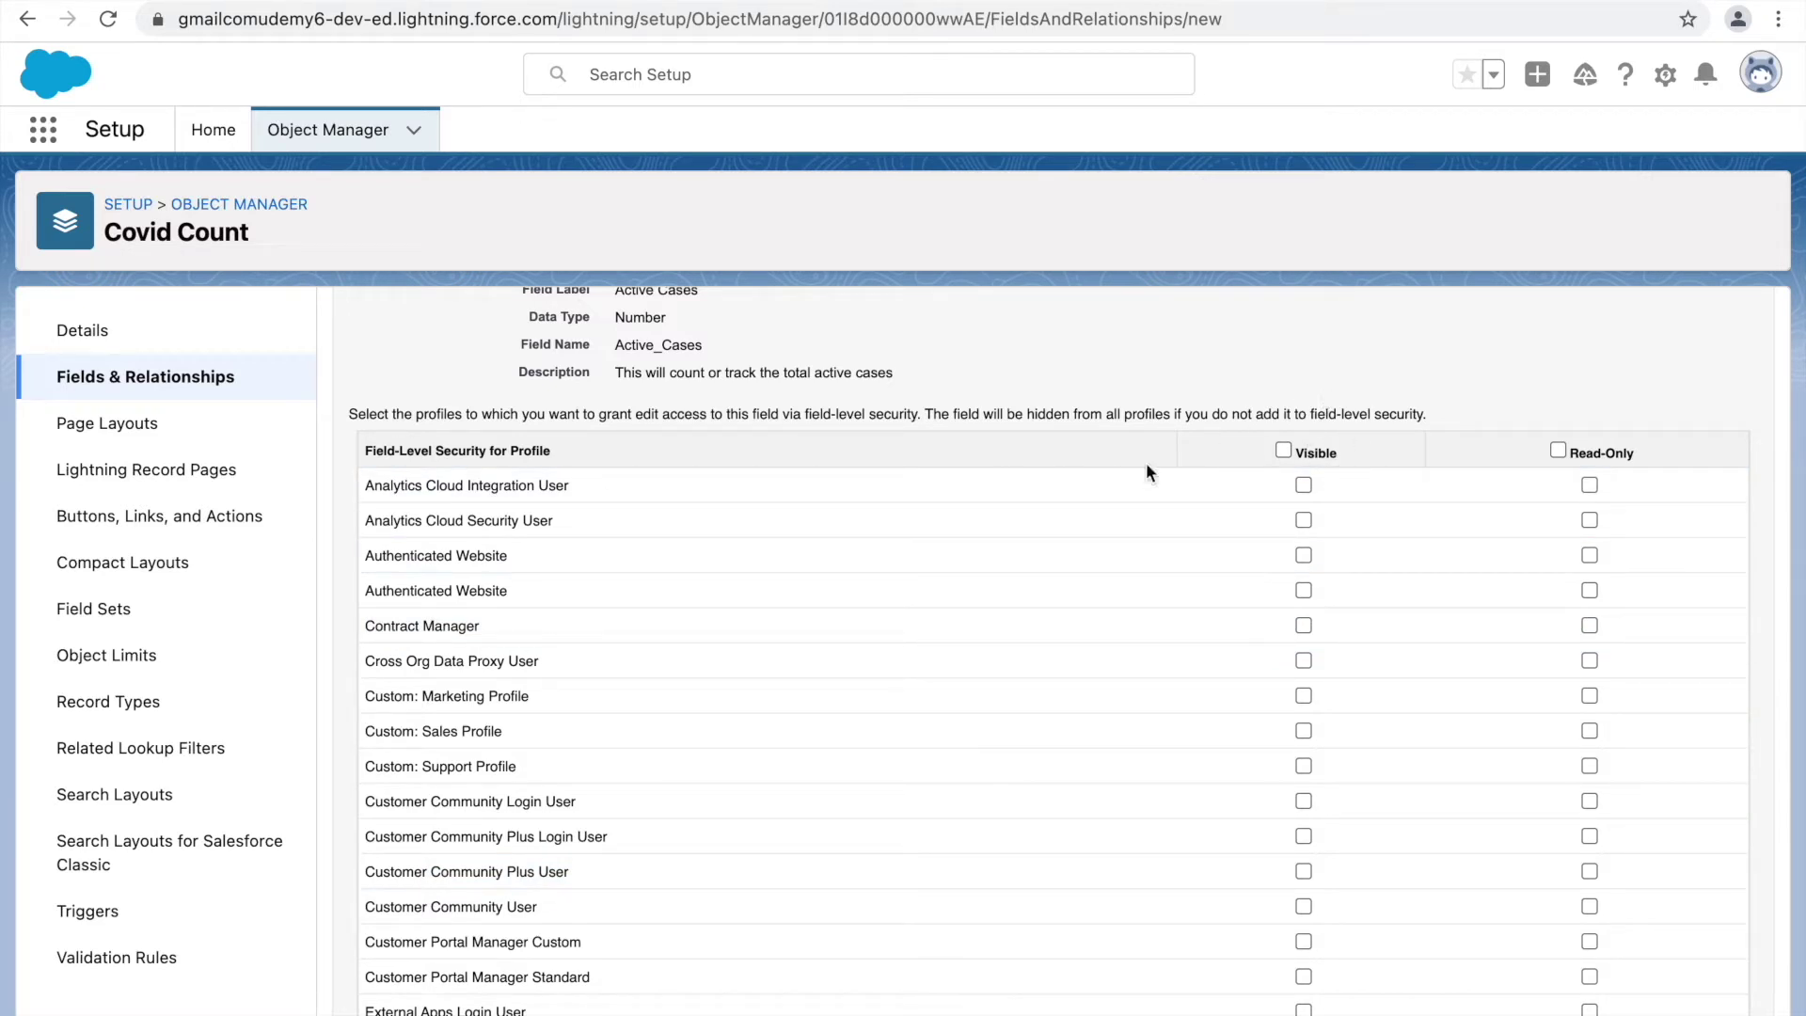
{"action": "scroll", "coordinate": [837, 465], "scroll_direction": "up", "scroll_amount": 1}
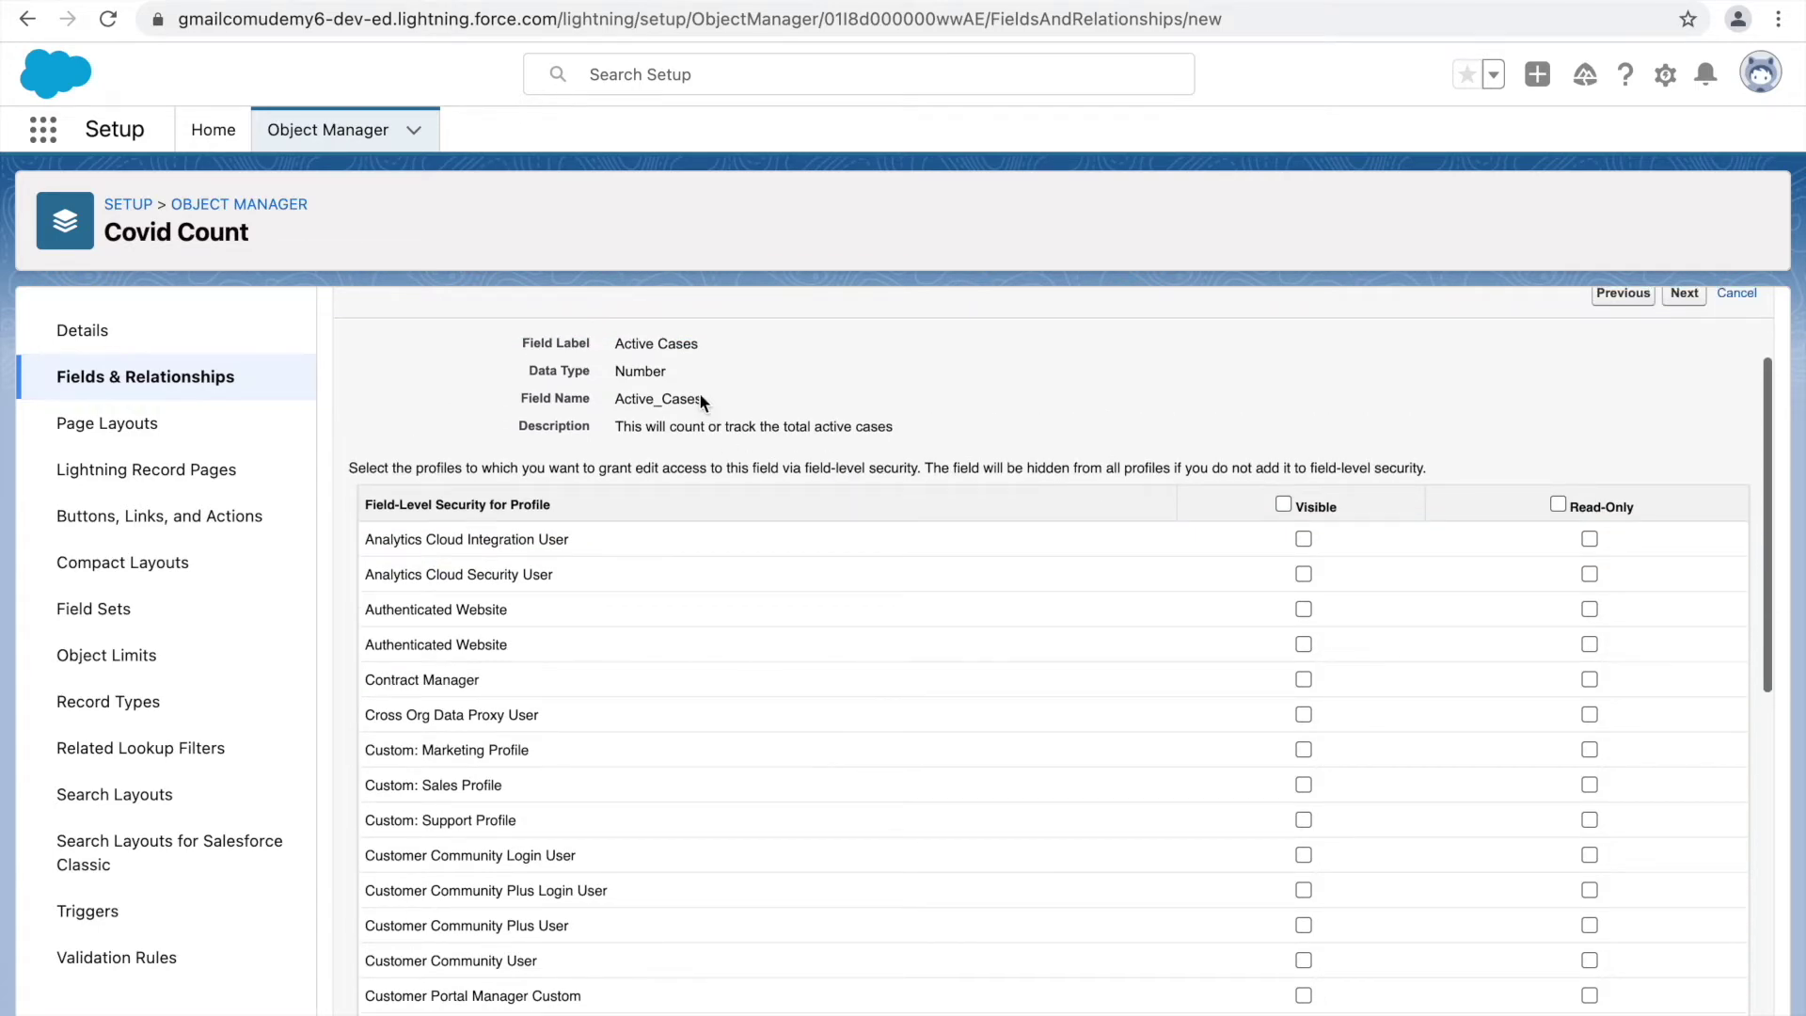
{"action": "scroll", "coordinate": [770, 508], "scroll_direction": "down", "scroll_amount": 4}
{"action": "scroll", "coordinate": [769, 513], "scroll_direction": "down", "scroll_amount": 5}
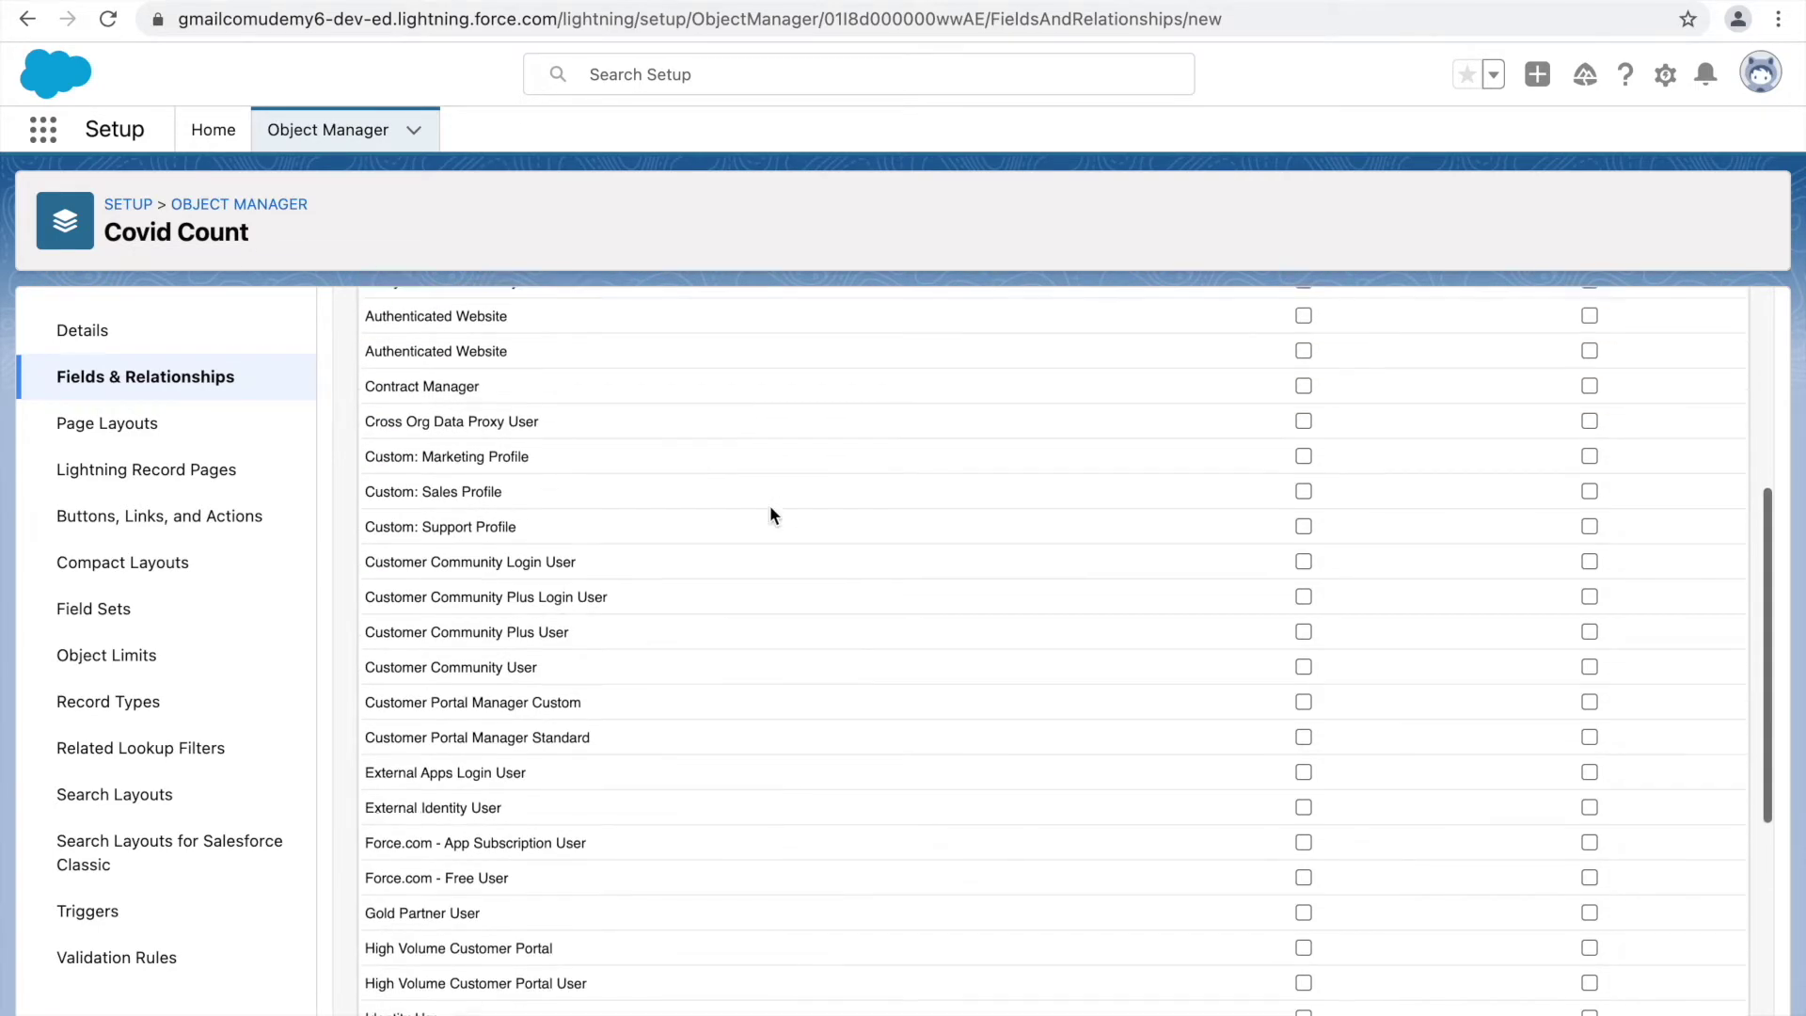
{"action": "scroll", "coordinate": [975, 715], "scroll_direction": "down", "scroll_amount": 4}
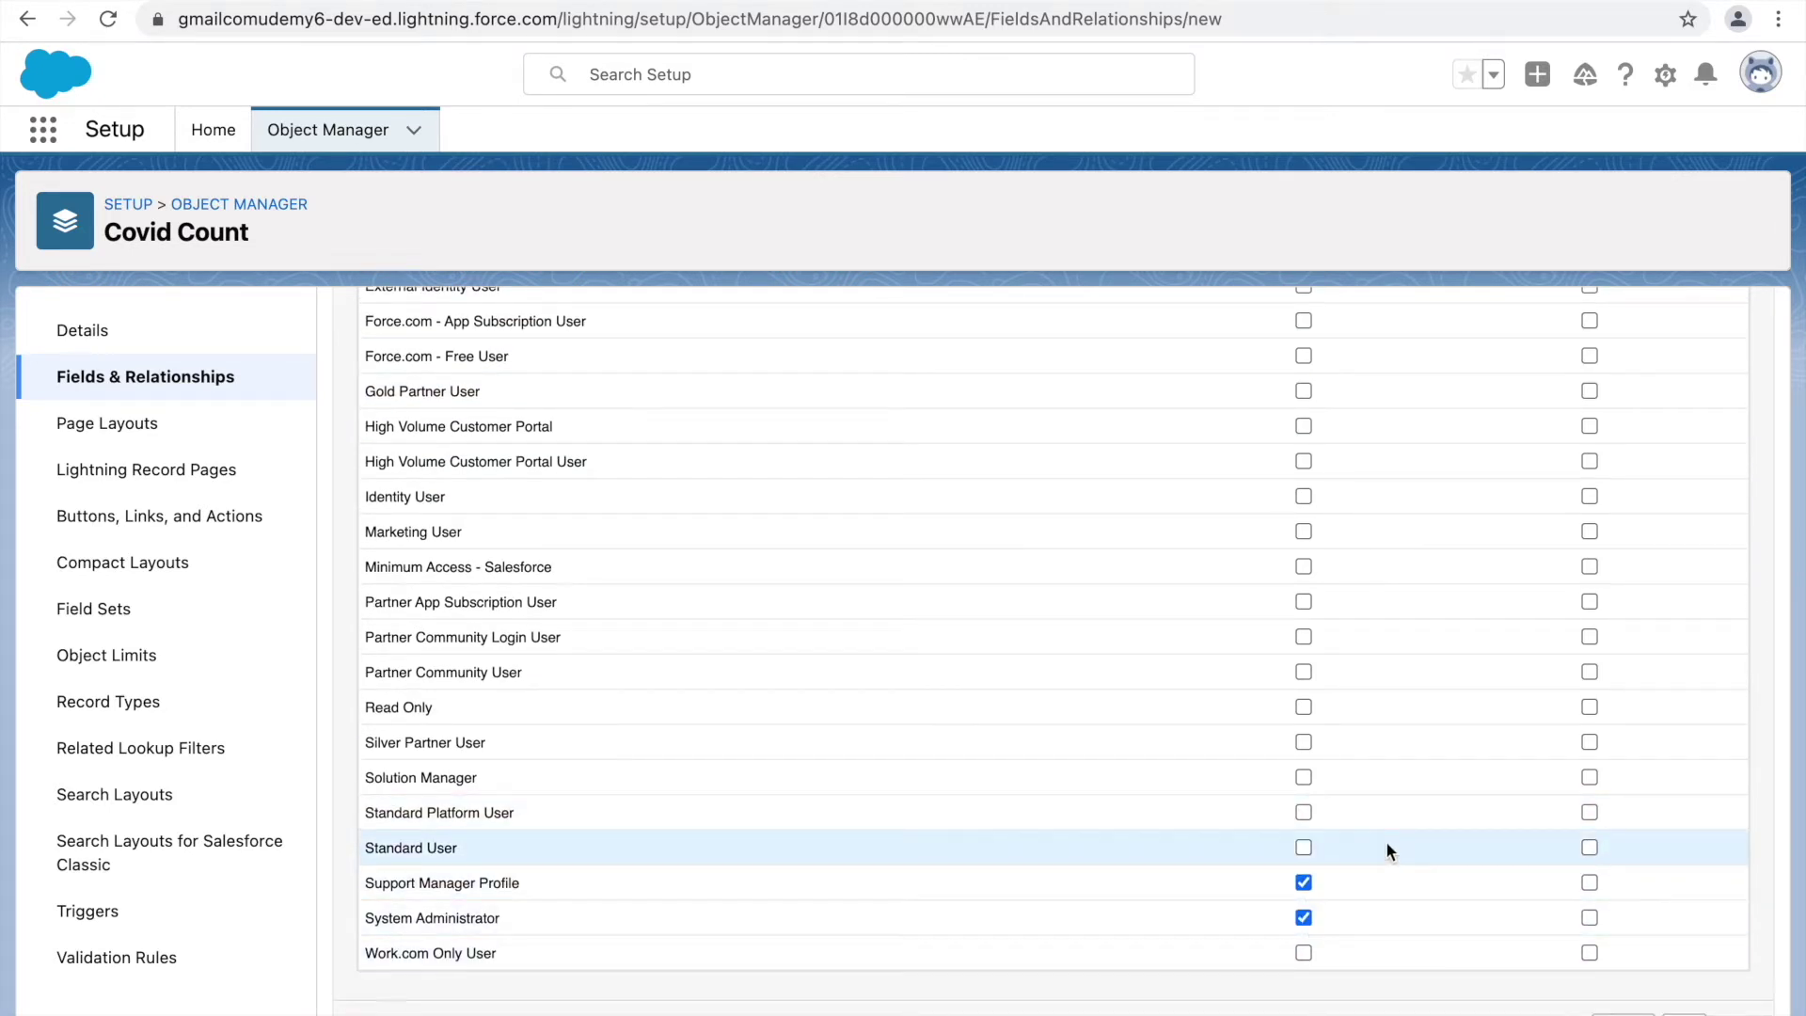
{"action": "scroll", "coordinate": [1504, 609], "scroll_direction": "up", "scroll_amount": 12}
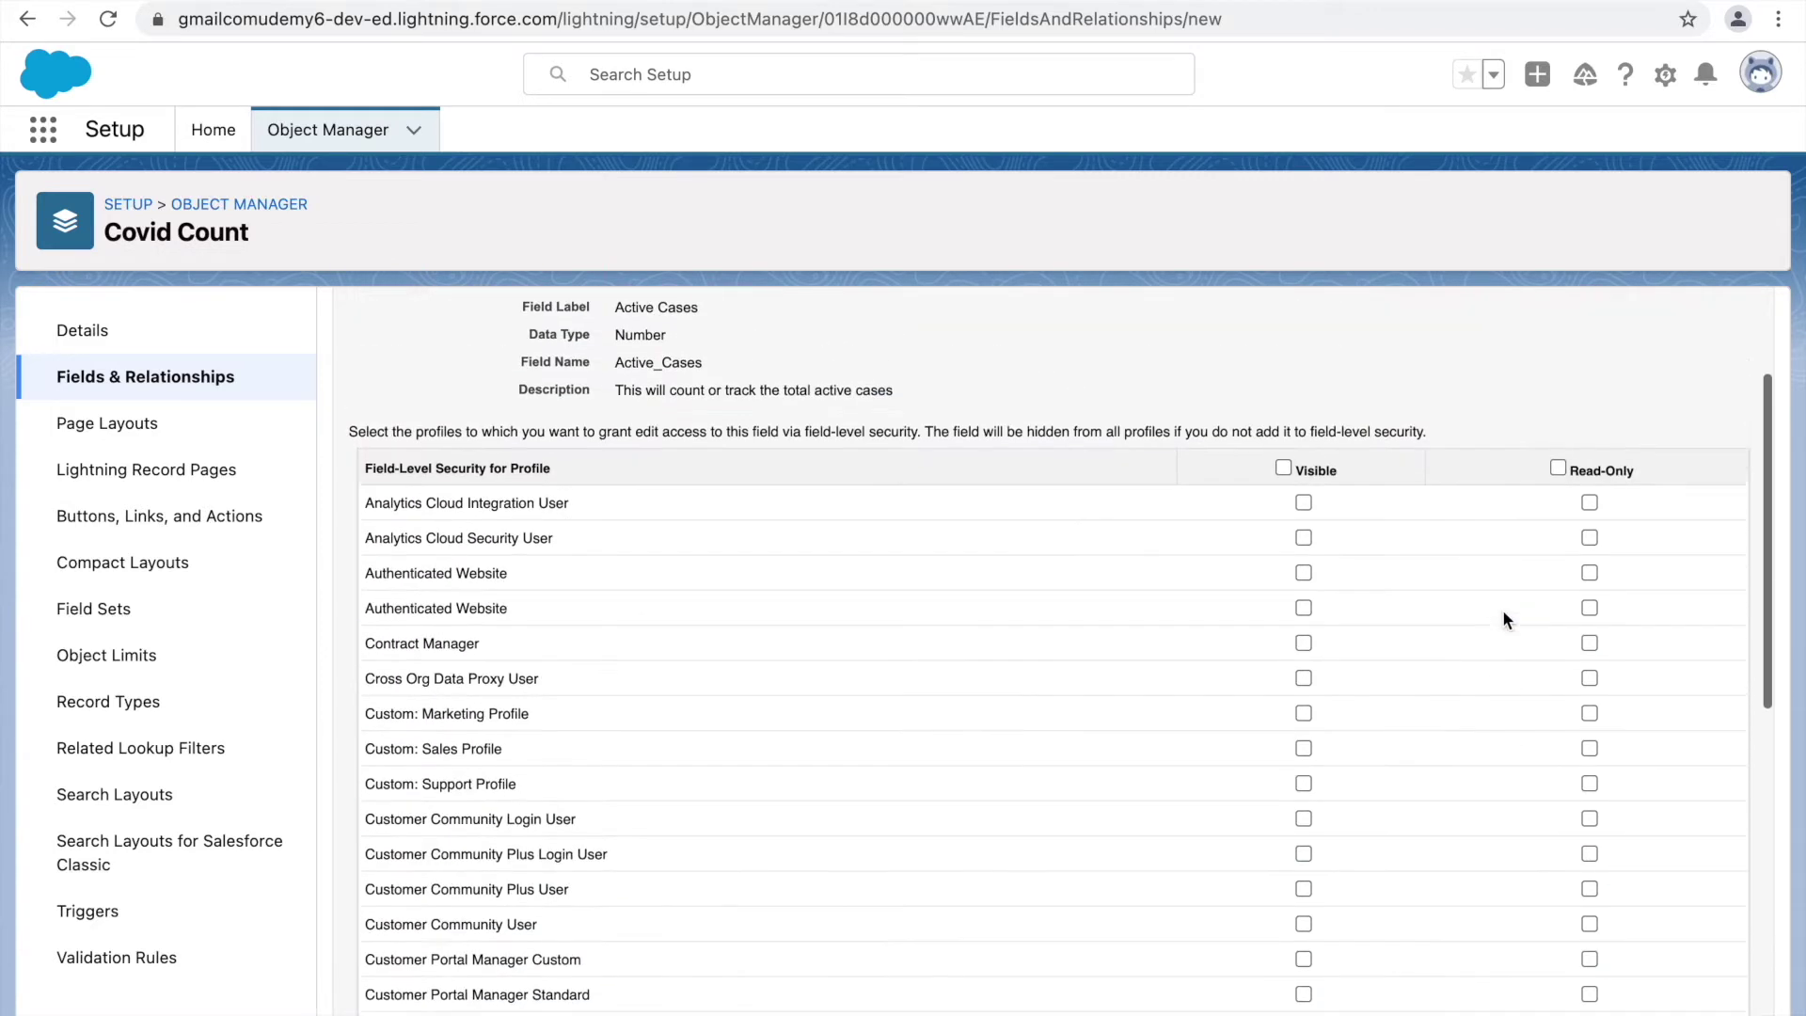
{"action": "scroll", "coordinate": [1503, 609], "scroll_direction": "up", "scroll_amount": 2}
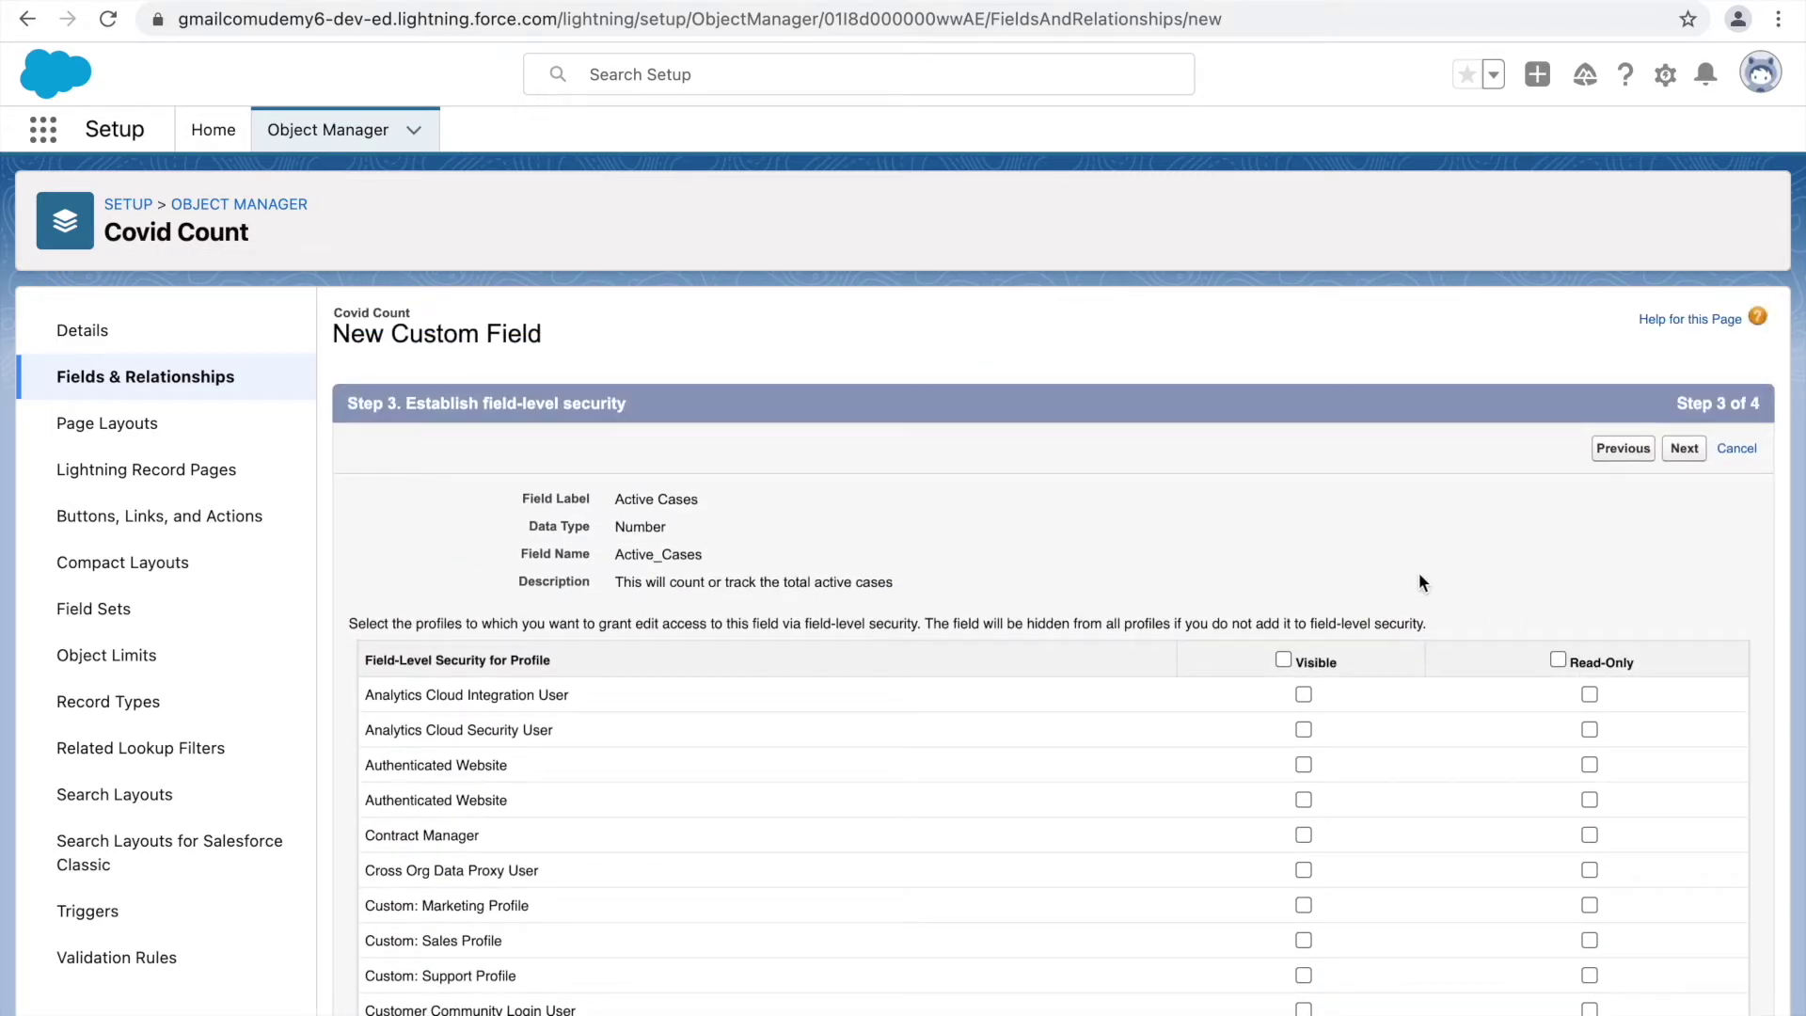
{"action": "scroll", "coordinate": [1435, 608], "scroll_direction": "down", "scroll_amount": 2}
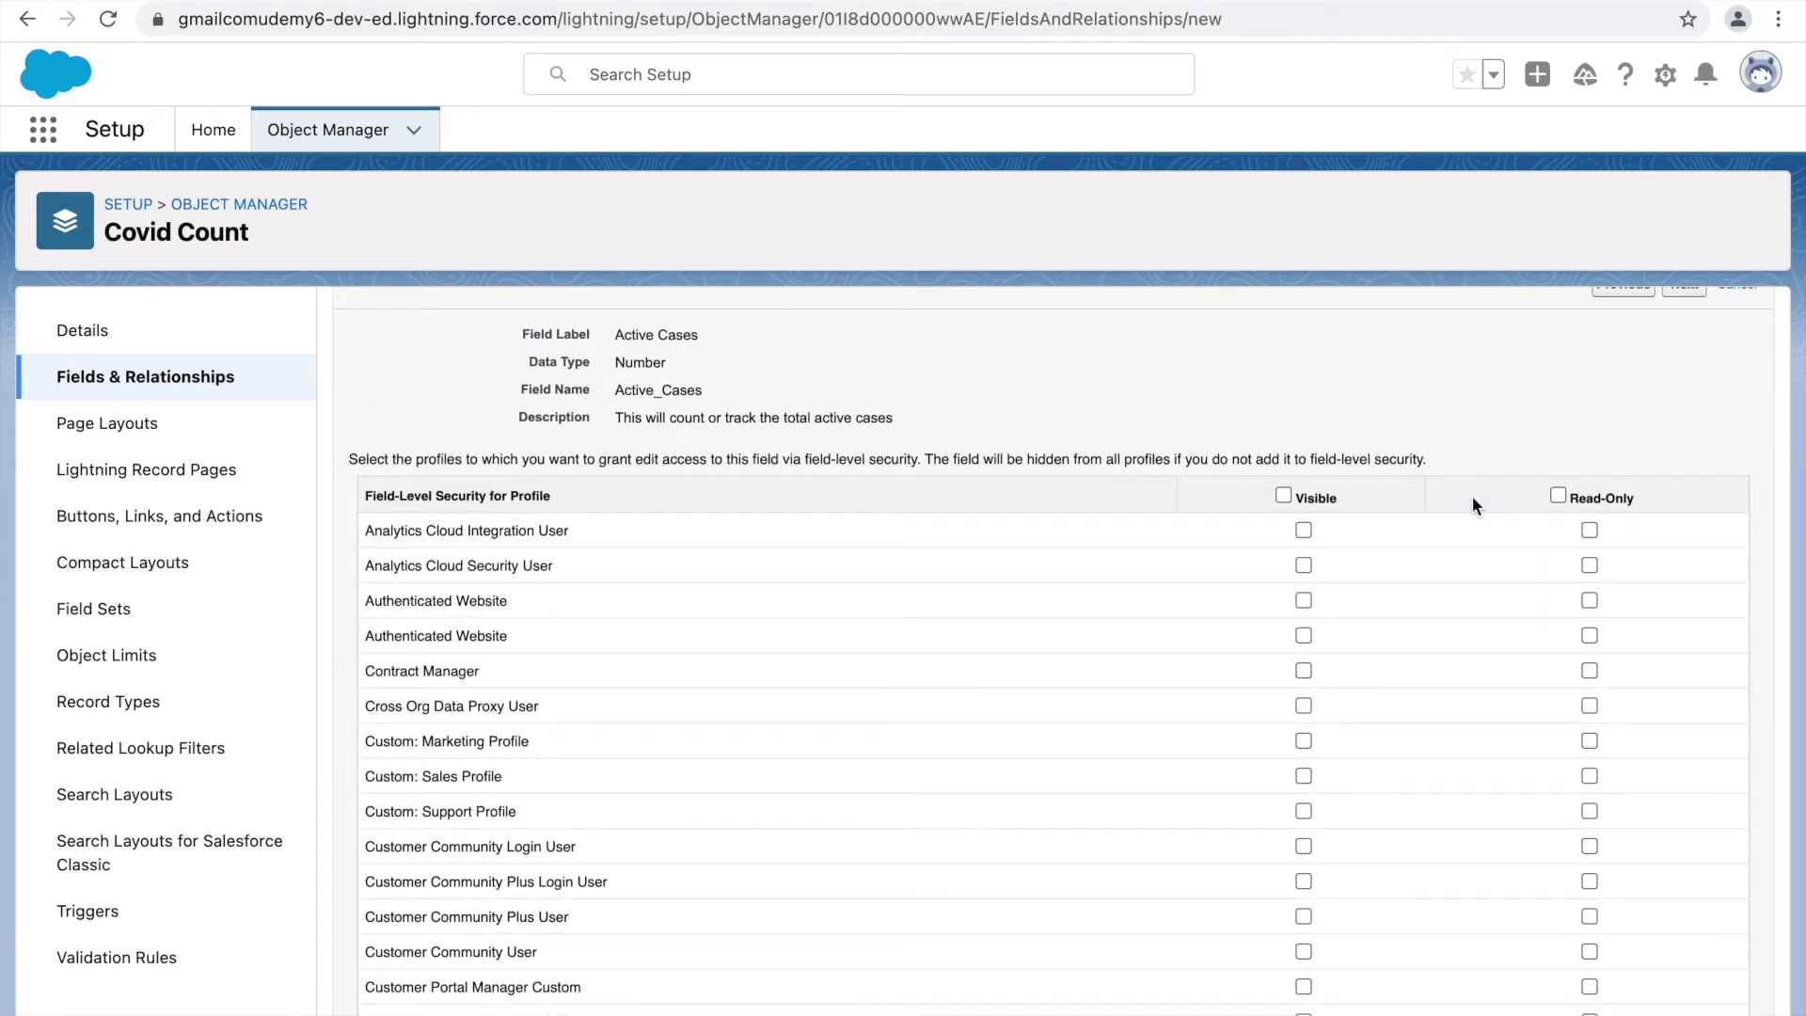
{"action": "left_click", "coordinate": [1590, 566]}
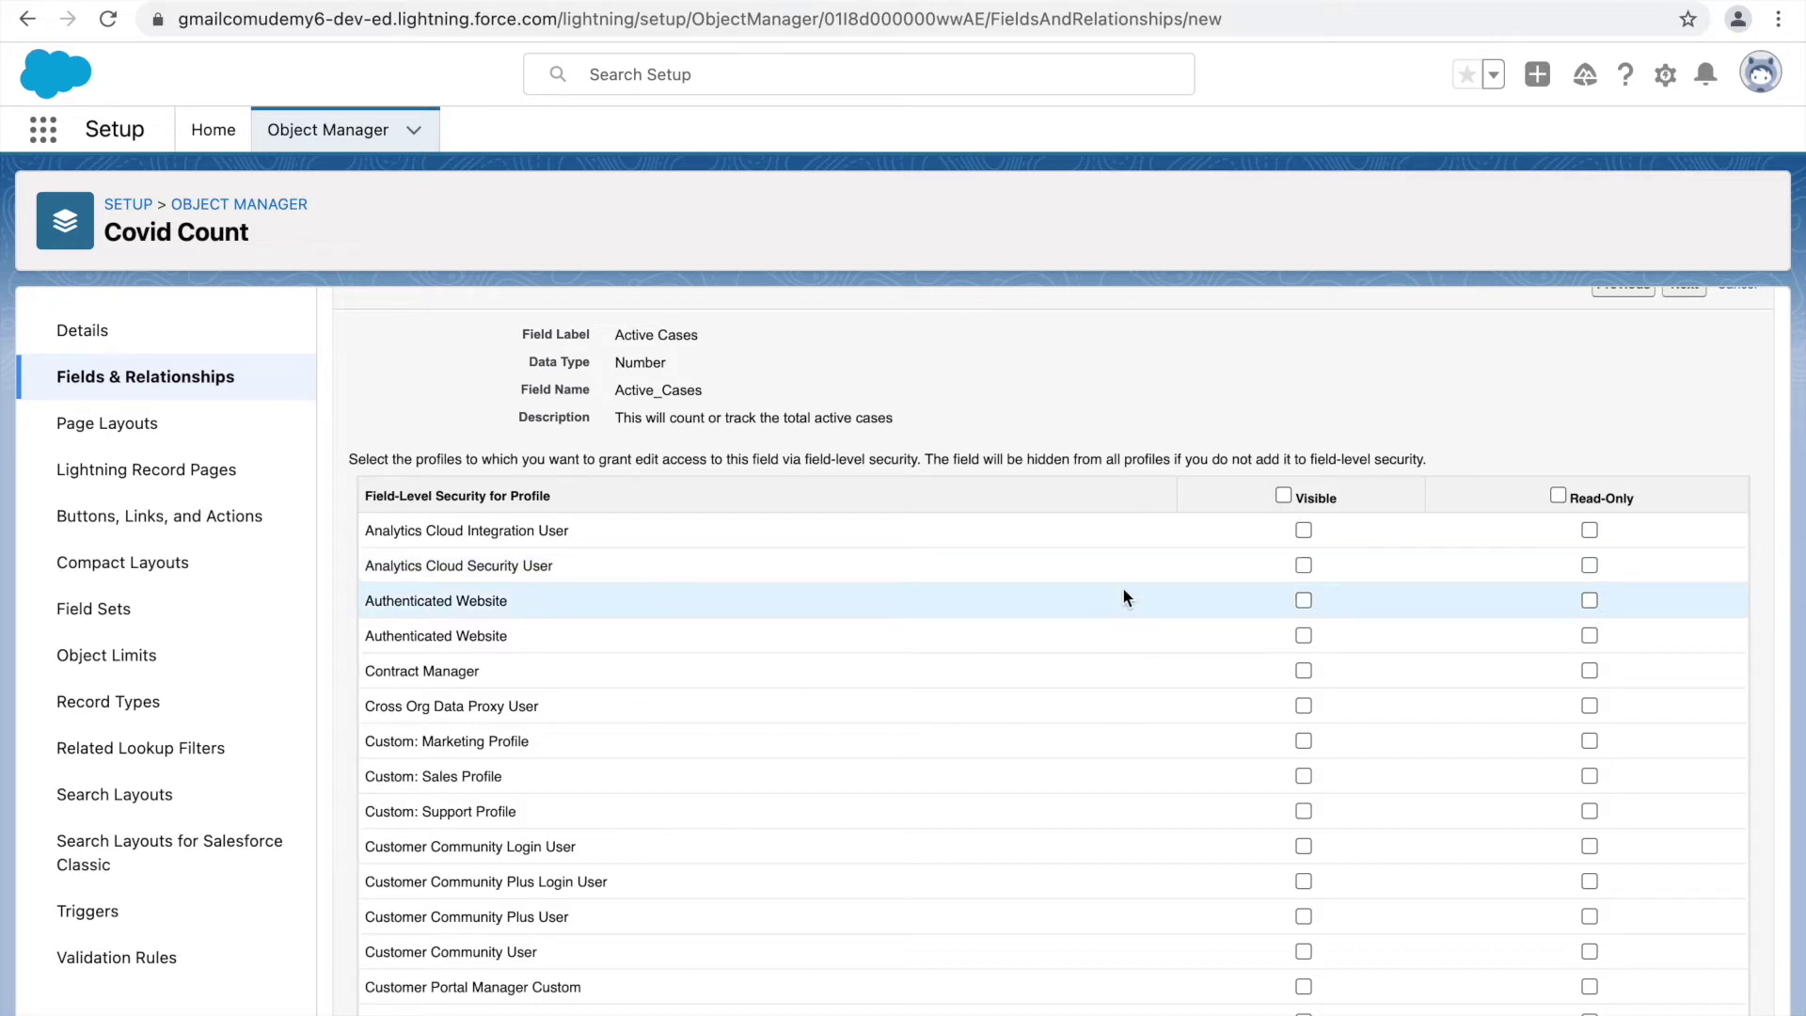
Step: Accept the field-level security for Active Cases and proceed to its page layout assignment
{"action": "scroll", "coordinate": [1148, 560], "scroll_direction": "up", "scroll_amount": 2}
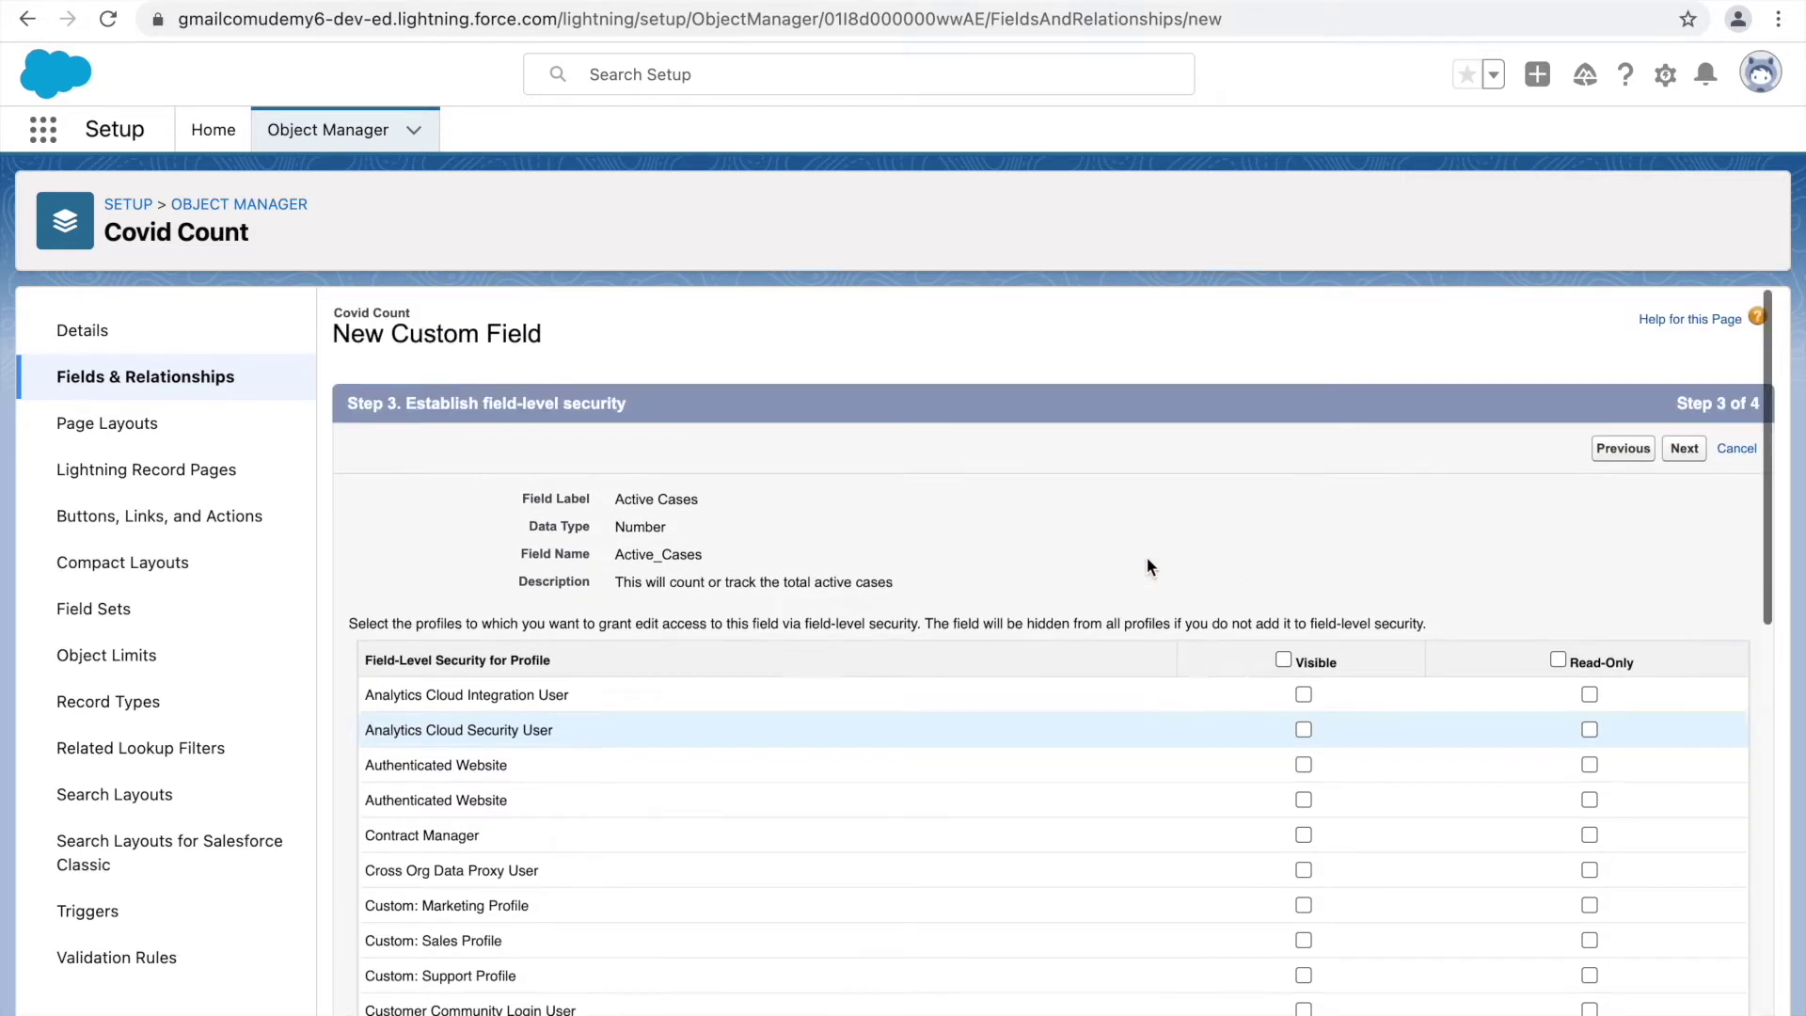
{"action": "left_click", "coordinate": [1683, 449]}
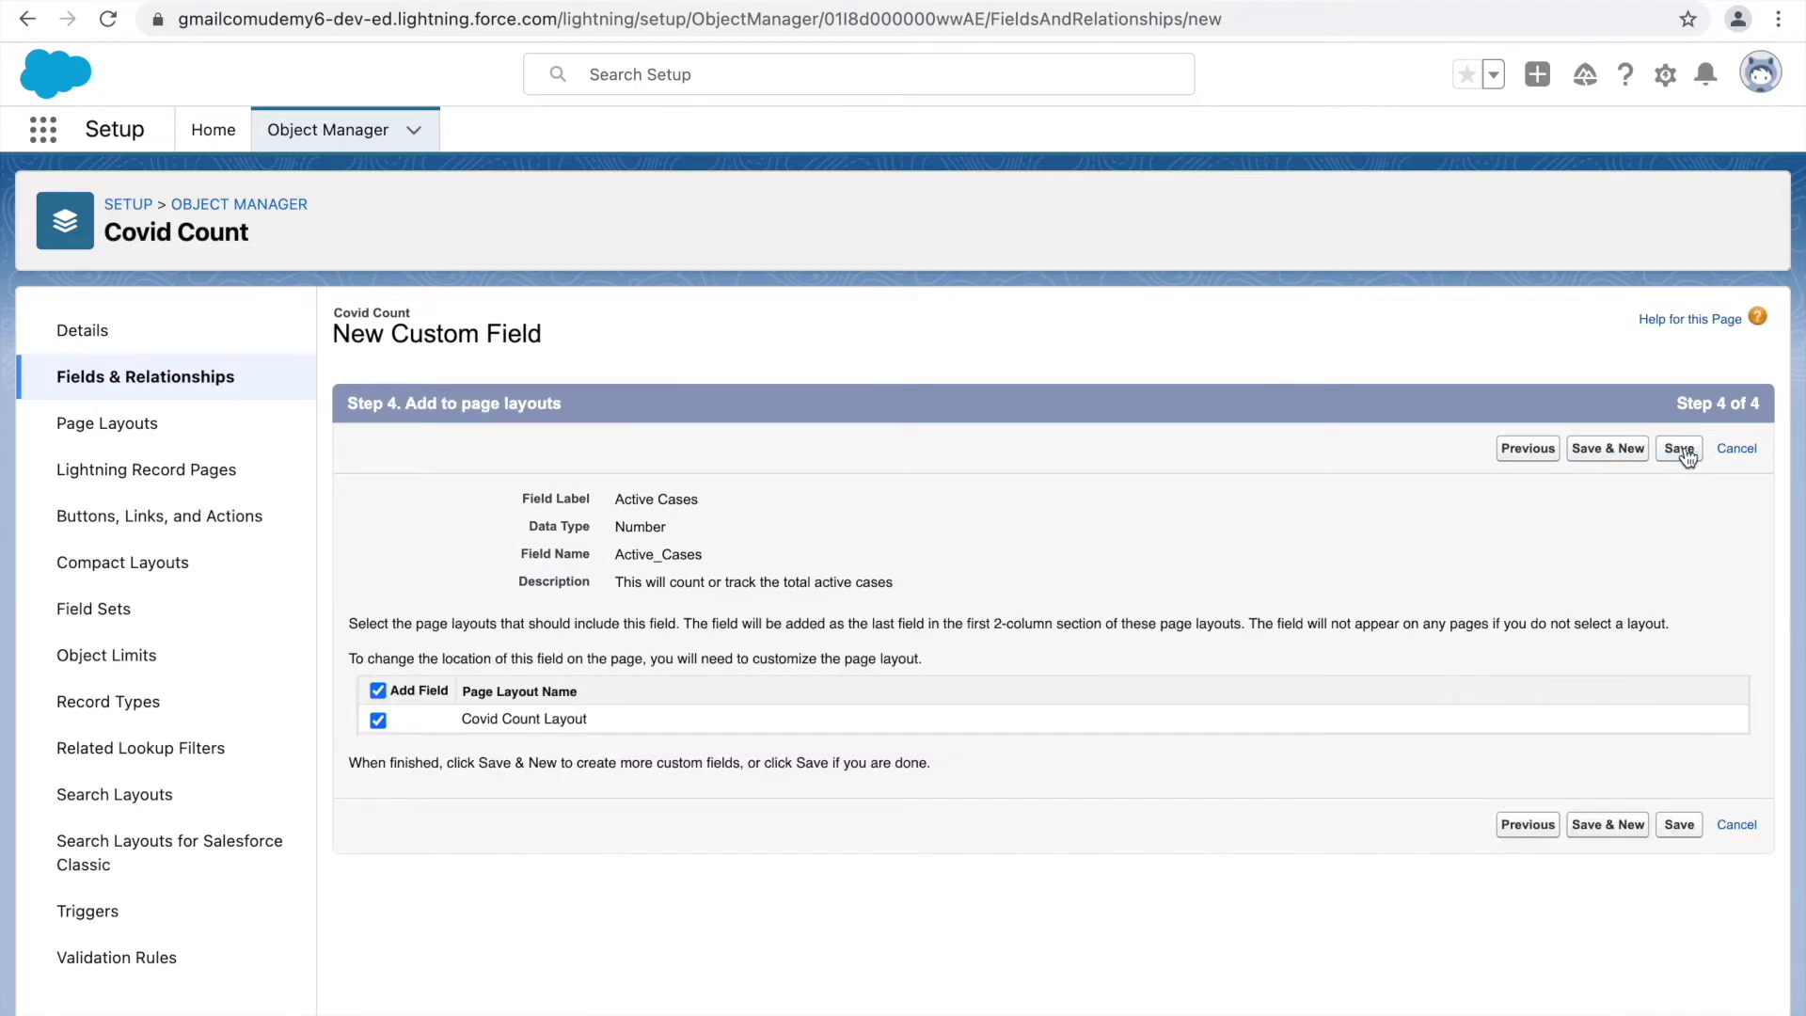
{"action": "left_click_drag", "start_coordinate": [461, 690], "coordinate": [573, 689]}
{"action": "left_click", "coordinate": [629, 690]}
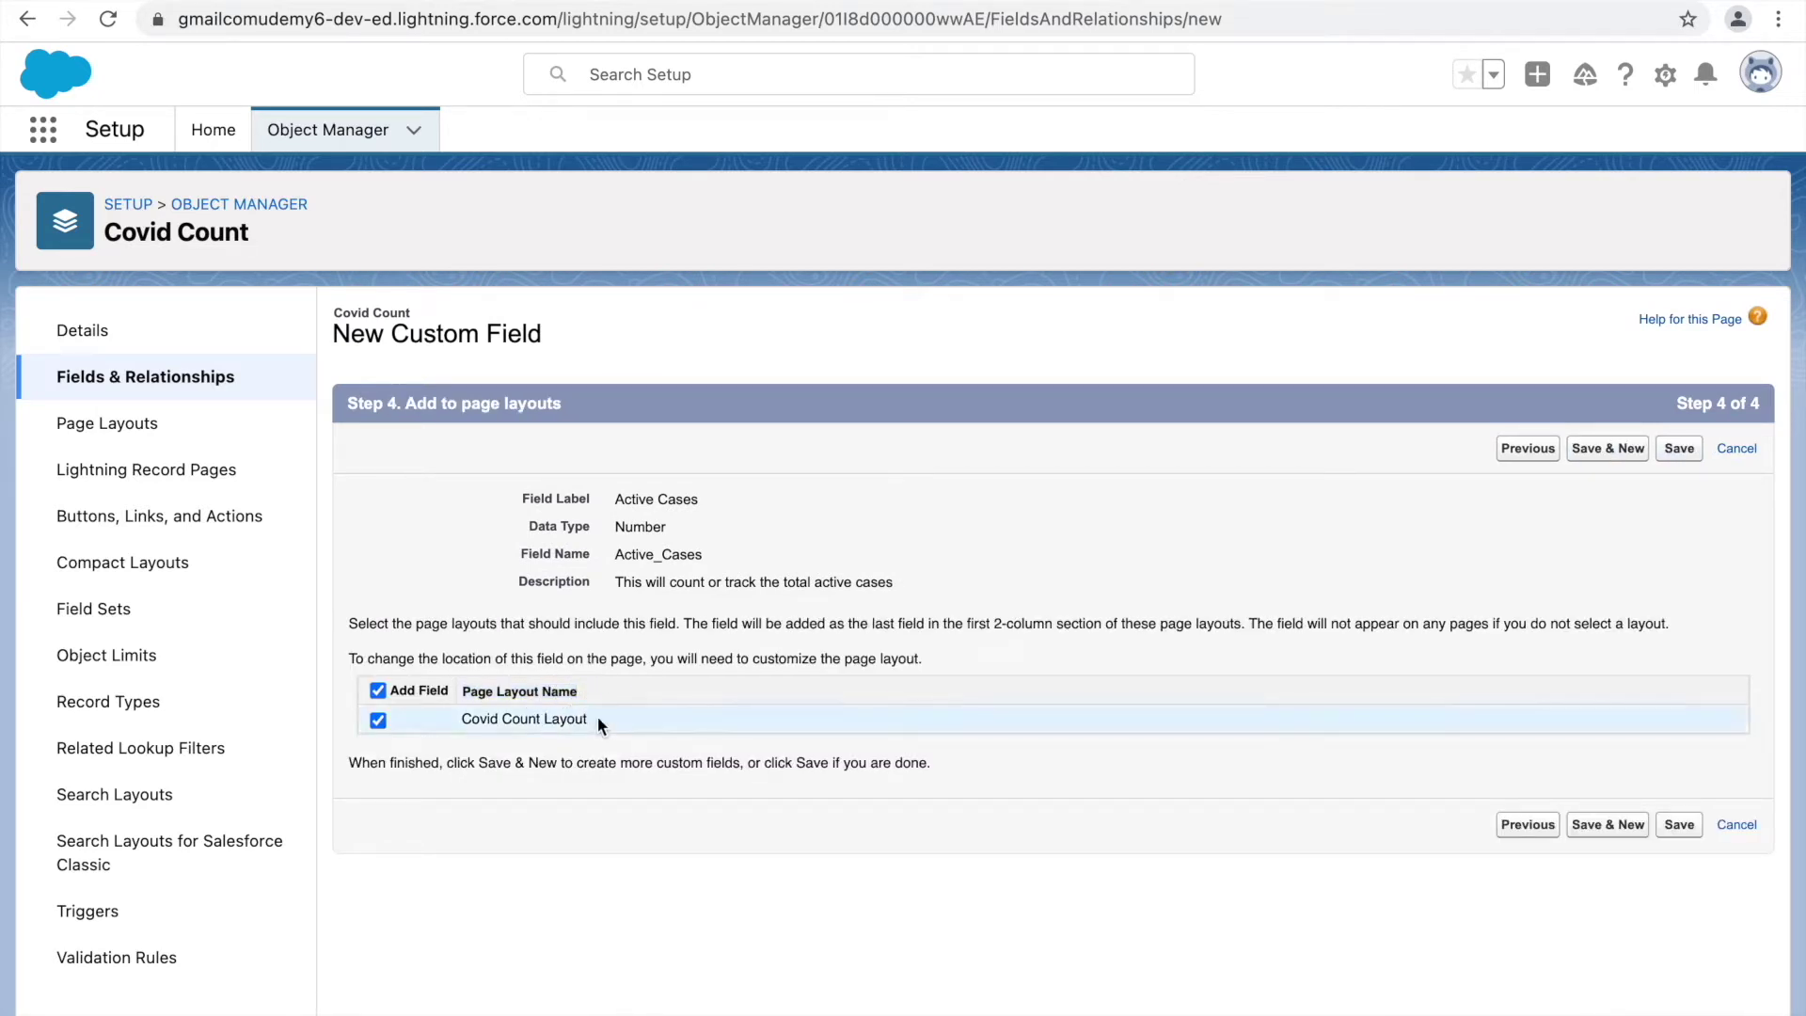
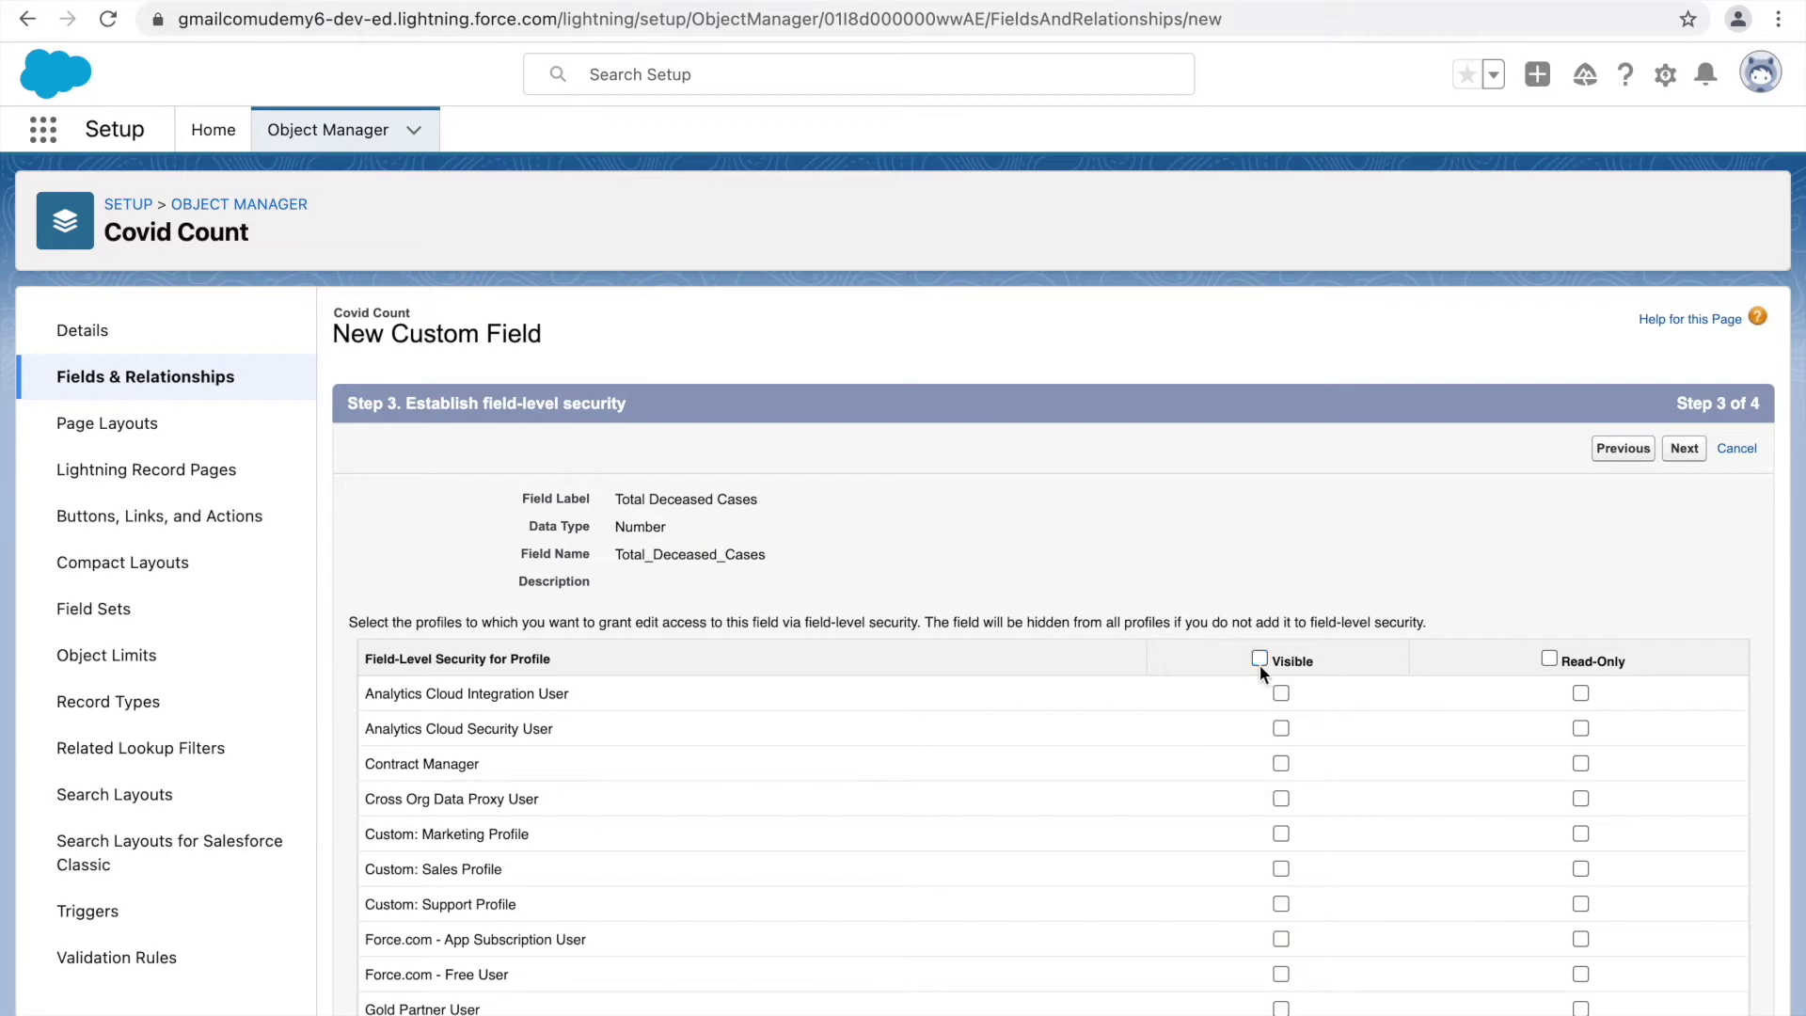
Step: Make Total Deceased Cases visible to System Administrator and Support Manager Profile, then save it on Covid Count Layout and begin another custom field
{"action": "scroll", "coordinate": [1217, 869], "scroll_direction": "down", "scroll_amount": 6}
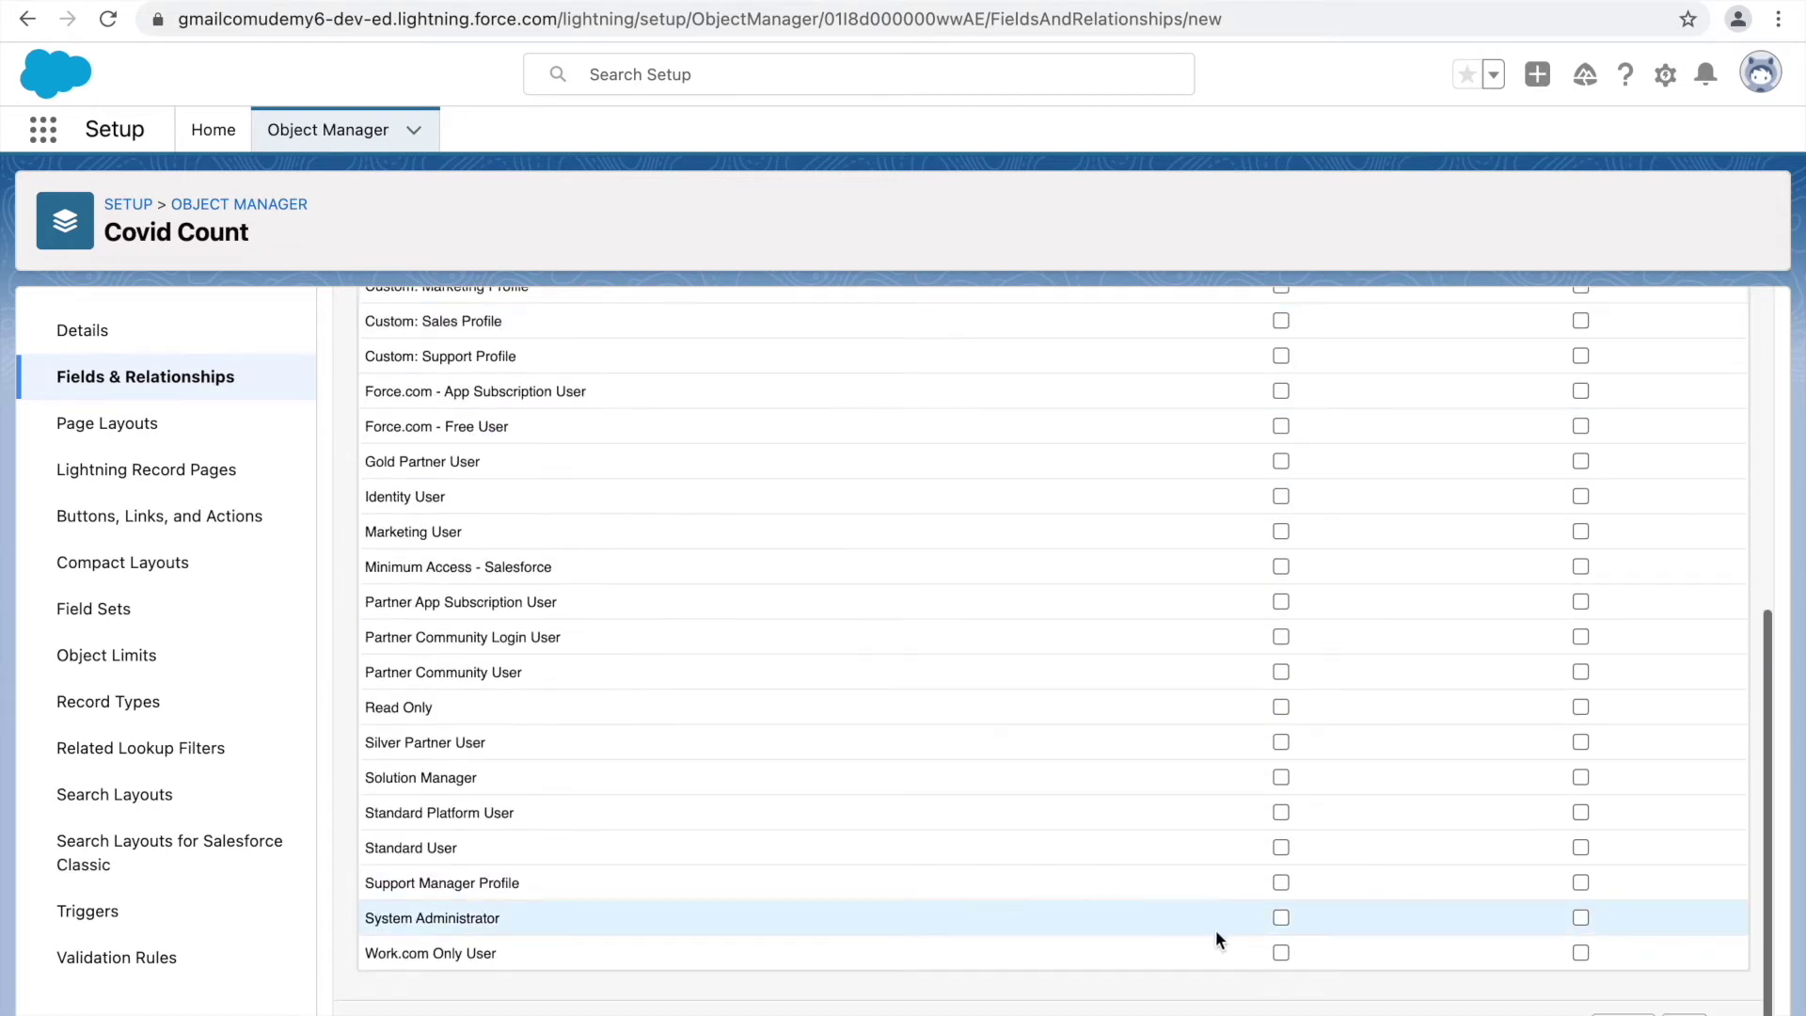
{"action": "left_click", "coordinate": [1282, 917]}
{"action": "left_click", "coordinate": [1281, 882]}
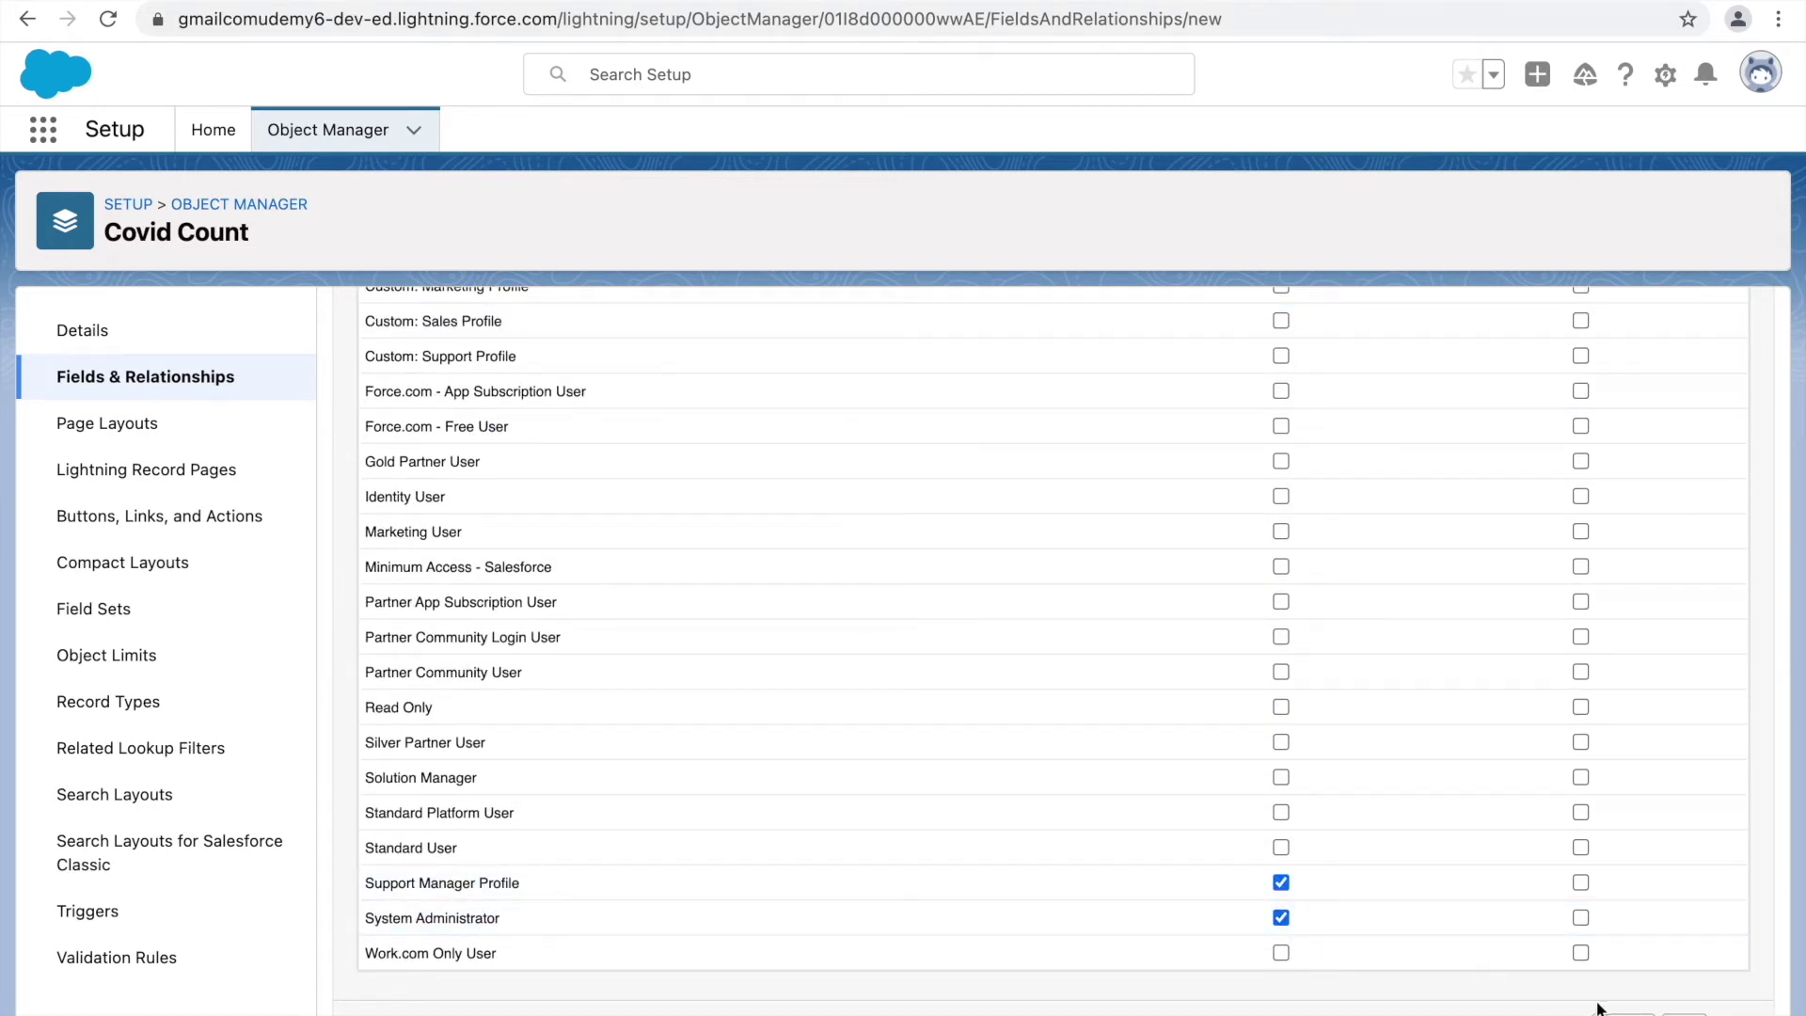
{"action": "left_click", "coordinate": [1683, 1013]}
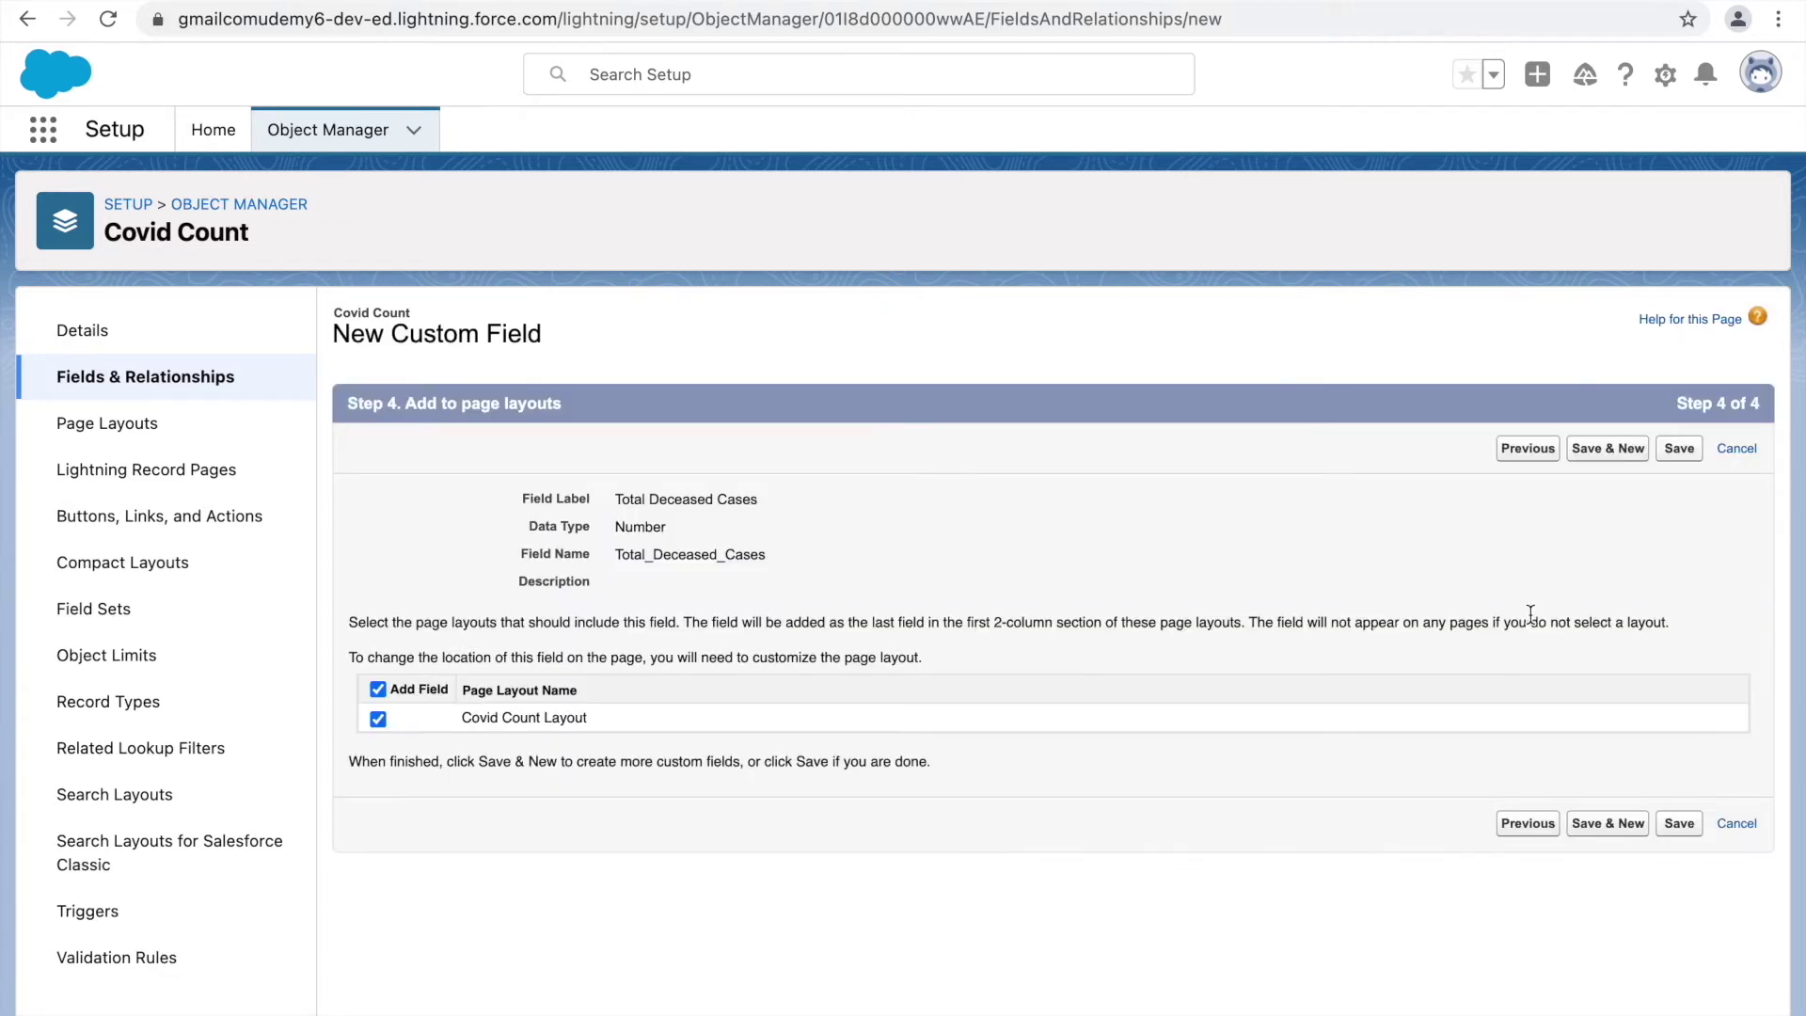
{"action": "left_click", "coordinate": [1609, 452]}
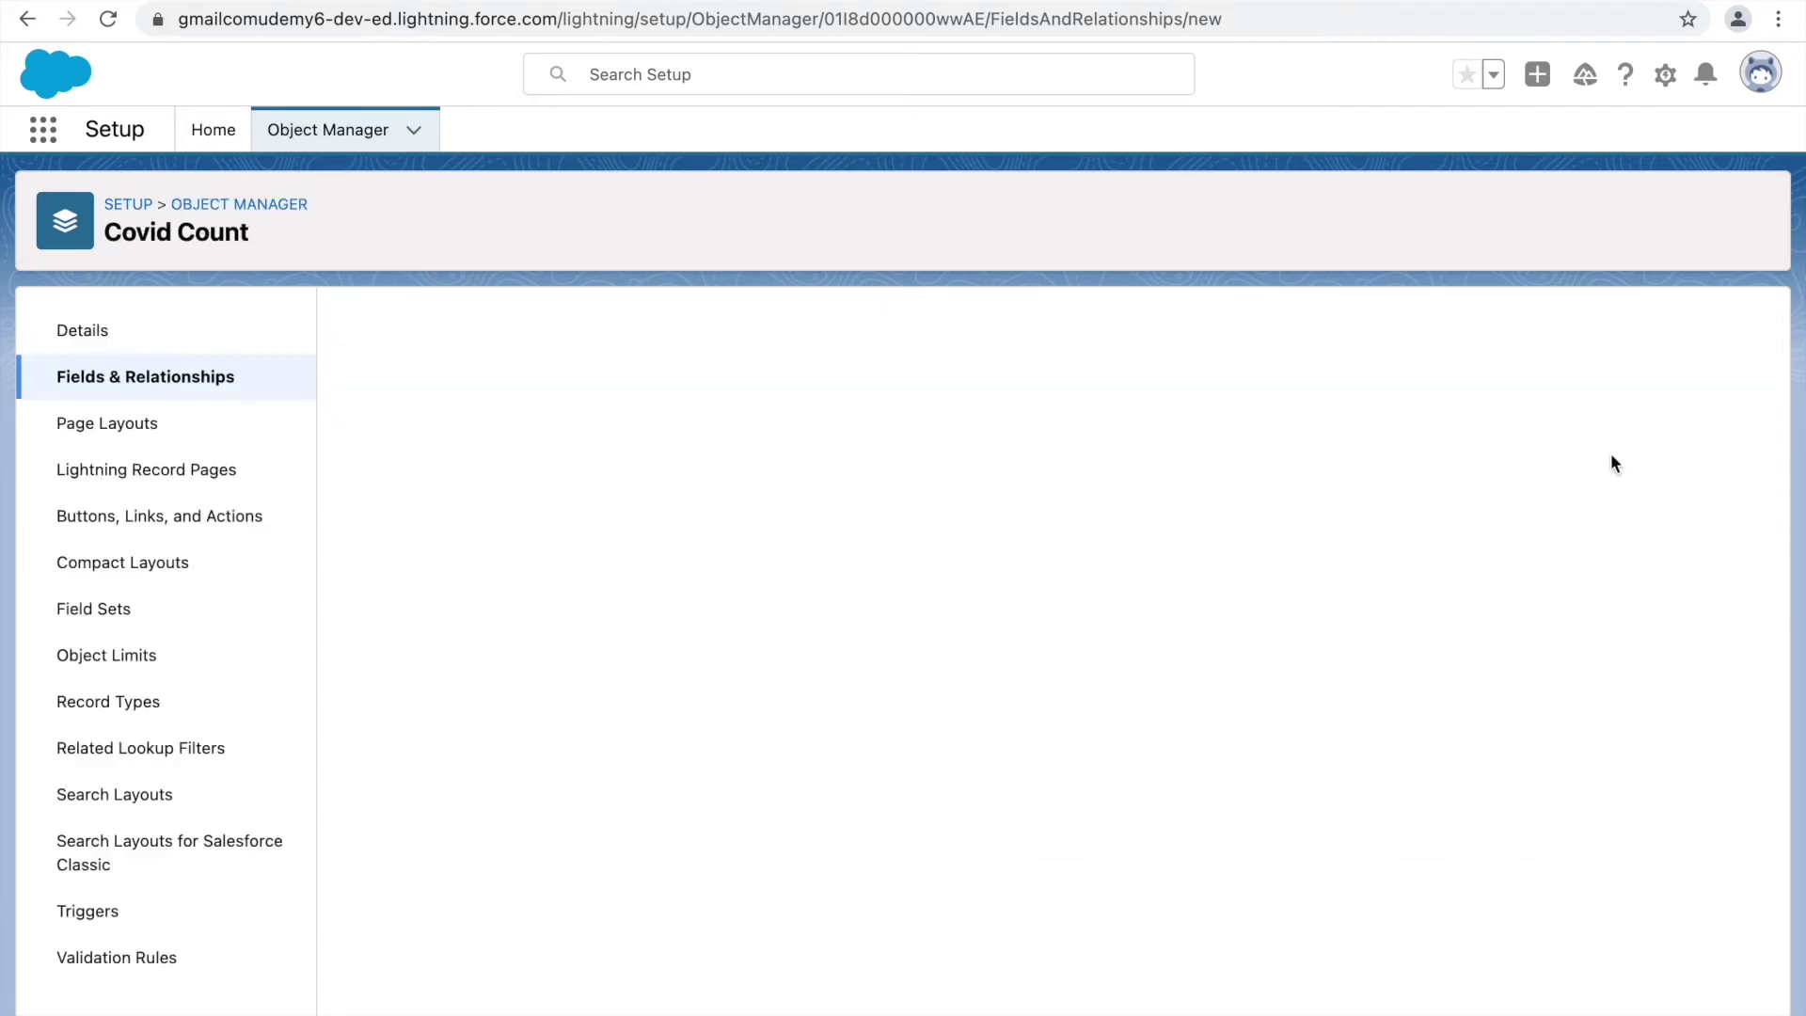
Step: Choose Number as the data type of the new custom field and proceed to its details
{"action": "scroll", "coordinate": [540, 884], "scroll_direction": "down", "scroll_amount": 6}
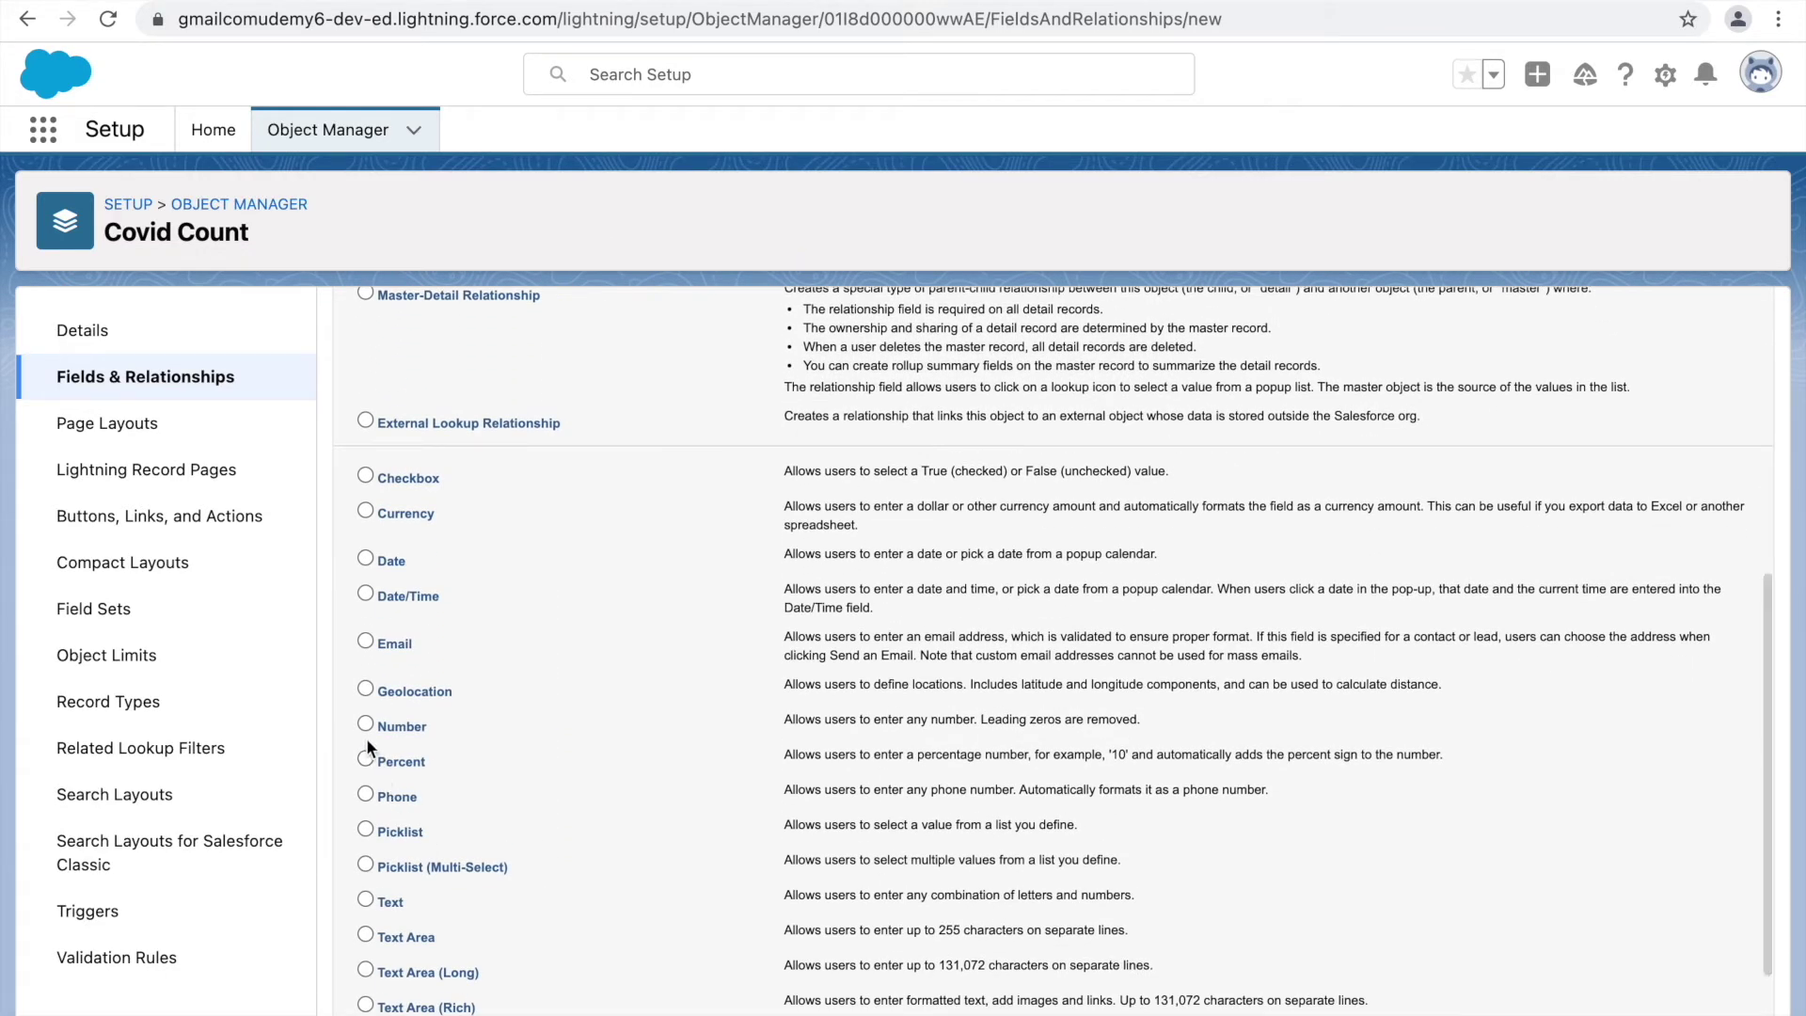
{"action": "scroll", "coordinate": [963, 701], "scroll_direction": "up", "scroll_amount": 6}
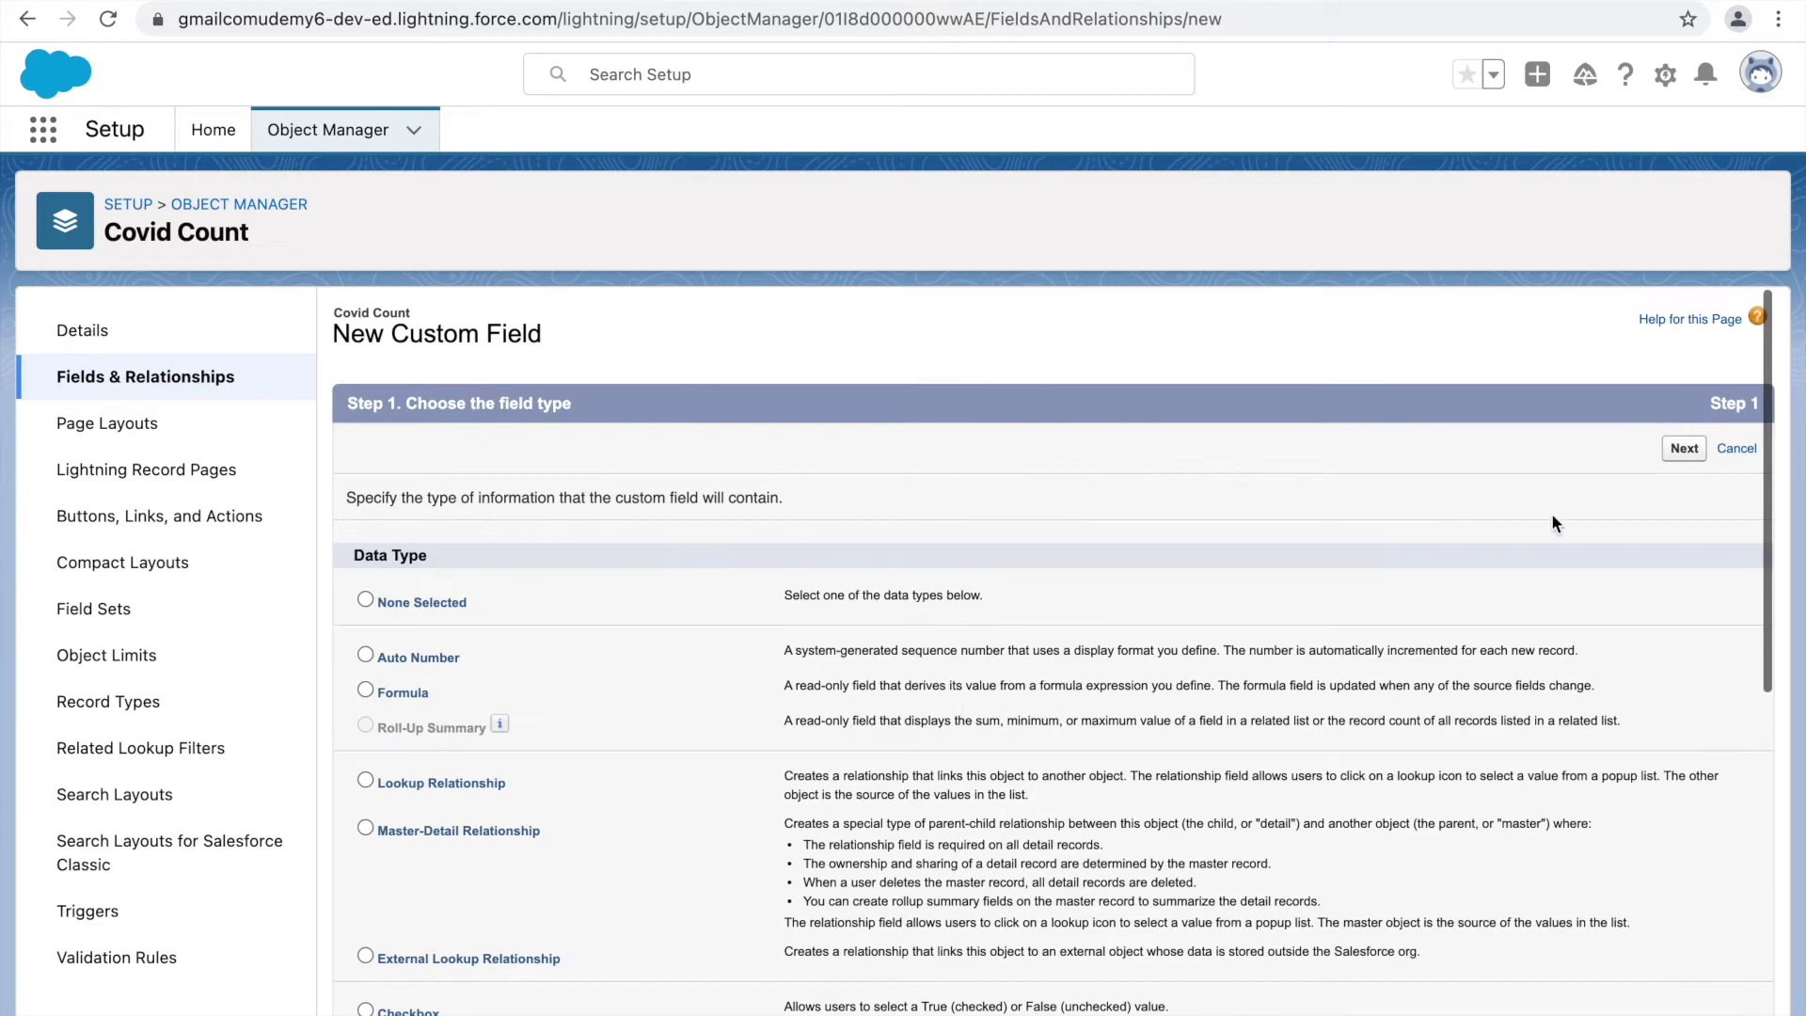
{"action": "left_click", "coordinate": [1683, 449]}
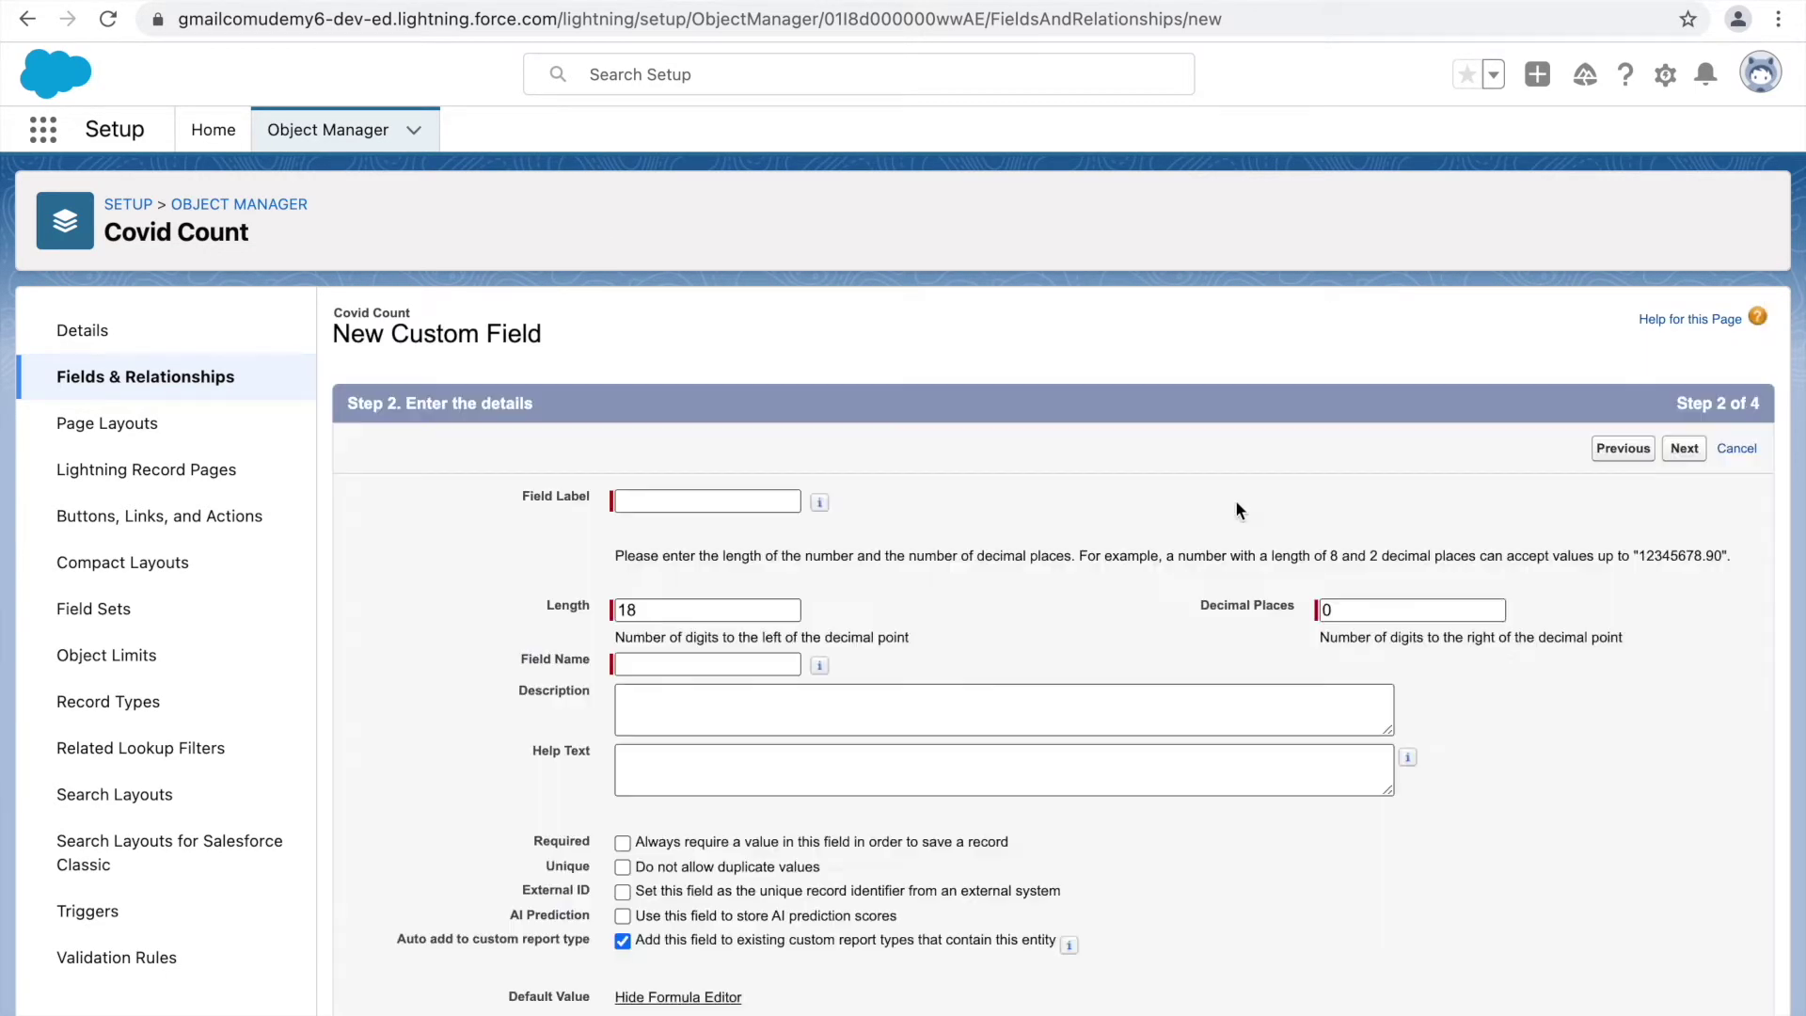
Step: Label the field "Total Recovered Cases" and set its help text to "Please enter the recovered cases for the day"
{"action": "left_click", "coordinate": [779, 506]}
{"action": "type", "text": "Total Recovered Cases"}
{"action": "key", "text": "Tab"}
{"action": "left_click", "coordinate": [728, 768]}
{"action": "type", "text": "Please enter the recovered cases for the day"}
{"action": "left_click", "coordinate": [1226, 941]}
{"action": "scroll", "coordinate": [1227, 940], "scroll_direction": "down", "scroll_amount": 1}
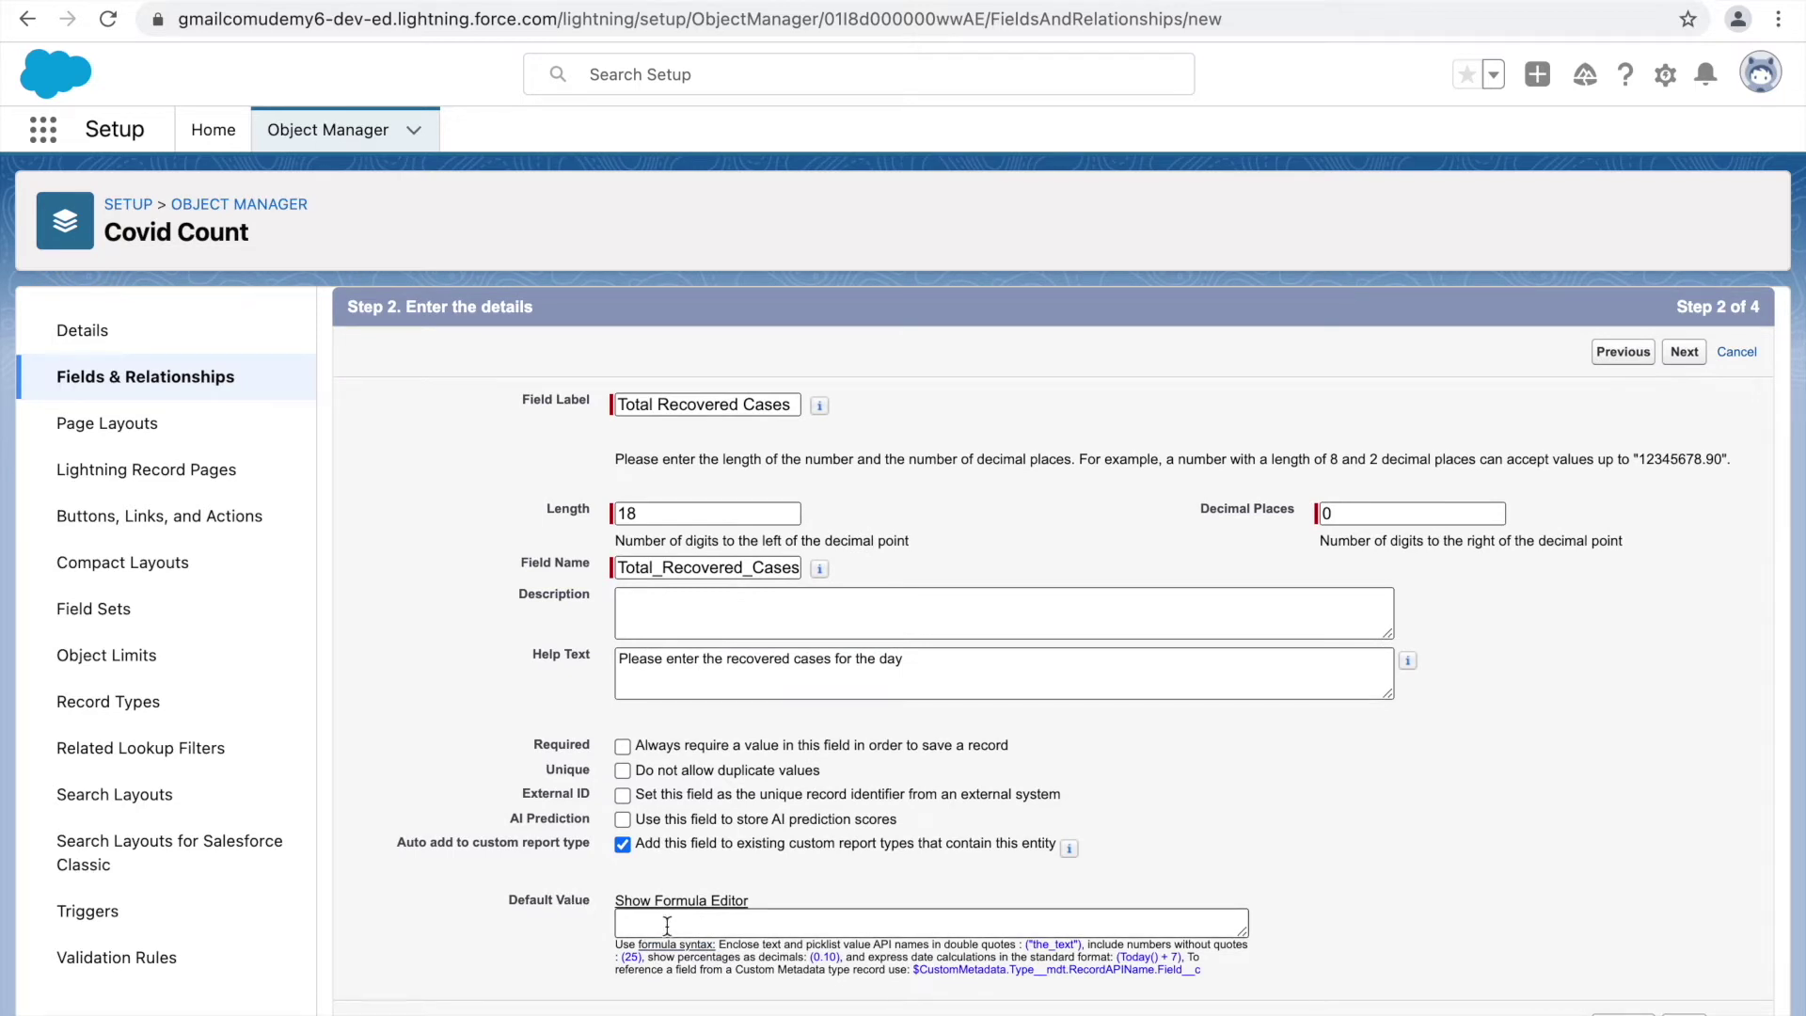
{"action": "left_click", "coordinate": [756, 919]}
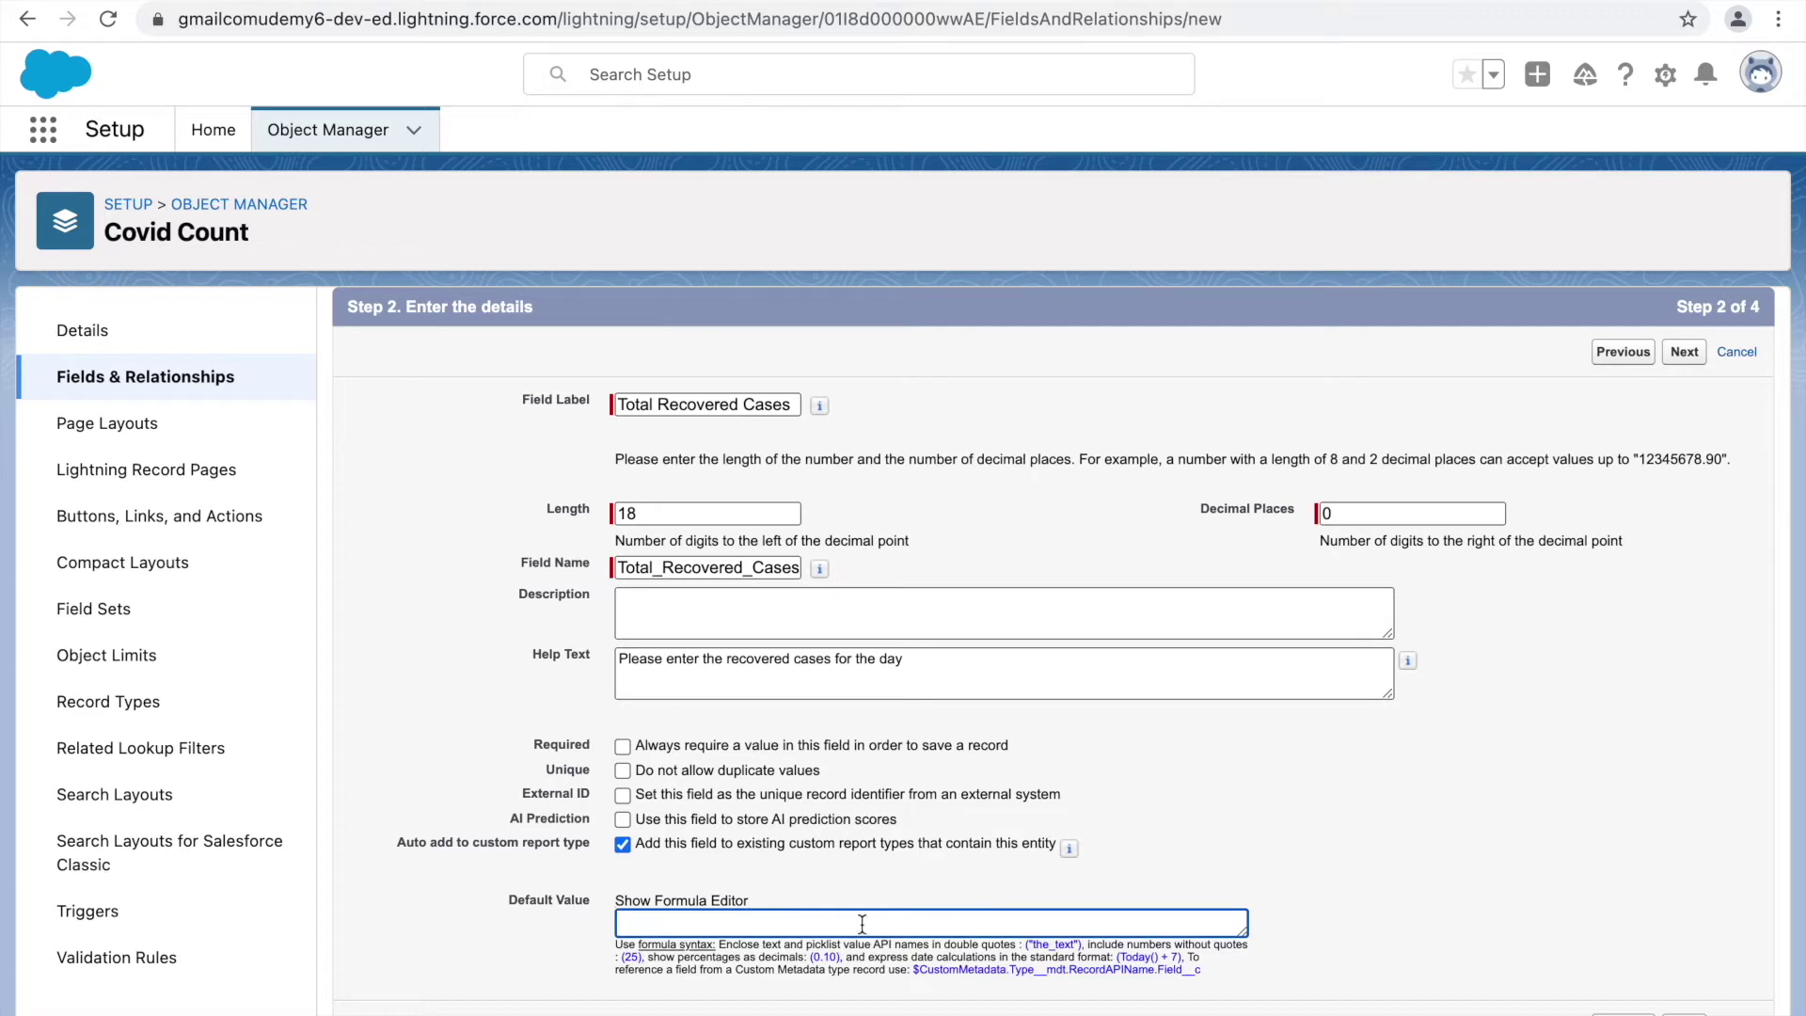
{"action": "key", "text": "shift+Tab"}
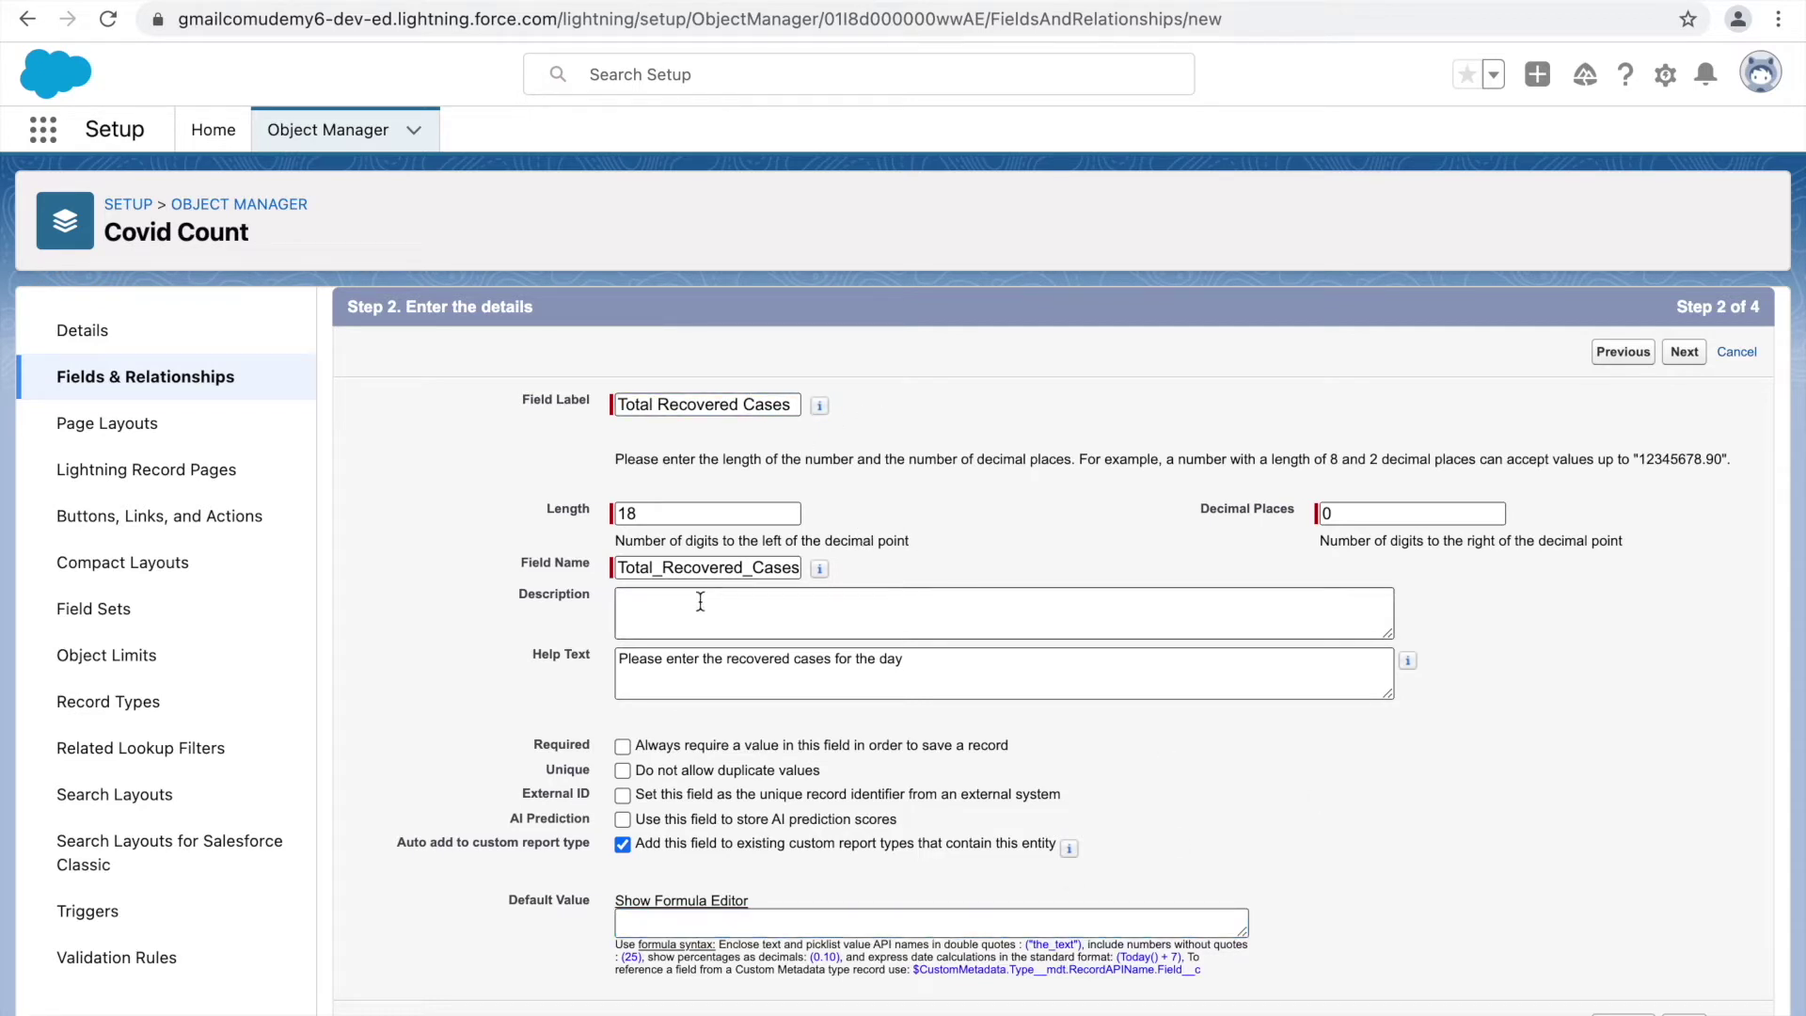
{"action": "left_click", "coordinate": [700, 917]}
{"action": "type", "text": "50000"}
{"action": "key", "text": "BackSpace"}
{"action": "key", "text": "BackSpace"}
{"action": "key", "text": "BackSpace"}
{"action": "key", "text": "BackSpace"}
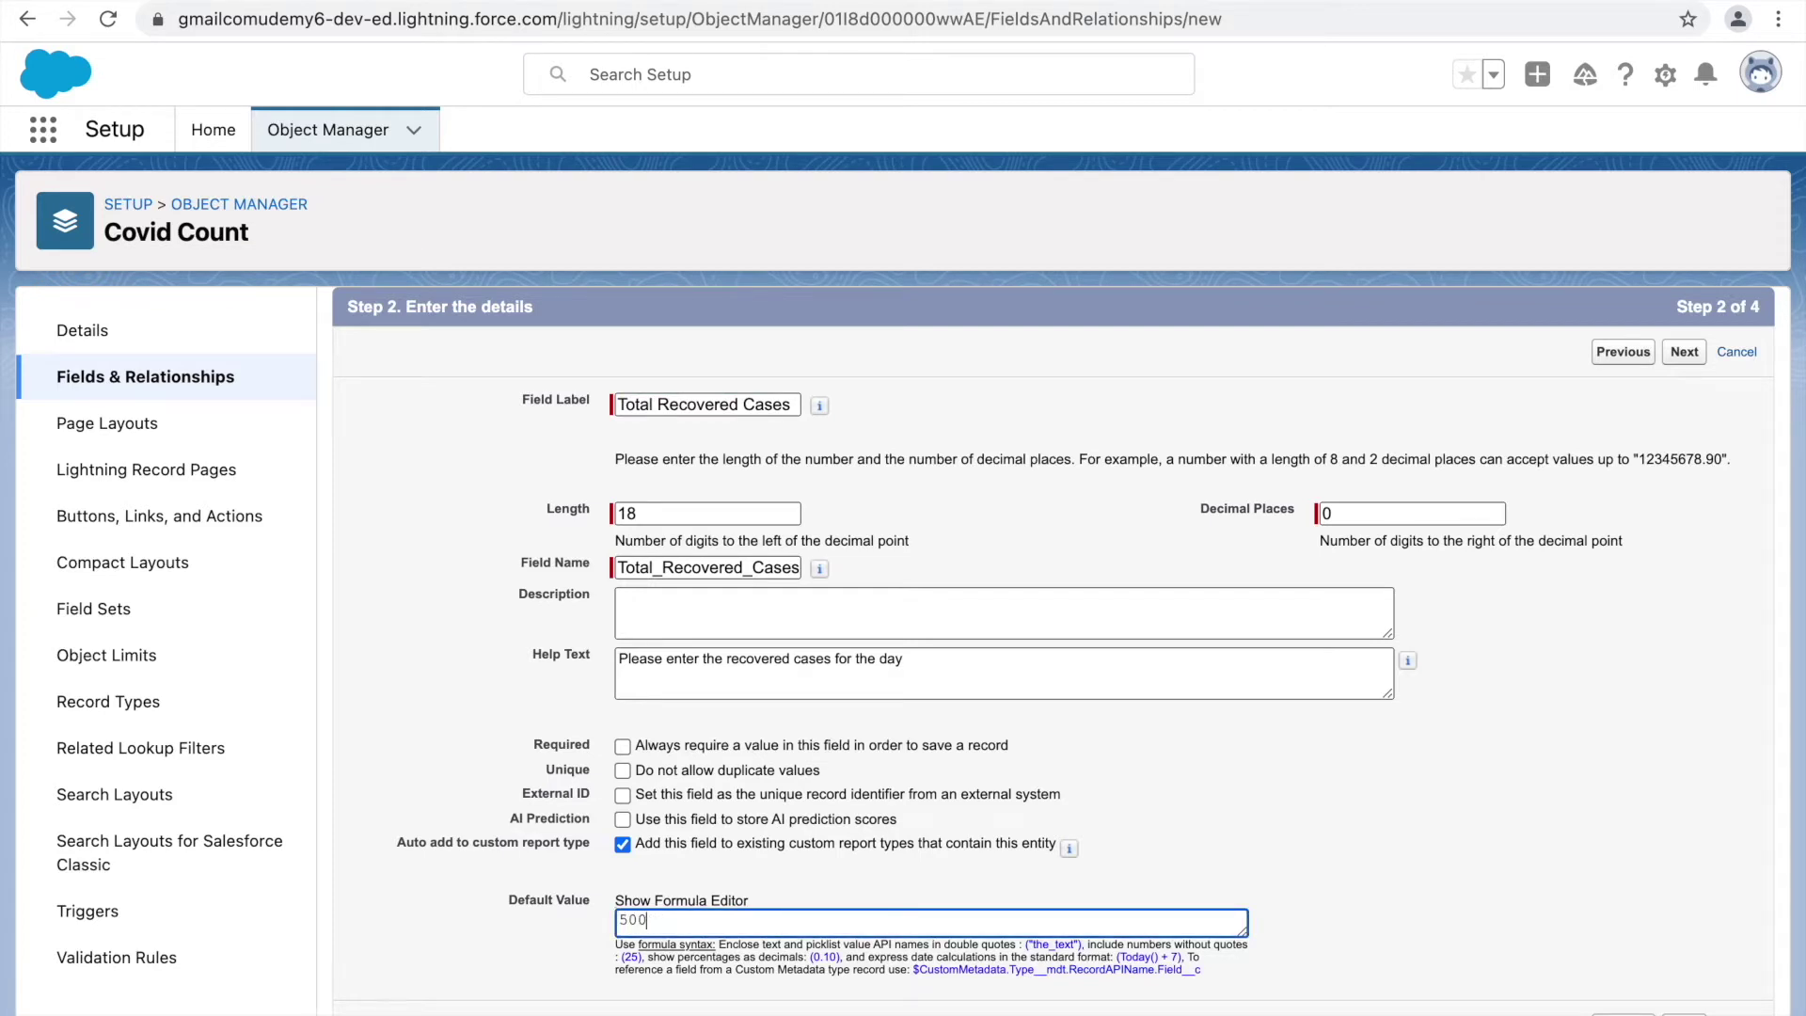
{"action": "left_click", "coordinate": [1232, 878]}
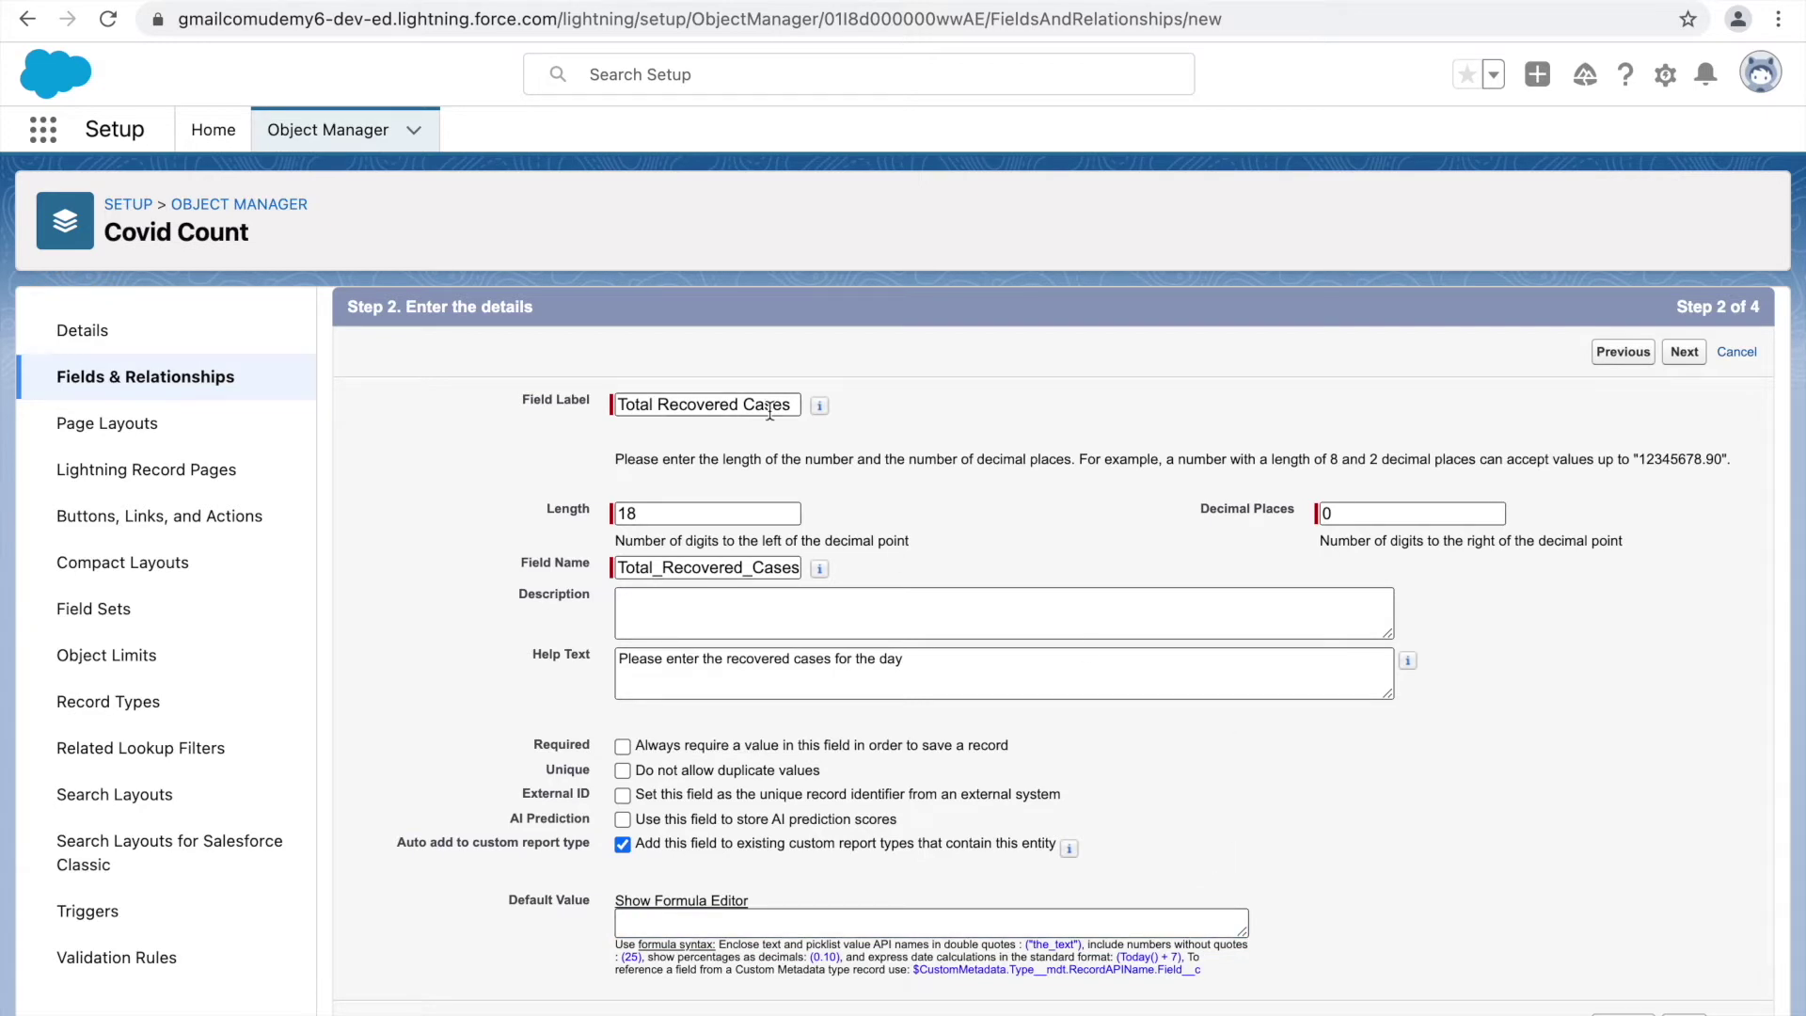
Step: Make Total Recovered Cases visible only to System Administrator and Support Manager Profile, and save the field on Covid Count Layout
{"action": "left_click", "coordinate": [1683, 356]}
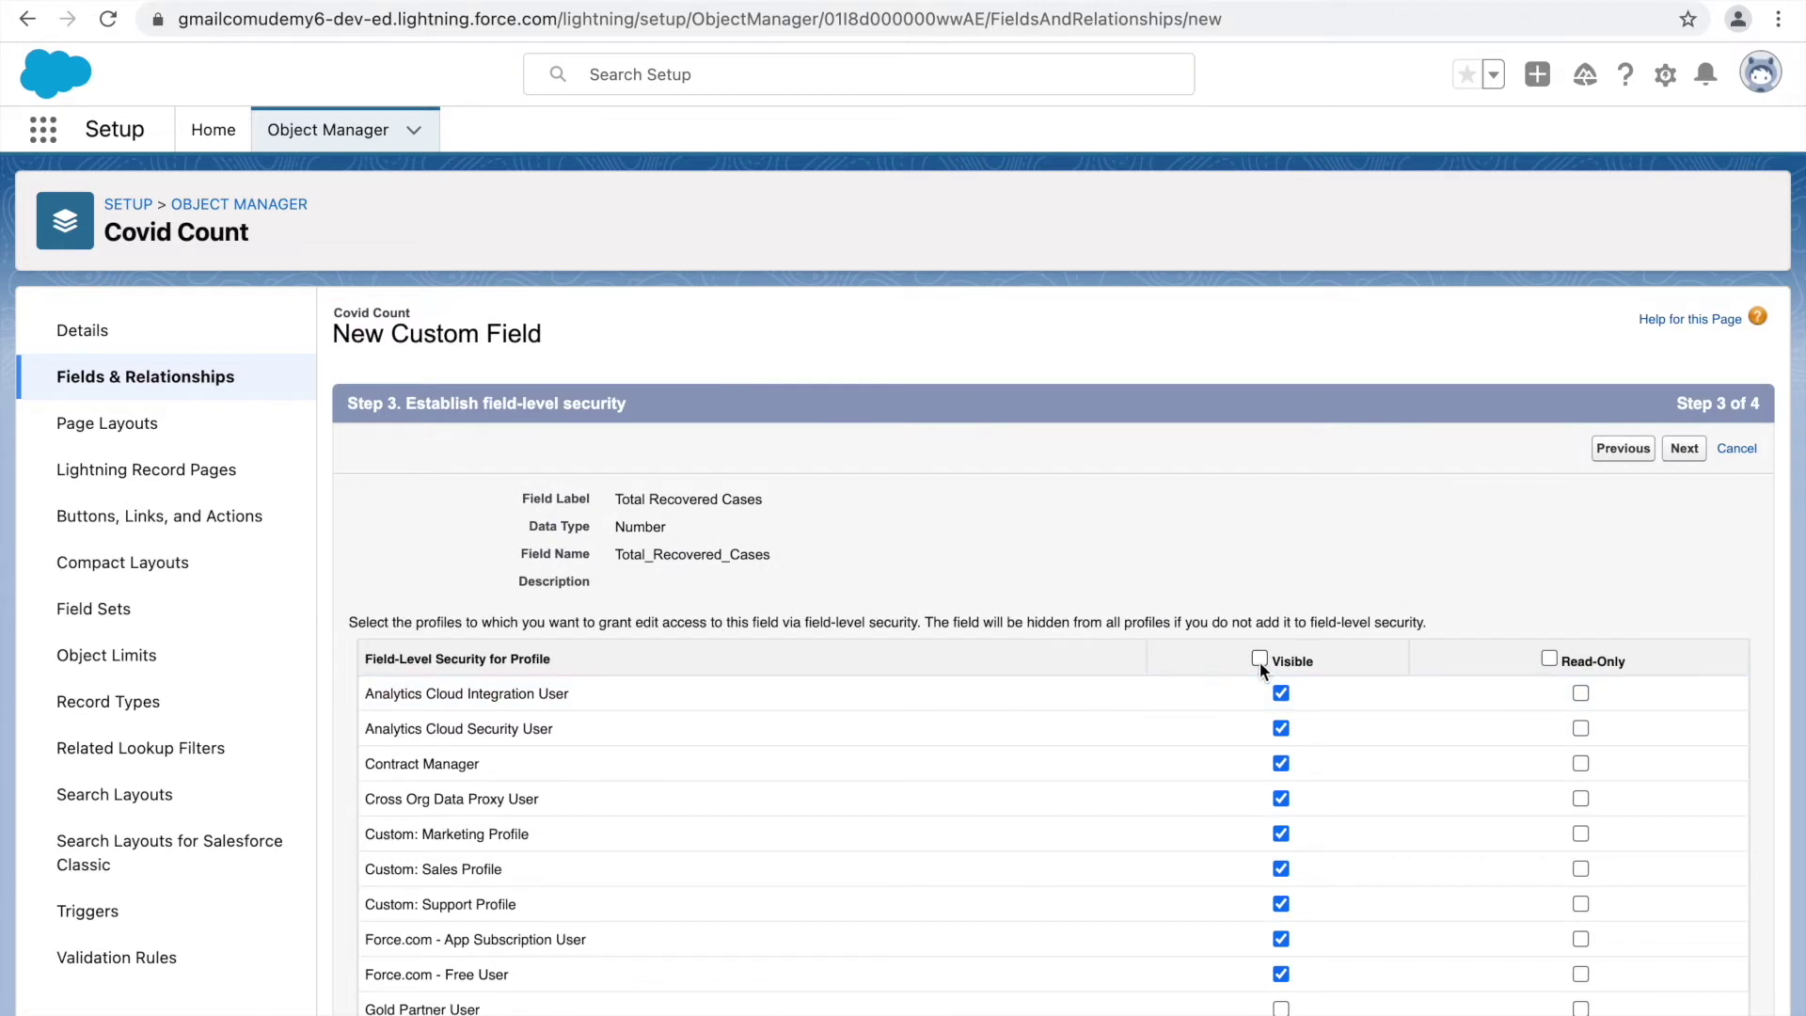
{"action": "left_click", "coordinate": [1260, 660]}
{"action": "scroll", "coordinate": [1154, 837], "scroll_direction": "down", "scroll_amount": 5}
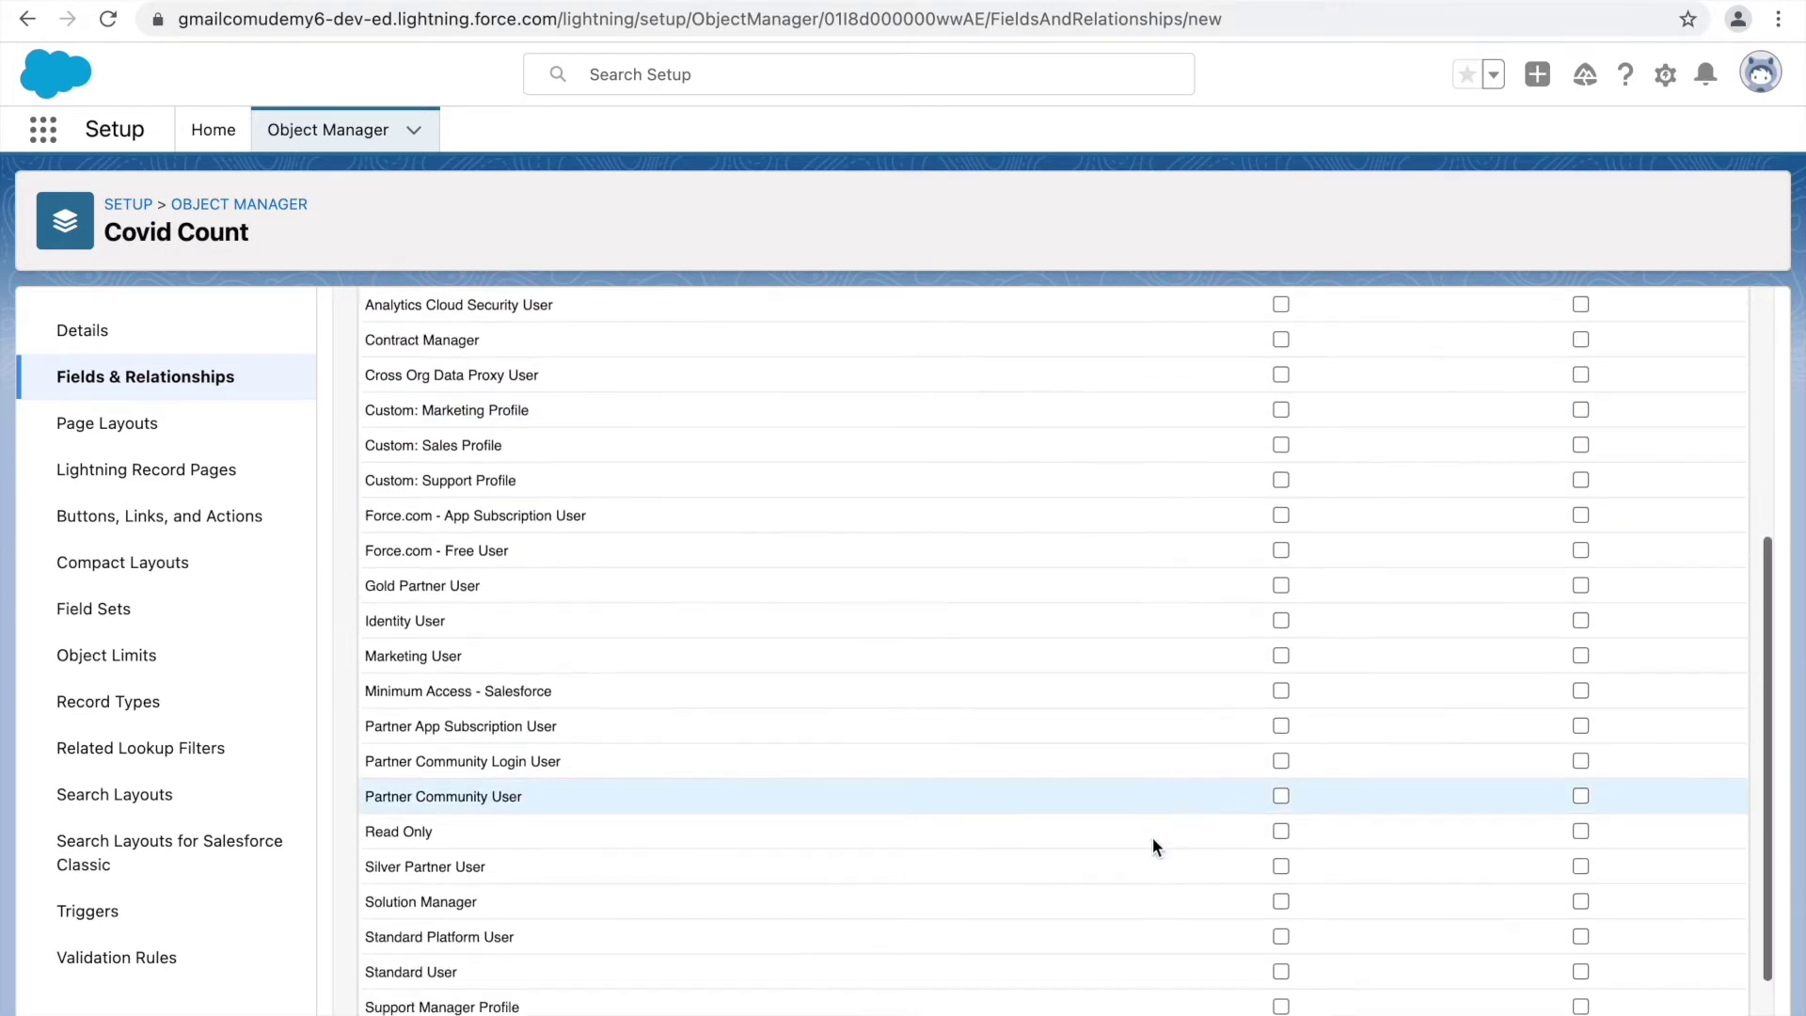
{"action": "scroll", "coordinate": [1154, 840], "scroll_direction": "down", "scroll_amount": 2}
{"action": "left_click", "coordinate": [1280, 918]}
{"action": "left_click", "coordinate": [1280, 883]}
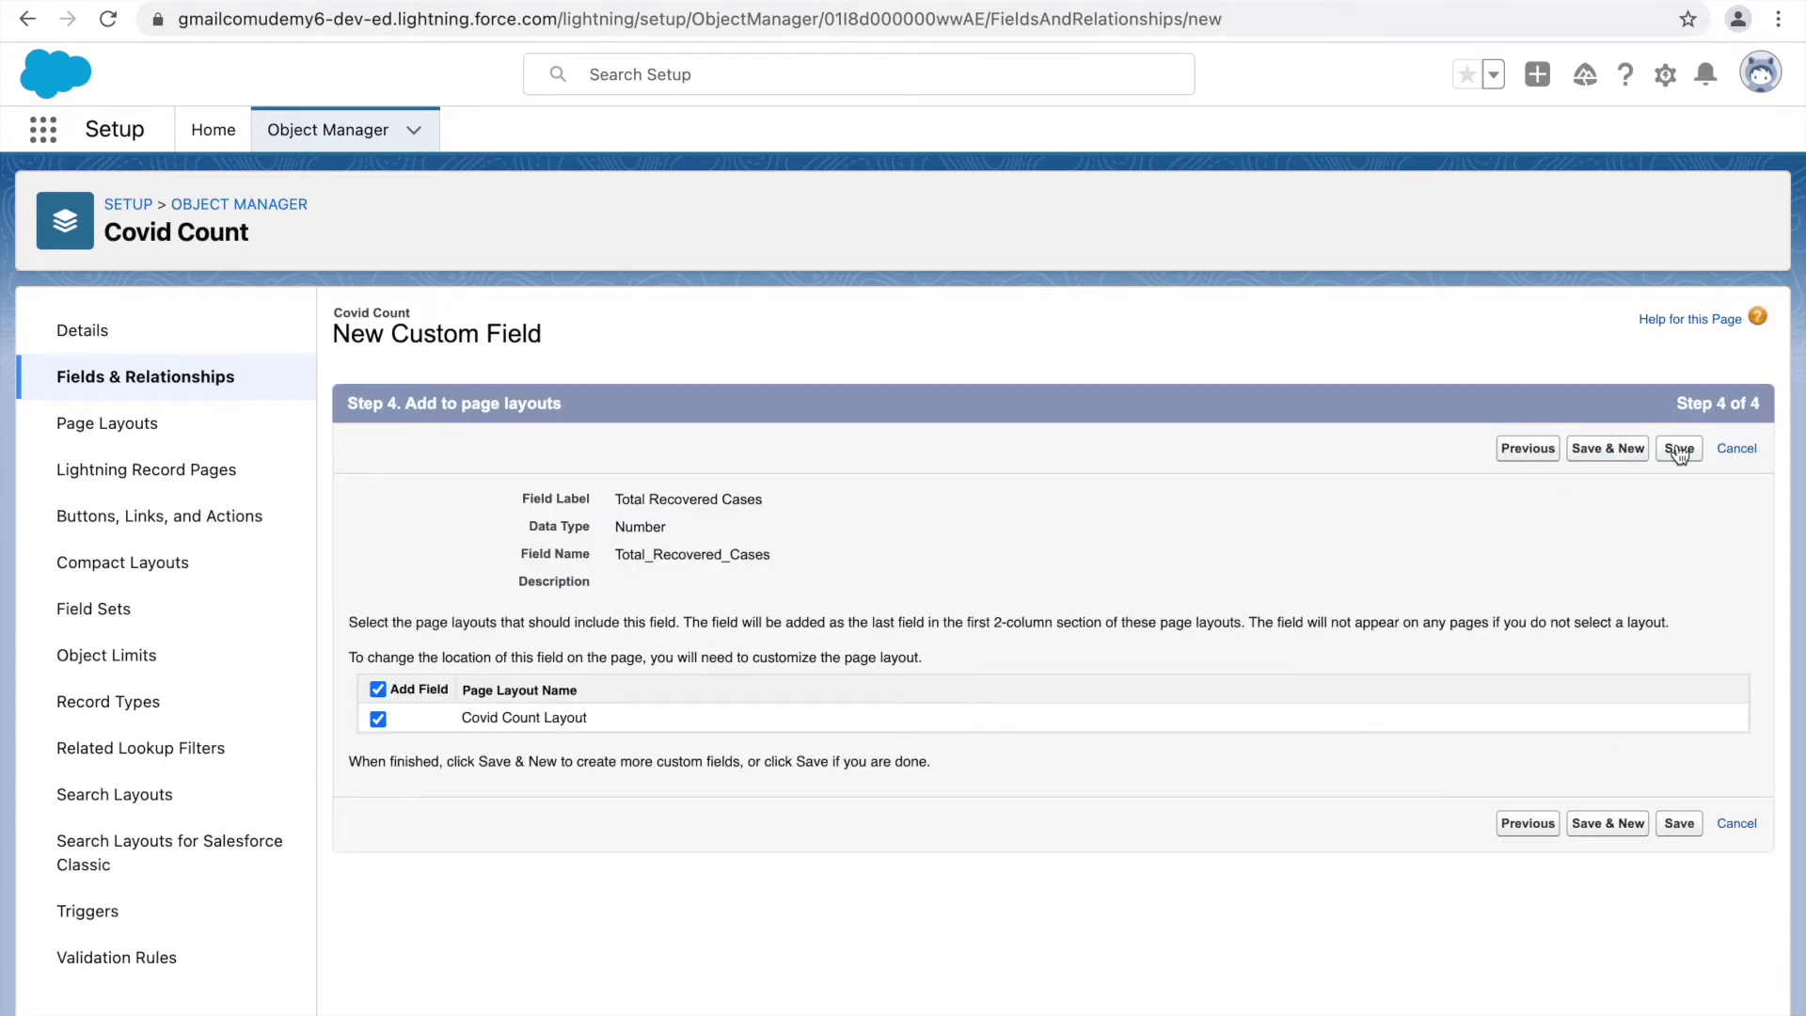
{"action": "left_click", "coordinate": [1679, 449]}
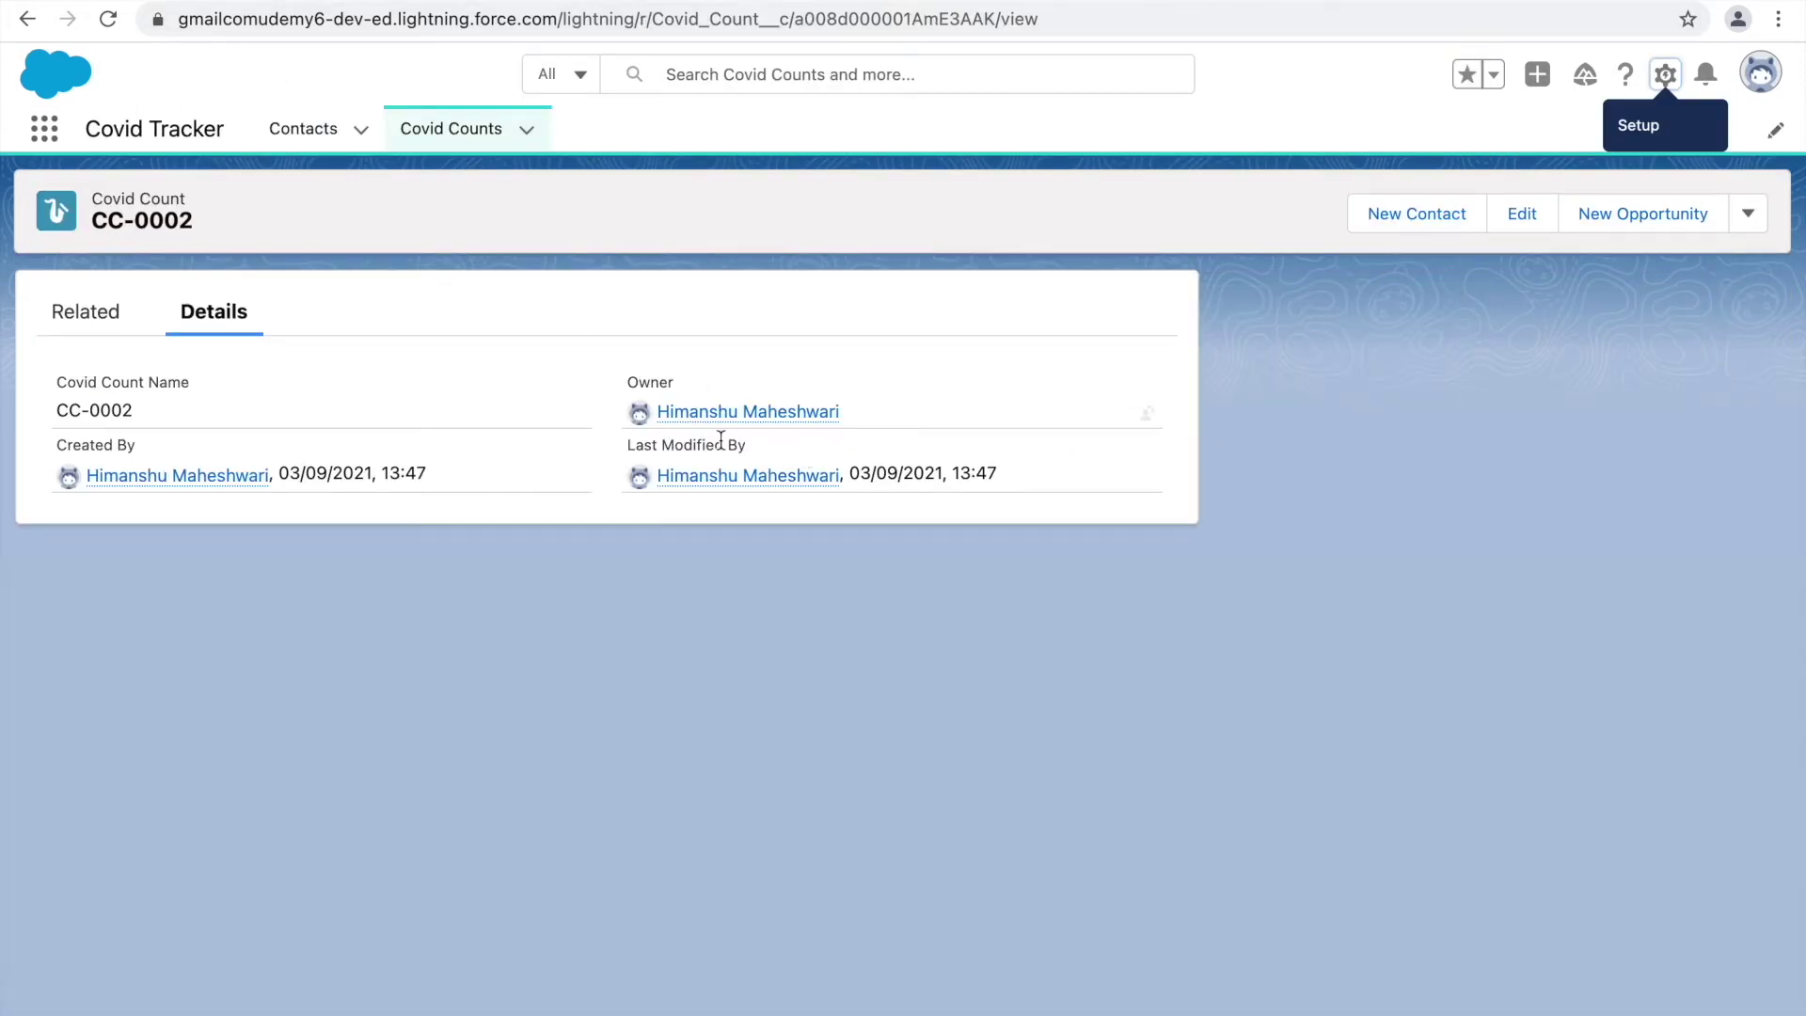
Step: Go to the Covid Counts list in Covid Tracker, reload the page, and open a new Covid Count record form
{"action": "left_click", "coordinate": [450, 130]}
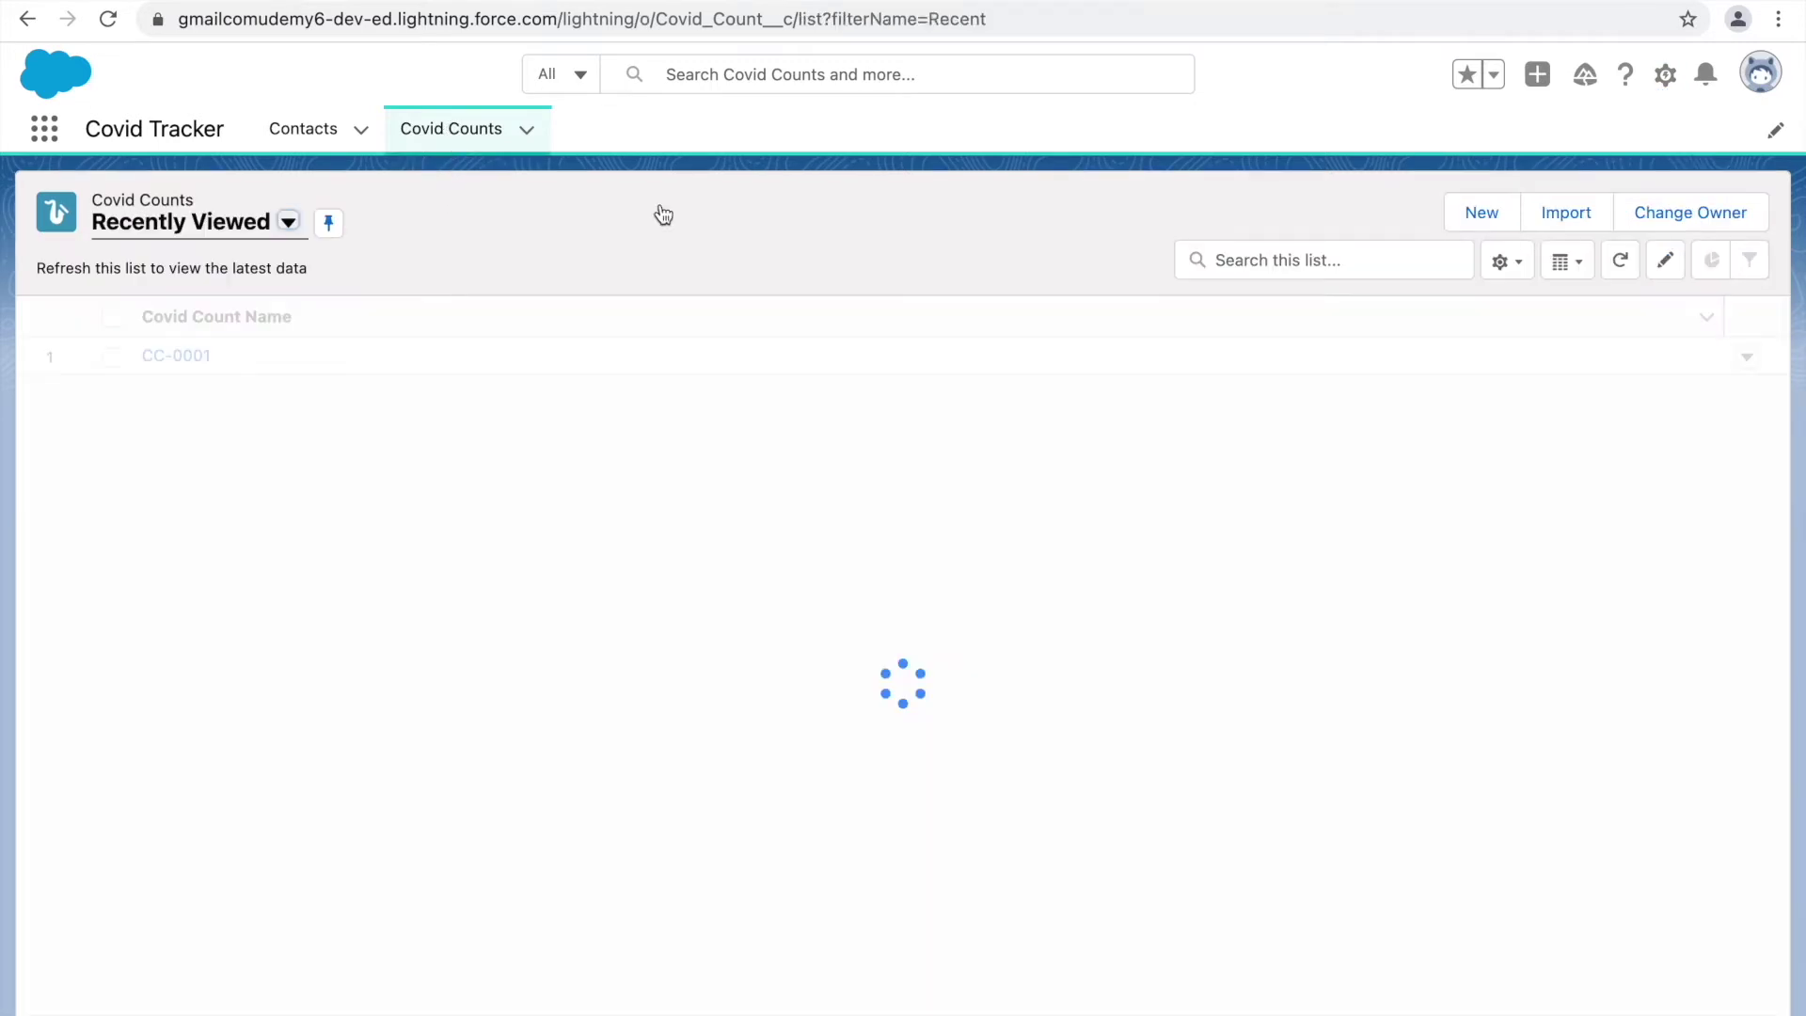
{"action": "left_click", "coordinate": [1465, 224]}
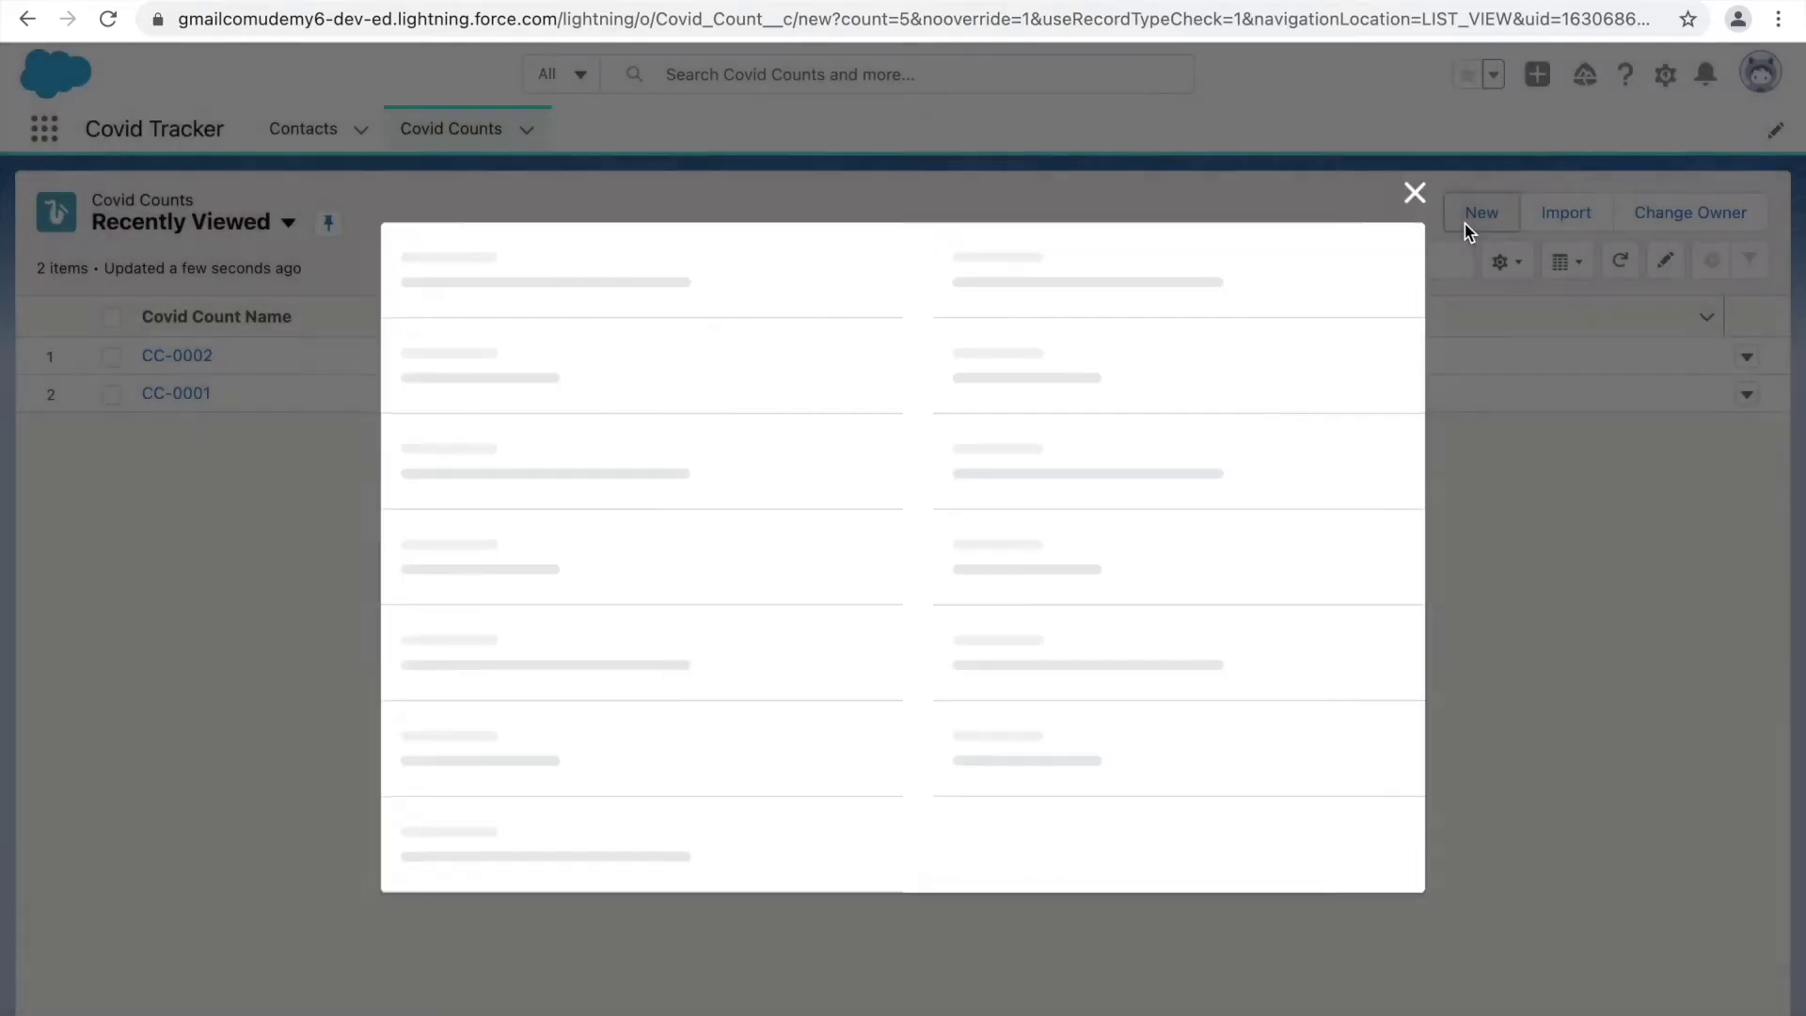
{"action": "left_click", "coordinate": [1419, 376]}
{"action": "key", "text": "super+r"}
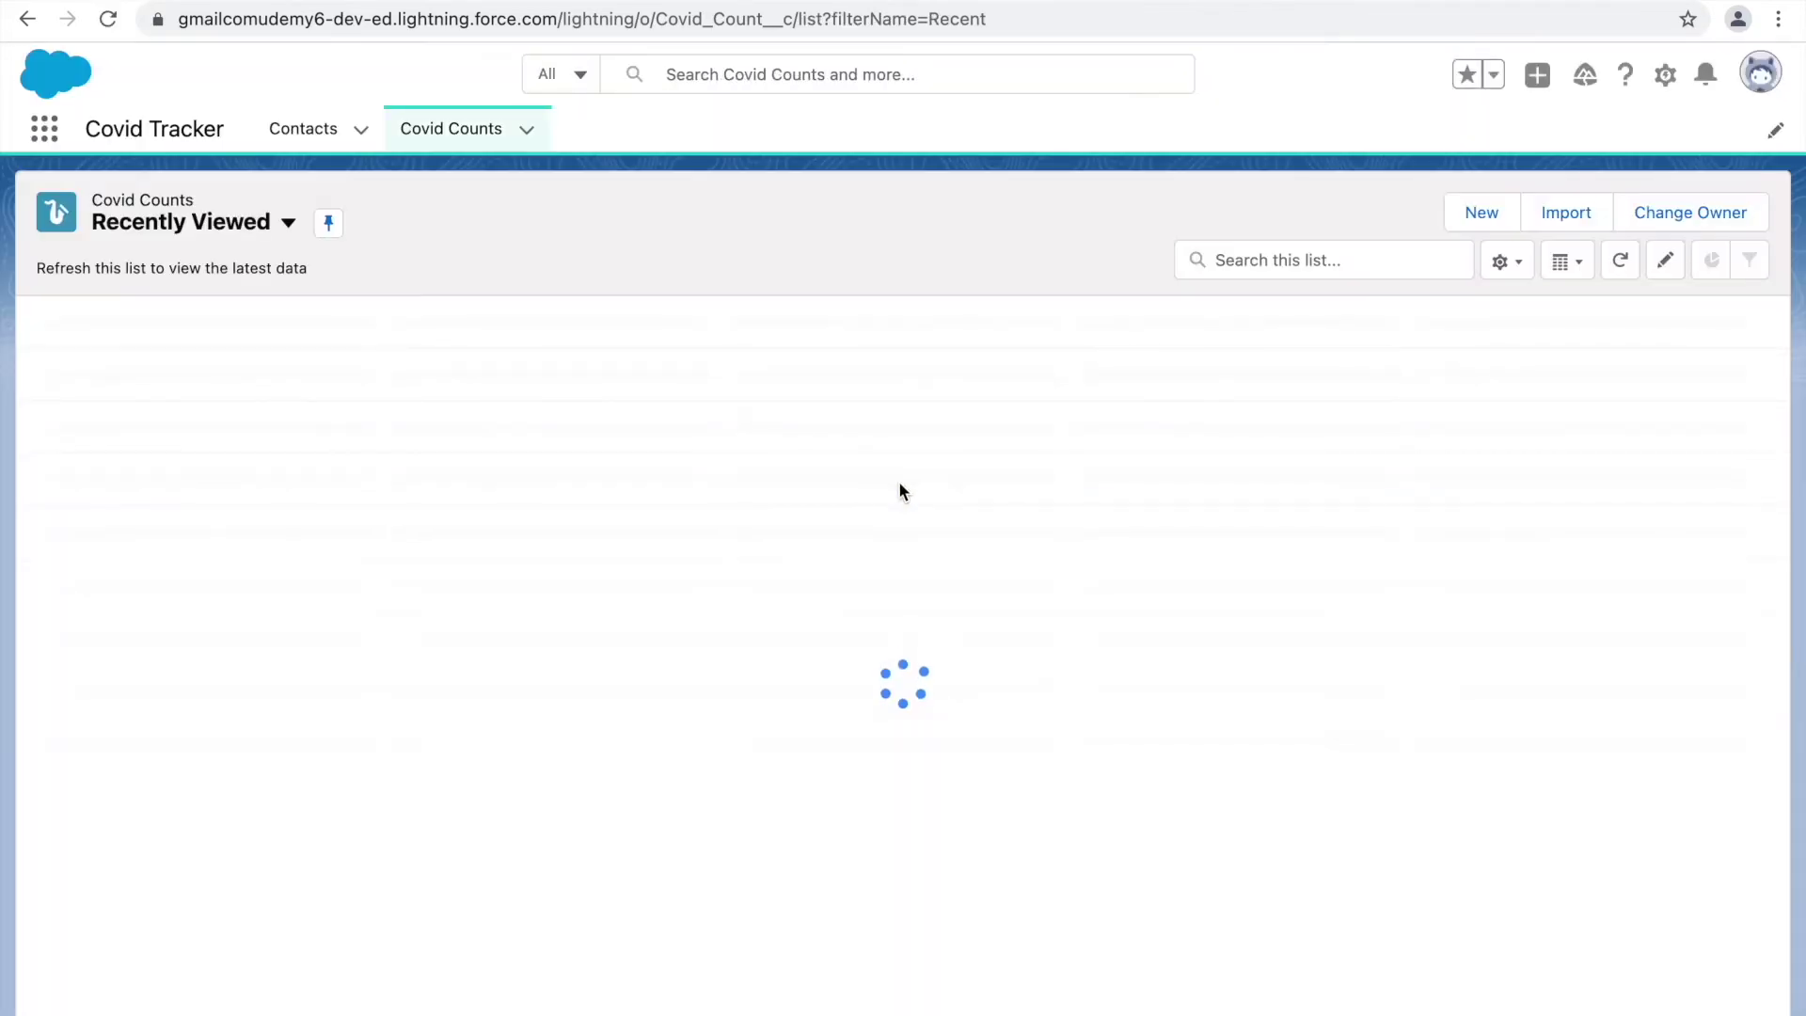
{"action": "left_click", "coordinate": [1480, 230]}
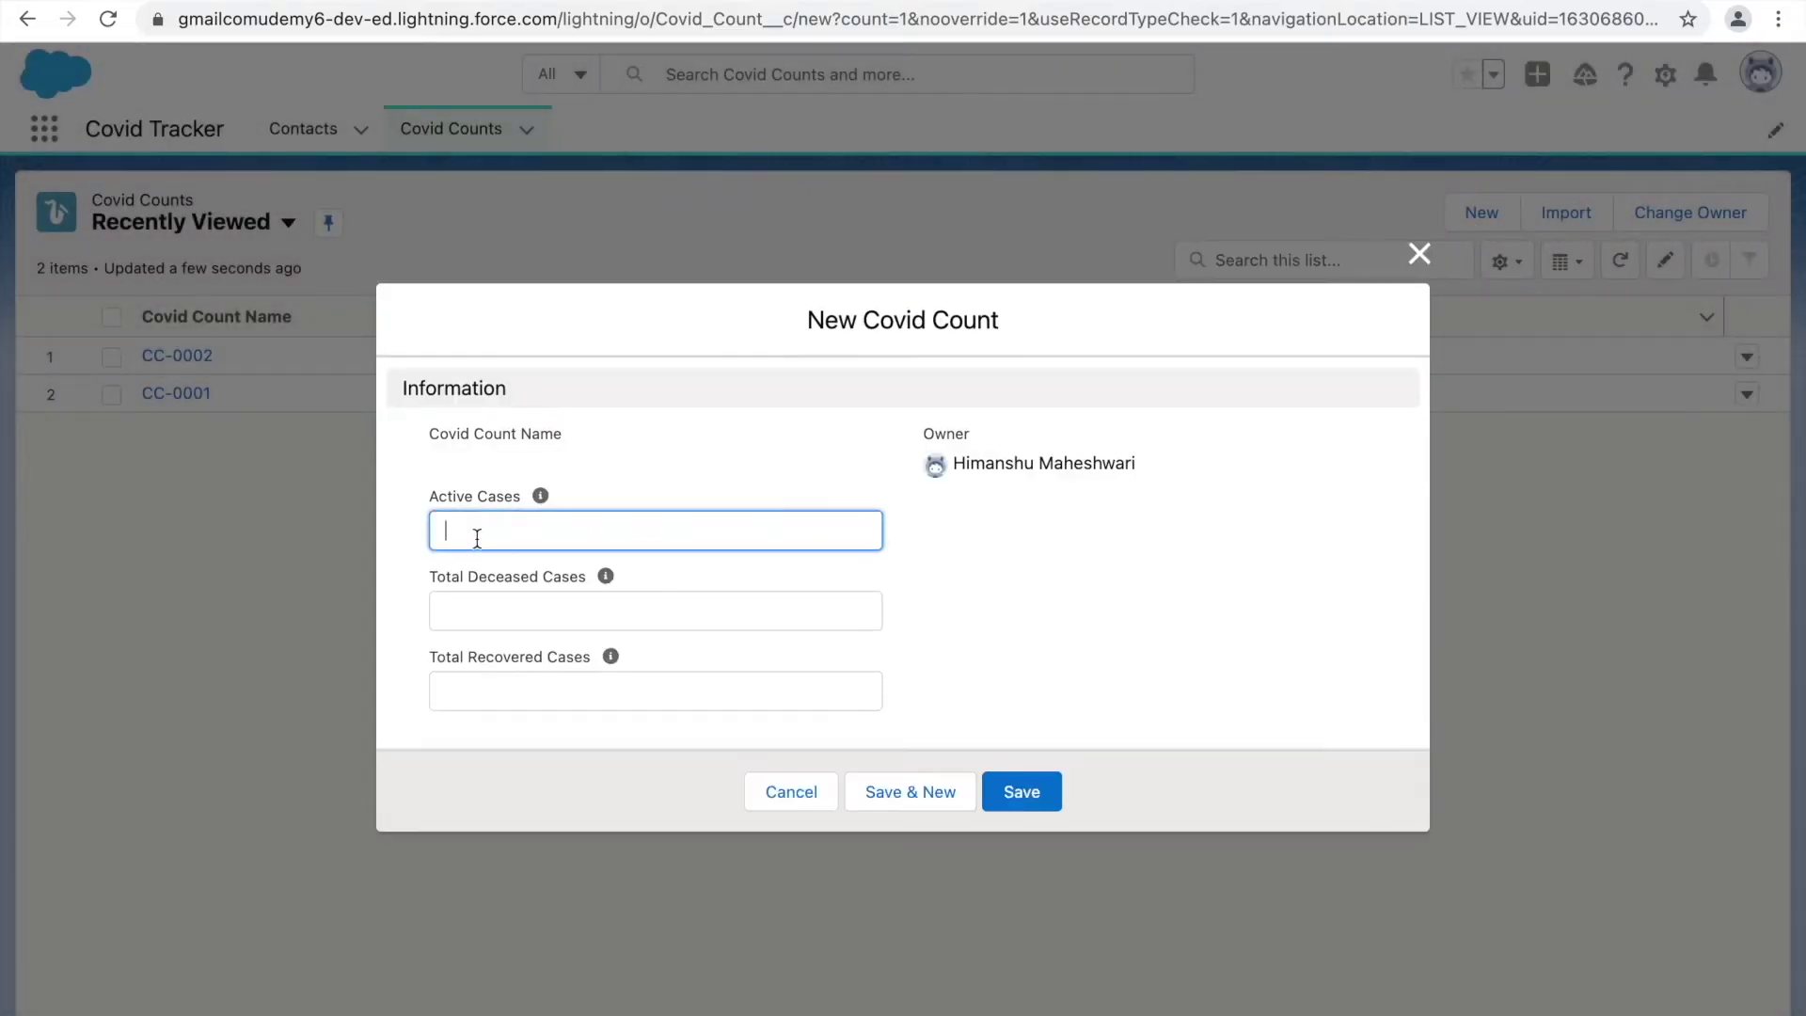
Step: Check the three case count fields in the new record form and the help texts of Active Cases and Total Deceased Cases
{"action": "left_click", "coordinate": [466, 610]}
{"action": "left_click", "coordinate": [473, 691]}
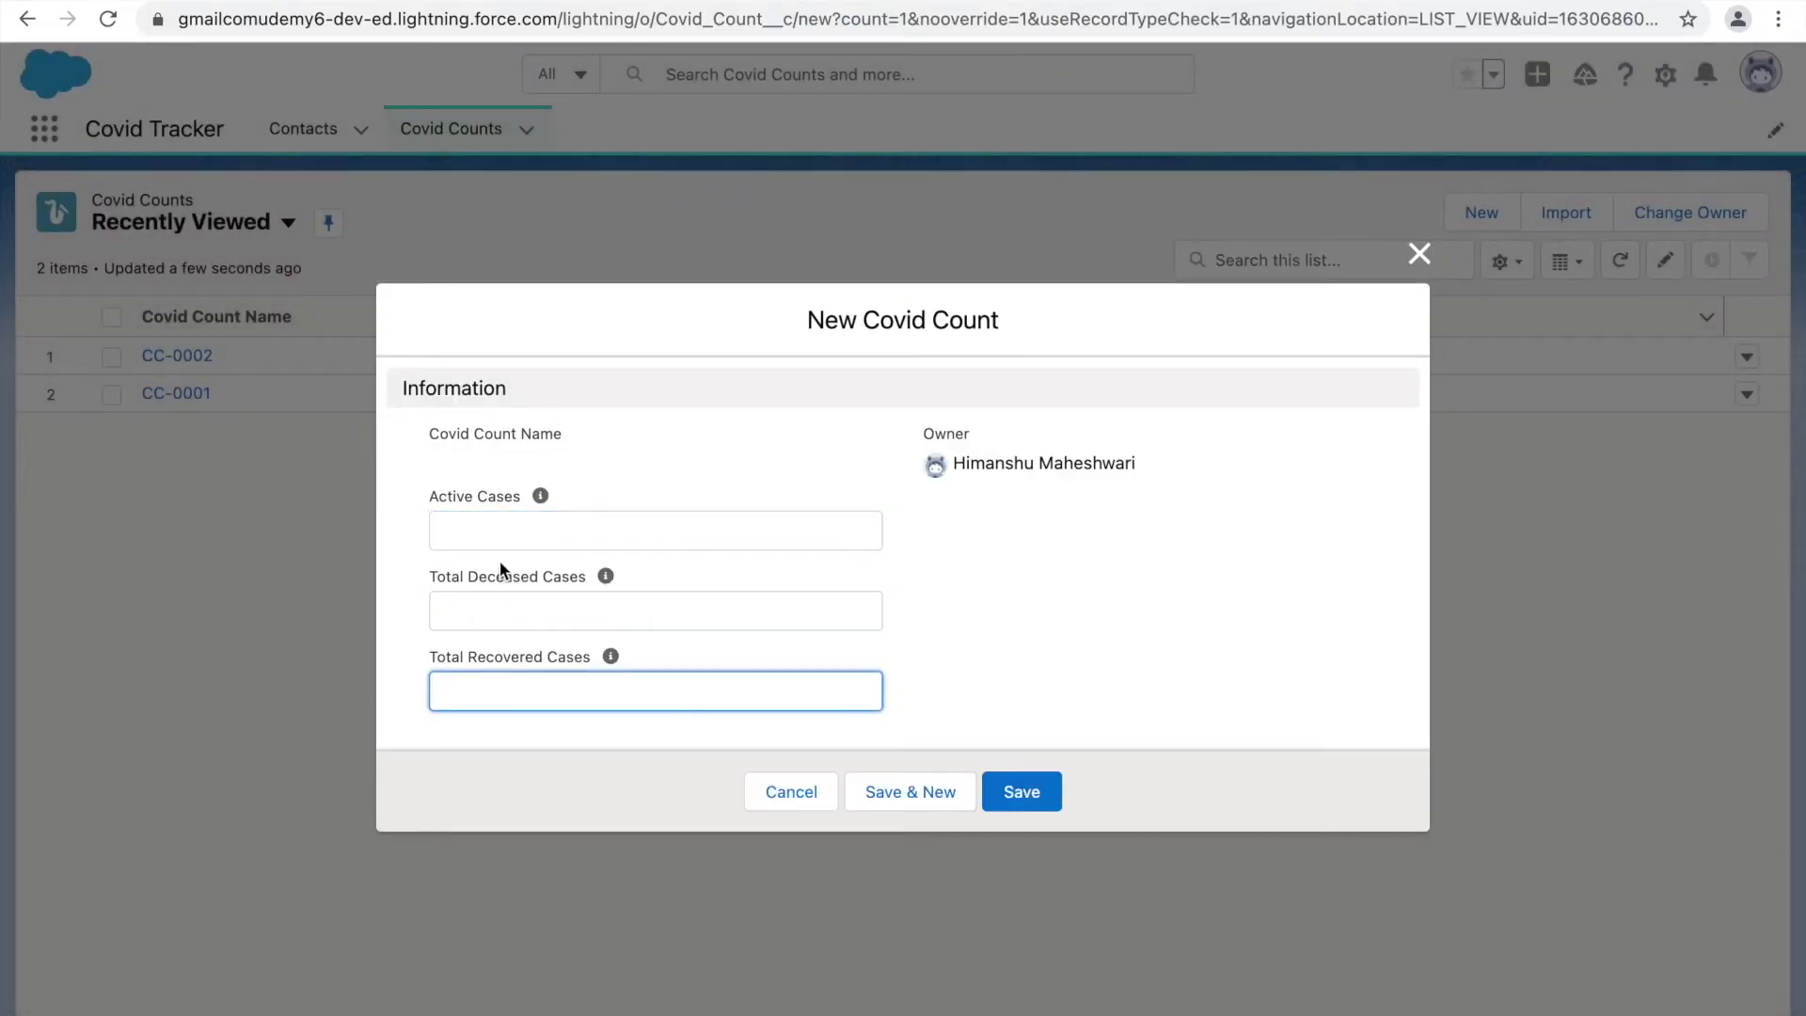
{"action": "mouse_move", "coordinate": [543, 509]}
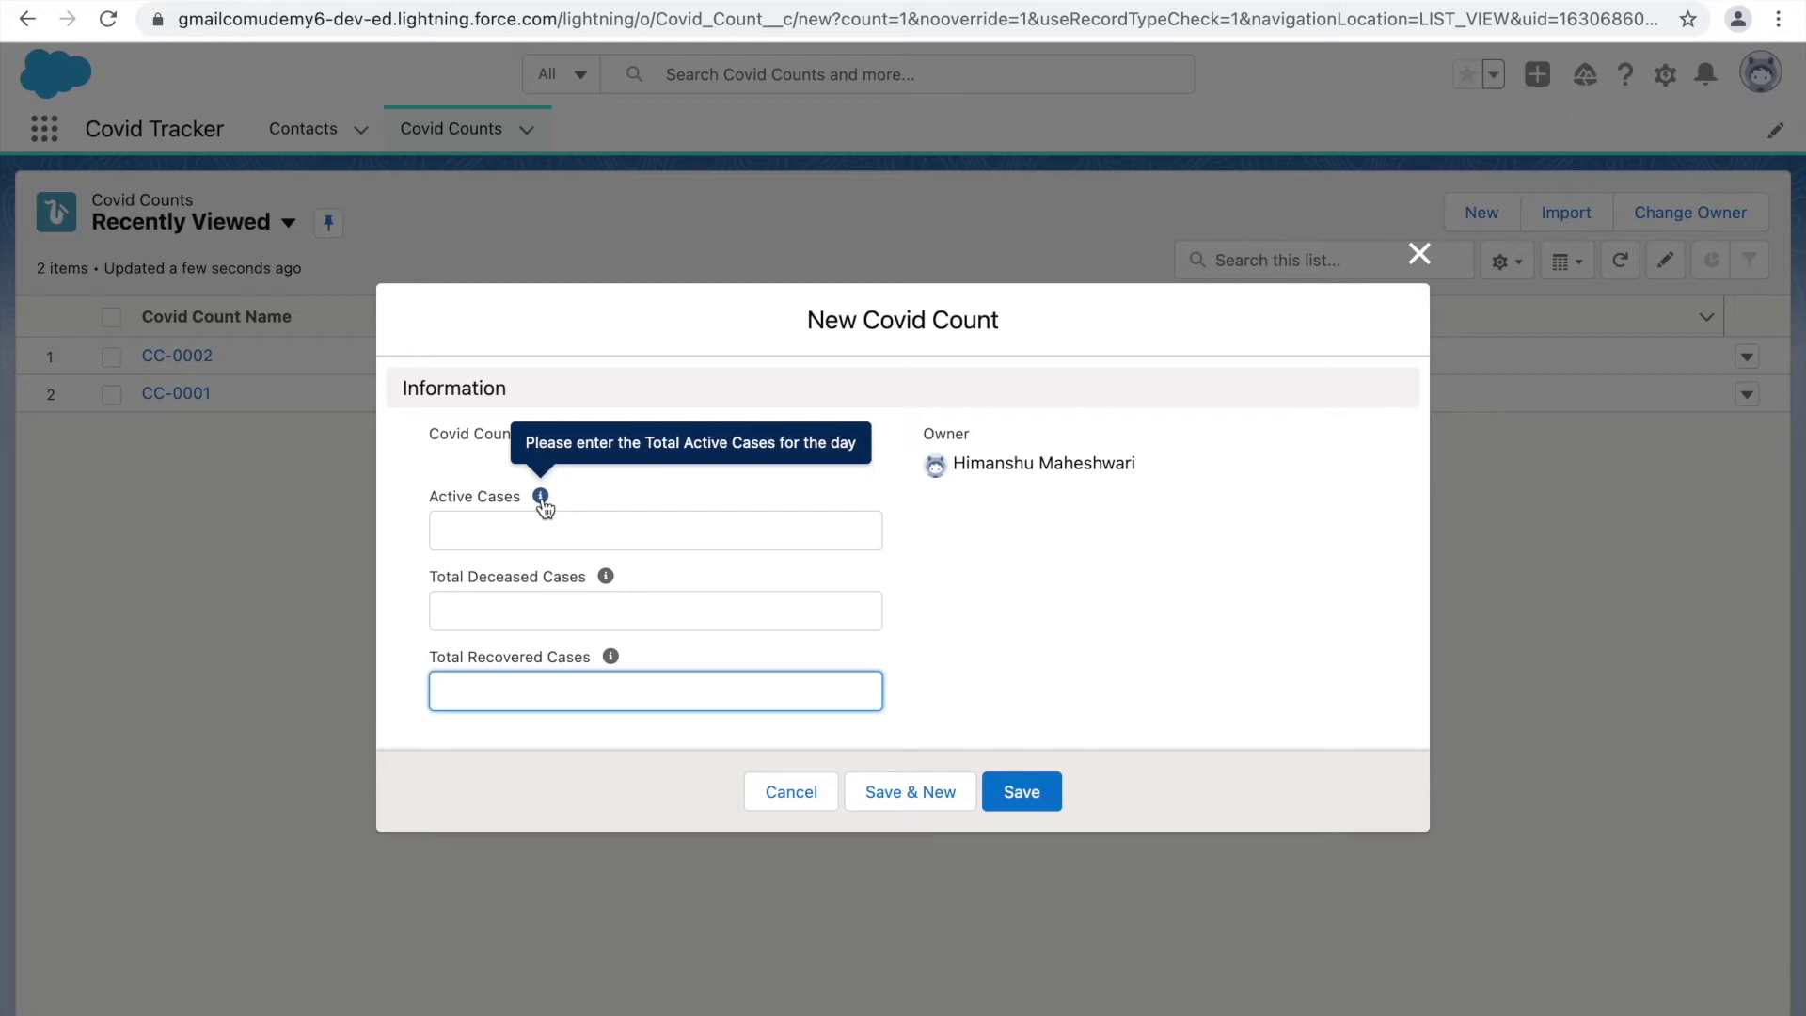
{"action": "mouse_move", "coordinate": [608, 580]}
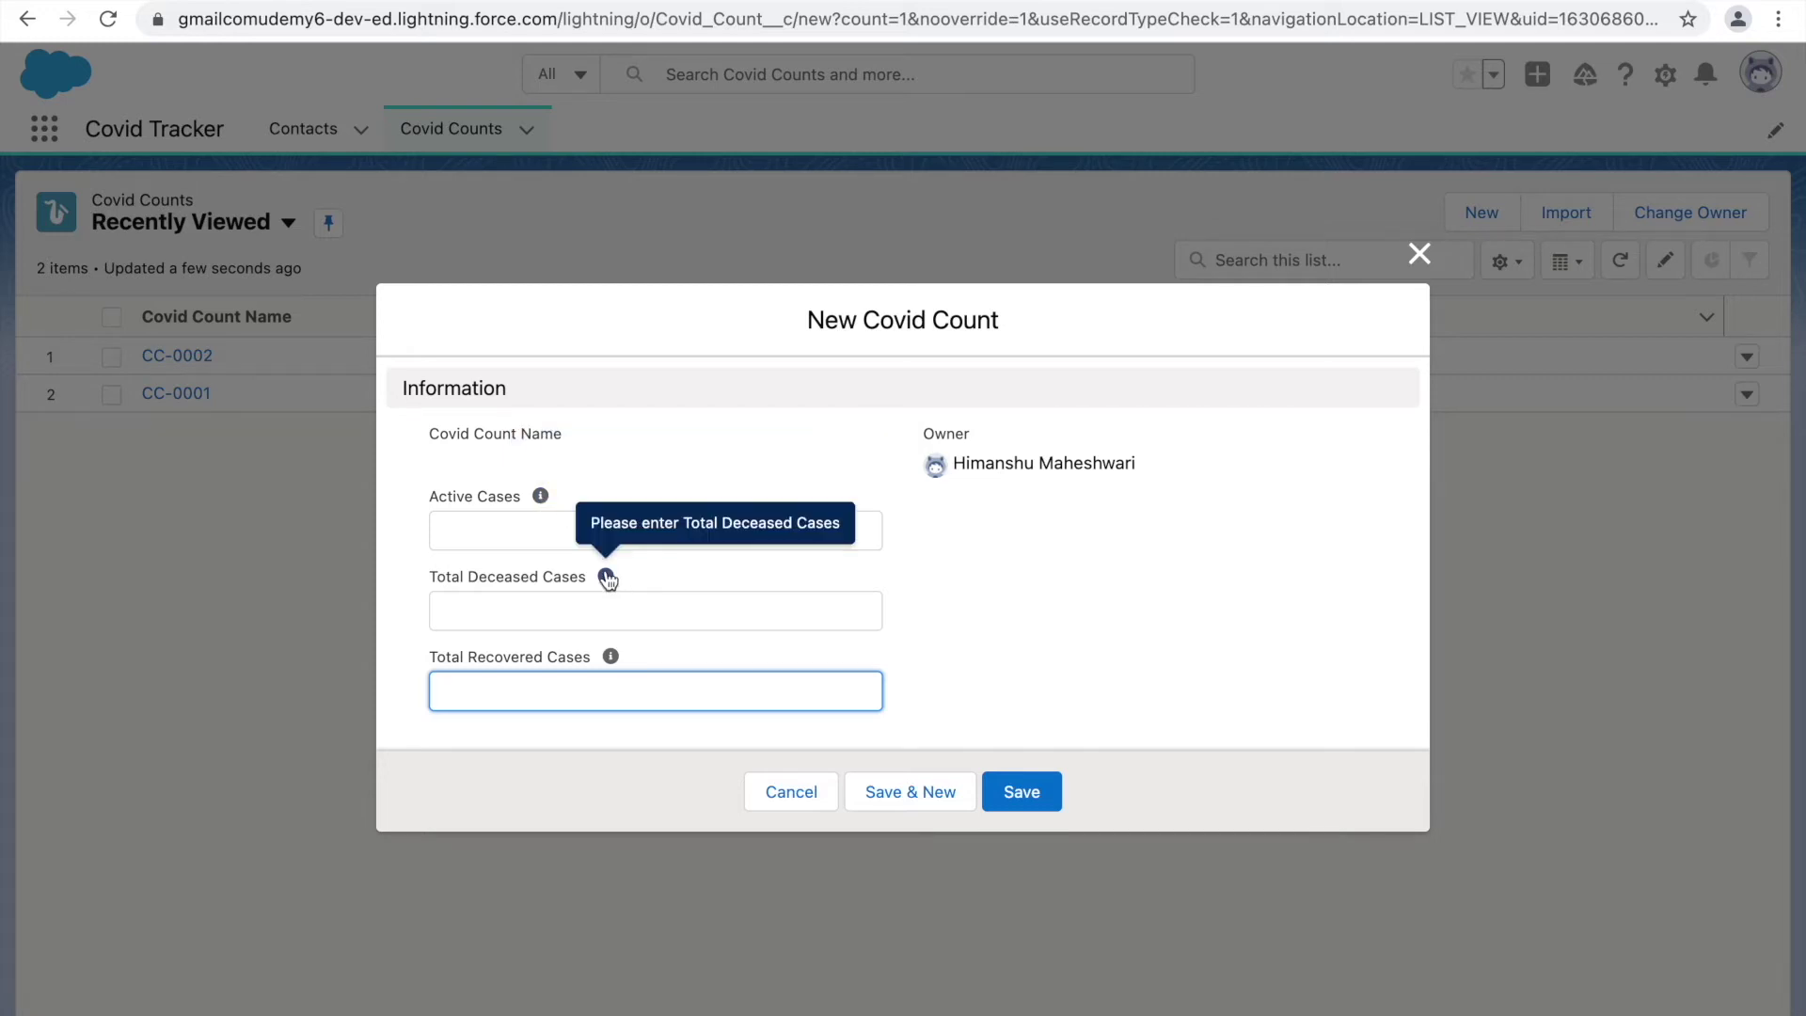
Step: Enter 25,000 for Active Cases and 120 for Total Deceased Cases in the new Covid Count record
{"action": "mouse_move", "coordinate": [616, 658]}
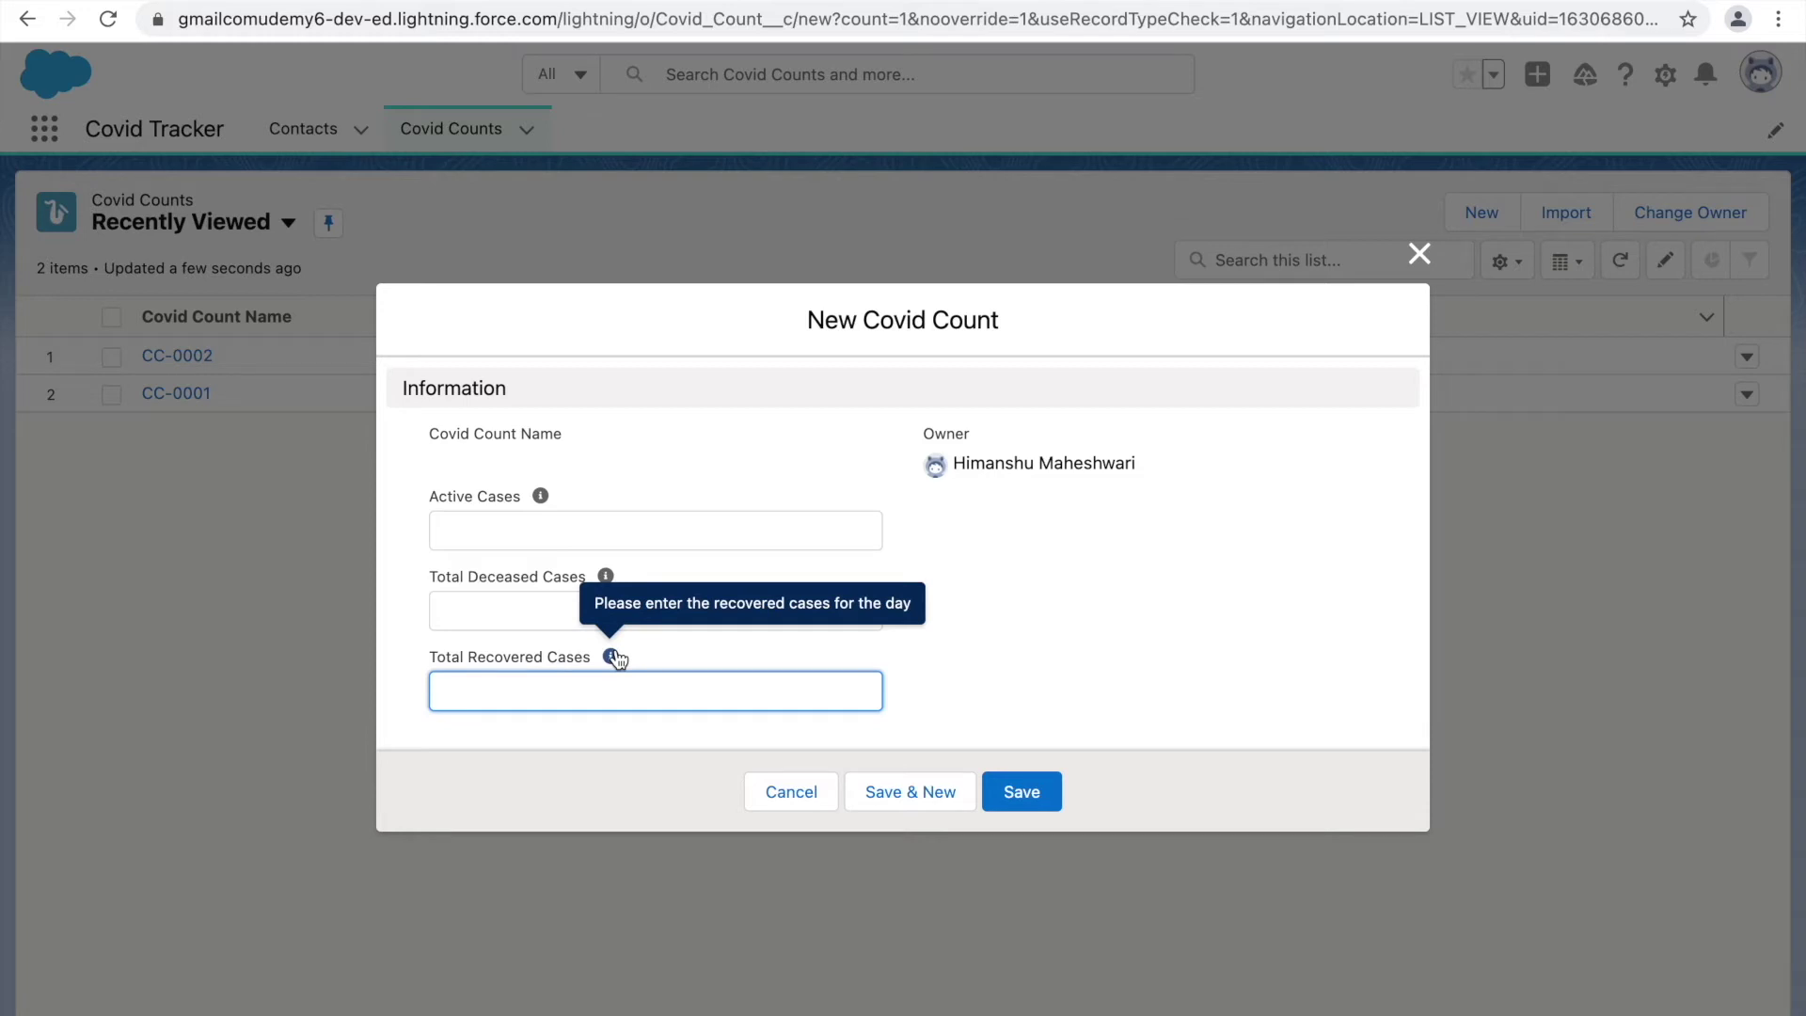
{"action": "left_click", "coordinate": [618, 535]}
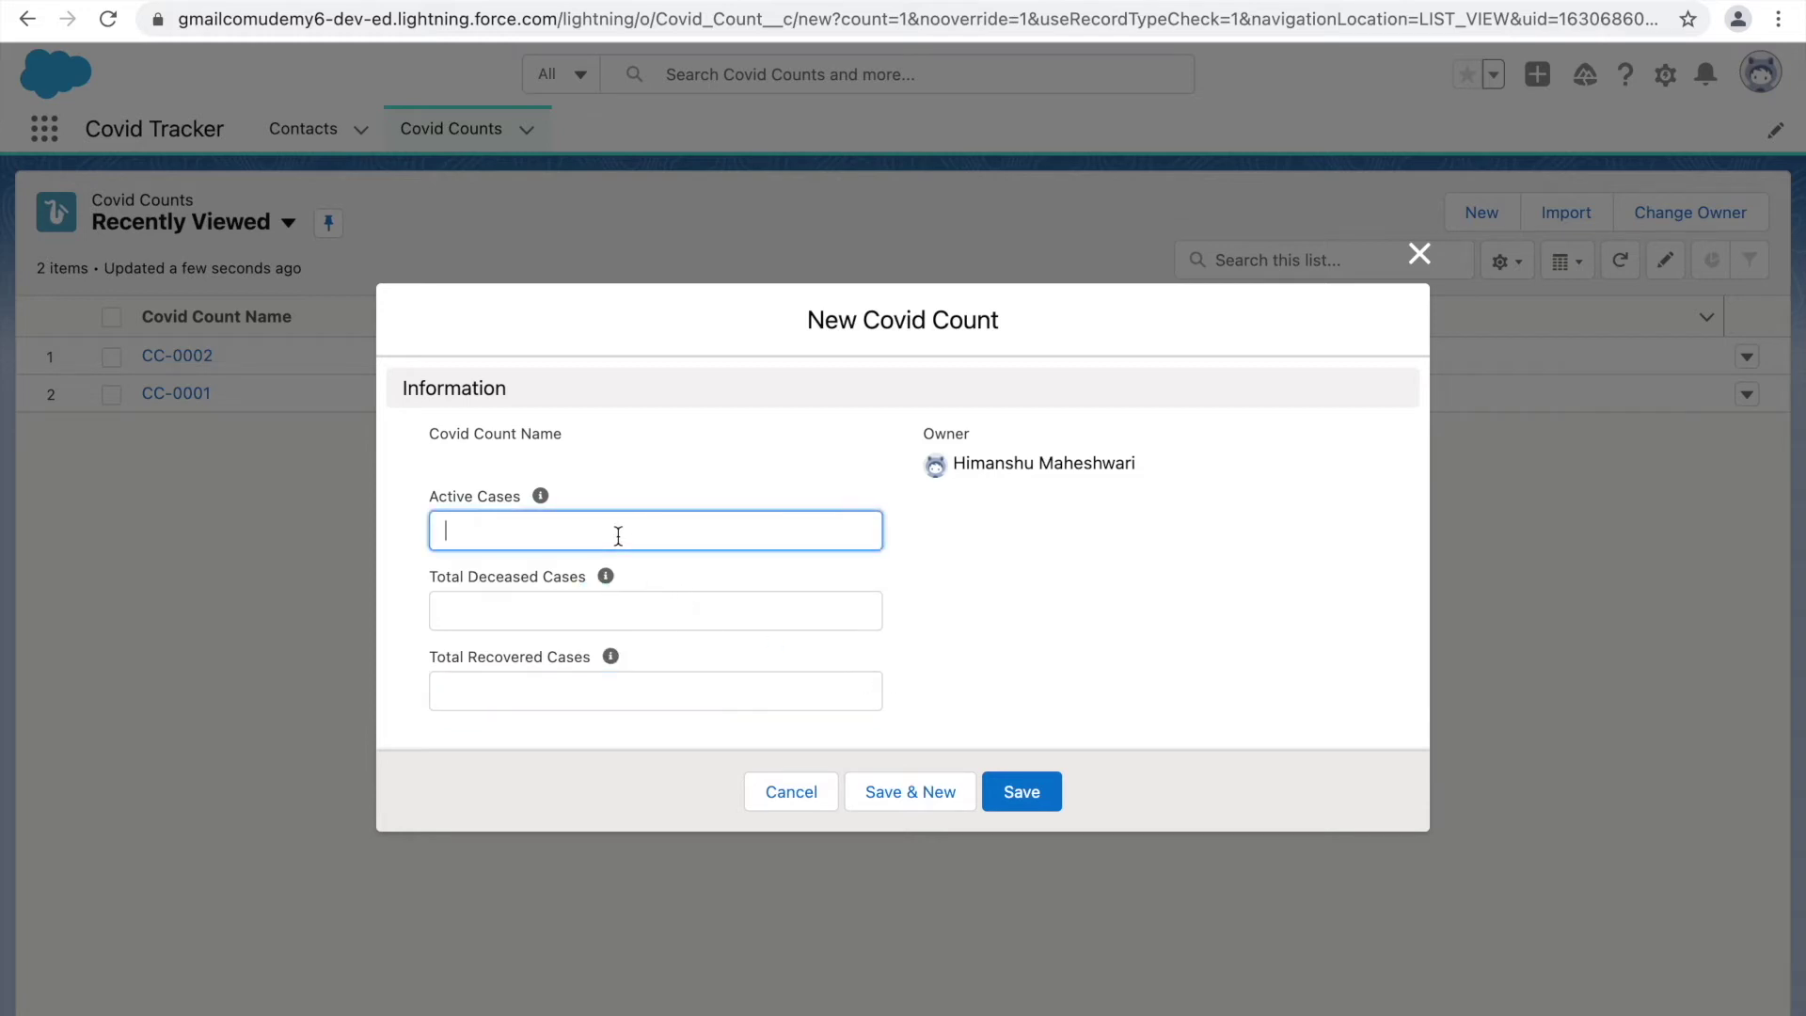
{"action": "type", "text": "25000"}
{"action": "key", "text": "Tab"}
{"action": "key", "text": "Tab"}
{"action": "type", "text": "12,000"}
{"action": "key", "text": "Tab"}
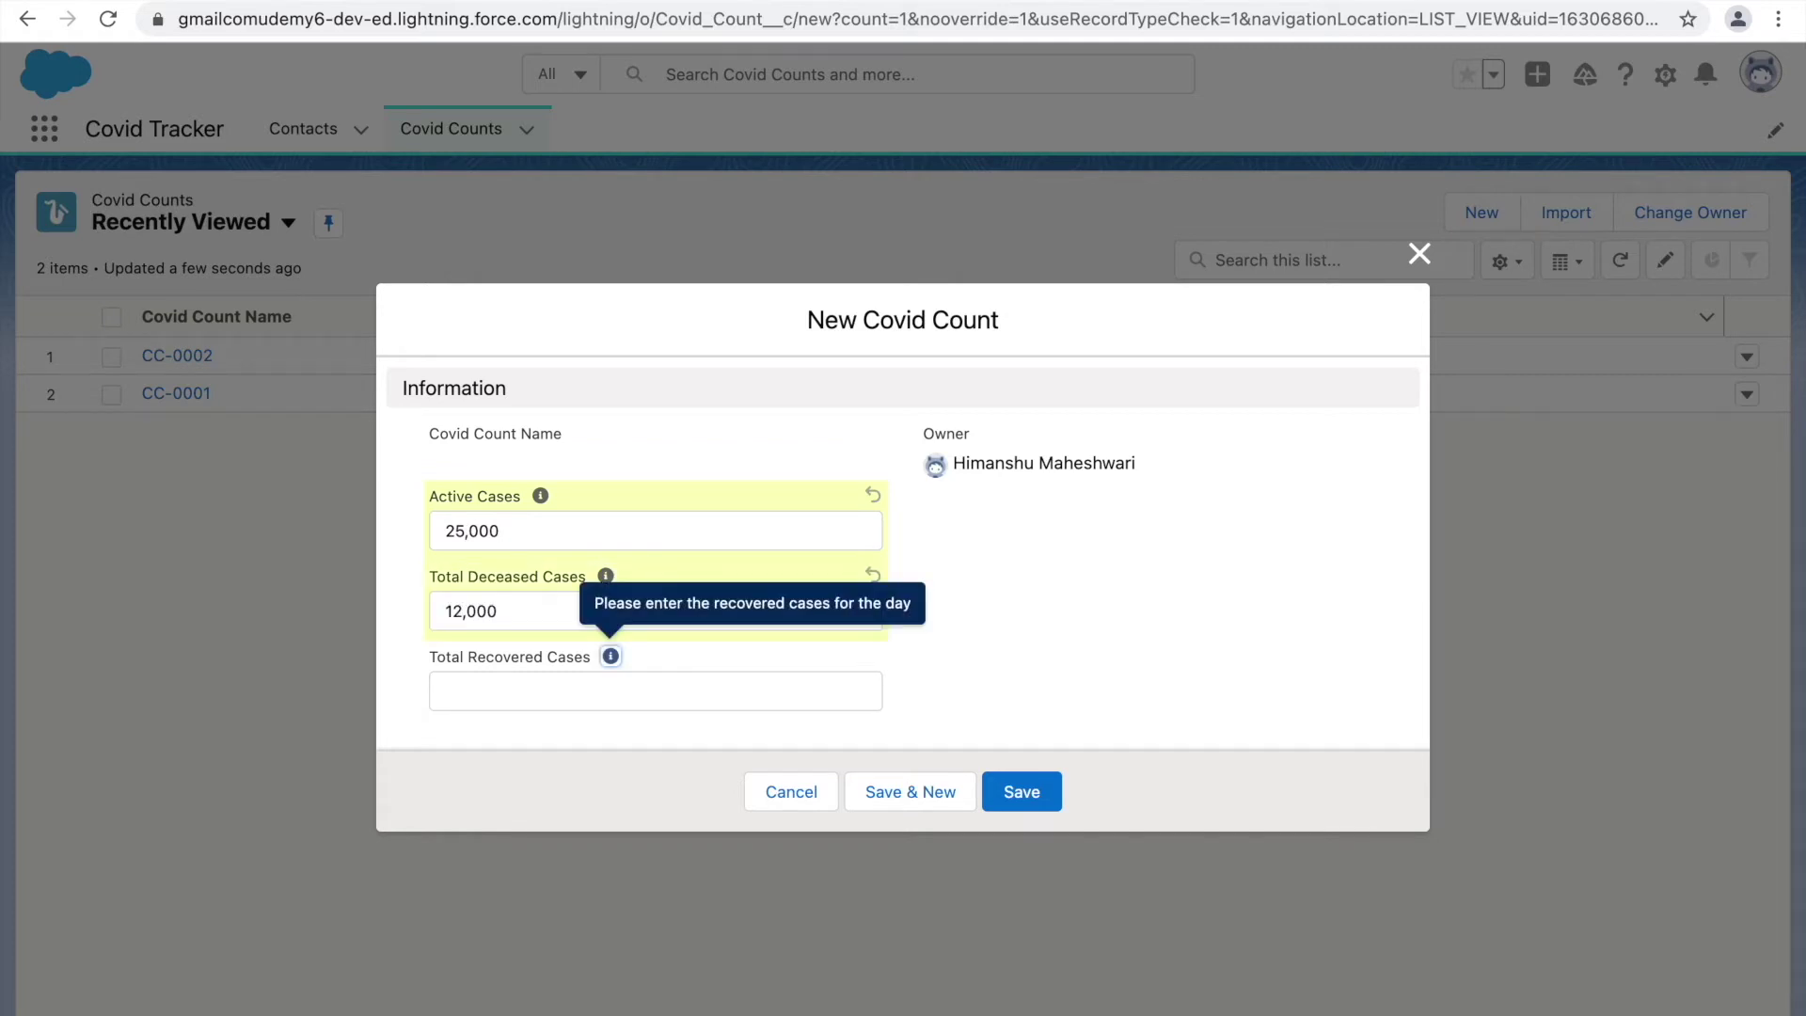
{"action": "double_click", "coordinate": [512, 597]}
{"action": "key", "text": "BackSpace"}
{"action": "type", "text": "120"}
Step: Enter 19500 for Total Recovered Cases and save the new Covid Count record
{"action": "key", "text": "Tab"}
{"action": "key", "text": "Tab"}
{"action": "type", "text": "200"}
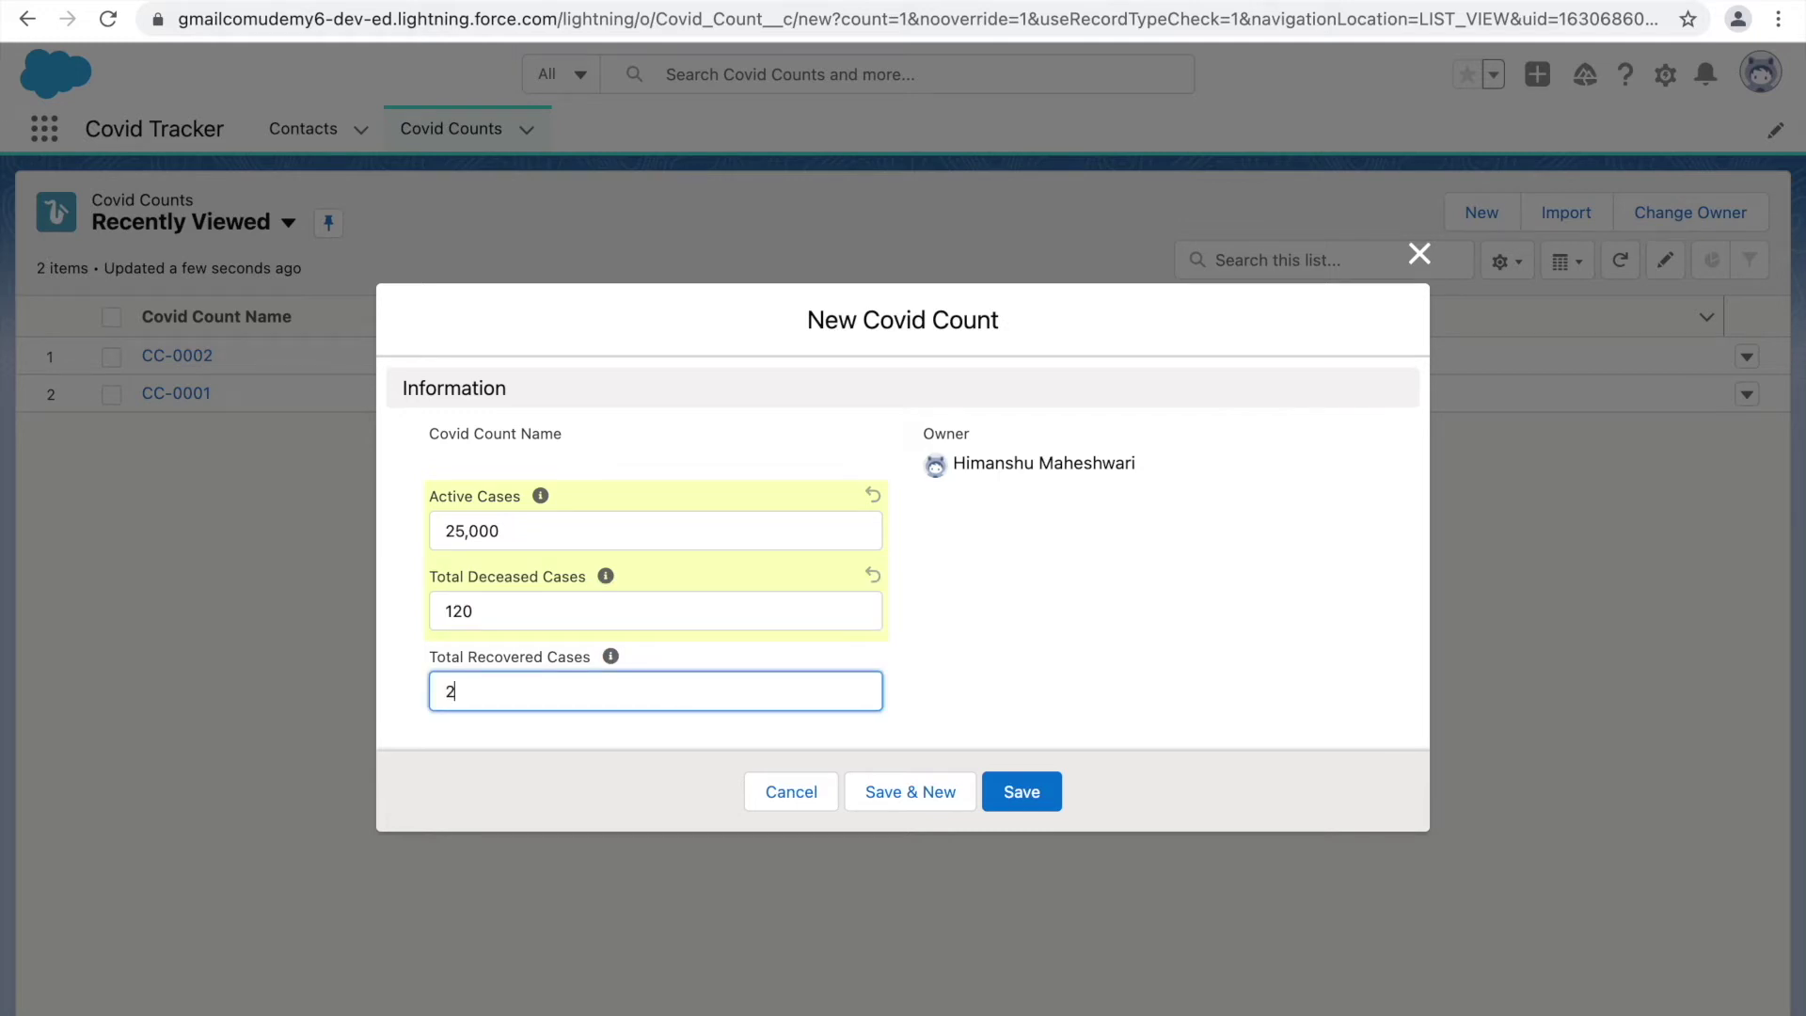
{"action": "key", "text": "BackSpace"}
{"action": "key", "text": "BackSpace"}
{"action": "type", "text": "0"}
{"action": "key", "text": "BackSpace"}
{"action": "key", "text": "BackSpace"}
{"action": "type", "text": "19500"}
{"action": "left_click", "coordinate": [1023, 790]}
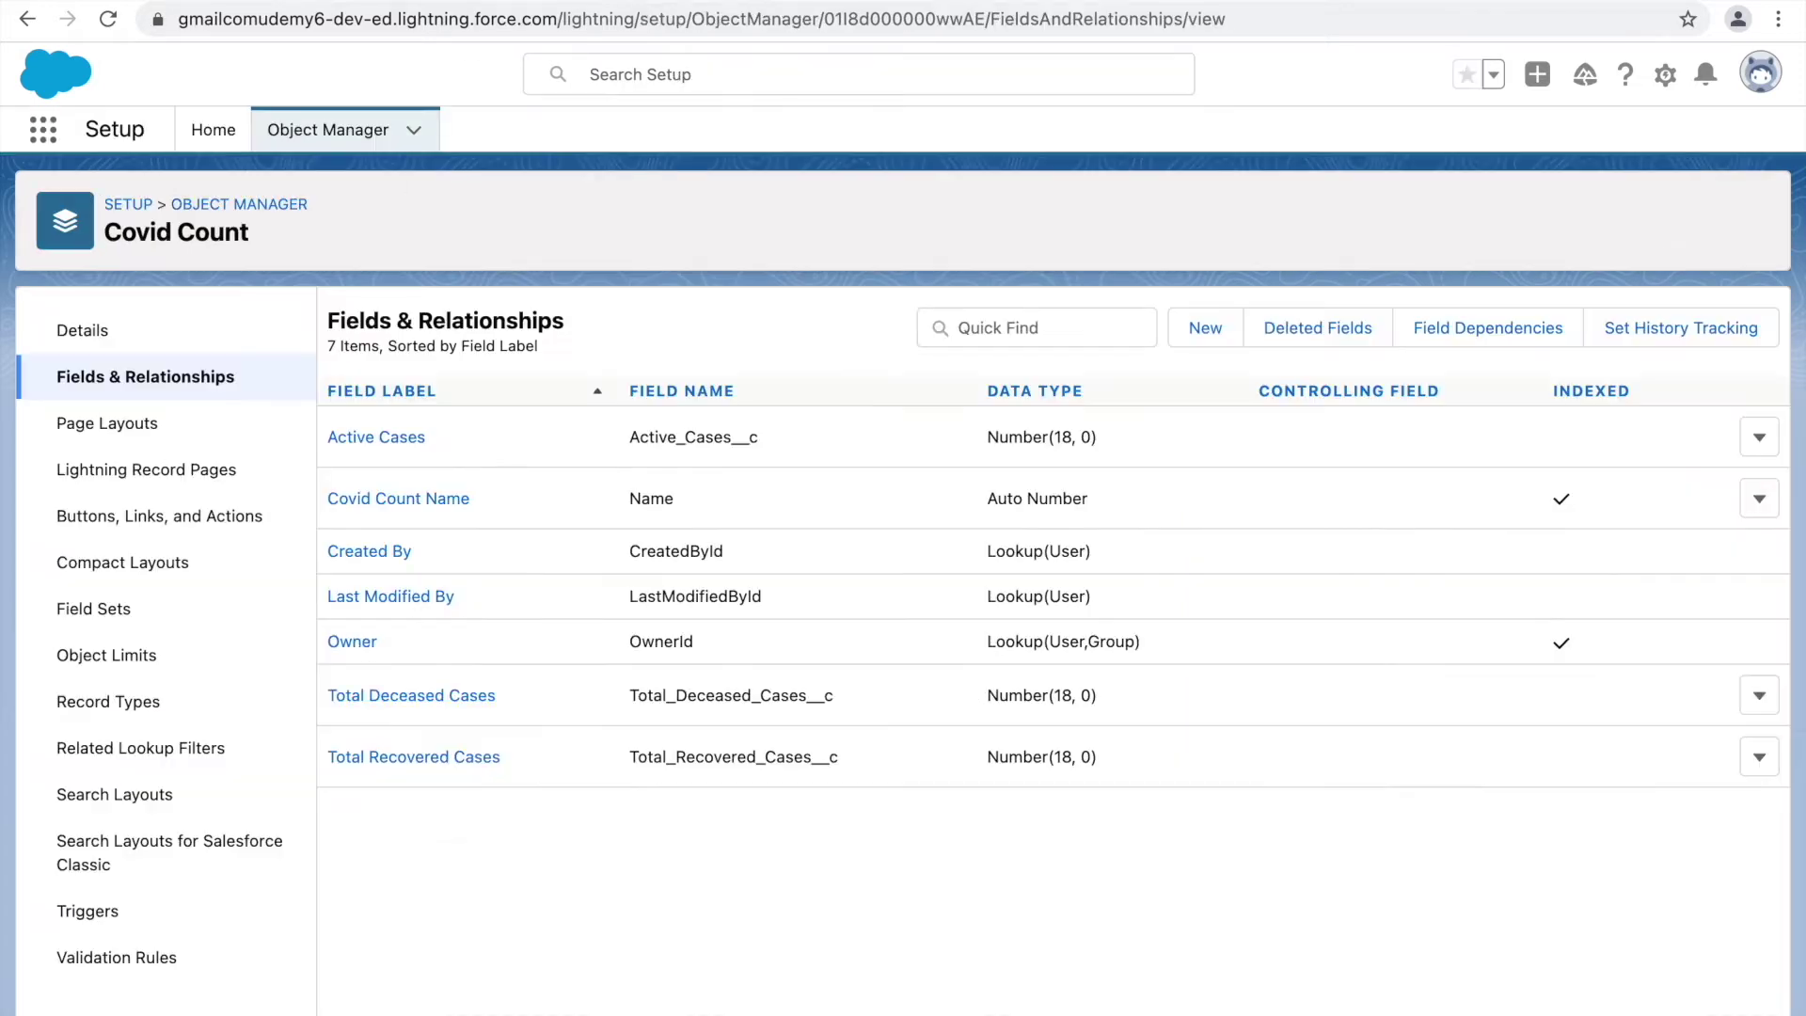
Step: Start a new custom field on the Covid Count object in Setup with the Formula data type
{"action": "left_click", "coordinate": [1206, 328]}
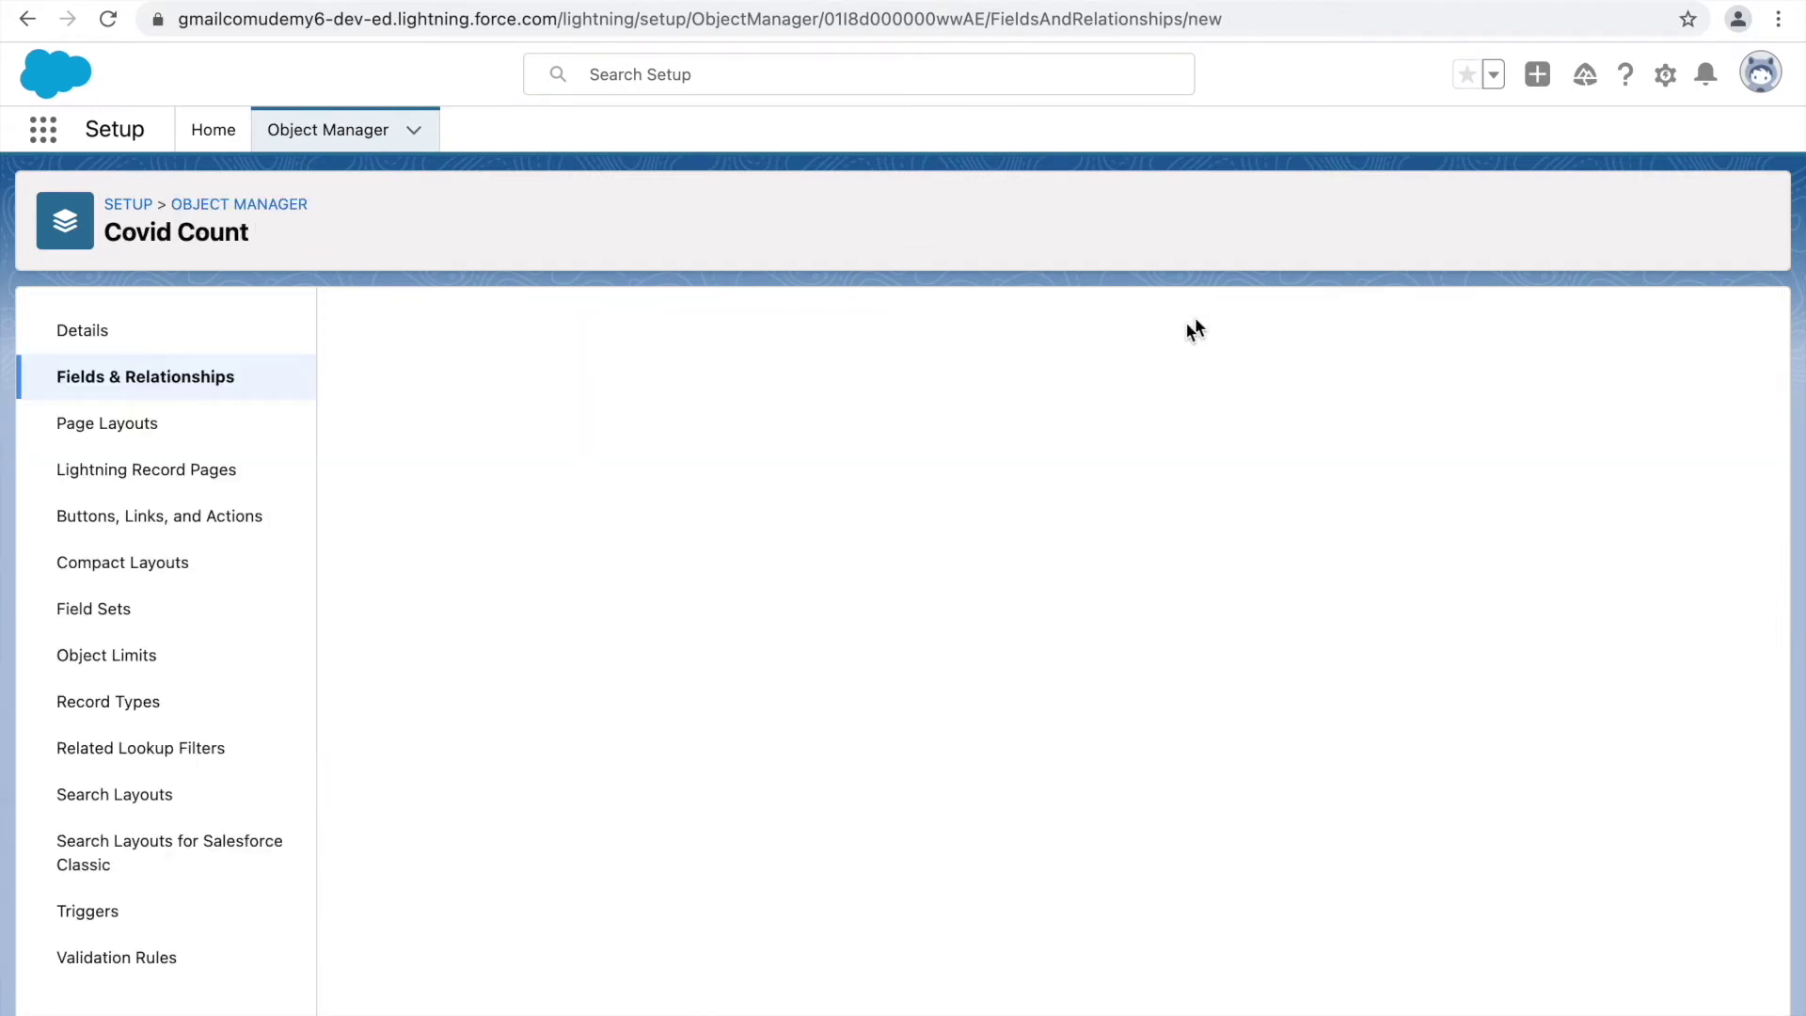
{"action": "left_click", "coordinate": [365, 691]}
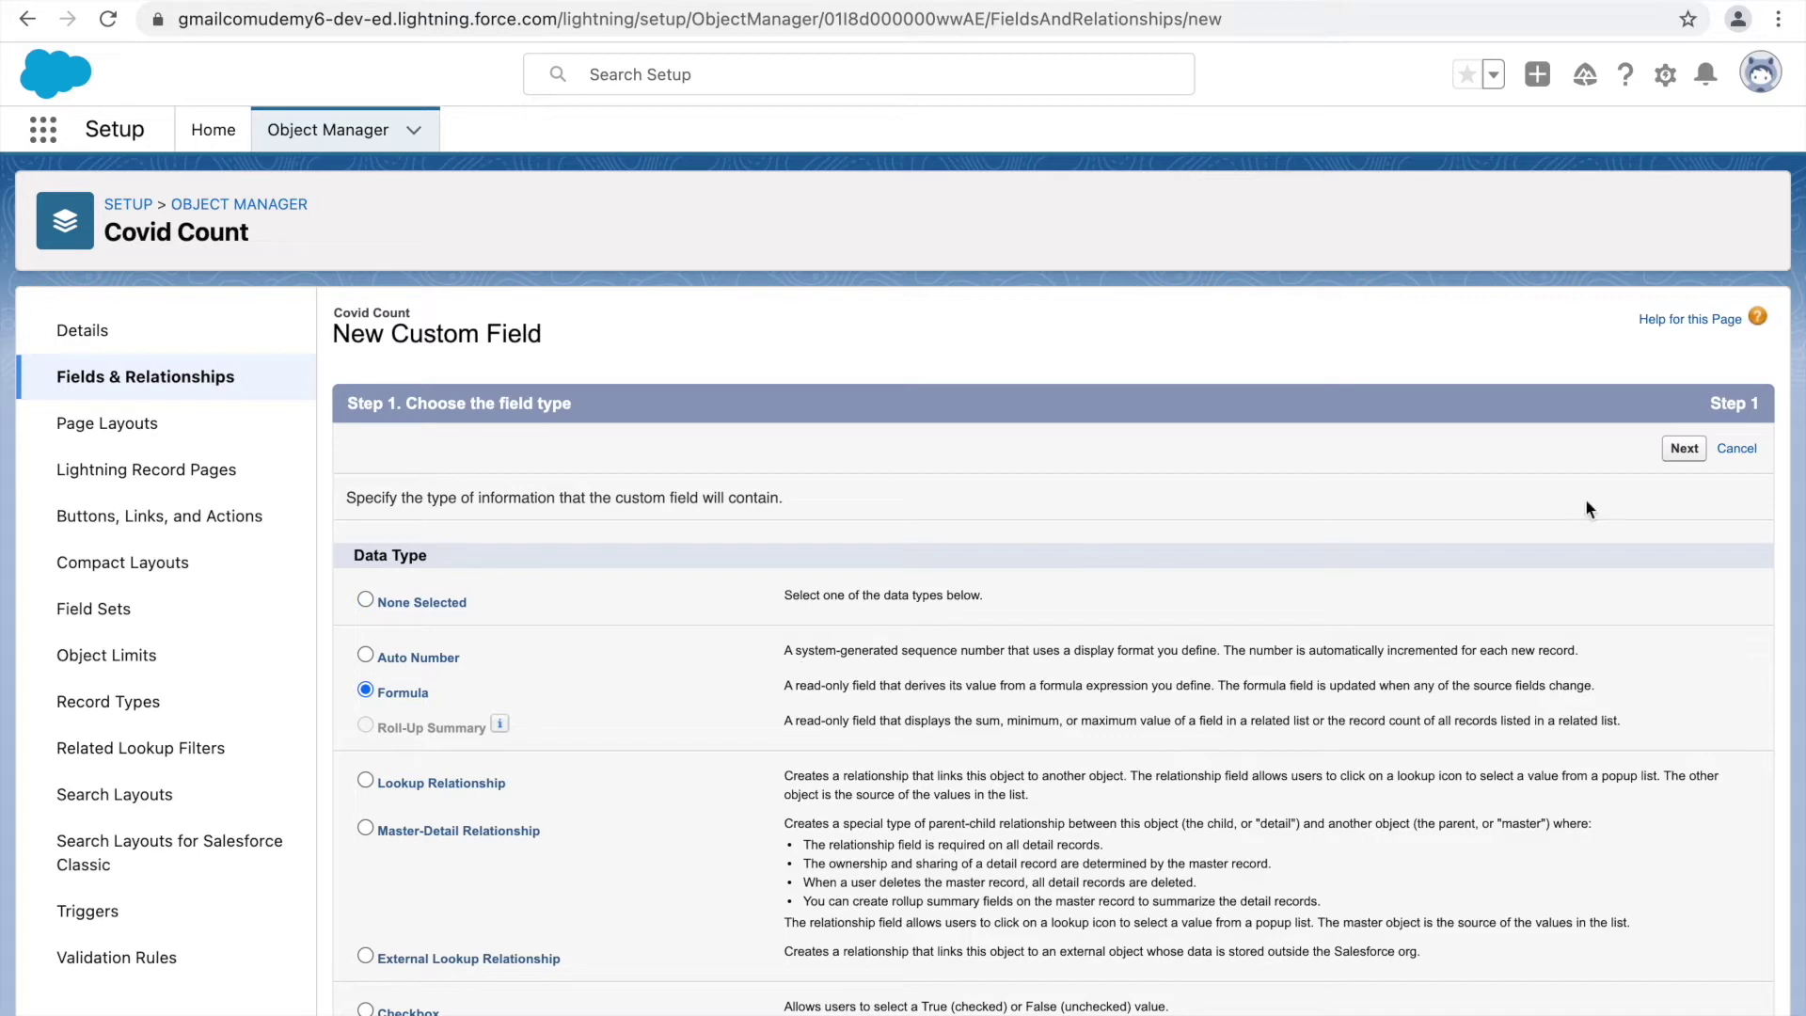
{"action": "left_click", "coordinate": [1684, 449]}
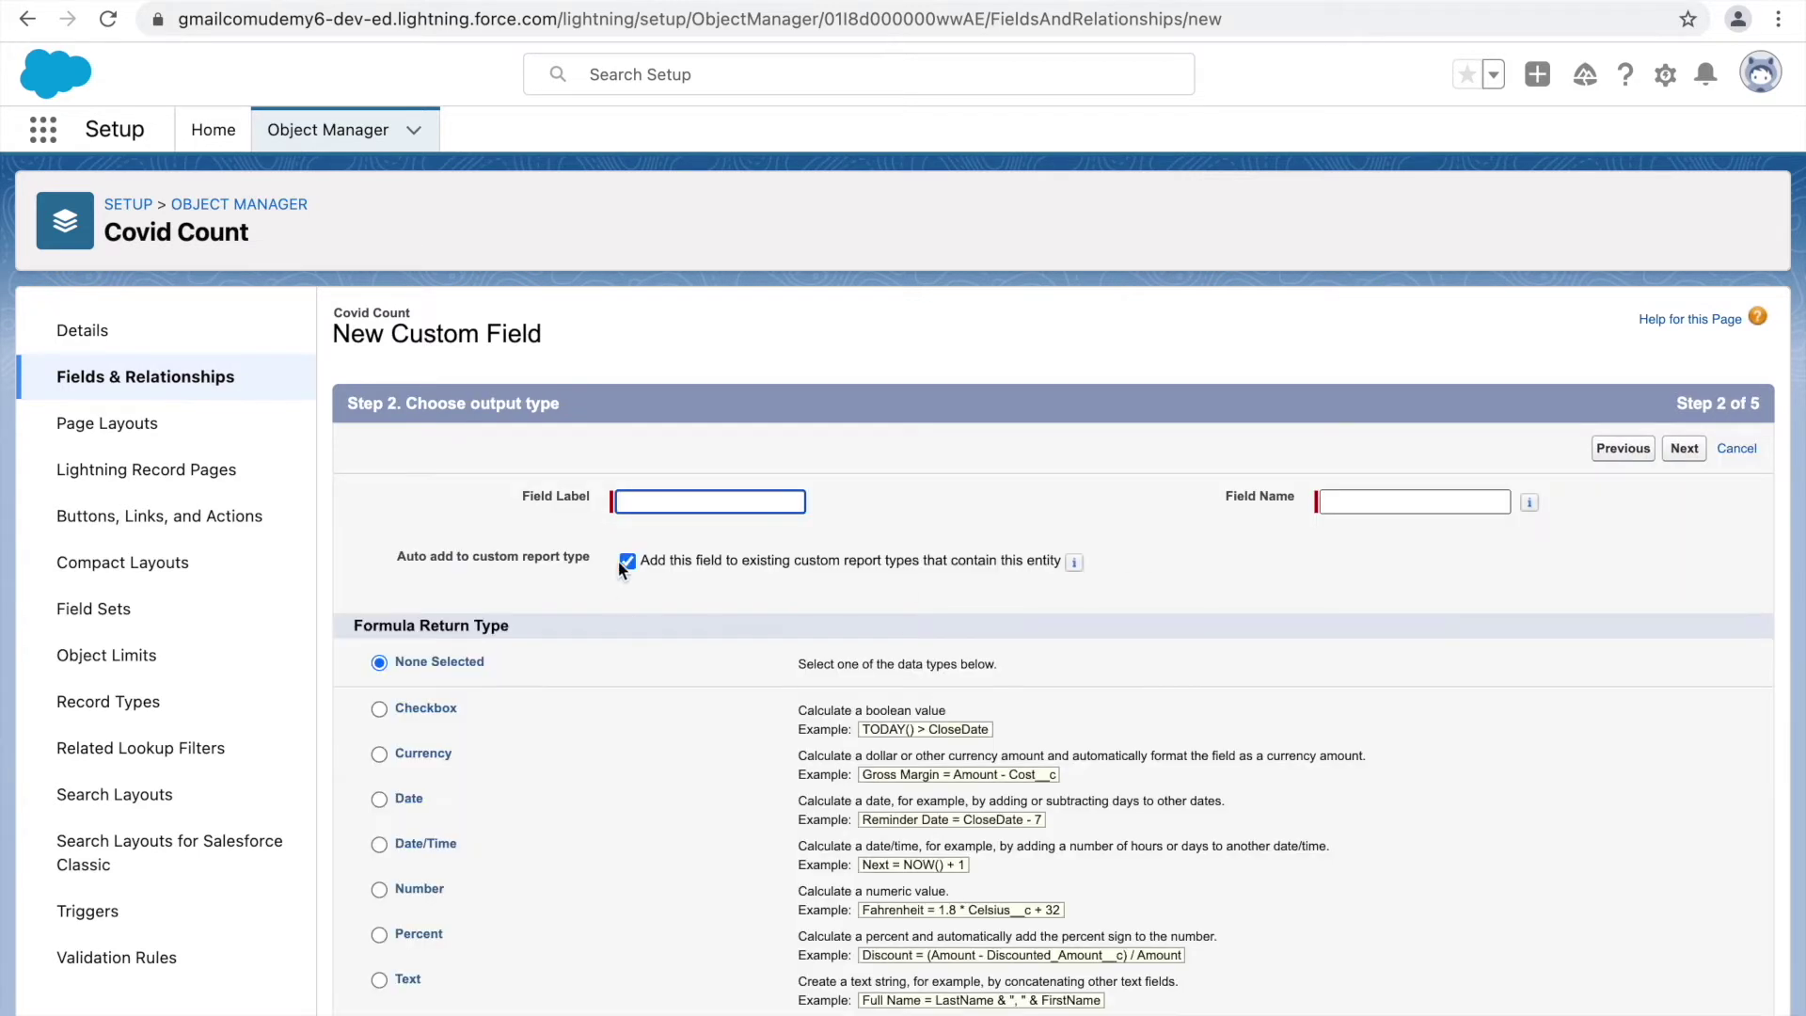
Step: Label the new formula field "Total Cases" and let the field name fill in as Total_Cases
{"action": "left_click", "coordinate": [661, 506]}
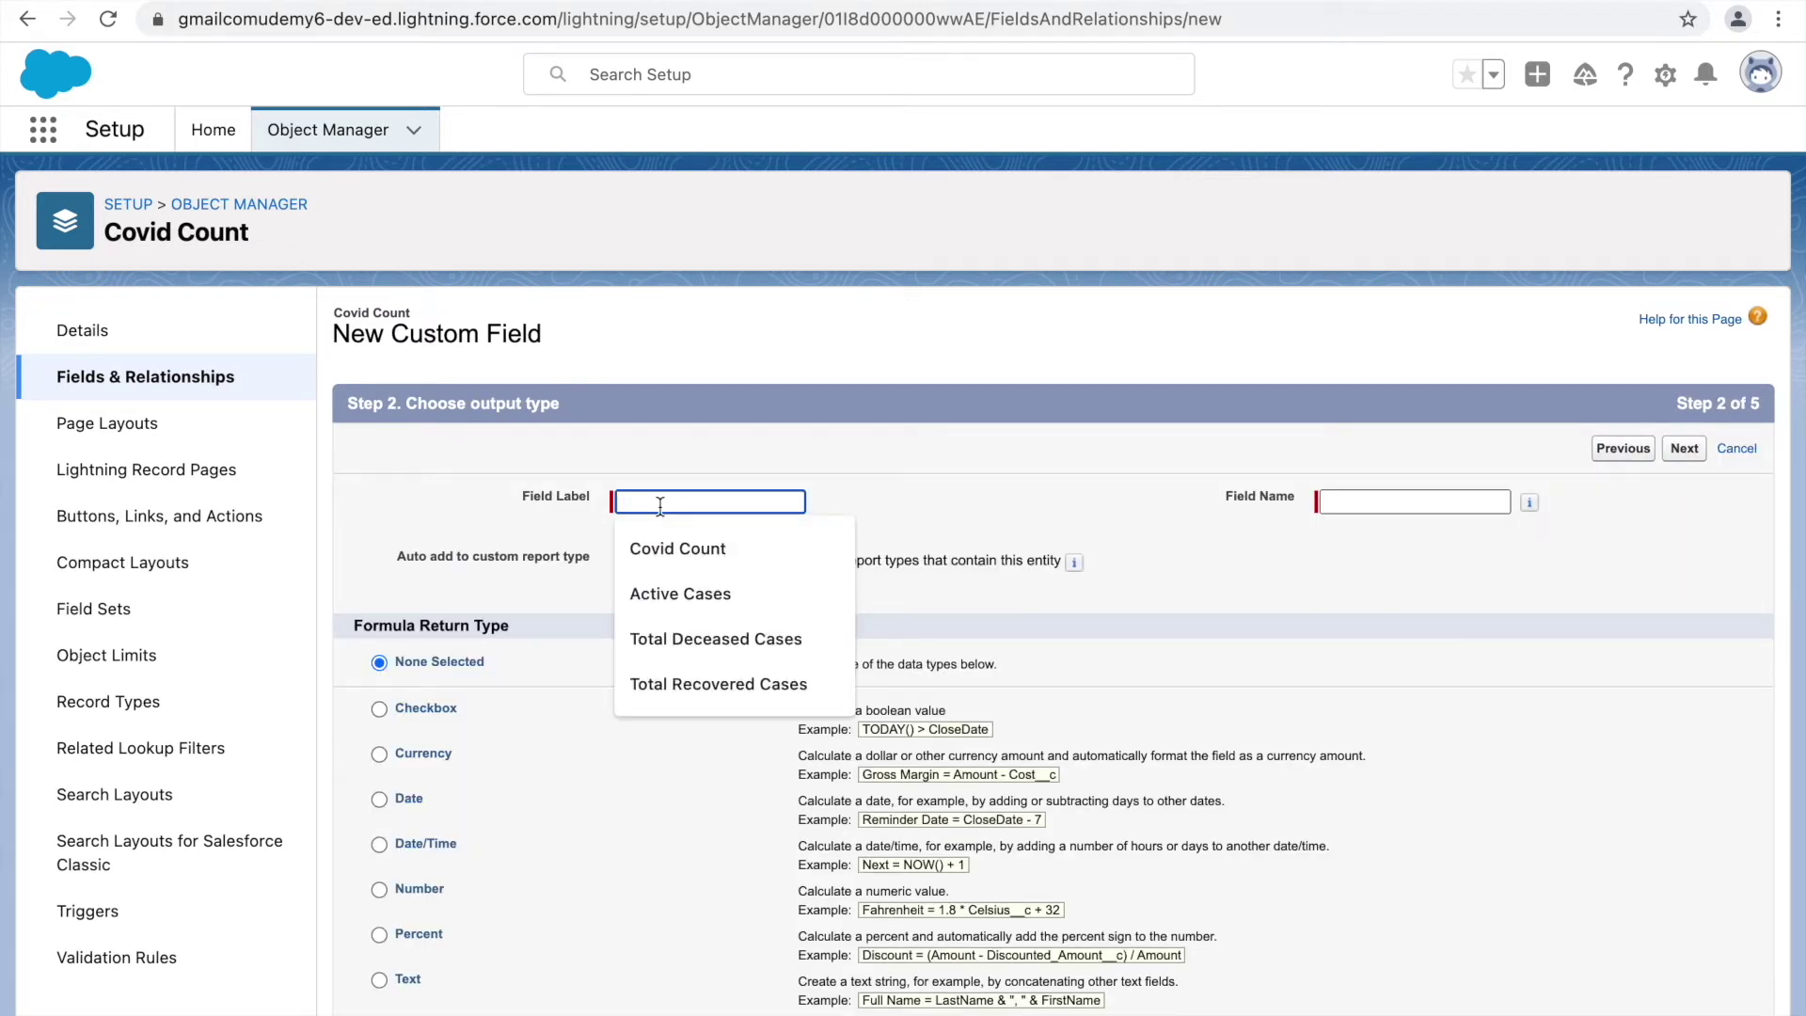
{"action": "type", "text": "Total"}
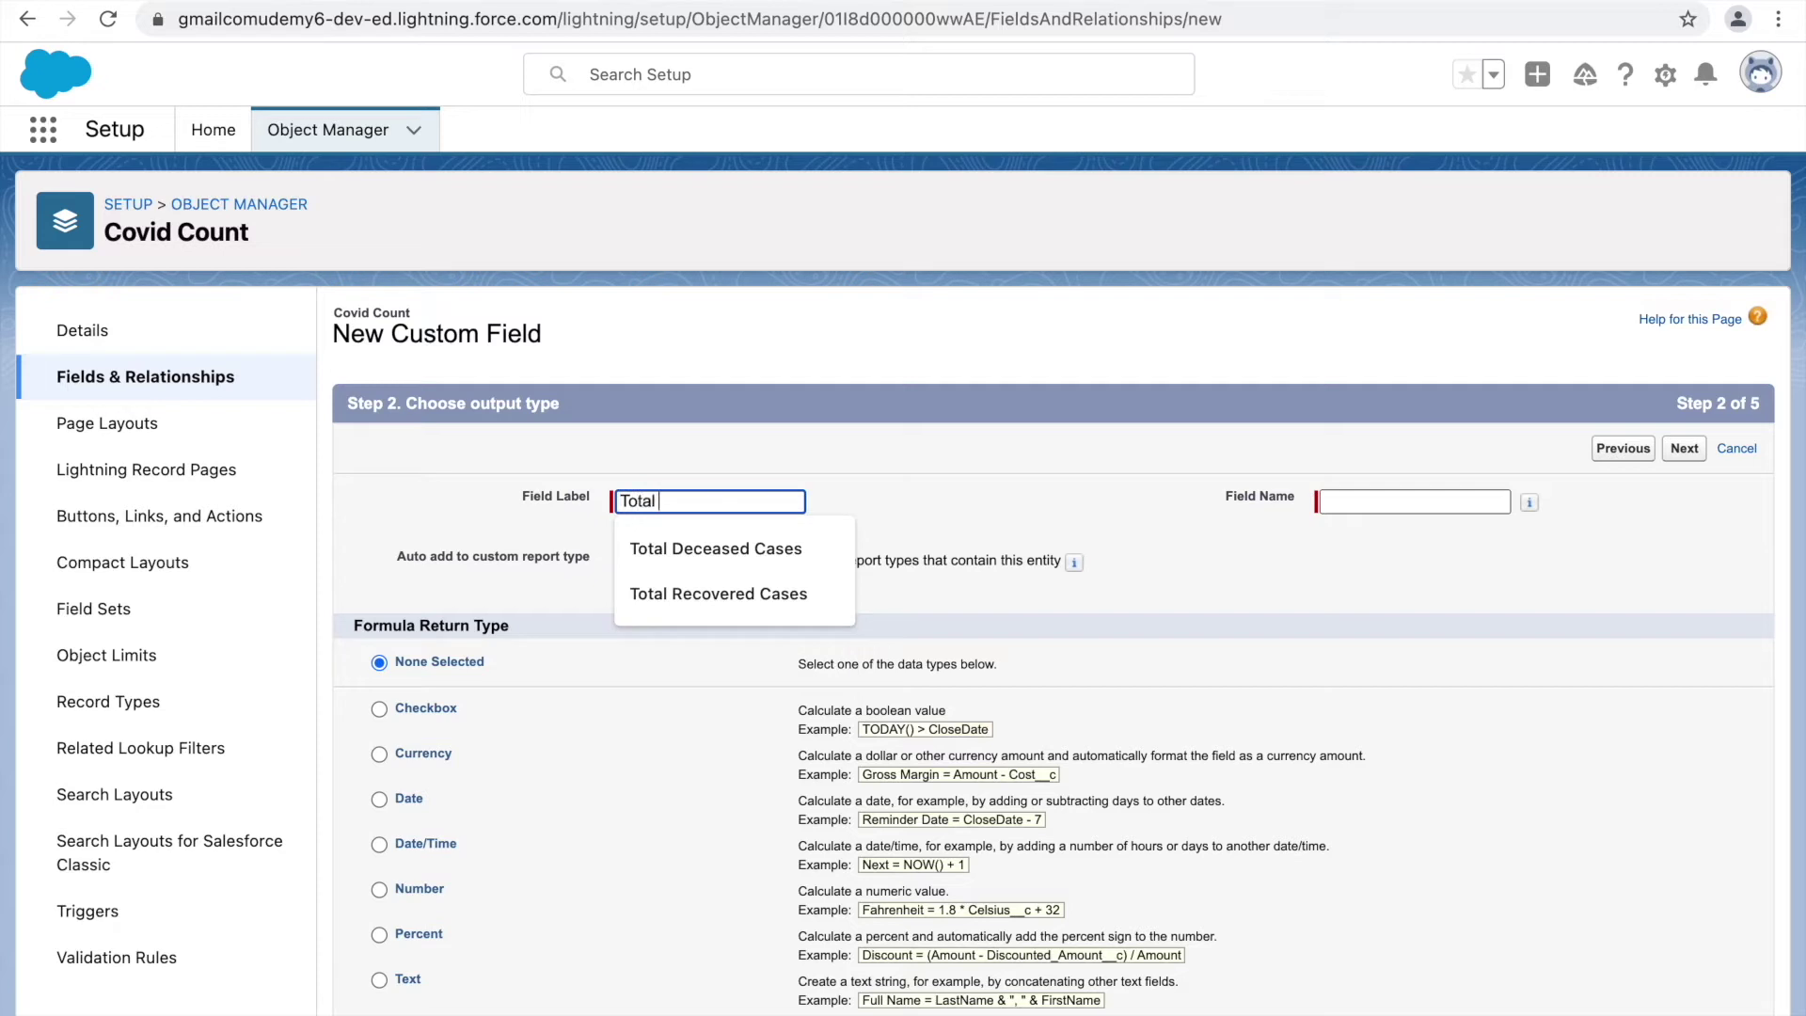
{"action": "type", "text": " Cases"}
{"action": "key", "text": "Tab"}
{"action": "left_click", "coordinate": [997, 533]}
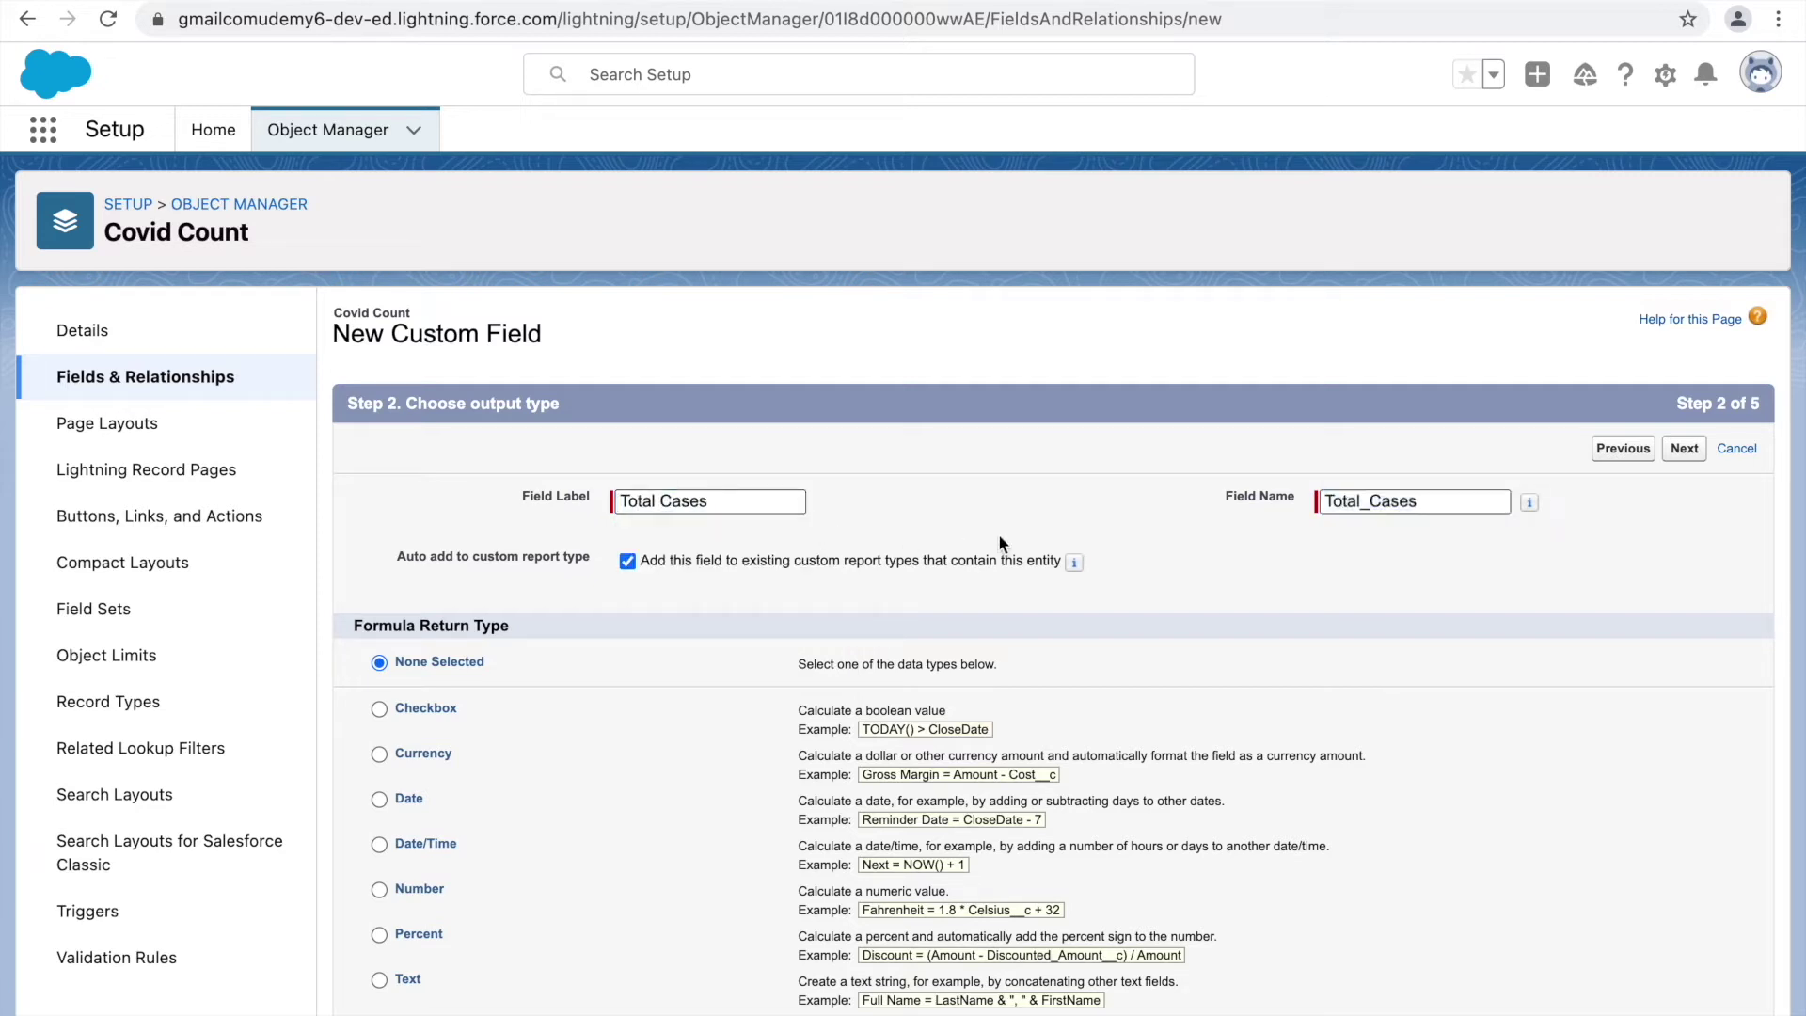
Step: Set the formula return type of Total Cases to Number with 0 decimal places and continue to the formula entry
{"action": "scroll", "coordinate": [741, 734], "scroll_direction": "down", "scroll_amount": 3}
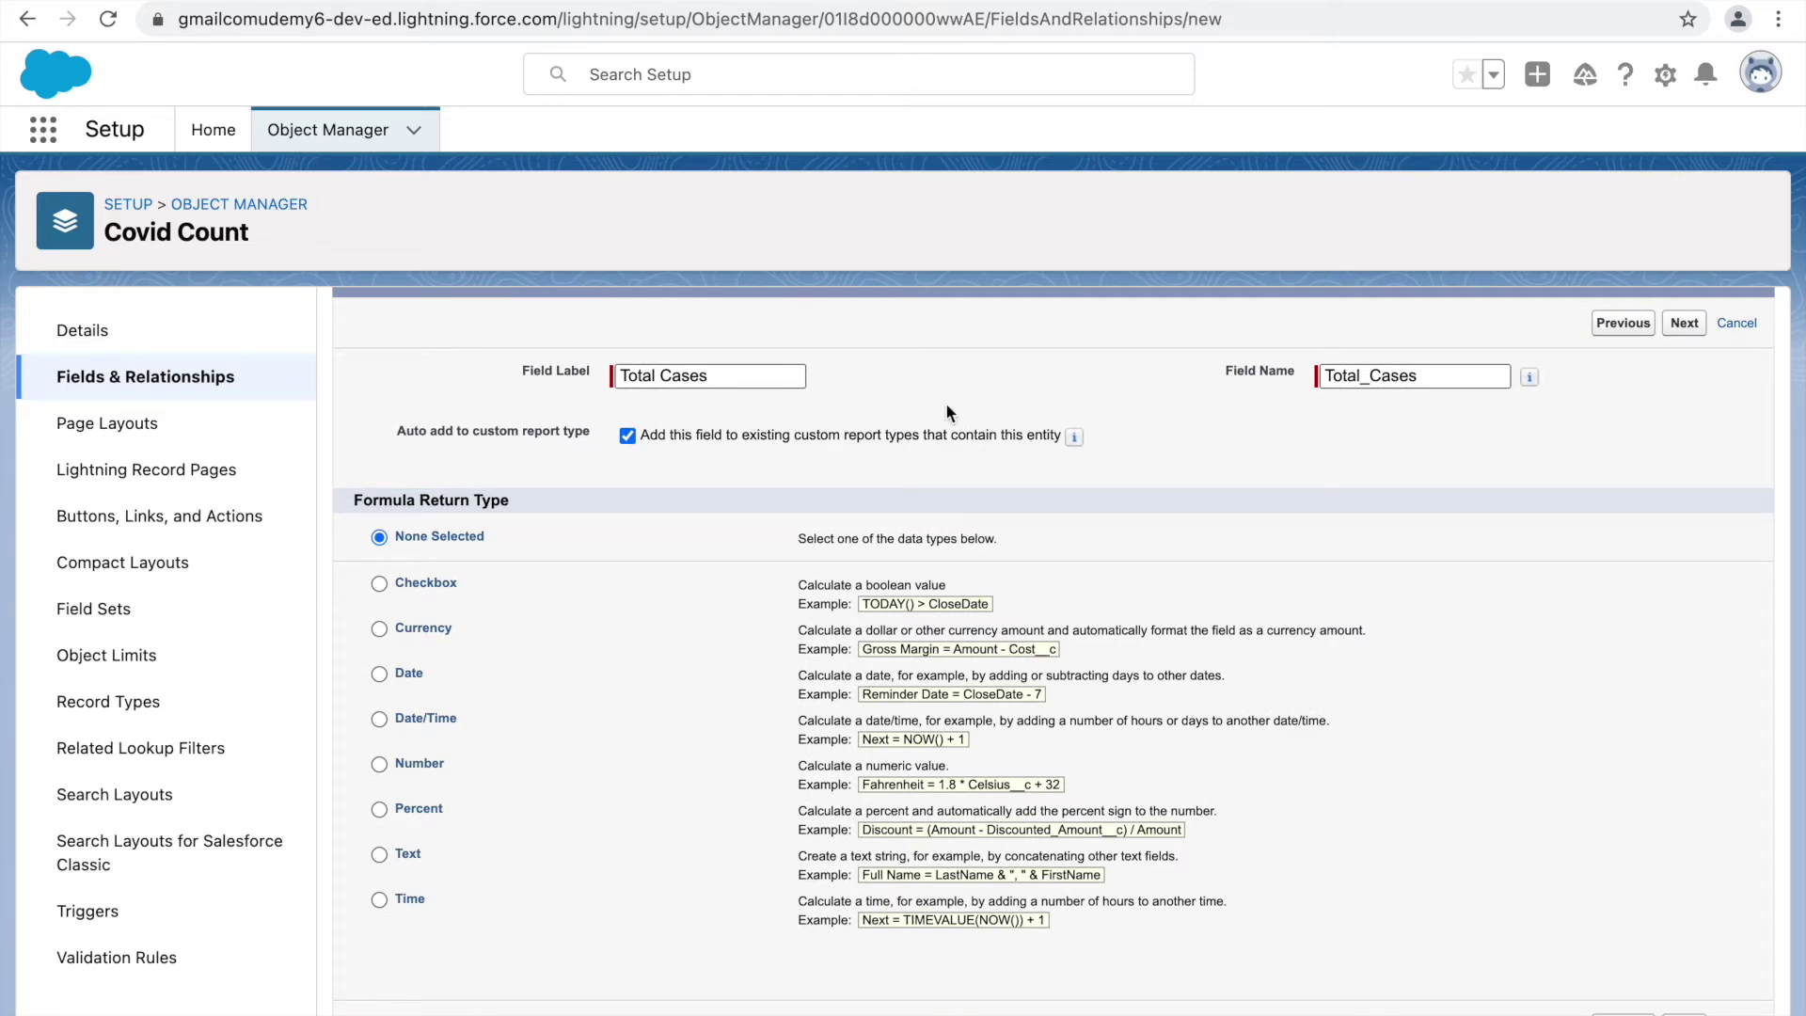
{"action": "double_click", "coordinate": [683, 376]}
{"action": "left_click", "coordinate": [890, 377]}
{"action": "left_click", "coordinate": [380, 765]}
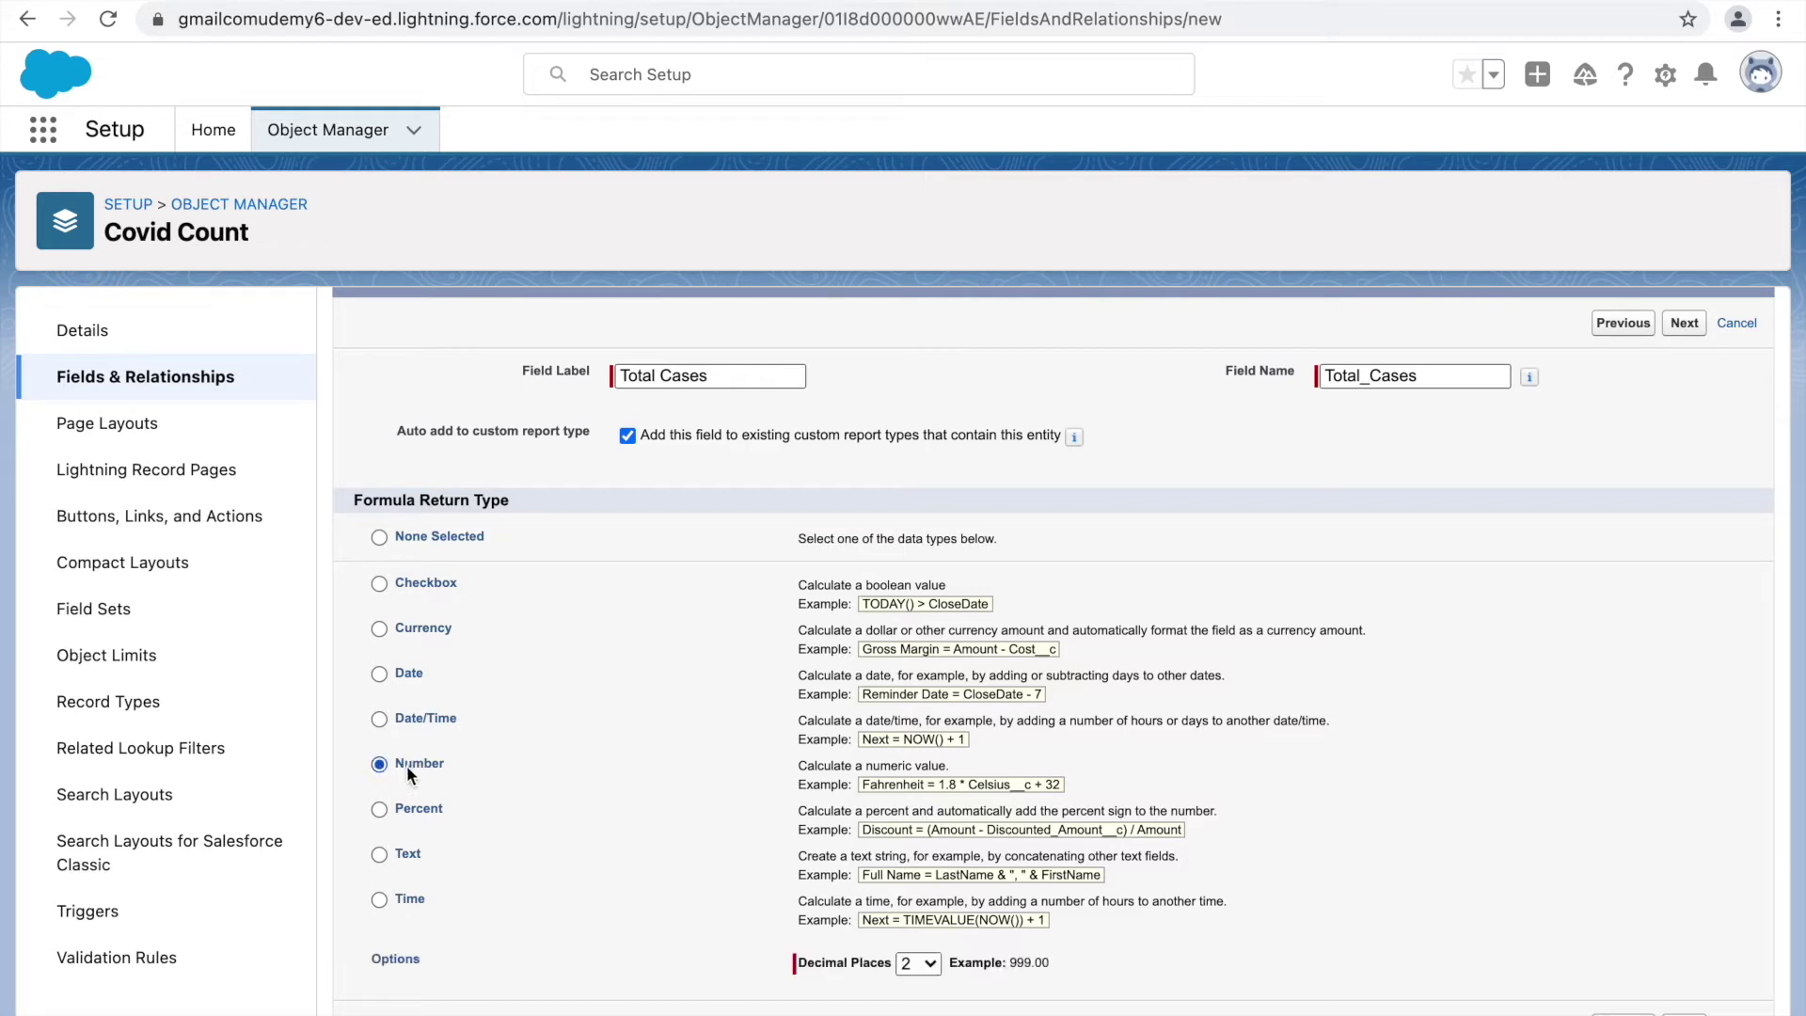
{"action": "left_click", "coordinate": [923, 965]}
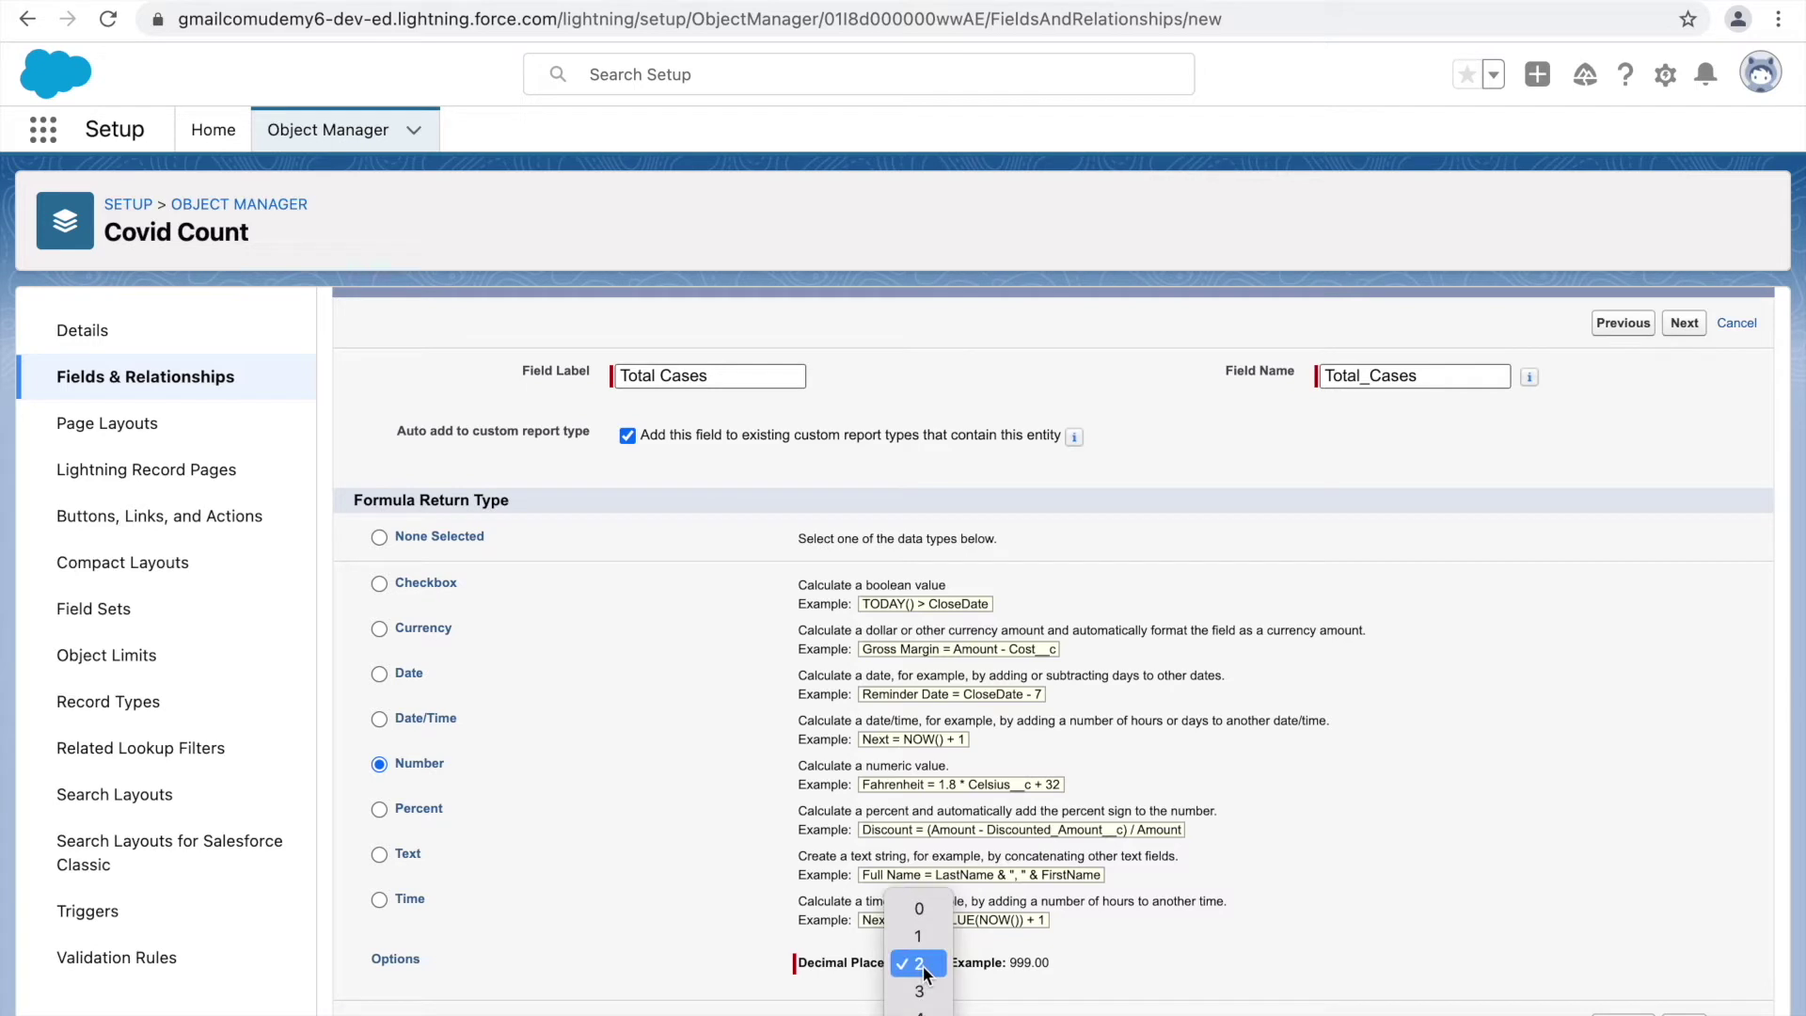
{"action": "left_click", "coordinate": [921, 909]}
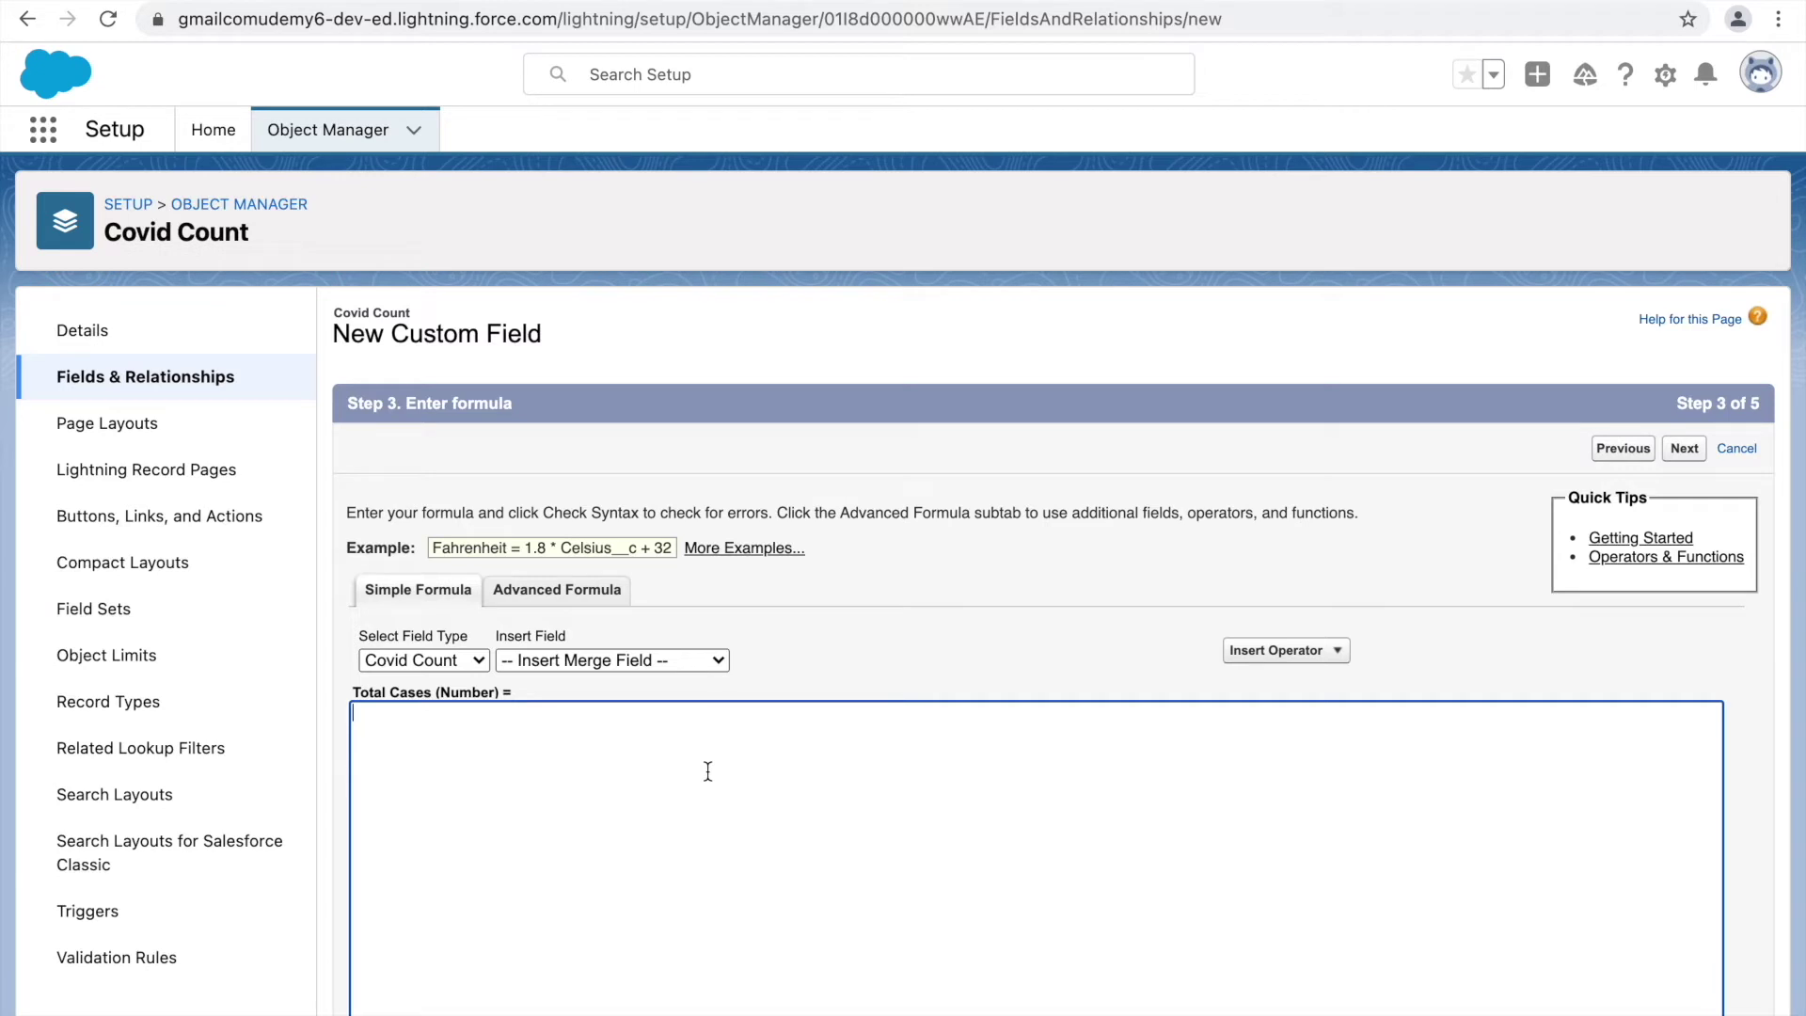
{"action": "type", "text": "Sum of A"}
{"action": "type", "text": "ctive Cases ,Recovered Cases & Deceased Cases"}
{"action": "key", "text": "Return"}
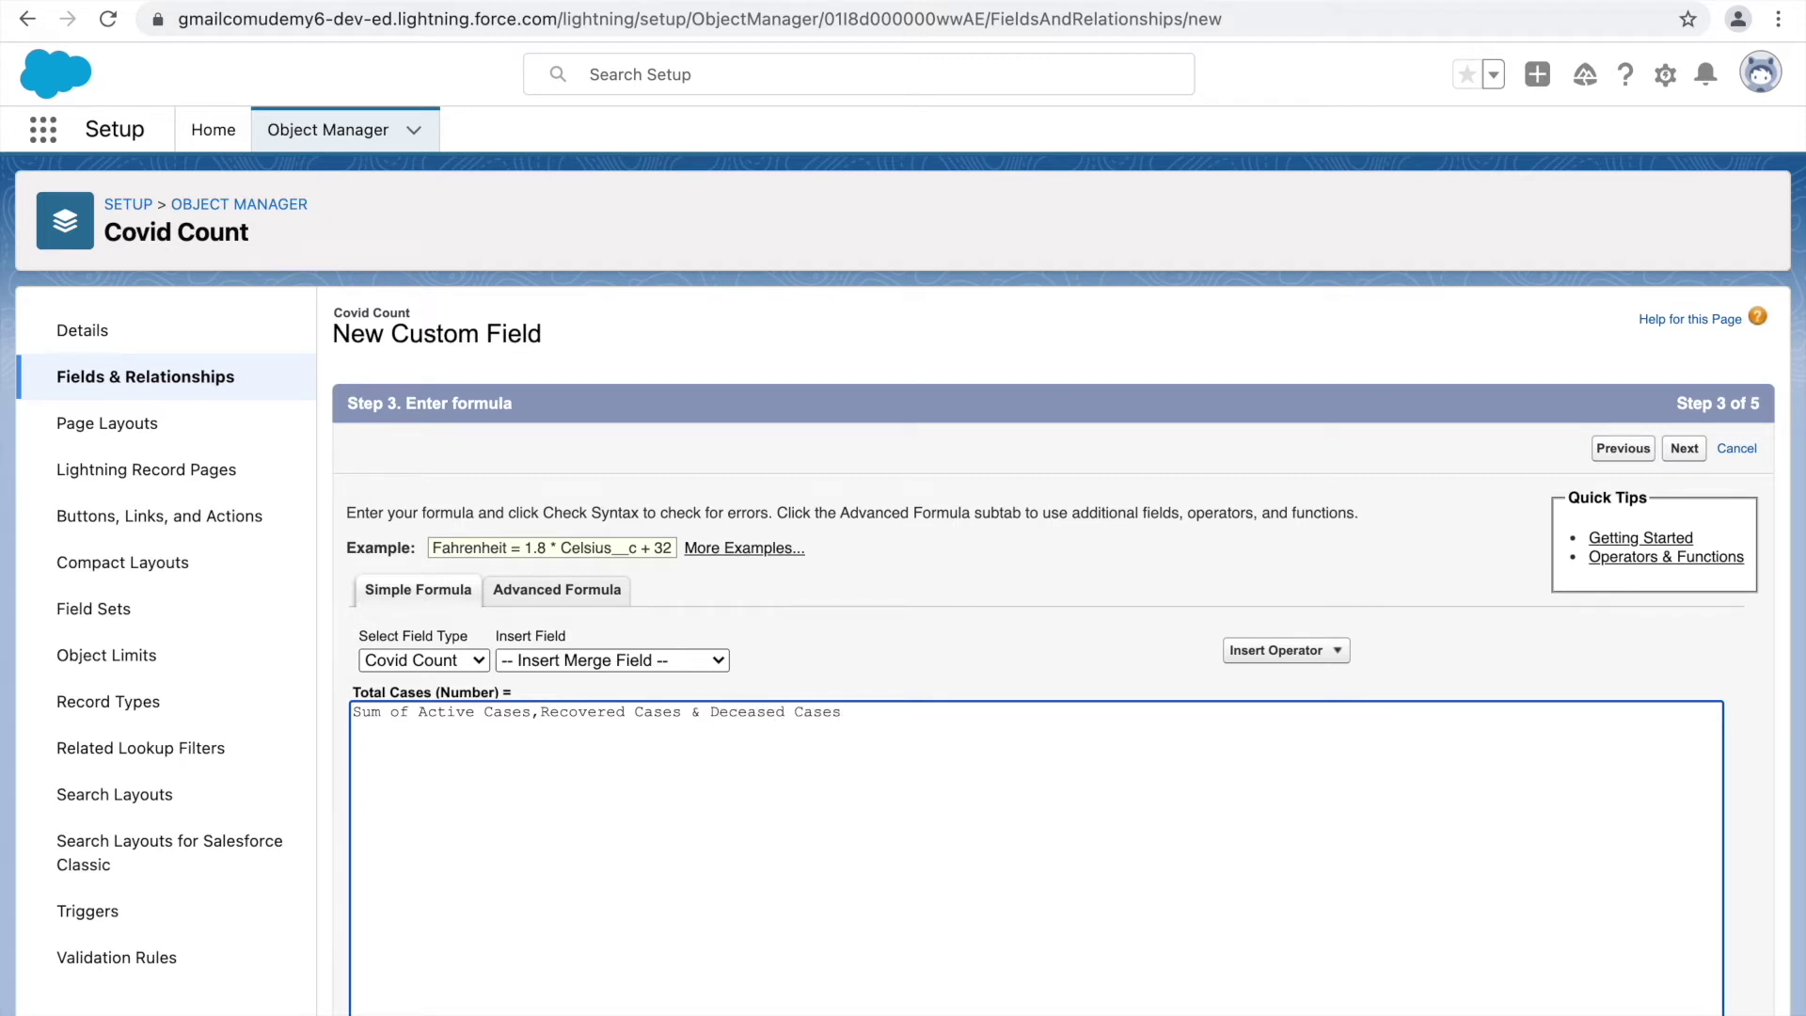
{"action": "left_click", "coordinate": [629, 666]}
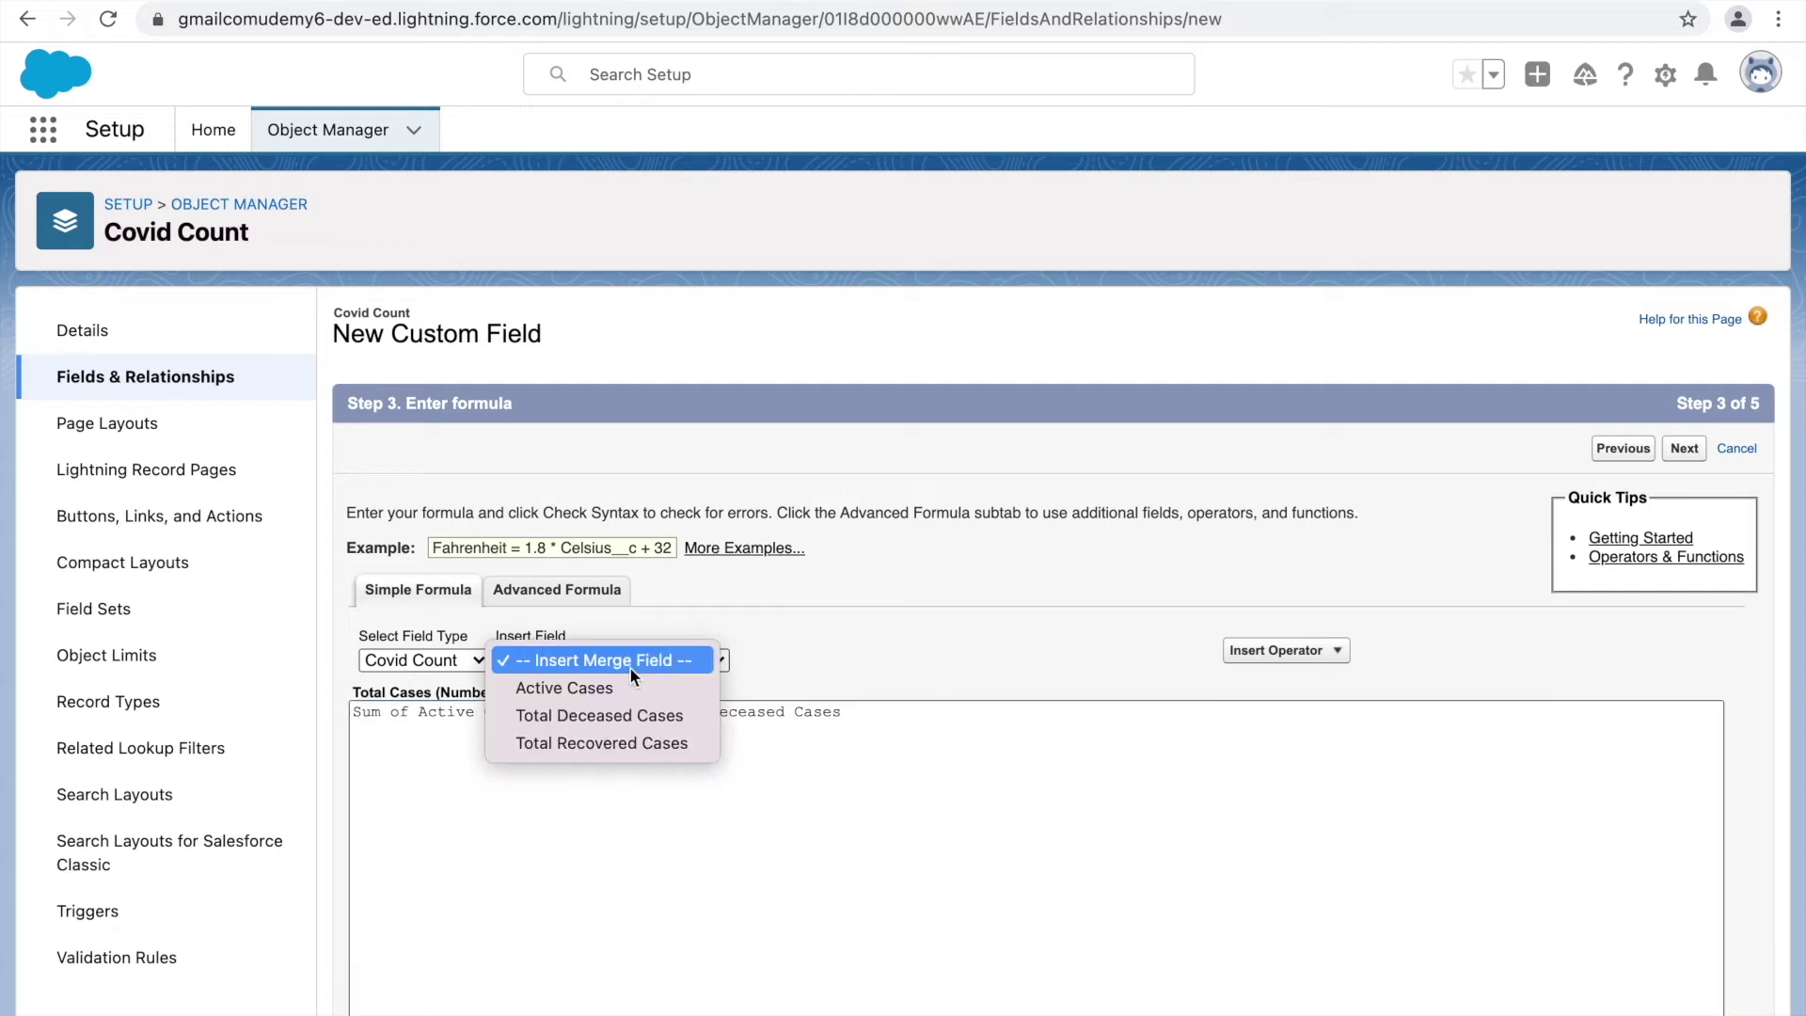
{"action": "left_click", "coordinate": [421, 662]}
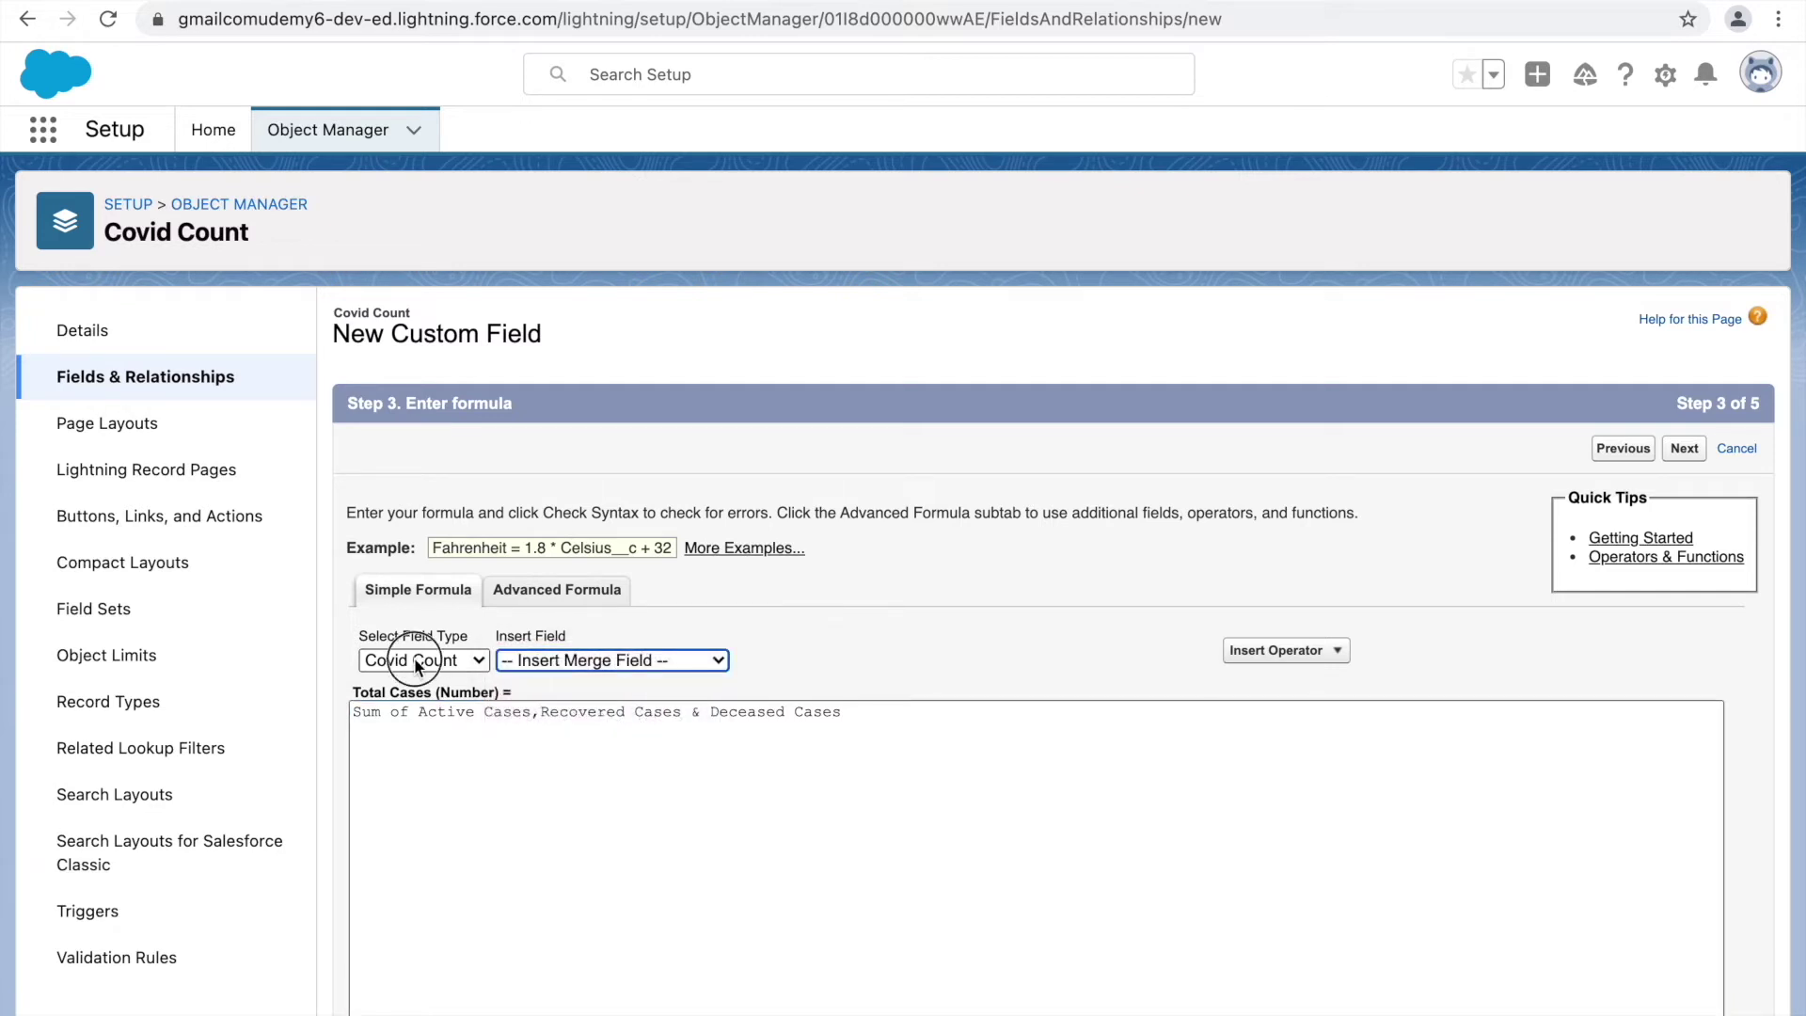
{"action": "left_click", "coordinate": [459, 662]}
{"action": "left_click", "coordinate": [459, 660]}
{"action": "left_click", "coordinate": [595, 660]}
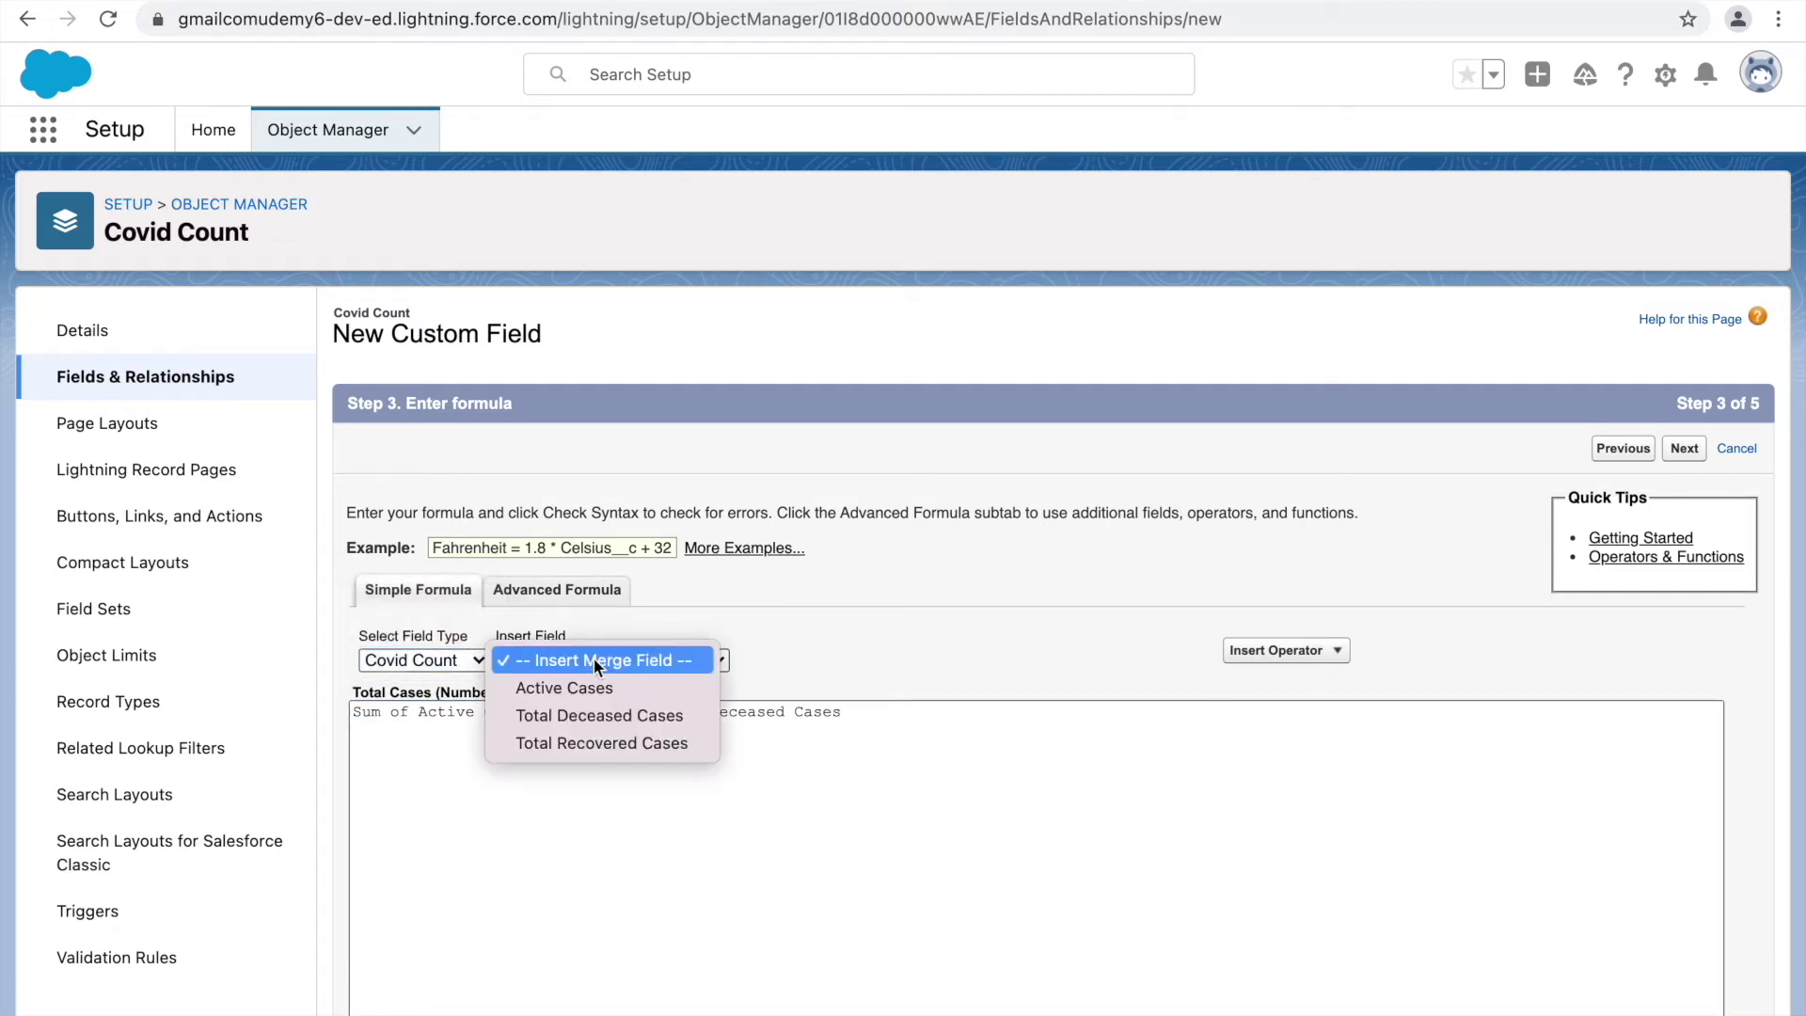
{"action": "left_click", "coordinate": [770, 754]}
{"action": "left_click", "coordinate": [641, 666]}
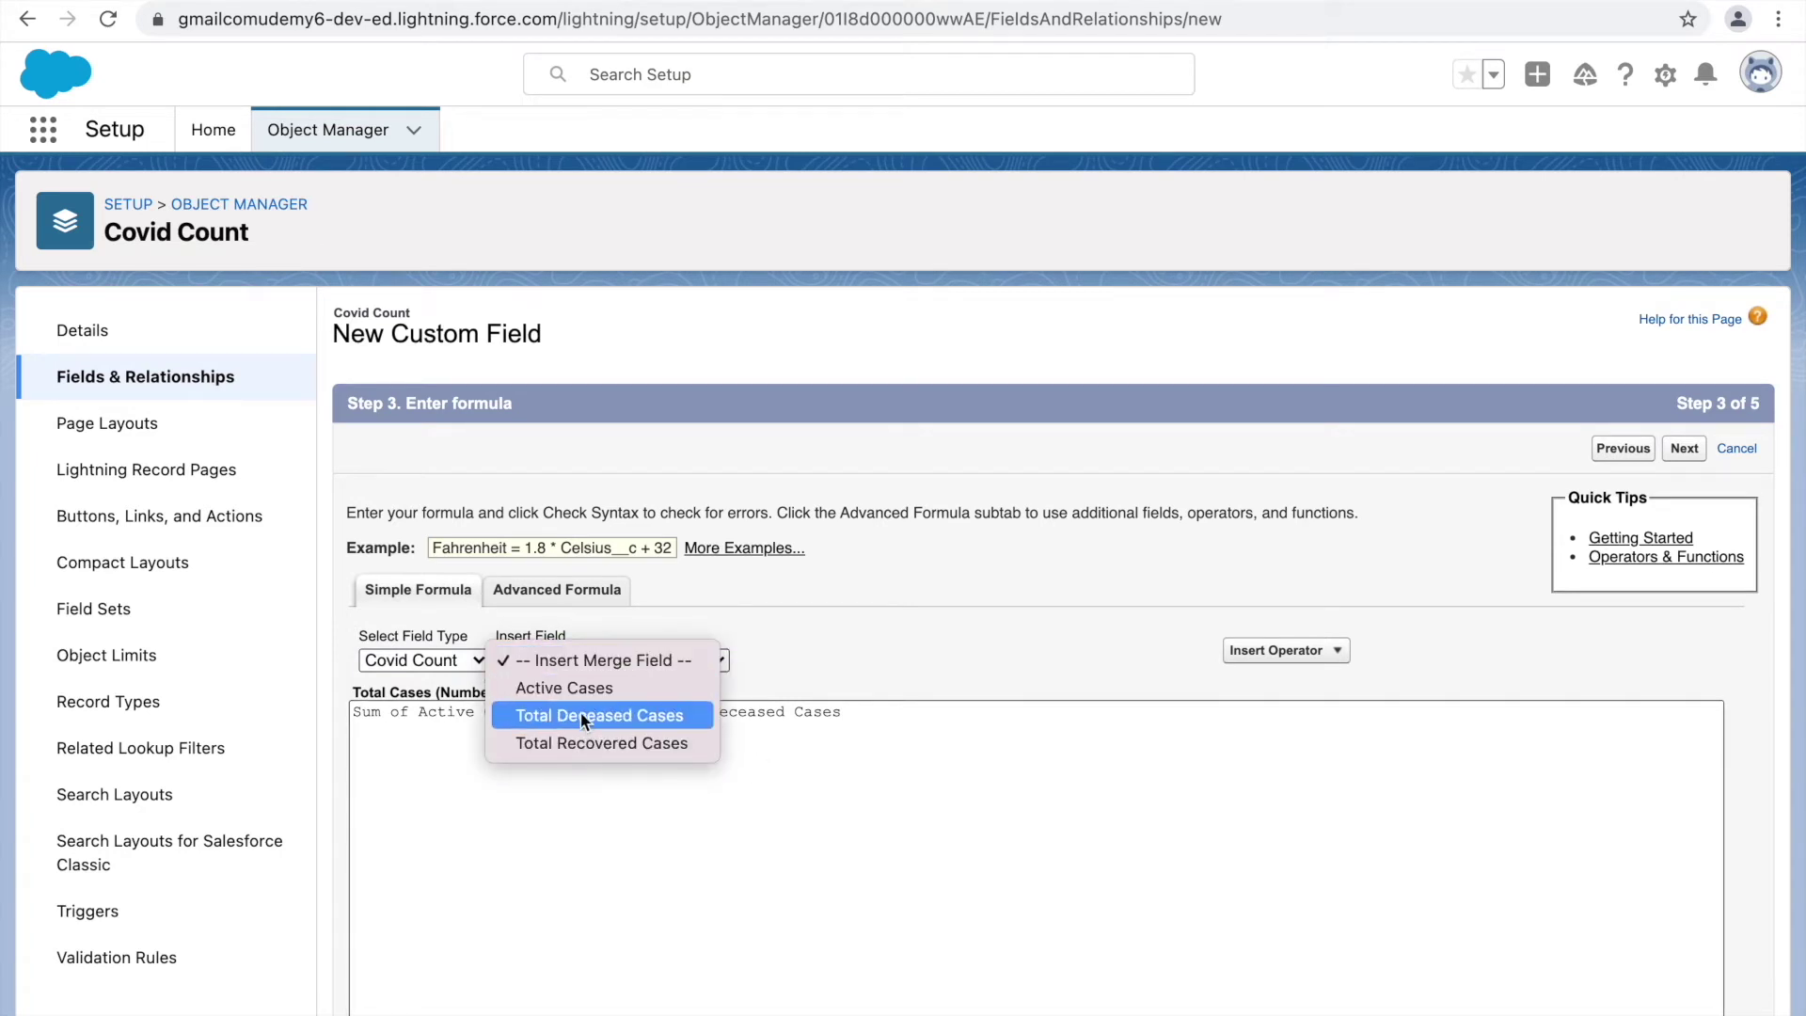
{"action": "left_click", "coordinate": [805, 752]}
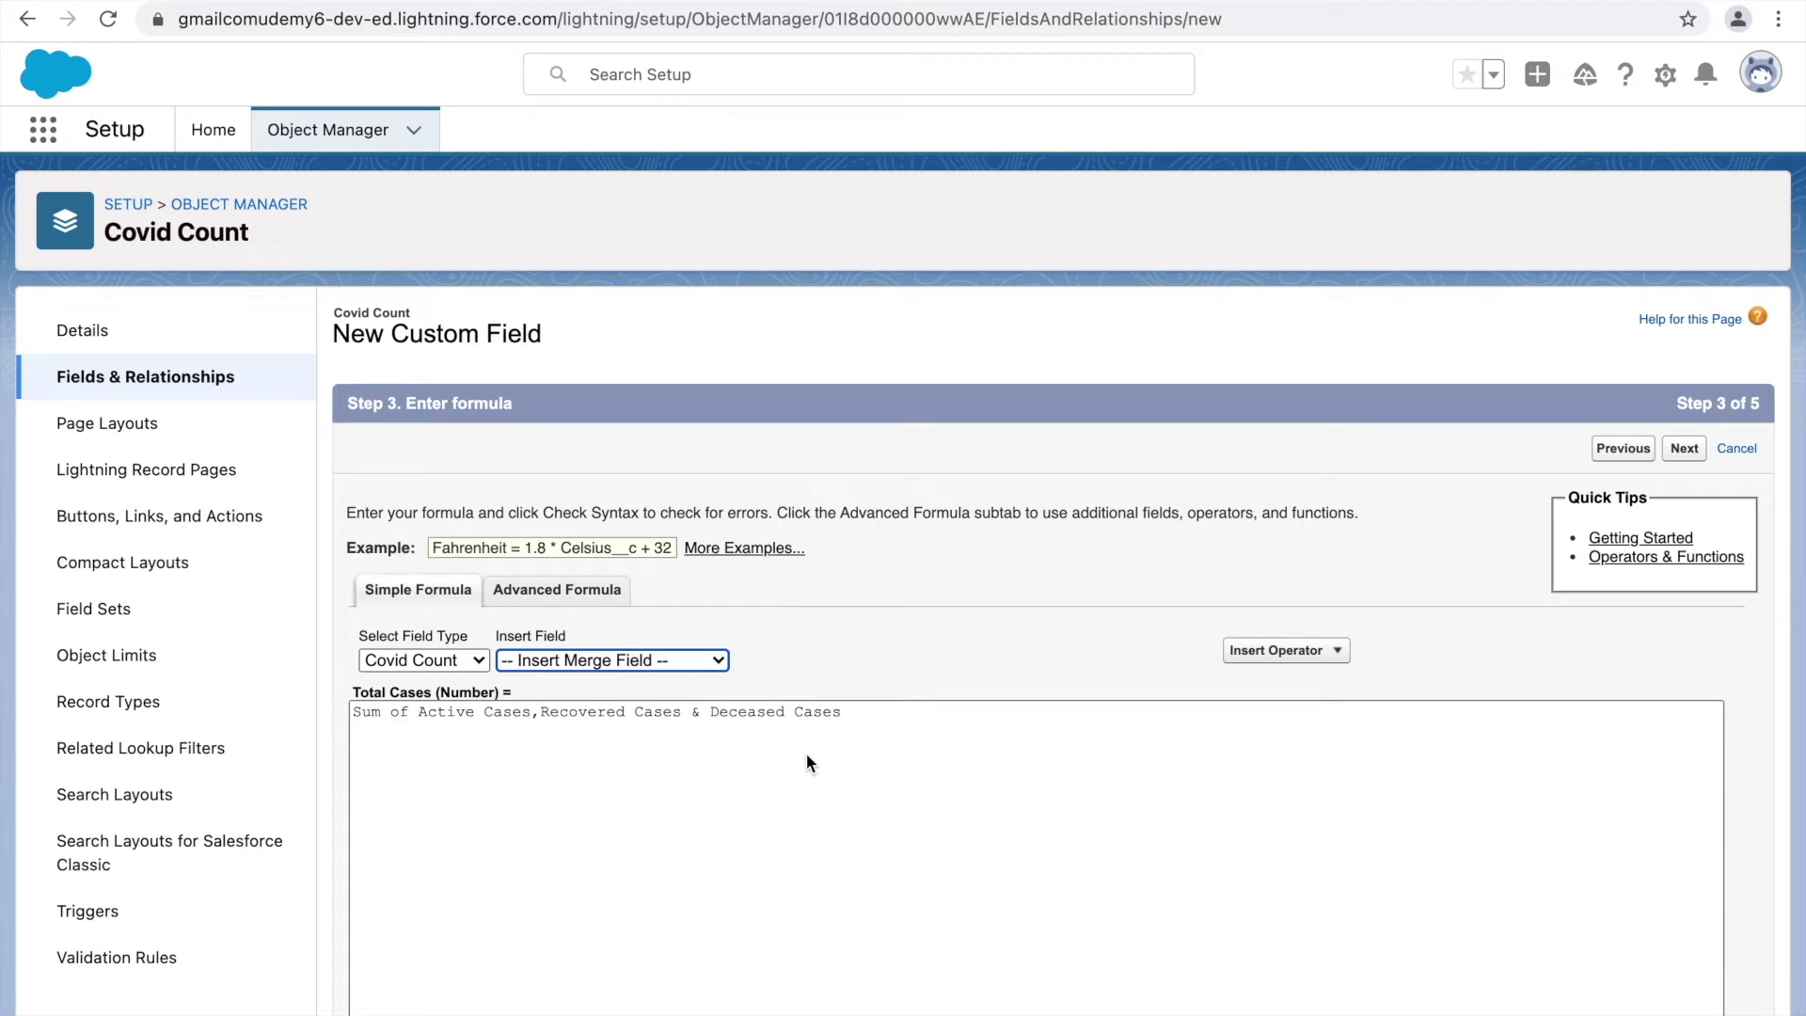
{"action": "left_click", "coordinate": [855, 740]}
{"action": "key", "text": "ctrl+a"}
{"action": "key", "text": "BackSpace"}
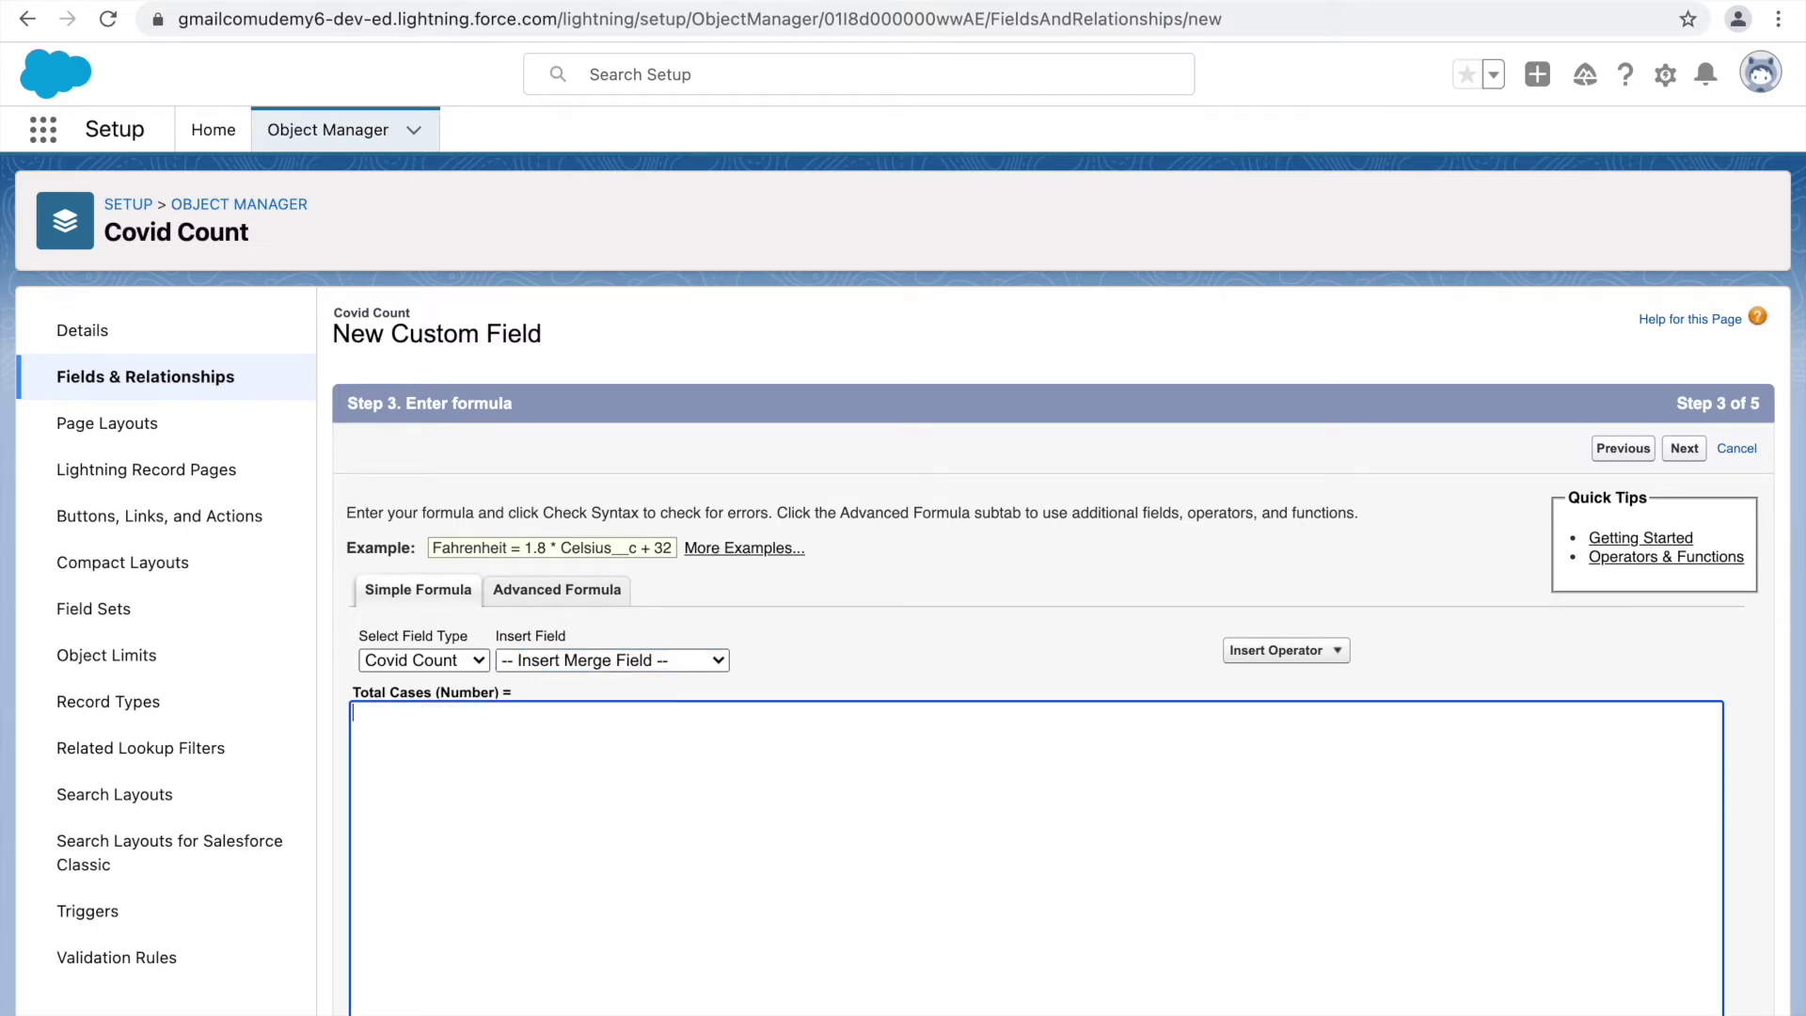
Step: Build the Total Cases formula from the merge fields as Active_Cases__c + Total_Deceased_Cases__c
{"action": "left_click", "coordinate": [646, 662]}
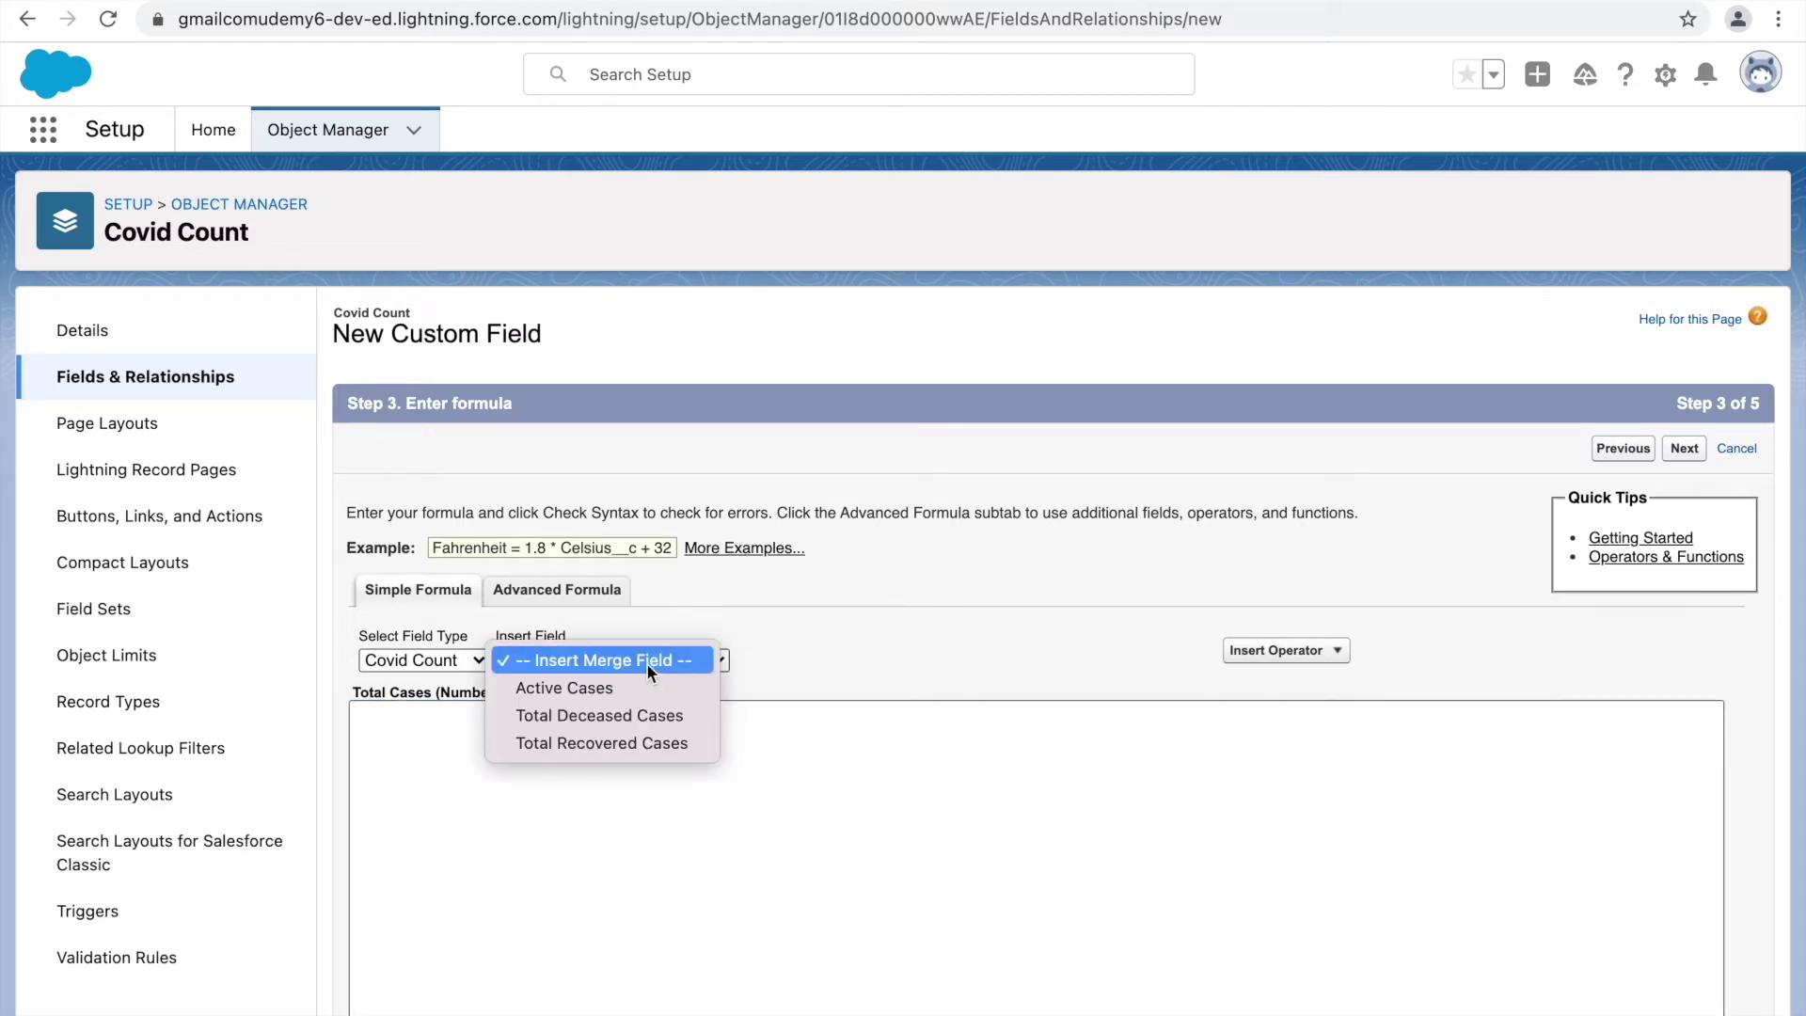
{"action": "left_click", "coordinate": [576, 696]}
{"action": "type", "text": "+"}
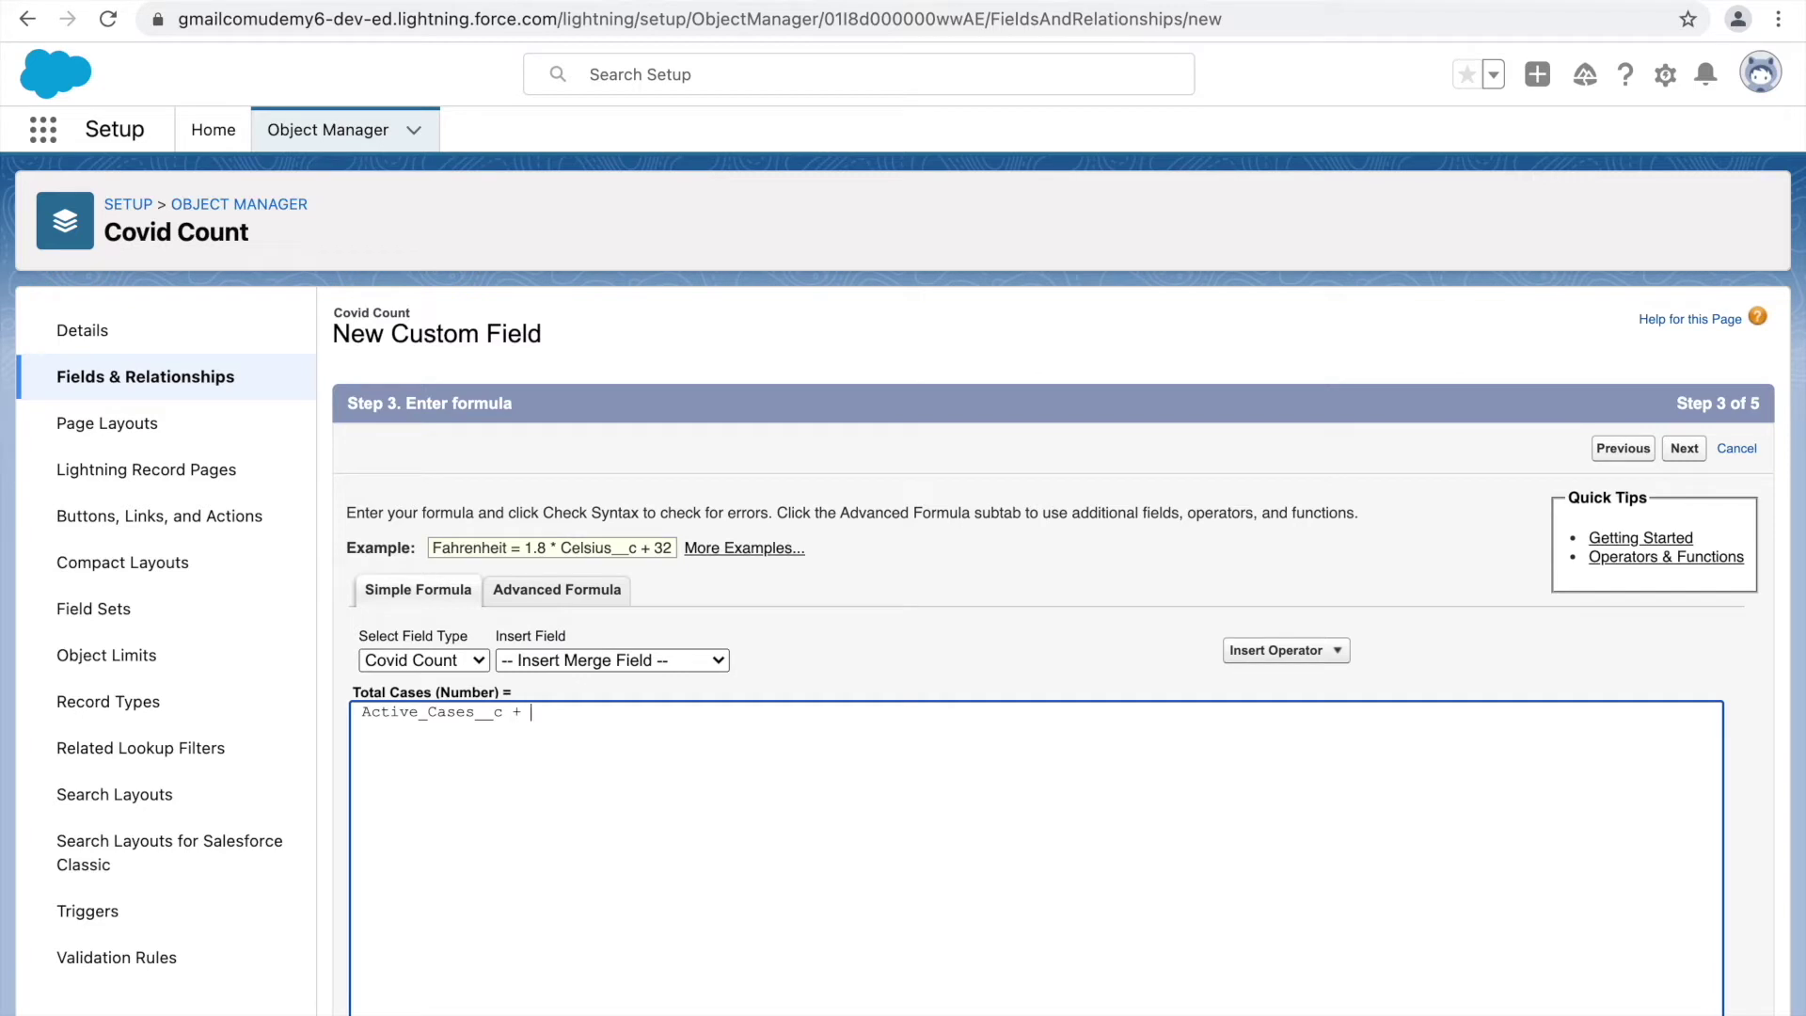
{"action": "left_click", "coordinate": [606, 669]}
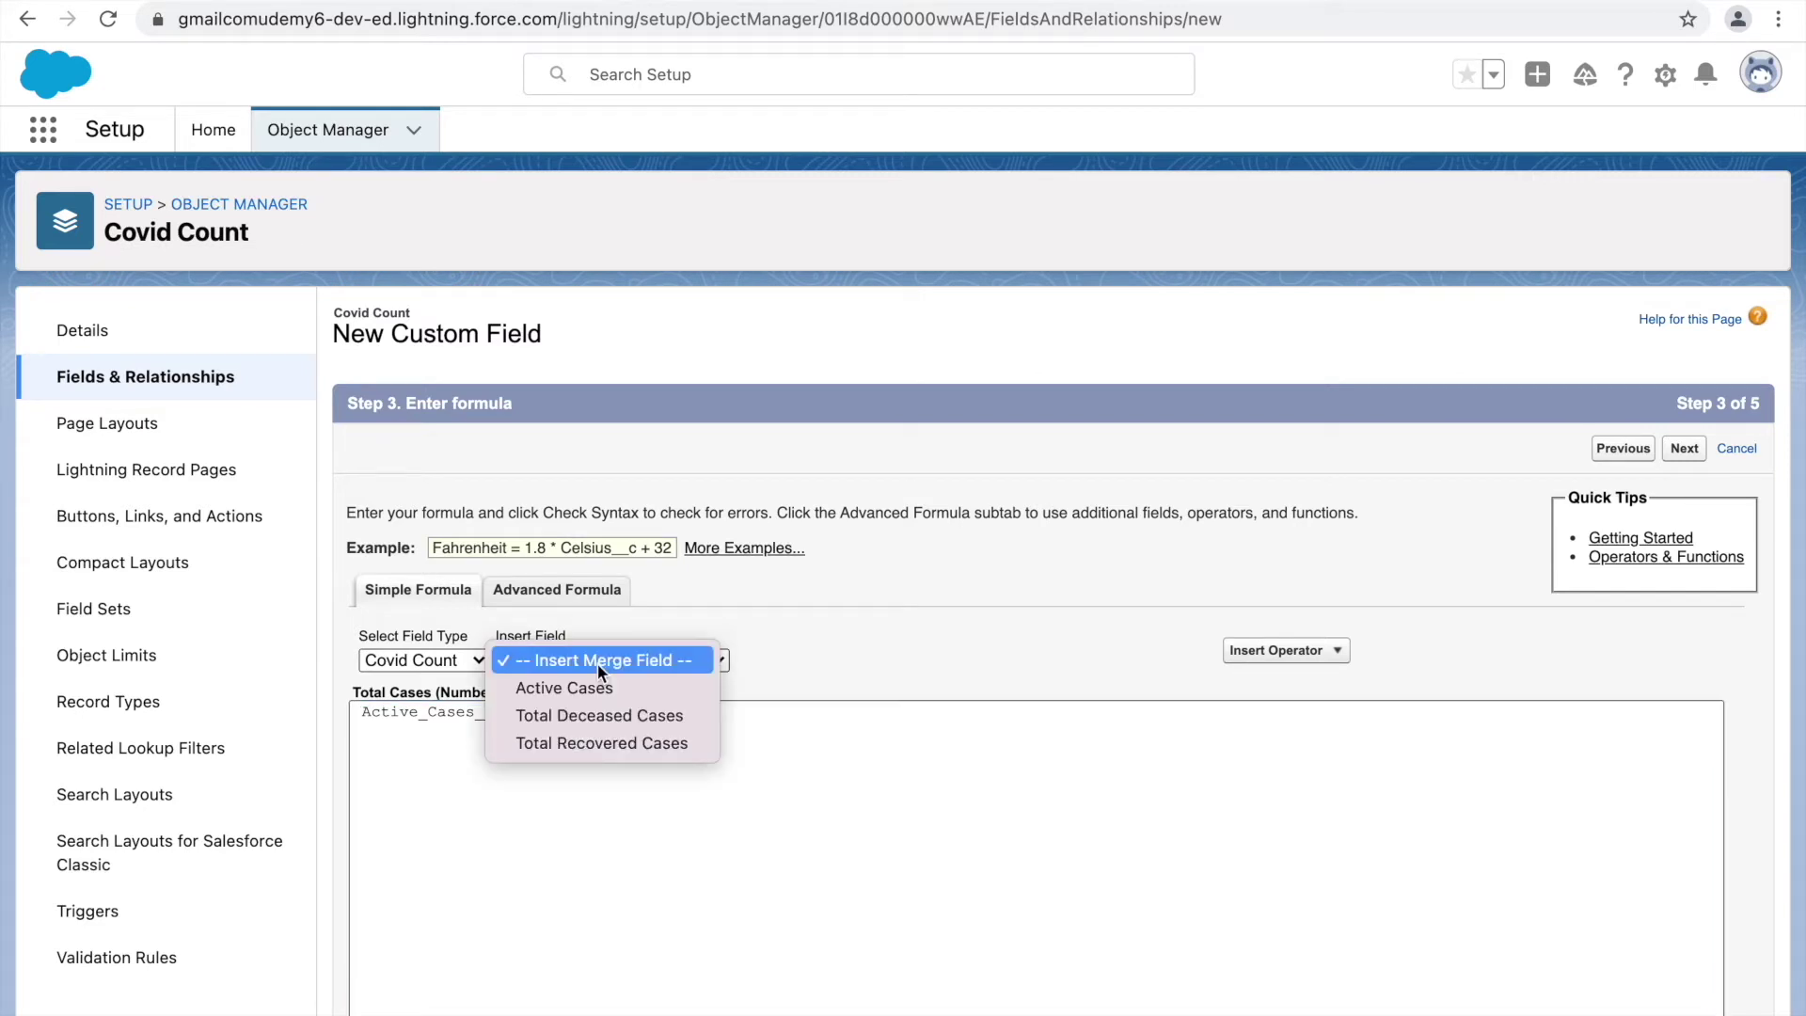
{"action": "left_click", "coordinate": [583, 714]}
{"action": "left_click", "coordinate": [527, 712]}
{"action": "key", "text": "BackSpace"}
{"action": "left_click", "coordinate": [805, 725]}
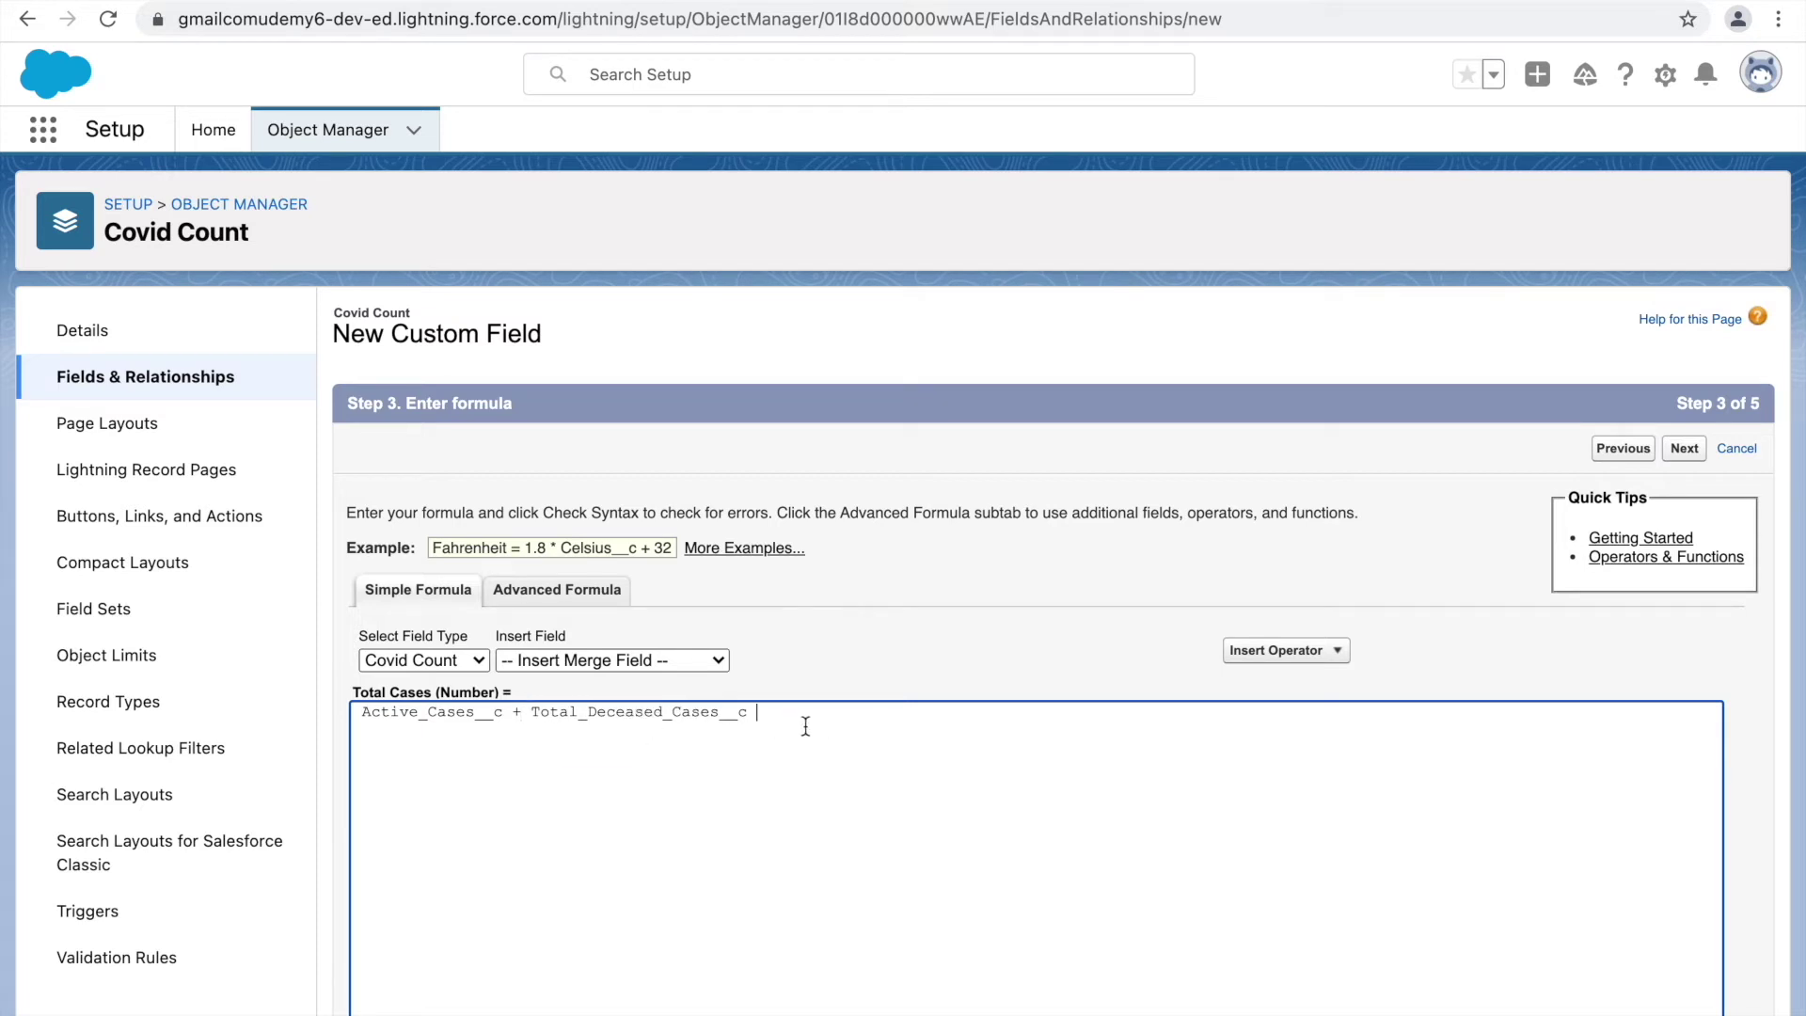
Step: Extend the Total Cases formula with an Add operator and the Total_Recovered_Cases__c merge field
{"action": "left_click", "coordinate": [1317, 656]}
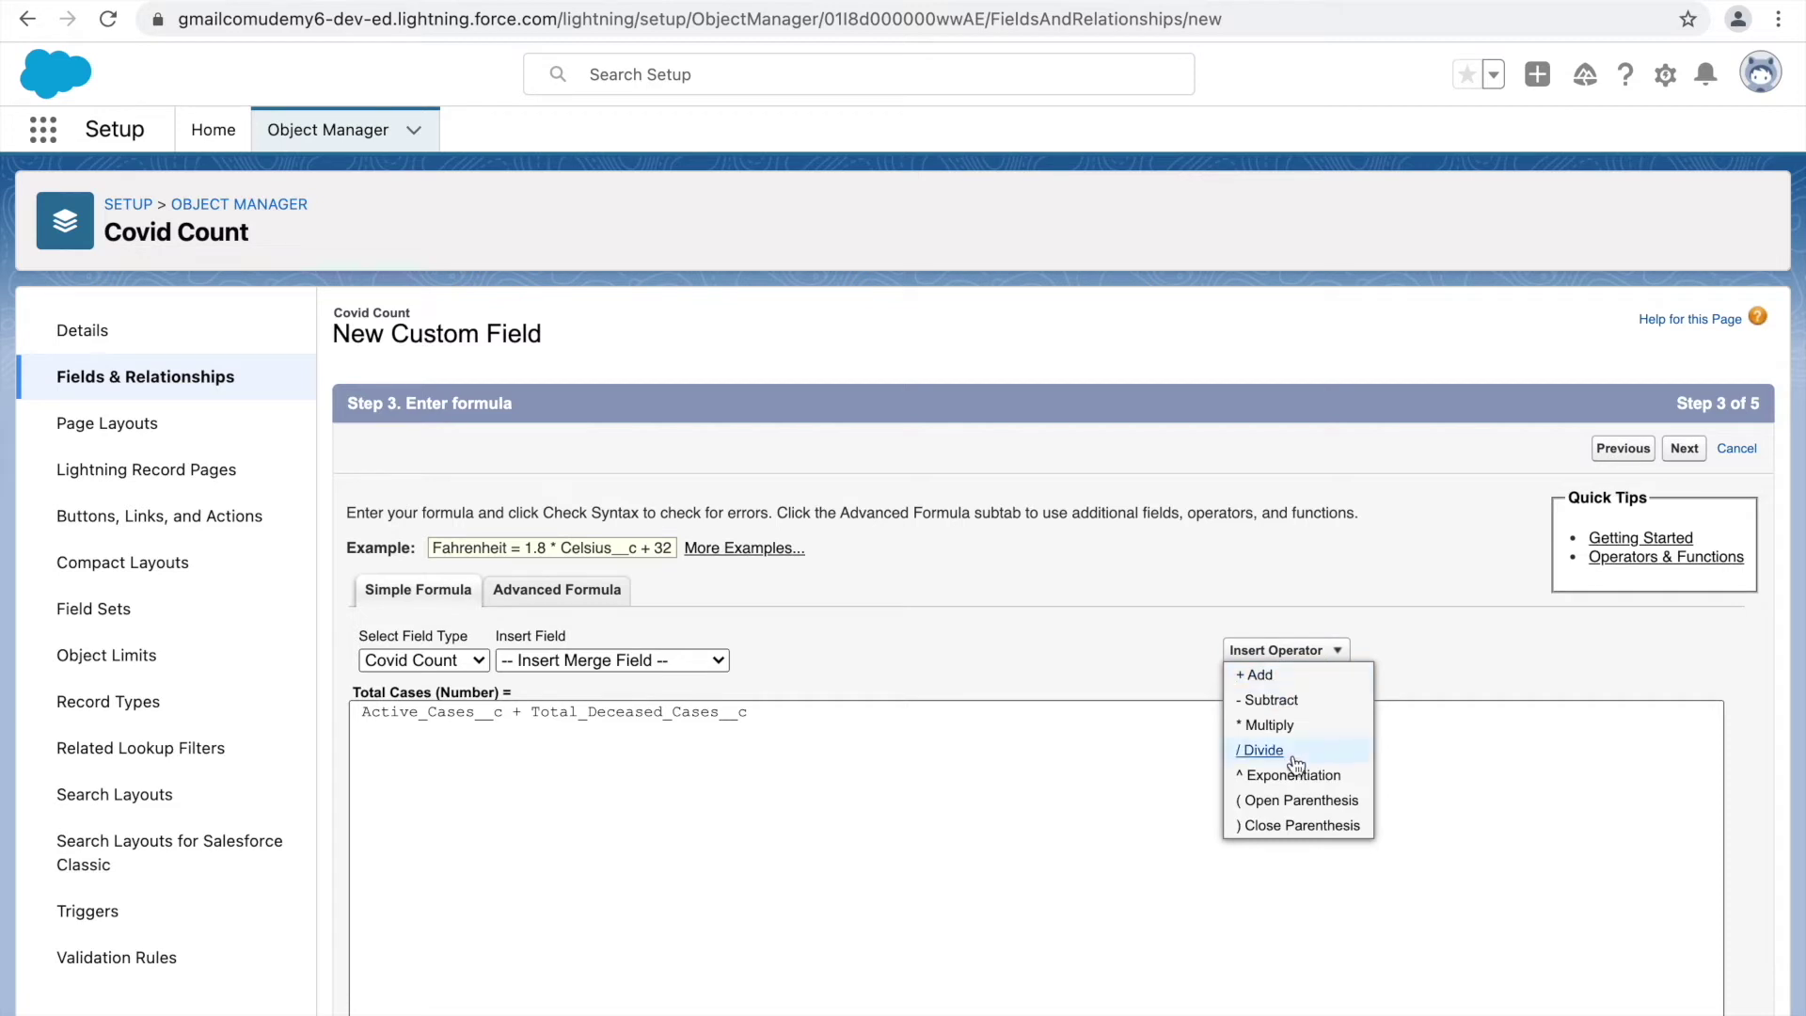
{"action": "left_click", "coordinate": [1254, 675]}
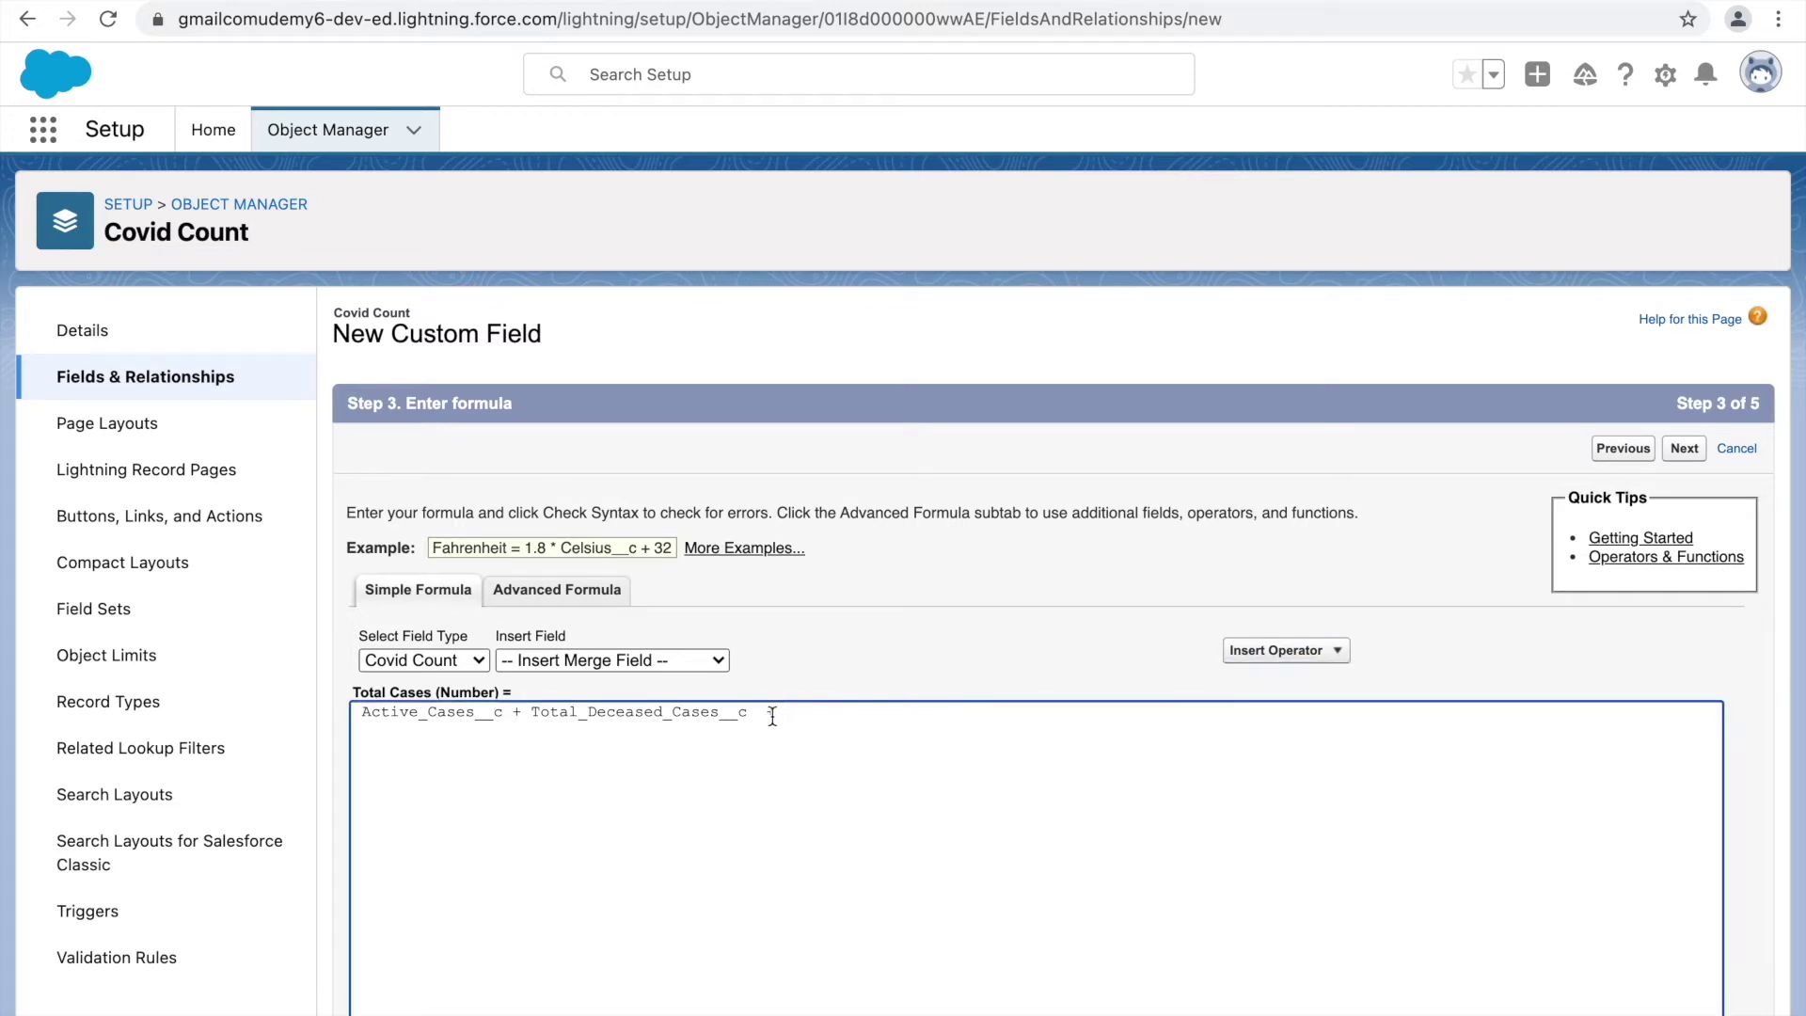
{"action": "key", "text": "Left"}
{"action": "key", "text": "Left"}
{"action": "key", "text": "Left"}
{"action": "left_click", "coordinate": [602, 662]}
{"action": "left_click", "coordinate": [577, 743]}
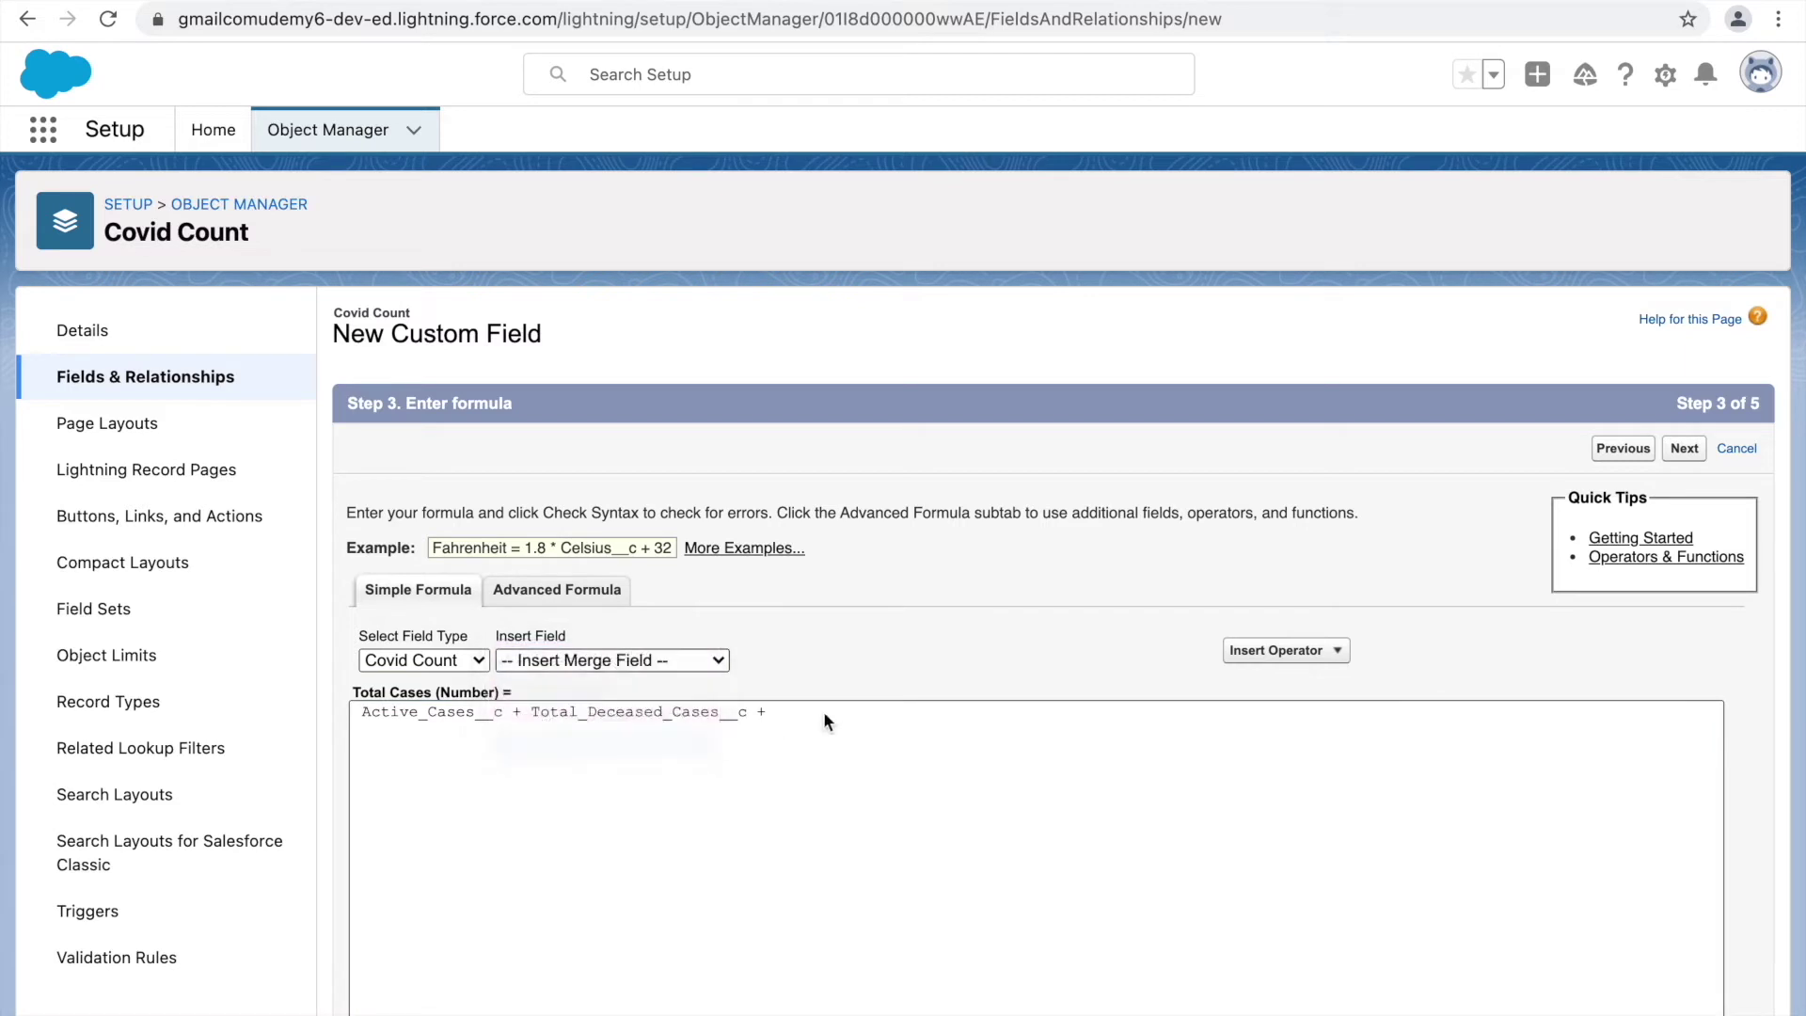
Step: Check the syntax of the Total Cases formula and review the result
{"action": "scroll", "coordinate": [1054, 766], "scroll_direction": "down", "scroll_amount": 5}
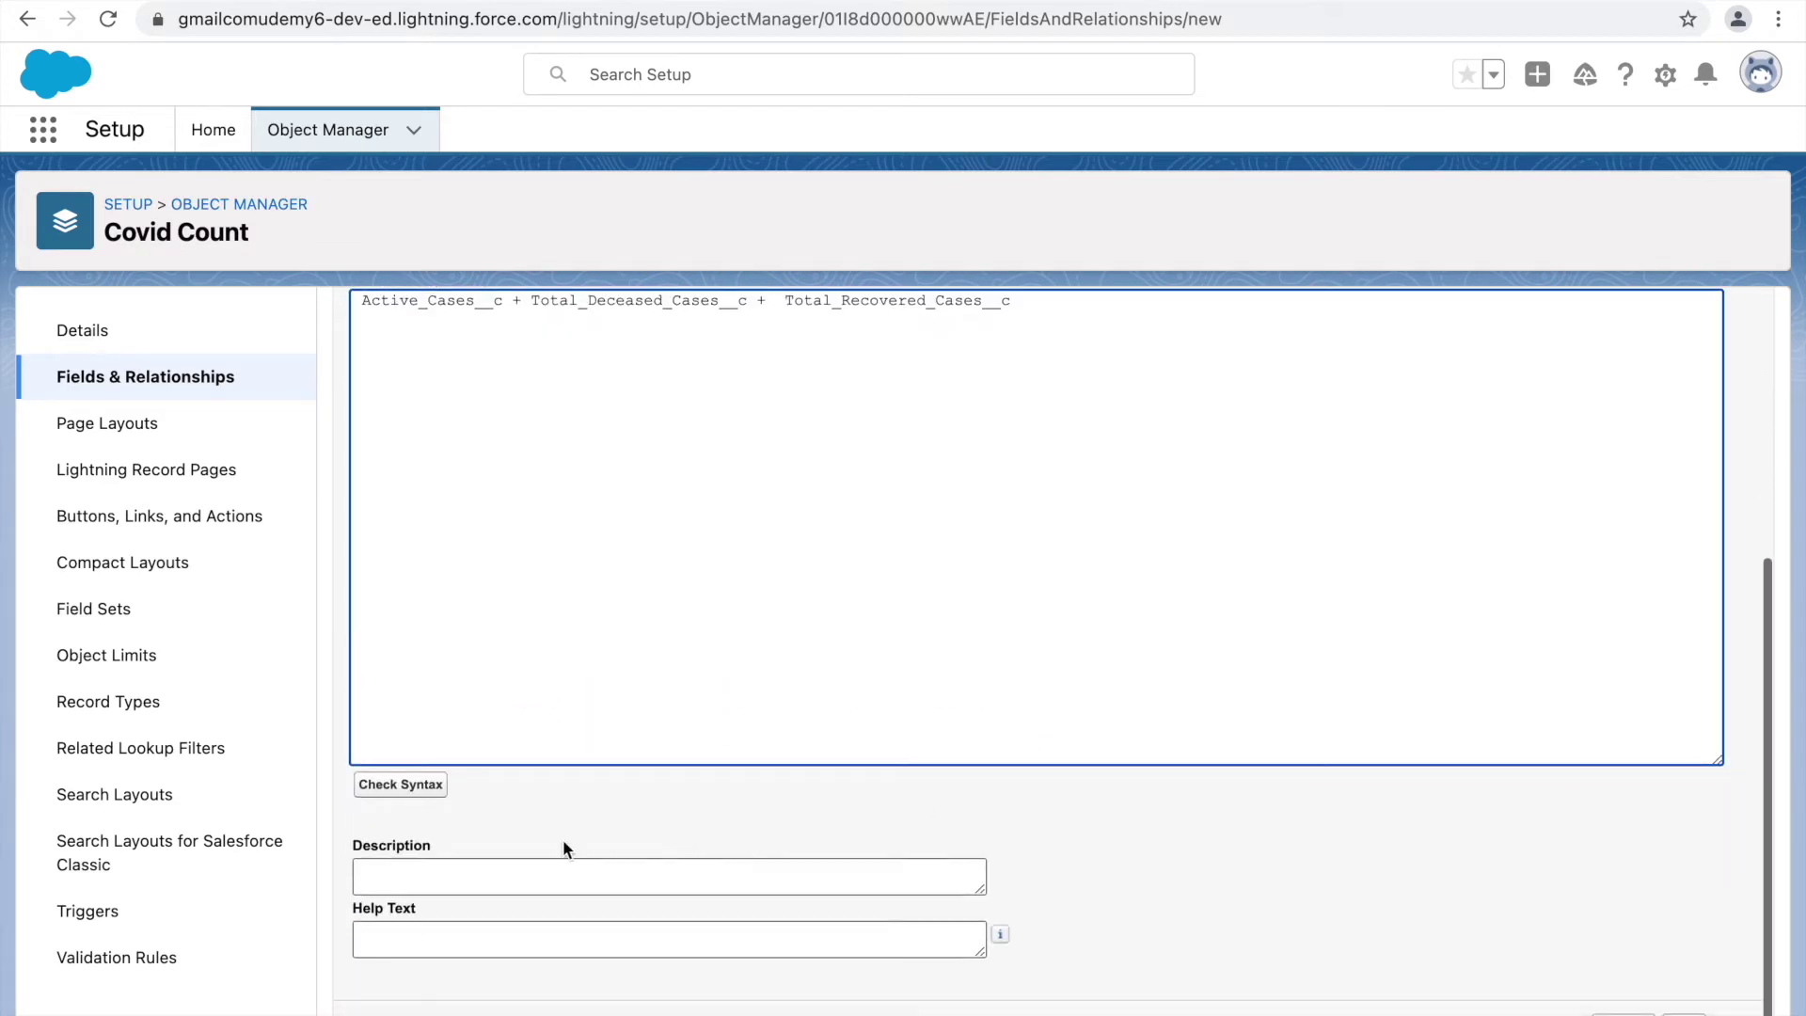
{"action": "scroll", "coordinate": [612, 617], "scroll_direction": "up", "scroll_amount": 1}
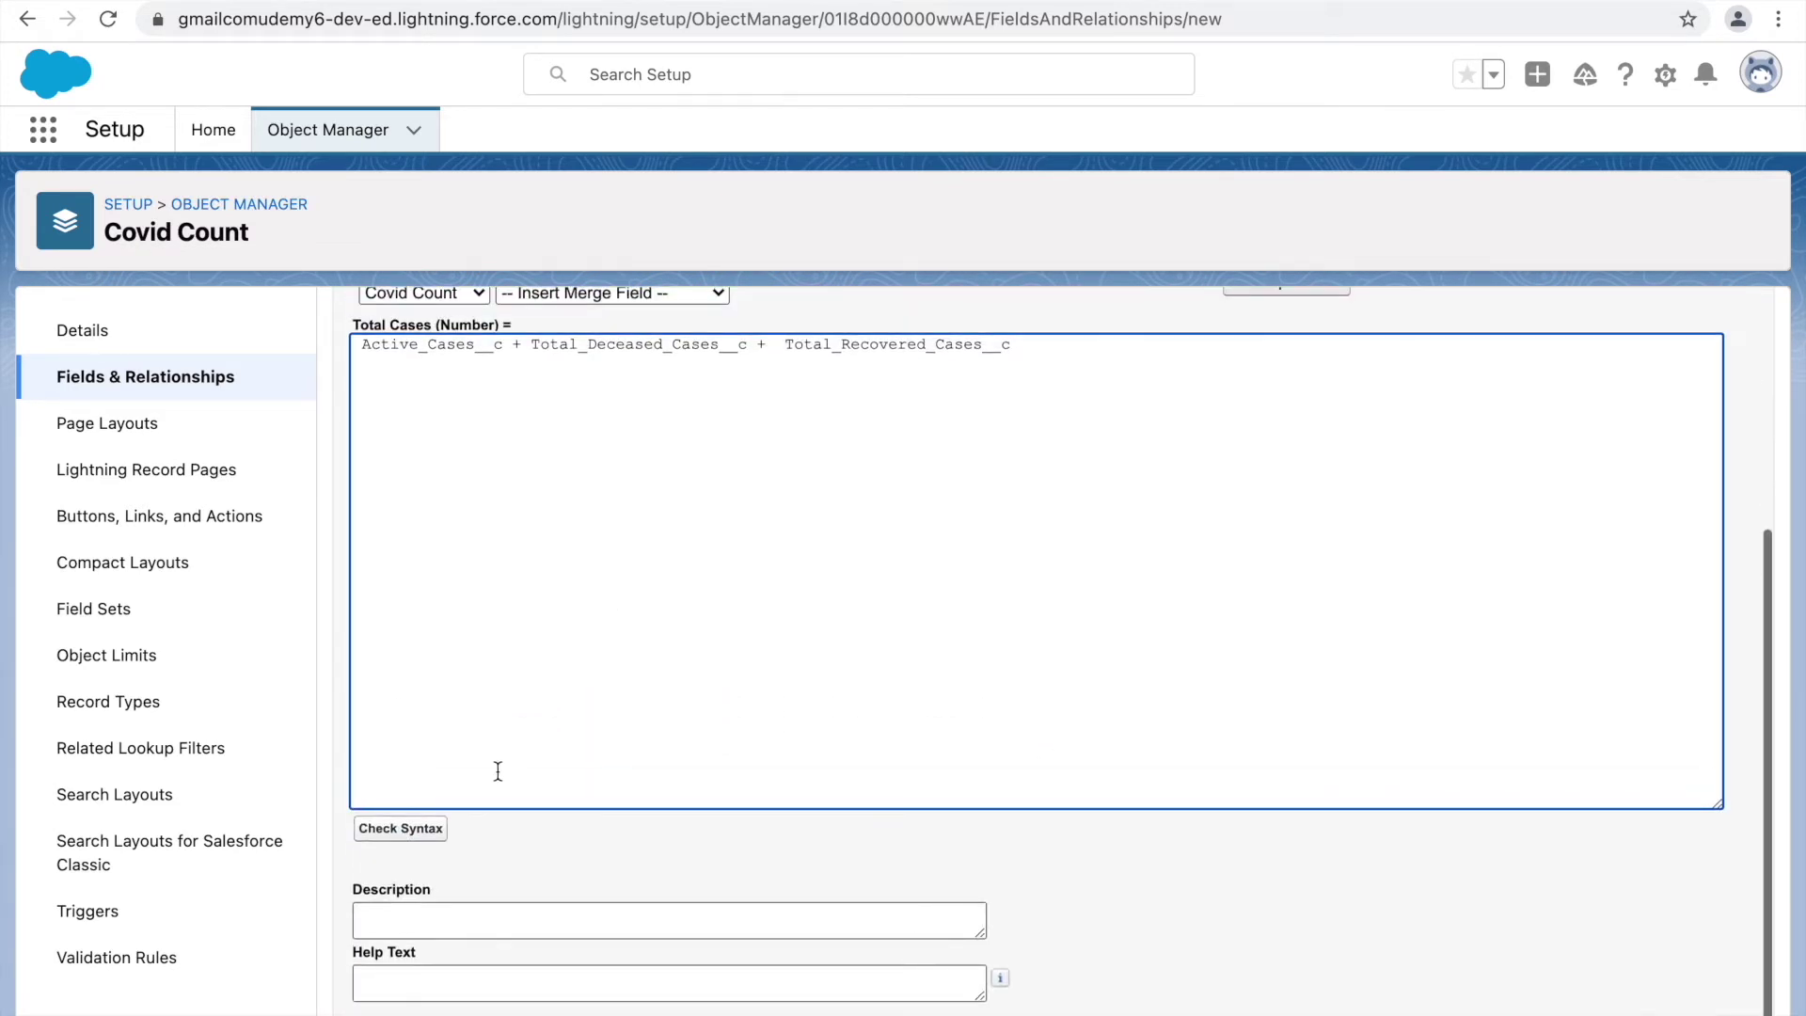
{"action": "left_click", "coordinate": [407, 829]}
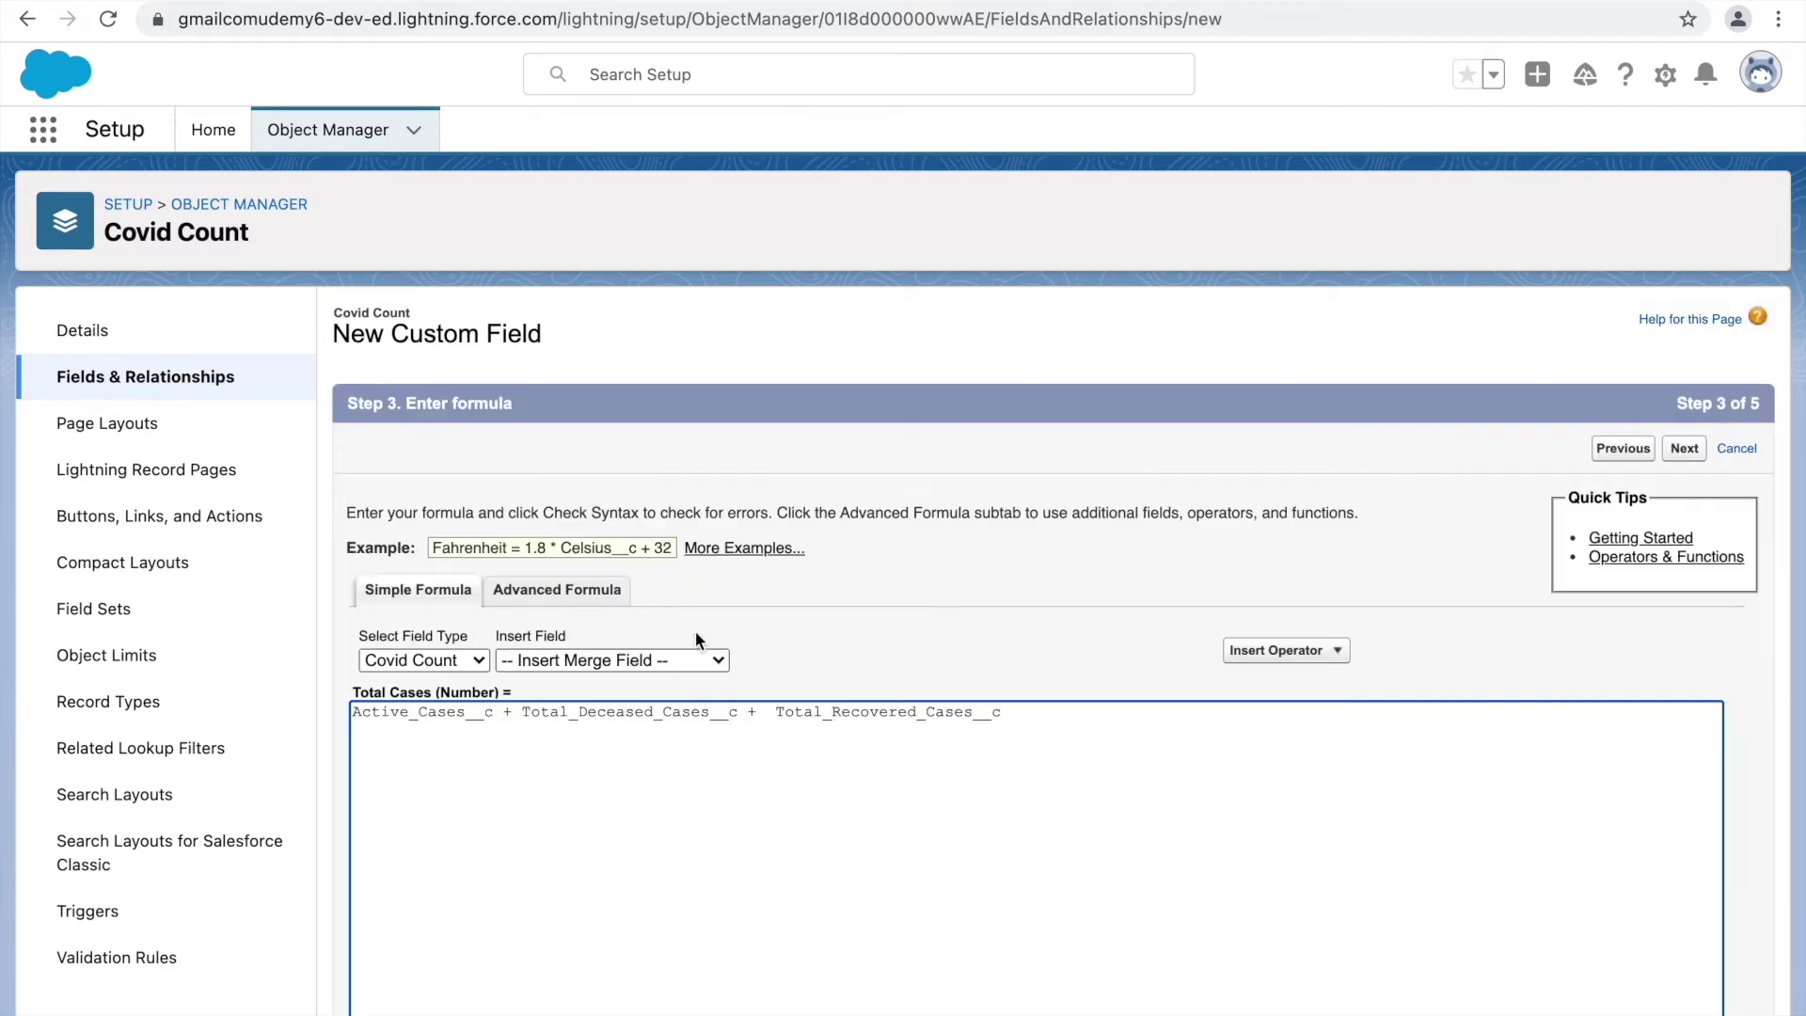
{"action": "scroll", "coordinate": [621, 705], "scroll_direction": "down", "scroll_amount": 4}
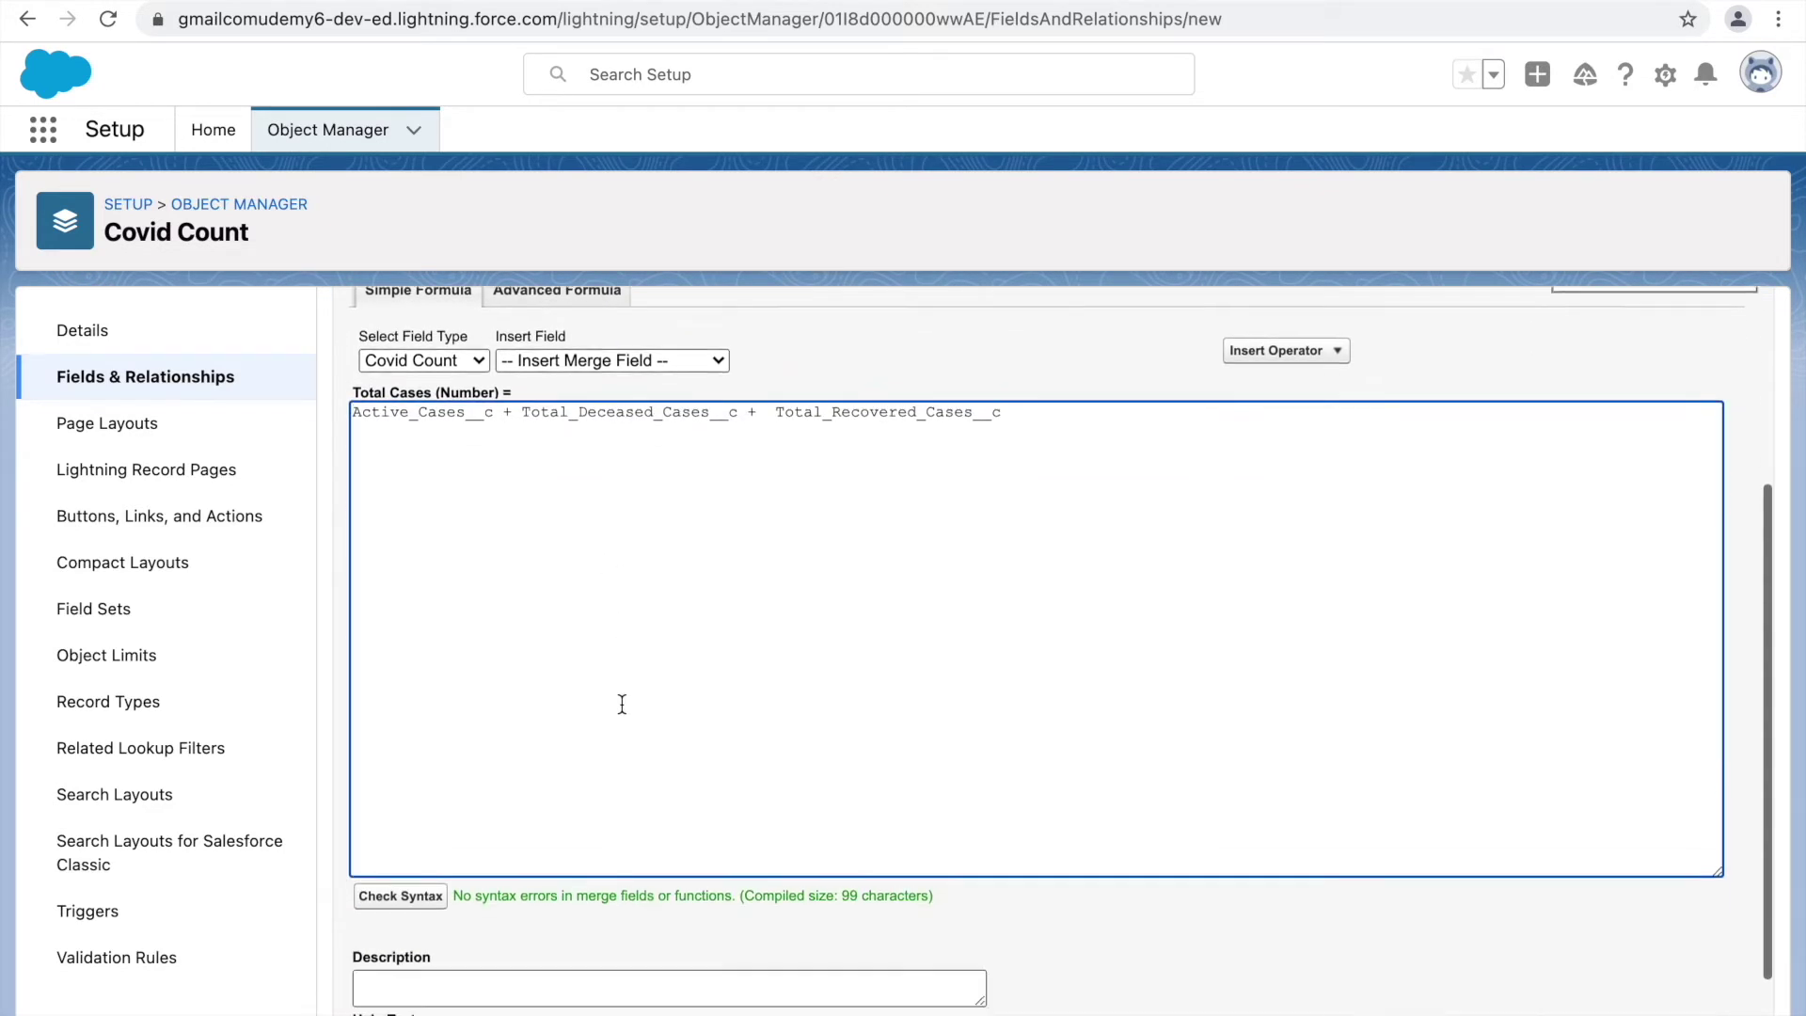
{"action": "left_click", "coordinate": [475, 901]}
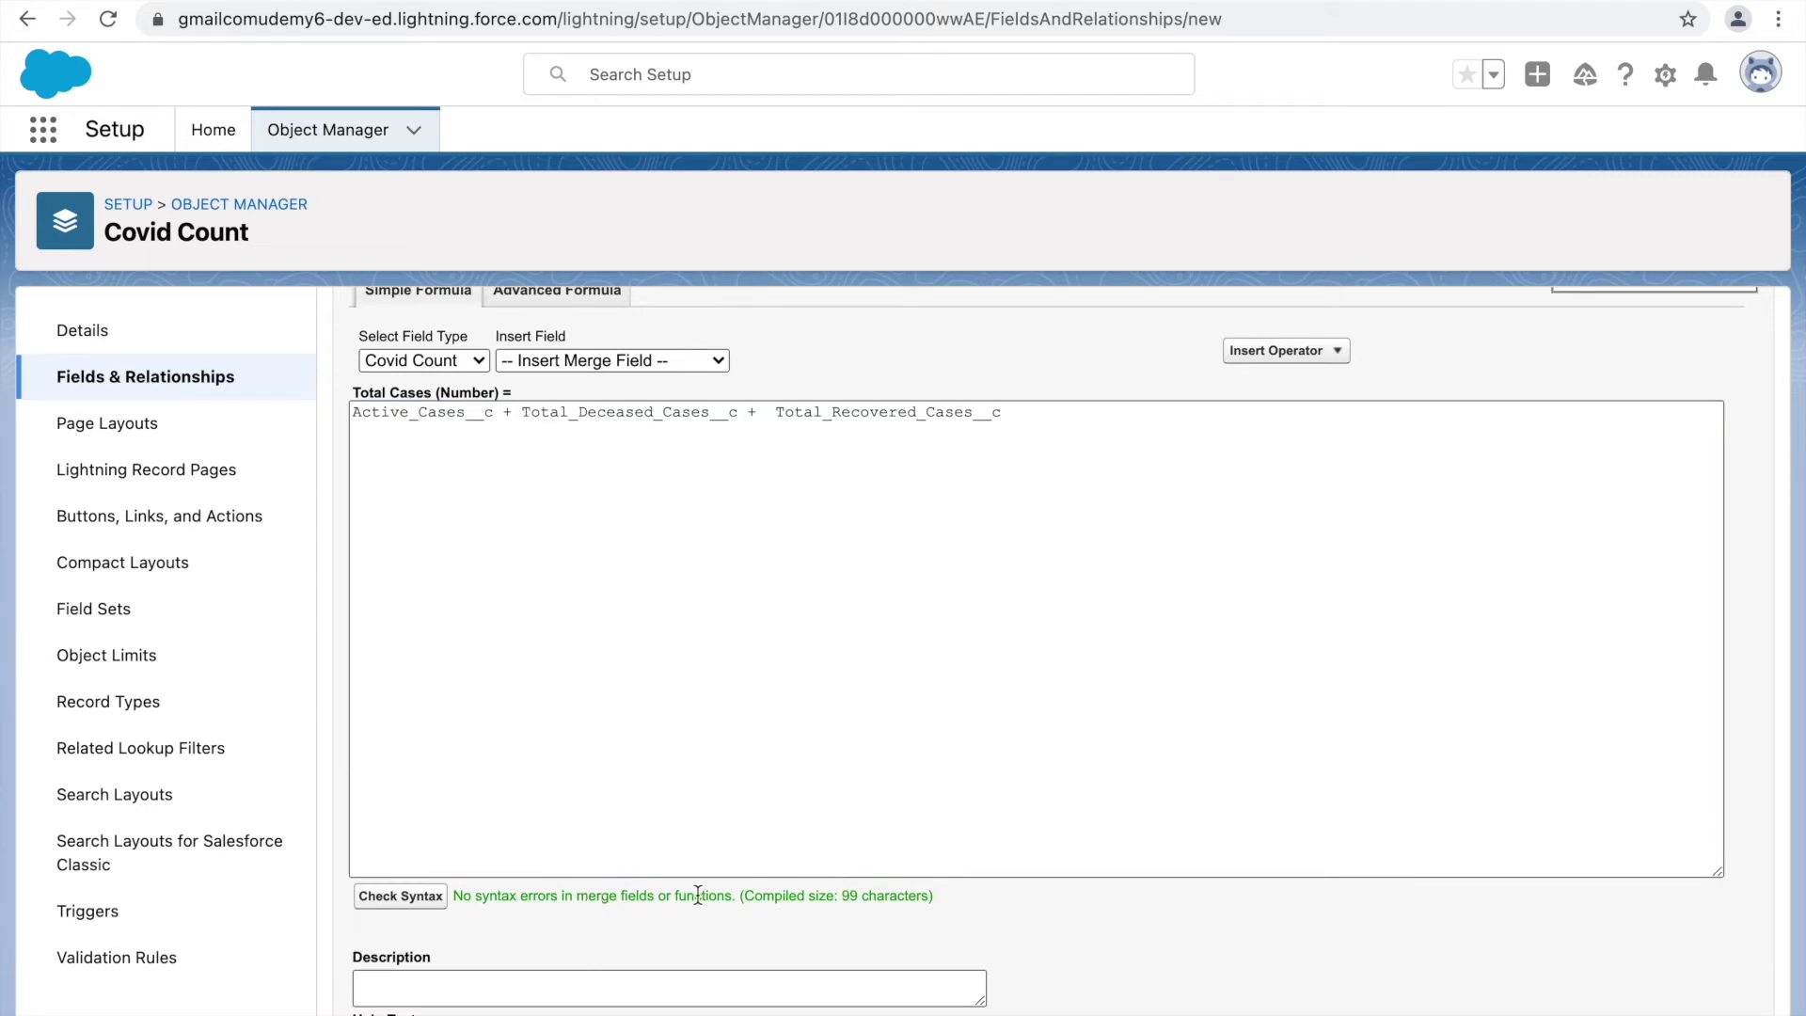
{"action": "scroll", "coordinate": [921, 673], "scroll_direction": "up", "scroll_amount": 2}
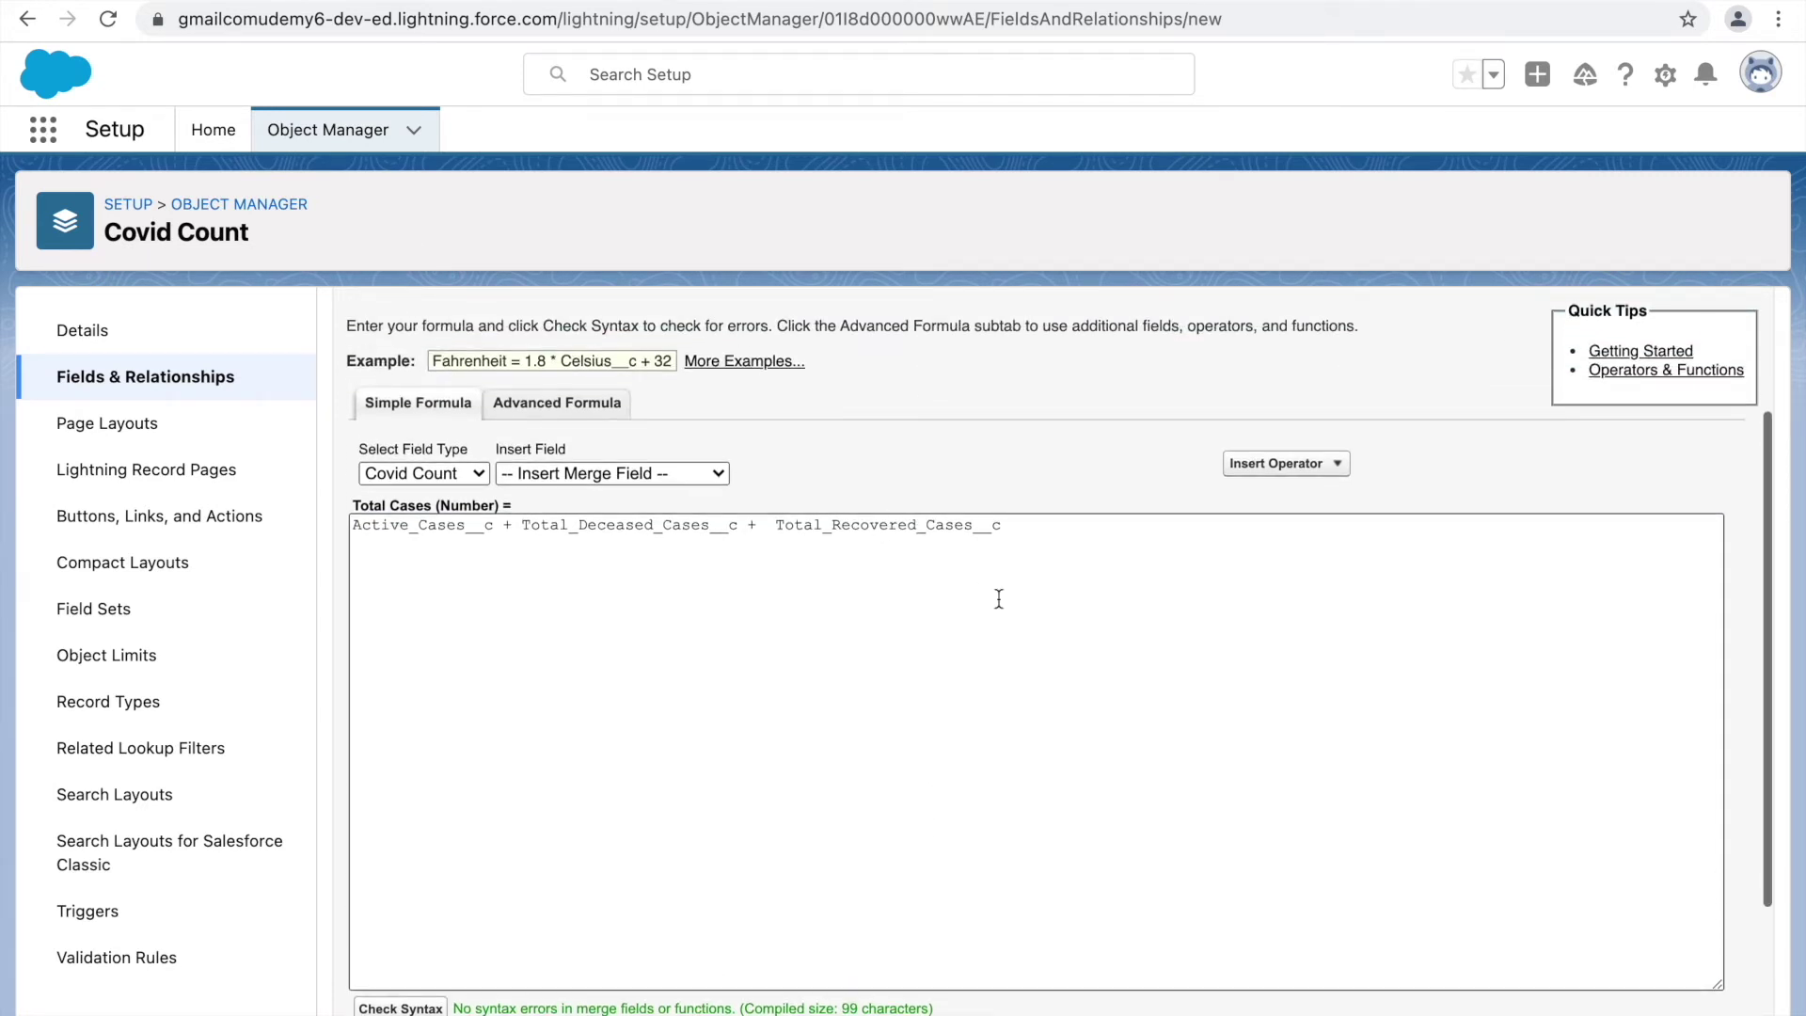
Step: Continue to the field-level security of Total Cases and clear its visibility for all profiles
{"action": "scroll", "coordinate": [1002, 621], "scroll_direction": "down", "scroll_amount": 3}
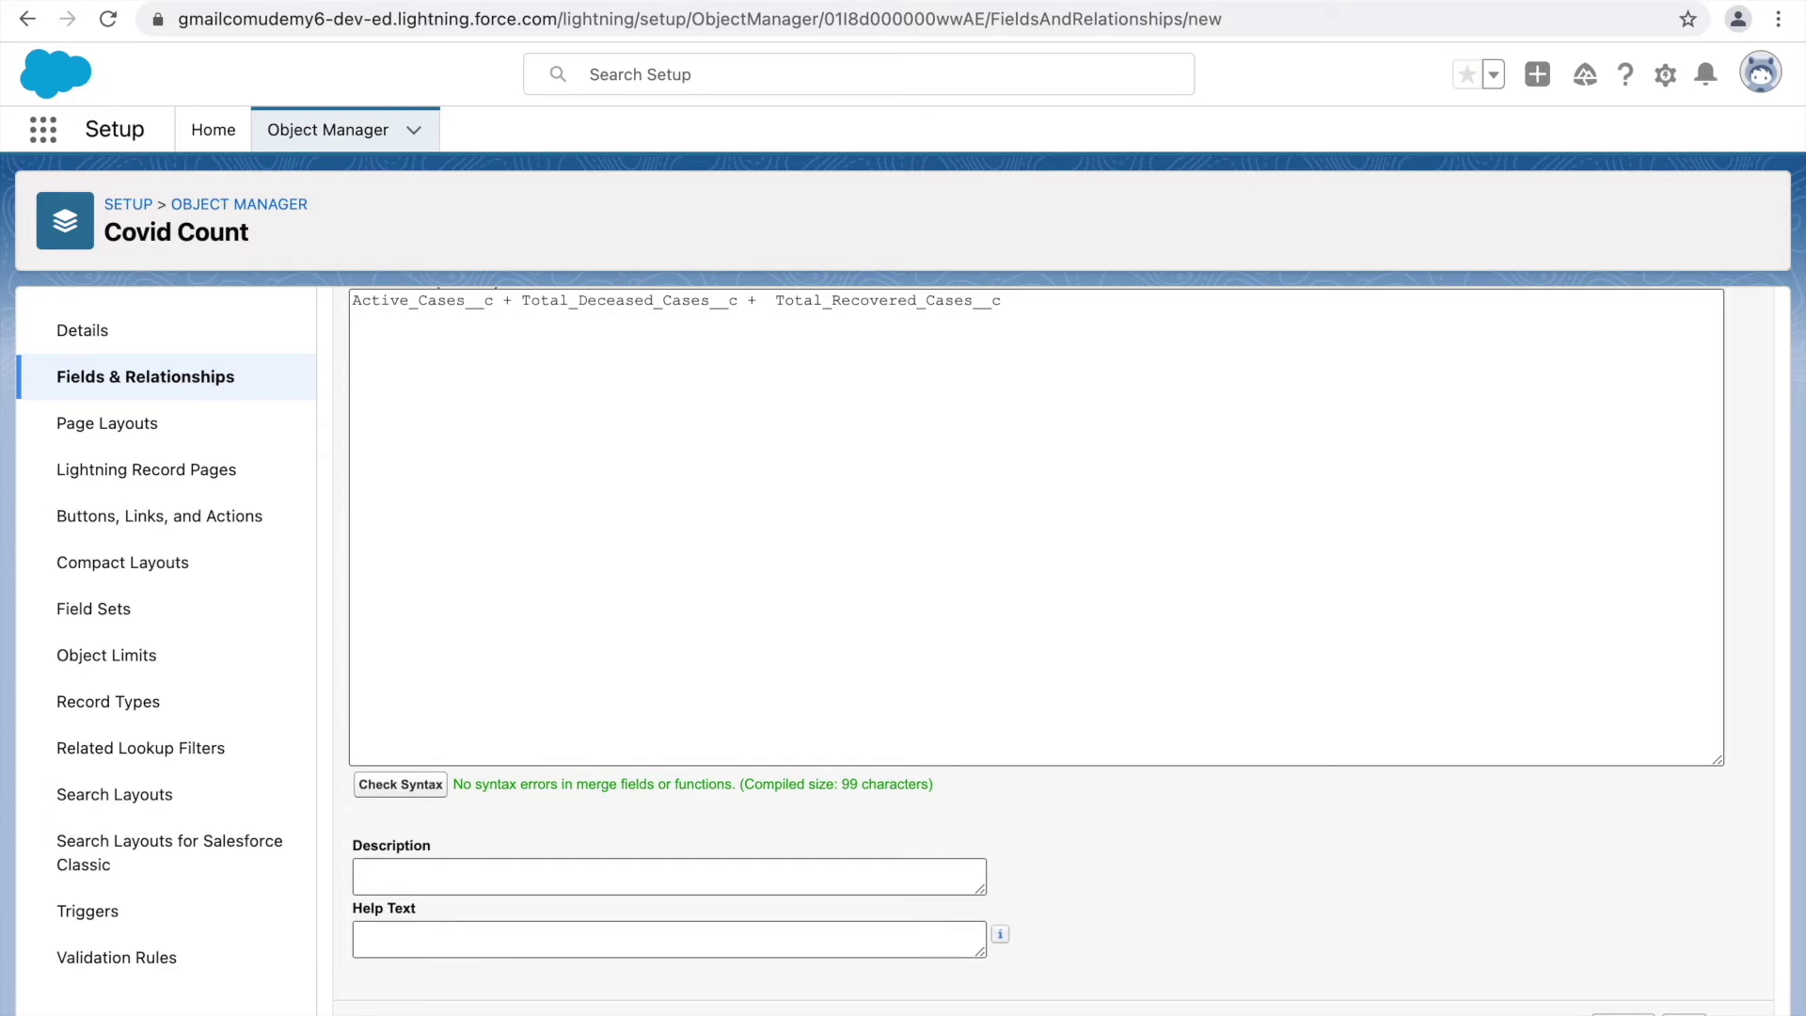
{"action": "left_click", "coordinate": [1684, 1013]}
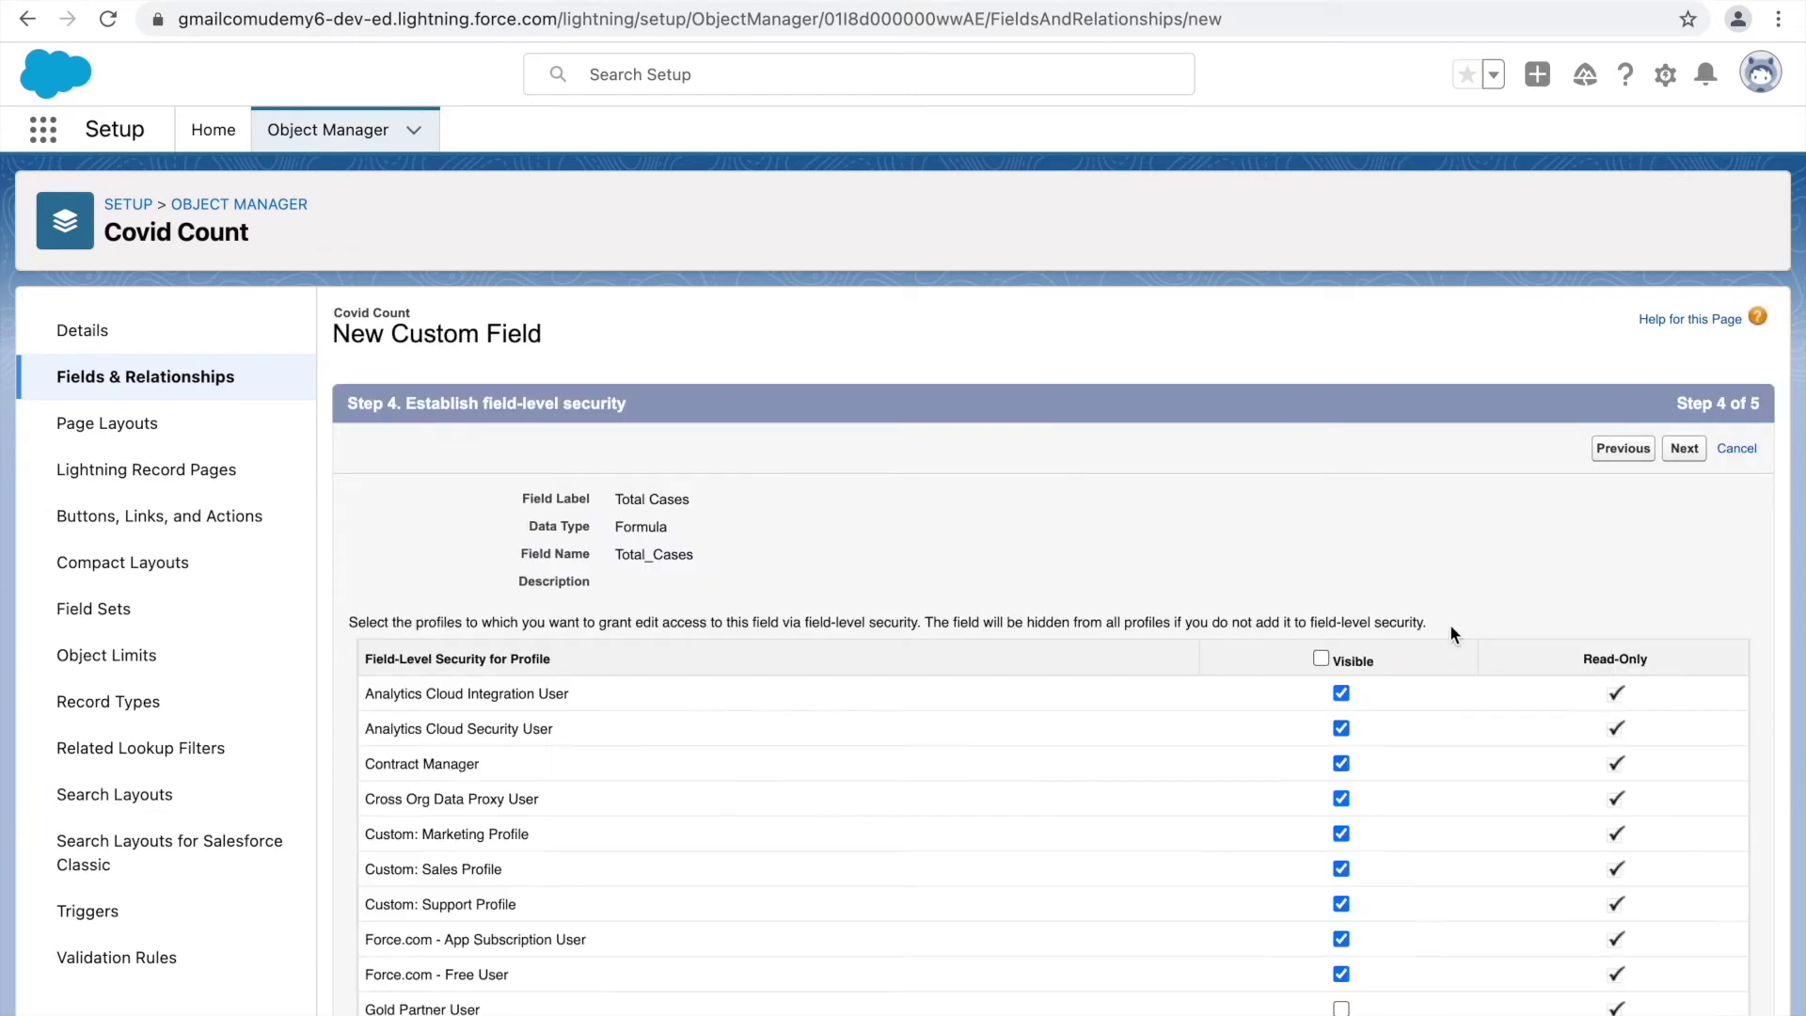
{"action": "scroll", "coordinate": [886, 687], "scroll_direction": "down", "scroll_amount": 3}
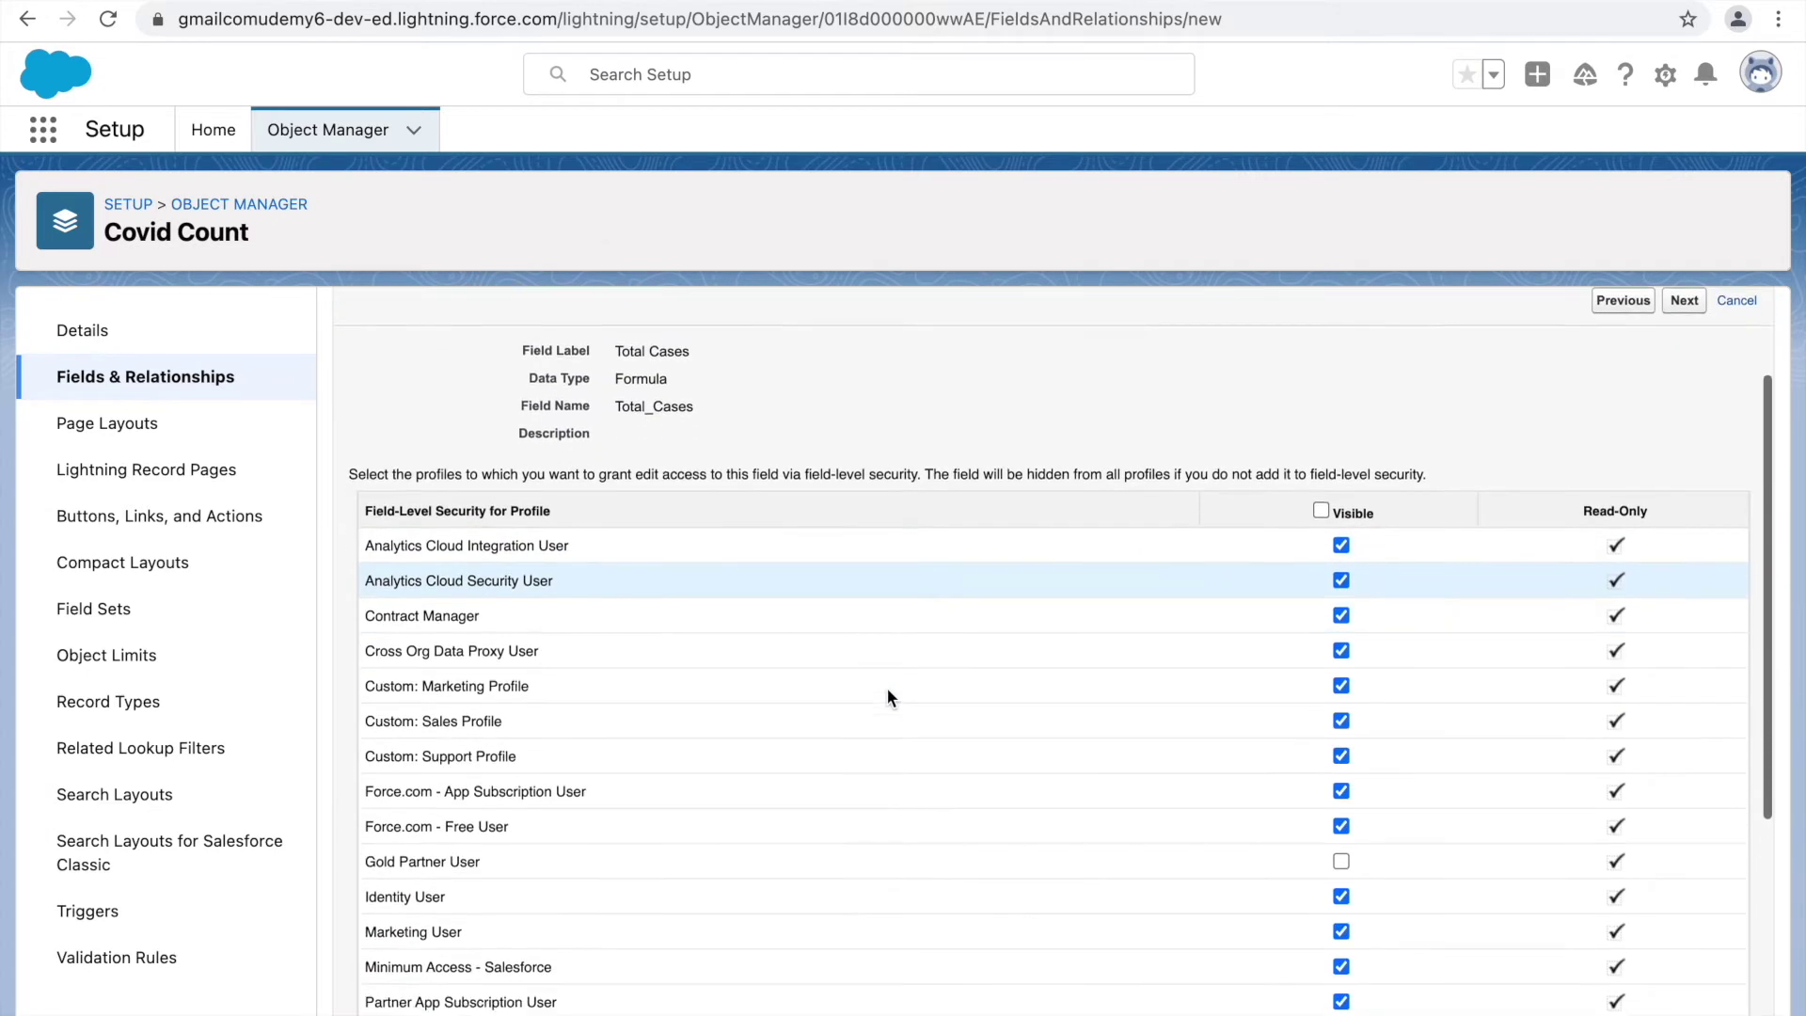
{"action": "left_click", "coordinate": [1320, 442]}
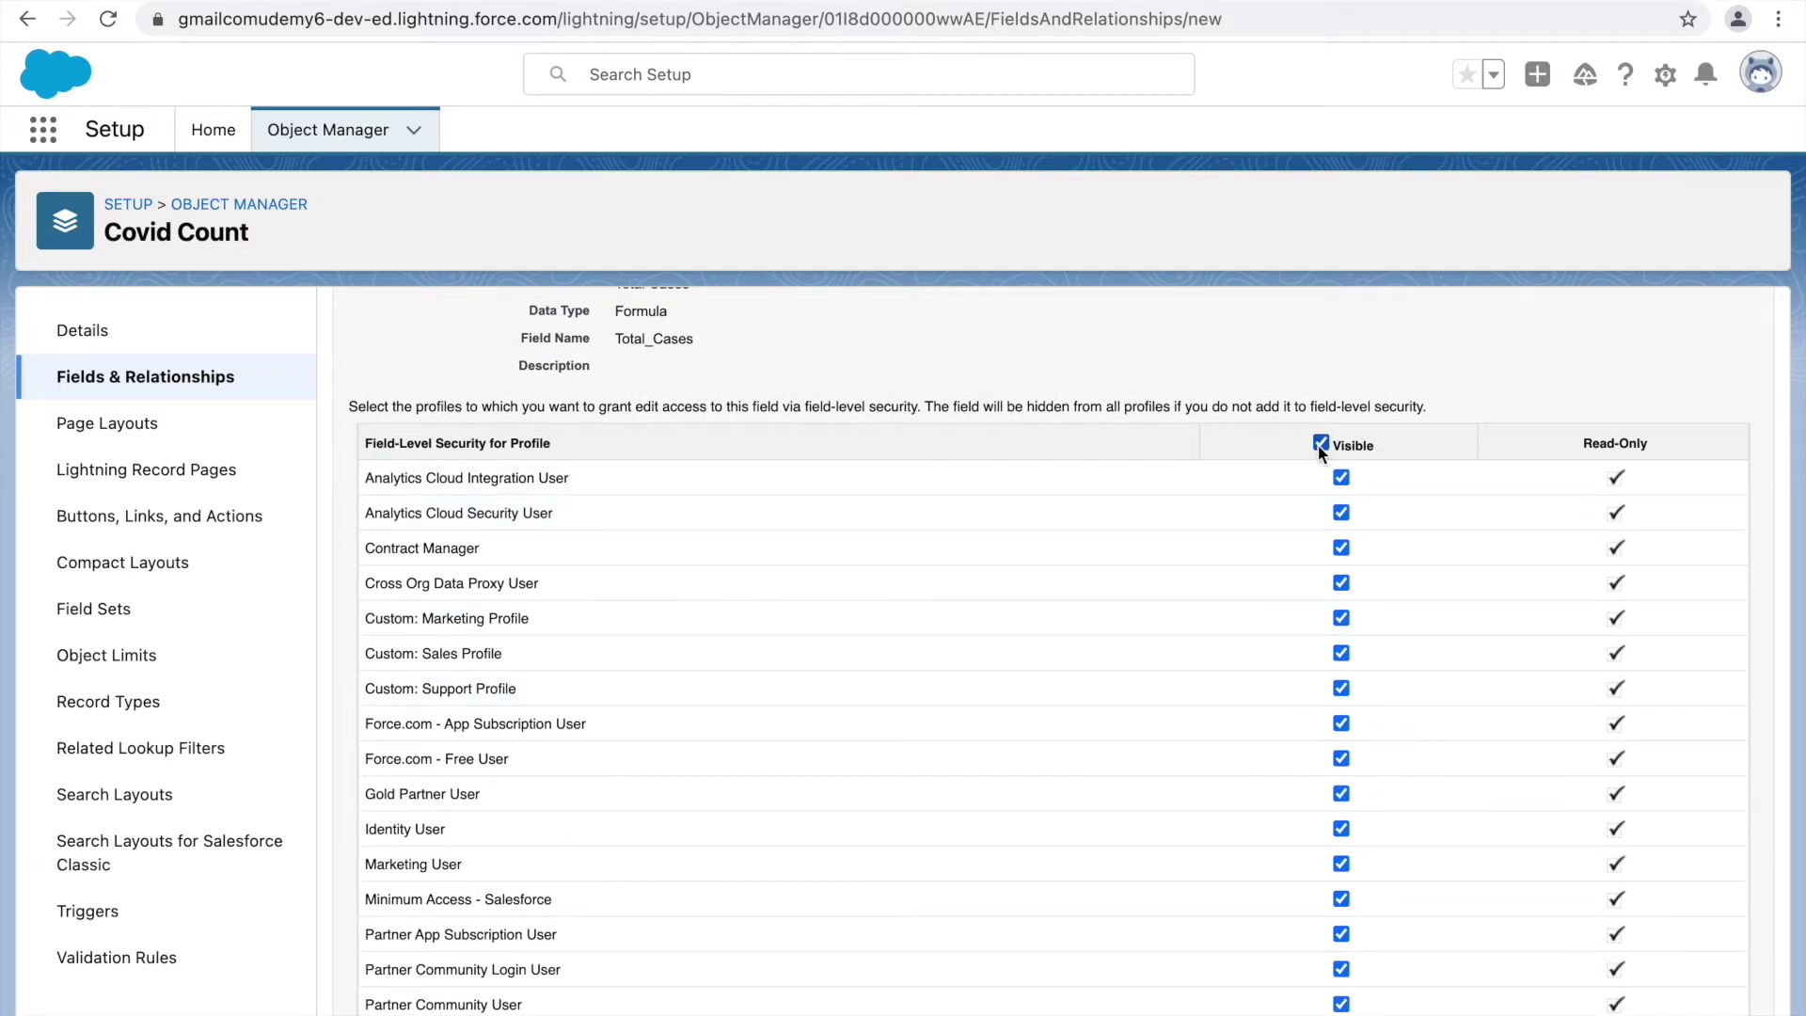
{"action": "left_click", "coordinate": [1321, 442]}
{"action": "scroll", "coordinate": [1260, 719], "scroll_direction": "down", "scroll_amount": 2}
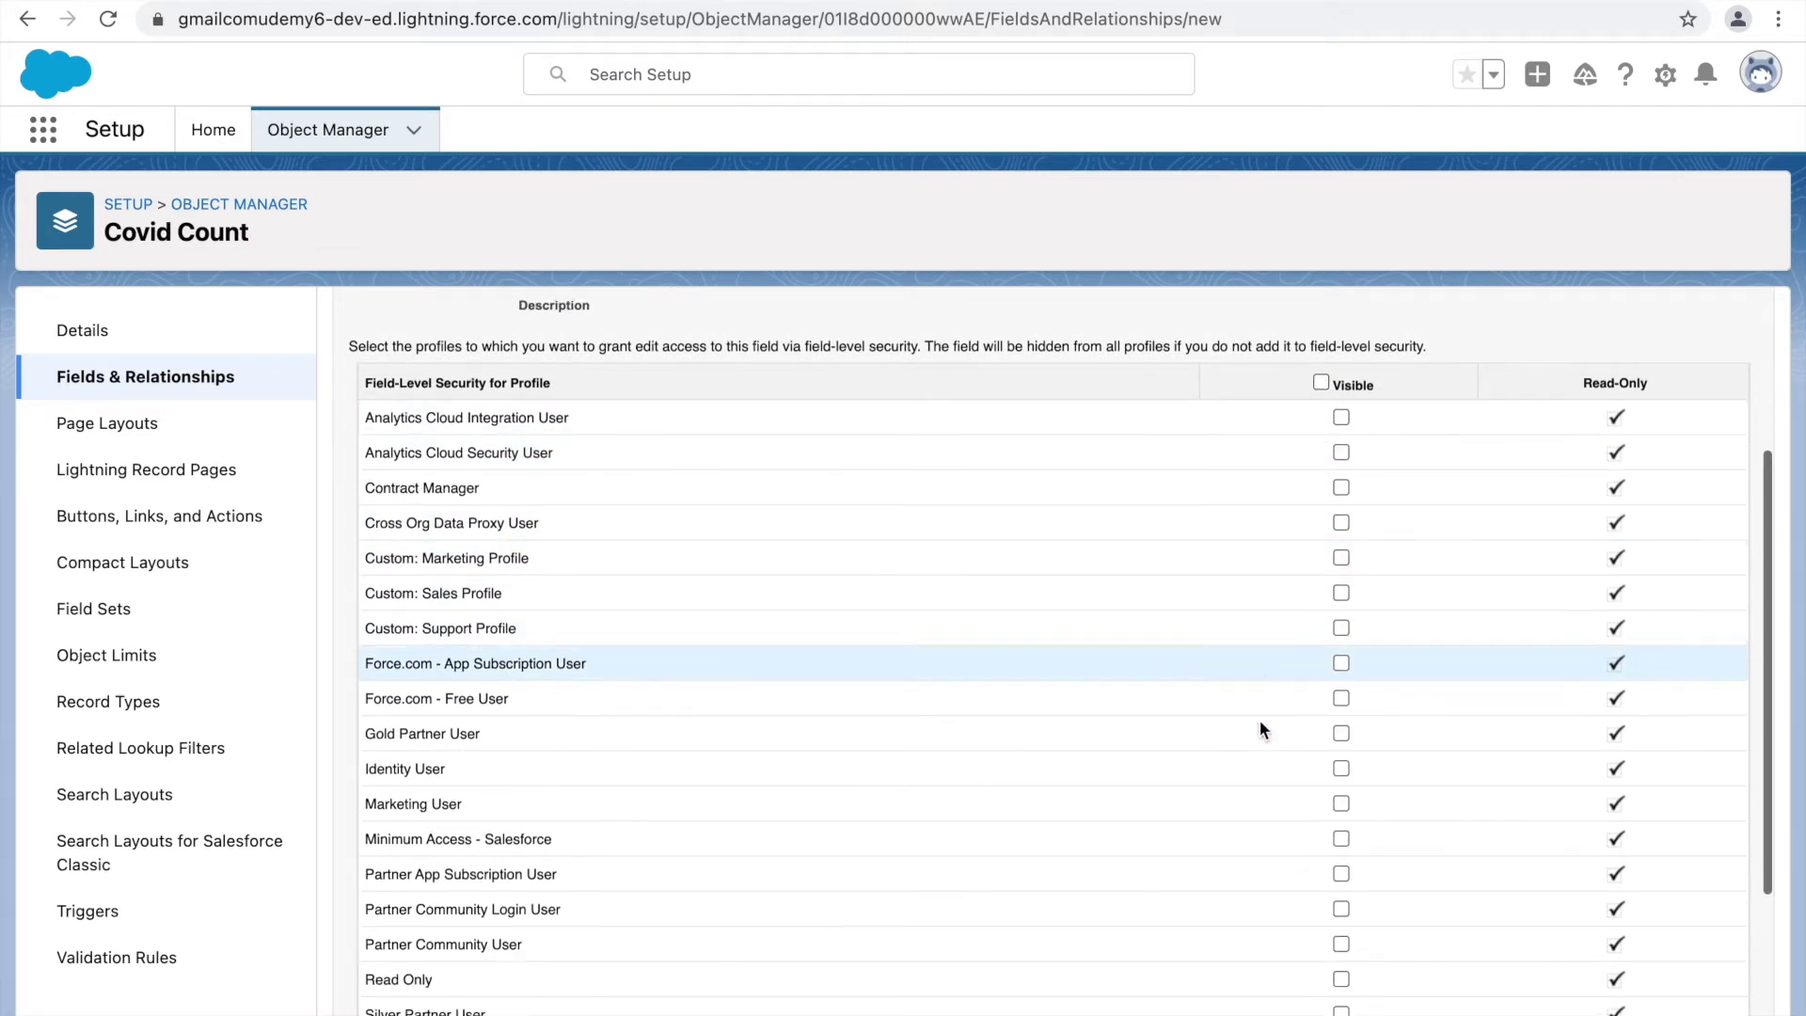
Step: Examine the Read-Only settings of the Total Cases formula field across all profiles
{"action": "scroll", "coordinate": [1483, 508], "scroll_direction": "up", "scroll_amount": 2}
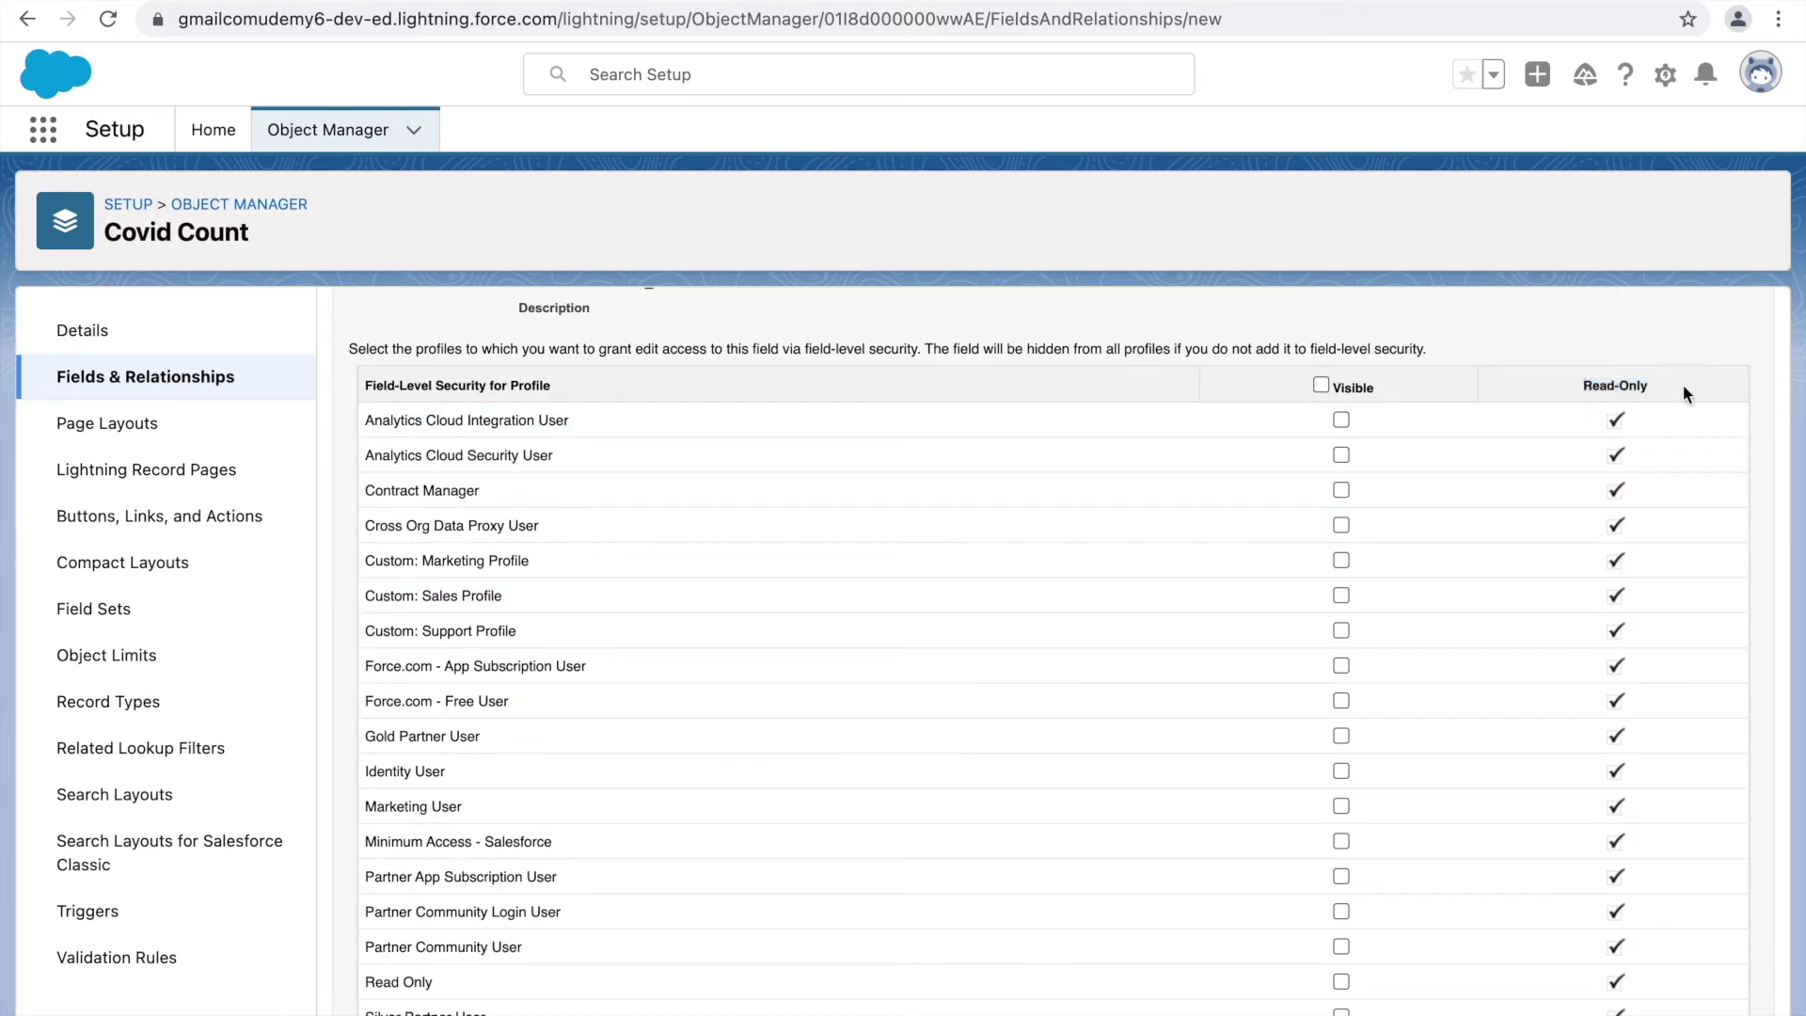
{"action": "left_click_drag", "start_coordinate": [1427, 350], "coordinate": [1355, 348]}
{"action": "left_click", "coordinate": [1479, 346]}
{"action": "left_click_drag", "start_coordinate": [1657, 388], "coordinate": [1567, 386]}
{"action": "left_click", "coordinate": [1539, 374]}
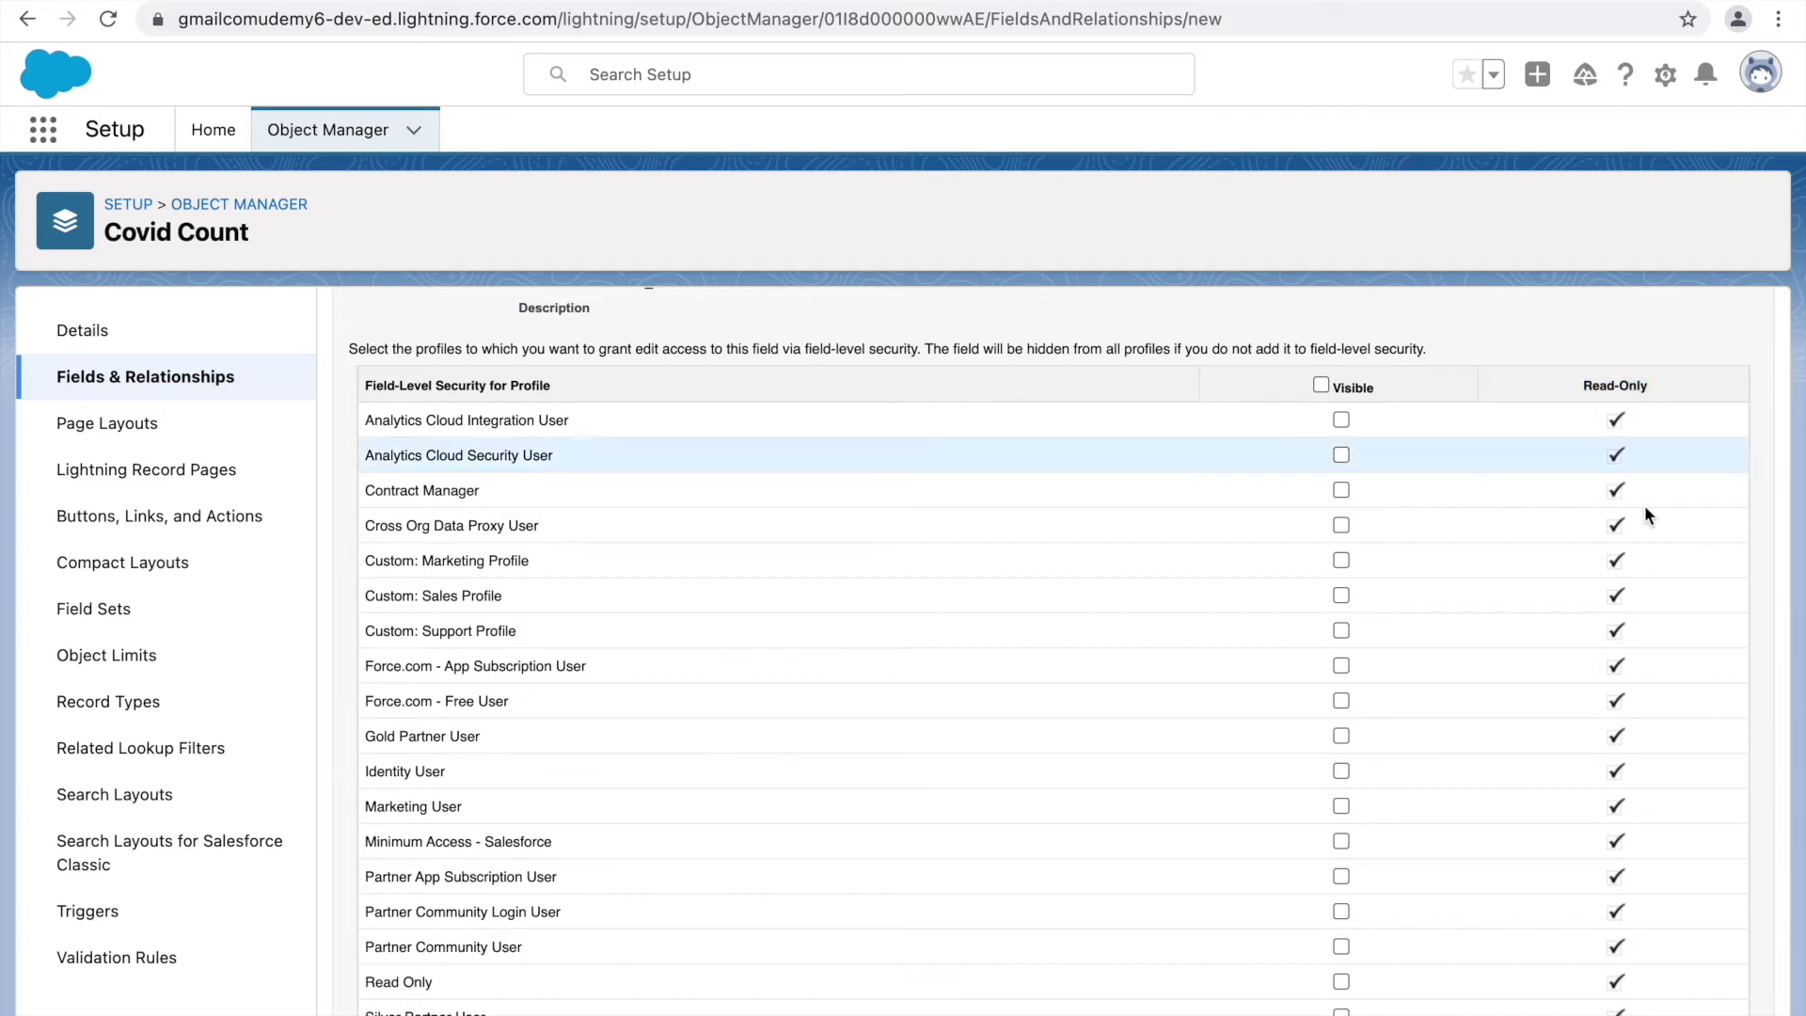
{"action": "scroll", "coordinate": [1646, 838], "scroll_direction": "down", "scroll_amount": 3}
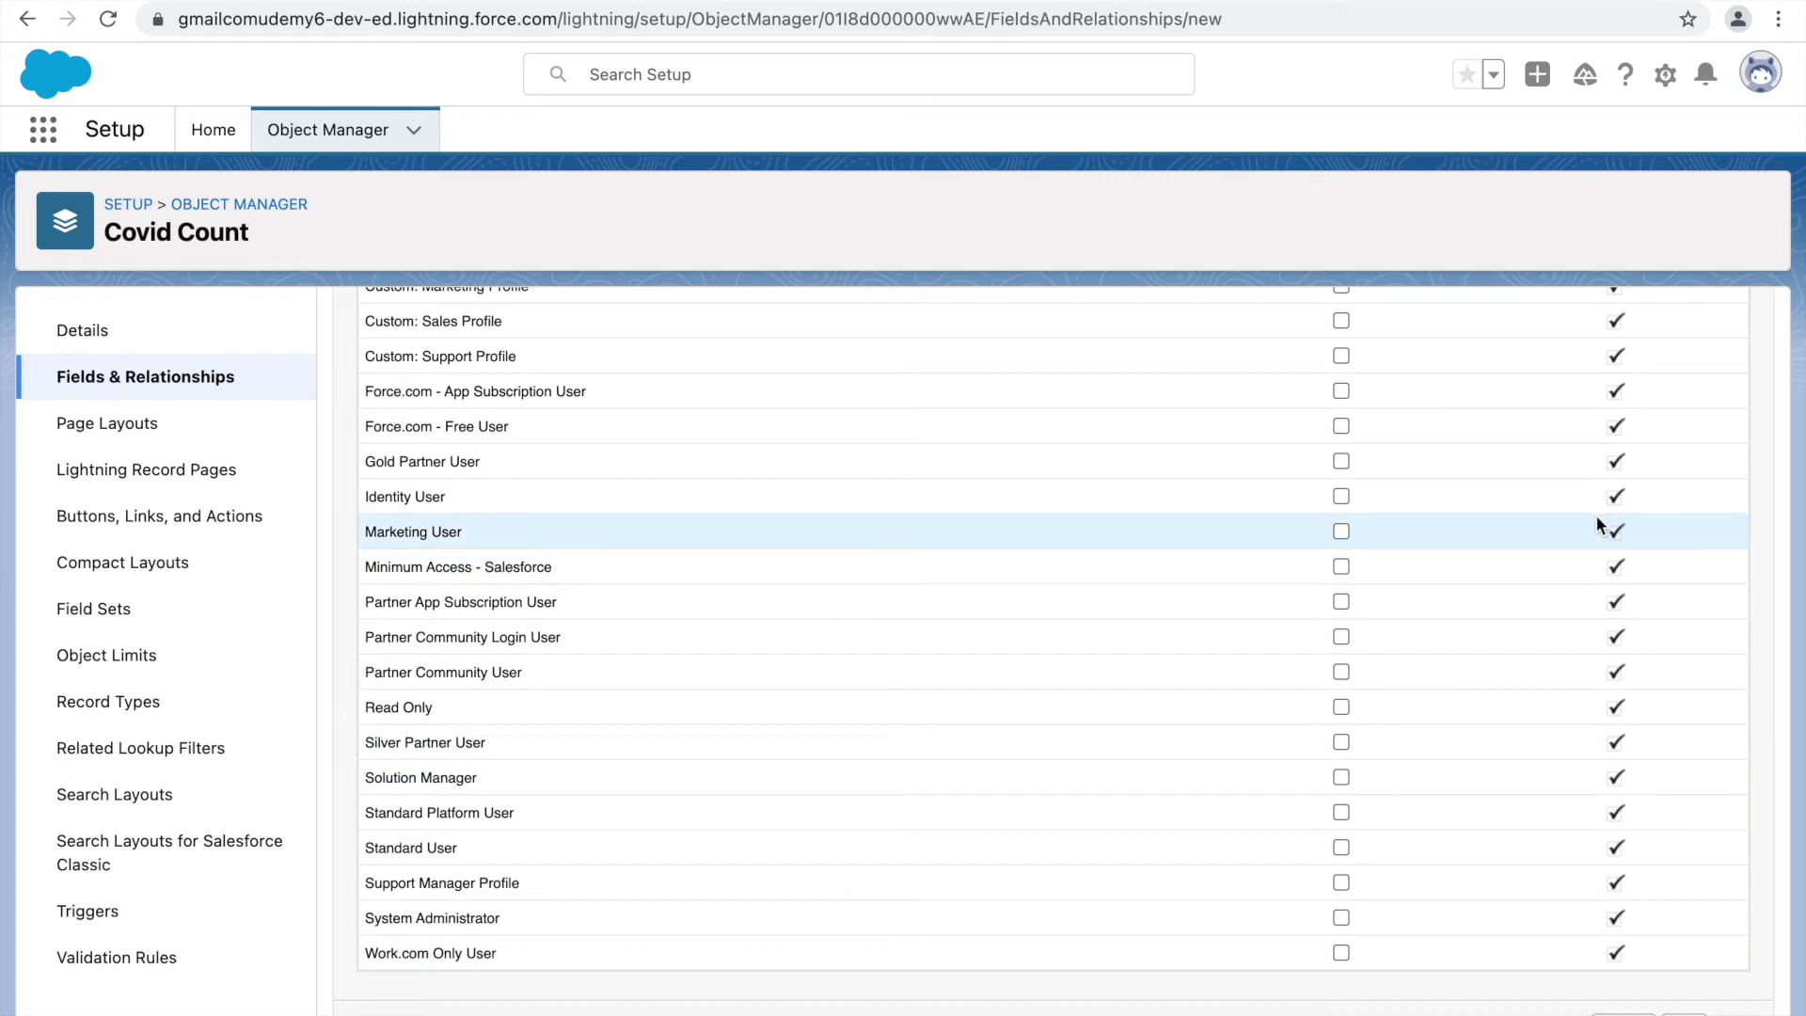
{"action": "scroll", "coordinate": [1569, 585], "scroll_direction": "up", "scroll_amount": 4}
{"action": "scroll", "coordinate": [1567, 576], "scroll_direction": "up", "scroll_amount": 1}
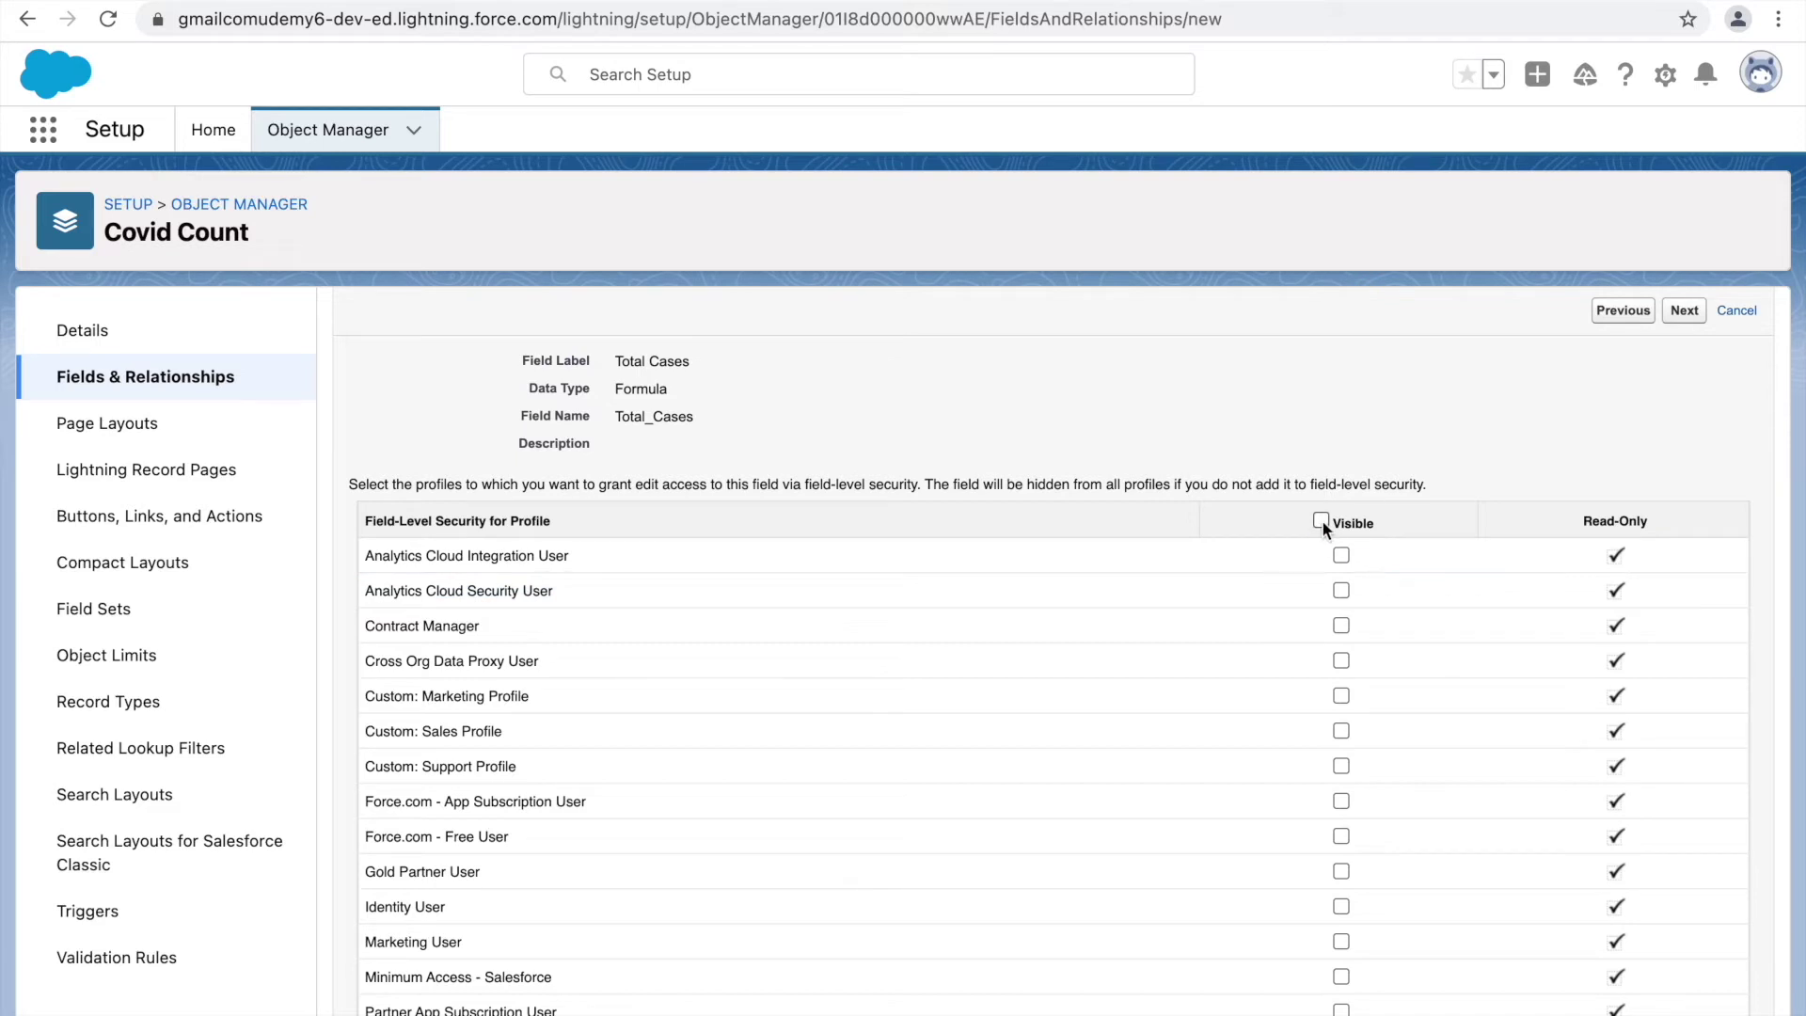
Step: Make Total Cases visible to System Administrator and Support Manager Profile, and save the field on the Covid Count Layout
{"action": "scroll", "coordinate": [1040, 659], "scroll_direction": "down", "scroll_amount": 4}
{"action": "left_click", "coordinate": [1342, 917]}
{"action": "left_click", "coordinate": [1343, 884]}
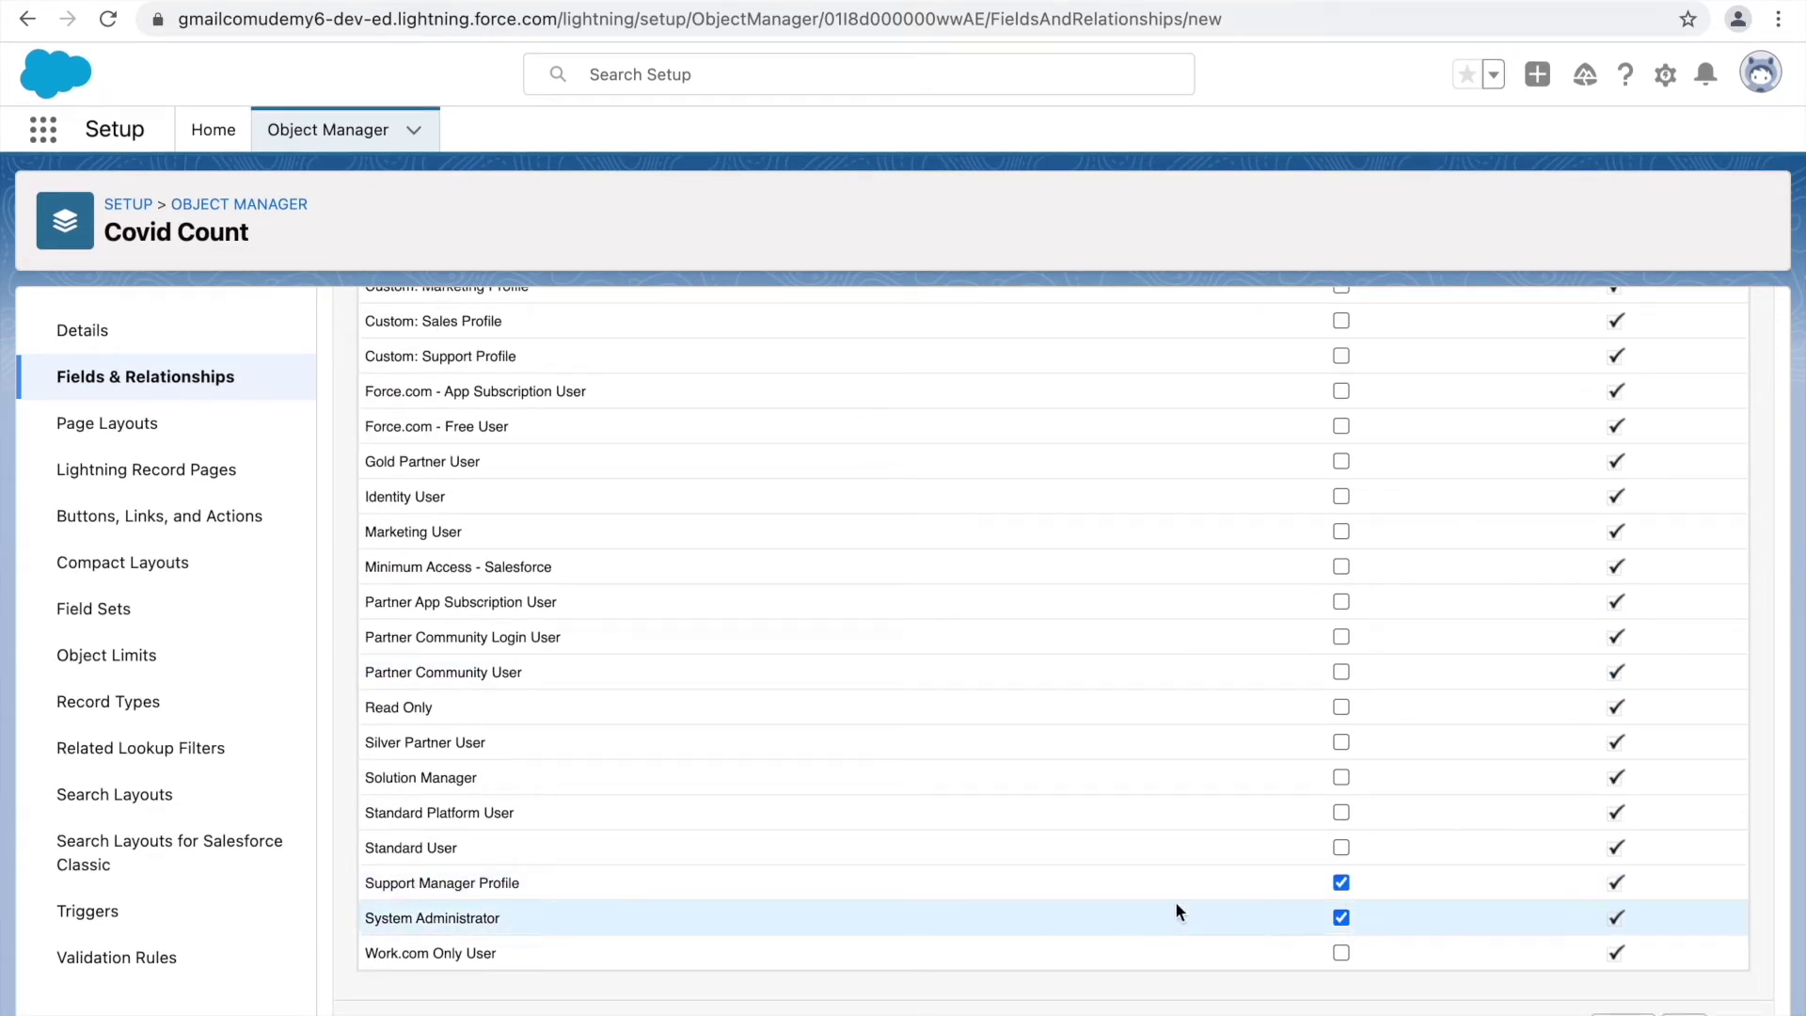
{"action": "left_click", "coordinate": [1684, 1013]}
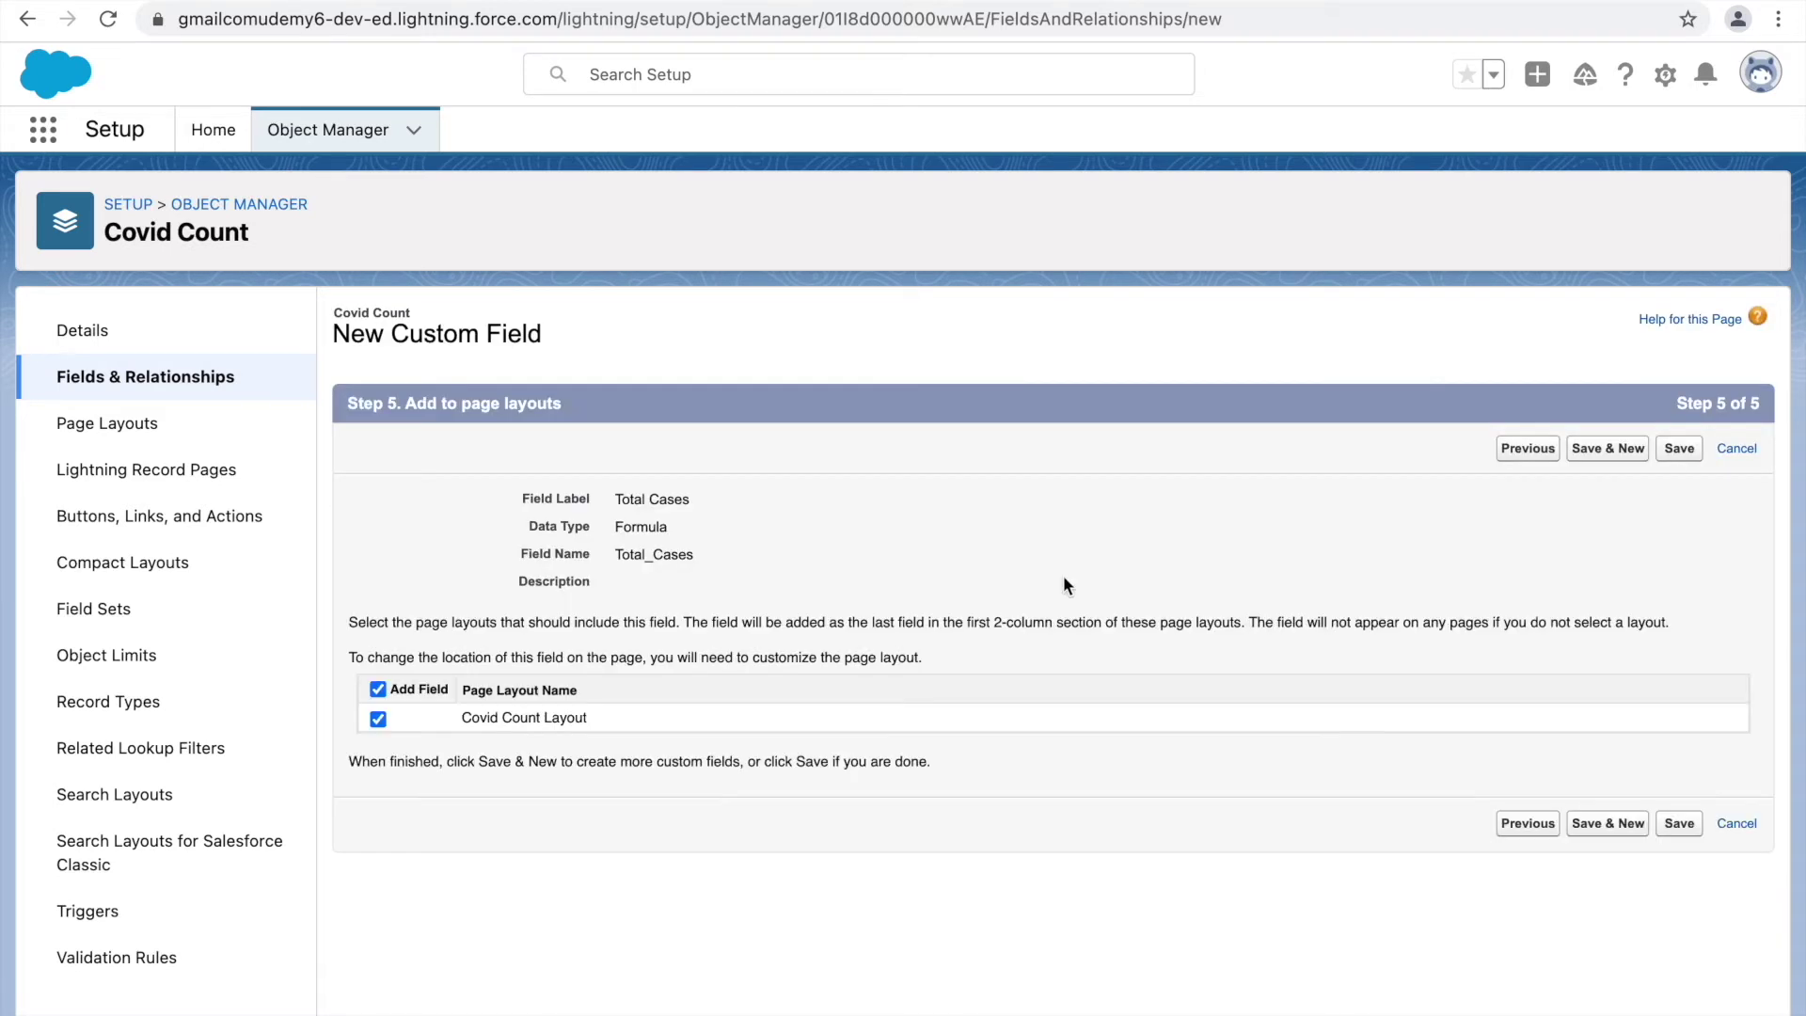
{"action": "left_click", "coordinate": [1679, 448]}
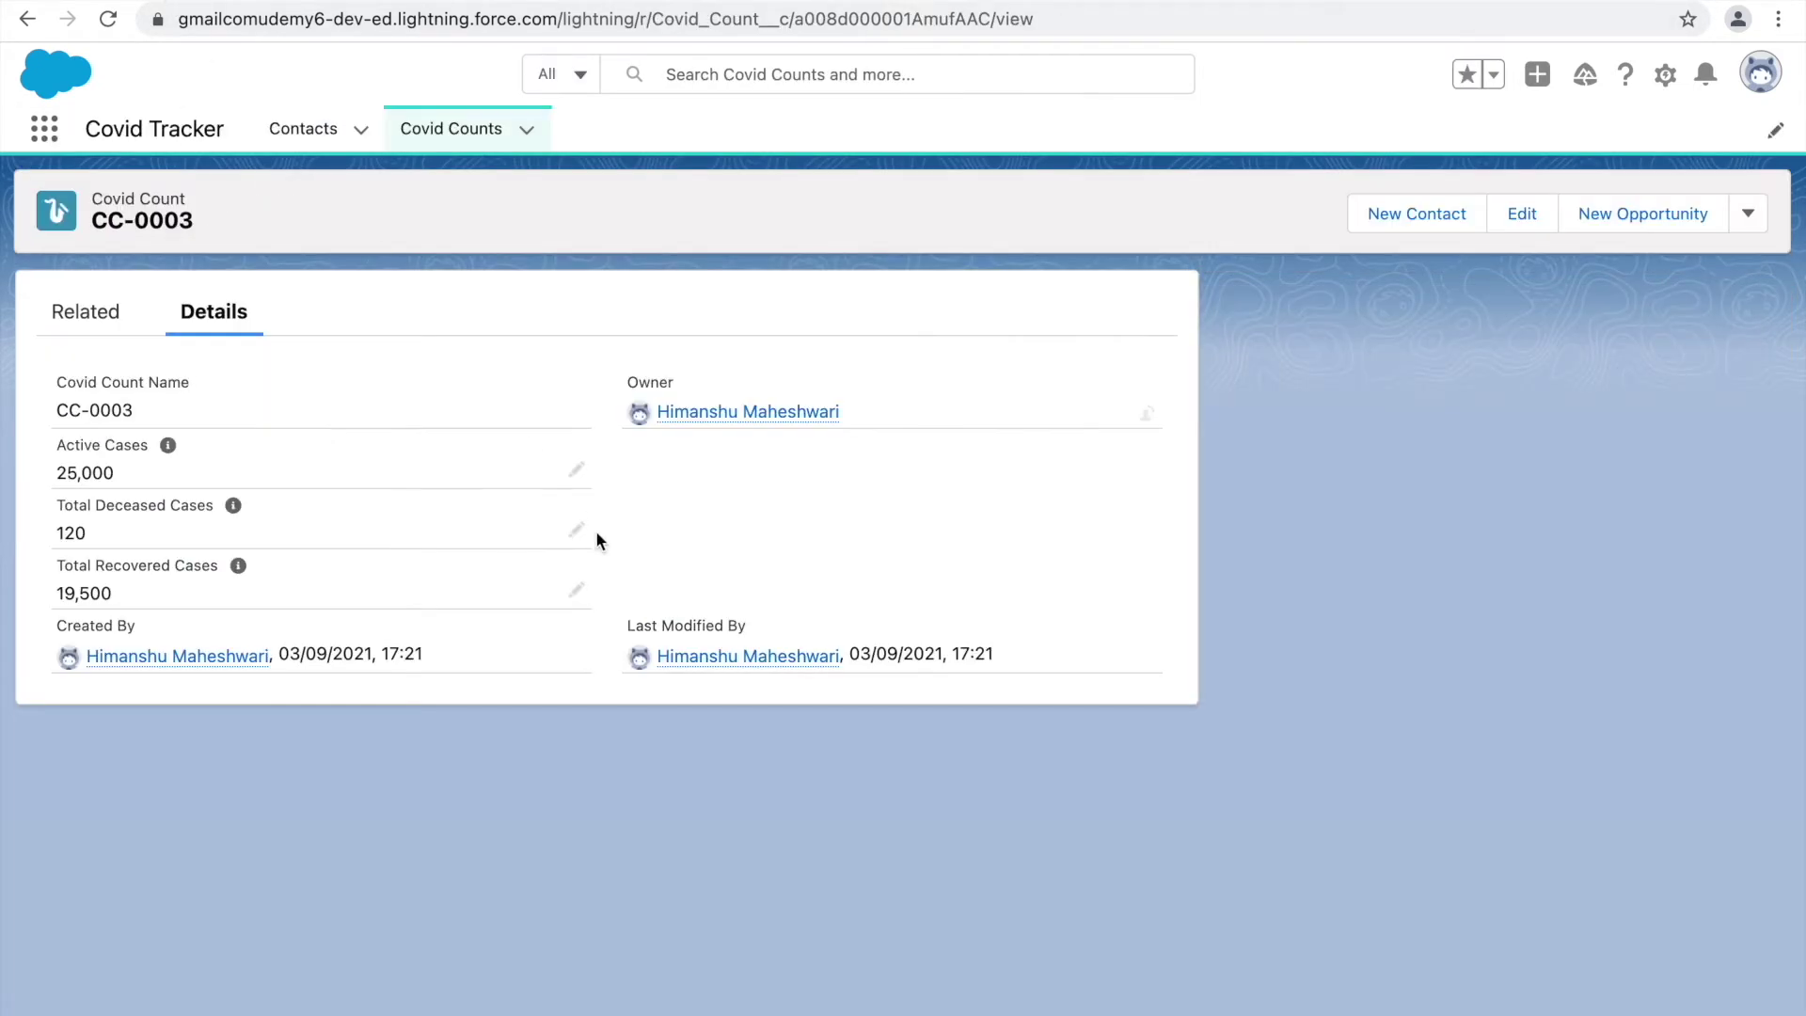
Step: Create a Covid Count record in Covid Tracker with 10,000 active, 2,000 deceased and 7,500 recovered cases
{"action": "left_click", "coordinate": [471, 135]}
{"action": "key", "text": "ctrl+r"}
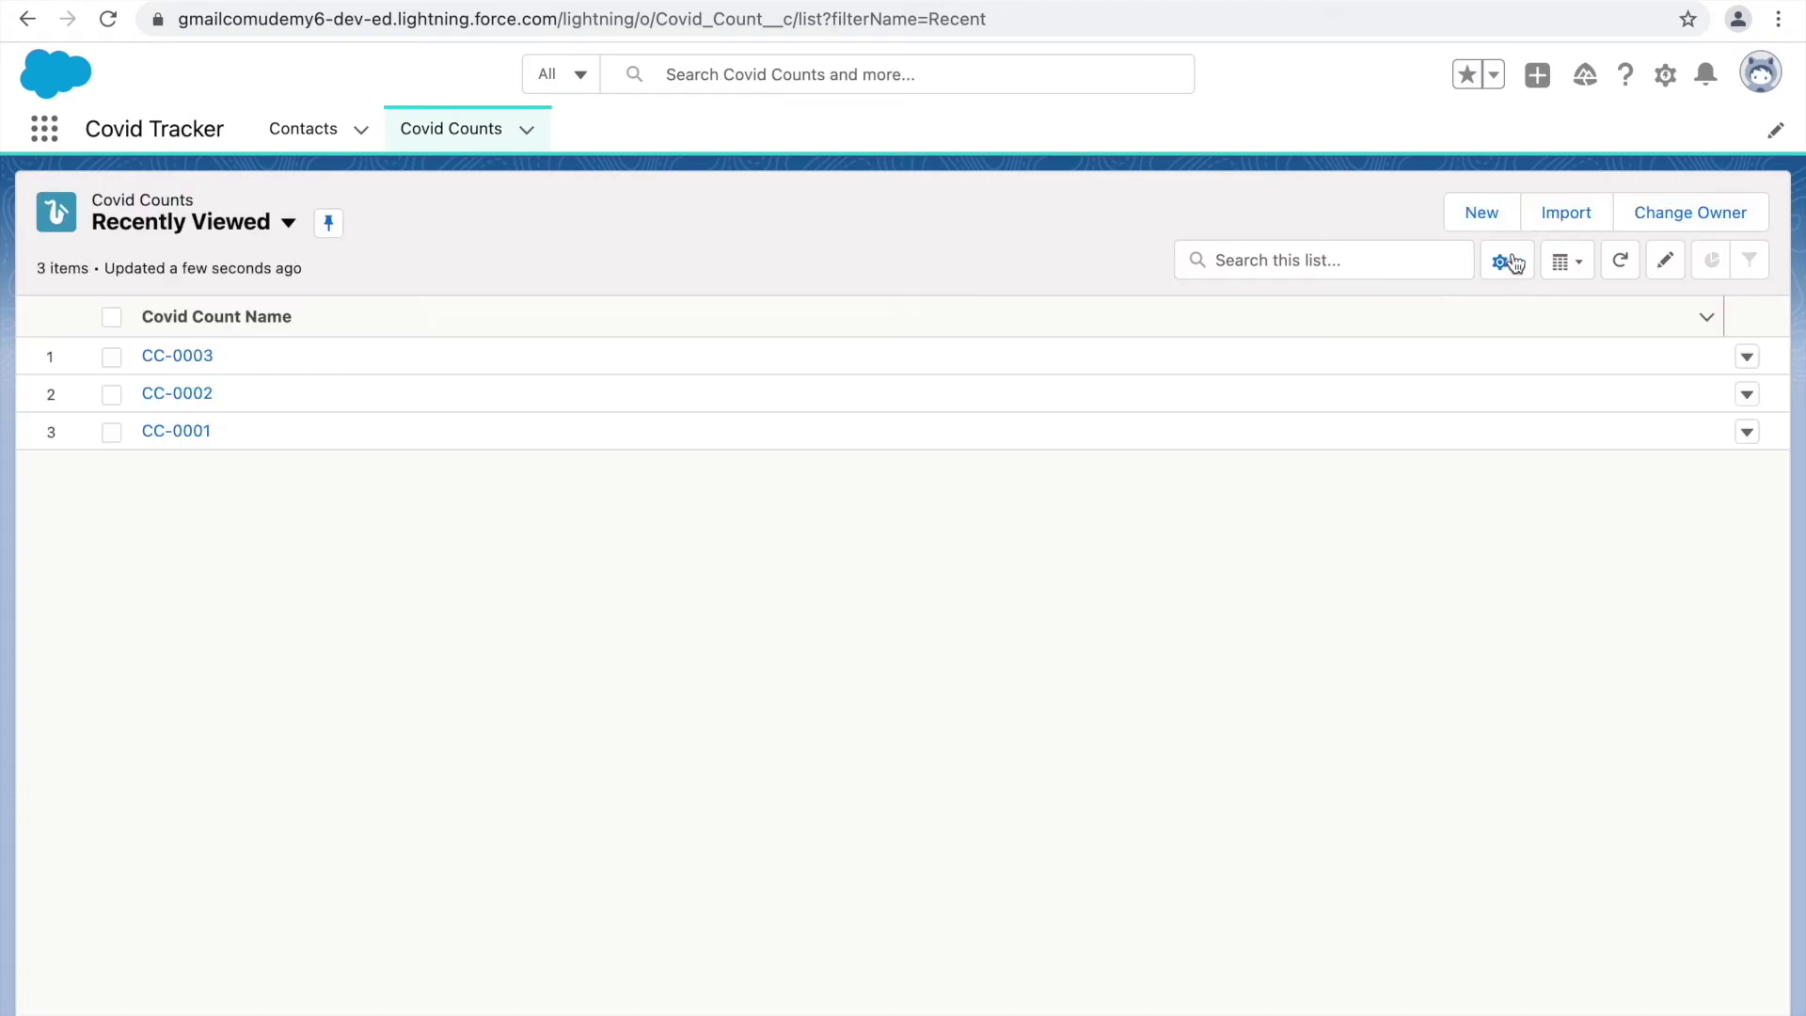
{"action": "left_click", "coordinate": [1481, 212]}
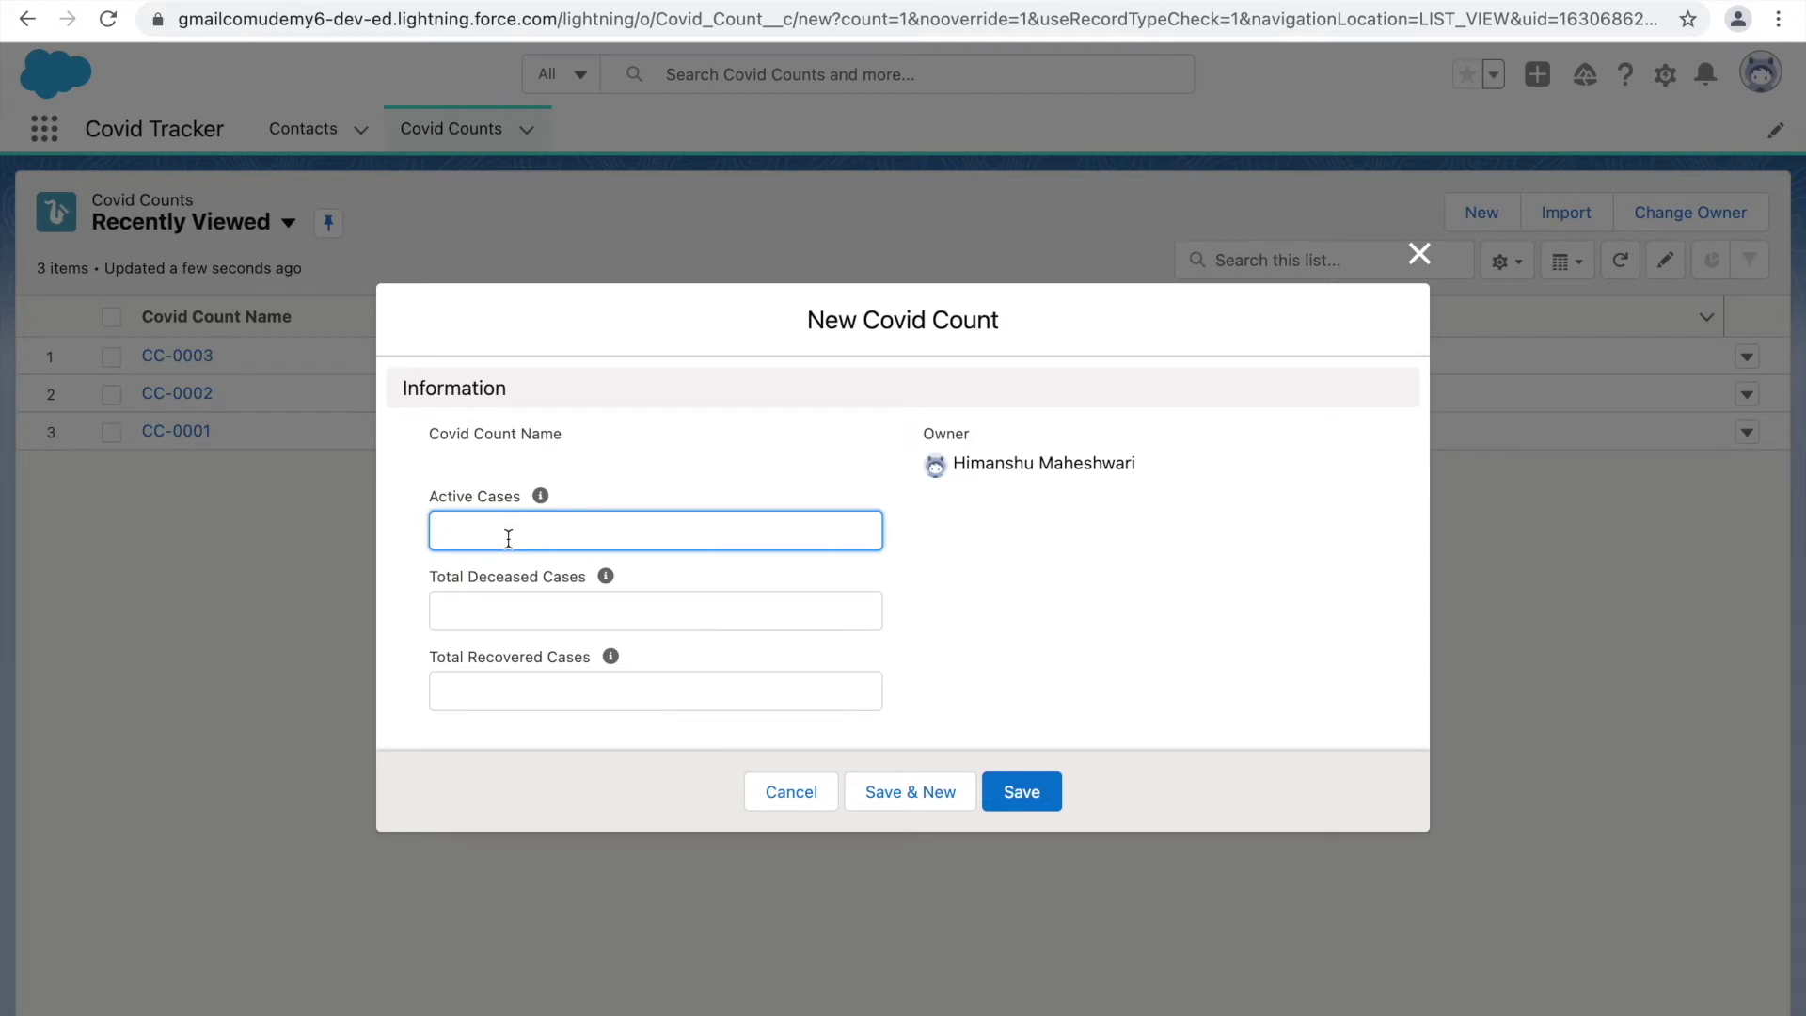
{"action": "type", "text": "10,000"}
{"action": "key", "text": "Tab"}
{"action": "key", "text": "Tab"}
{"action": "type", "text": "2,000"}
{"action": "key", "text": "Tab"}
{"action": "key", "text": "Tab"}
{"action": "type", "text": "7500"}
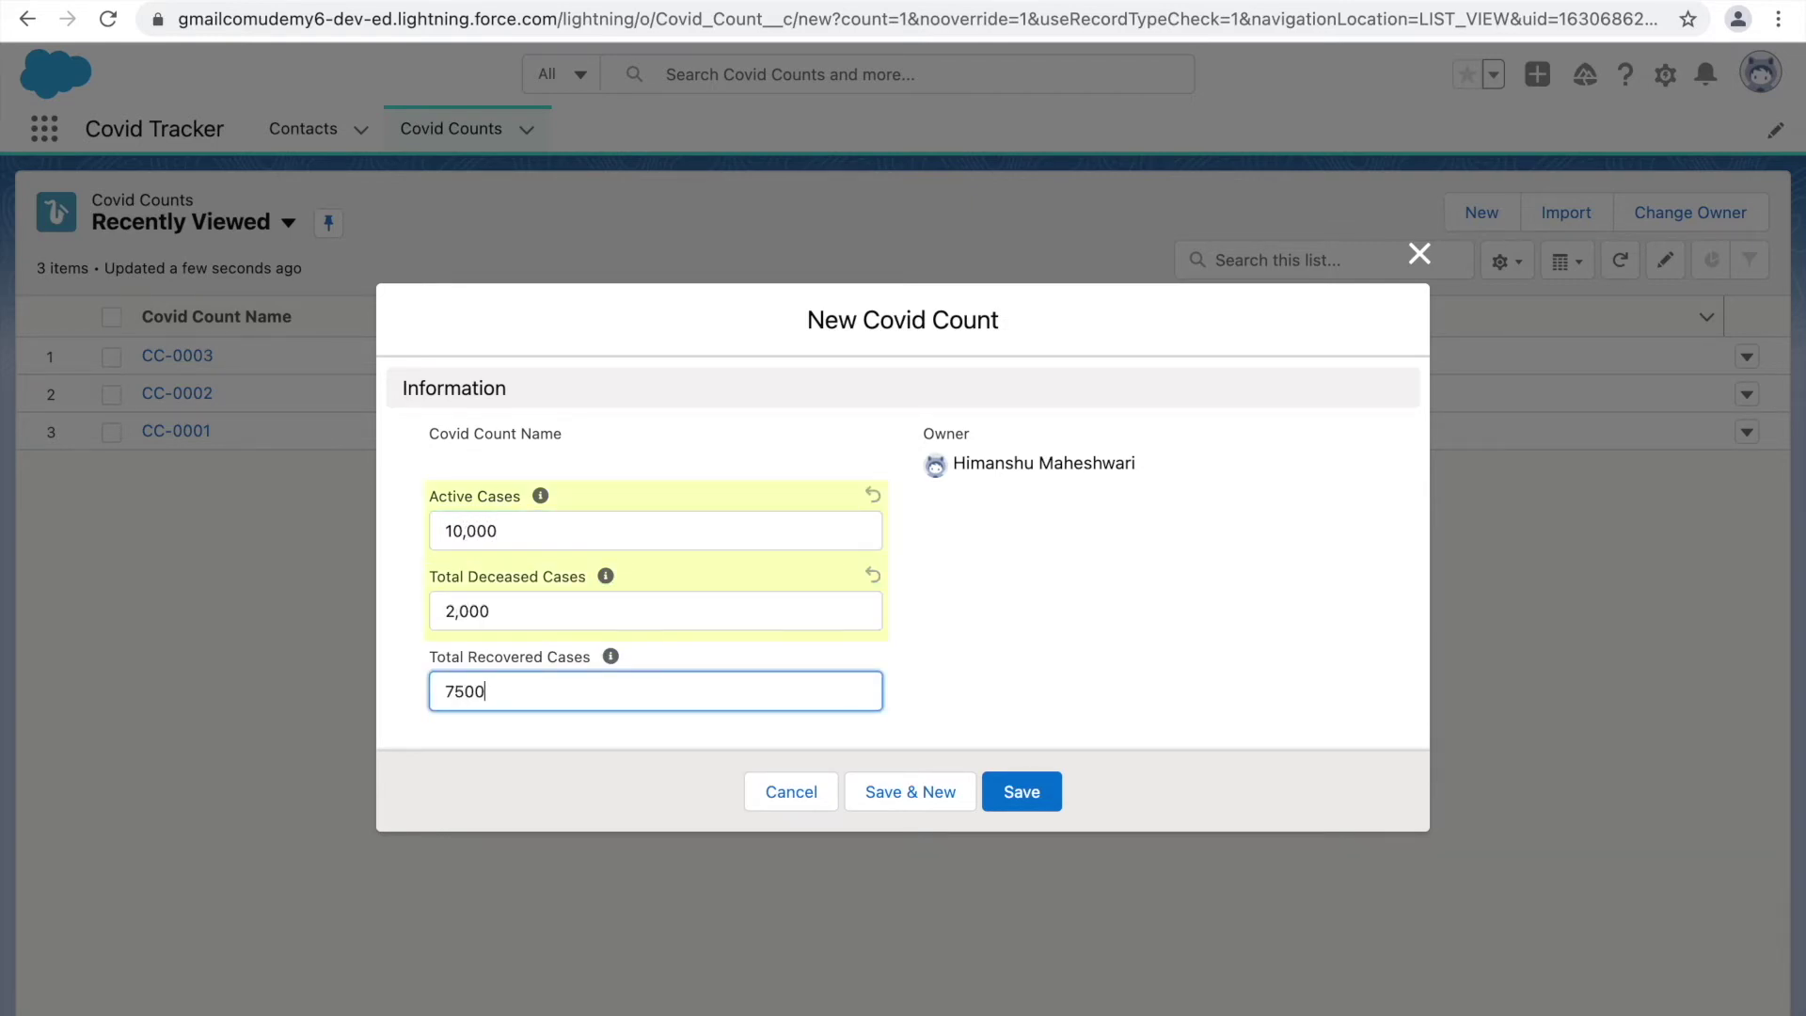
{"action": "left_click", "coordinate": [1022, 791]}
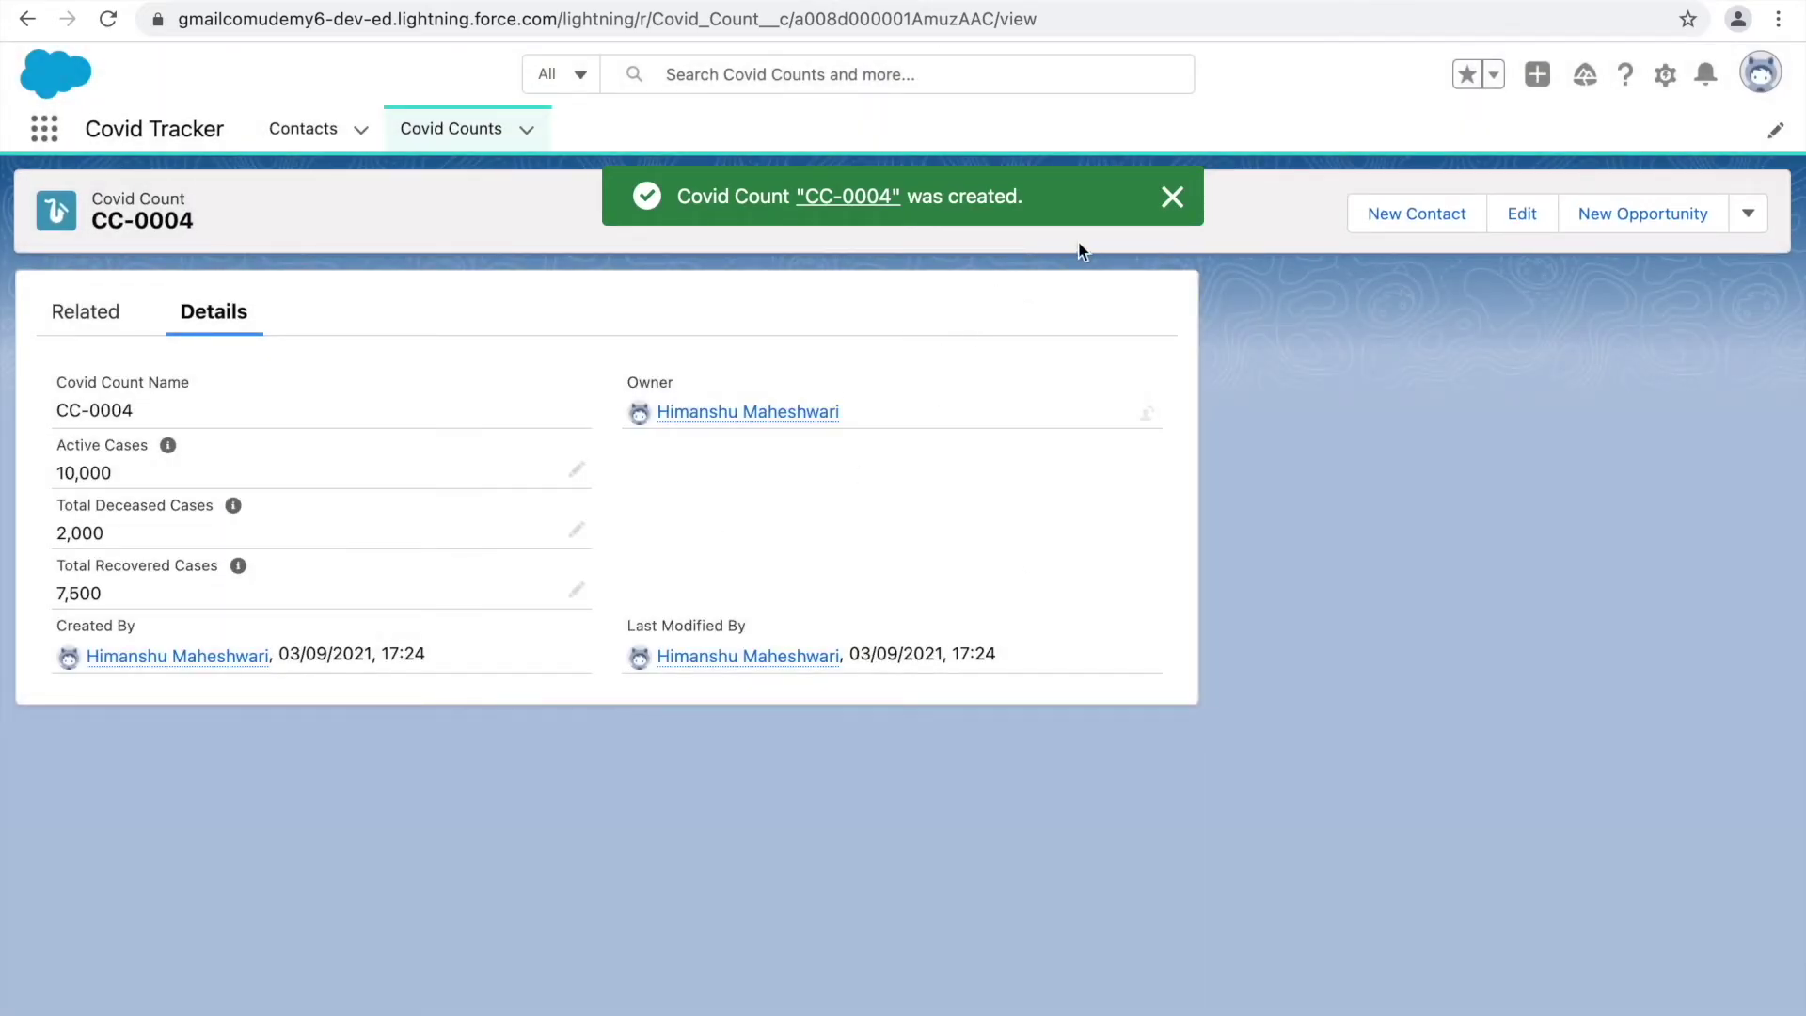
{"action": "left_click", "coordinate": [1171, 197]}
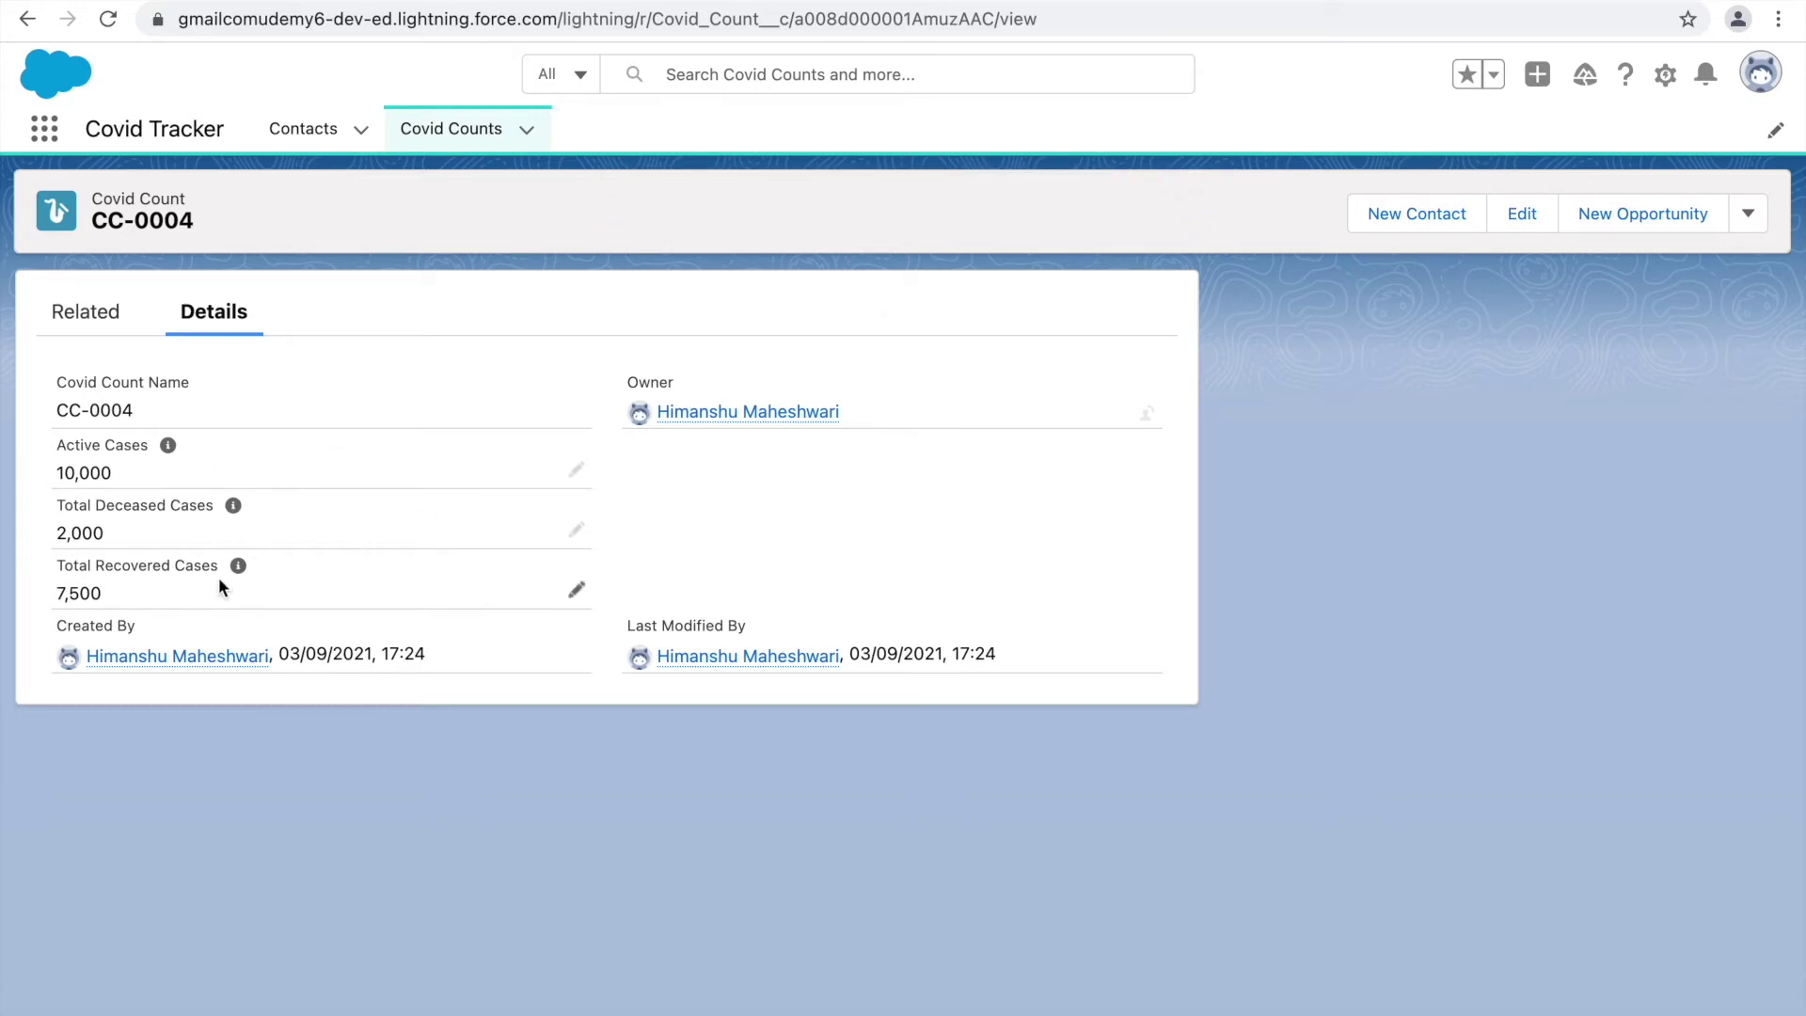
Step: Reload the new Covid Count record and check its calculated Total Cases in the edit form
{"action": "key", "text": "ctrl+r"}
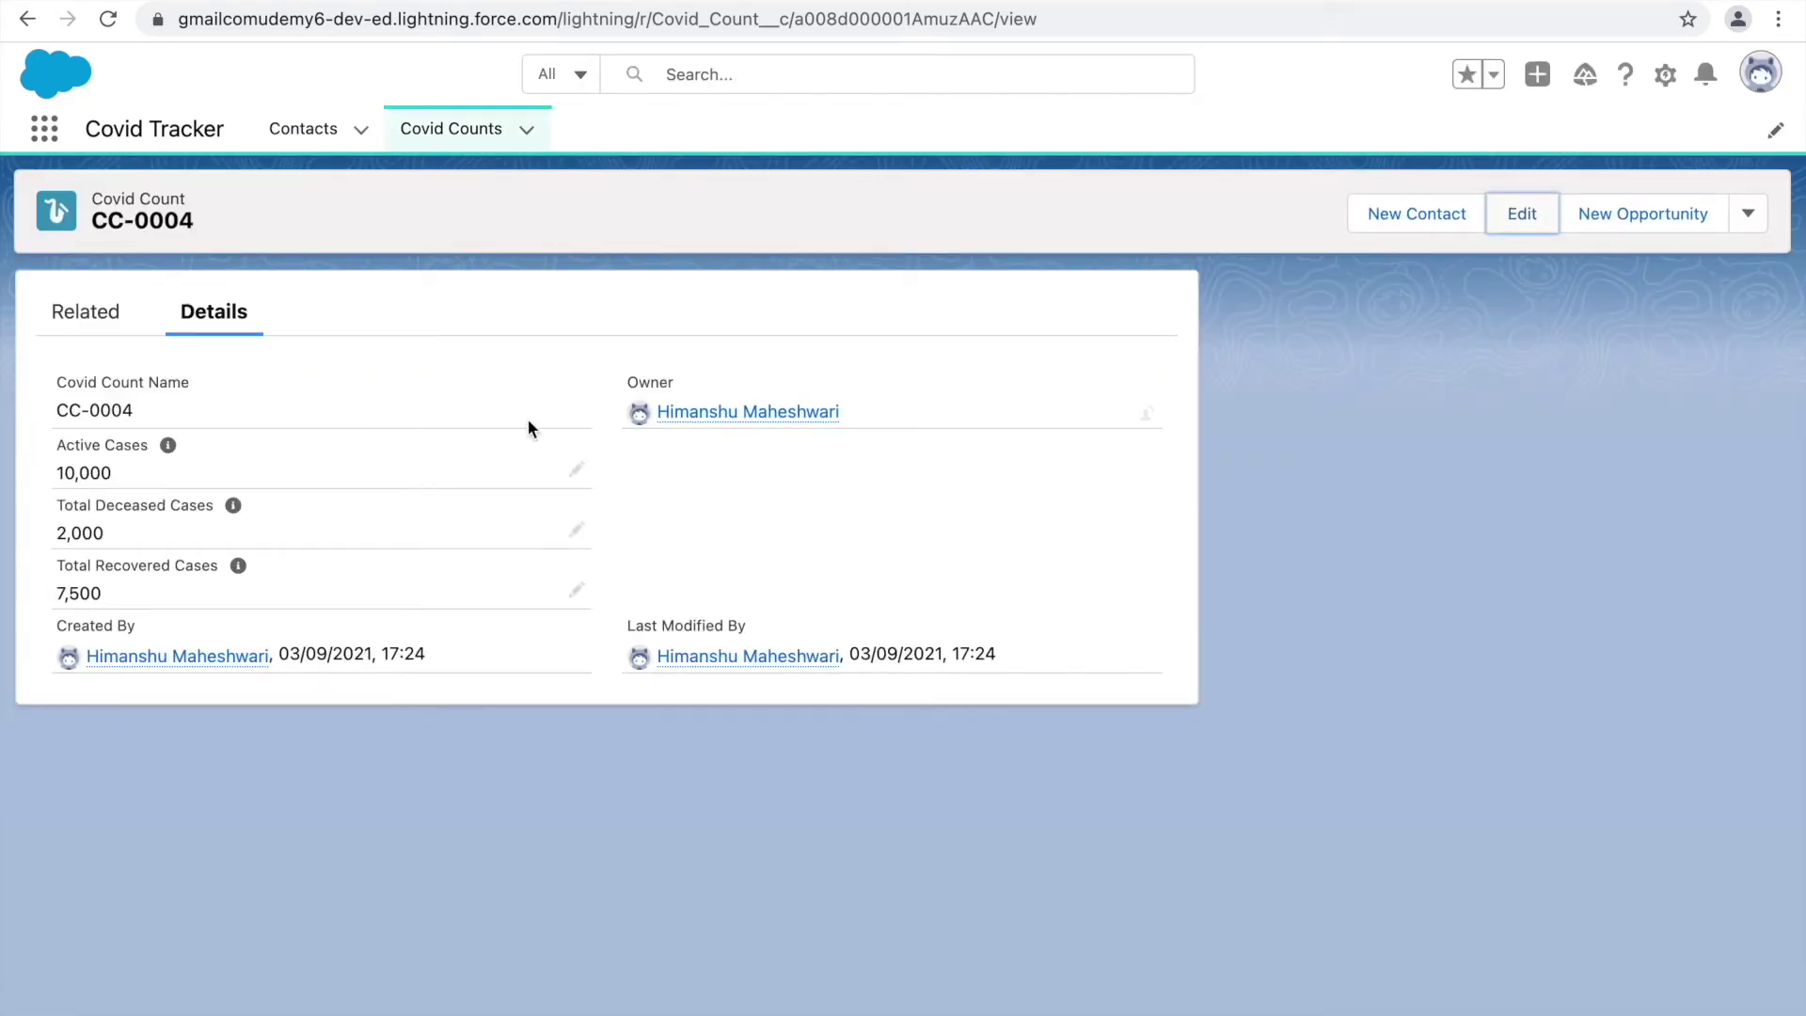
{"action": "left_click", "coordinate": [1522, 215]}
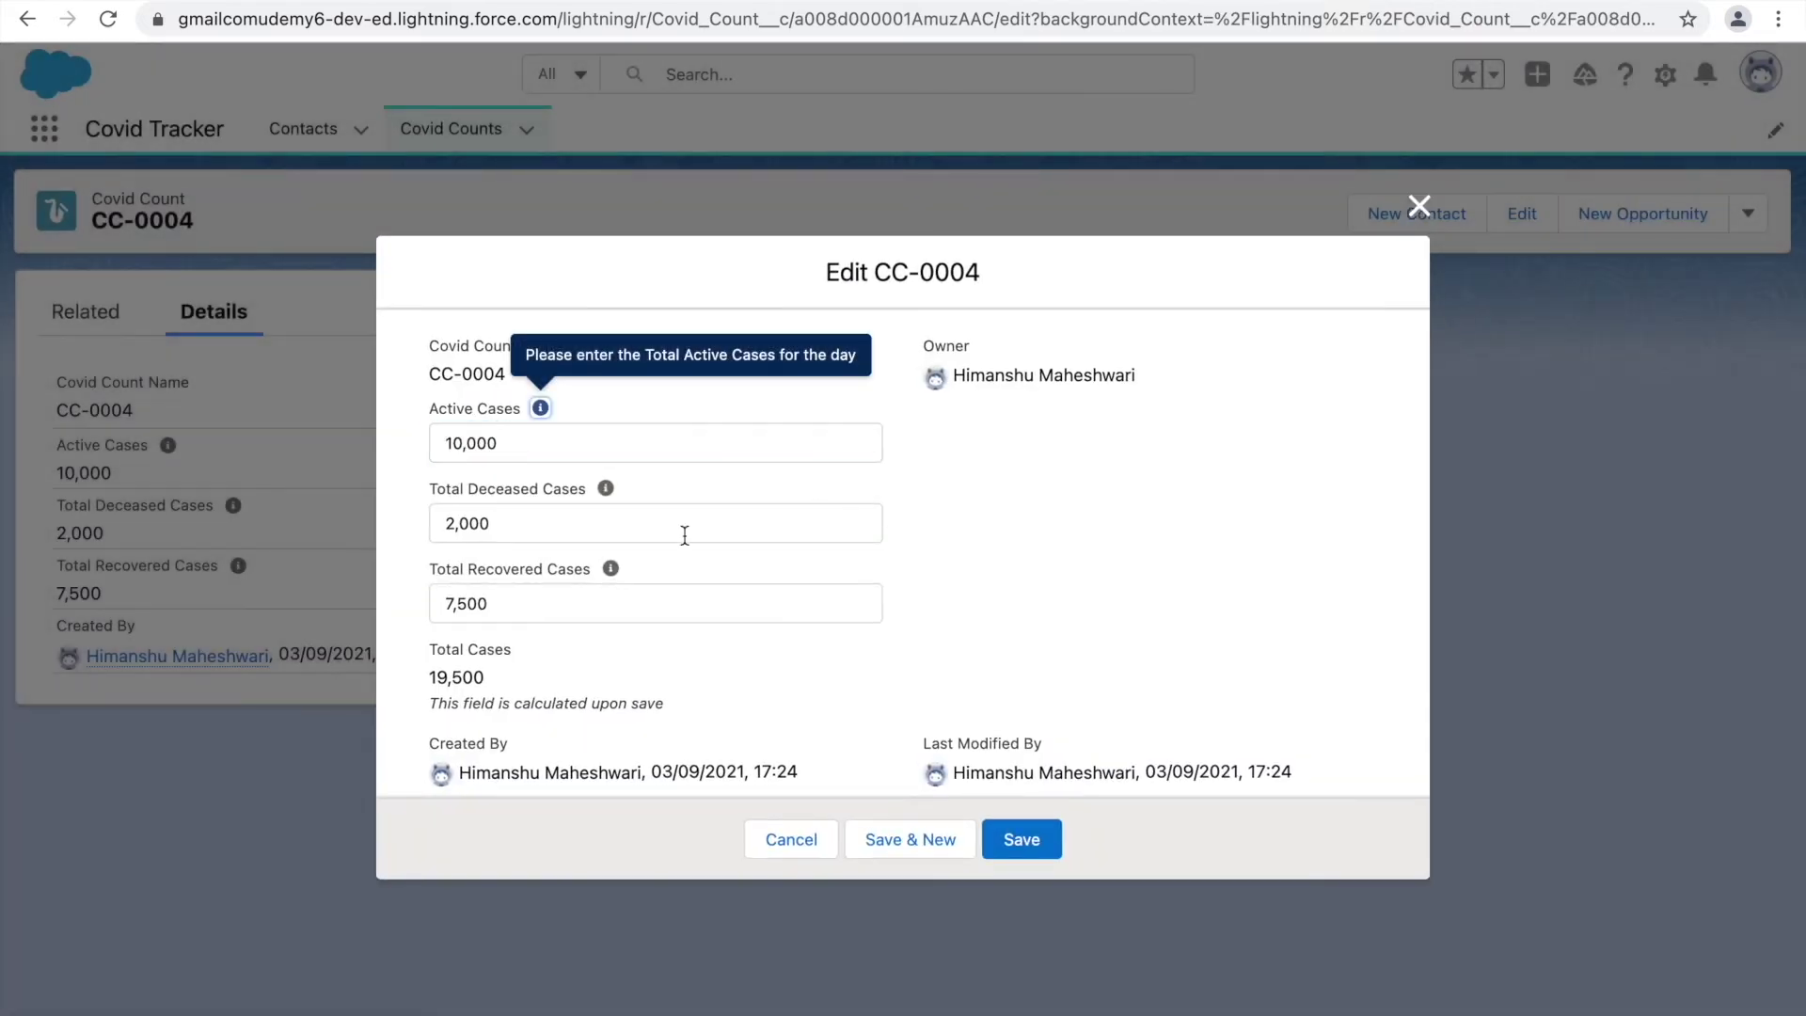
{"action": "left_click", "coordinate": [499, 680]}
{"action": "double_click", "coordinate": [457, 677]}
{"action": "left_click", "coordinate": [511, 676]}
Step: Set the record's Total Deceased Cases to 2,500 and save it
{"action": "left_click", "coordinate": [508, 529]}
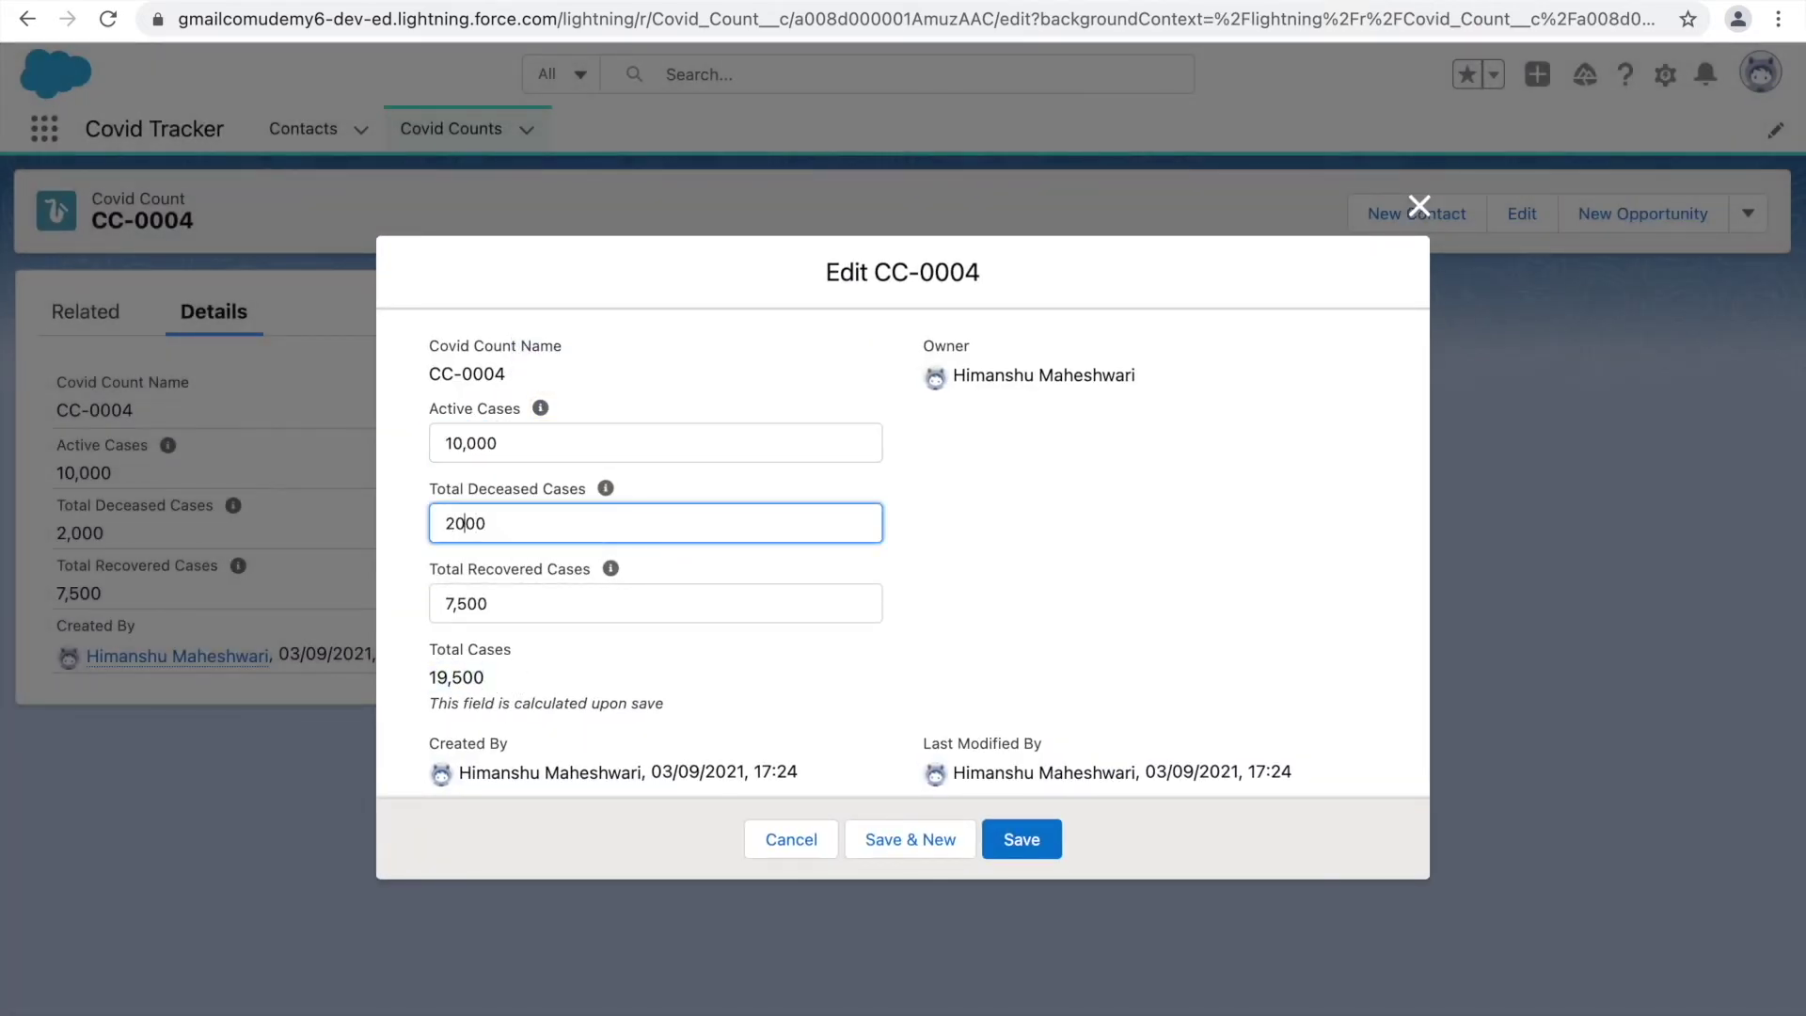
{"action": "key", "text": "BackSpace"}
{"action": "type", "text": "5"}
{"action": "left_click_drag", "start_coordinate": [489, 678], "coordinate": [430, 678]}
{"action": "left_click", "coordinate": [557, 713]}
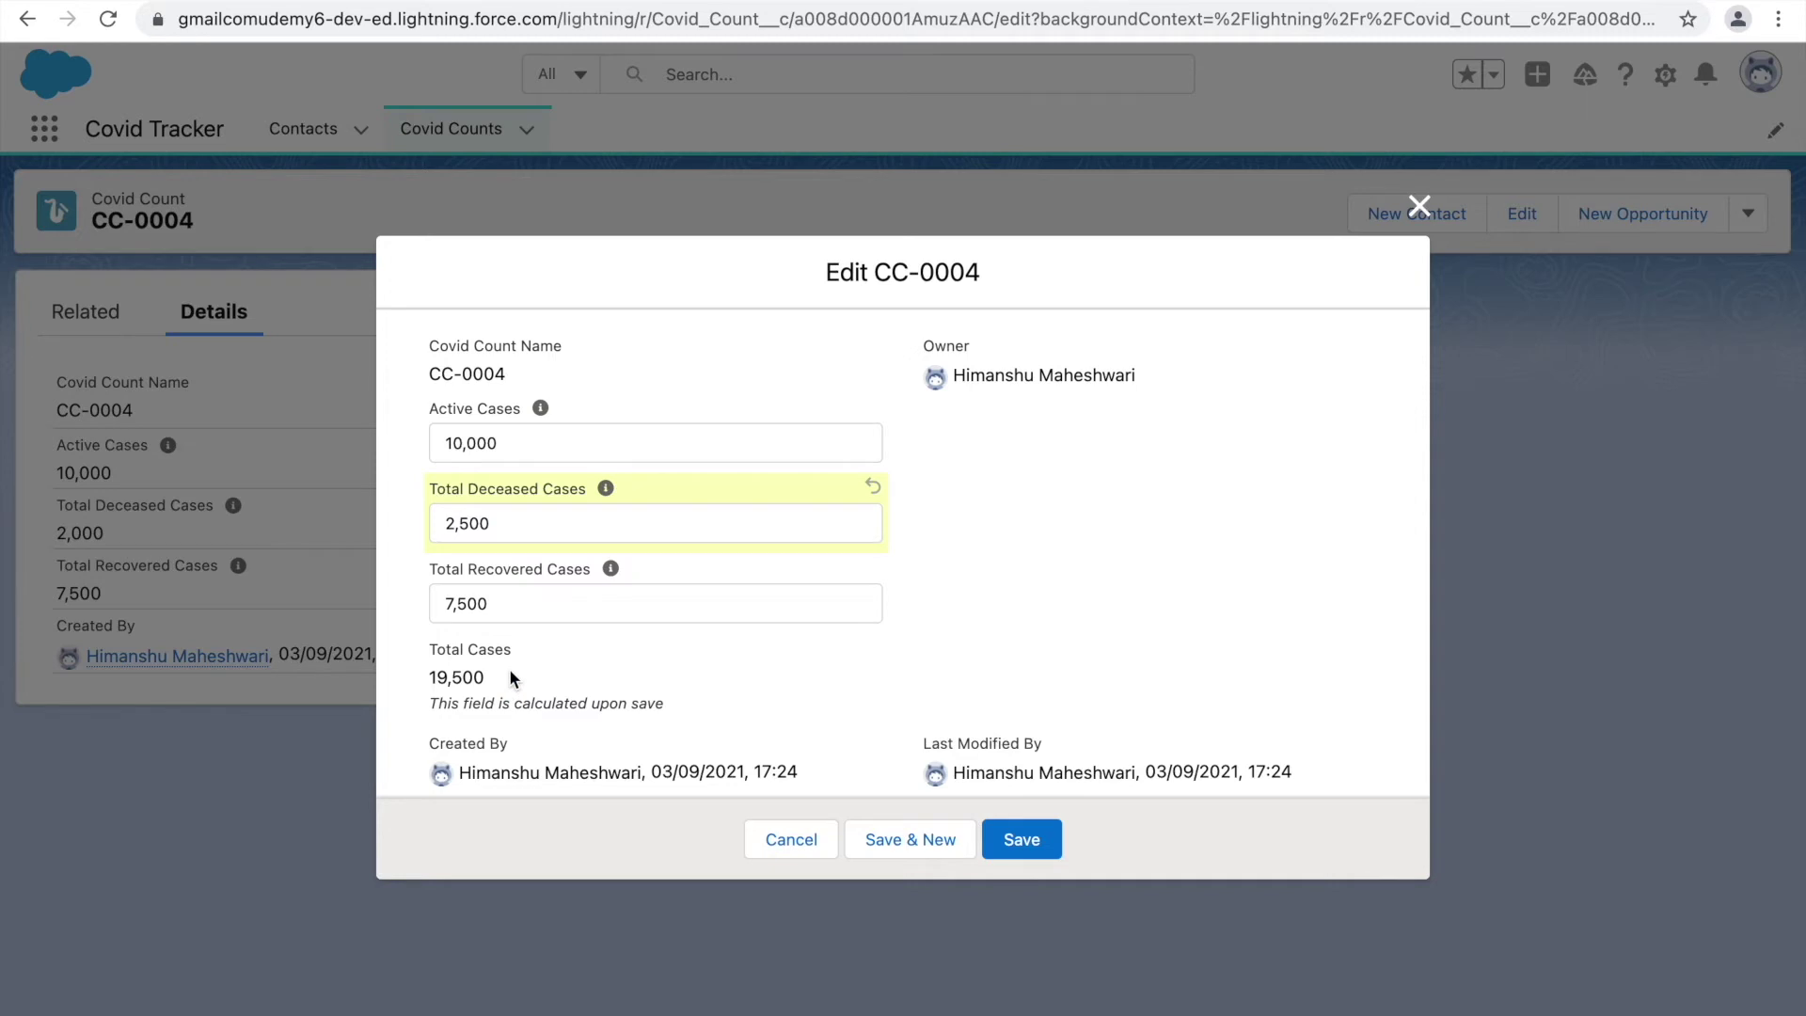
{"action": "left_click", "coordinate": [1012, 840]}
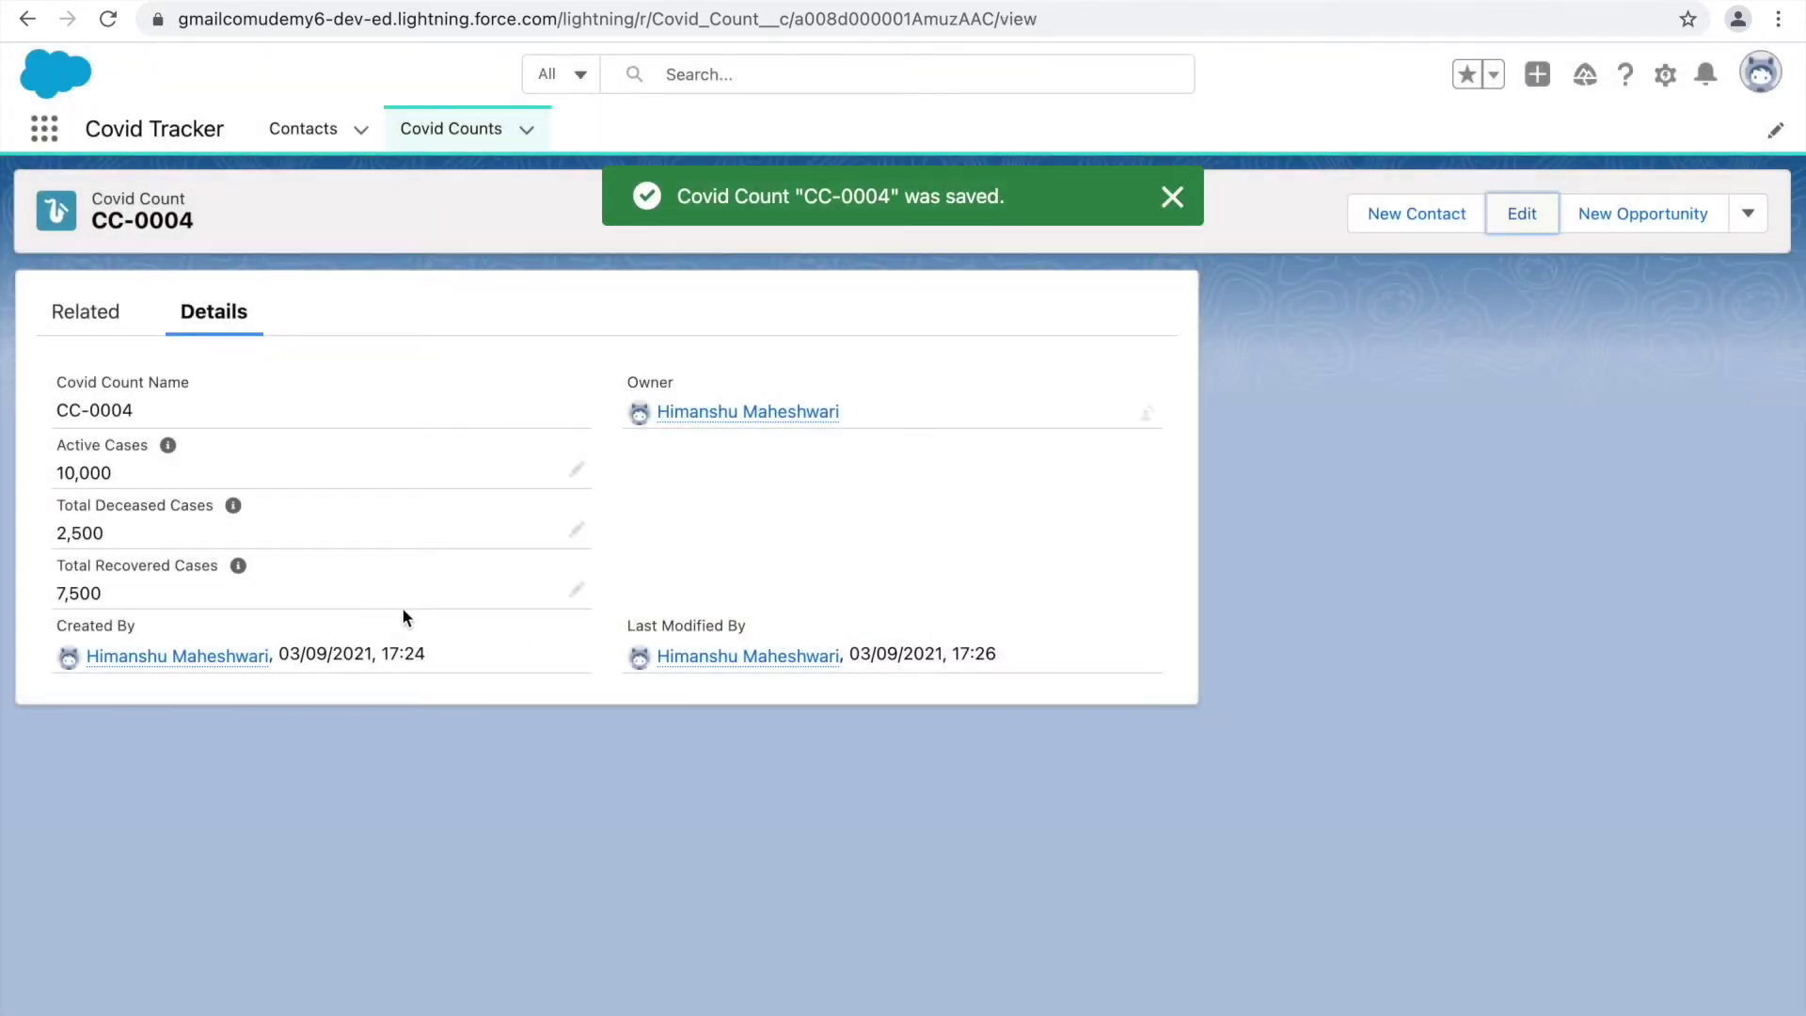
Step: Reopen the record for editing to check the recalculated Total Cases, and leave without changes
{"action": "left_click", "coordinate": [1521, 214]}
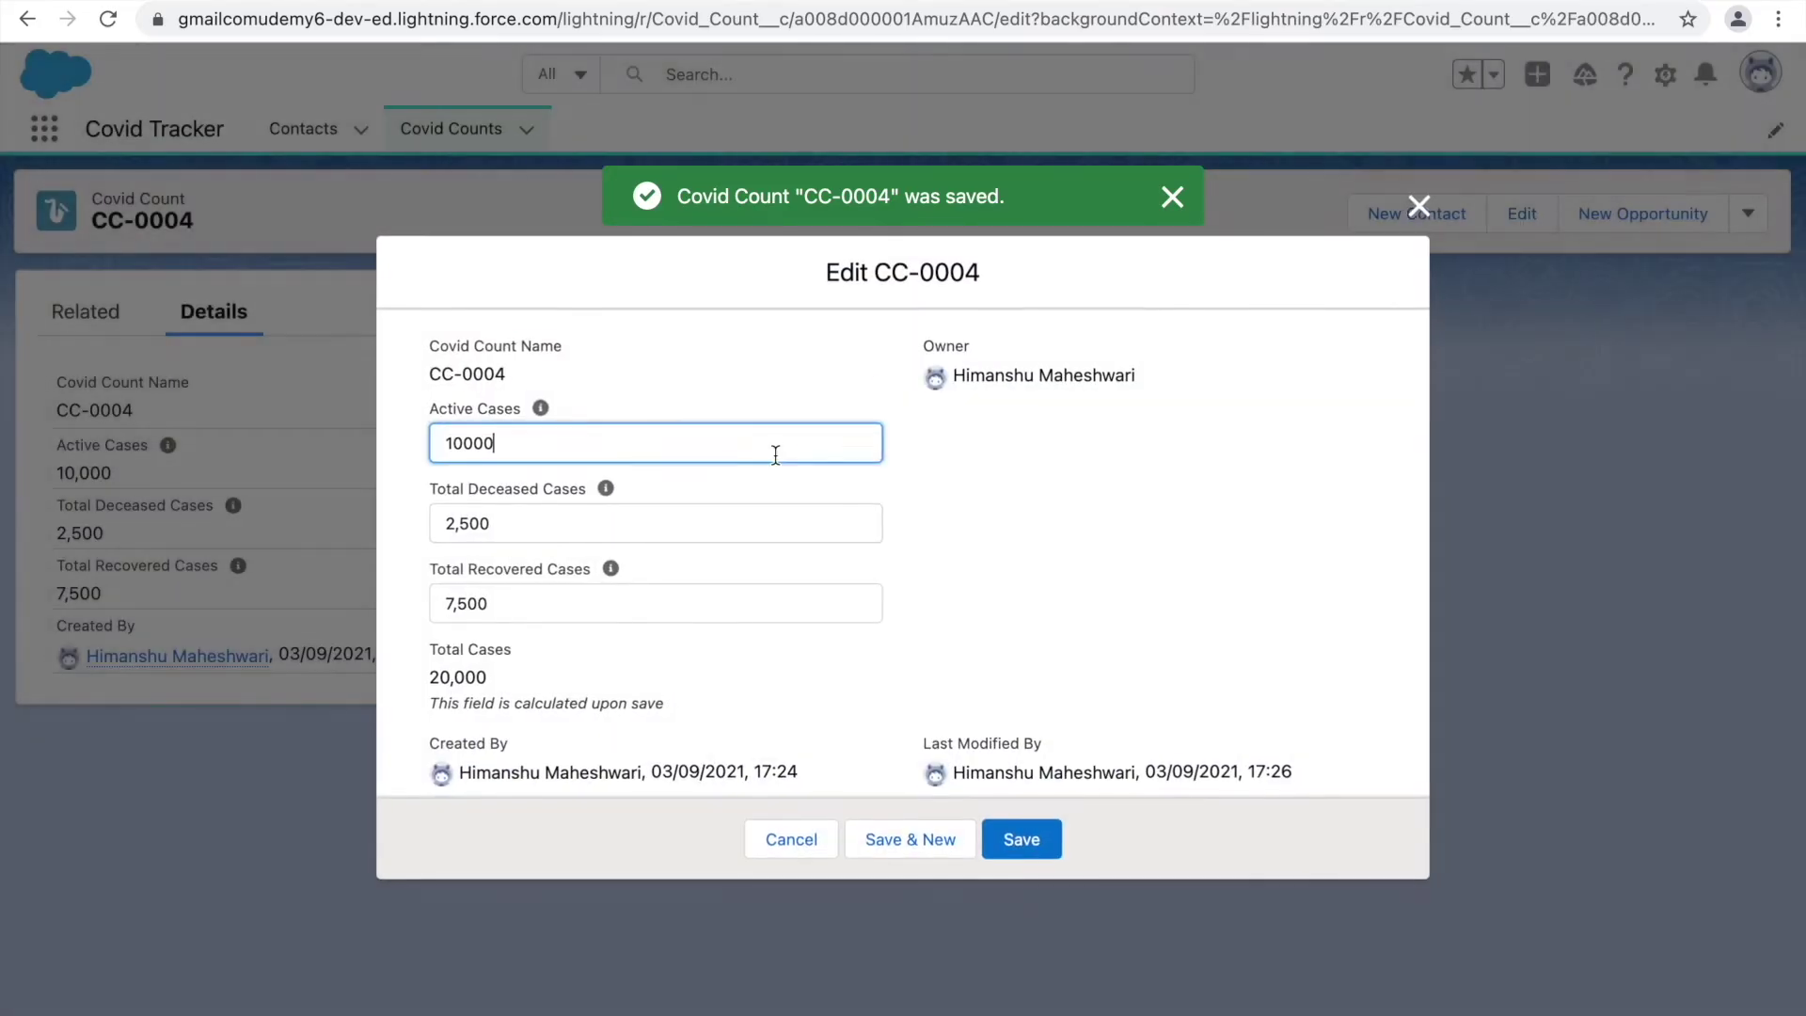
{"action": "left_click_drag", "start_coordinate": [513, 679], "coordinate": [415, 674]}
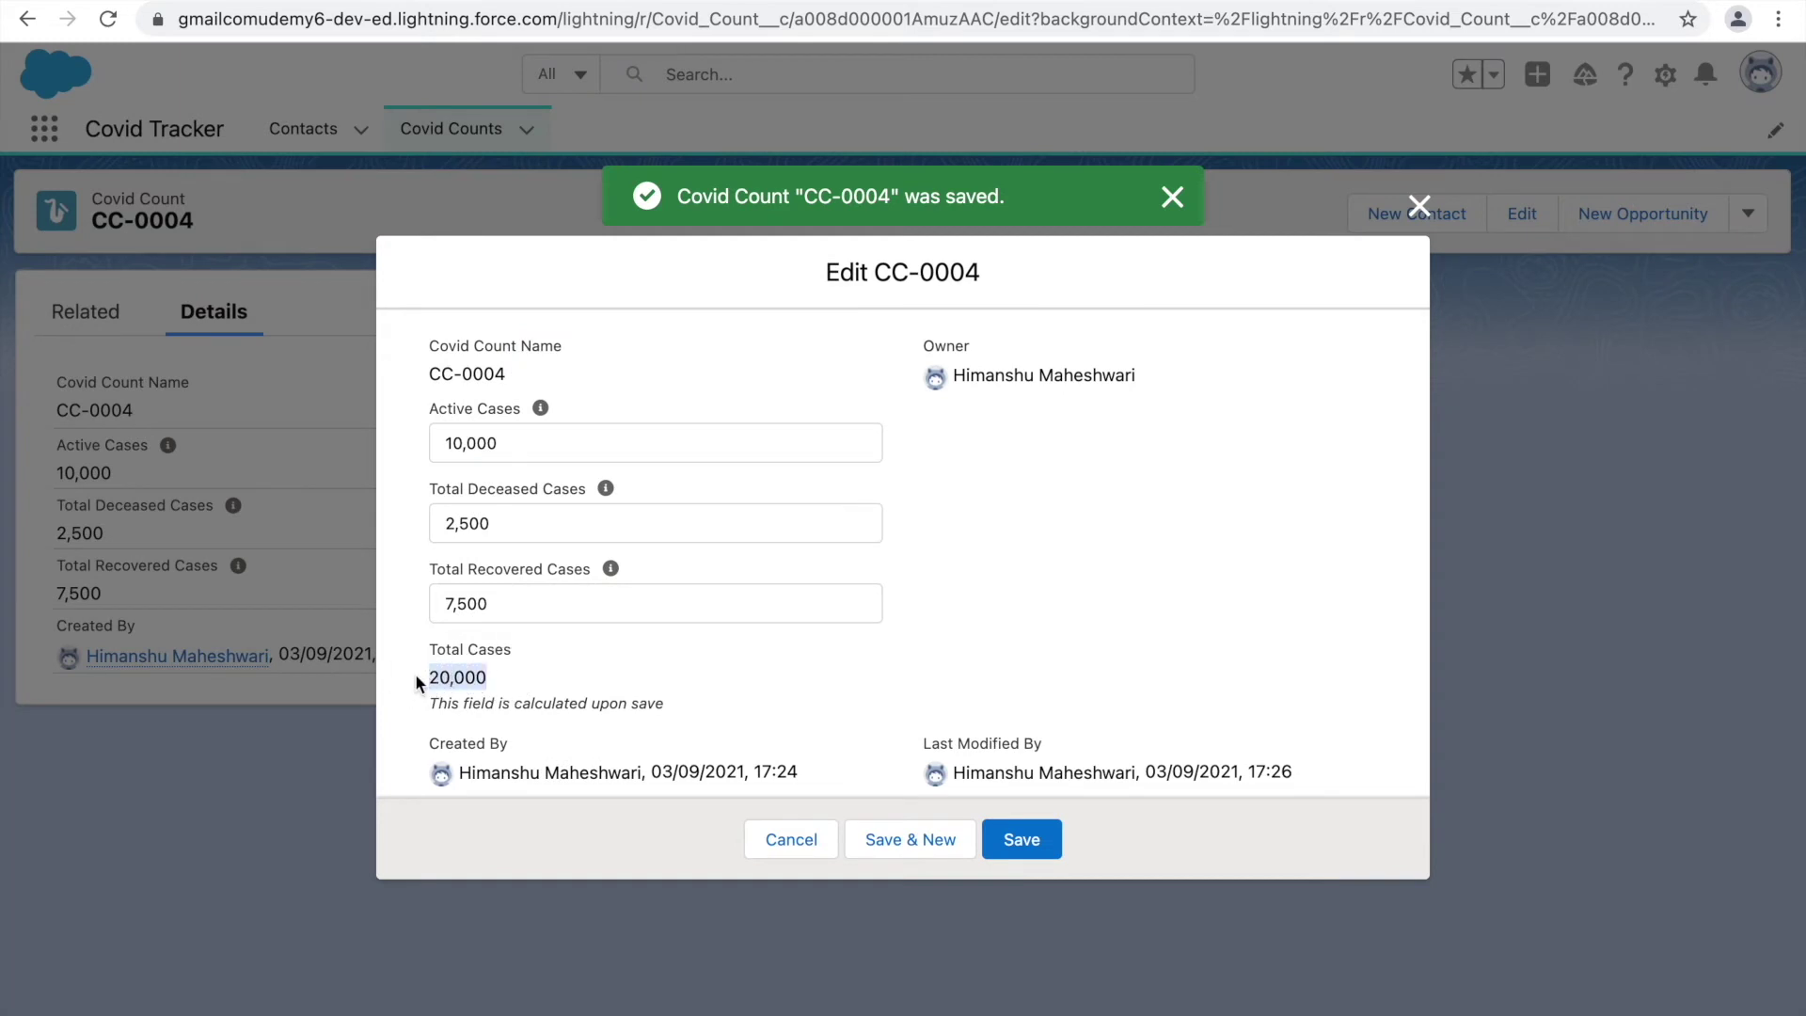
{"action": "left_click", "coordinate": [508, 674]}
{"action": "left_click", "coordinate": [525, 526]}
{"action": "left_click", "coordinate": [1033, 576]}
{"action": "left_click_drag", "start_coordinate": [438, 677], "coordinate": [560, 698]}
{"action": "left_click", "coordinate": [791, 839]}
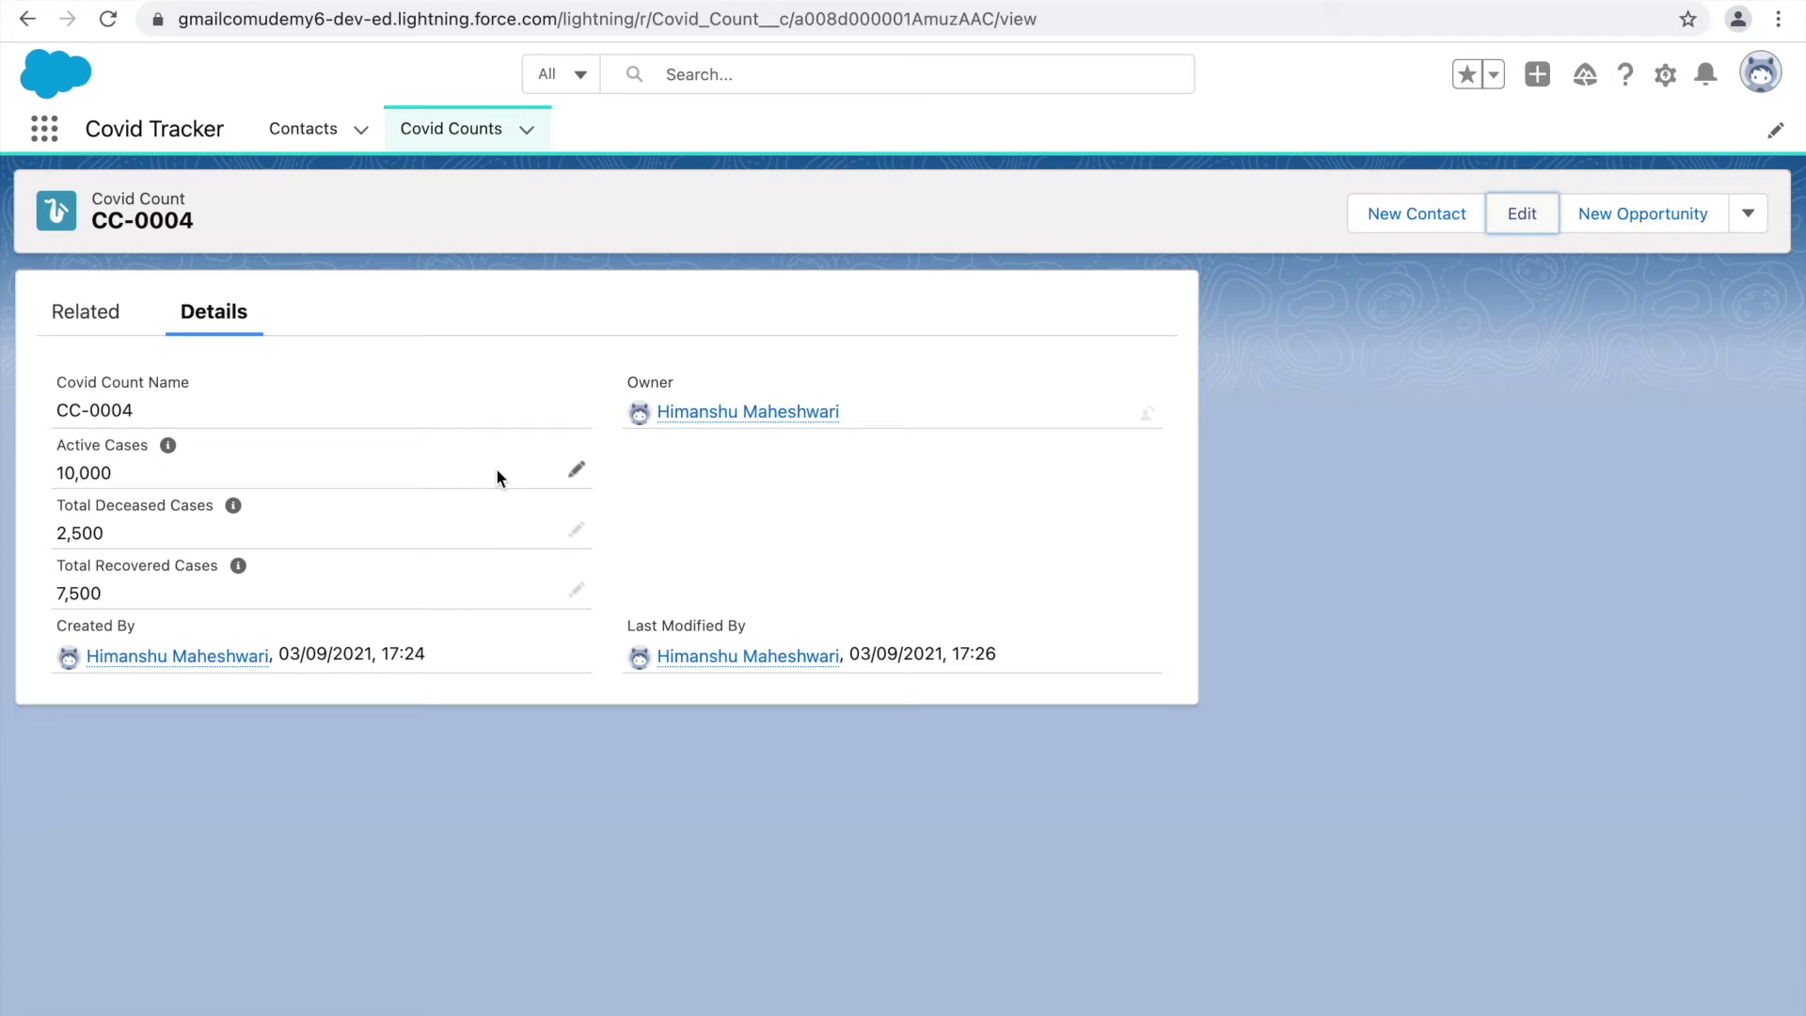
Step: Return to the Covid Count fields in Setup and start a new custom field of the Date type
{"action": "key", "text": "ctrl+Tab"}
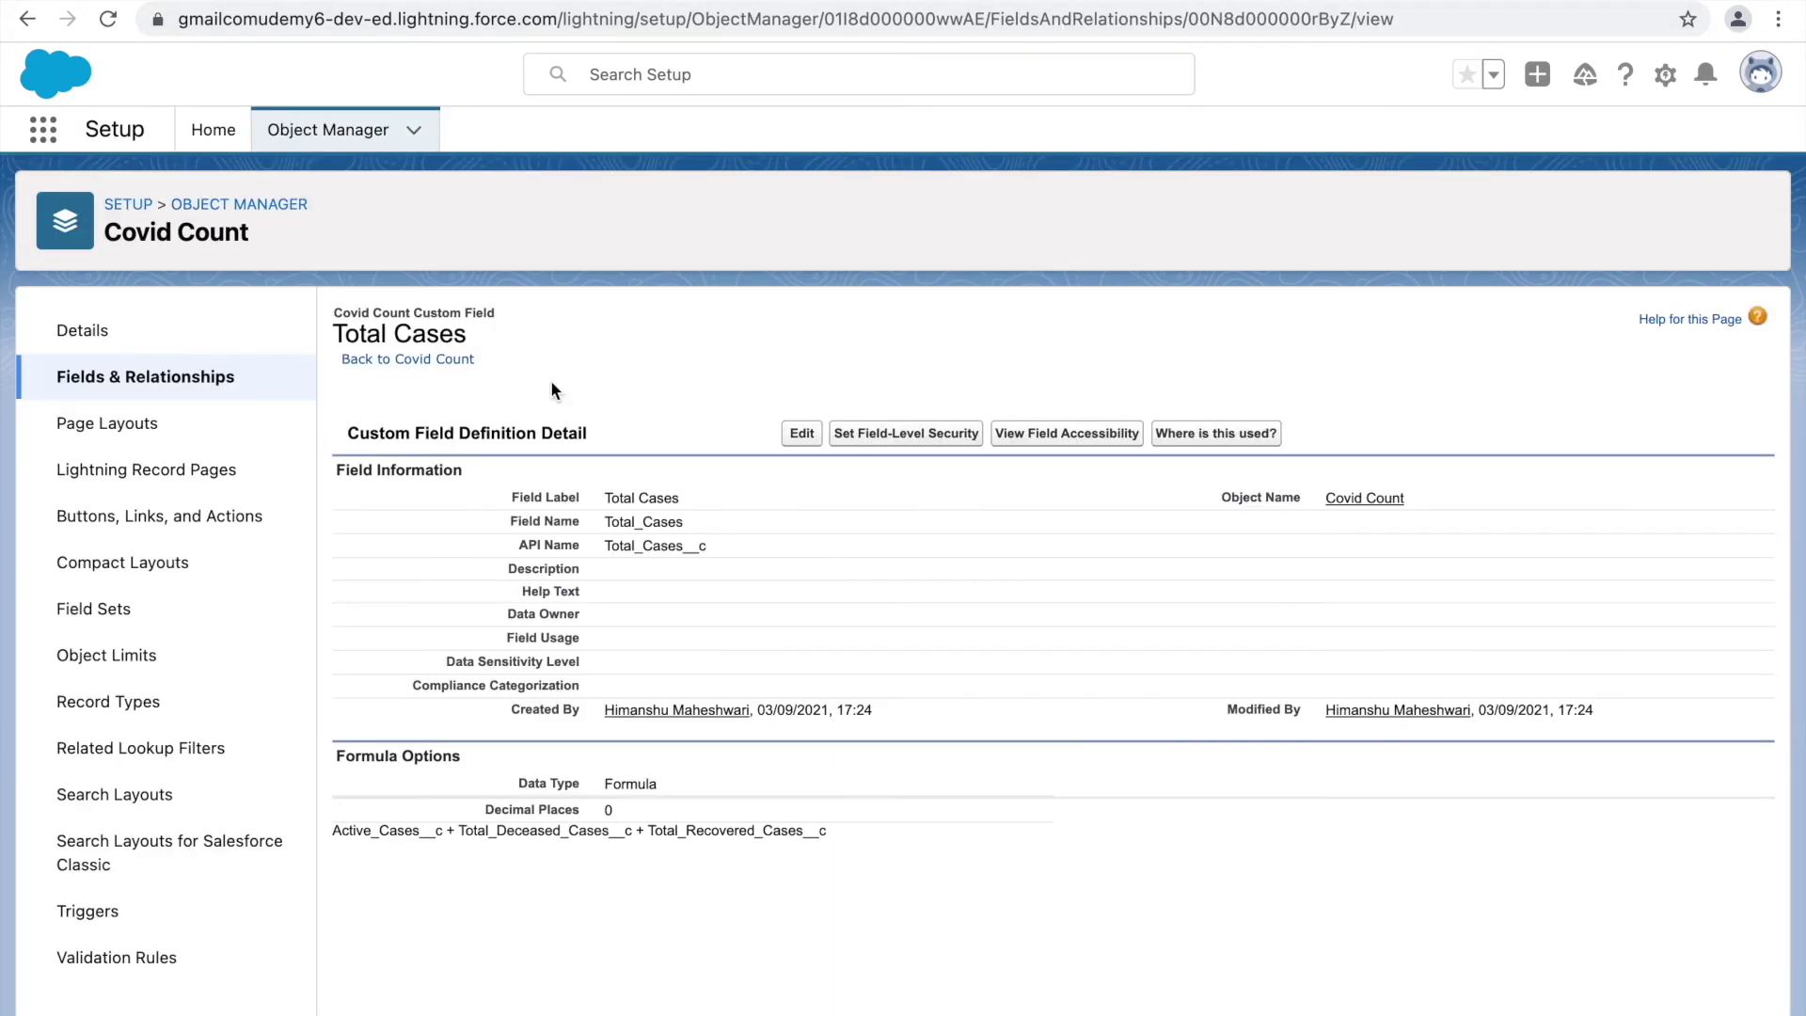
{"action": "left_click", "coordinate": [138, 376]}
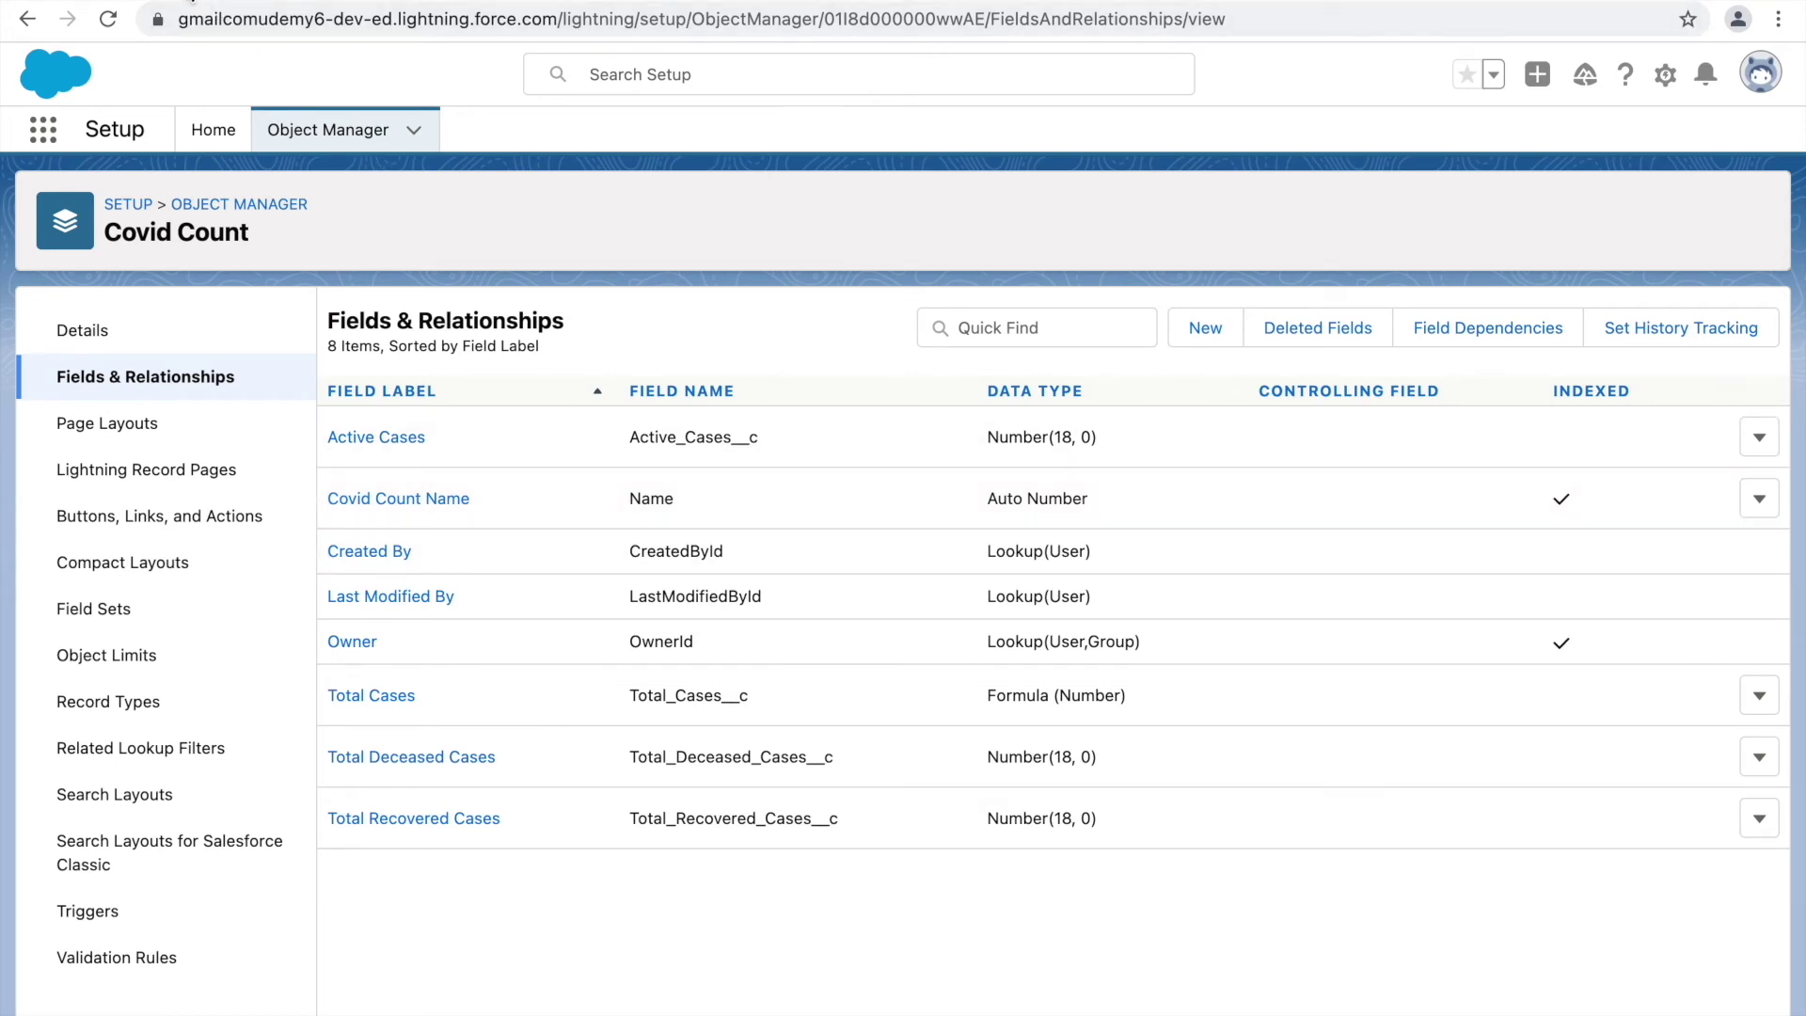
{"action": "left_click", "coordinate": [1207, 327]}
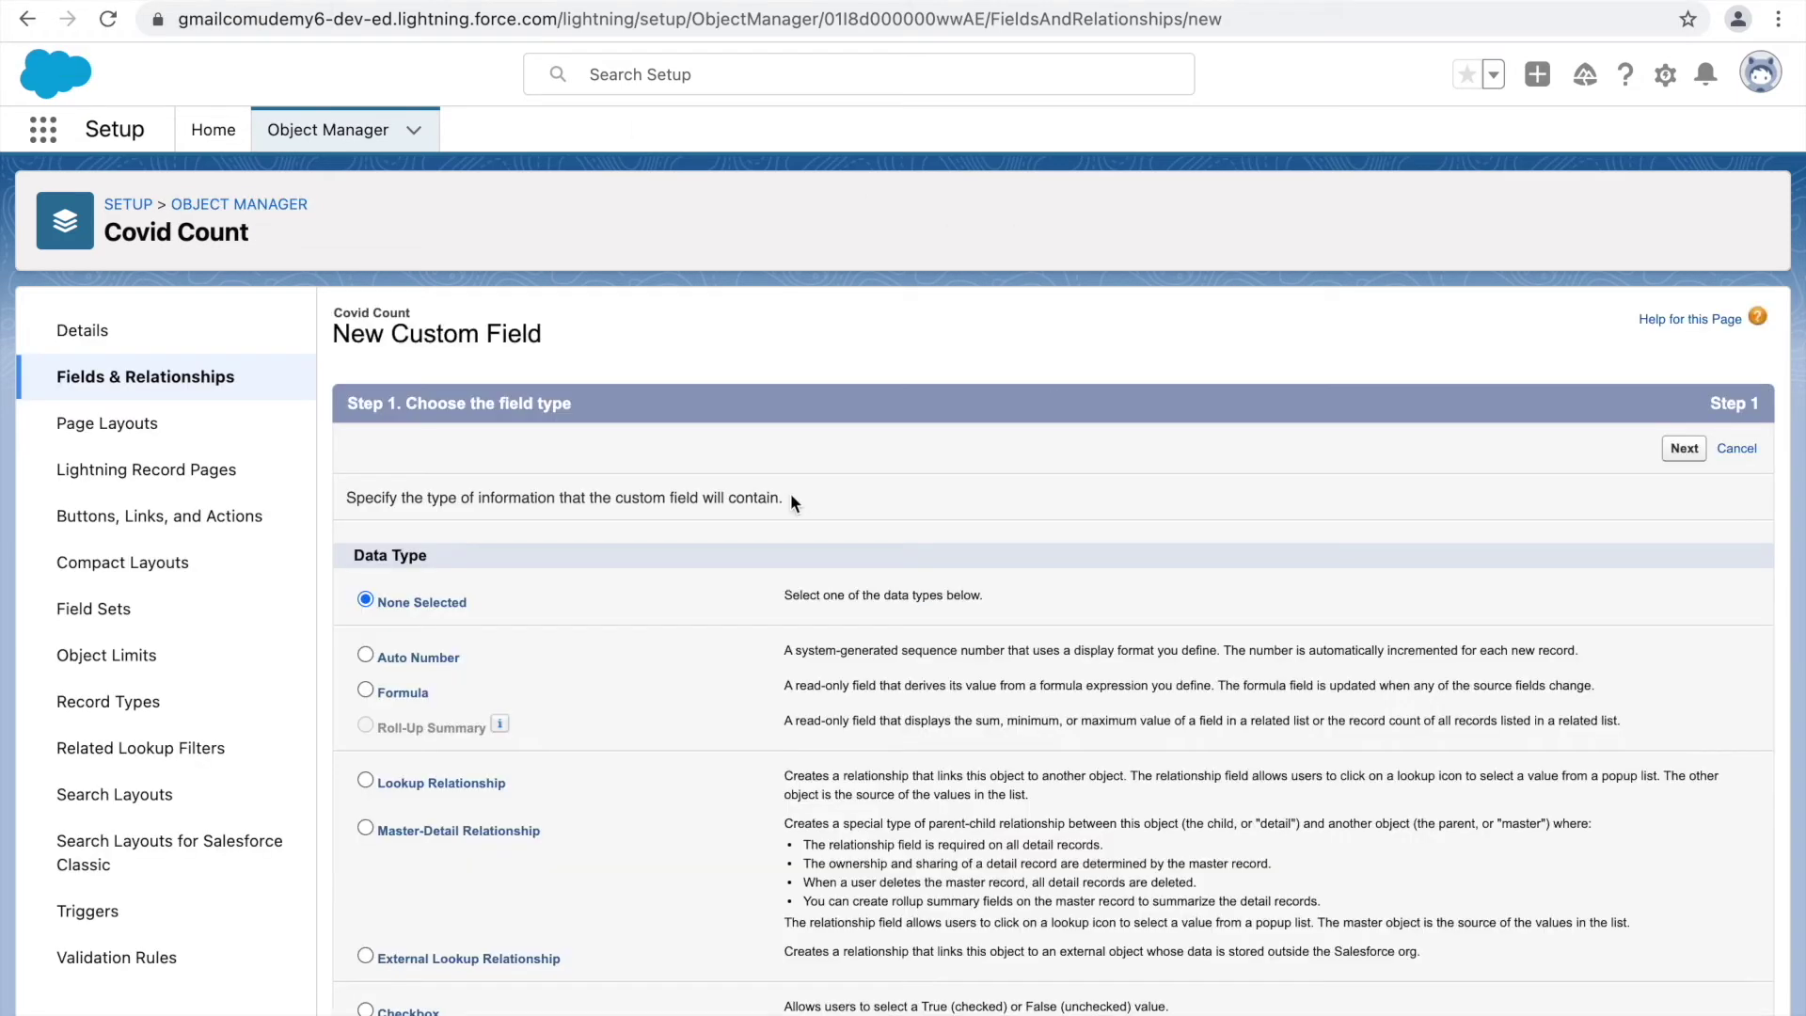
{"action": "scroll", "coordinate": [510, 798], "scroll_direction": "down", "scroll_amount": 7}
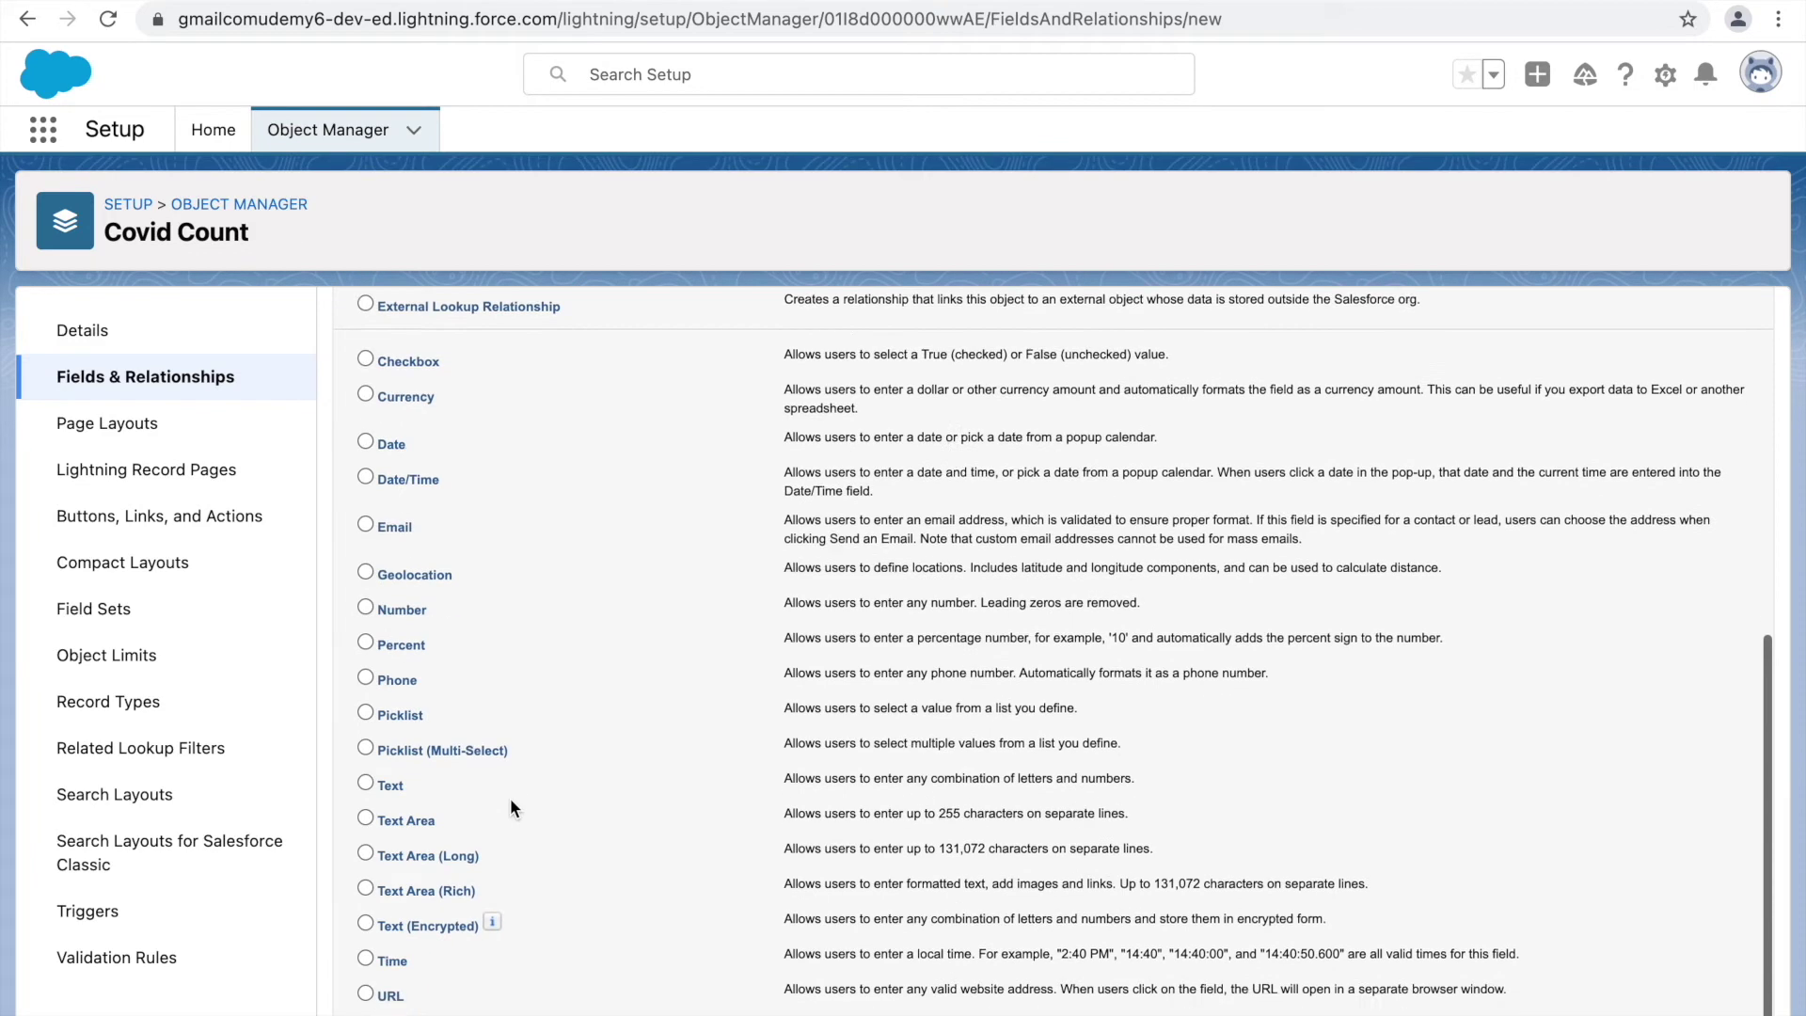
{"action": "left_click", "coordinate": [363, 414]}
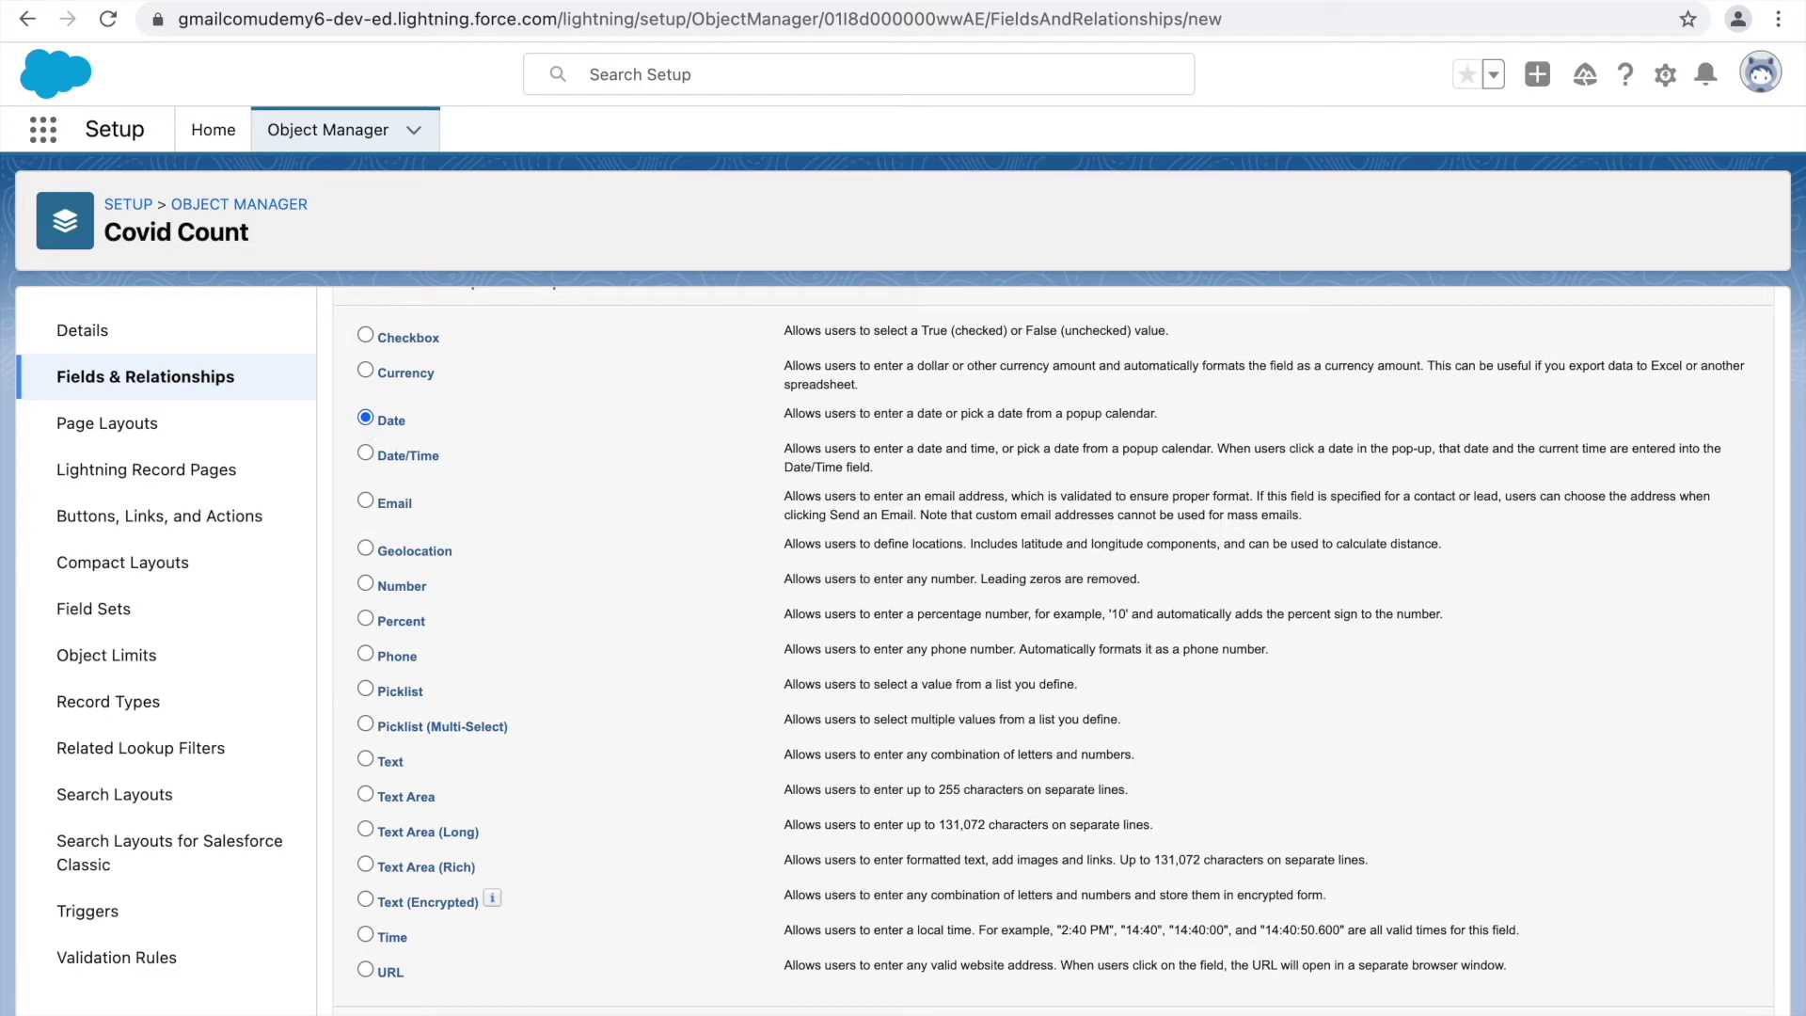
Step: Label the new date field Entry Date and continue to its field-level security
{"action": "left_click", "coordinate": [707, 501]}
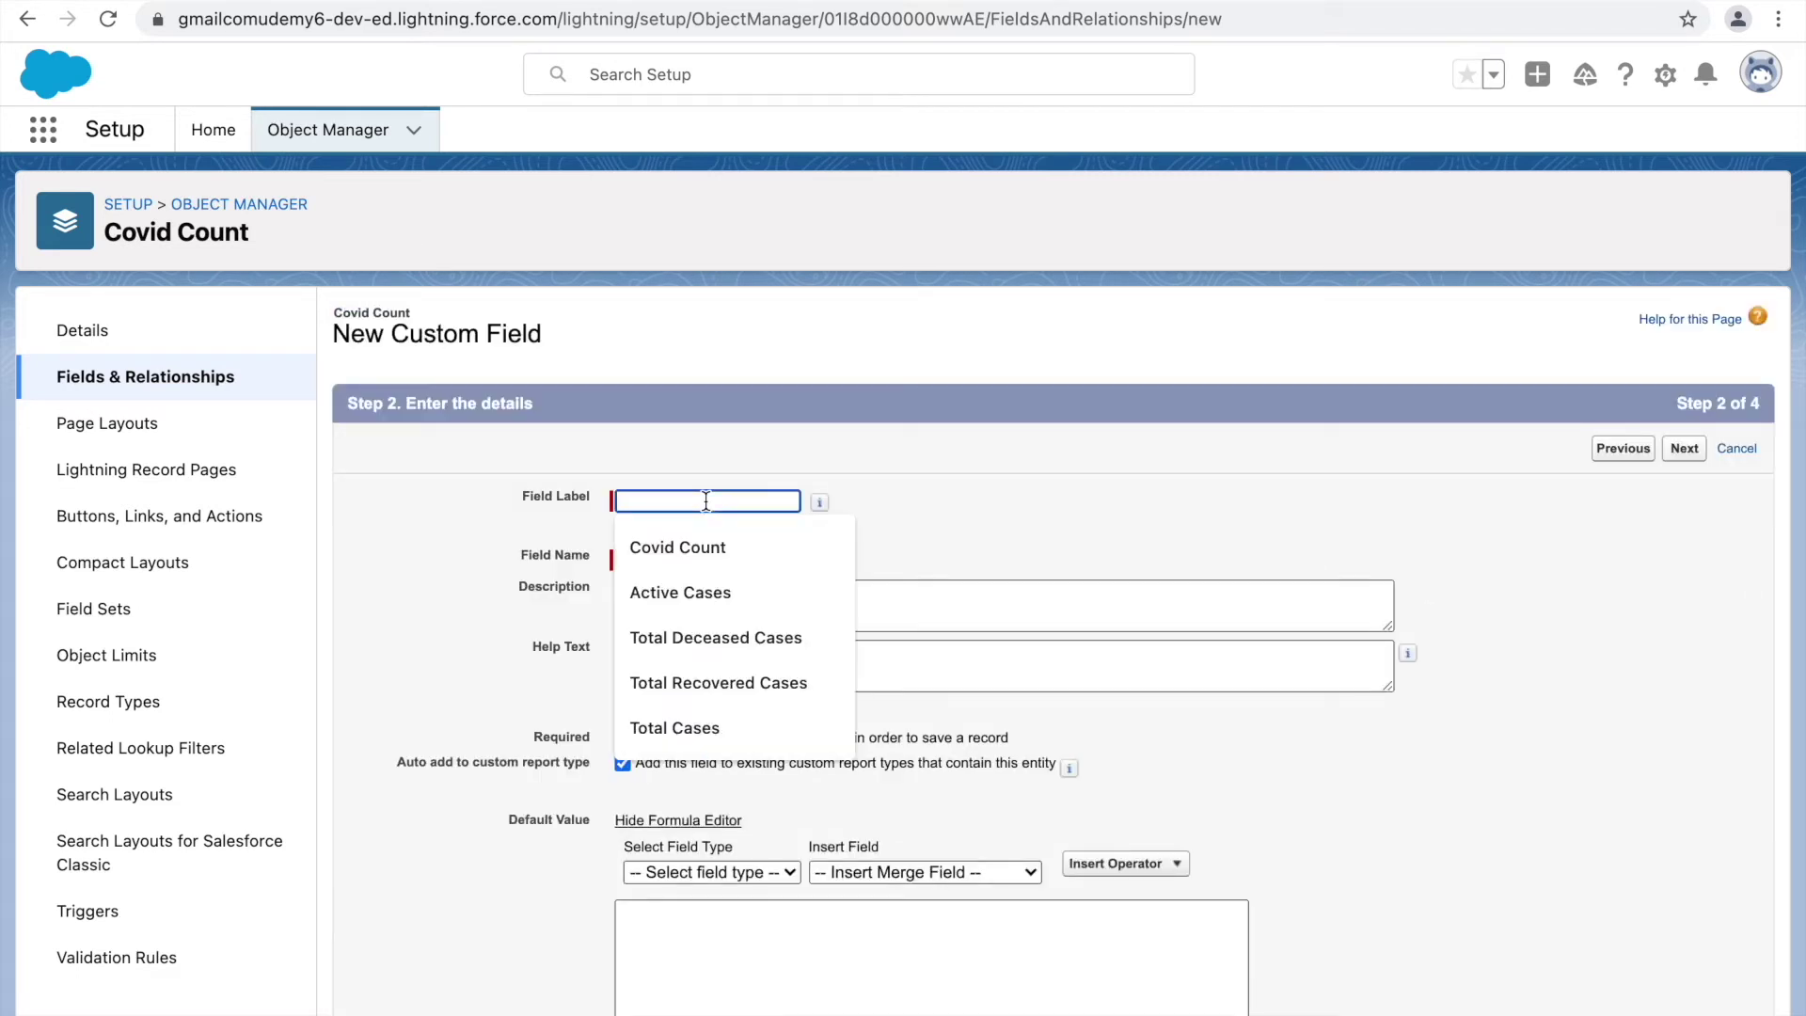
{"action": "type", "text": "Entry Date"}
{"action": "left_click", "coordinate": [793, 528]}
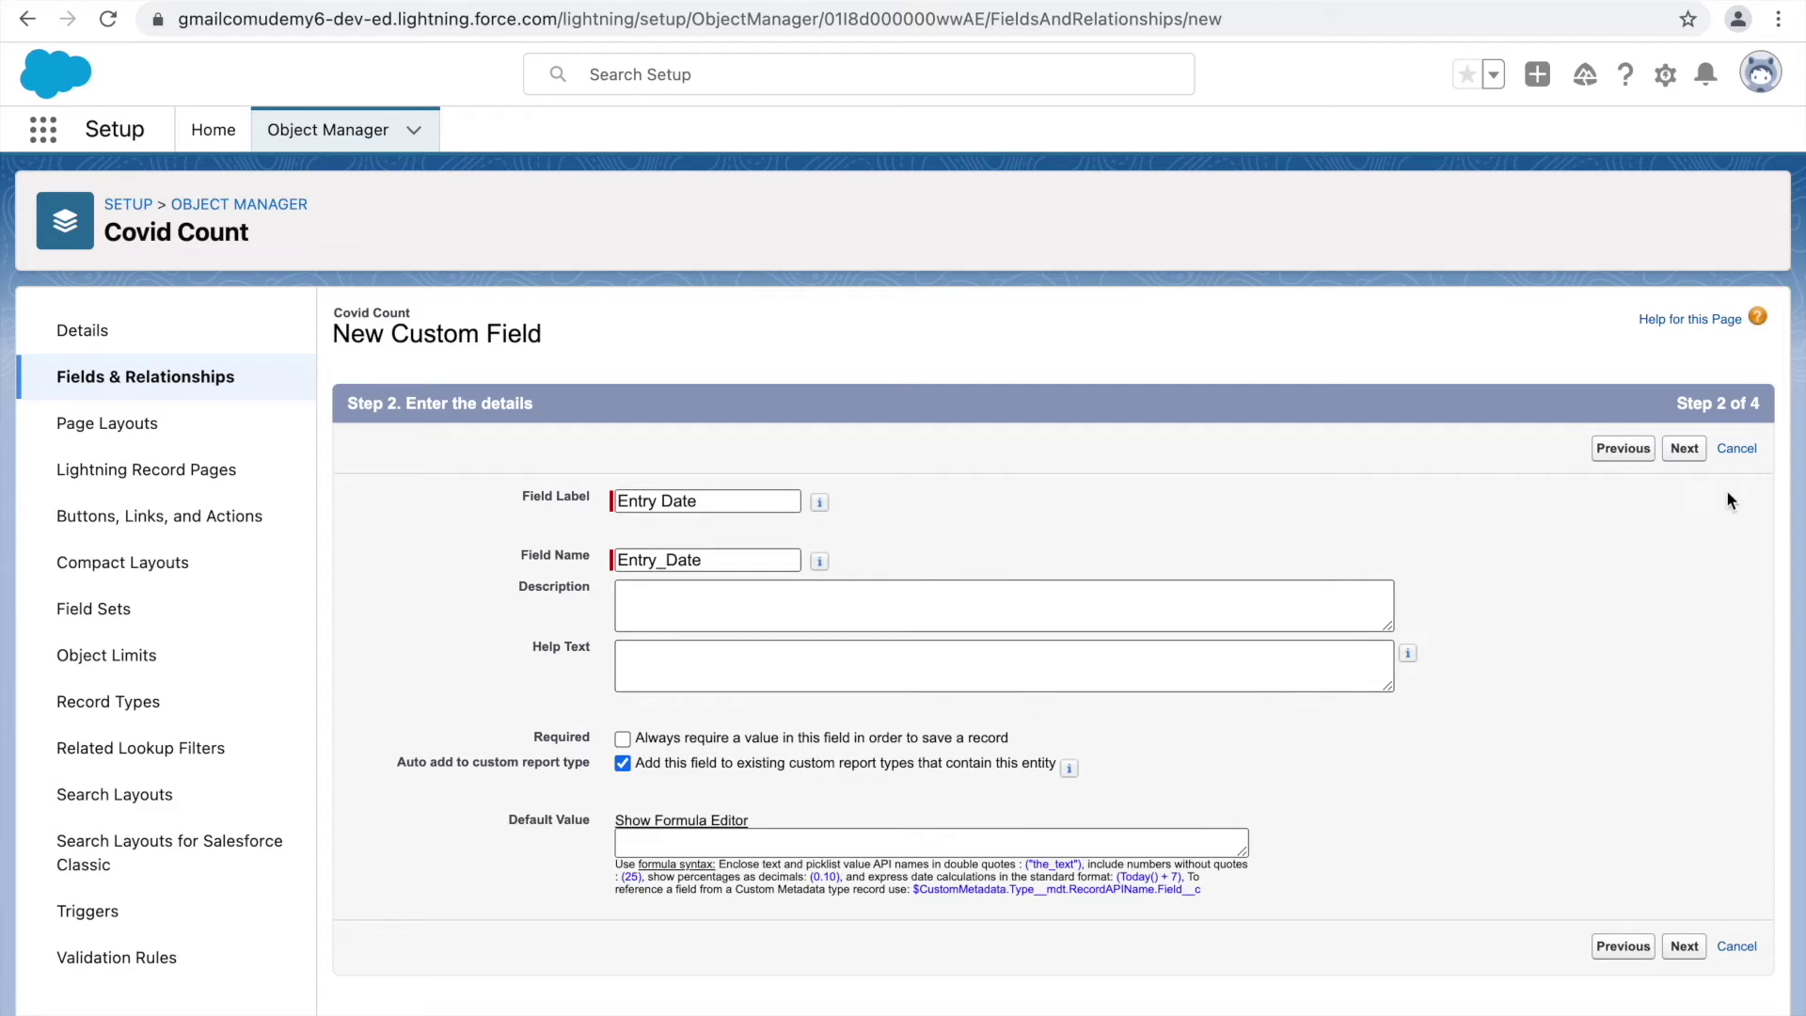
{"action": "left_click", "coordinate": [1685, 449]}
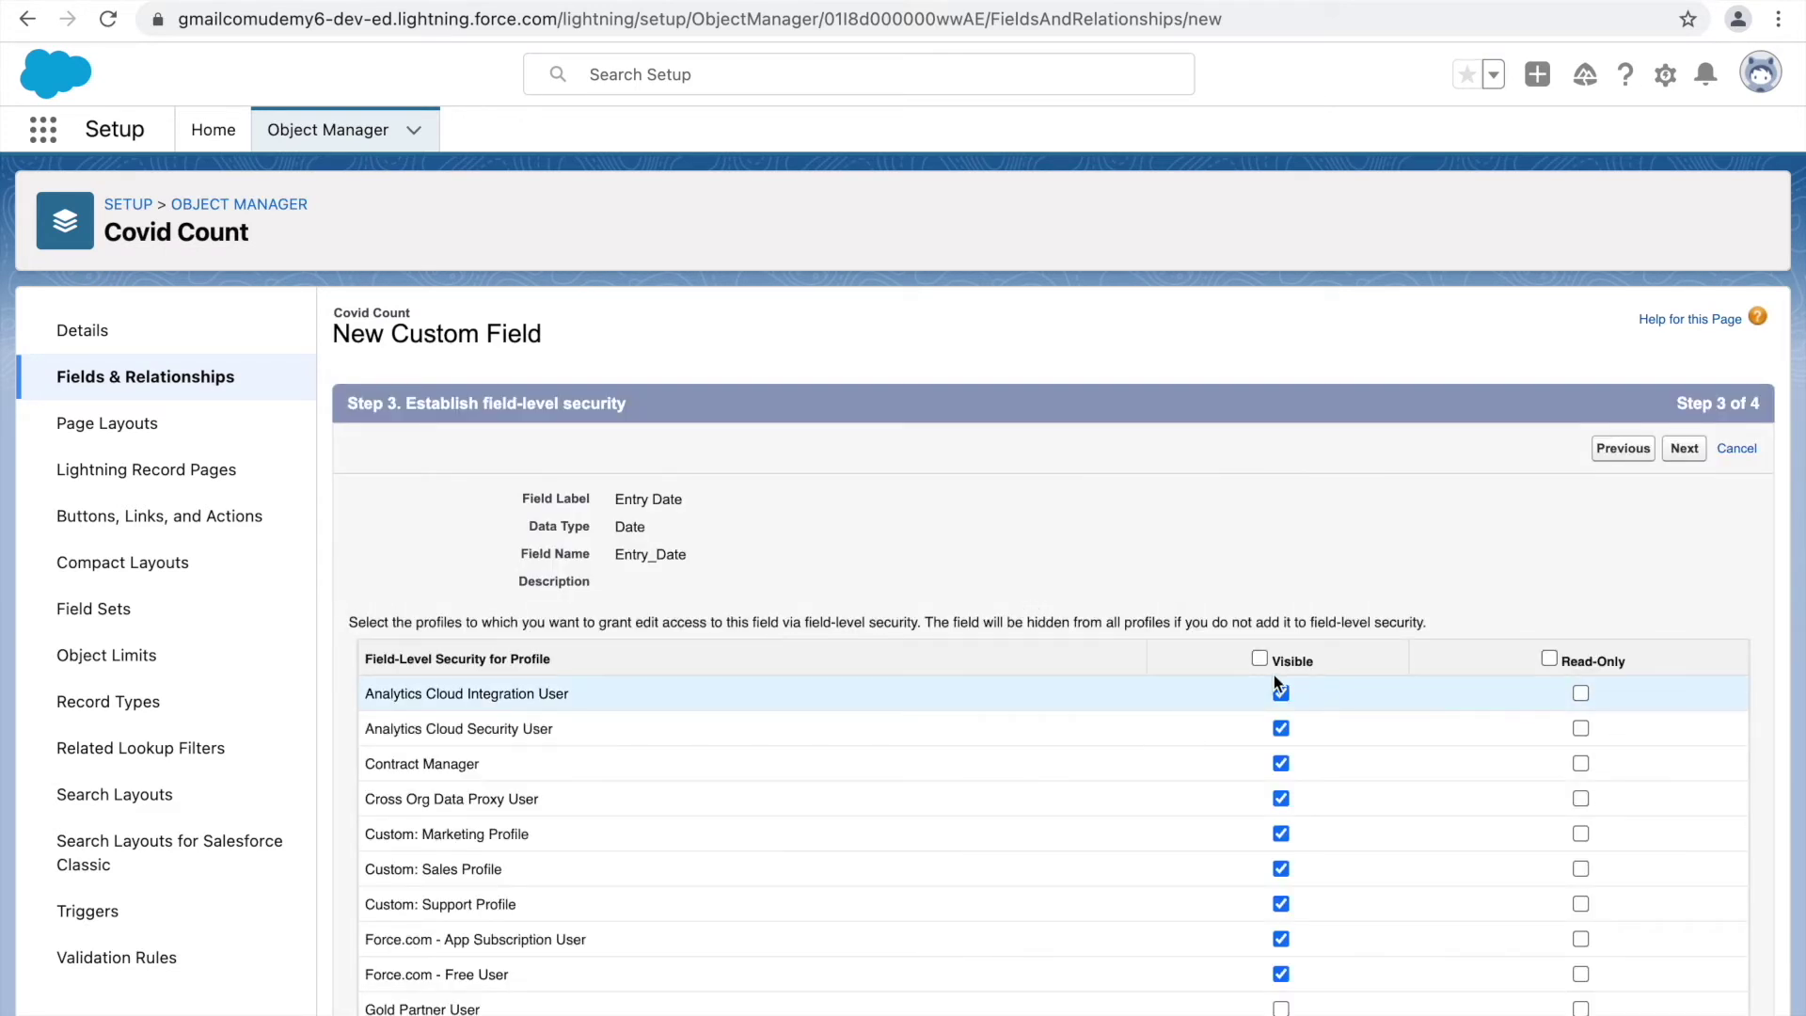
Step: Restrict Entry Date's visibility to the System Administrator and Support Manager Profile profiles
{"action": "left_click", "coordinate": [1266, 662]}
{"action": "scroll", "coordinate": [1221, 856], "scroll_direction": "down", "scroll_amount": 6}
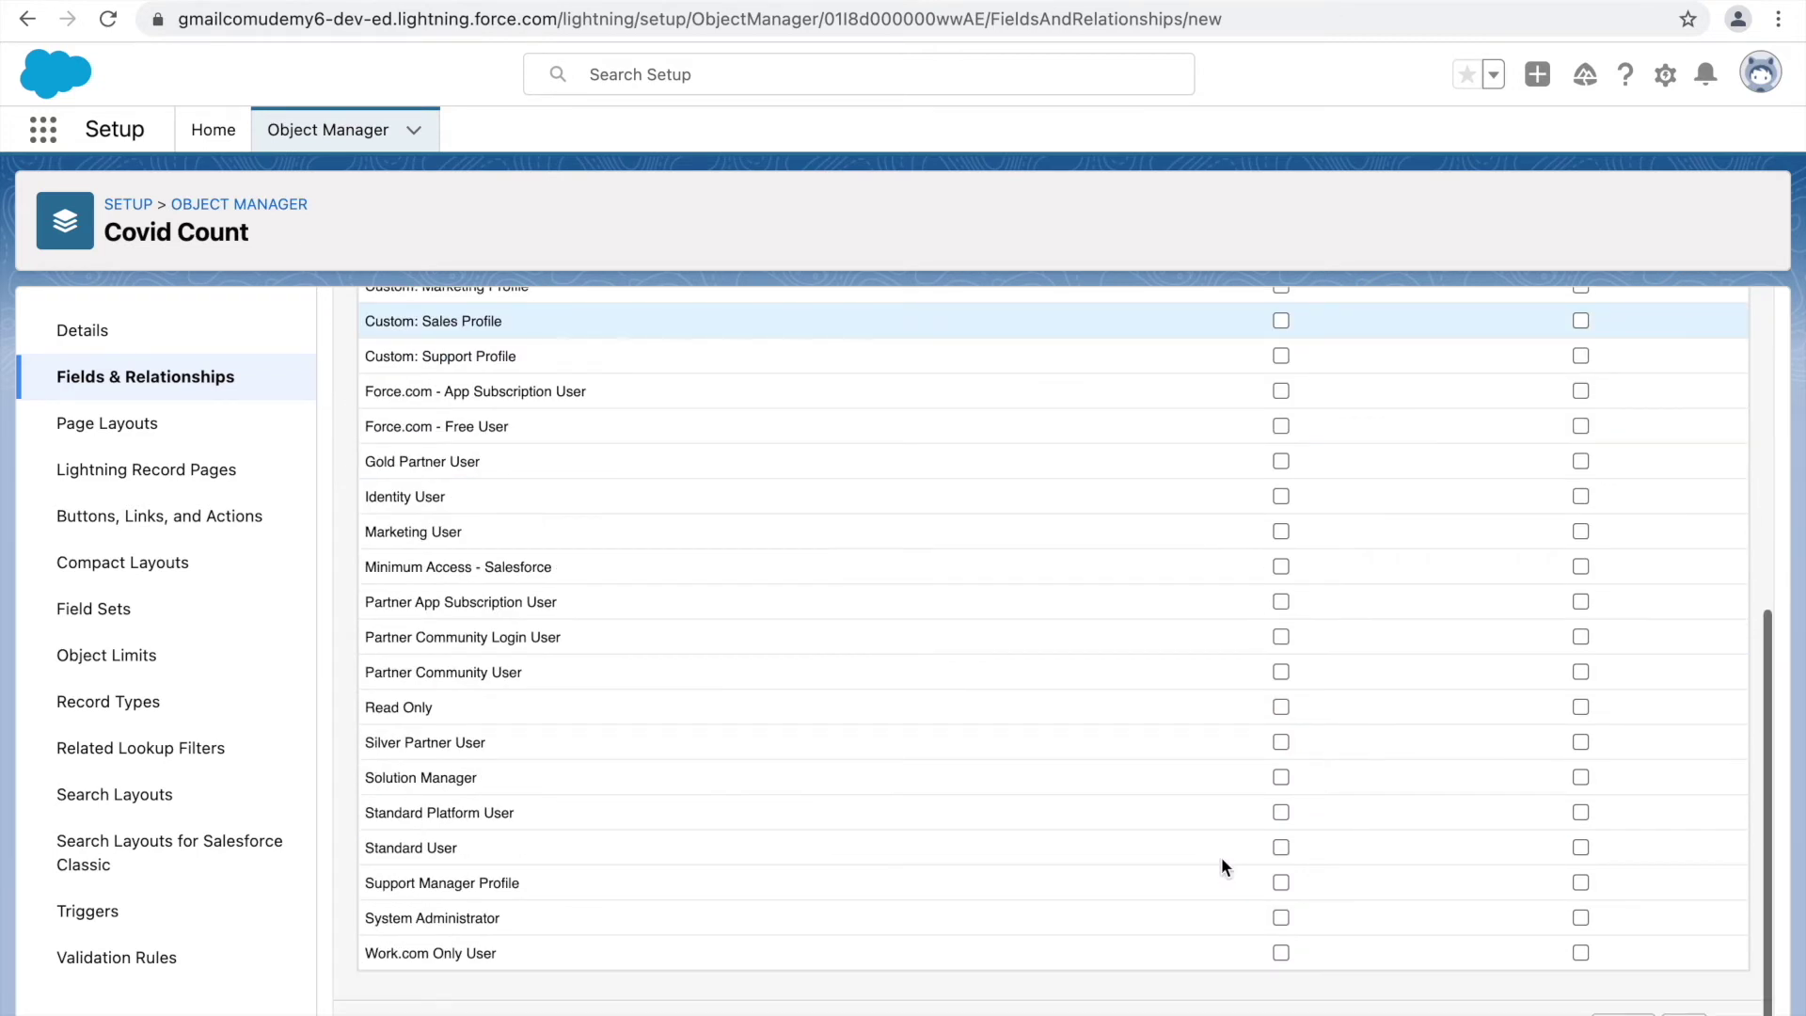
{"action": "left_click", "coordinate": [1281, 917]}
{"action": "left_click", "coordinate": [1280, 882]}
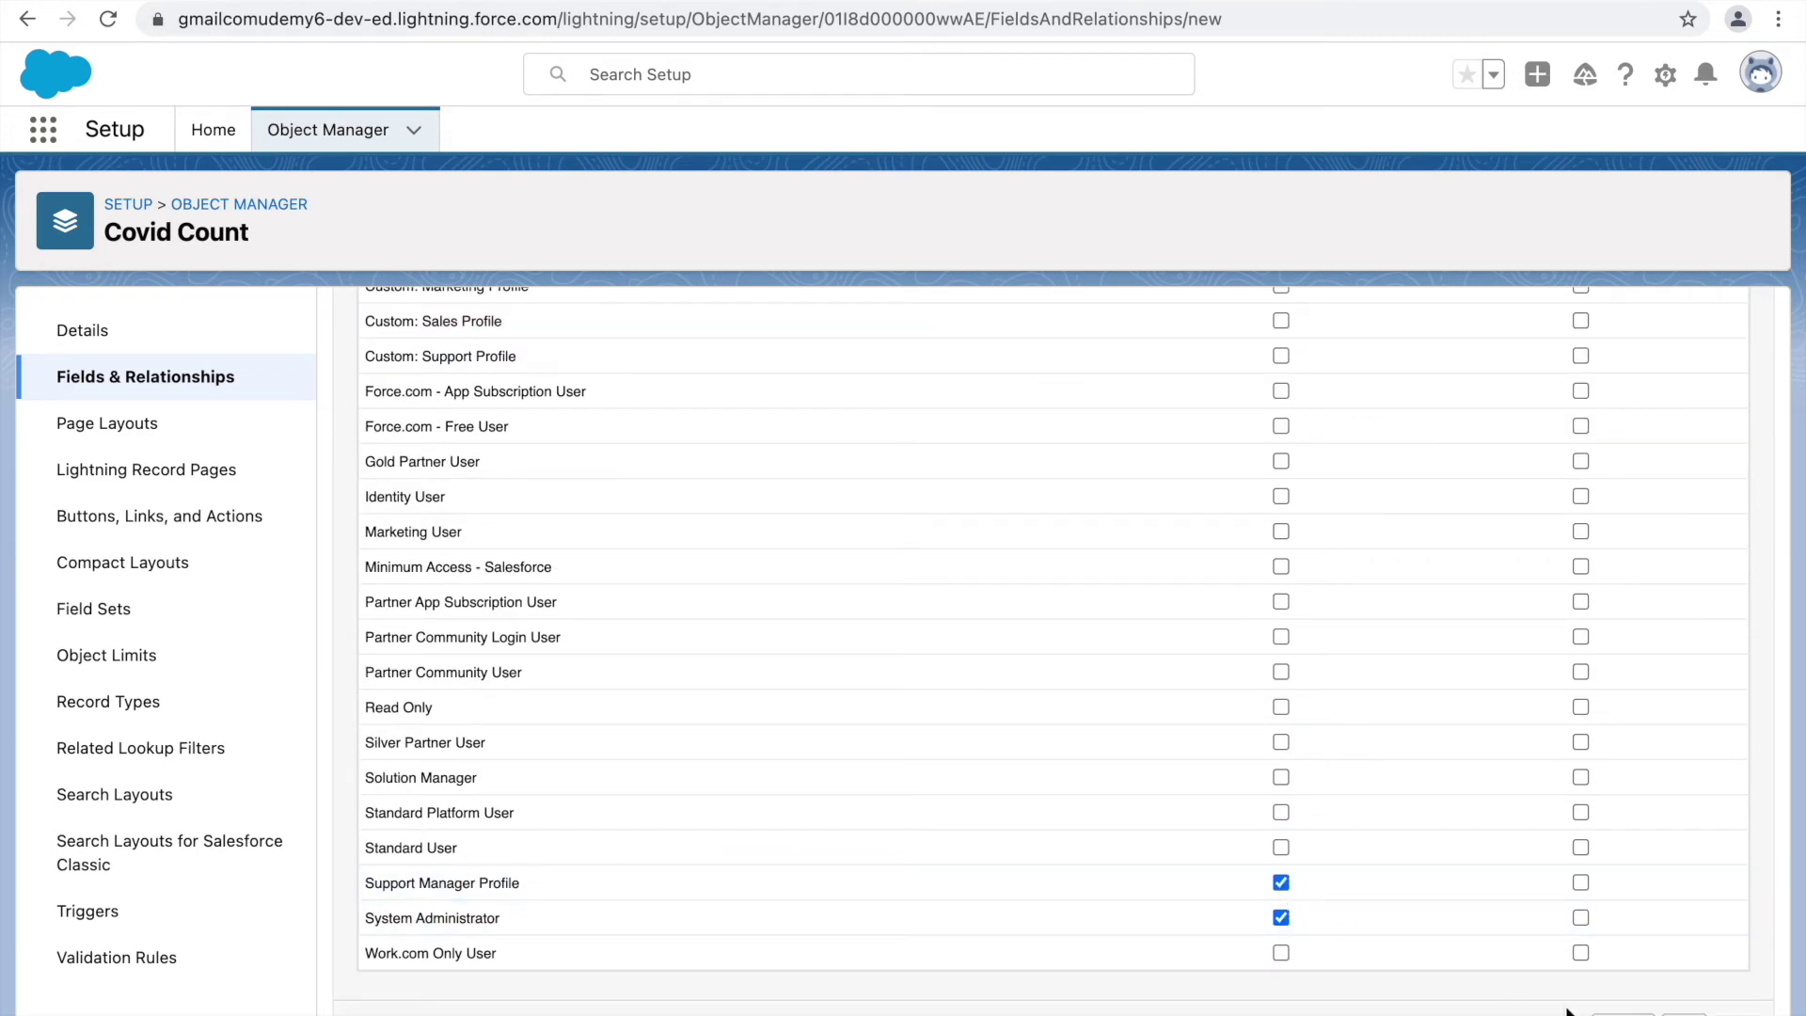
Step: Save Entry Date with the Covid Count Layout included and start another new custom field
{"action": "left_click", "coordinate": [1684, 1012]}
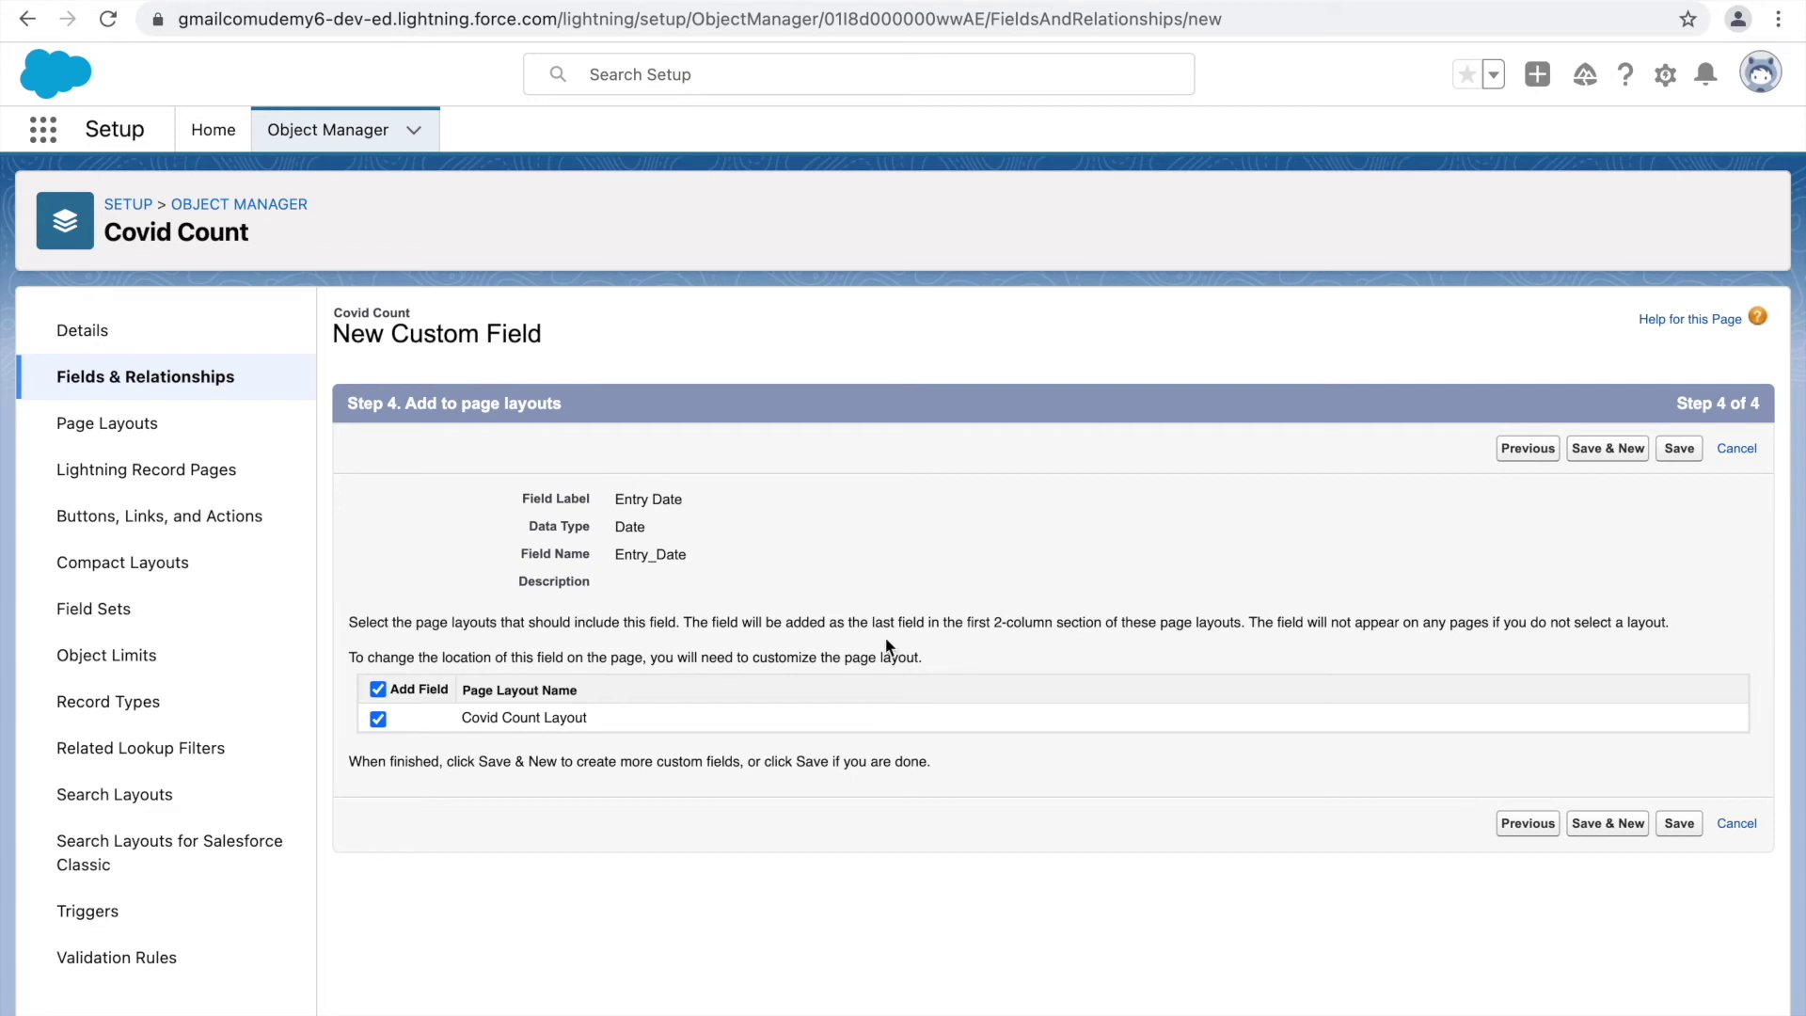
{"action": "left_click", "coordinate": [1607, 459]}
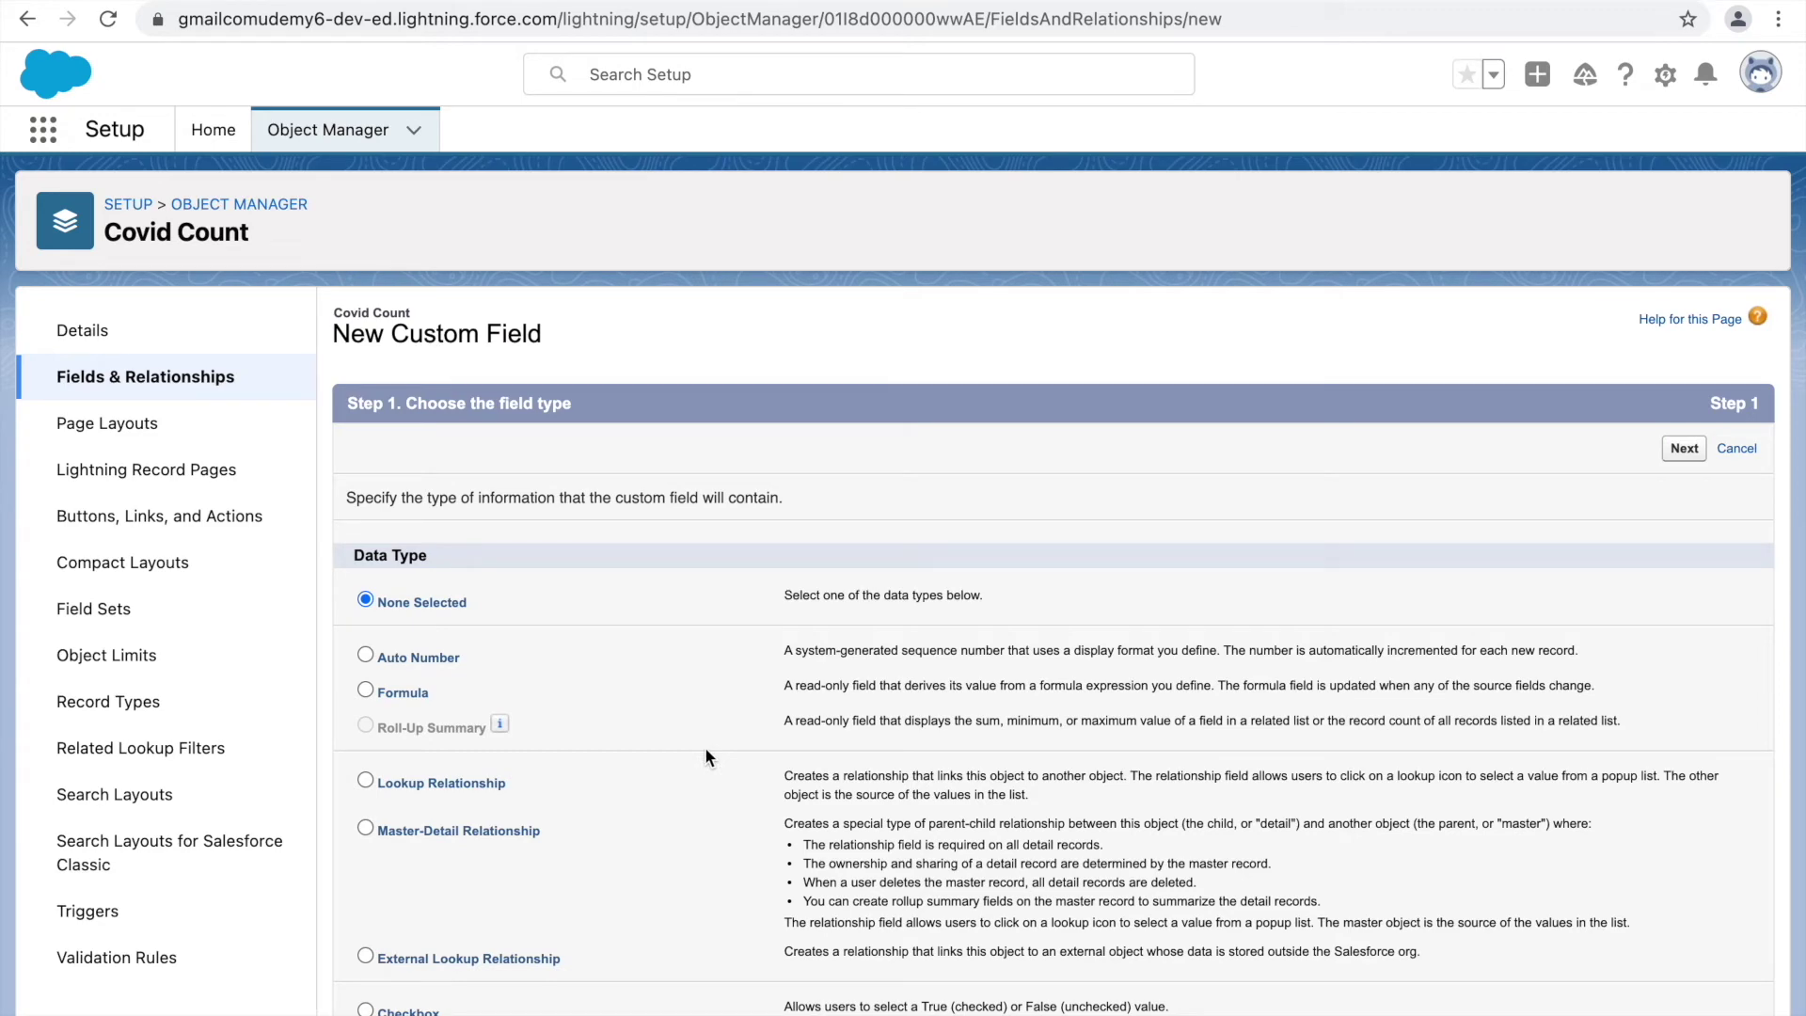
Step: Compare the descriptions of the Text, Text Area and Text Area (Long) data types, and continue with Text Area for the new field
{"action": "scroll", "coordinate": [613, 865], "scroll_direction": "down", "scroll_amount": 3}
{"action": "scroll", "coordinate": [612, 865], "scroll_direction": "down", "scroll_amount": 3}
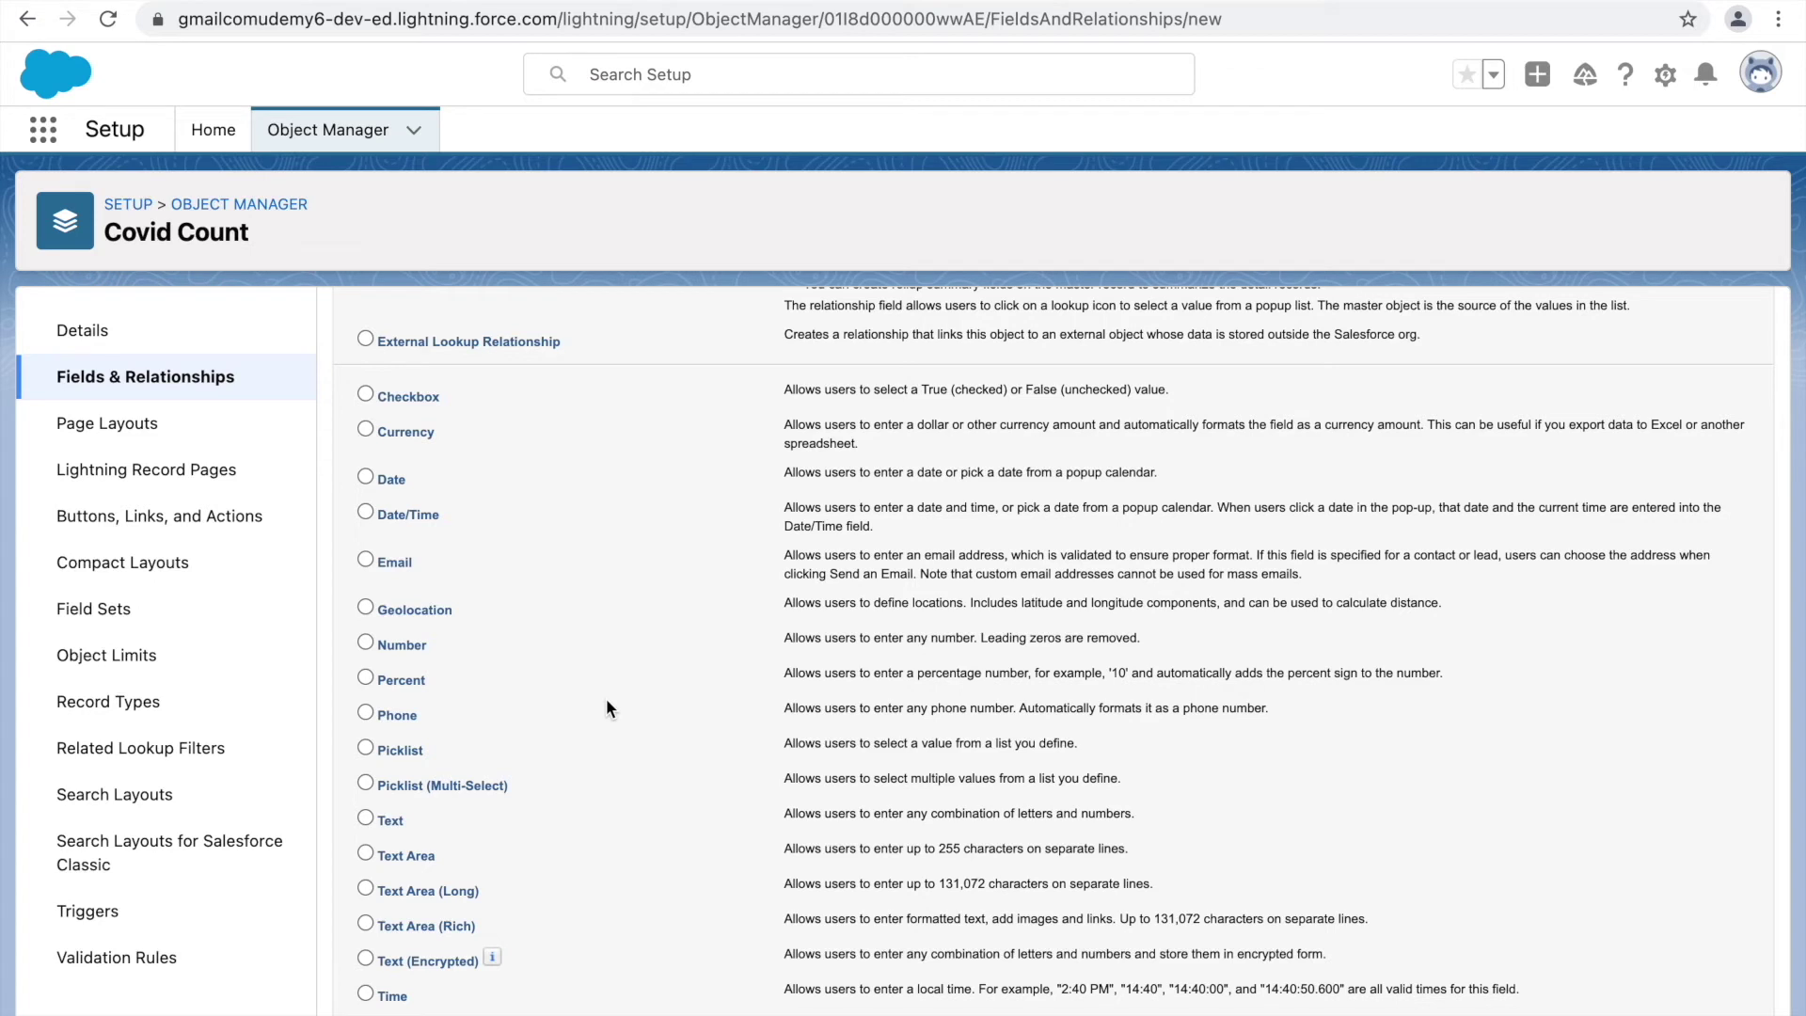
{"action": "scroll", "coordinate": [598, 743], "scroll_direction": "down", "scroll_amount": 1}
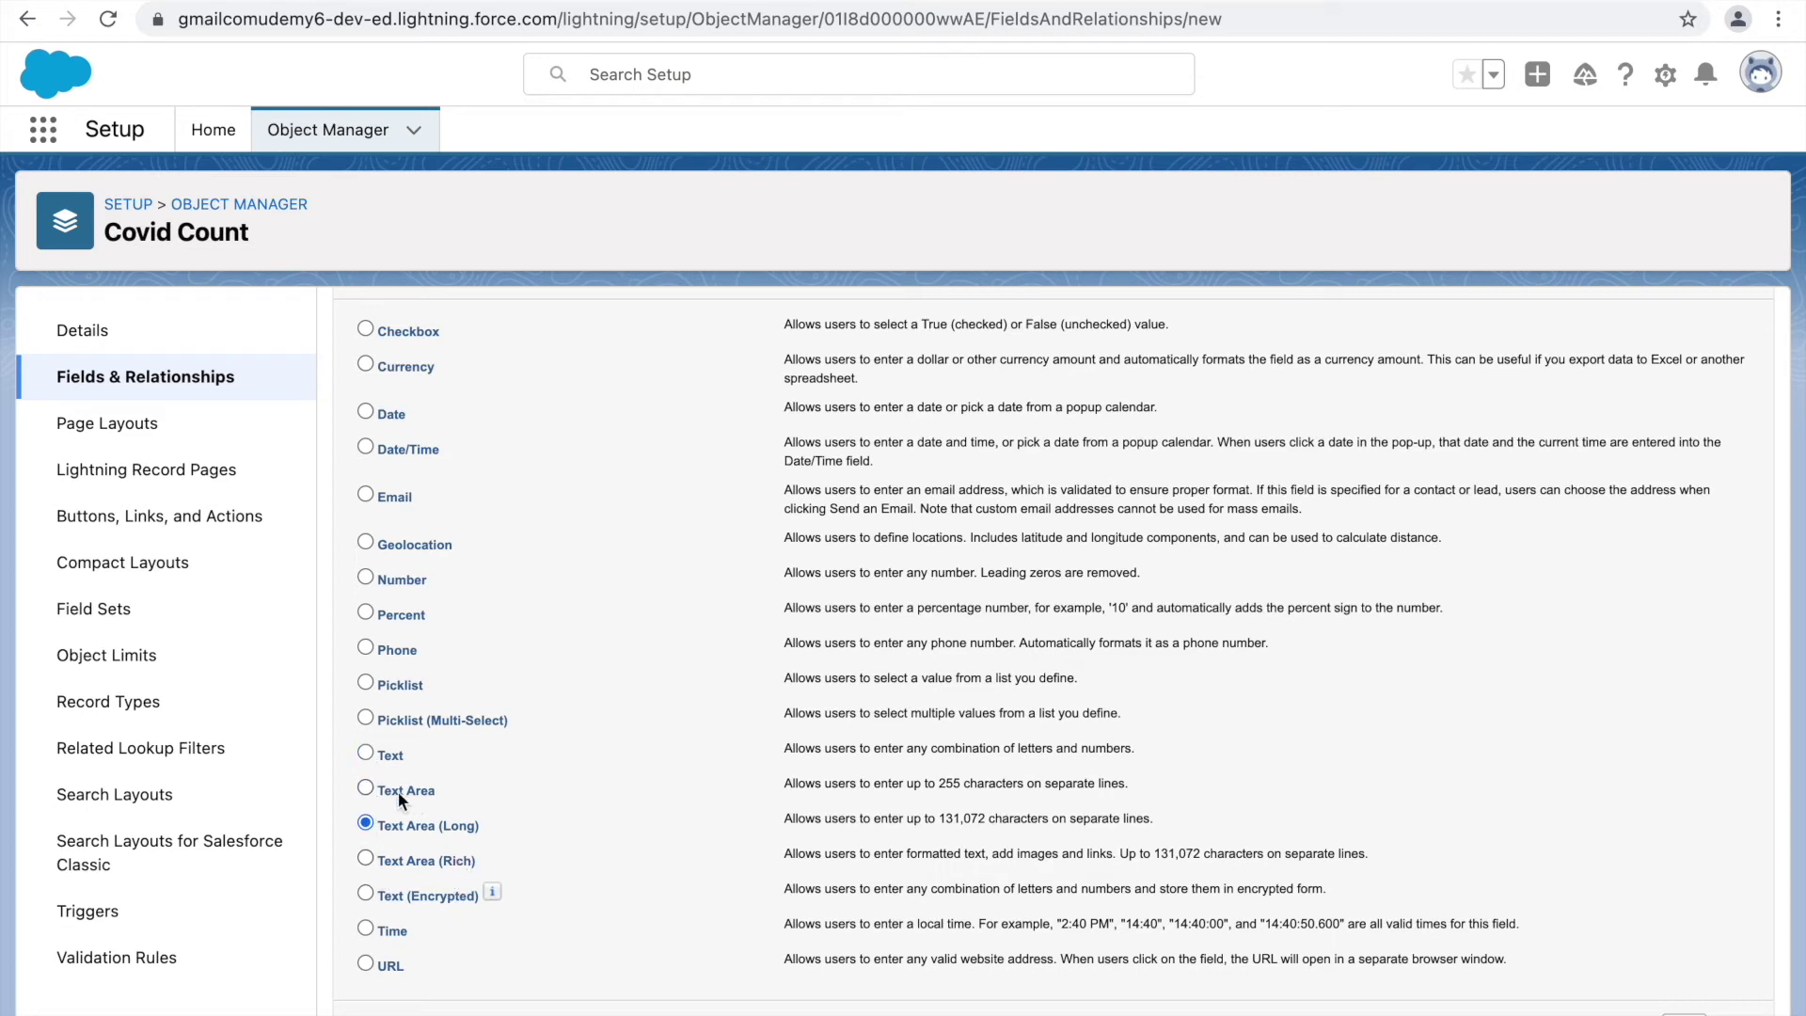
{"action": "left_click", "coordinate": [365, 752]}
{"action": "left_click_drag", "start_coordinate": [780, 748], "coordinate": [992, 757]}
{"action": "left_click", "coordinate": [1048, 754]}
{"action": "left_click_drag", "start_coordinate": [943, 788], "coordinate": [972, 789]}
{"action": "left_click", "coordinate": [1103, 782]}
{"action": "left_click_drag", "start_coordinate": [886, 788], "coordinate": [965, 788]}
{"action": "left_click", "coordinate": [1017, 788]}
{"action": "double_click", "coordinate": [959, 817]}
{"action": "left_click", "coordinate": [961, 817]}
{"action": "left_click", "coordinate": [364, 754]}
{"action": "left_click_drag", "start_coordinate": [938, 783], "coordinate": [1016, 780]}
{"action": "left_click", "coordinate": [1035, 780]}
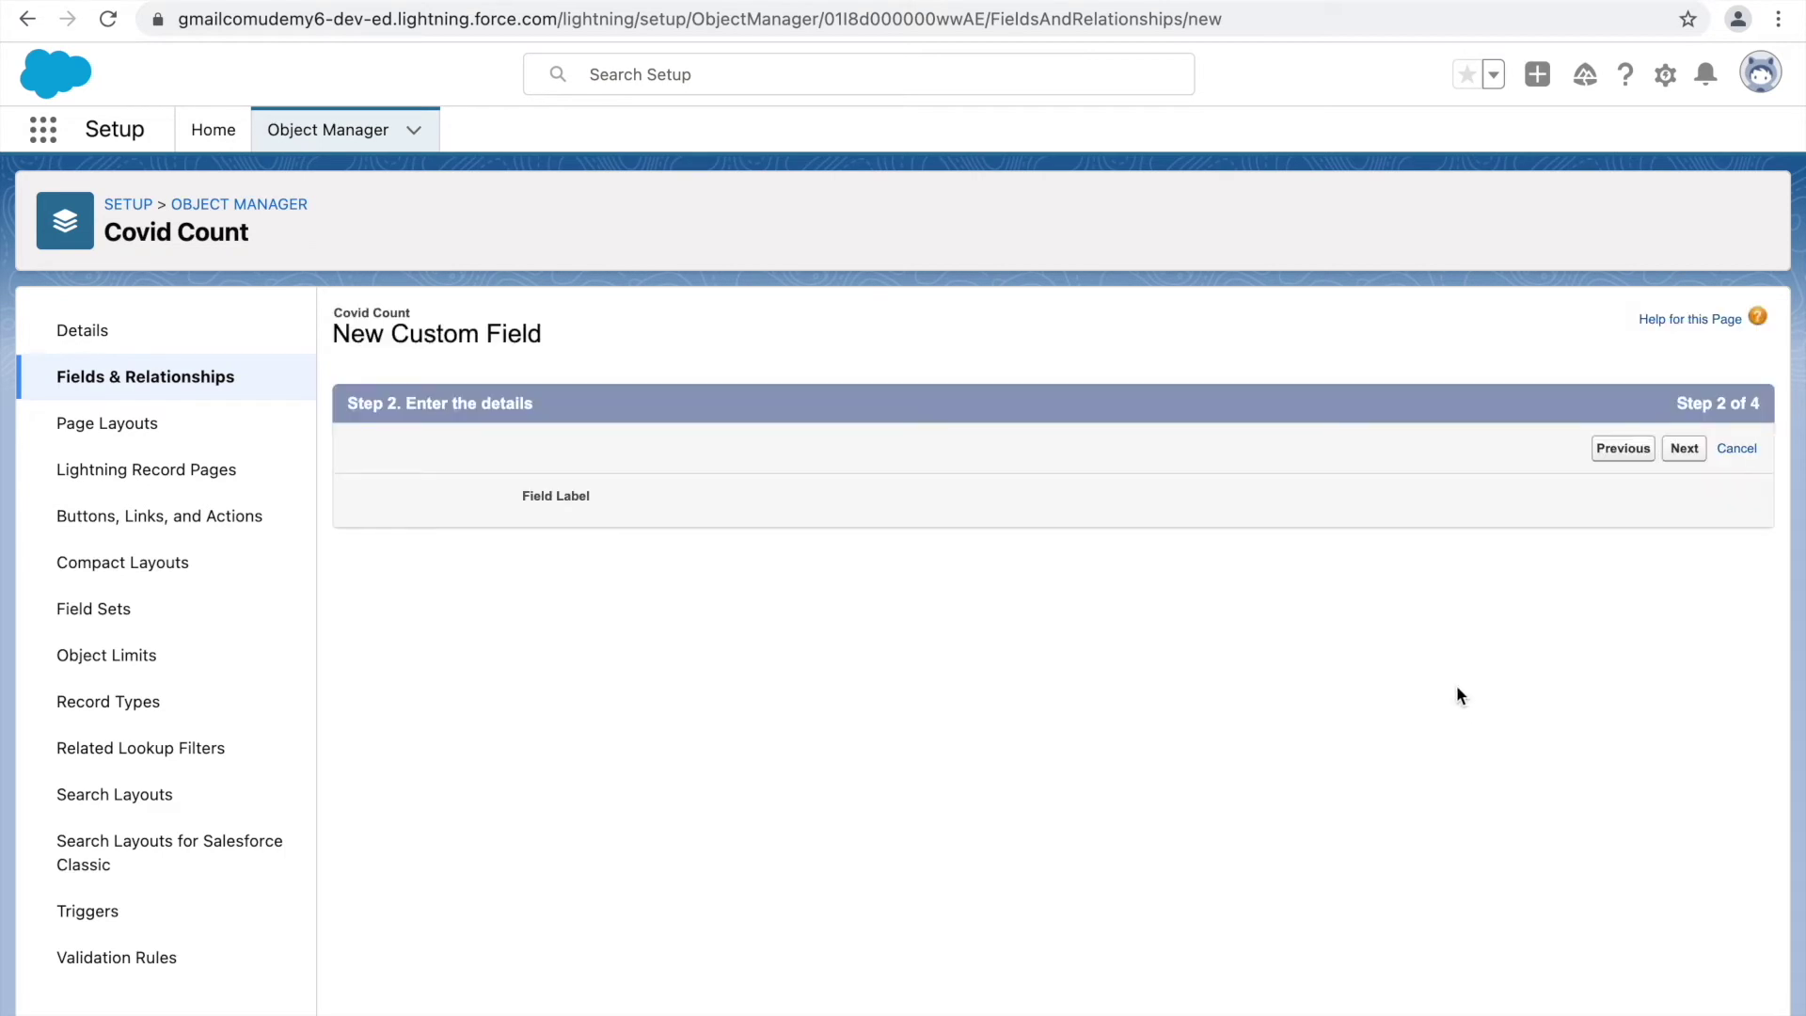
Step: Label the new text area field Comments and continue to its field-level security
{"action": "left_click", "coordinate": [683, 501]}
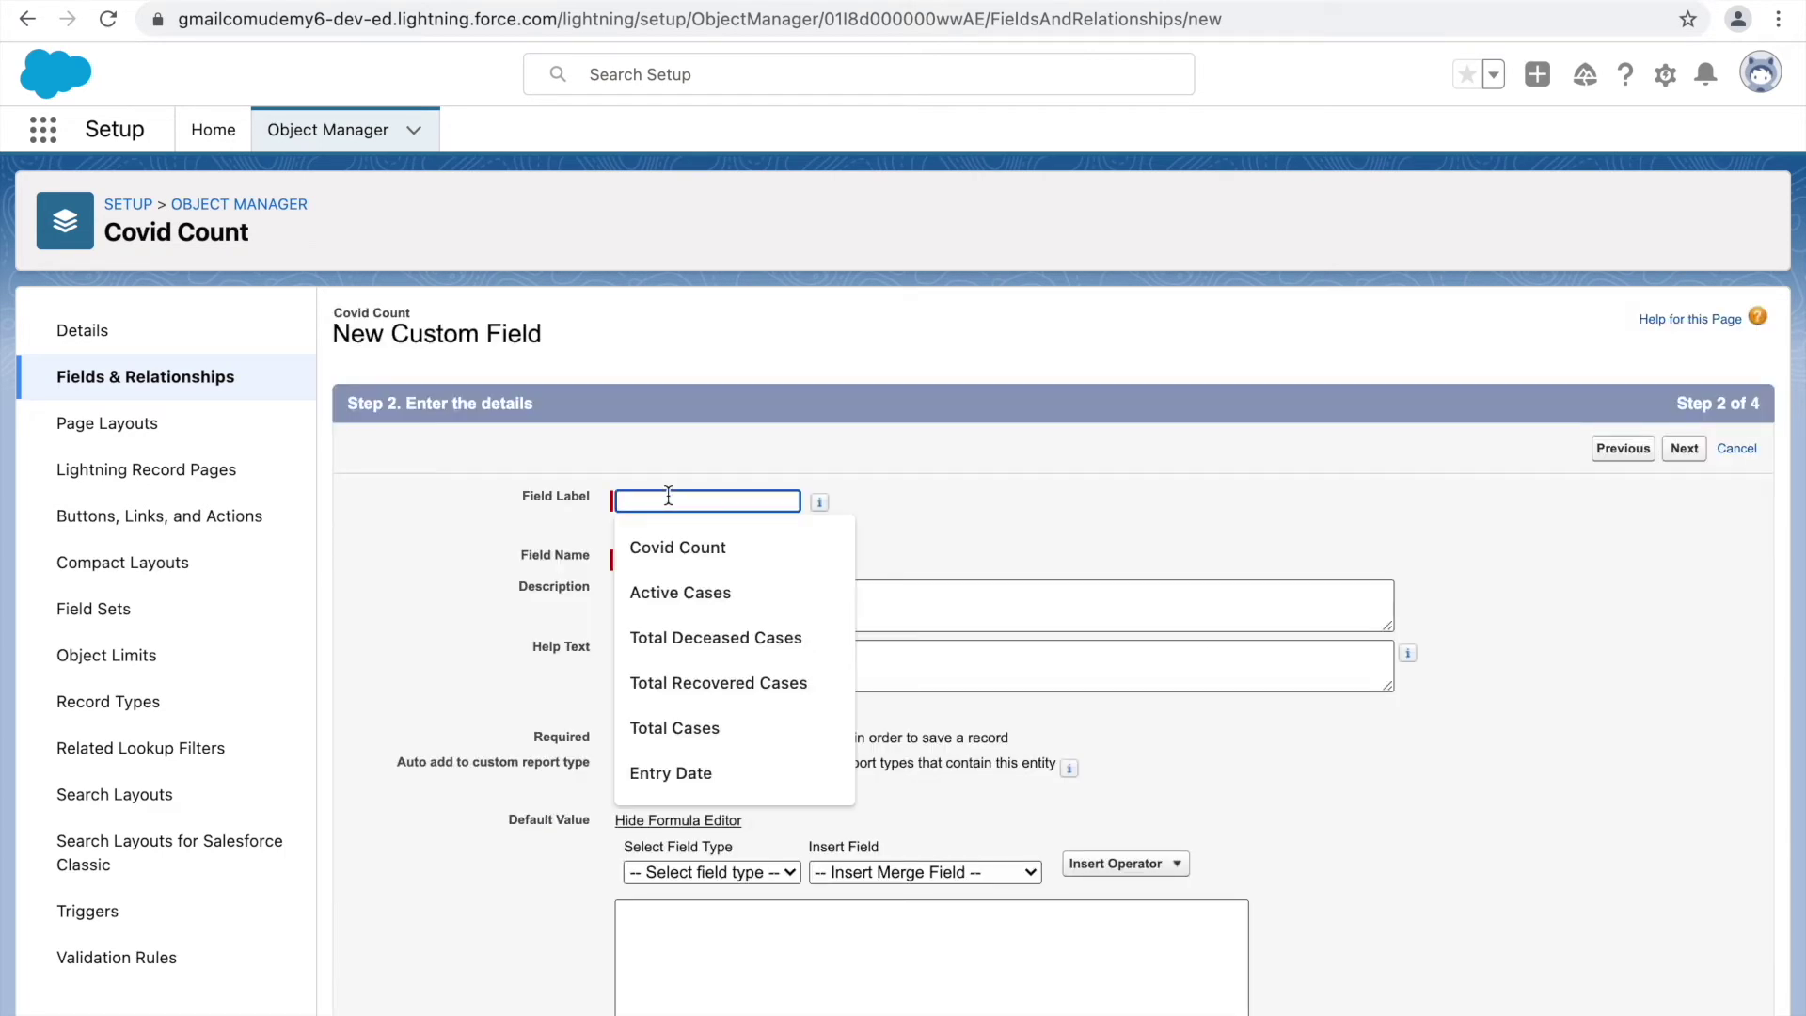
{"action": "type", "text": "Comments"}
{"action": "left_click", "coordinate": [819, 502]}
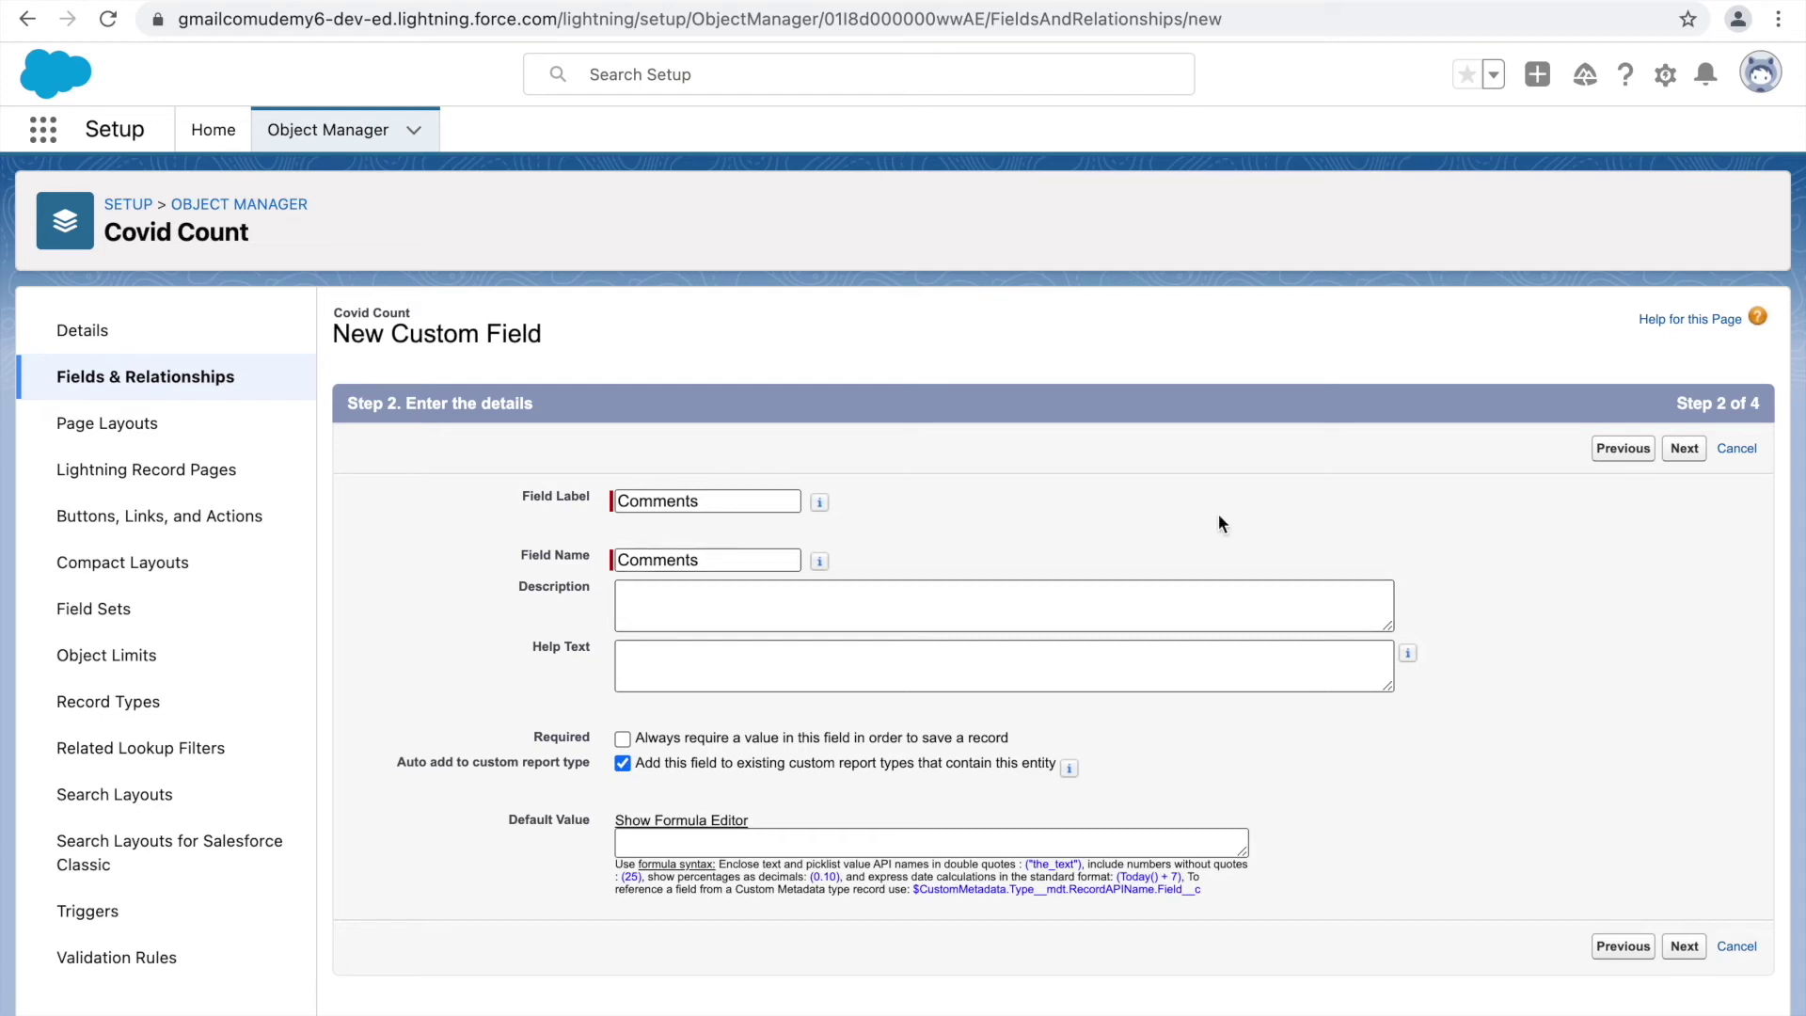
{"action": "left_click", "coordinate": [1694, 445]}
Step: Make Comments visible only to System Administrator and Support Manager Profile, and save it with the Covid Count Layout included
{"action": "left_click", "coordinate": [1260, 659]}
{"action": "left_click", "coordinate": [1261, 659]}
{"action": "scroll", "coordinate": [1227, 799], "scroll_direction": "down", "scroll_amount": 6}
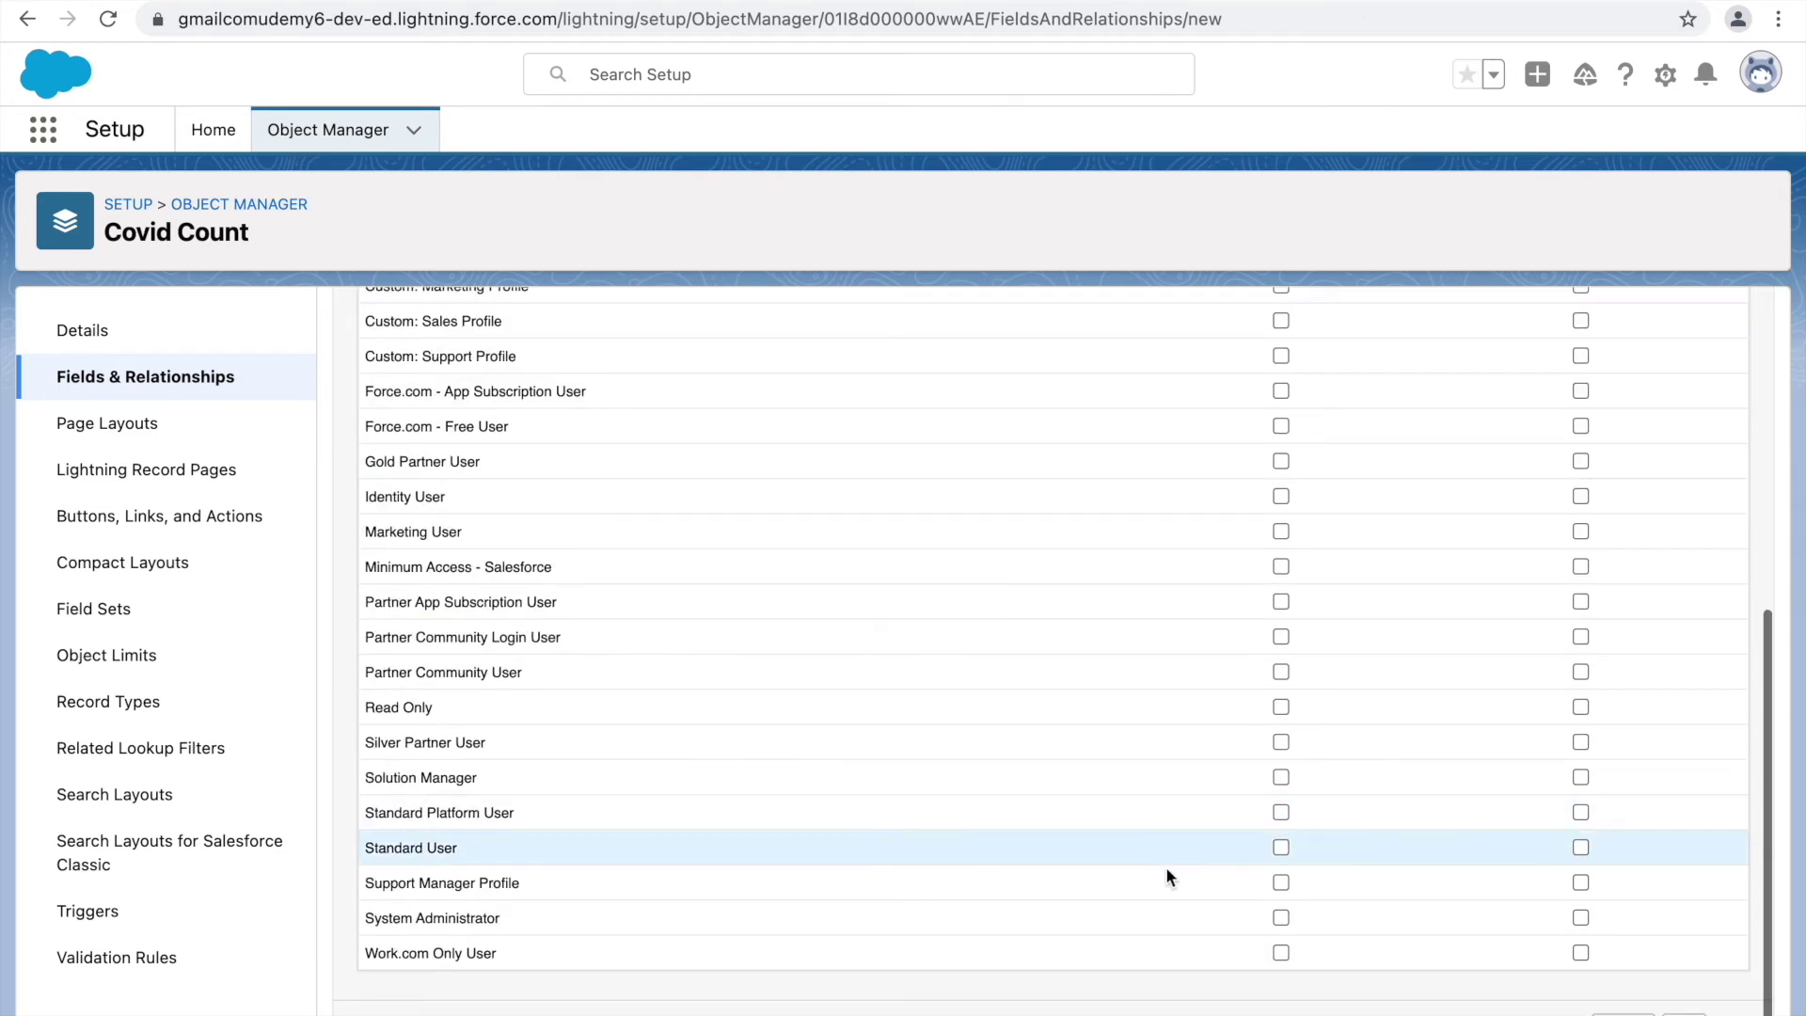
{"action": "left_click", "coordinate": [1280, 917]}
{"action": "left_click", "coordinate": [1280, 882]}
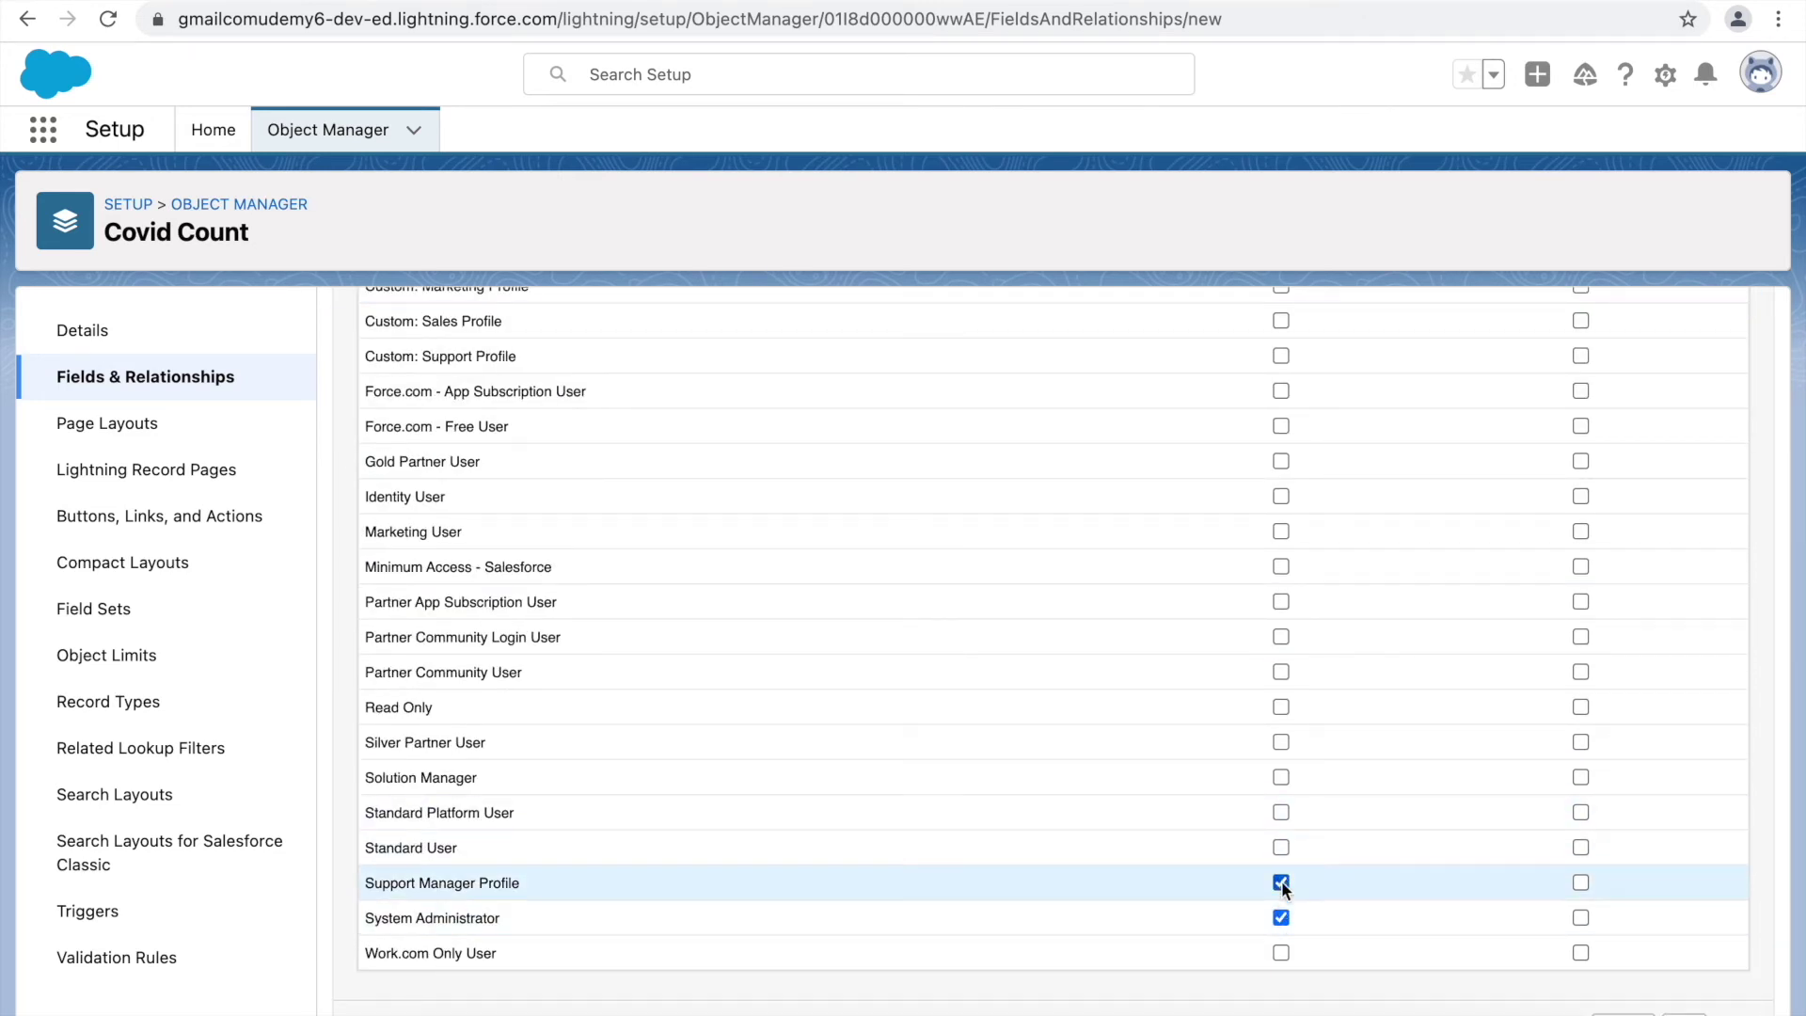
{"action": "left_click", "coordinate": [1684, 1013]}
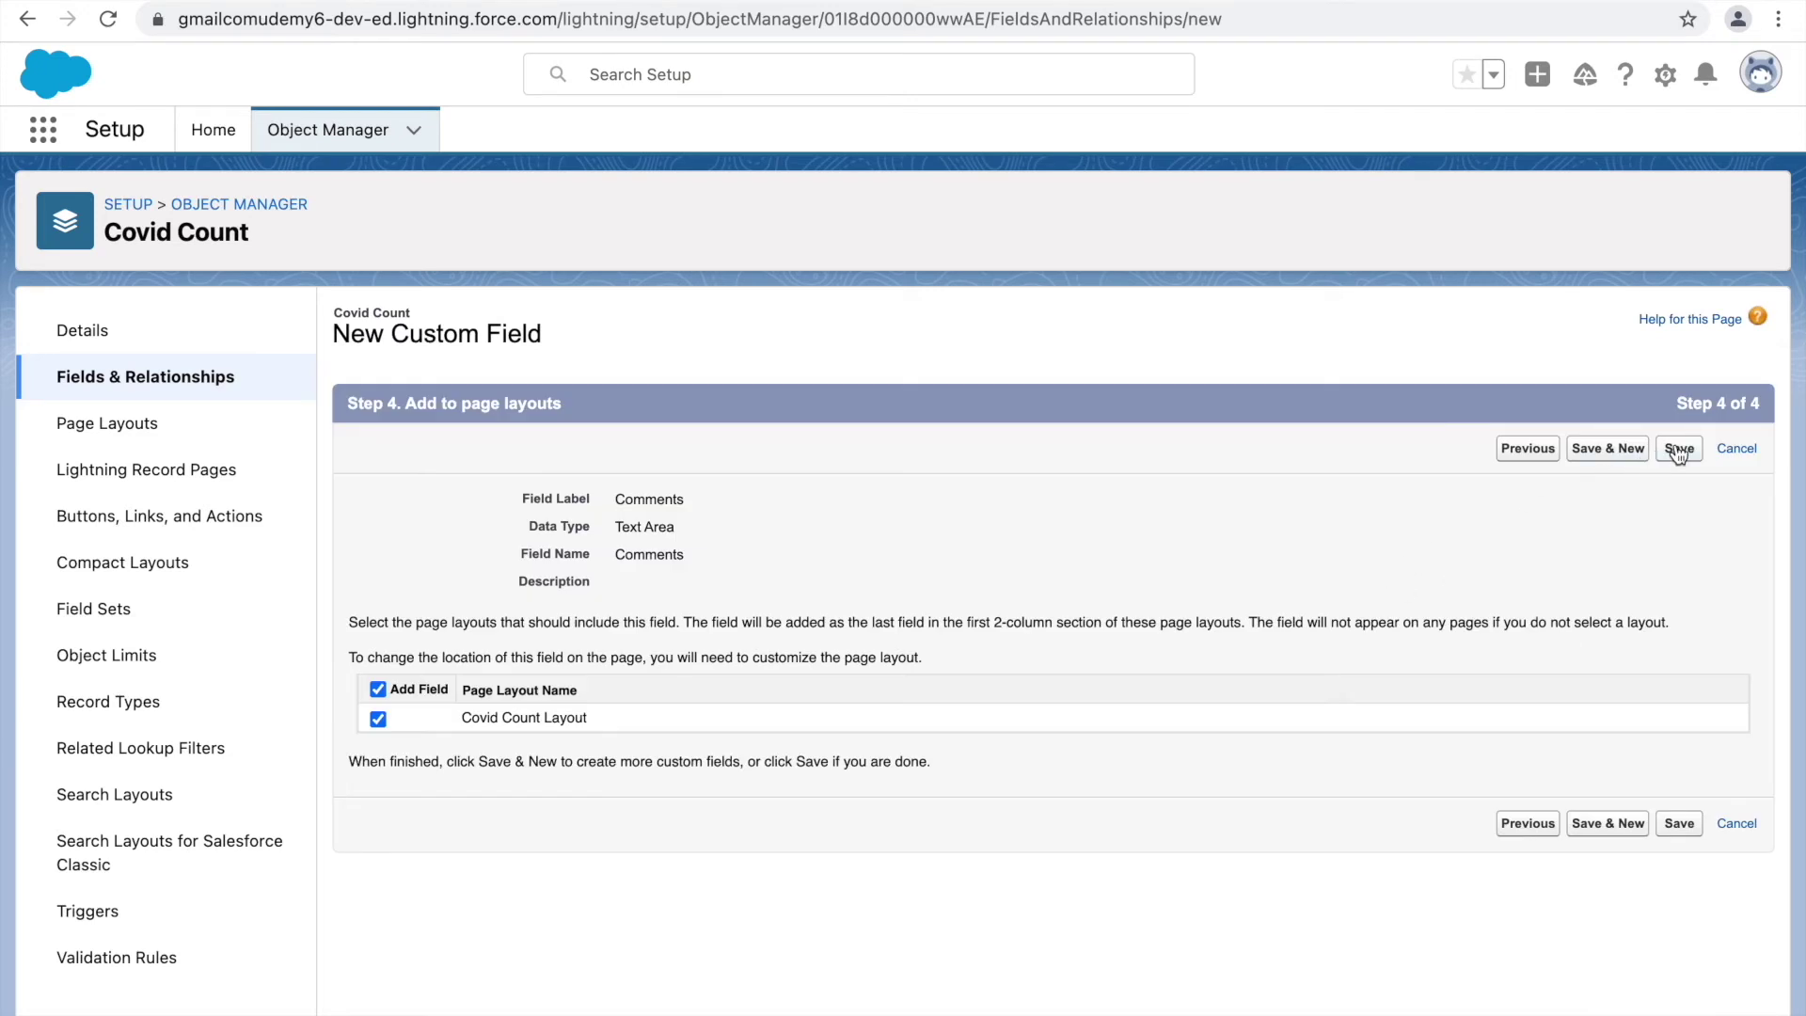
{"action": "left_click", "coordinate": [1679, 450]}
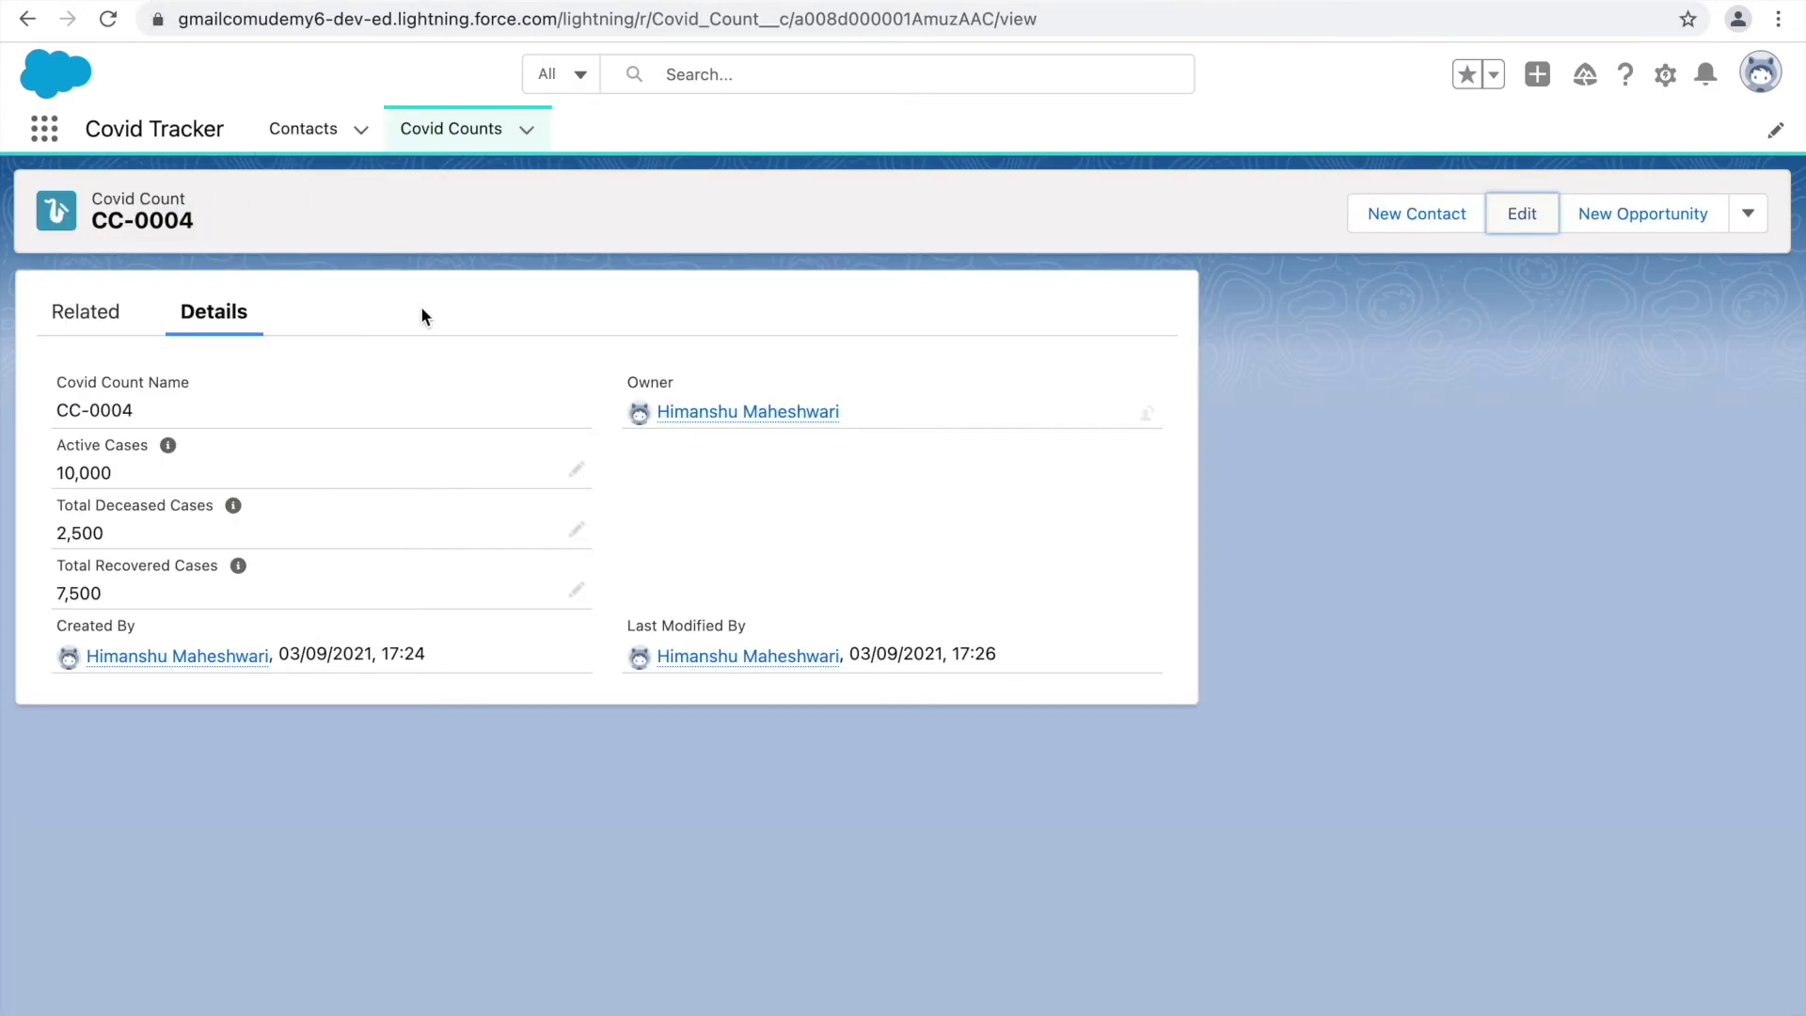
Step: Switch to the Covid Tracker app, reload the Covid Counts list and start a new record
{"action": "left_click", "coordinate": [451, 139]}
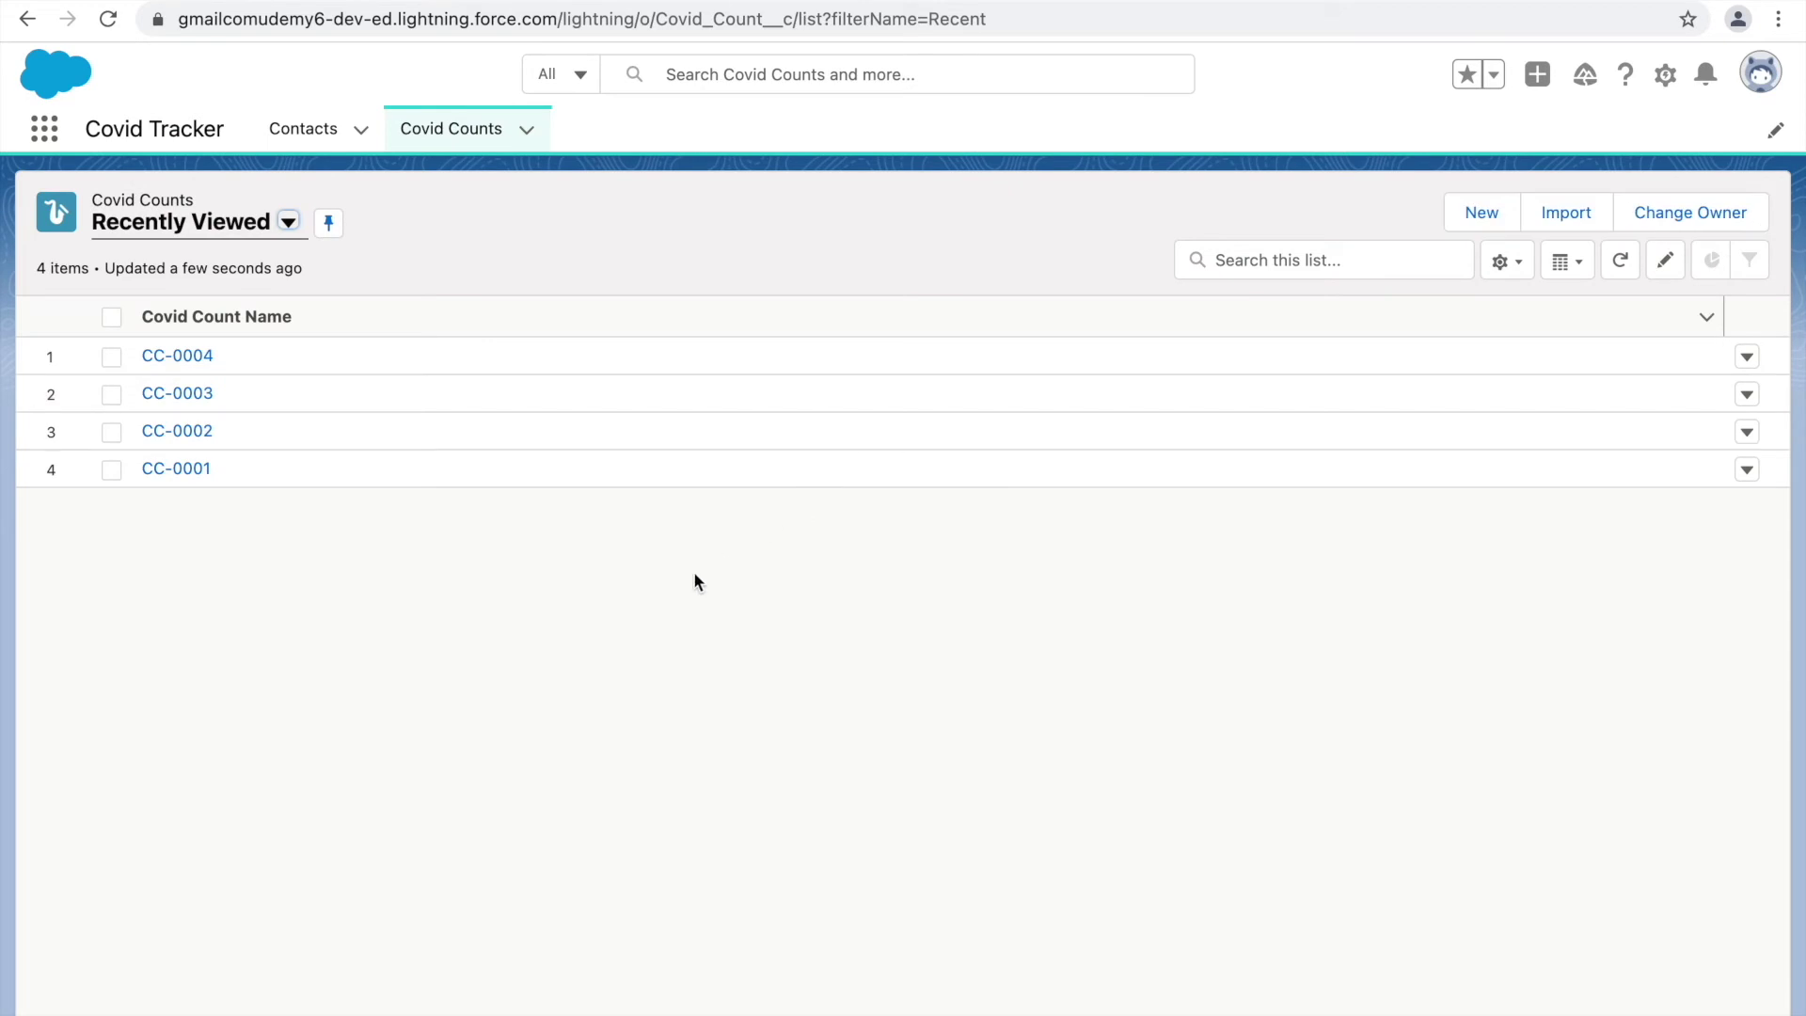
{"action": "key", "text": "ctrl+r"}
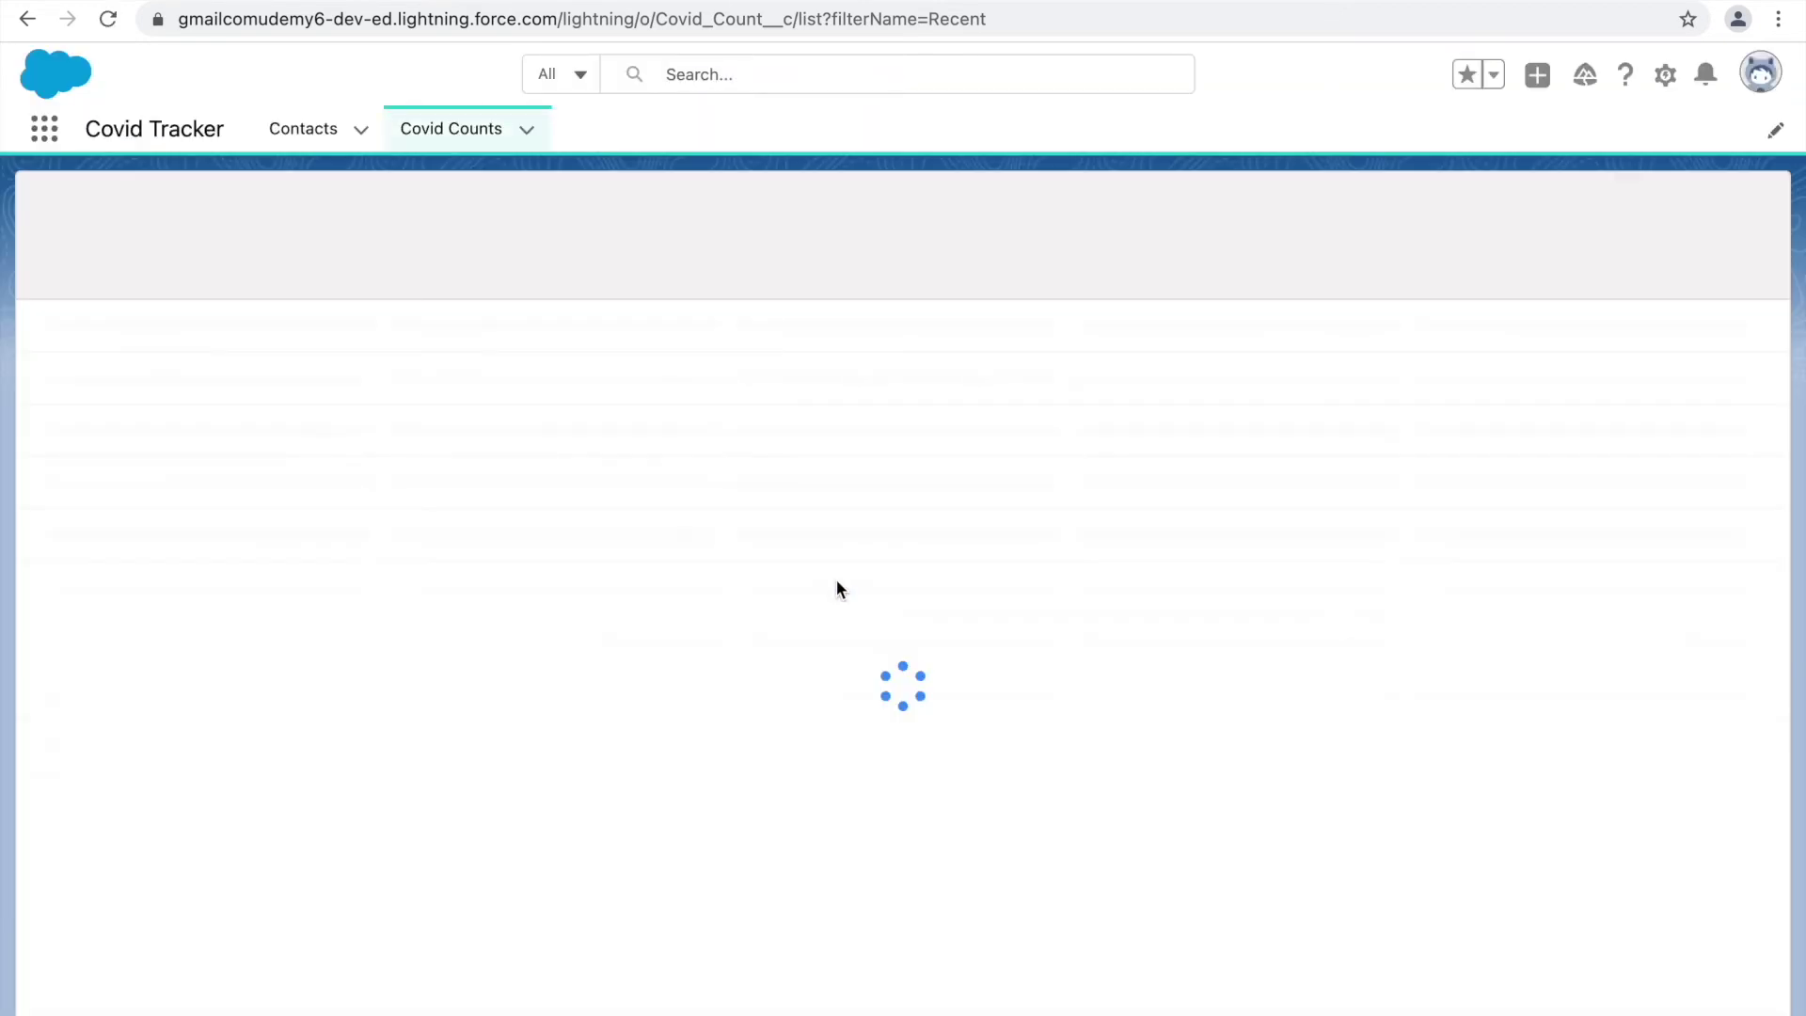
{"action": "left_click", "coordinate": [1478, 216]}
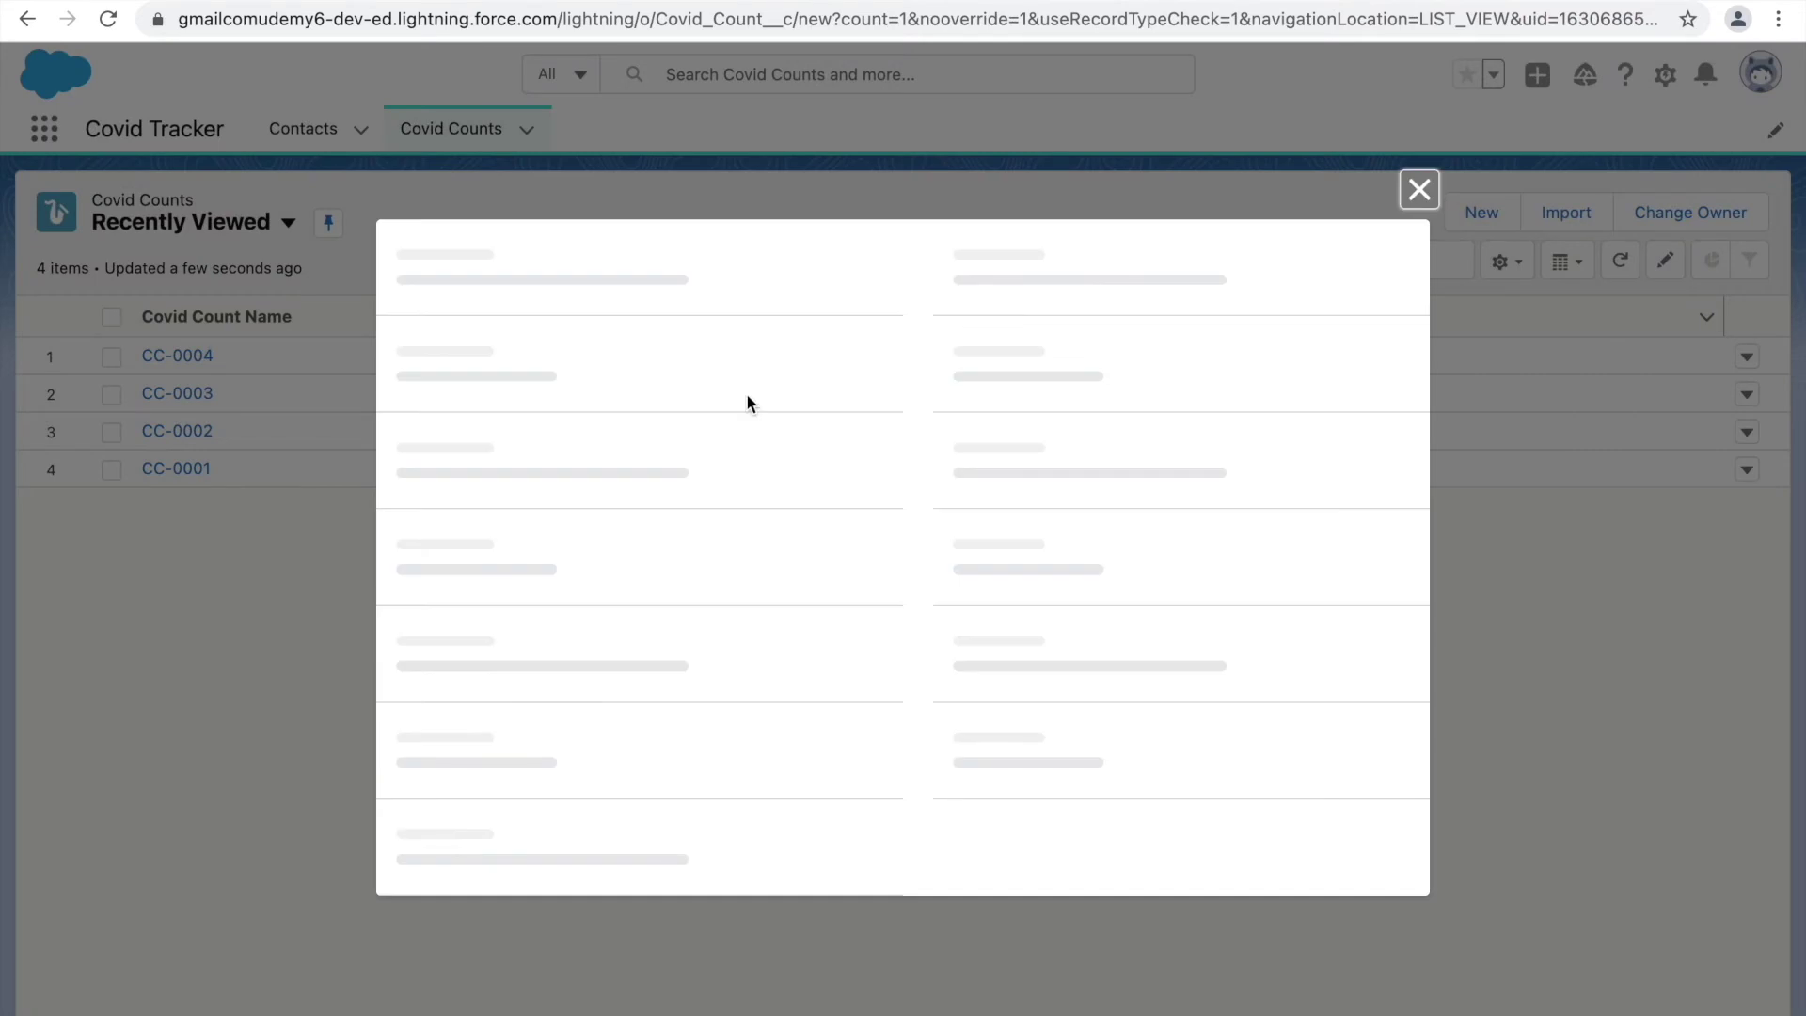
Step: Go through the new record's input fields, including the Entry Date calendar and the resizable Comments box
{"action": "left_click", "coordinate": [554, 431]}
{"action": "left_click", "coordinate": [508, 514]}
{"action": "left_click", "coordinate": [494, 588]}
{"action": "left_click", "coordinate": [491, 673]}
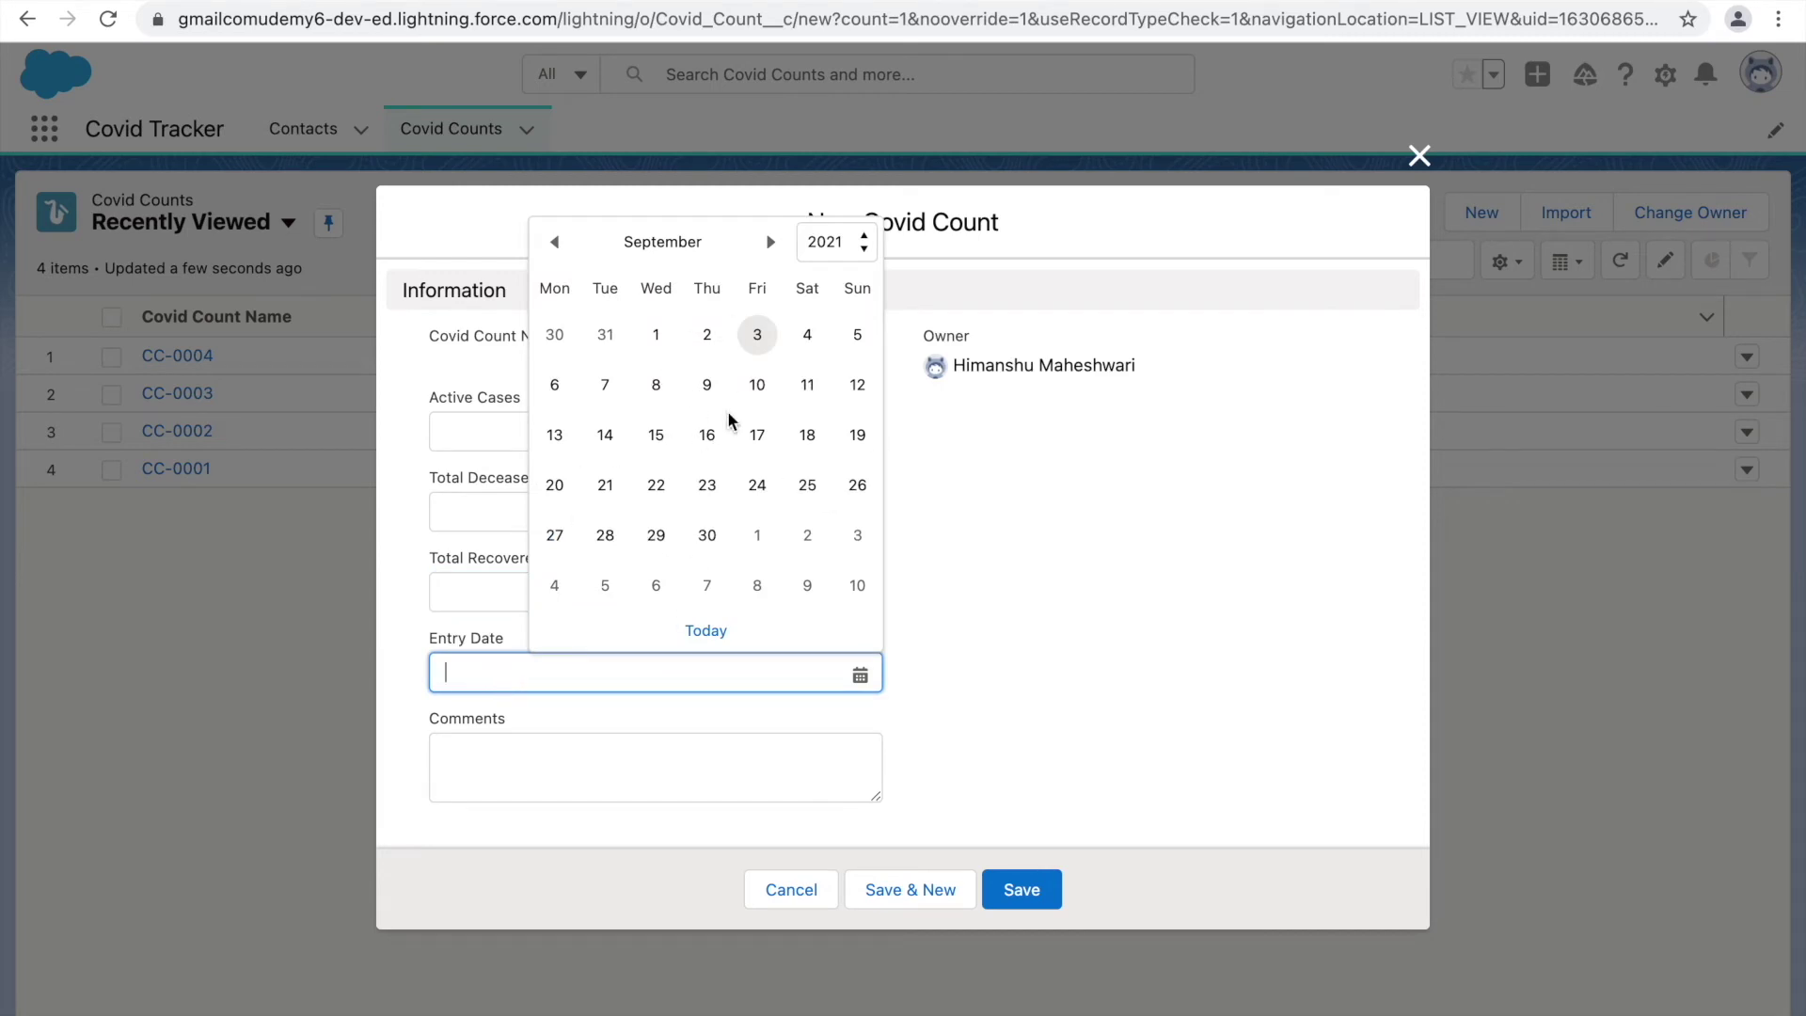
{"action": "left_click", "coordinate": [974, 585]}
{"action": "left_click", "coordinate": [633, 747]}
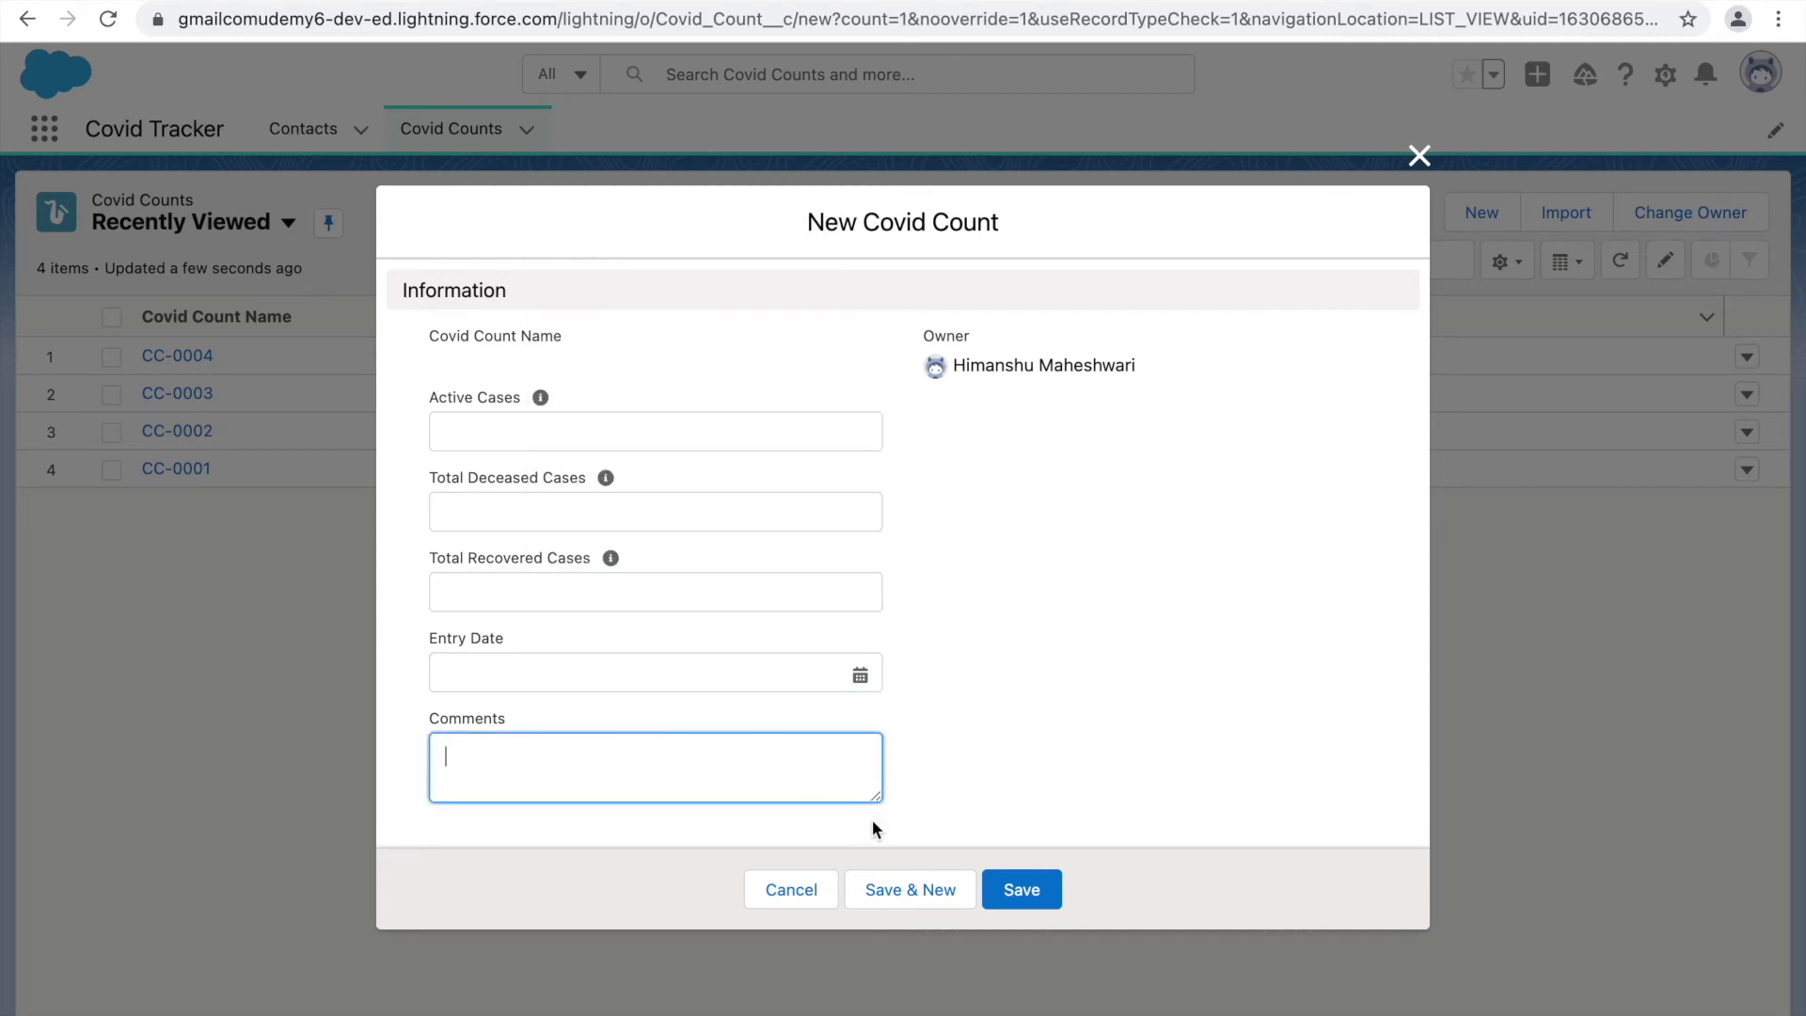
{"action": "left_click_drag", "start_coordinate": [875, 795], "coordinate": [975, 807]}
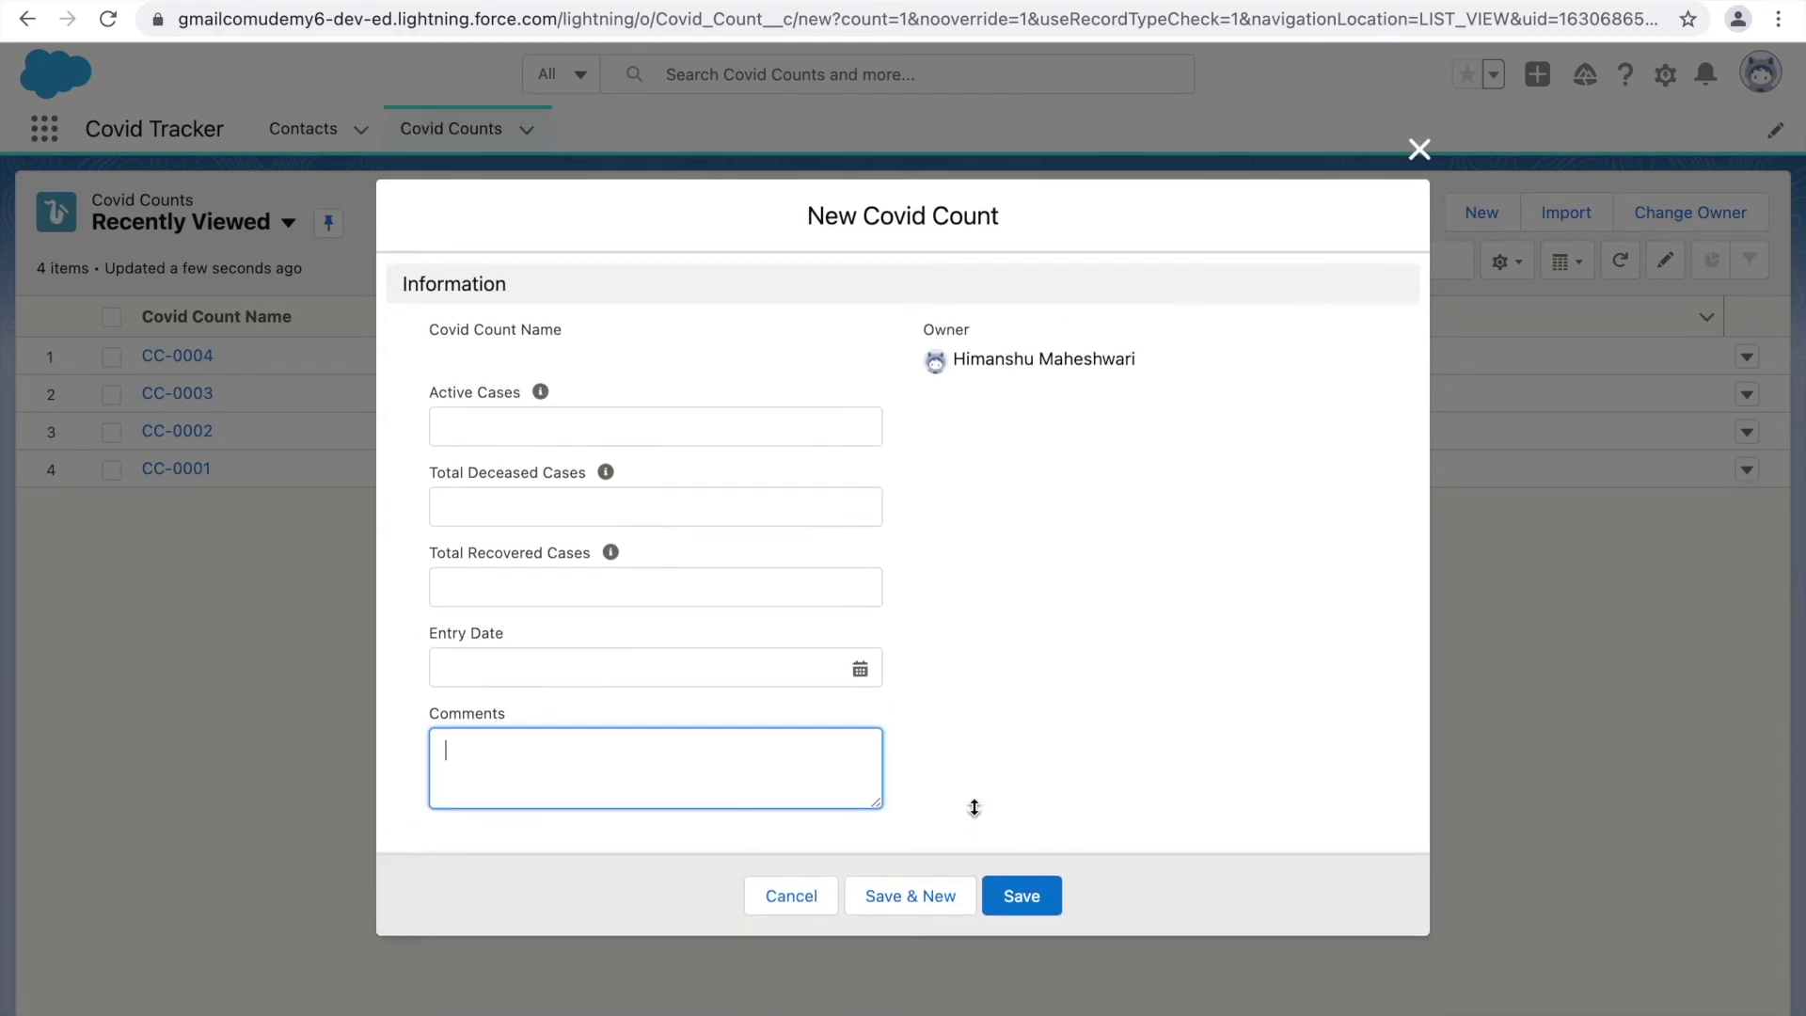
Step: Enter 5,000 active cases, 200 total deceased cases and 1,500 total recovered cases in the new record
{"action": "left_click", "coordinate": [524, 435]}
{"action": "type", "text": "5000"}
{"action": "key", "text": "Tab"}
{"action": "type", "text": "200"}
{"action": "key", "text": "Tab"}
{"action": "key", "text": "Tab"}
{"action": "type", "text": "1,500"}
{"action": "key", "text": "Tab"}
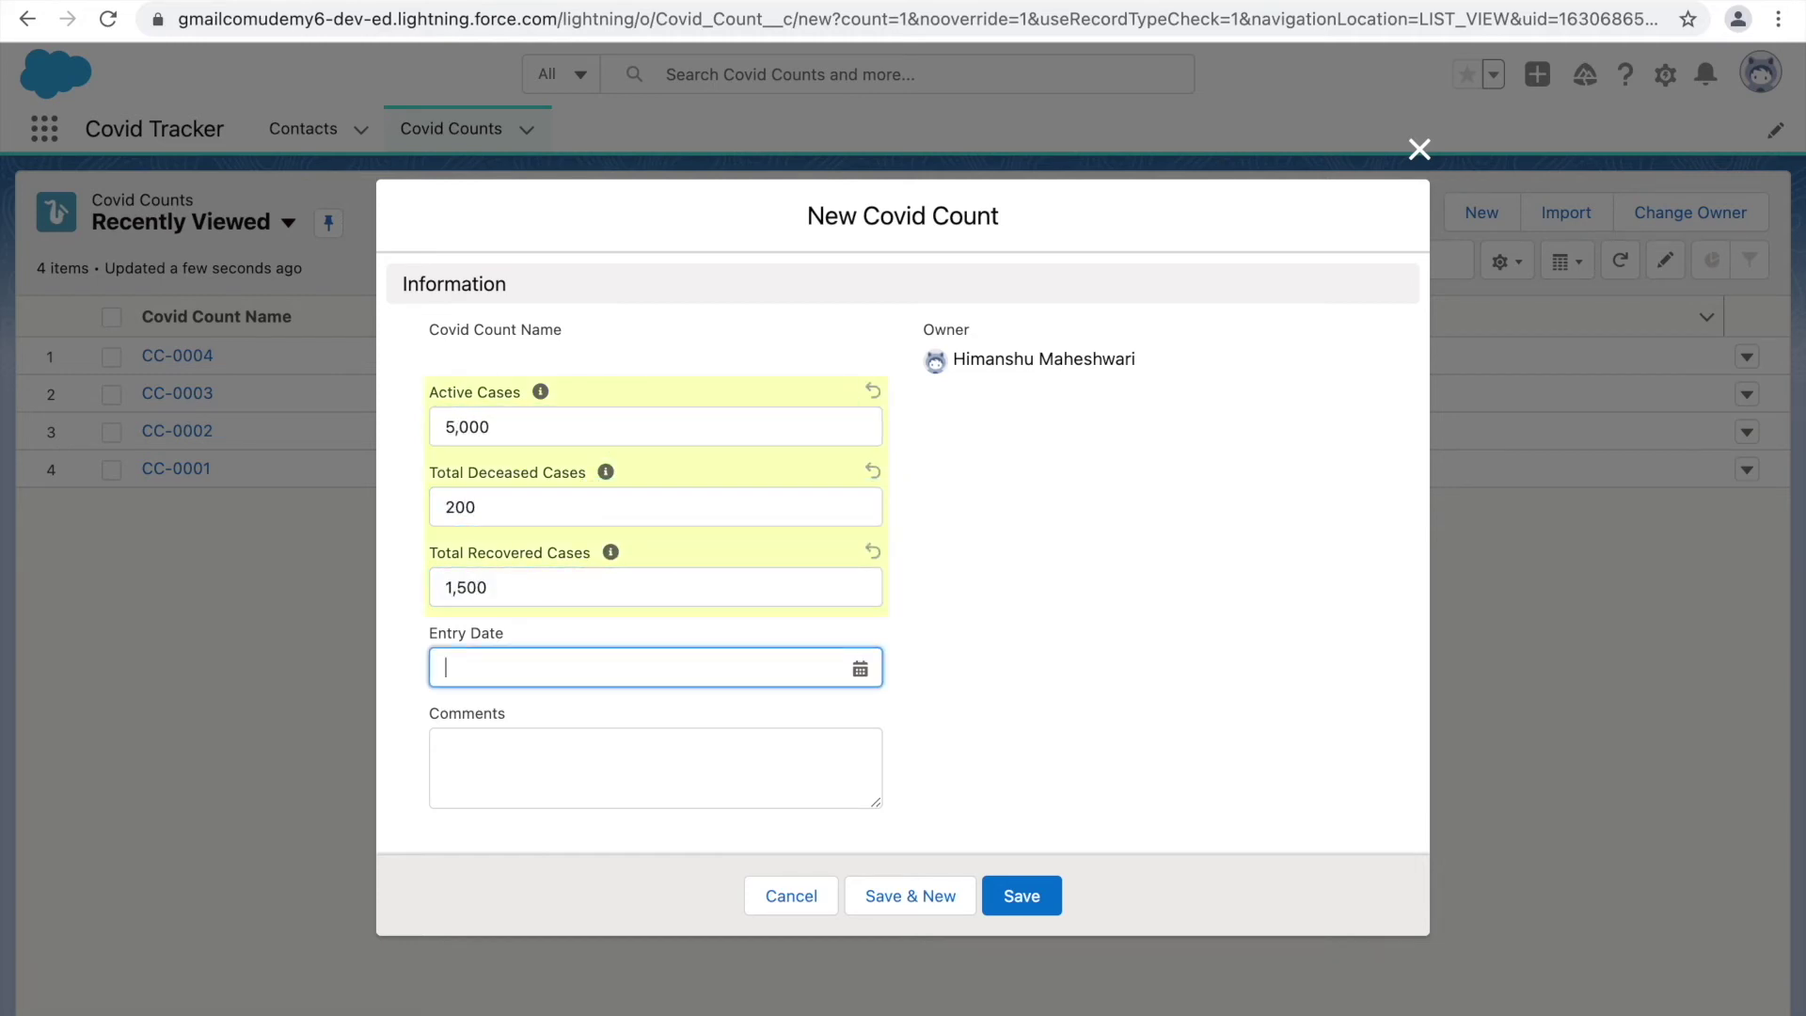
Step: Set Entry Date to 03/09/2021, enter the comment "I got this info from the government website." and save the record
{"action": "left_click", "coordinate": [496, 651]}
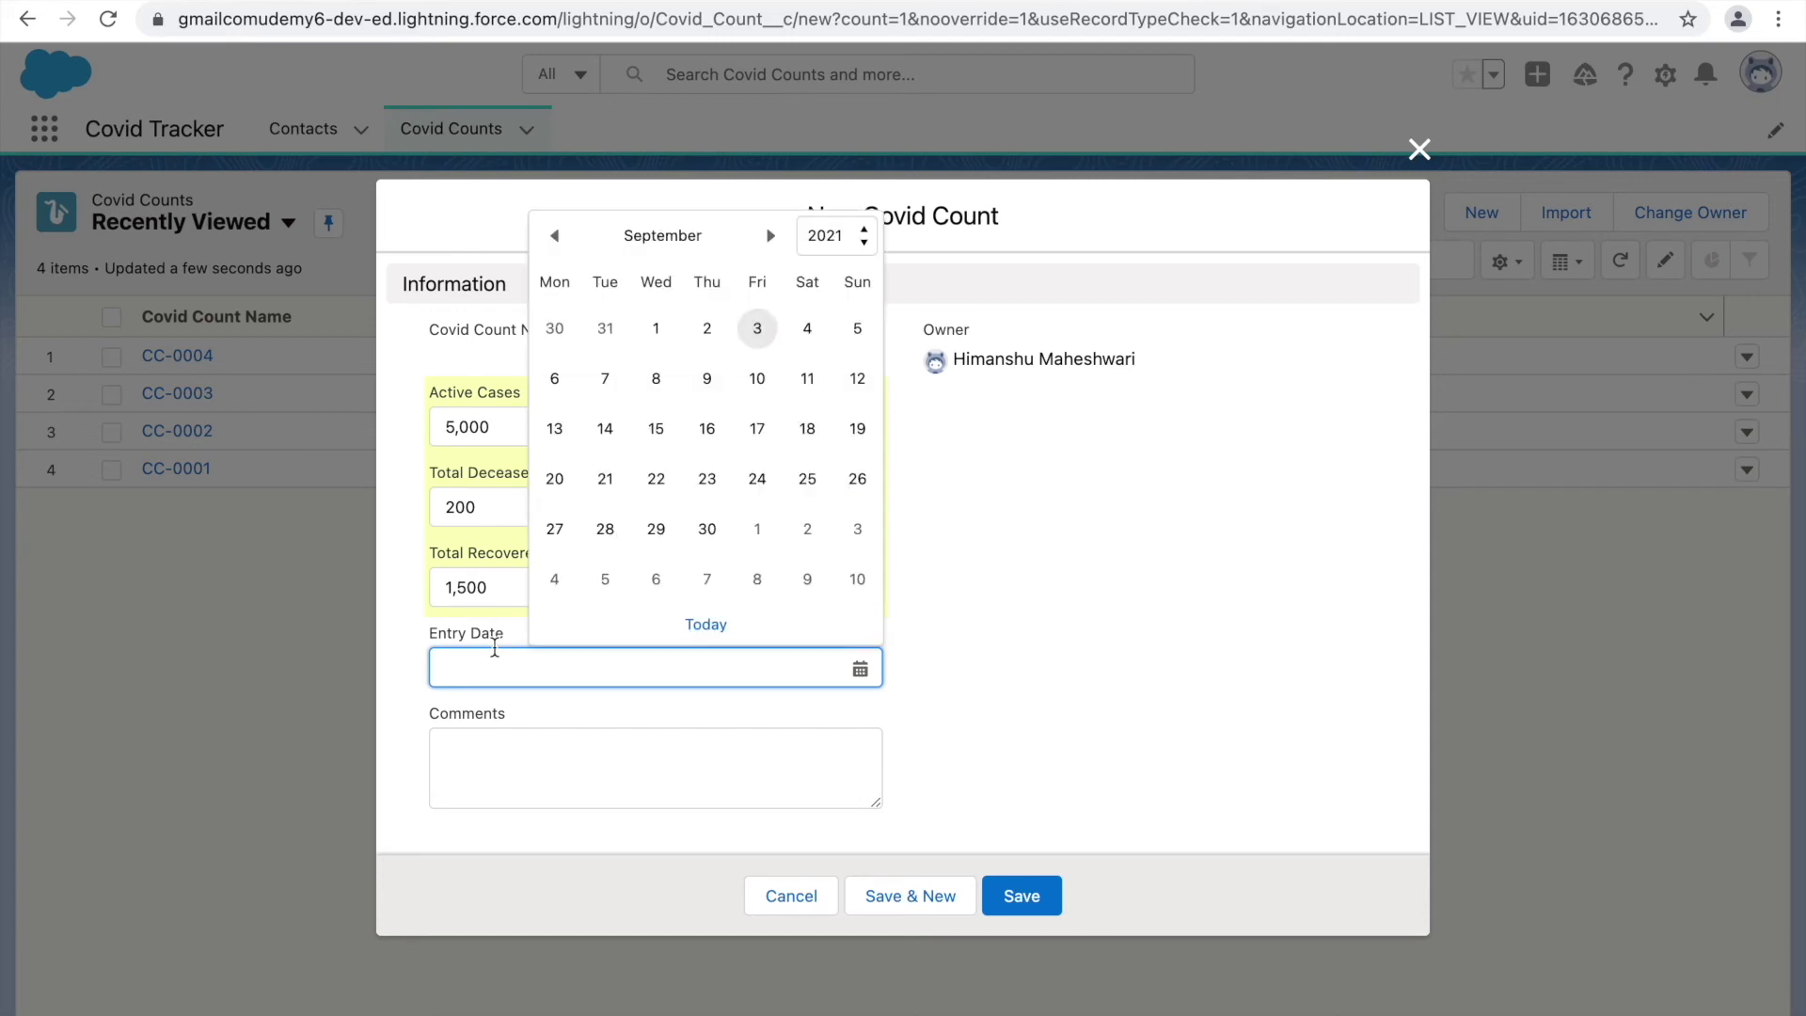
{"action": "left_click", "coordinate": [761, 323]}
{"action": "left_click", "coordinate": [456, 787]}
{"action": "type", "text": "I got this info from the government website."}
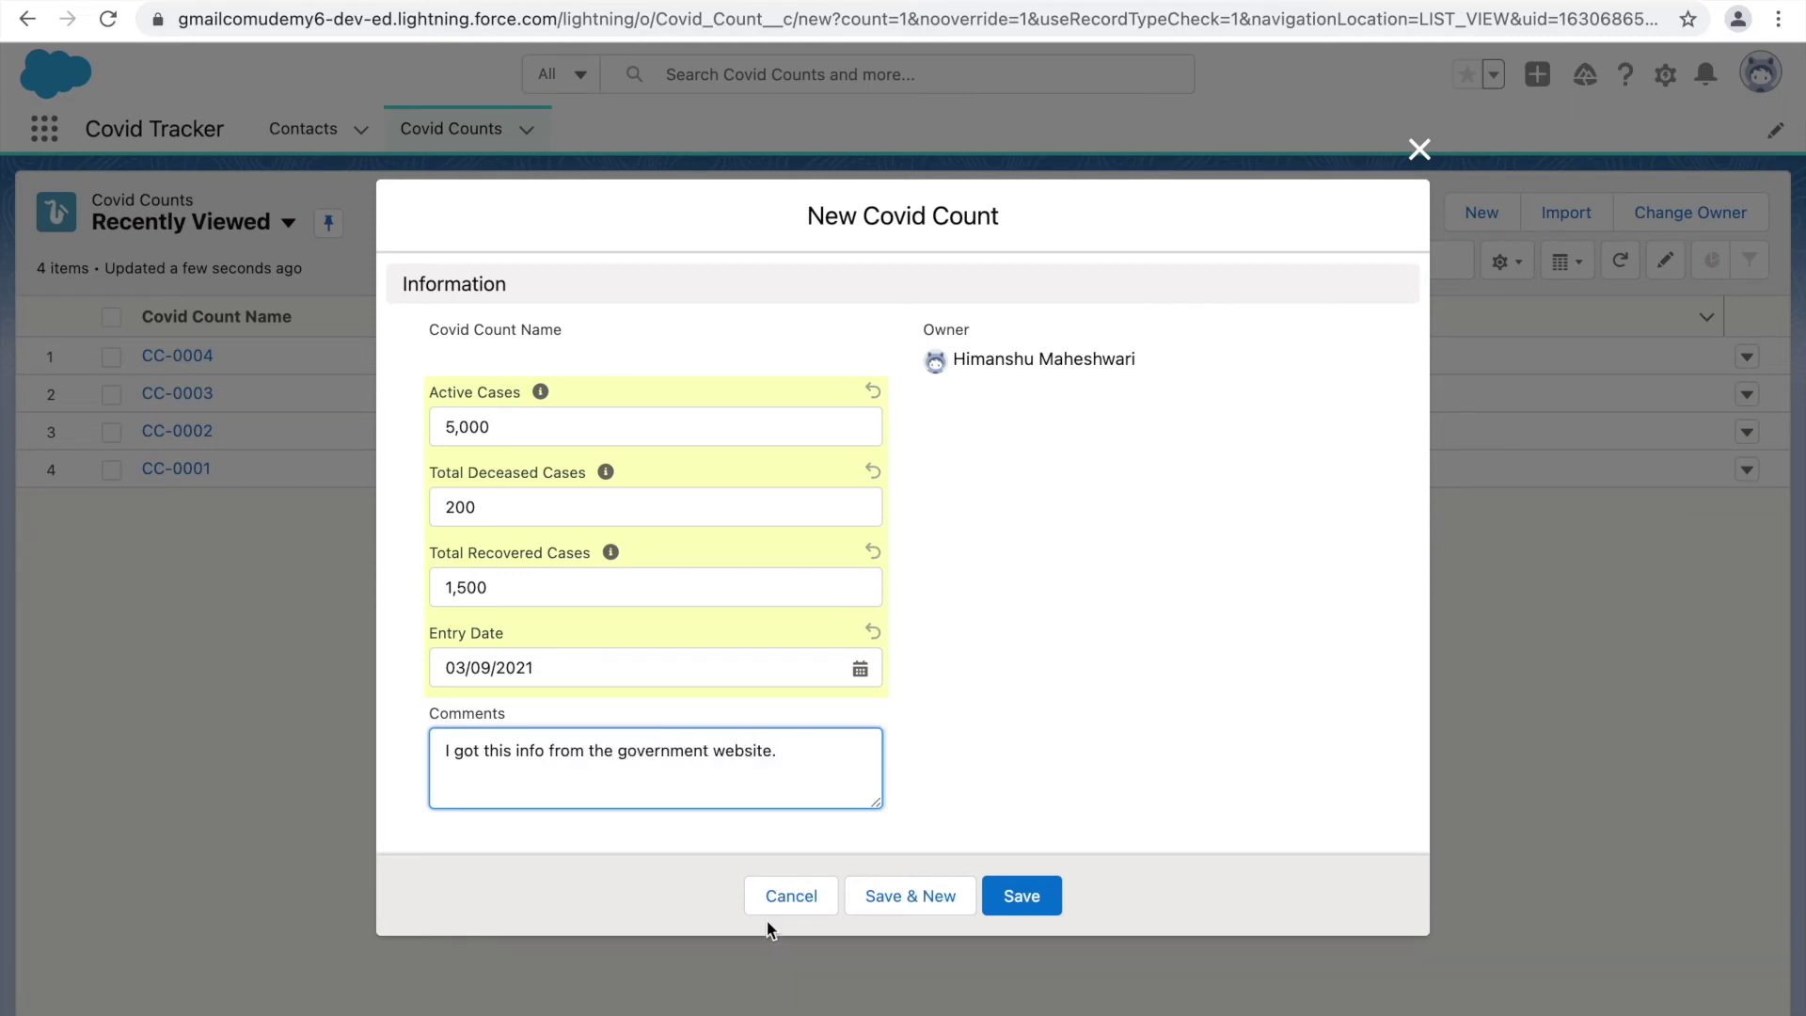
{"action": "left_click", "coordinate": [1010, 901]}
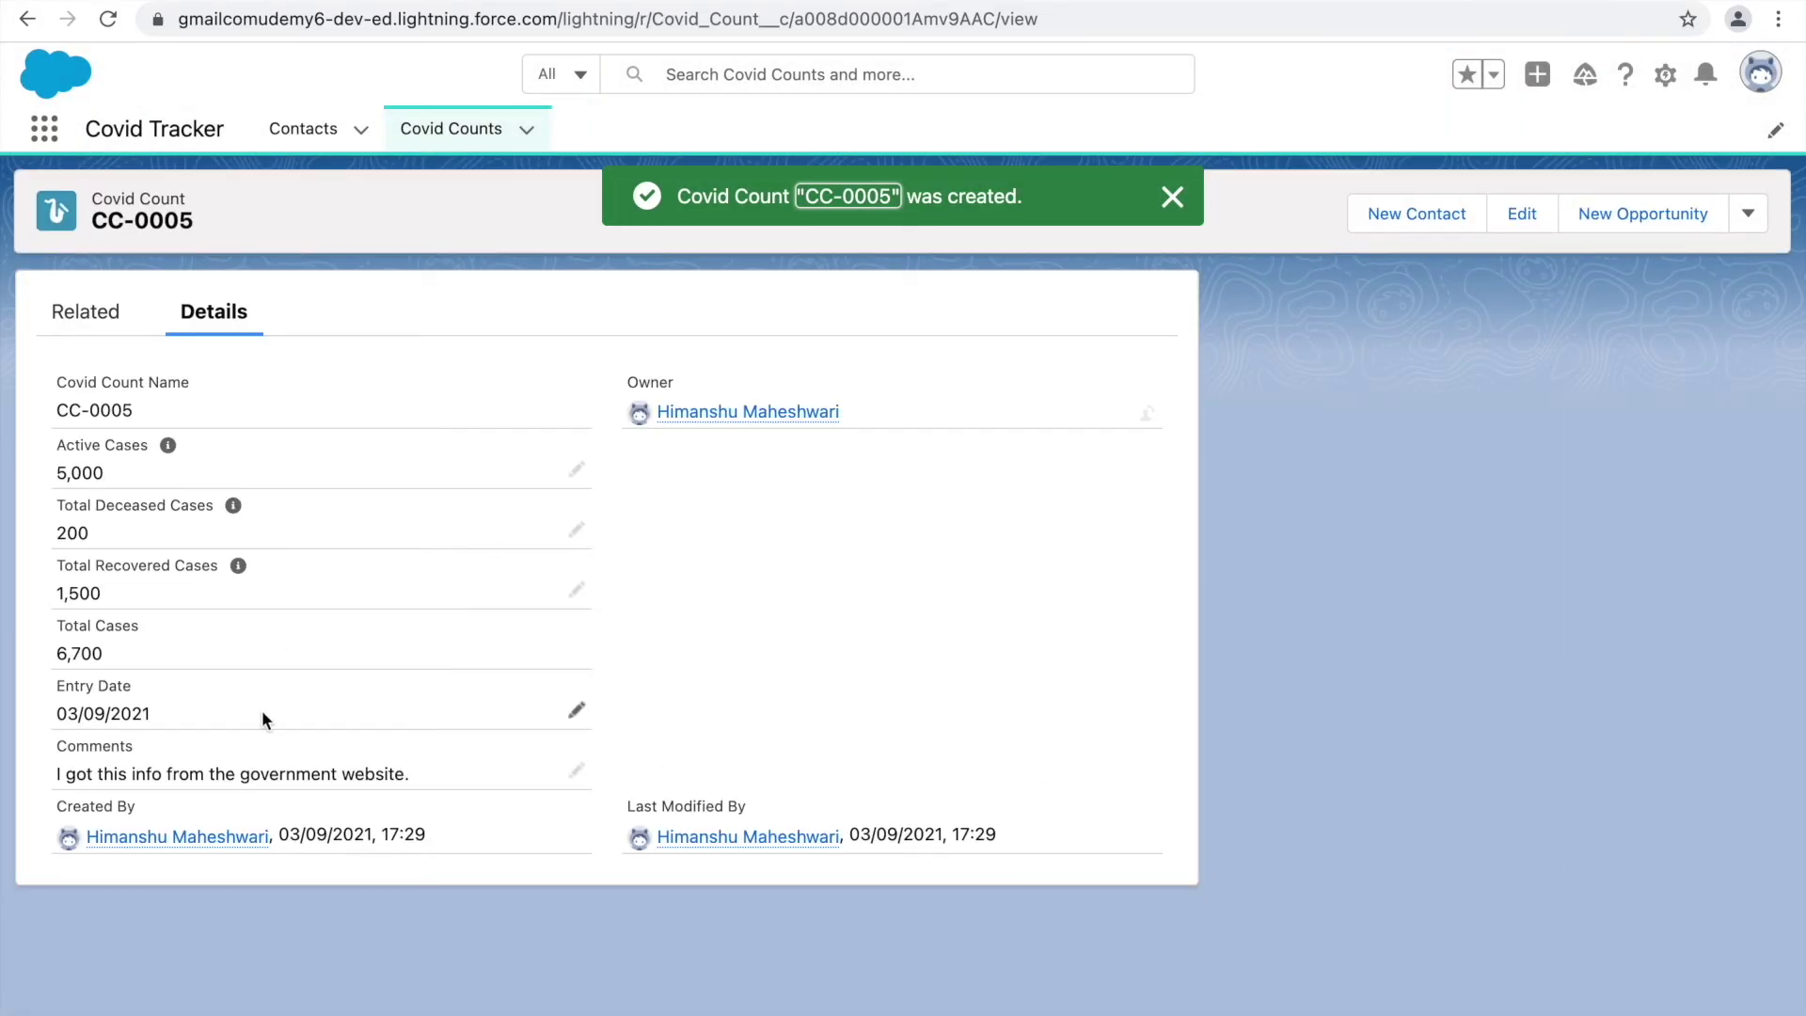
Step: Examine the Total Cases formula field on the saved record and in its edit form, and leave without changes
{"action": "triple_click", "coordinate": [120, 624]}
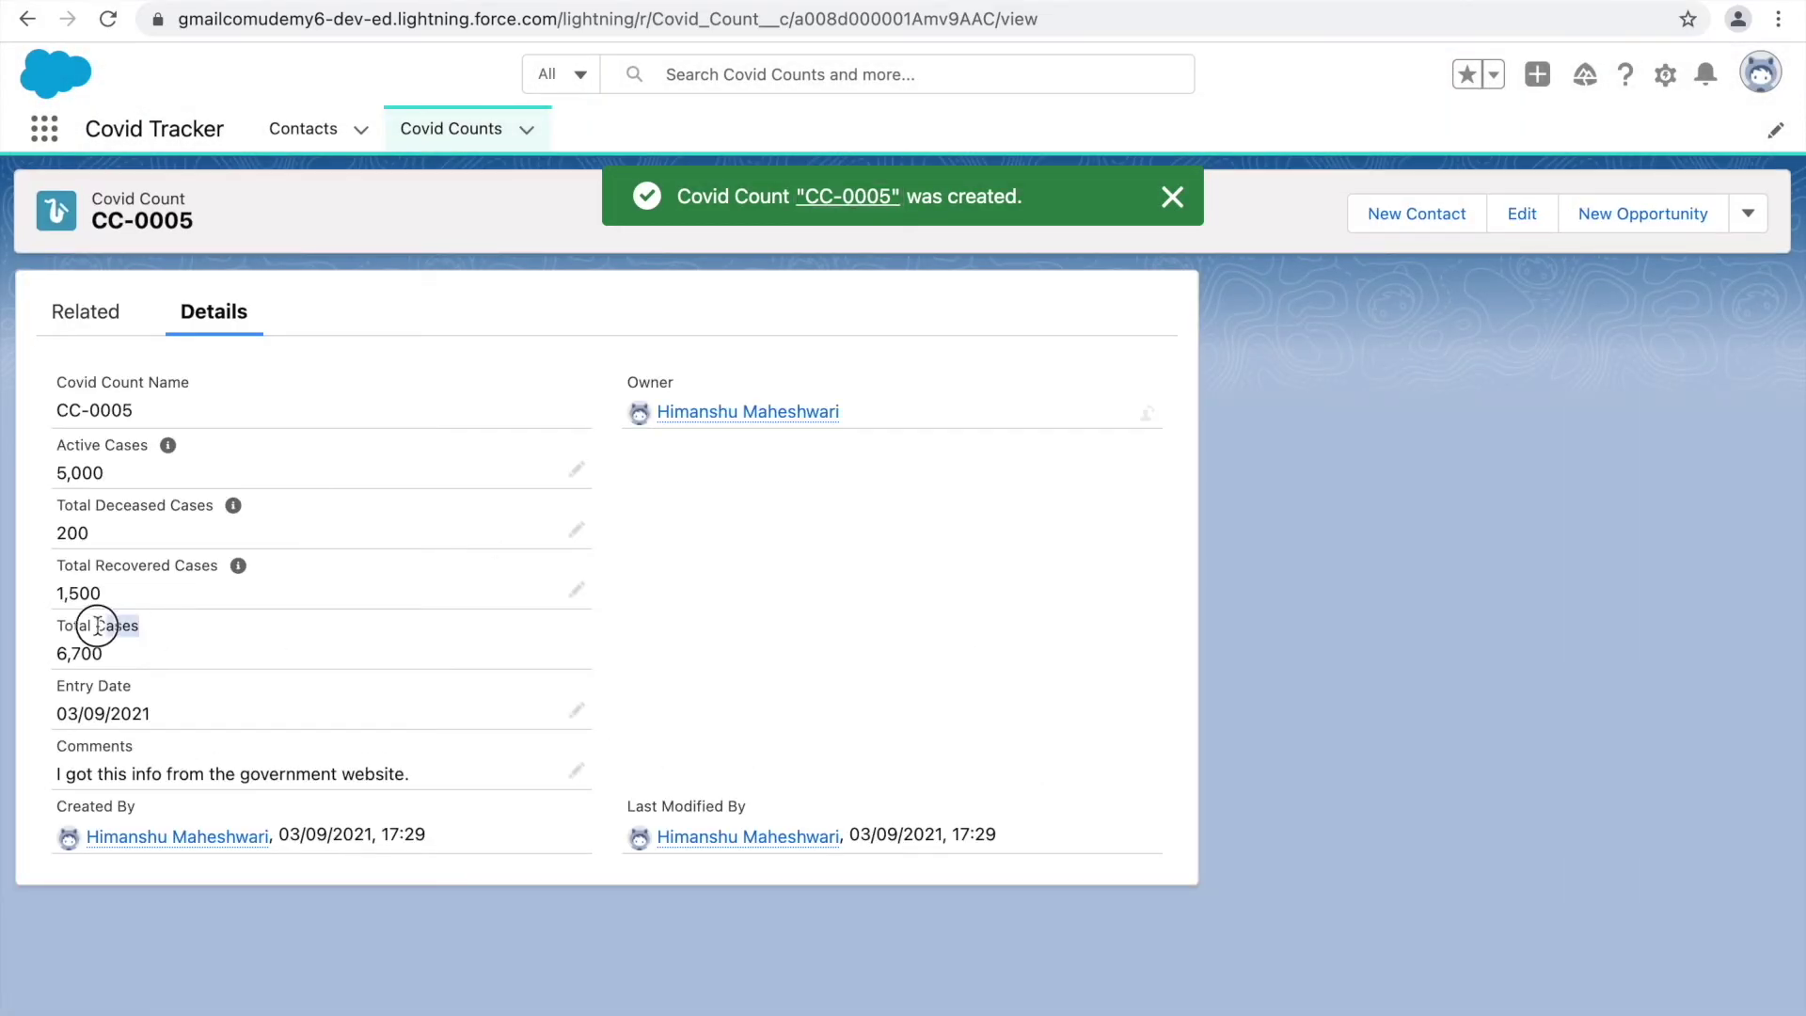
{"action": "left_click", "coordinate": [555, 639]}
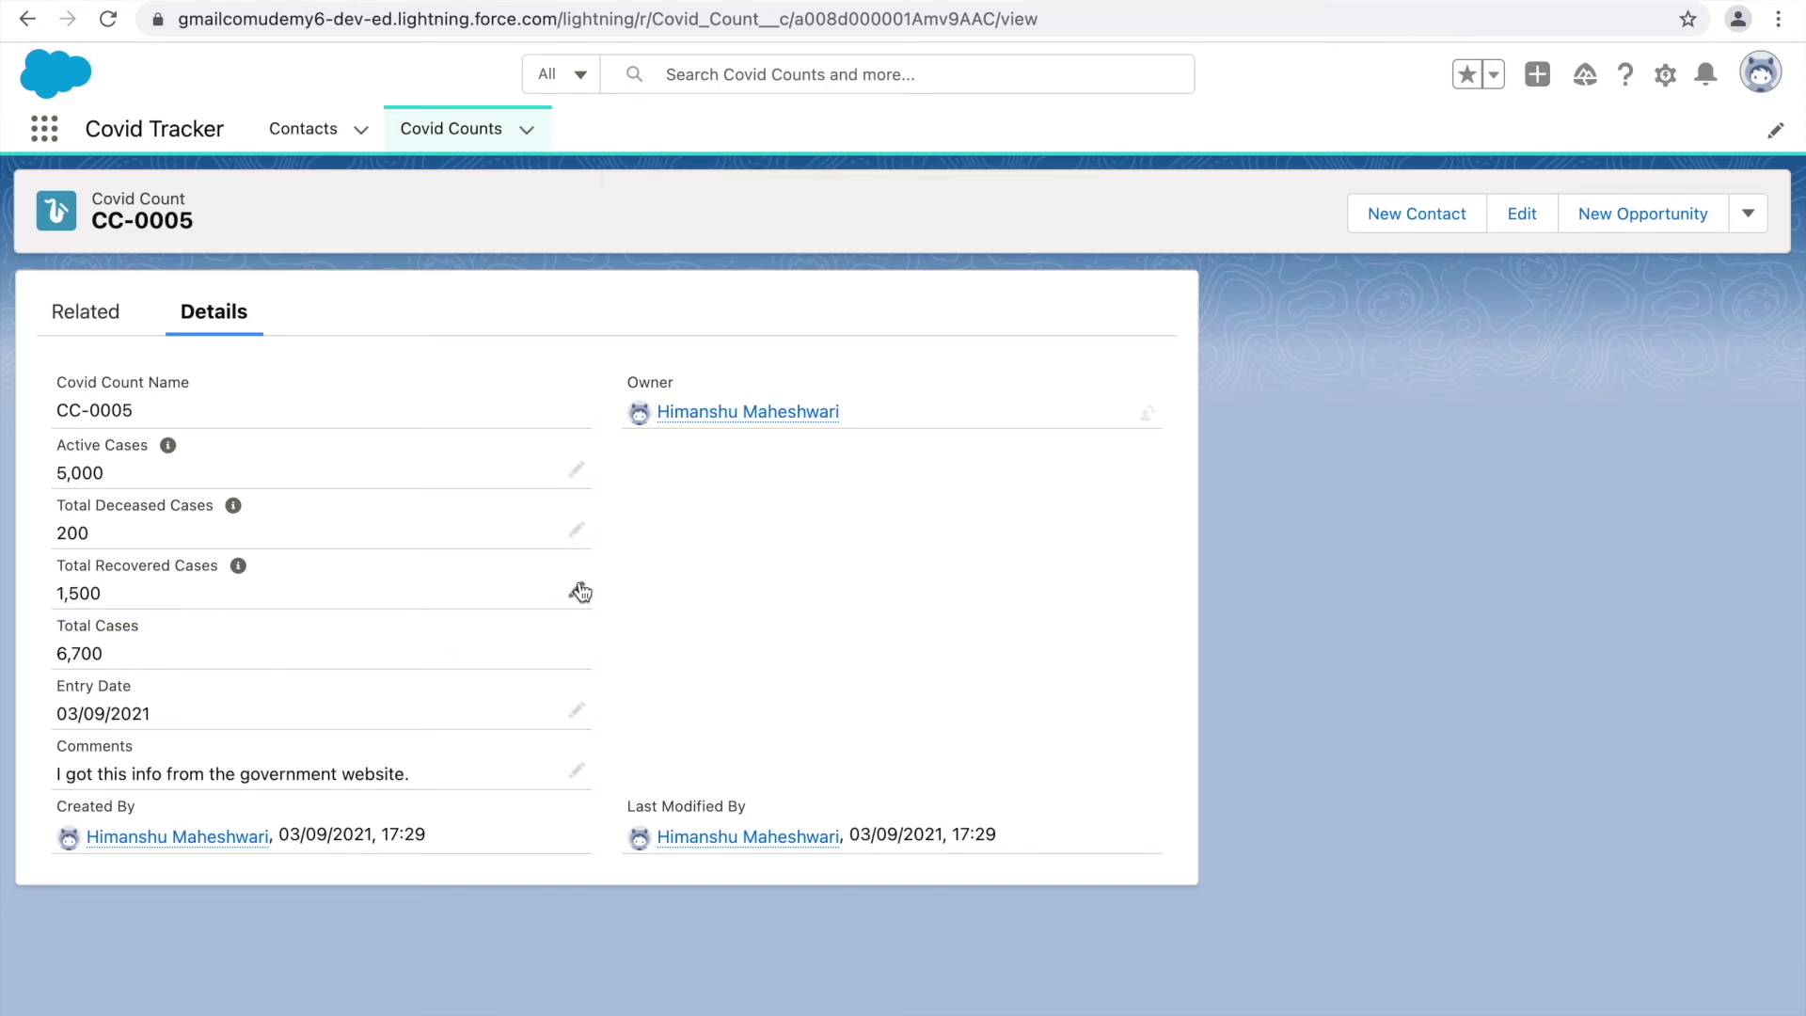
{"action": "left_click_drag", "start_coordinate": [153, 635], "coordinate": [57, 632]}
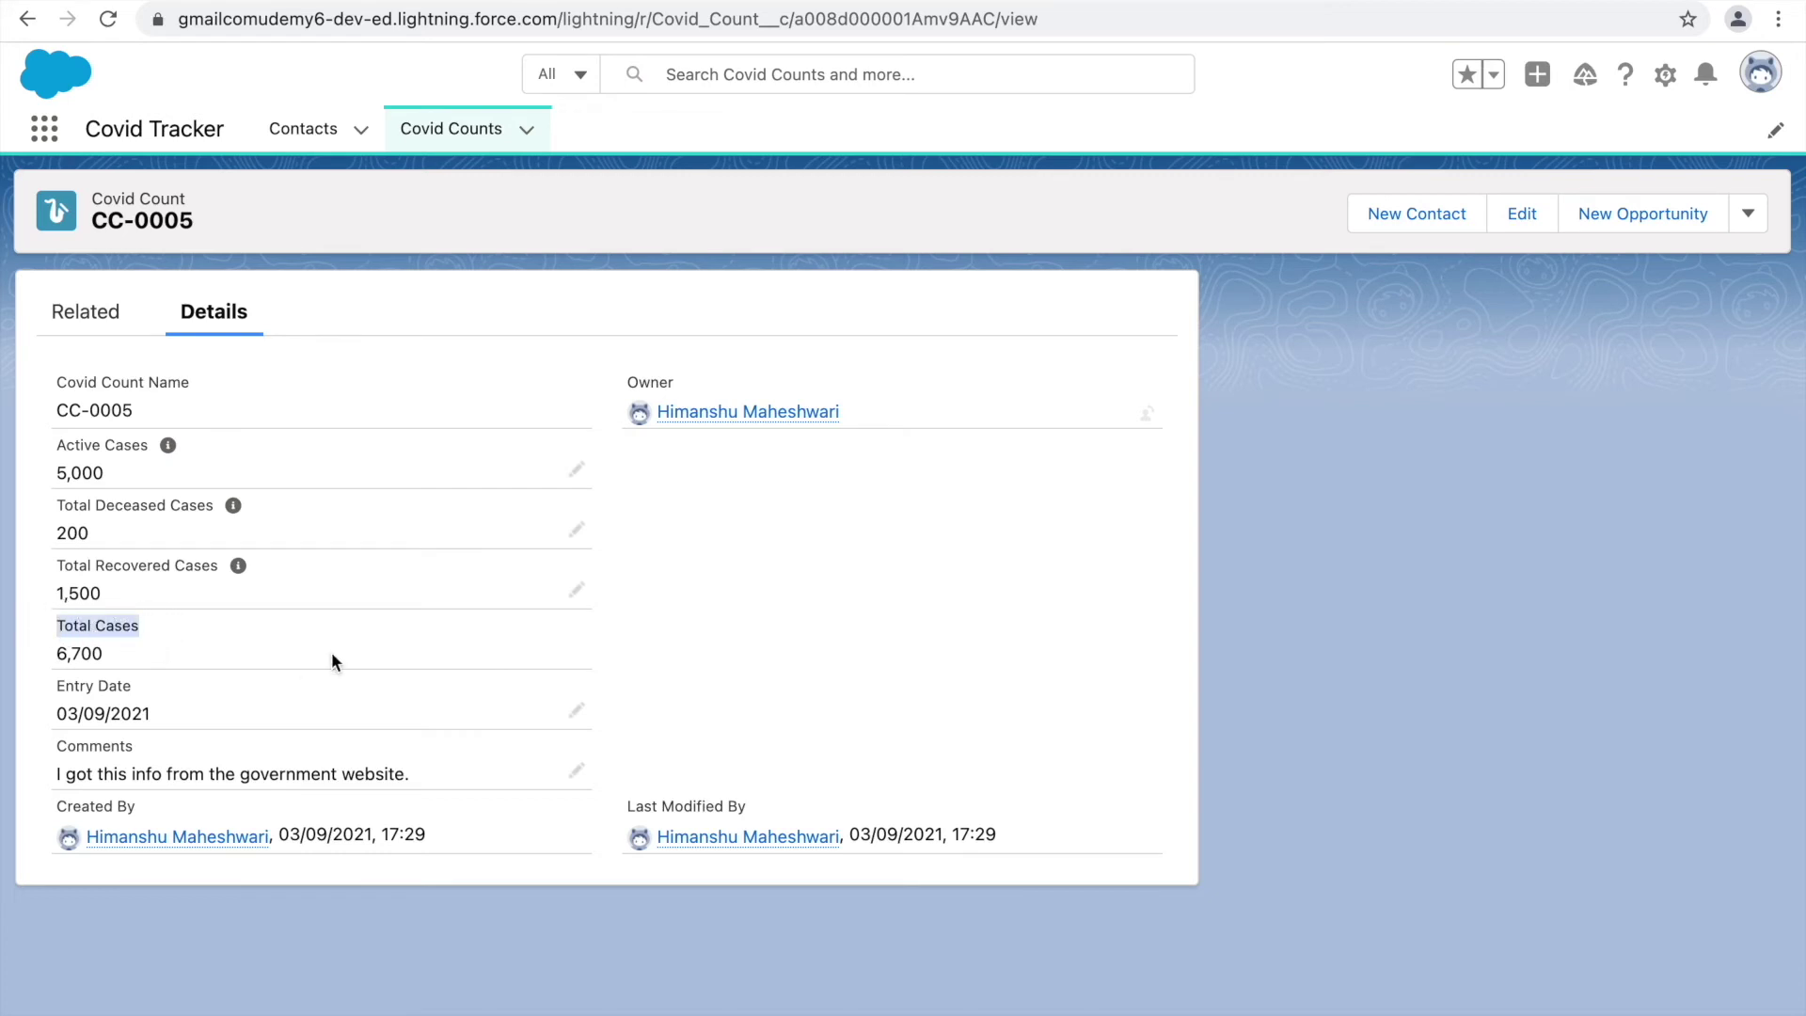
{"action": "left_click", "coordinate": [1524, 224]}
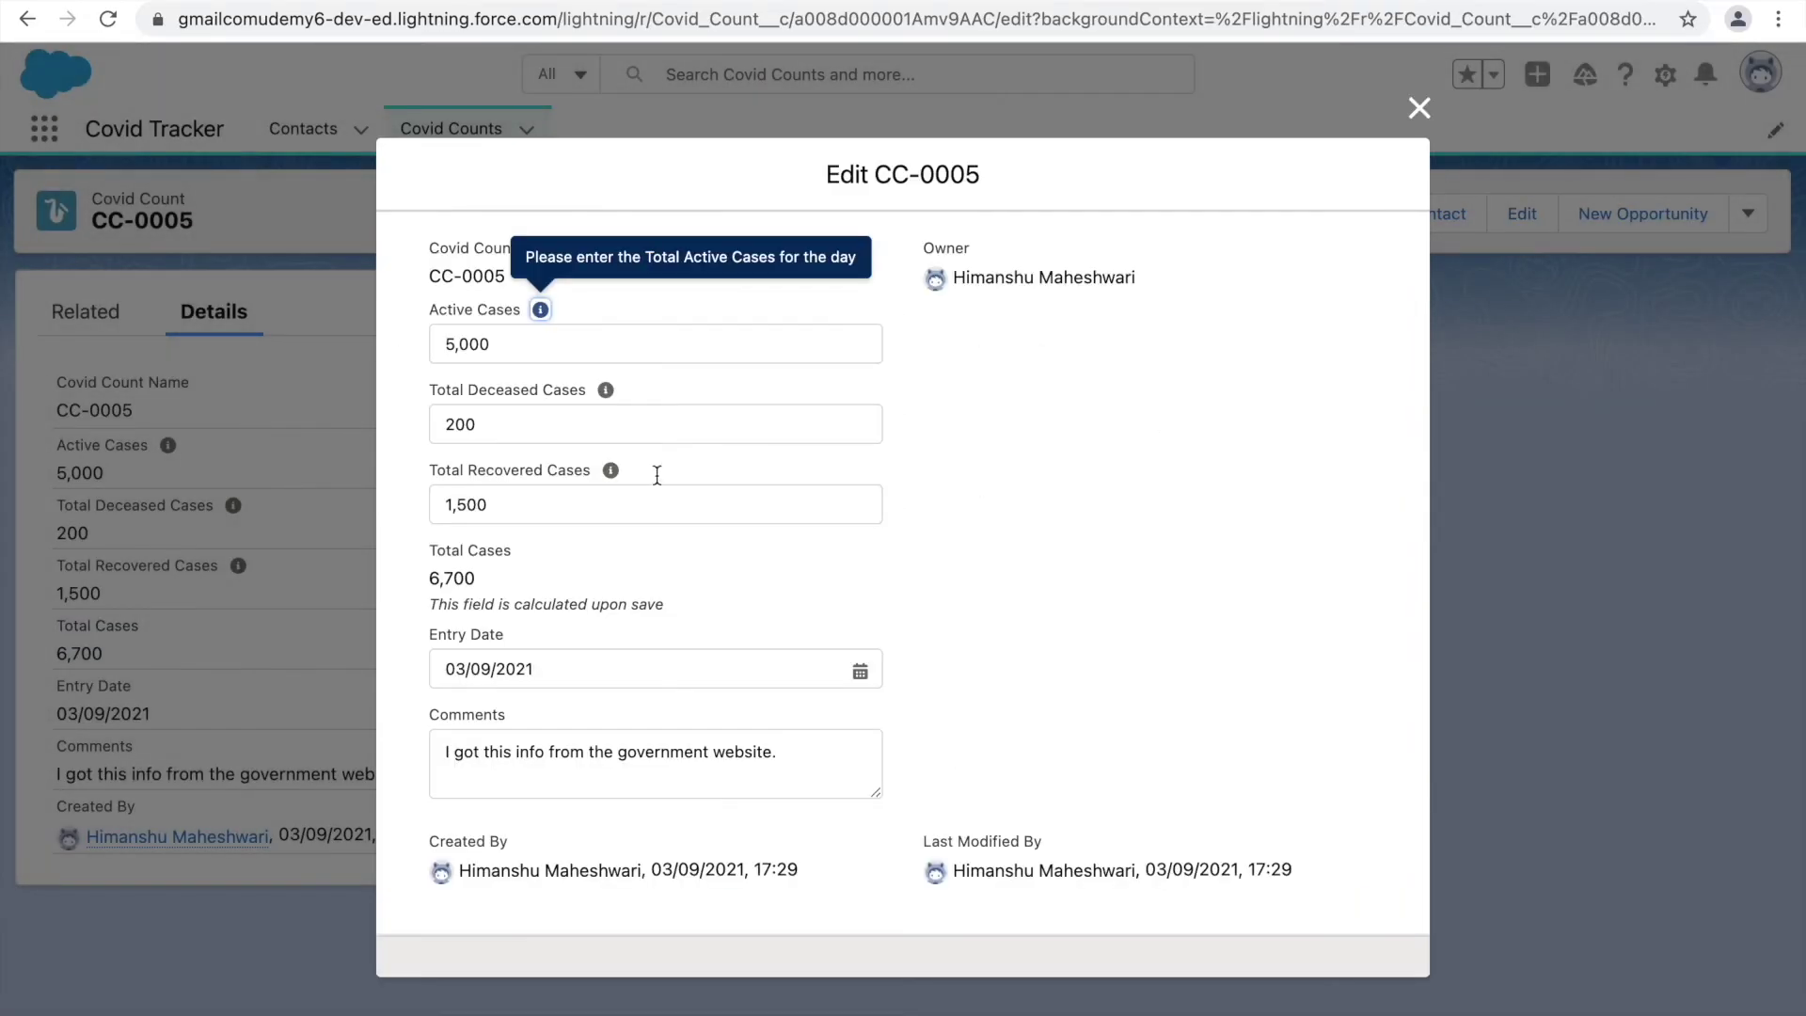
{"action": "left_click", "coordinate": [1422, 106]}
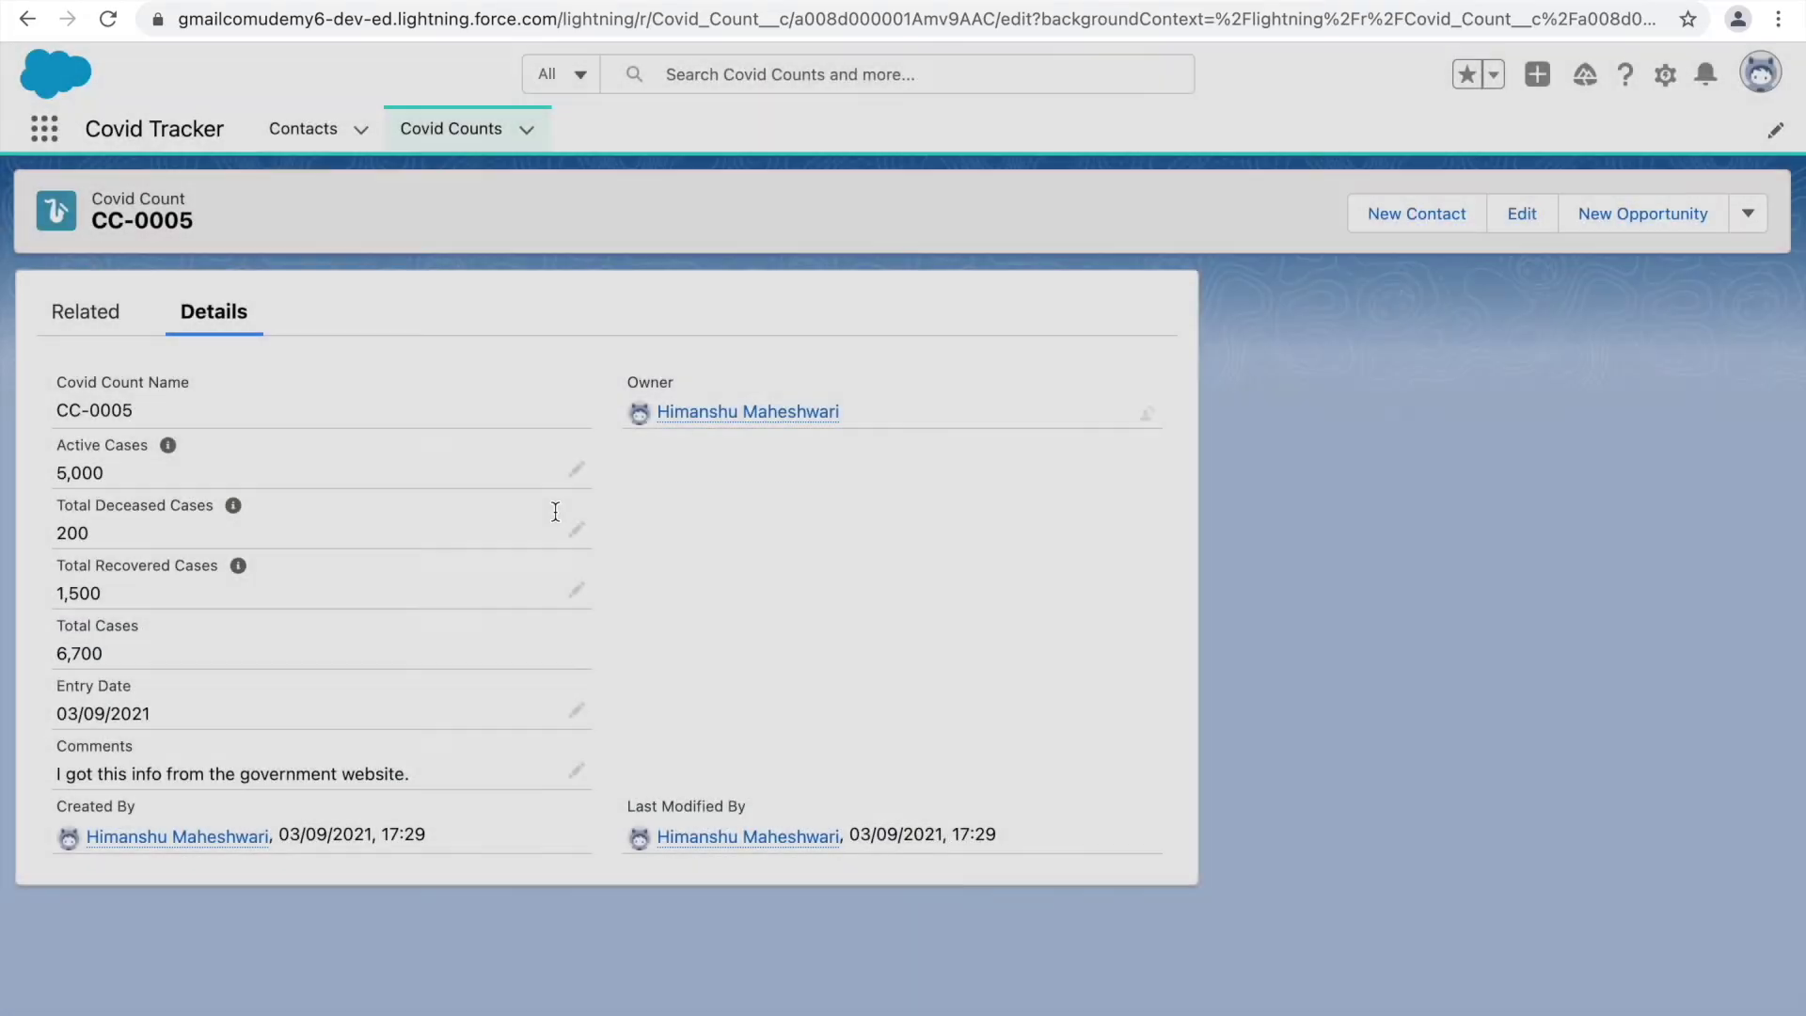
Step: Set the record's Total Deceased Cases to 220, save it and check the recalculated Total Cases
{"action": "left_click", "coordinate": [577, 532]}
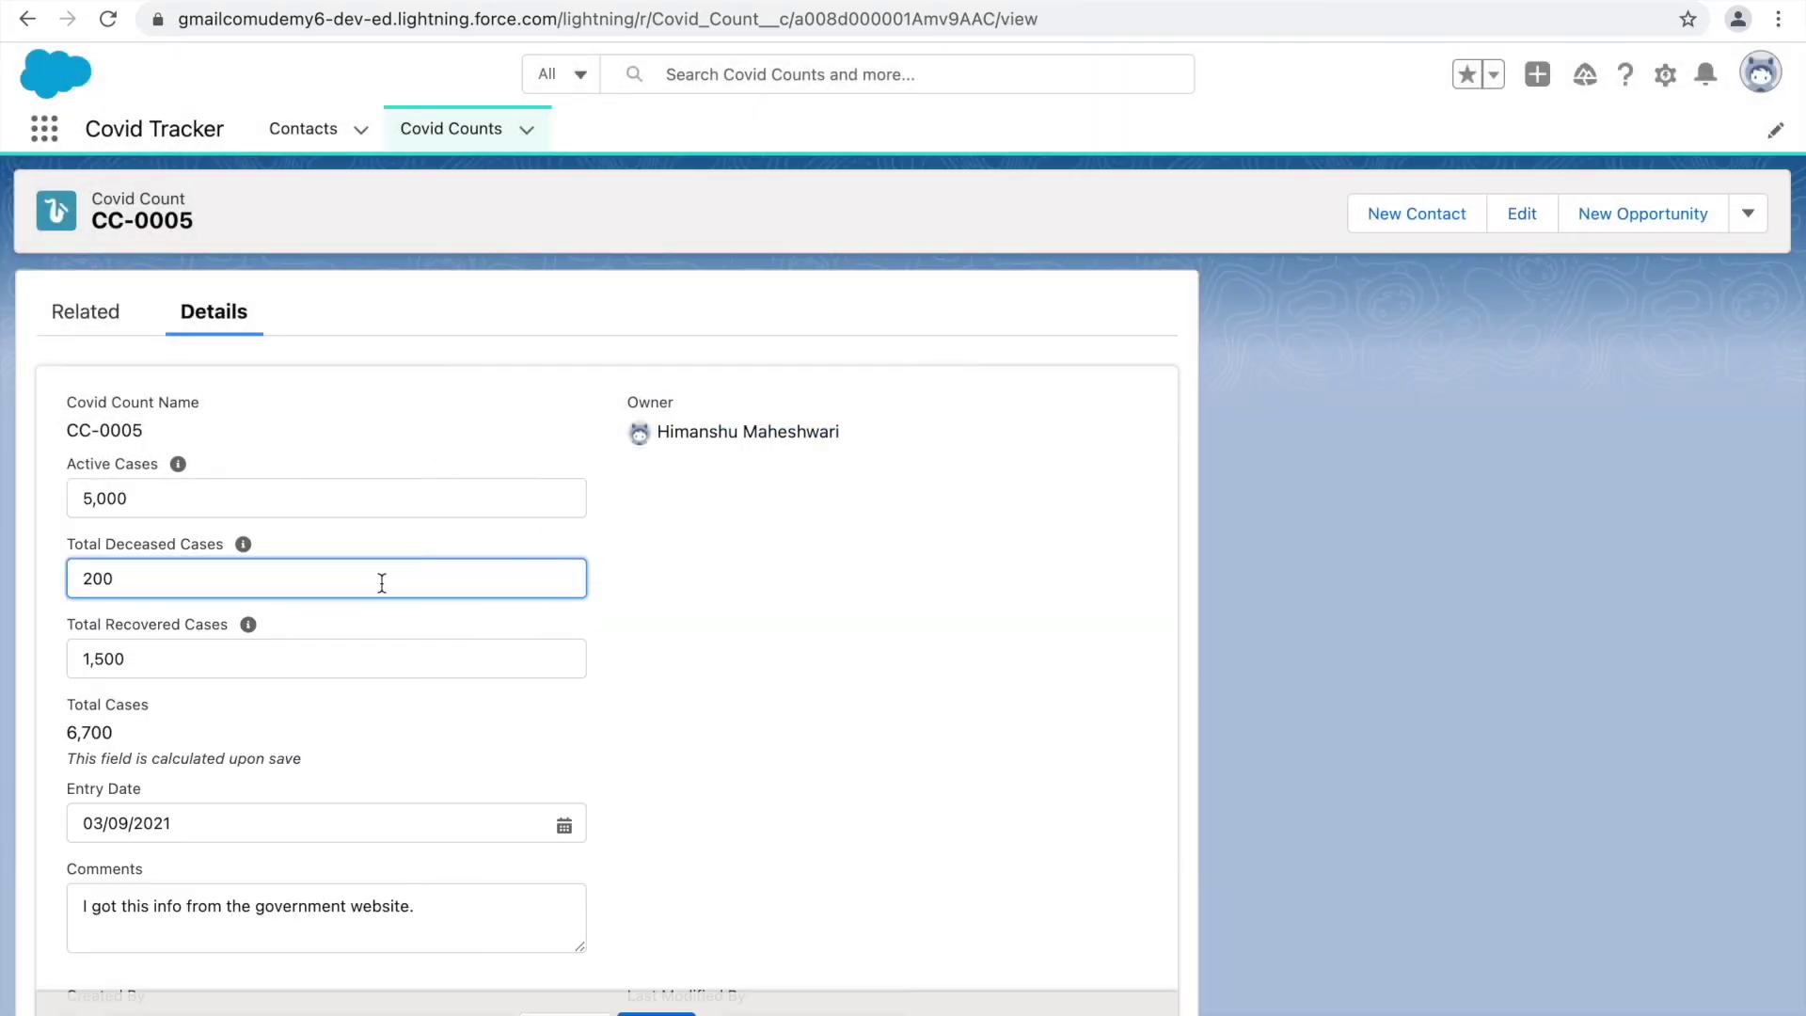
{"action": "key", "text": "Left"}
{"action": "key", "text": "Left"}
{"action": "key", "text": "Delete"}
{"action": "type", "text": "2"}
{"action": "left_click", "coordinate": [655, 1013]}
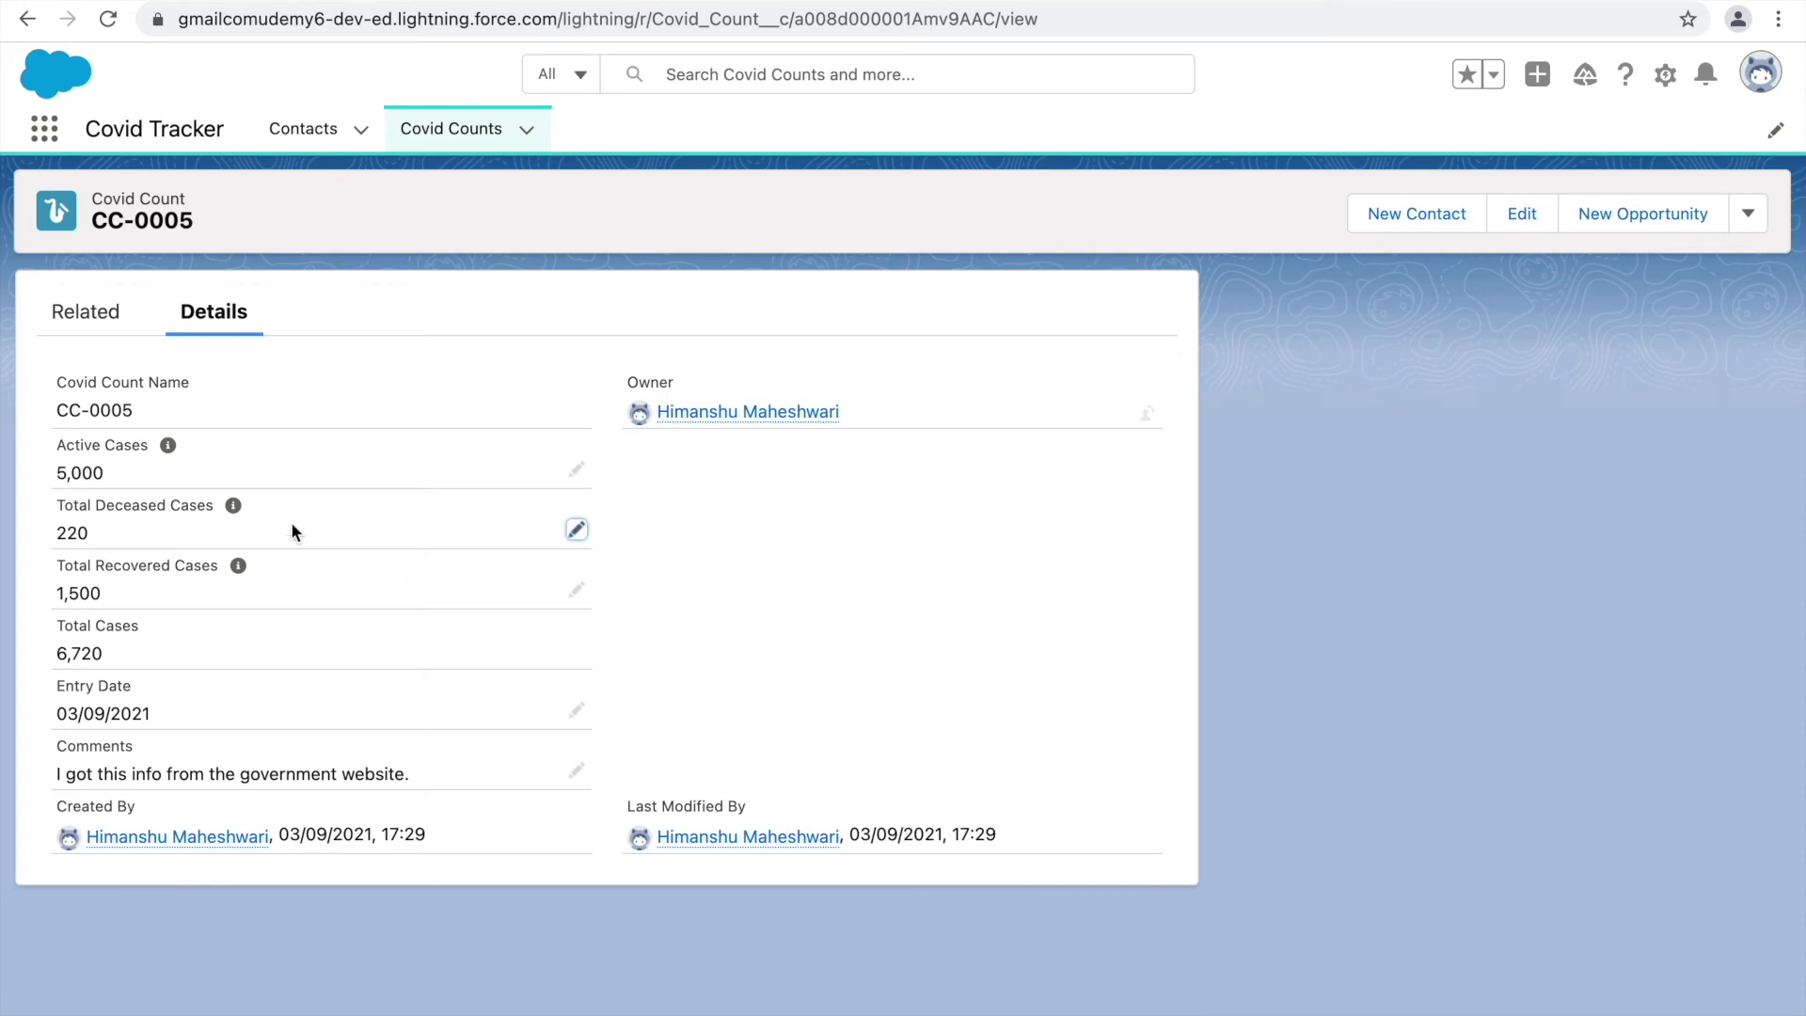
{"action": "left_click_drag", "start_coordinate": [124, 660], "coordinate": [48, 658]}
{"action": "left_click", "coordinate": [784, 637]}
Step: Start another custom field on Covid Count in Setup, compare Picklist with Picklist (Multi-Select), and choose Picklist
{"action": "mouse_move", "coordinate": [706, 420]}
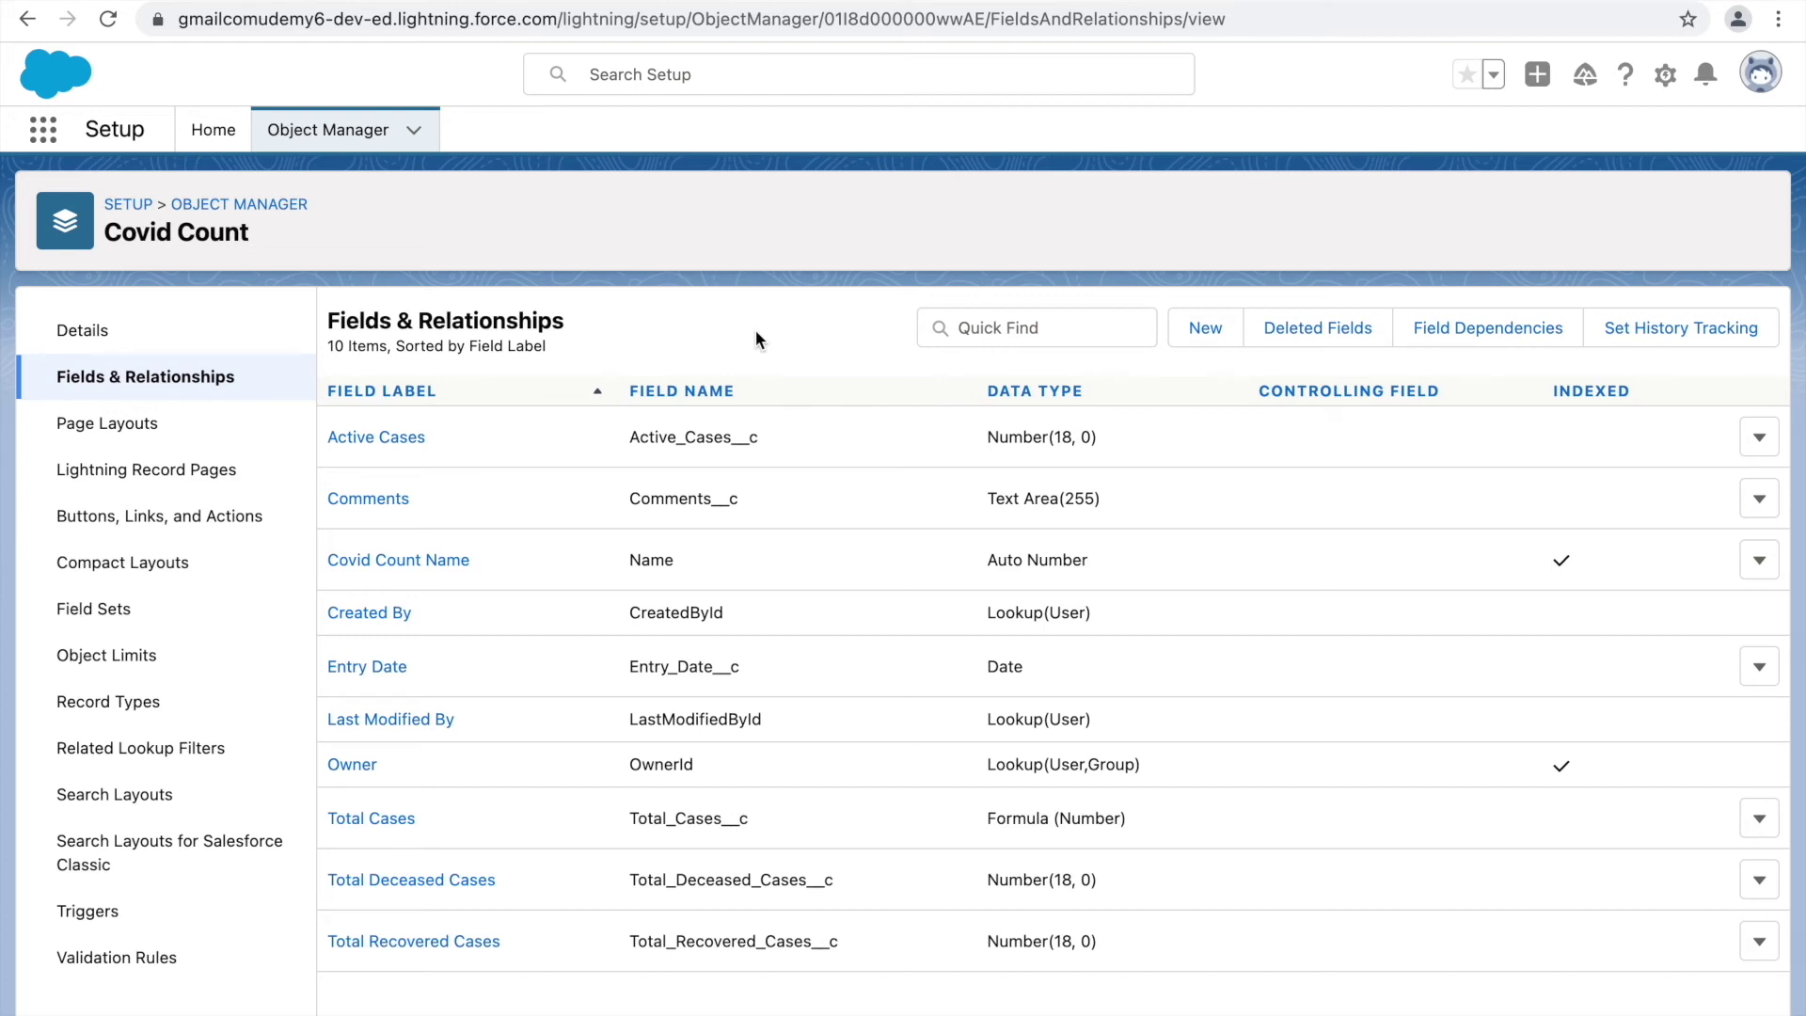
{"action": "left_click", "coordinate": [1189, 331]}
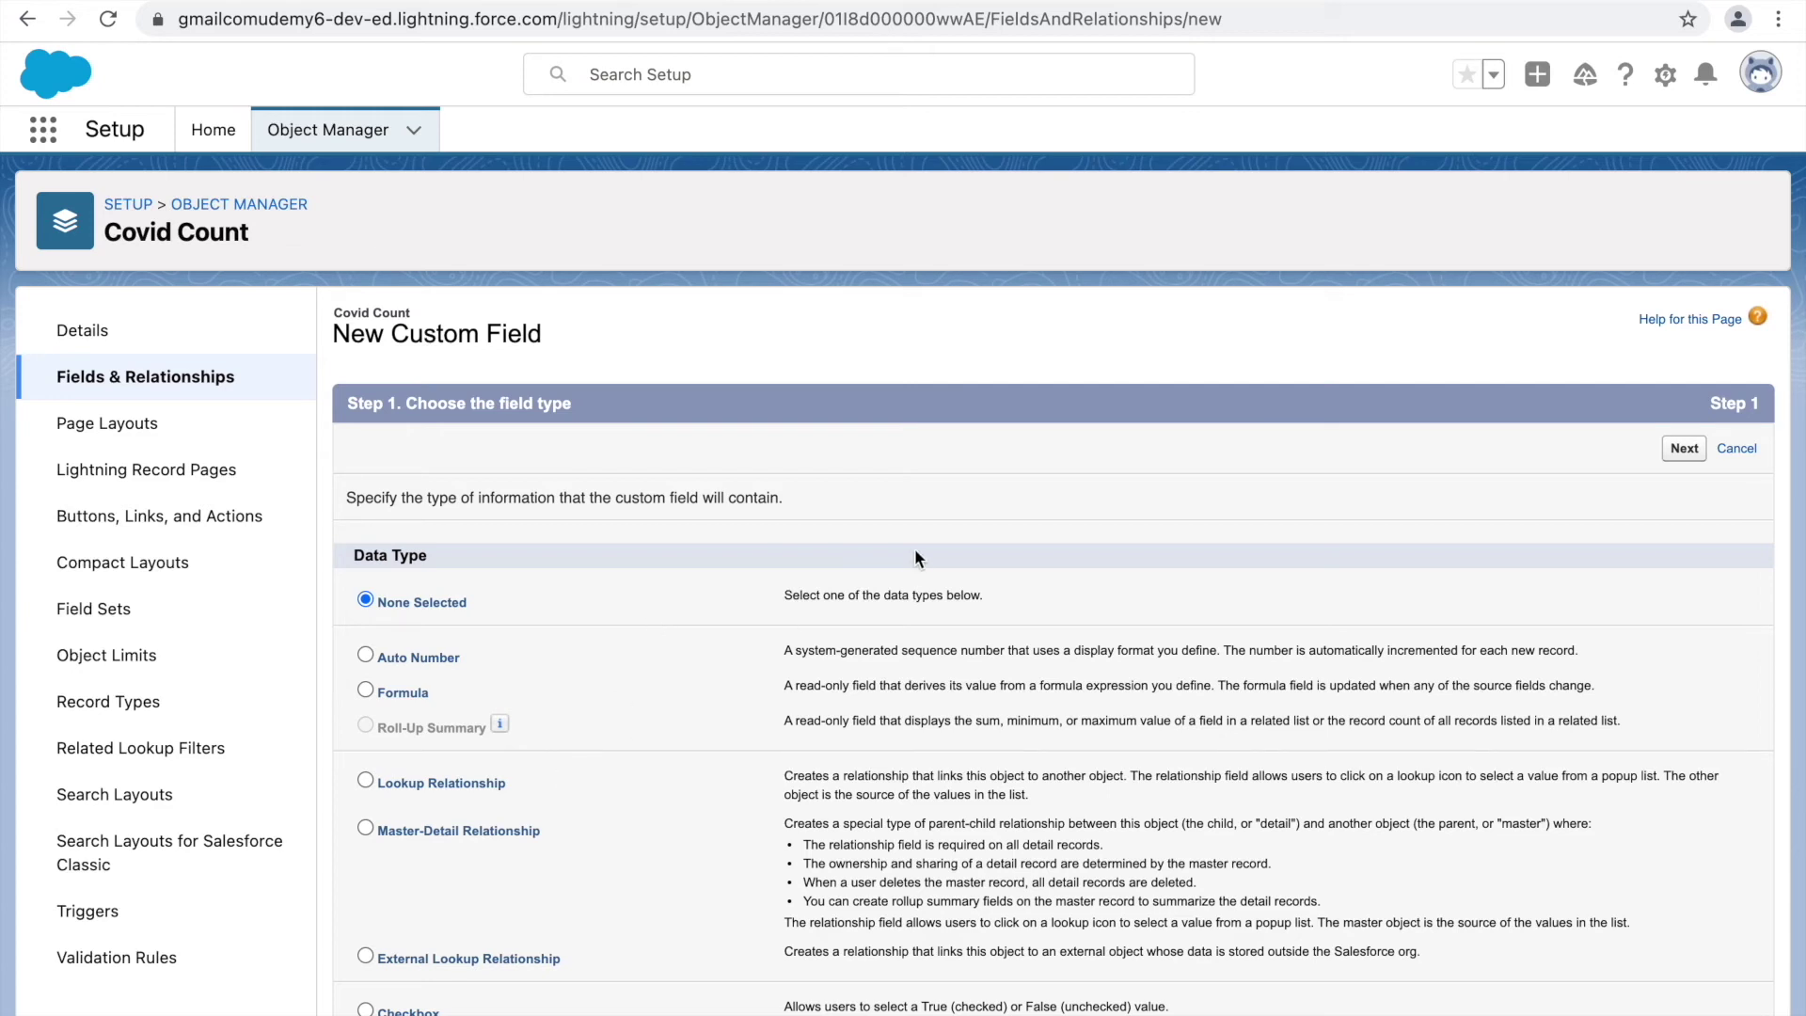
{"action": "scroll", "coordinate": [641, 850], "scroll_direction": "down", "scroll_amount": 4}
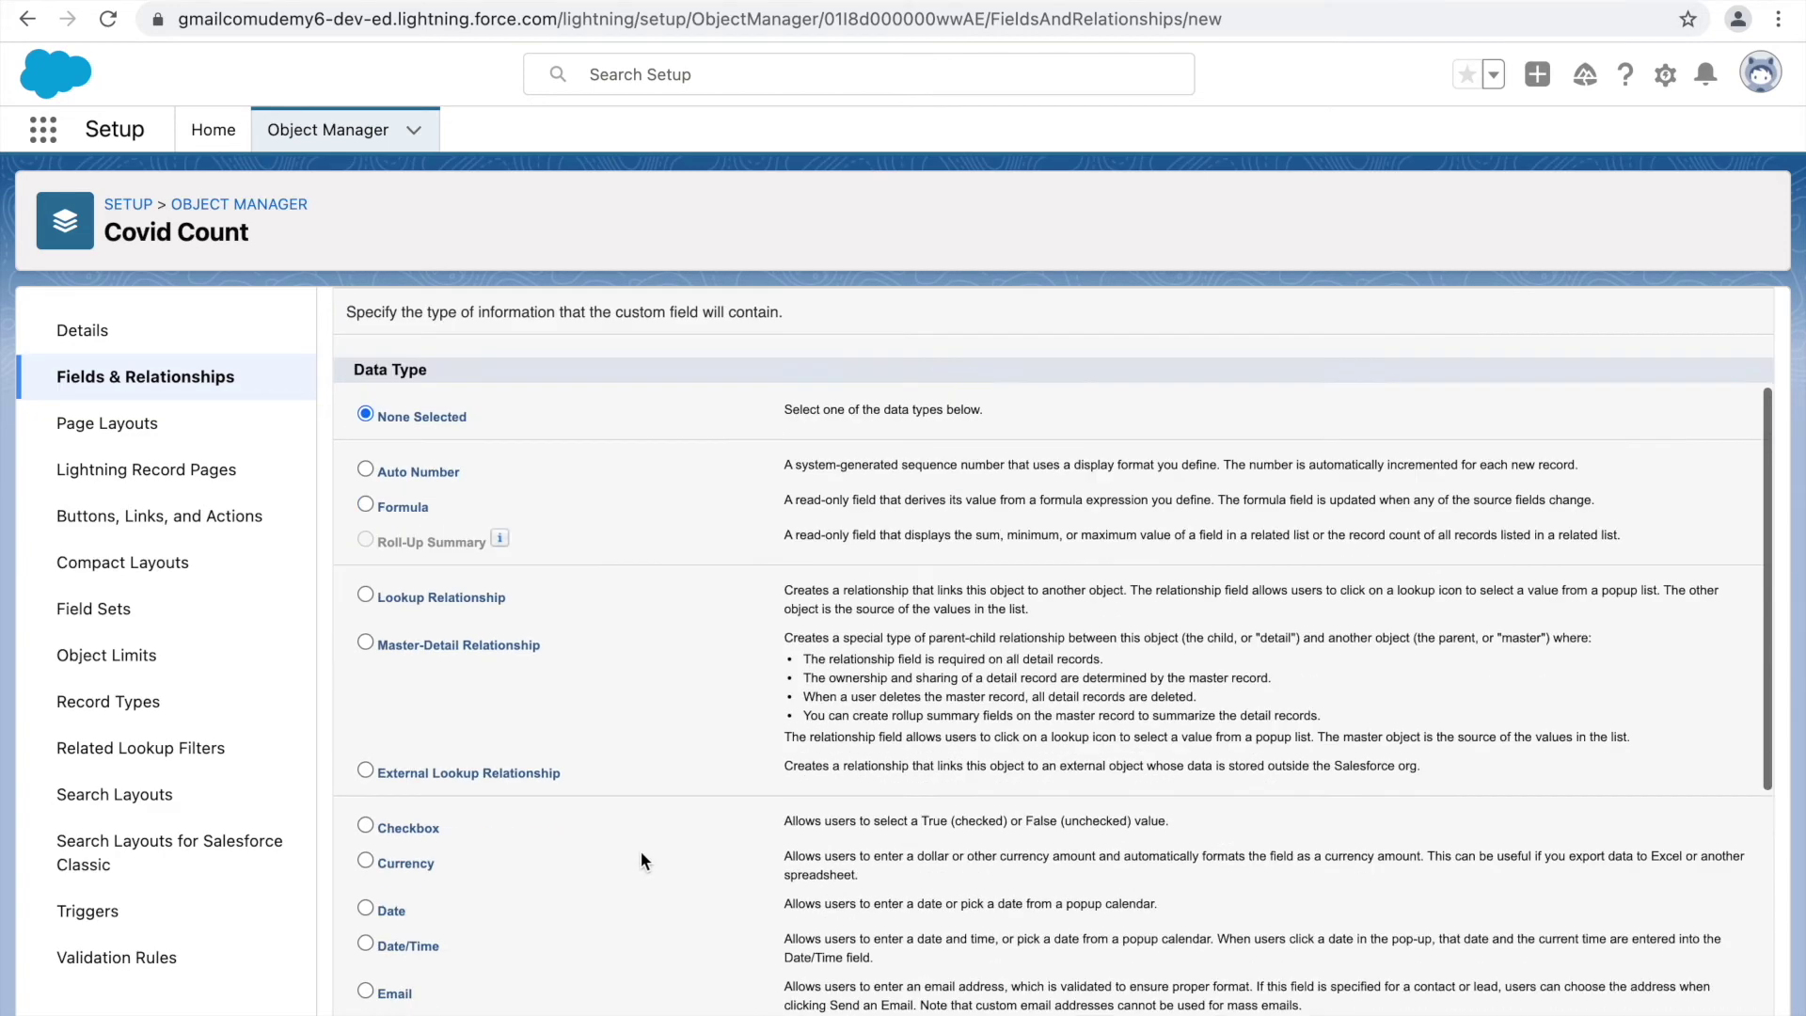
{"action": "scroll", "coordinate": [640, 850], "scroll_direction": "up", "scroll_amount": 3}
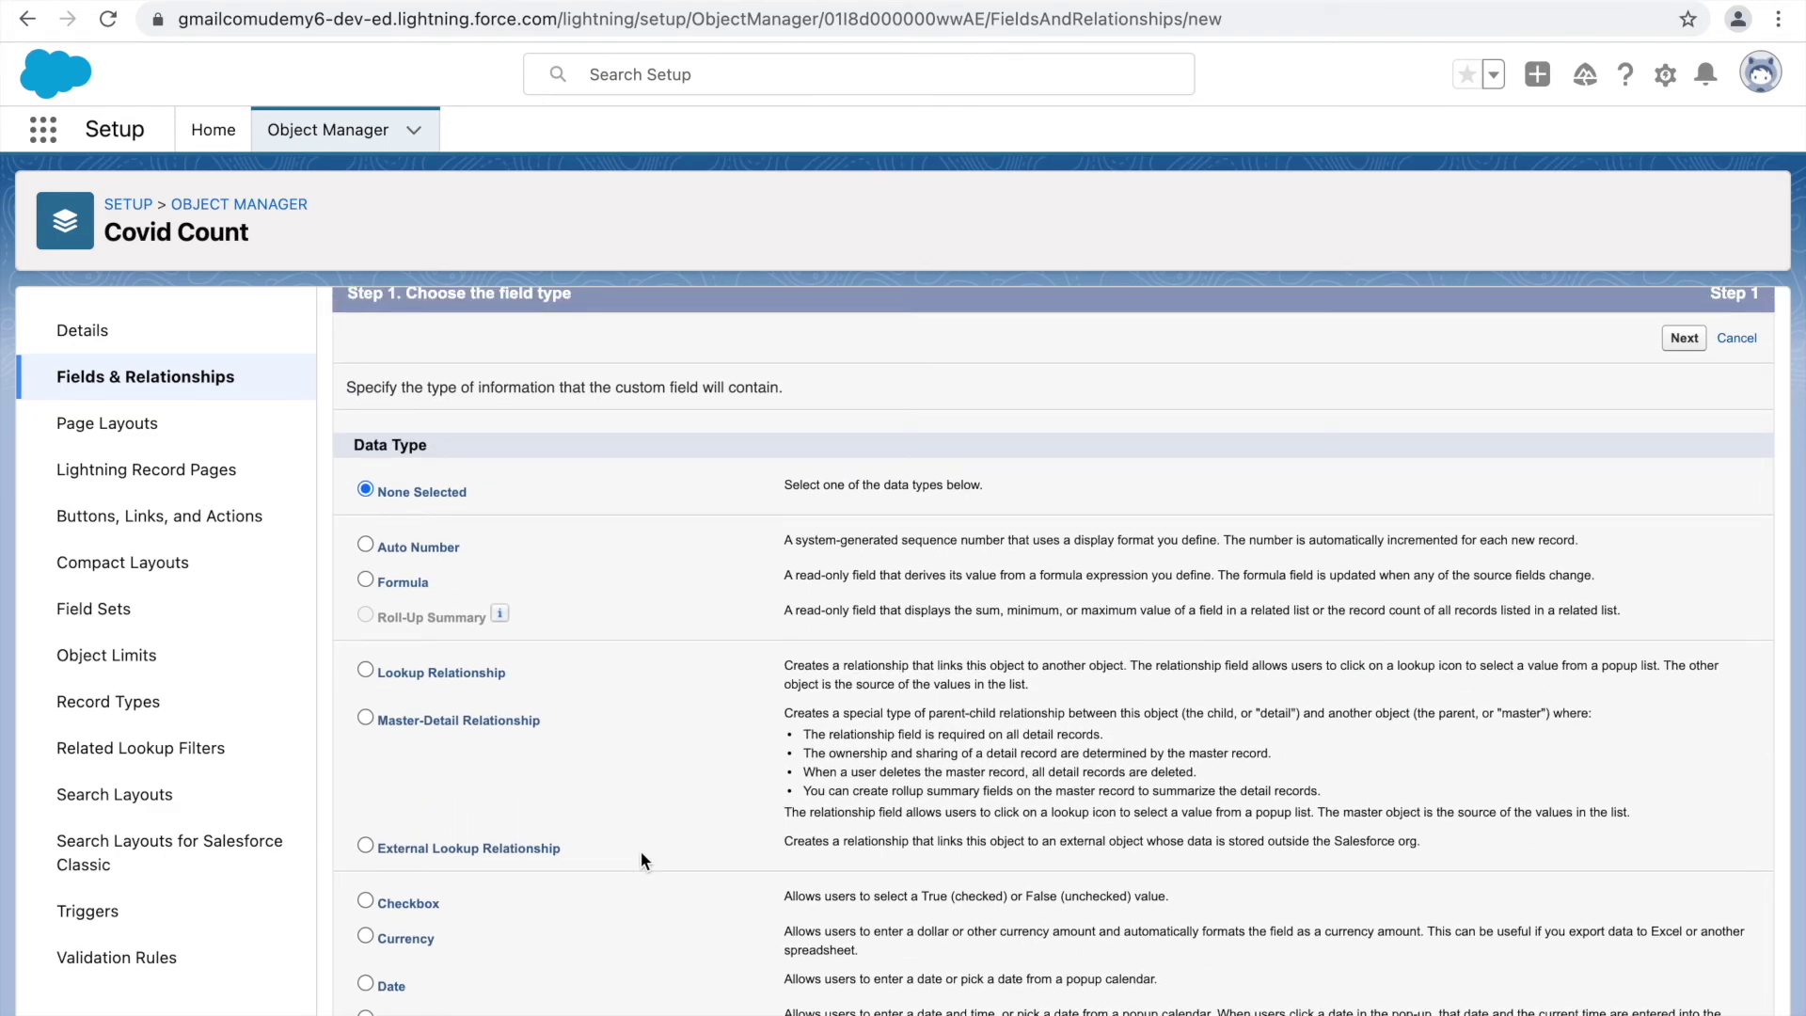
{"action": "scroll", "coordinate": [529, 700], "scroll_direction": "down", "scroll_amount": 5}
{"action": "scroll", "coordinate": [529, 697], "scroll_direction": "down", "scroll_amount": 1}
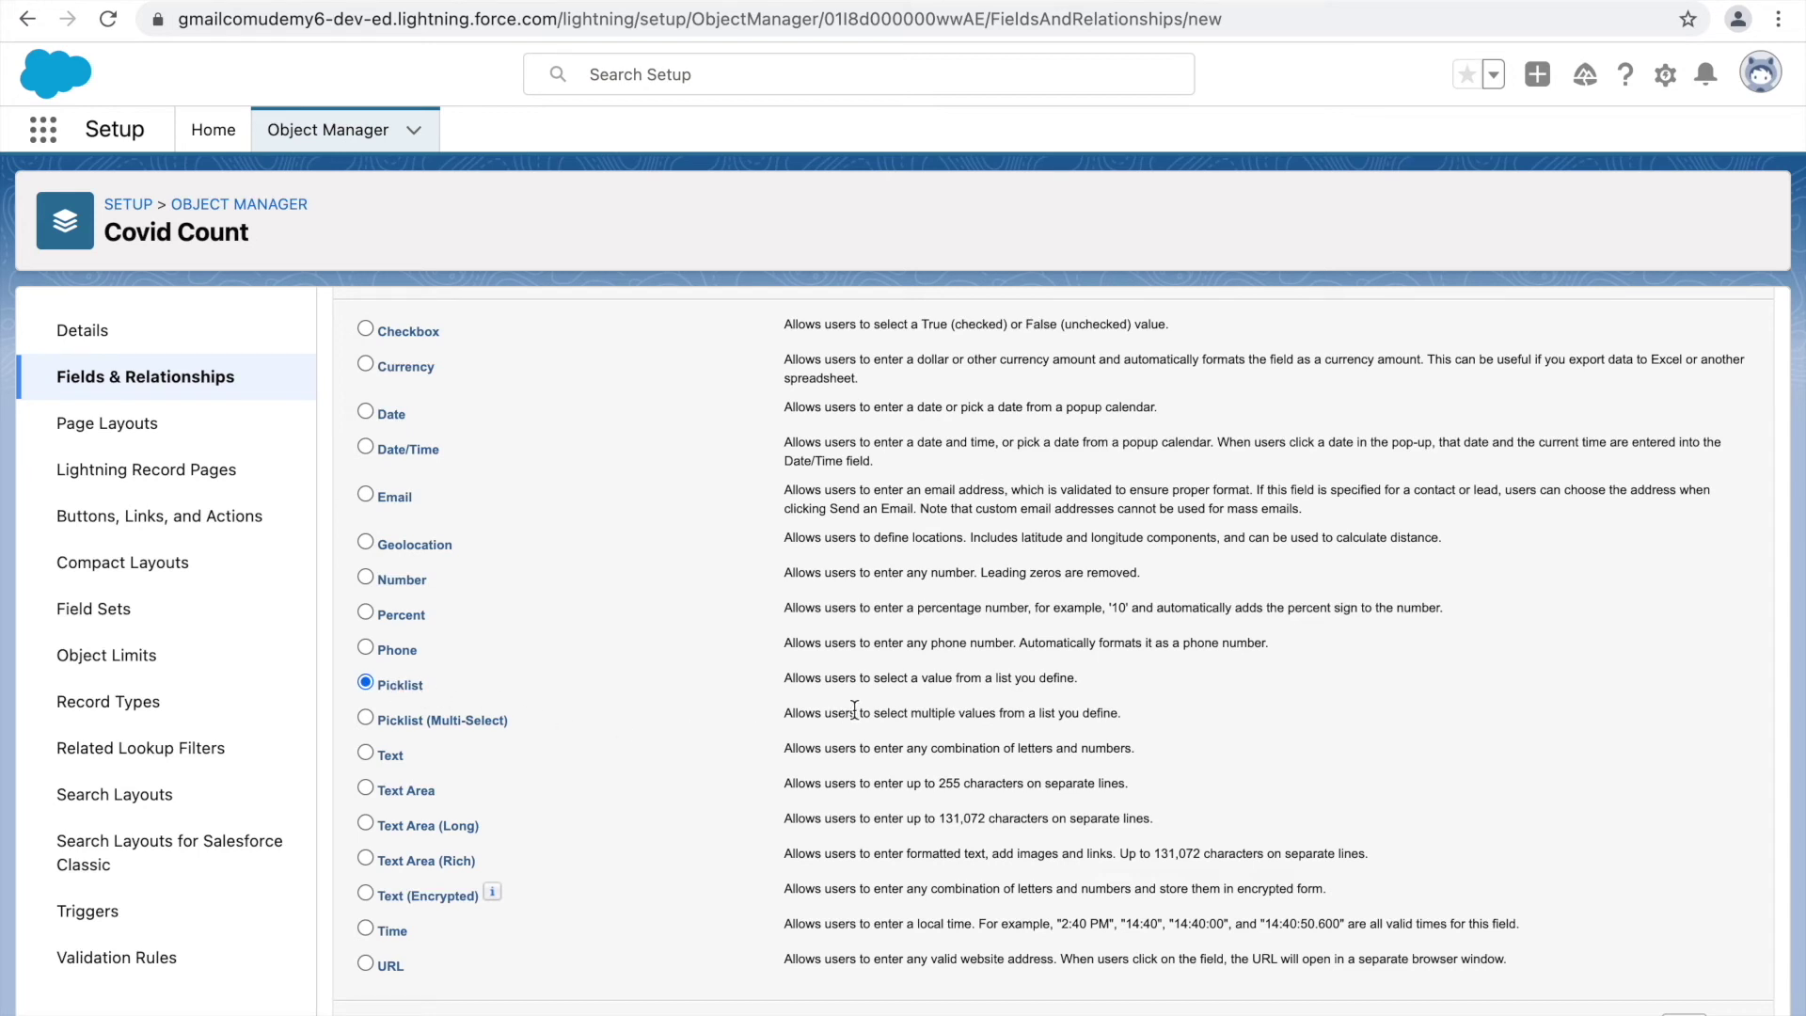
{"action": "left_click_drag", "start_coordinate": [912, 716], "coordinate": [1019, 714]}
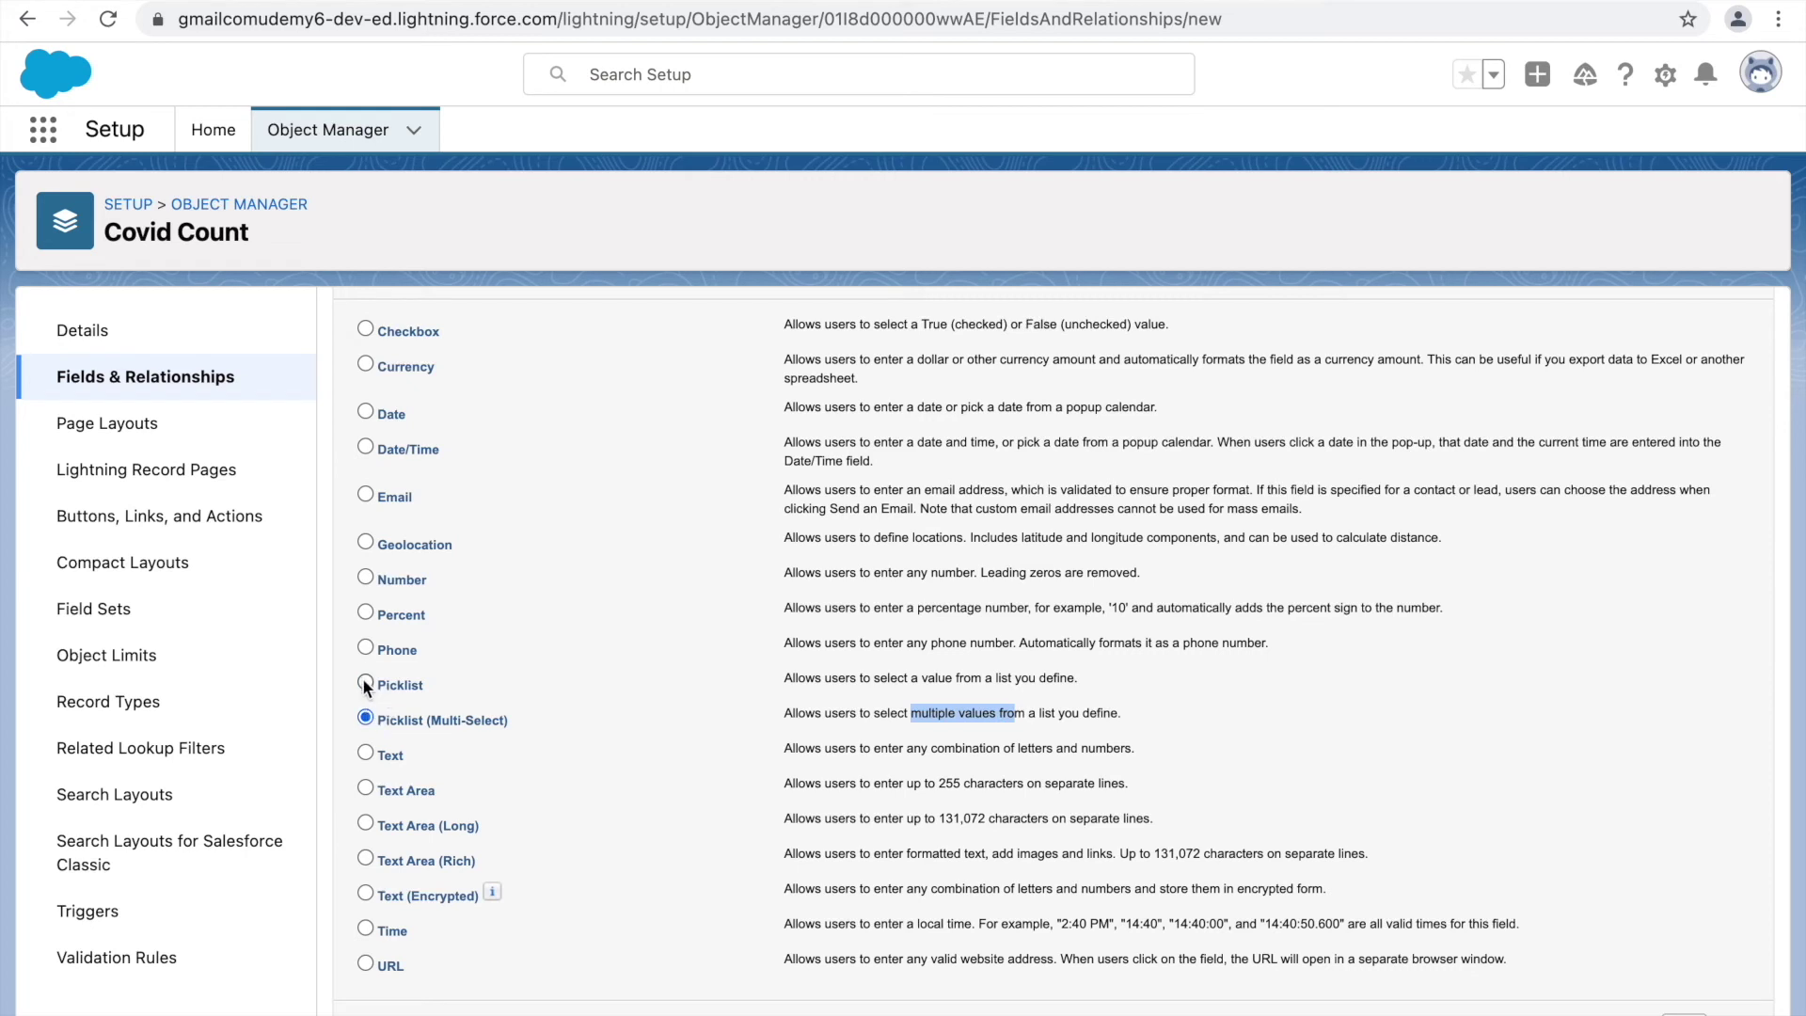
{"action": "left_click", "coordinate": [1095, 681]}
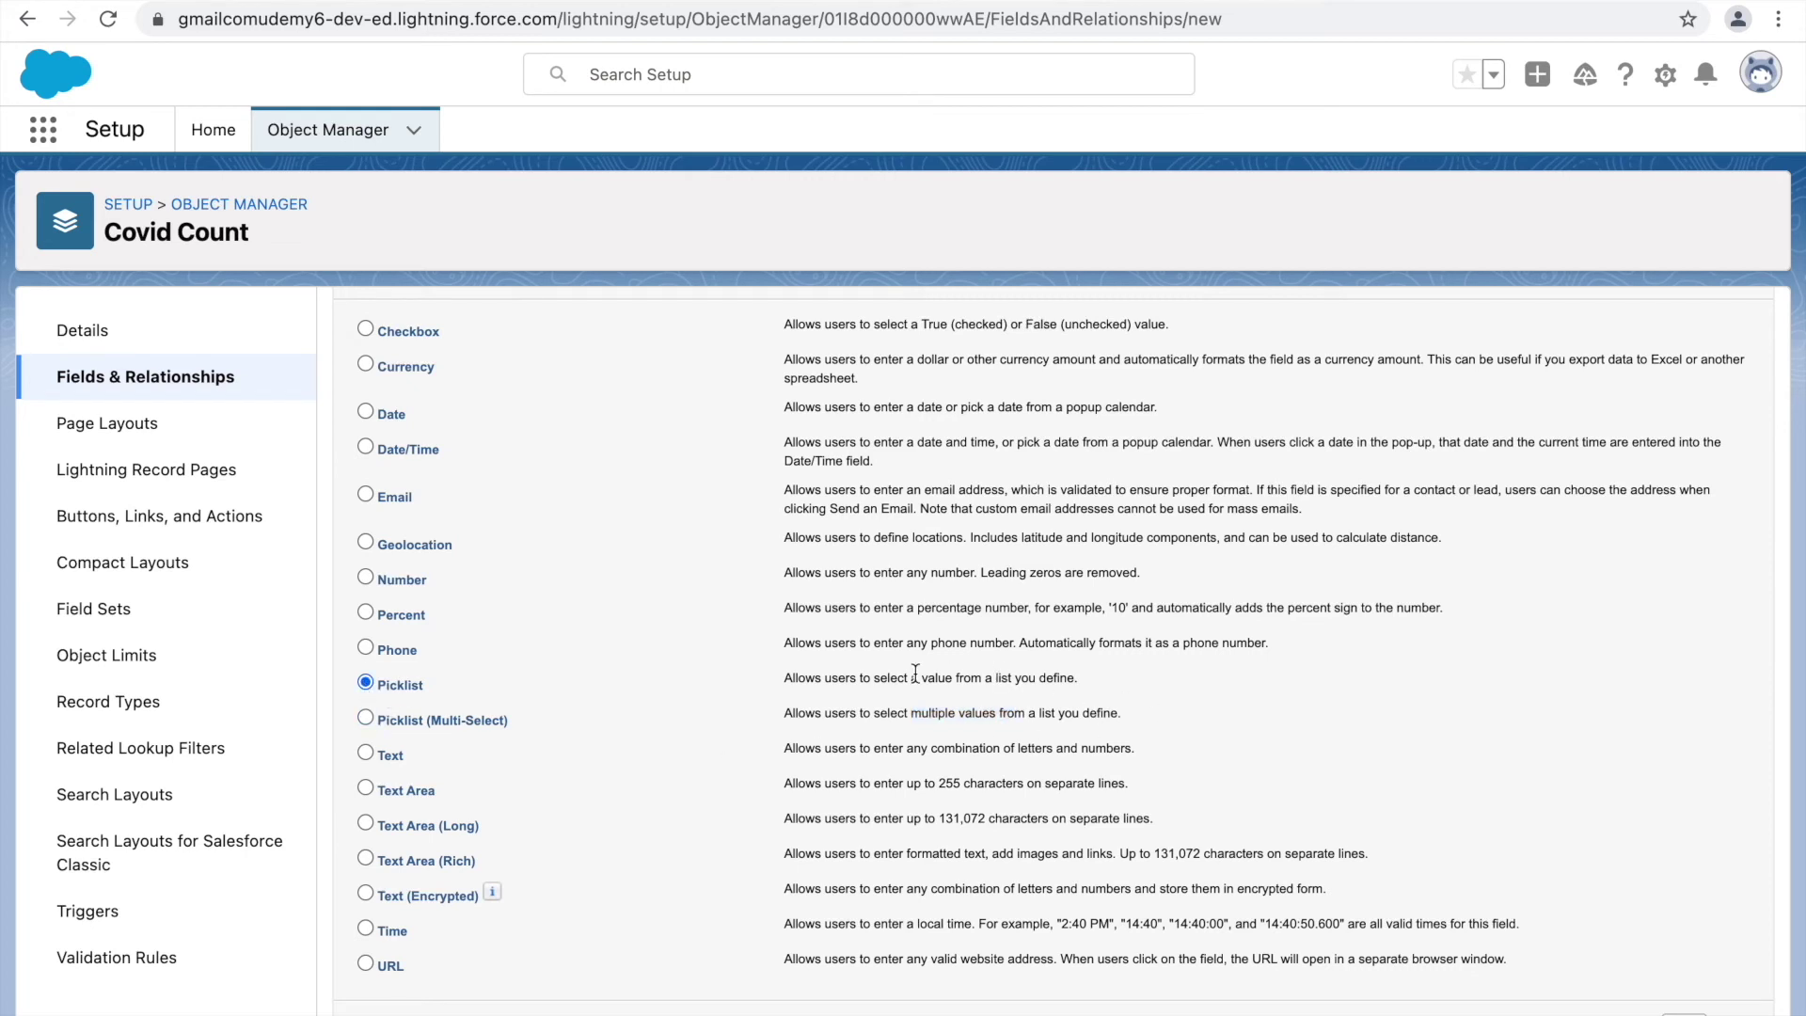
Step: Continue with the Picklist type and label the new field Day Category, letting the field name fill in
{"action": "scroll", "coordinate": [1124, 717], "scroll_direction": "up", "scroll_amount": 7}
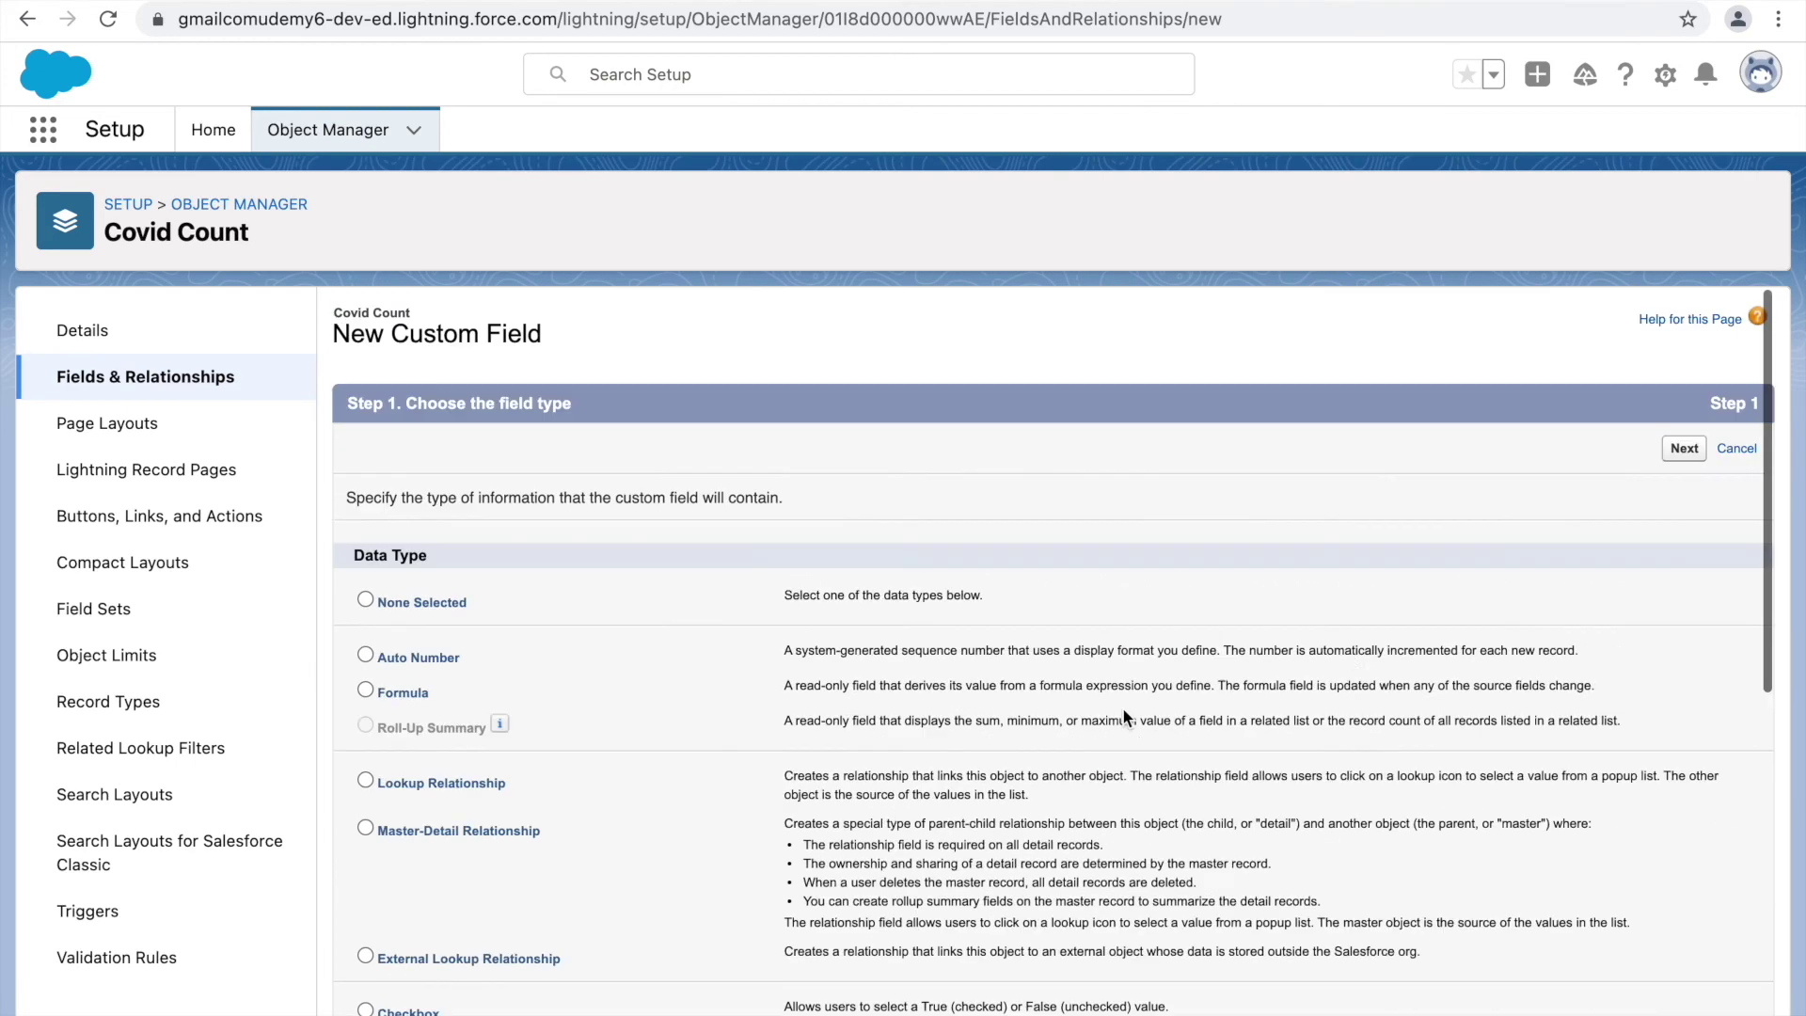
{"action": "left_click", "coordinate": [1682, 449]}
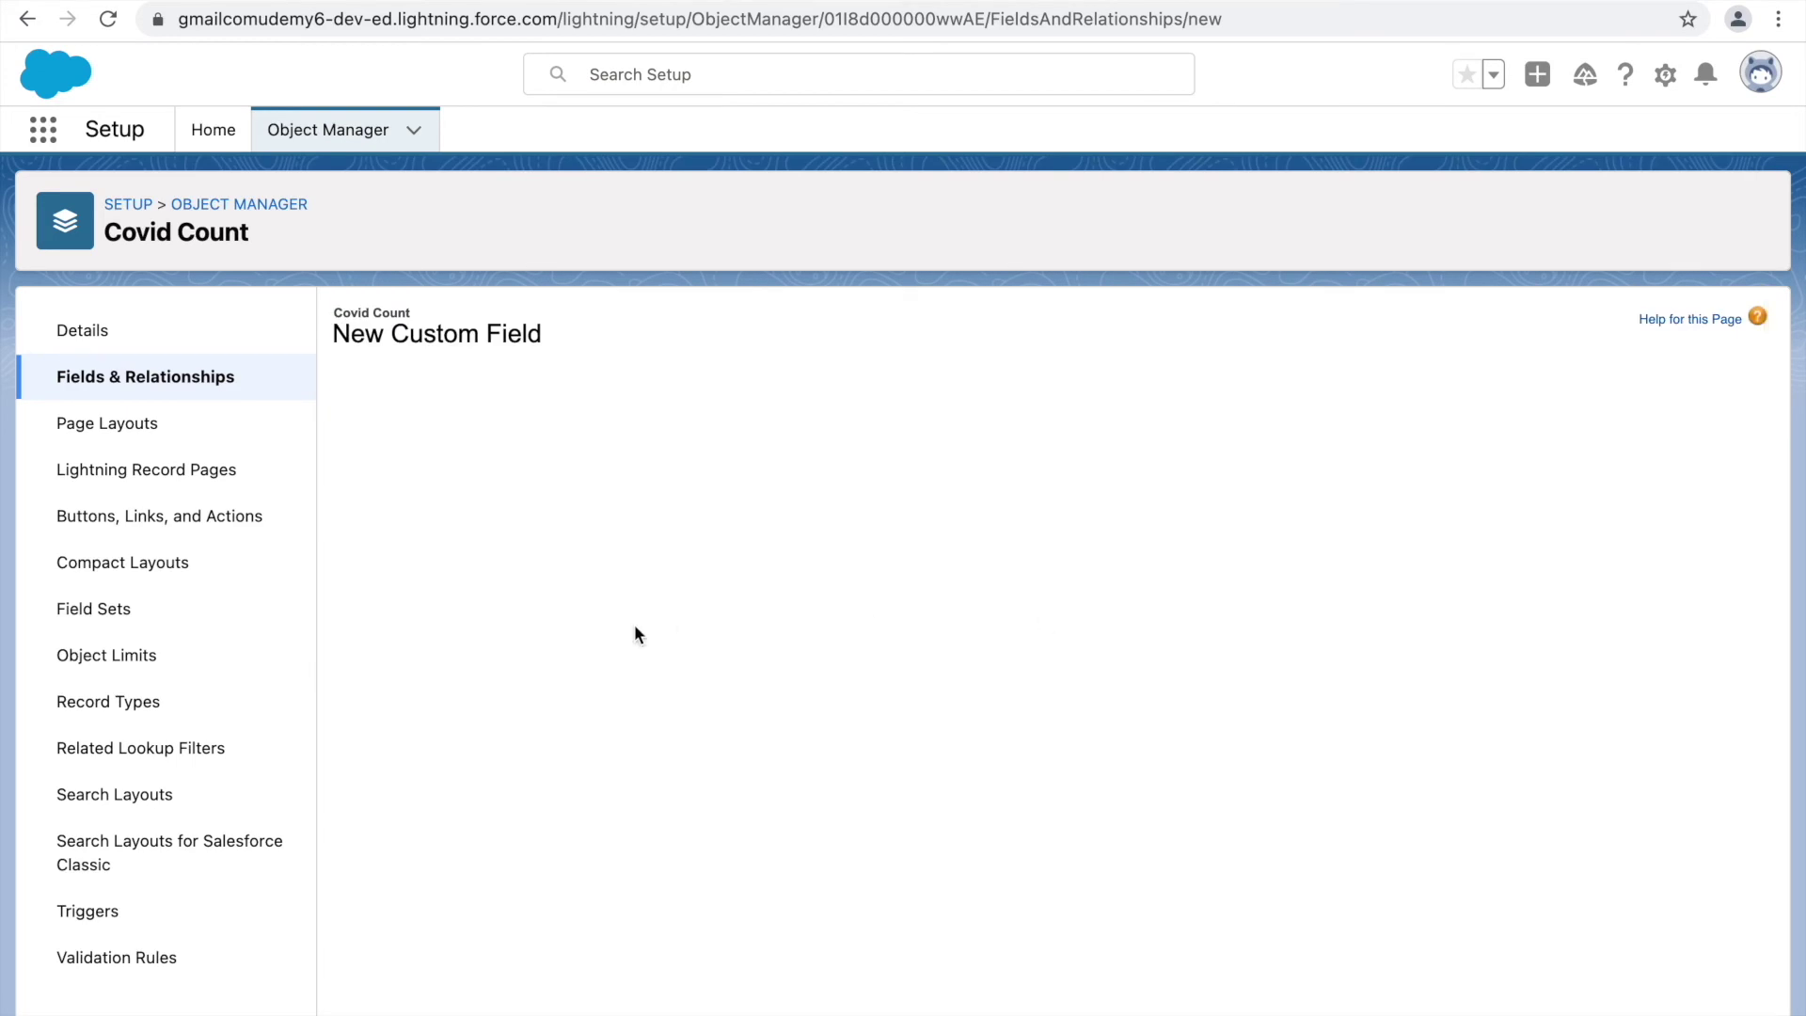
{"action": "left_click", "coordinate": [652, 504]}
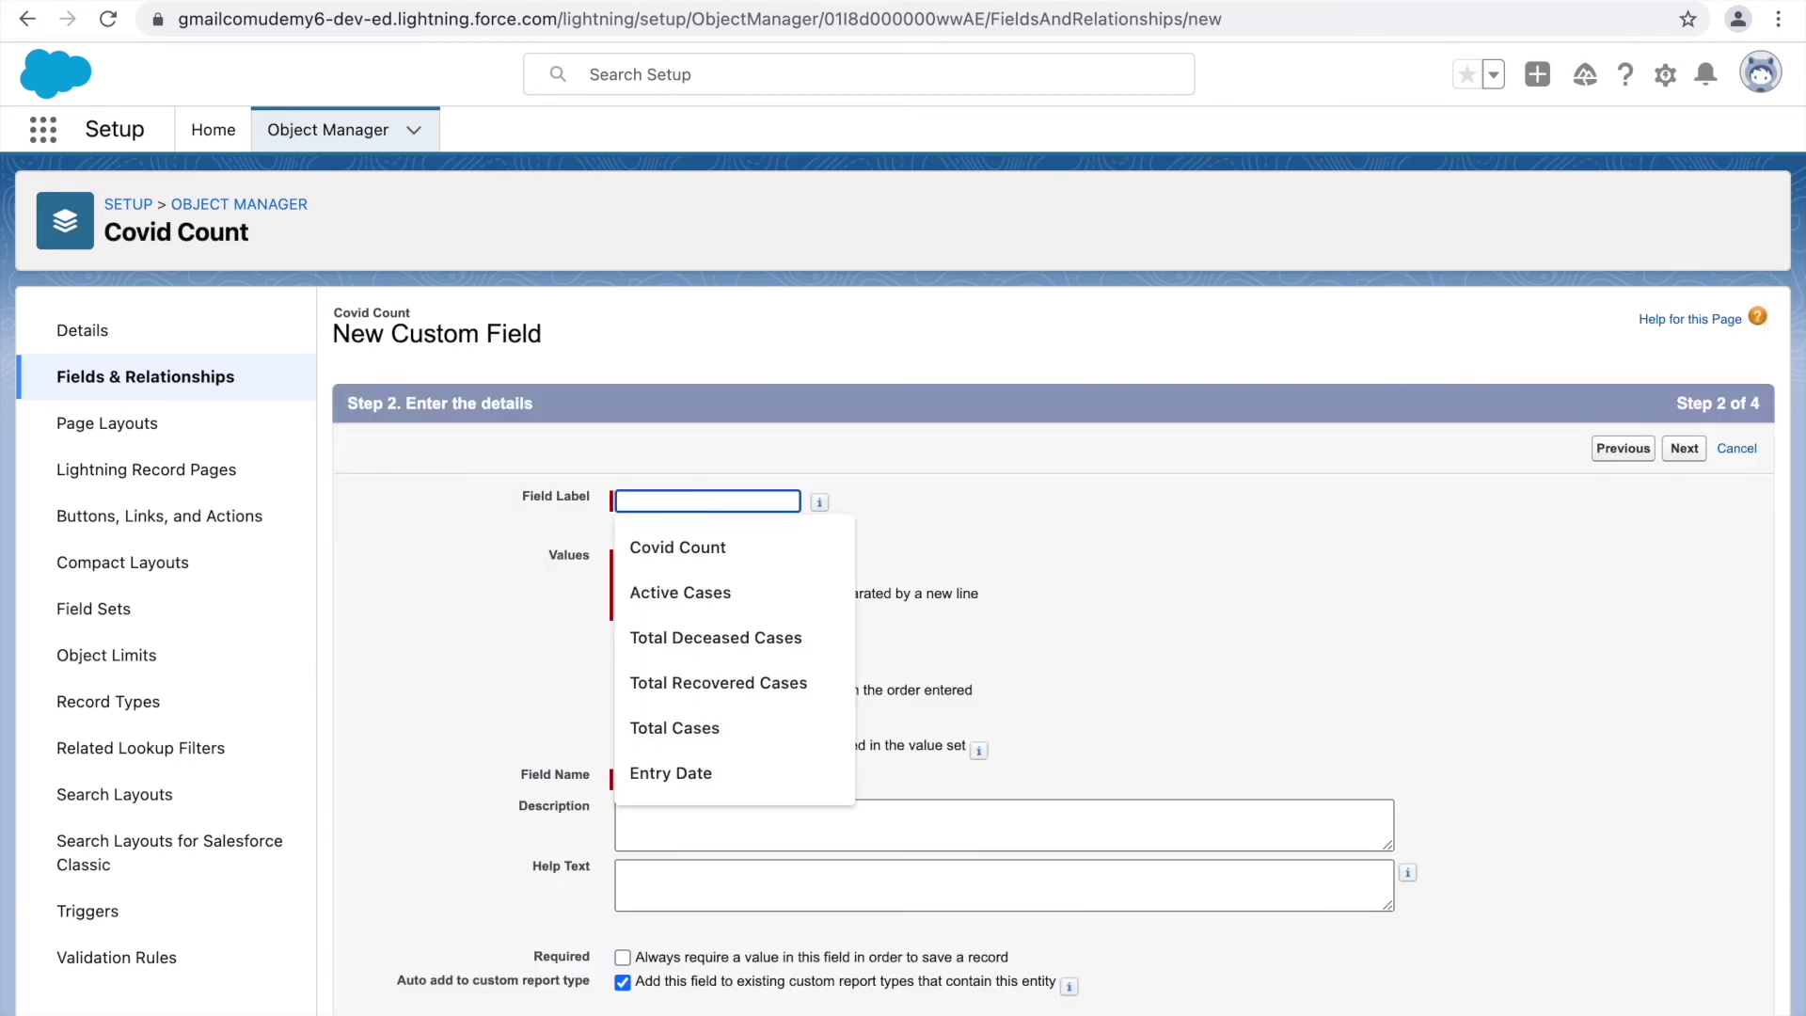
{"action": "type", "text": "Day Category"}
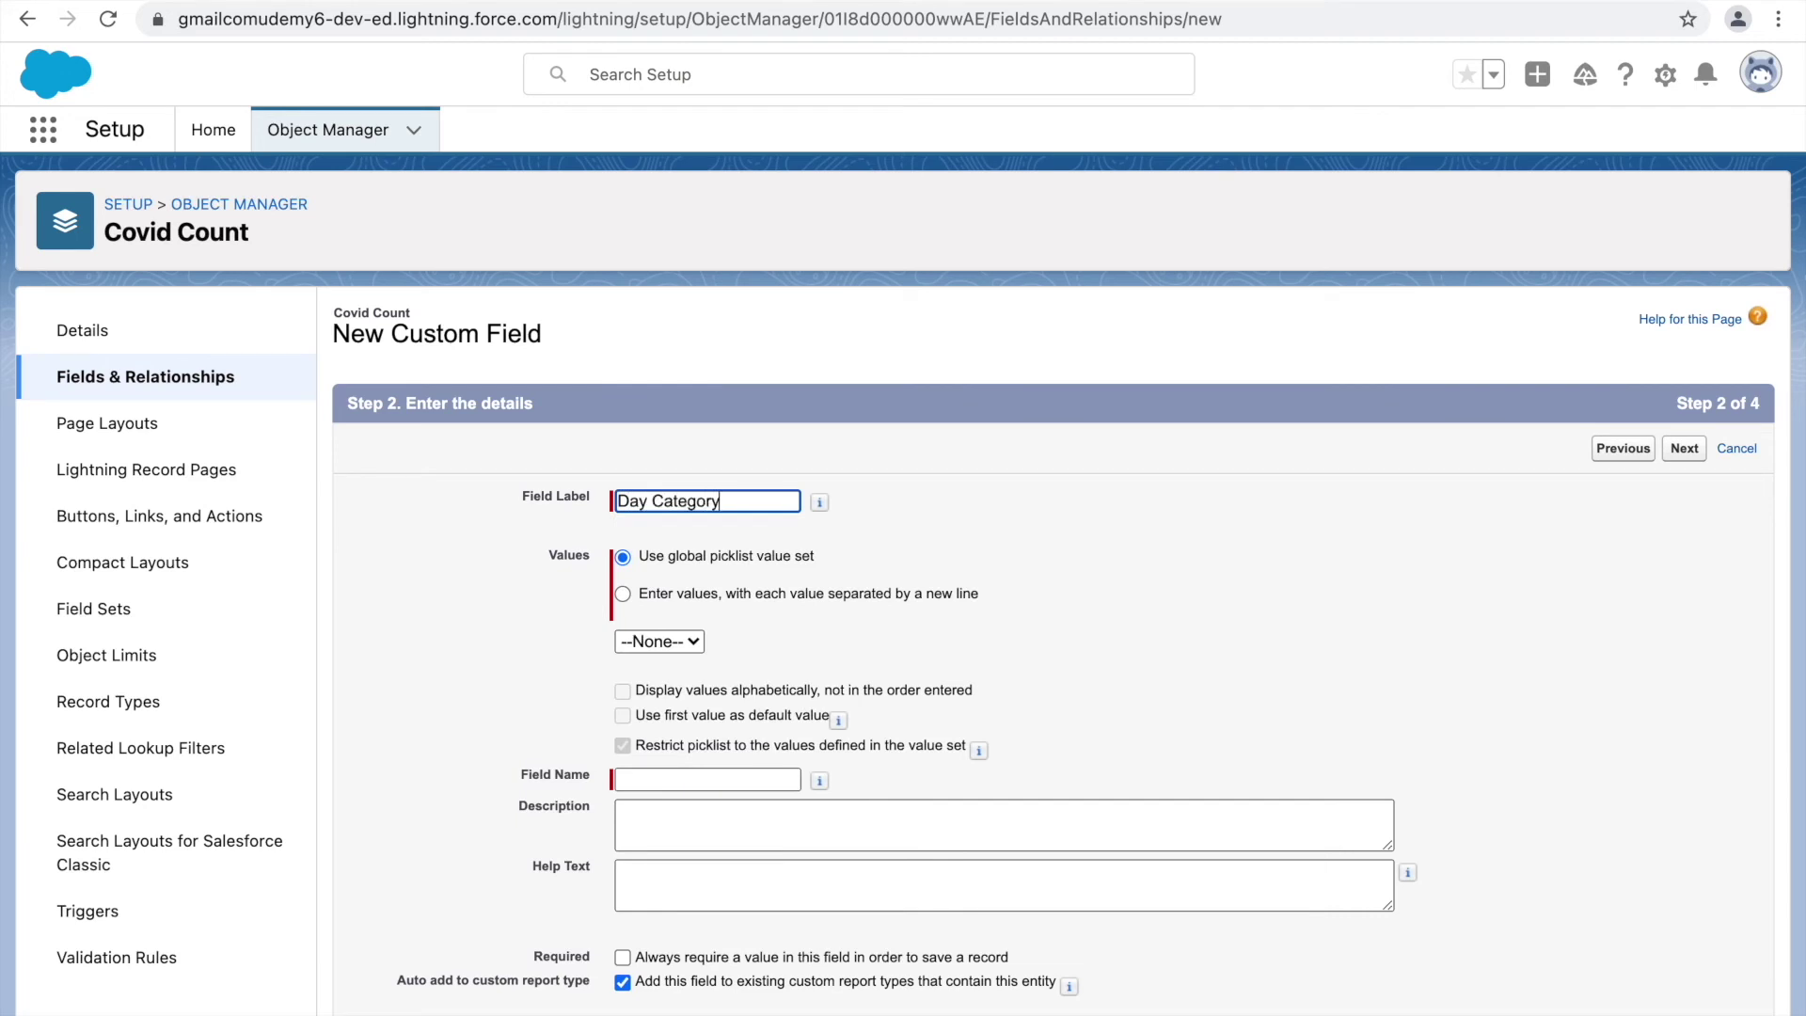
{"action": "left_click", "coordinate": [962, 505]}
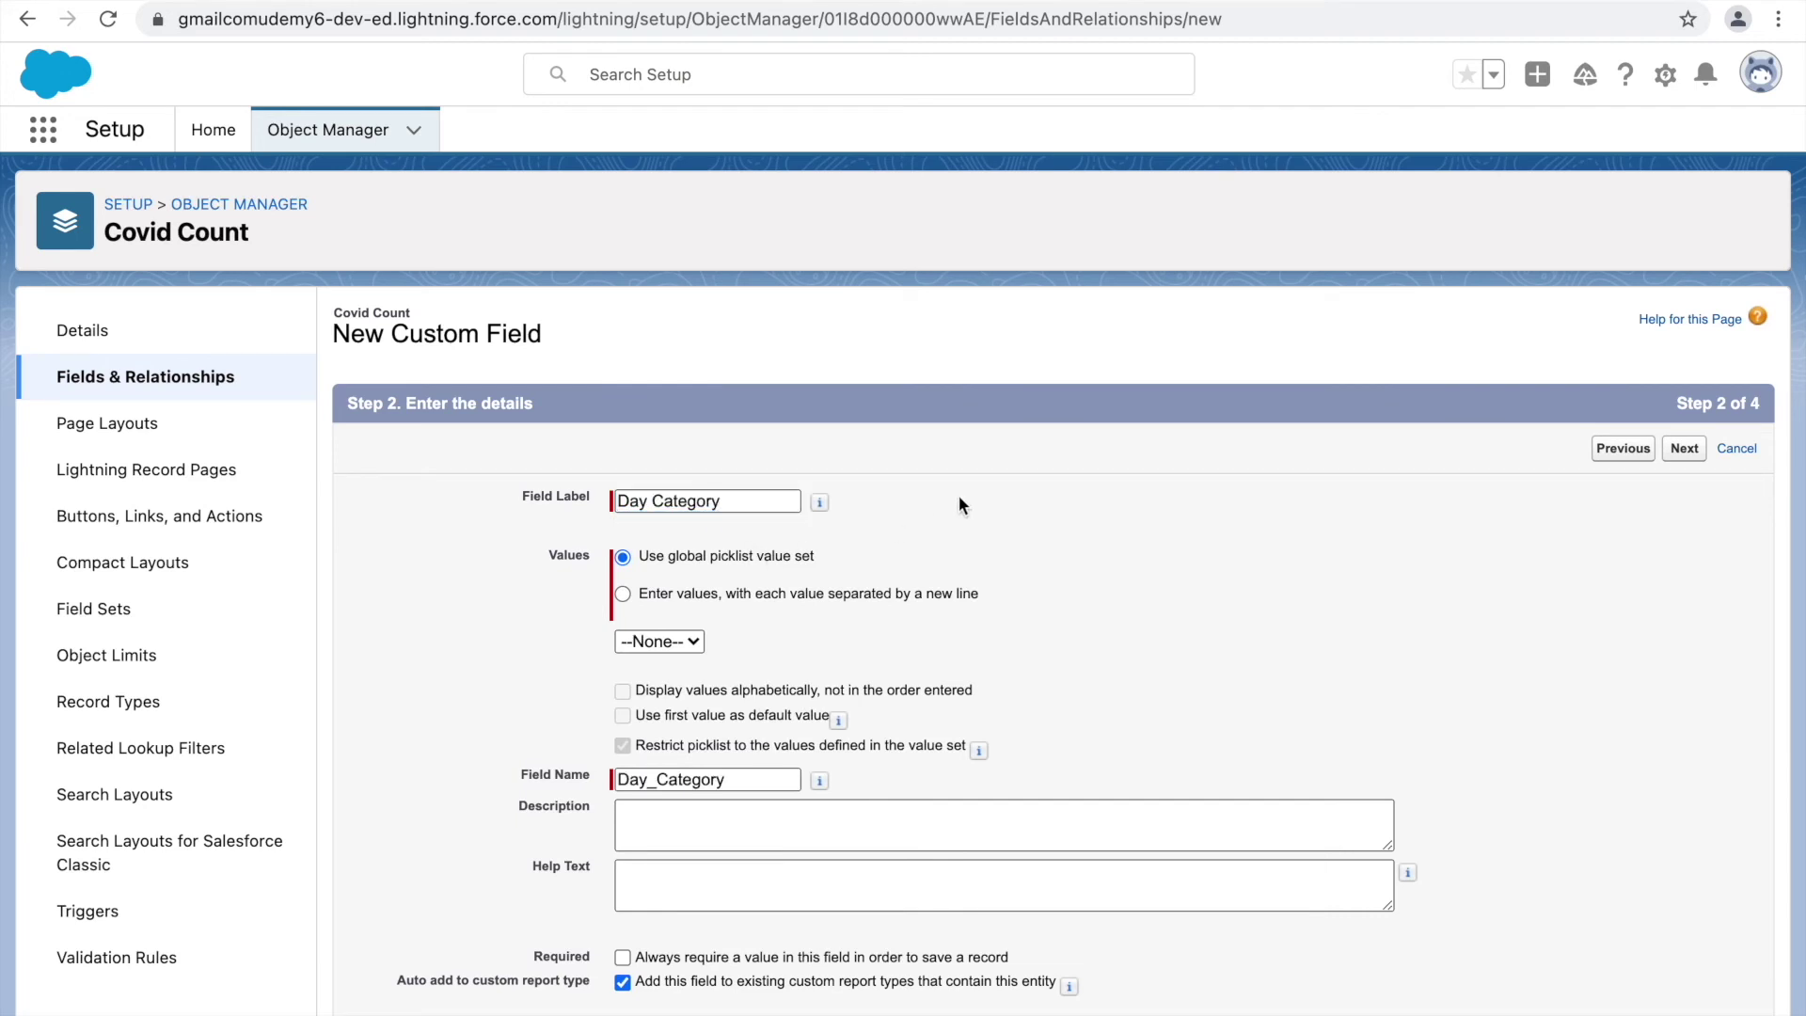
Step: Choose to enter the picklist values directly and list Red, Orange and Green on separate lines
{"action": "left_click", "coordinate": [690, 603]}
{"action": "left_click", "coordinate": [735, 686]}
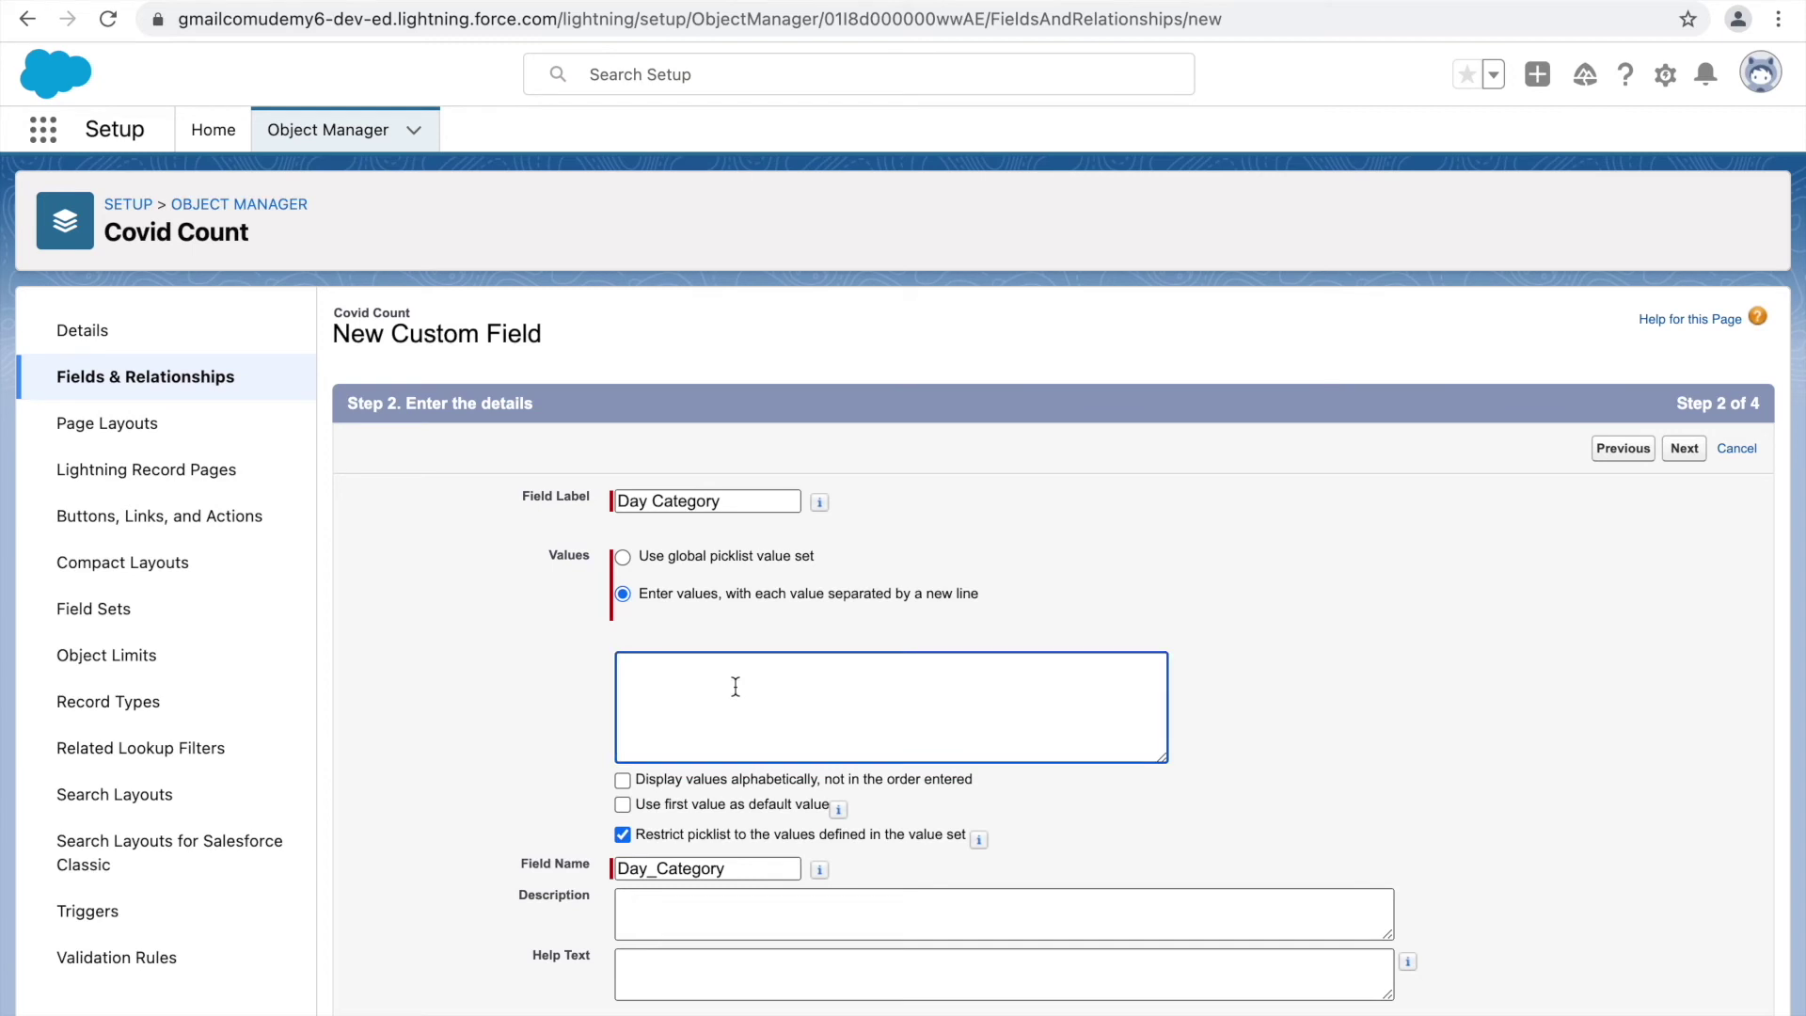
{"action": "type", "text": "Red "}
{"action": "type", "text": "Orange "}
{"action": "type", "text": "Green"}
{"action": "left_click", "coordinate": [1431, 708]}
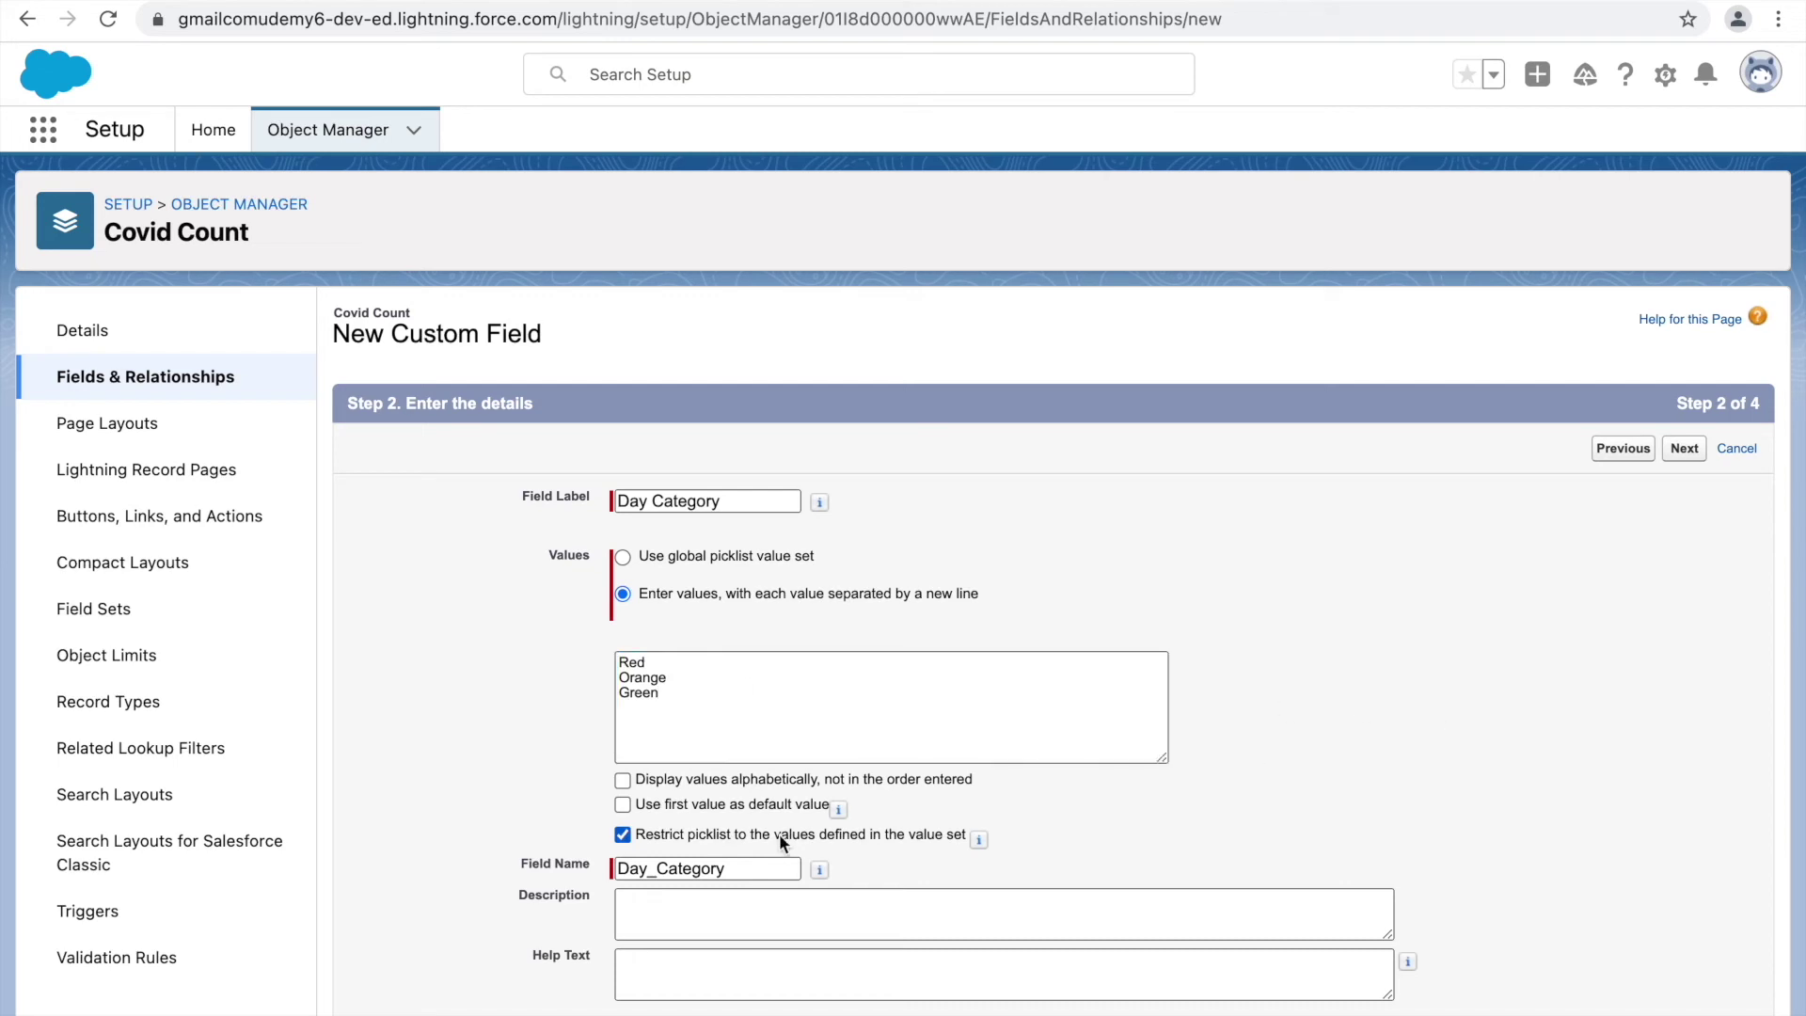
Step: Review the entered Day Category values and try using the first value as the default
{"action": "scroll", "coordinate": [779, 833], "scroll_direction": "down", "scroll_amount": 2}
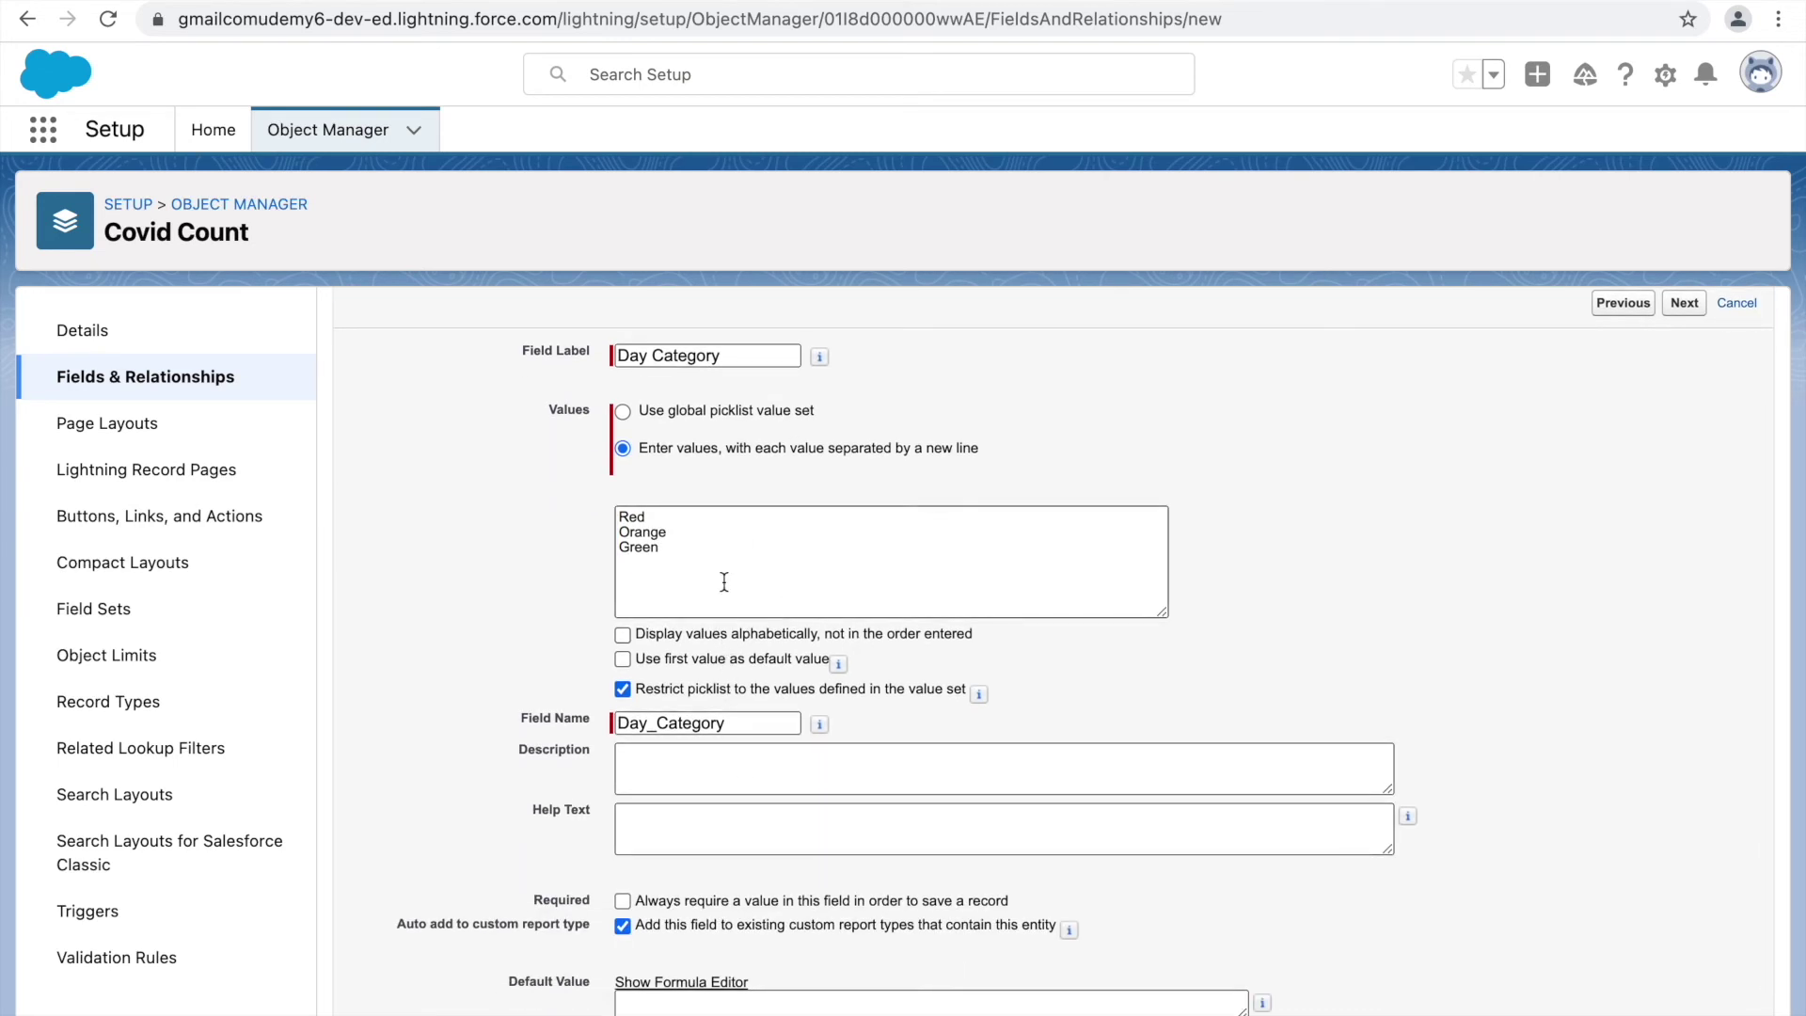
{"action": "left_click_drag", "start_coordinate": [663, 551], "coordinate": [621, 512]}
{"action": "left_click", "coordinate": [695, 544]}
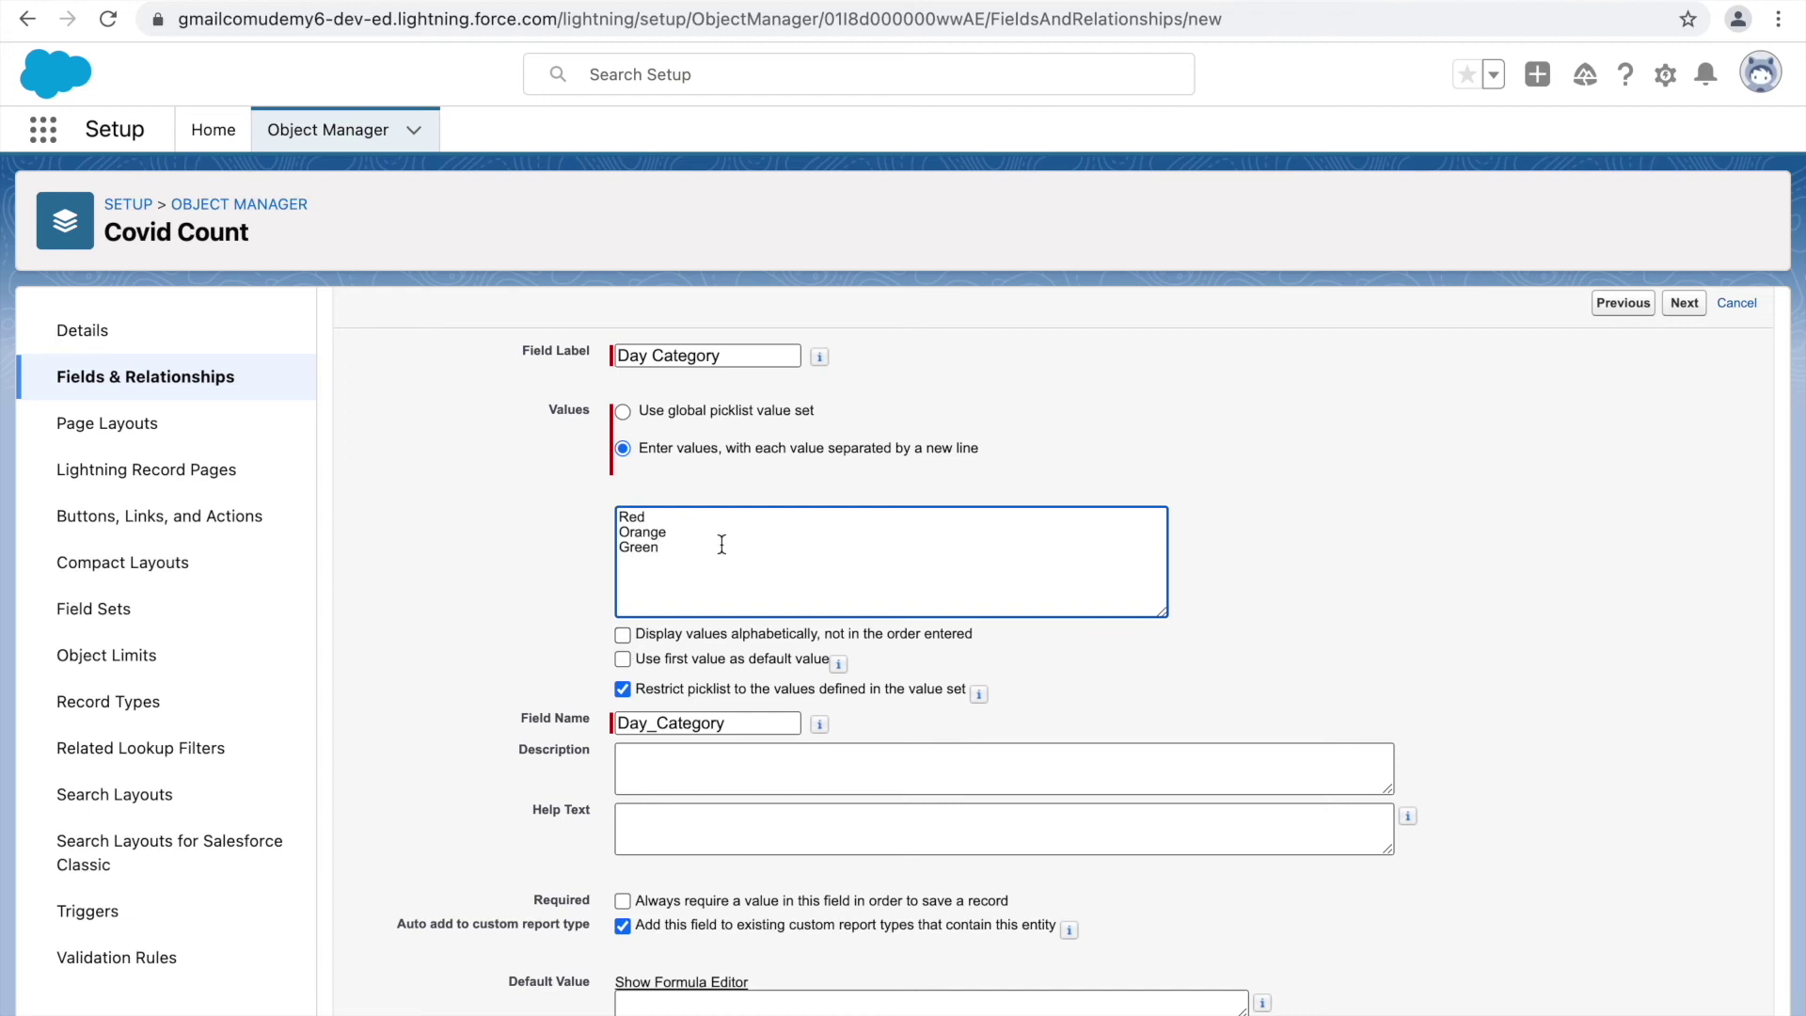
{"action": "left_click_drag", "start_coordinate": [673, 553], "coordinate": [613, 517]}
{"action": "left_click", "coordinate": [677, 540]}
{"action": "double_click", "coordinate": [631, 516]}
{"action": "left_click", "coordinate": [617, 659]}
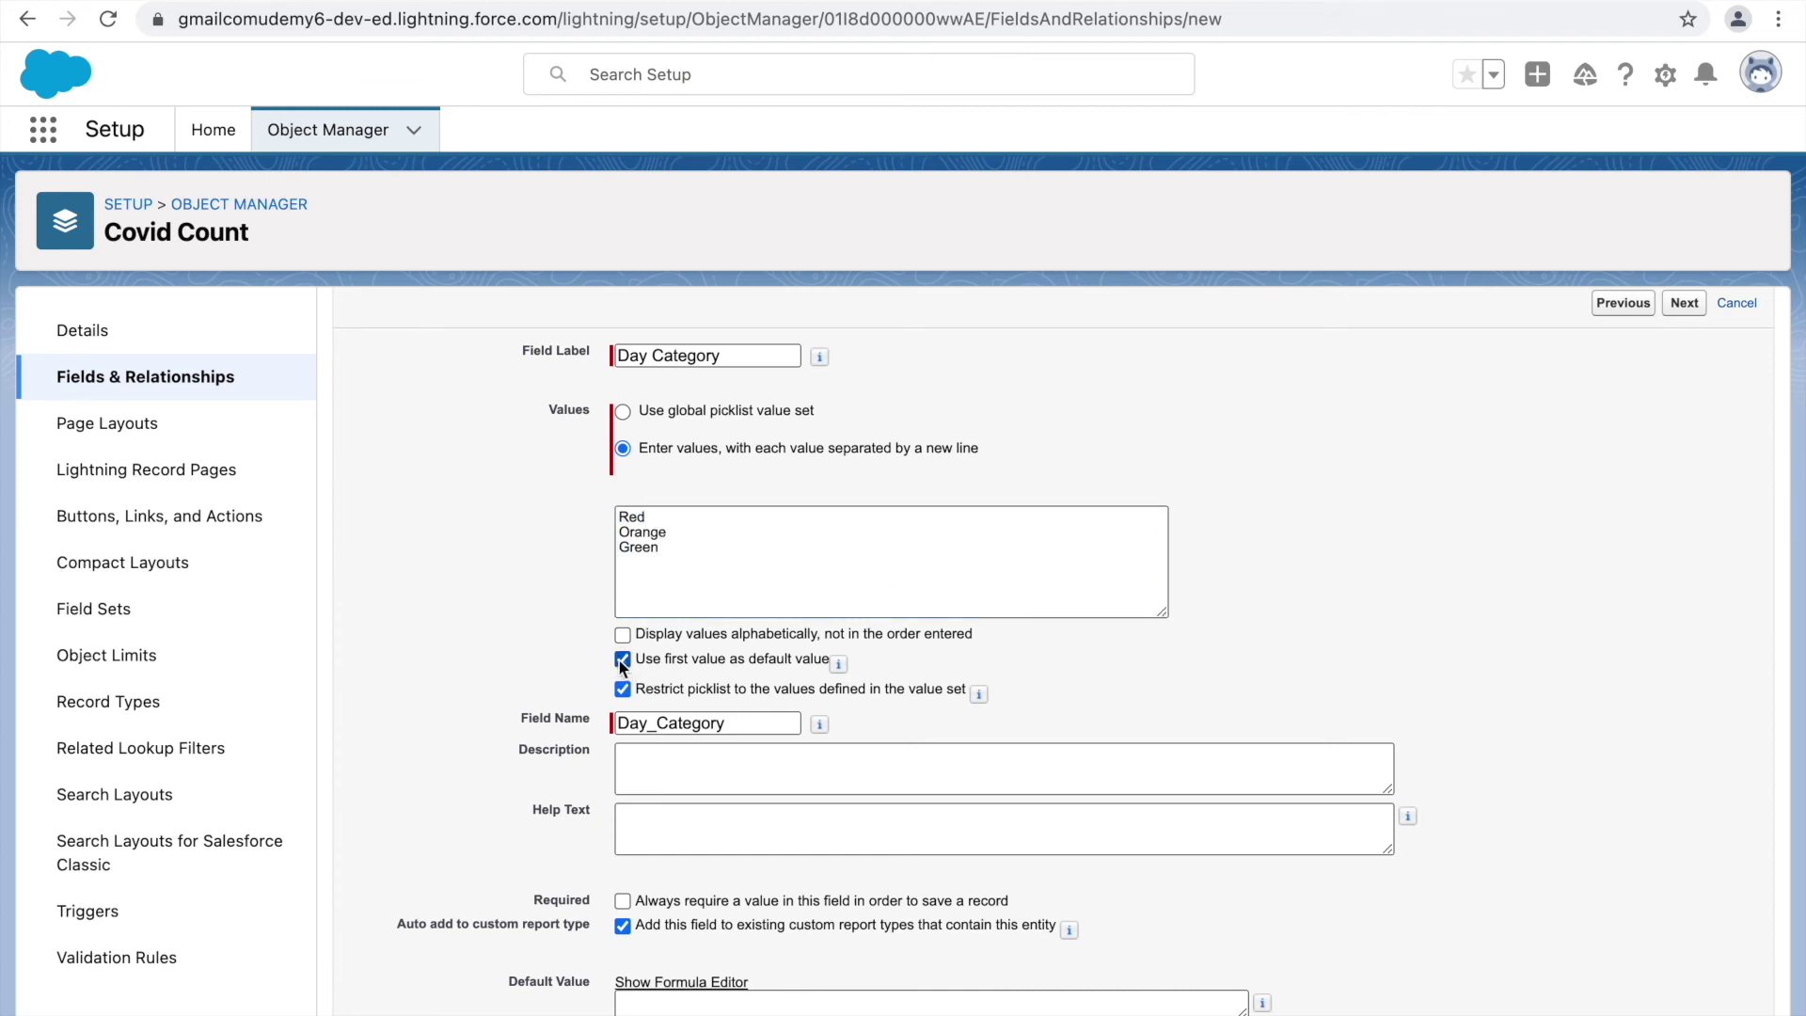
{"action": "left_click", "coordinate": [668, 517]}
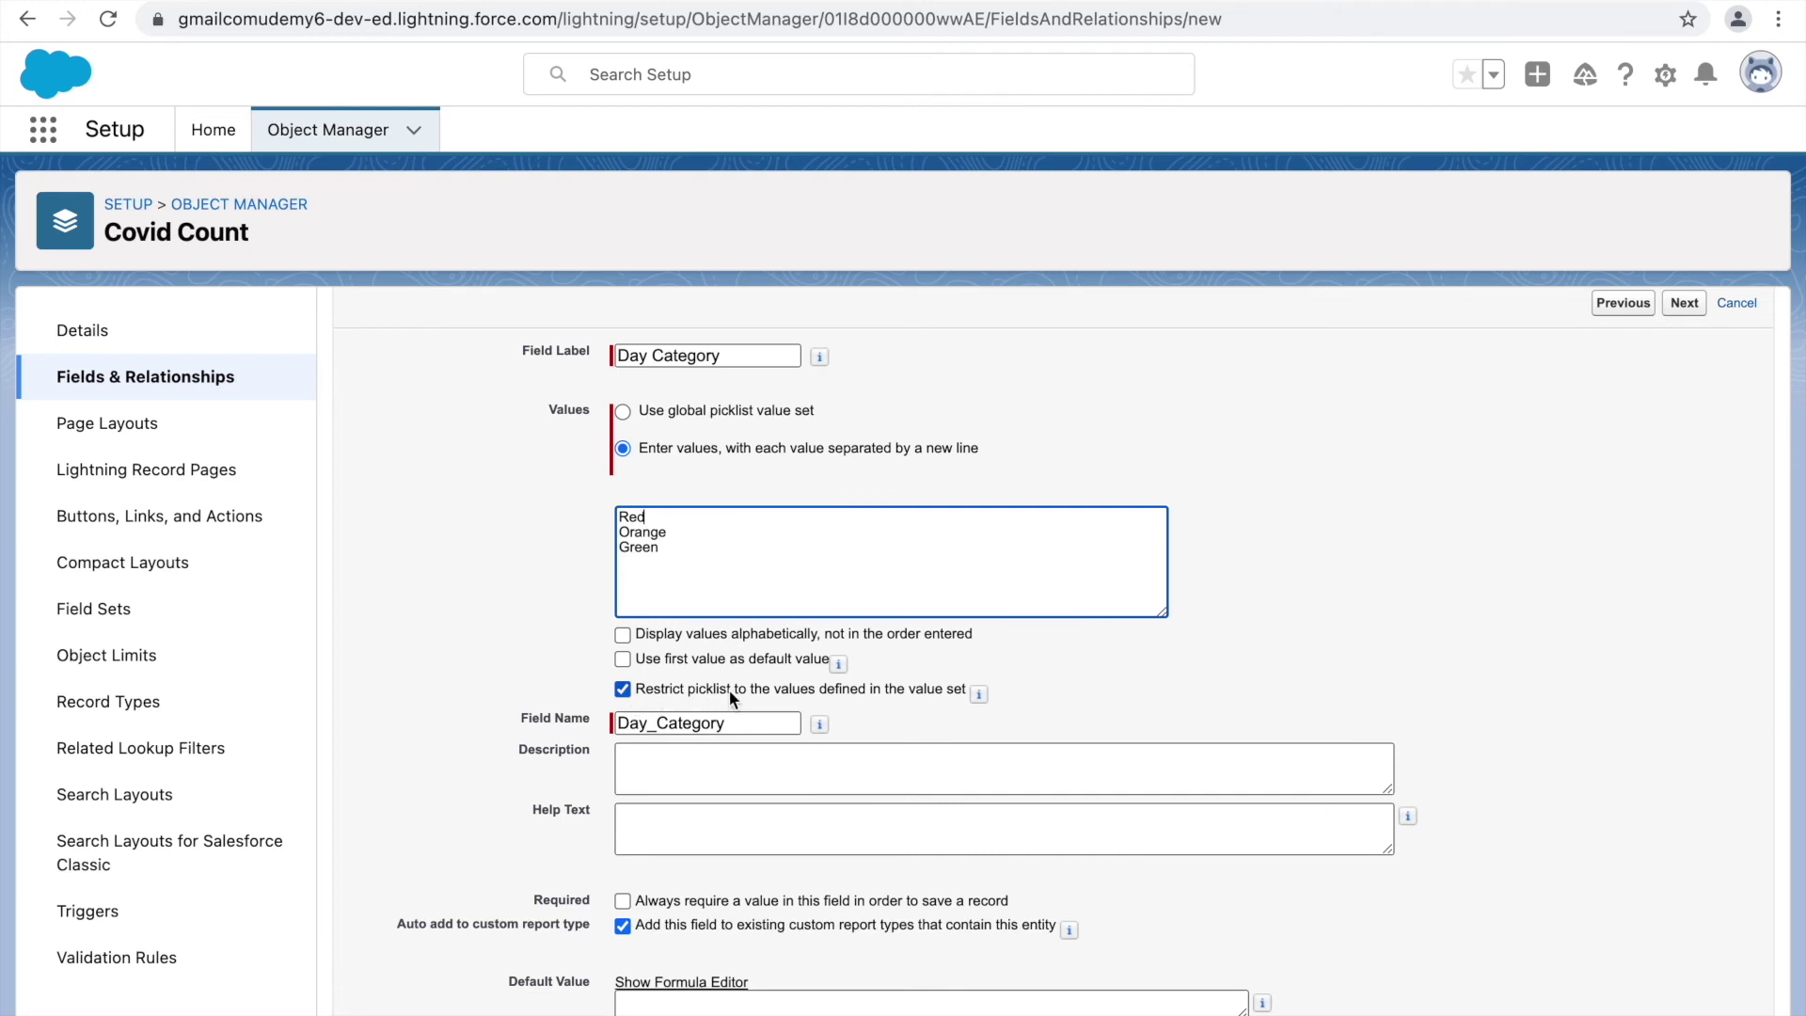
Step: Try adding Yellow as another Day Category value, and remove it again
{"action": "left_click", "coordinate": [707, 551]}
{"action": "key", "text": "shift+Up"}
{"action": "key", "text": "shift+Up"}
{"action": "key", "text": "shift+Up"}
{"action": "key", "text": "Right"}
{"action": "key", "text": "shift+Up"}
{"action": "key", "text": "shift+Up"}
{"action": "key", "text": "shift+Up"}
{"action": "key", "text": "shift+Down"}
{"action": "key", "text": "Right"}
{"action": "key", "text": "Return"}
{"action": "type", "text": "Yellow"}
{"action": "key", "text": "shift+Left"}
{"action": "key", "text": "shift+Left"}
{"action": "key", "text": "shift+Left"}
{"action": "key", "text": "shift+Left"}
{"action": "key", "text": "shift+Left"}
{"action": "key", "text": "shift+Left"}
{"action": "key", "text": "BackSpace"}
{"action": "key", "text": "BackSpace"}
{"action": "key", "text": "Return"}
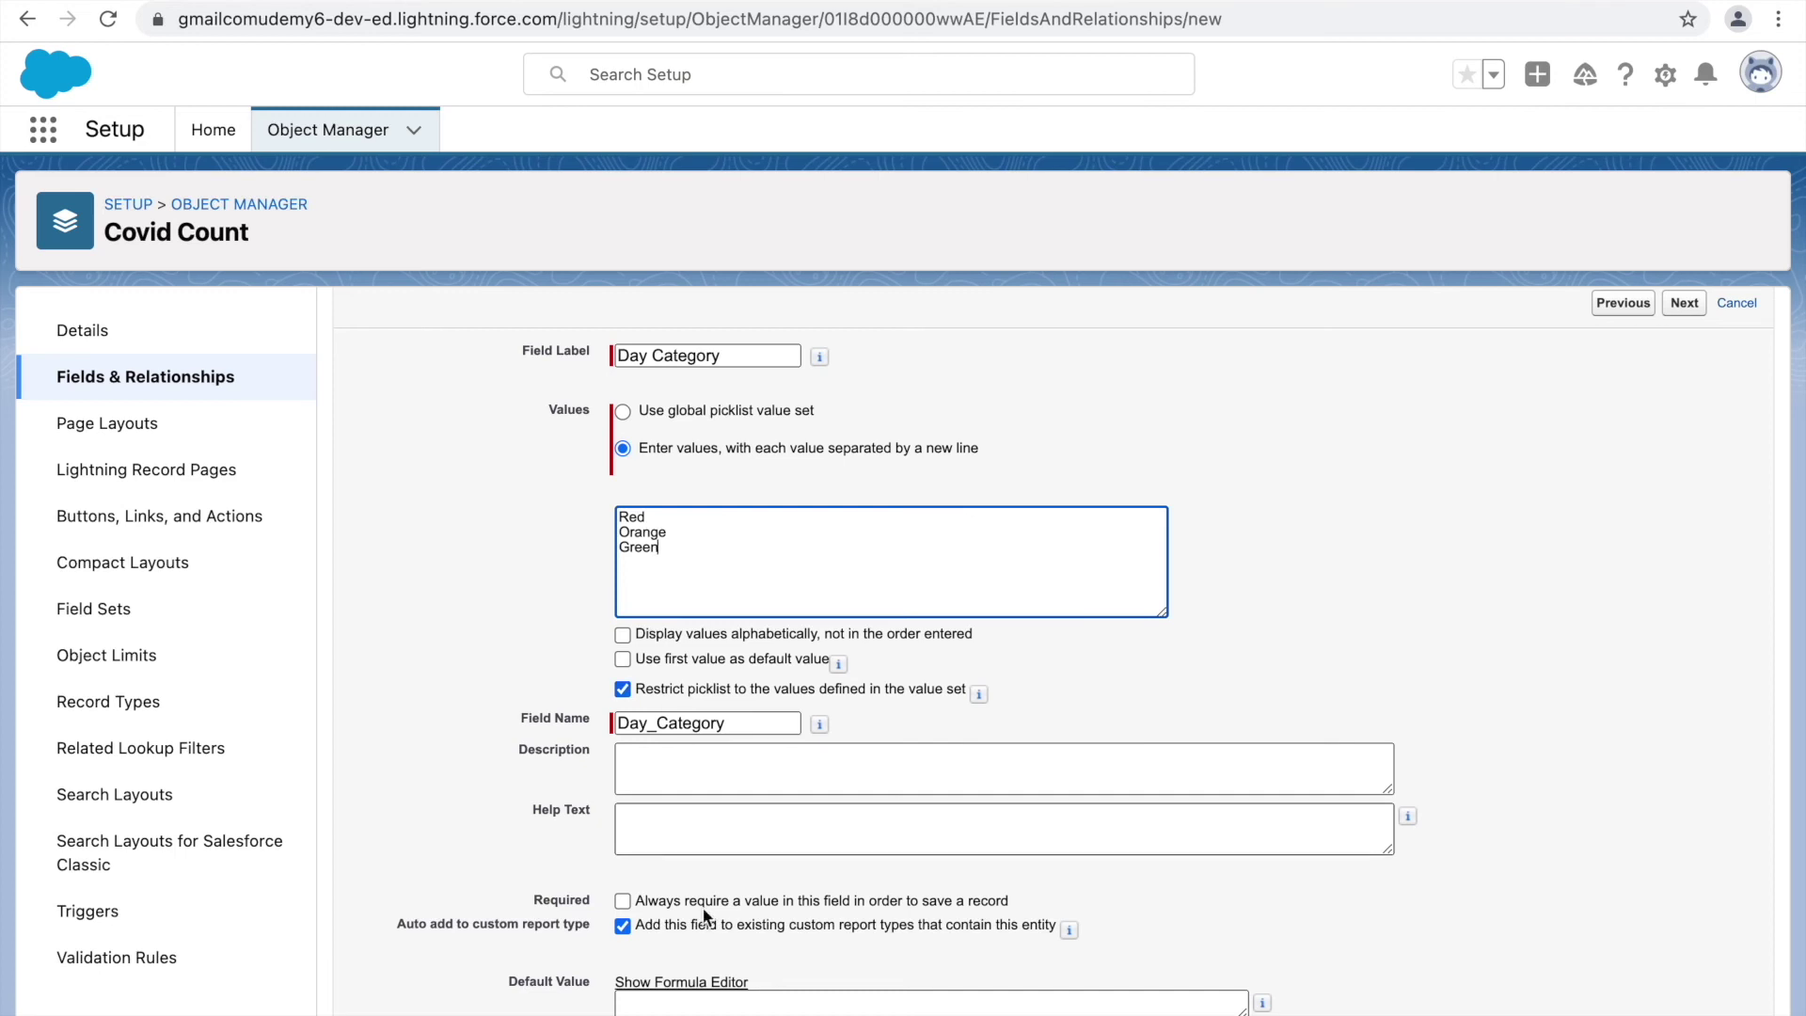
{"action": "key", "text": "BackSpace"}
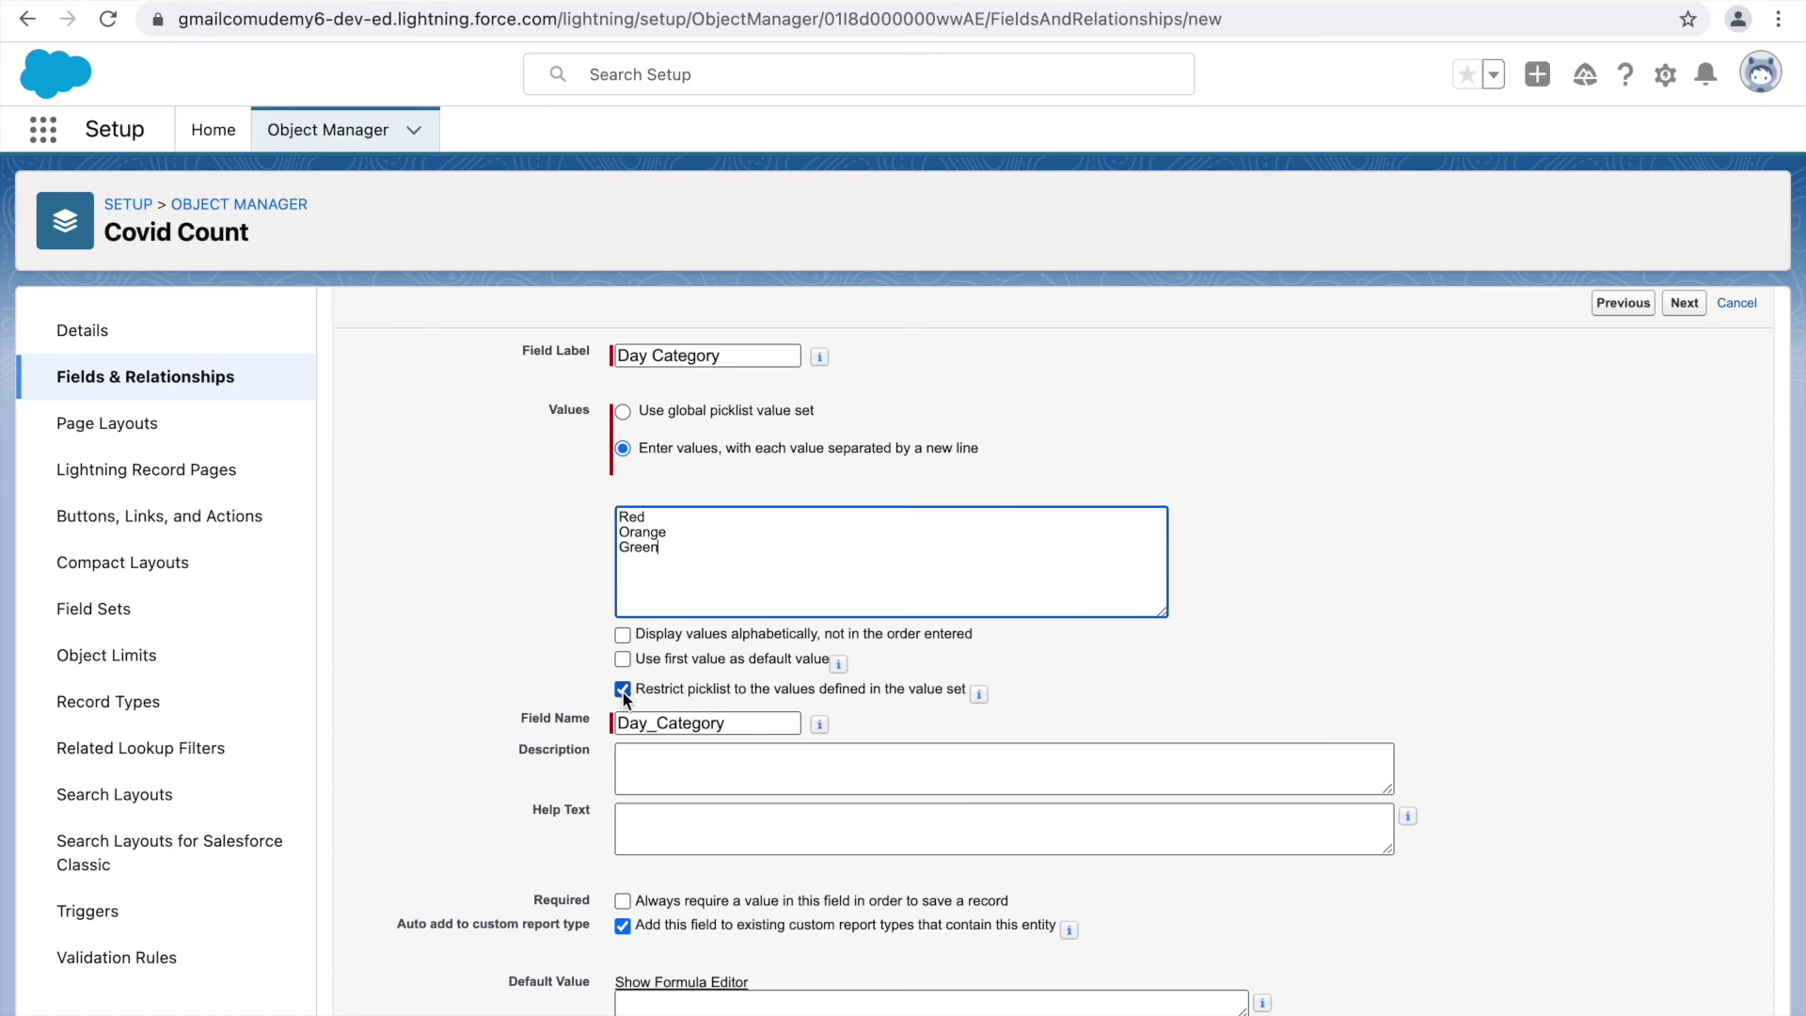
Step: Limit Day Category's visibility to the System Administrator and Support Manager profiles, and save the field on the Covid Count Layout
{"action": "scroll", "coordinate": [849, 728], "scroll_direction": "down", "scroll_amount": 2}
{"action": "scroll", "coordinate": [1501, 619], "scroll_direction": "up", "scroll_amount": 5}
{"action": "left_click", "coordinate": [1684, 449]}
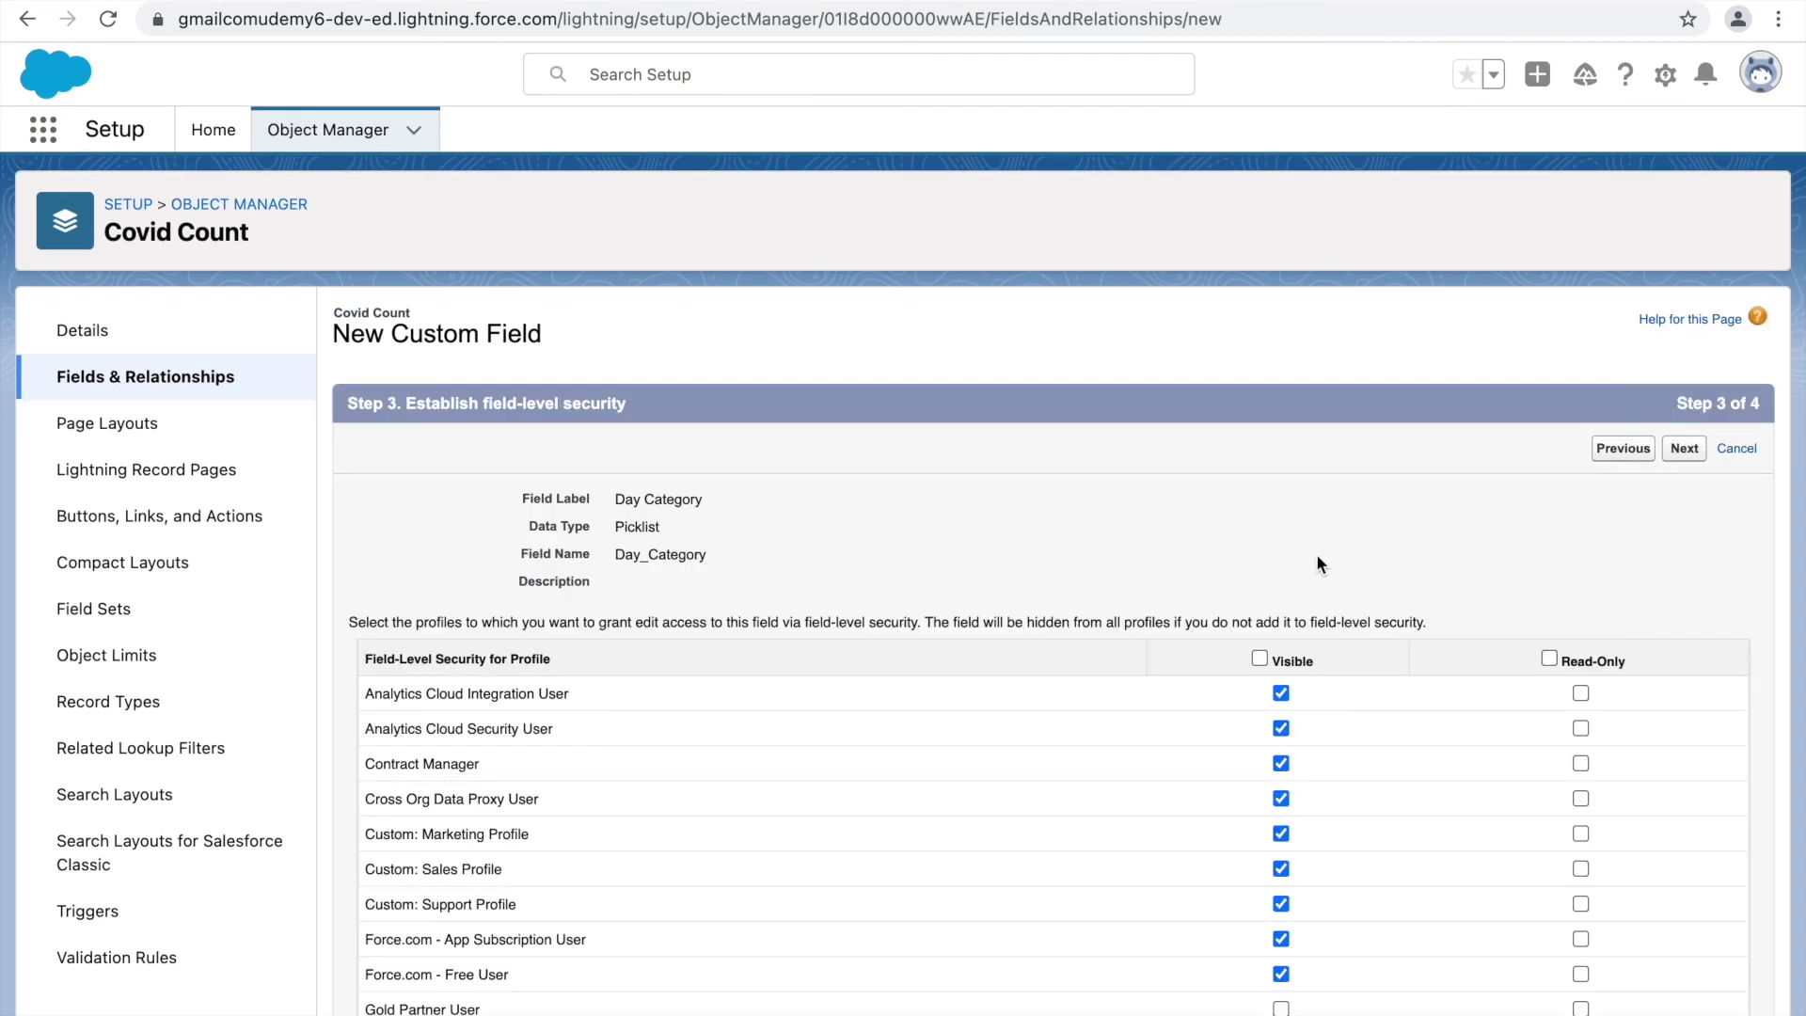
{"action": "left_click", "coordinate": [1260, 660]}
{"action": "left_click", "coordinate": [1260, 659]}
{"action": "scroll", "coordinate": [1366, 822], "scroll_direction": "down", "scroll_amount": 5}
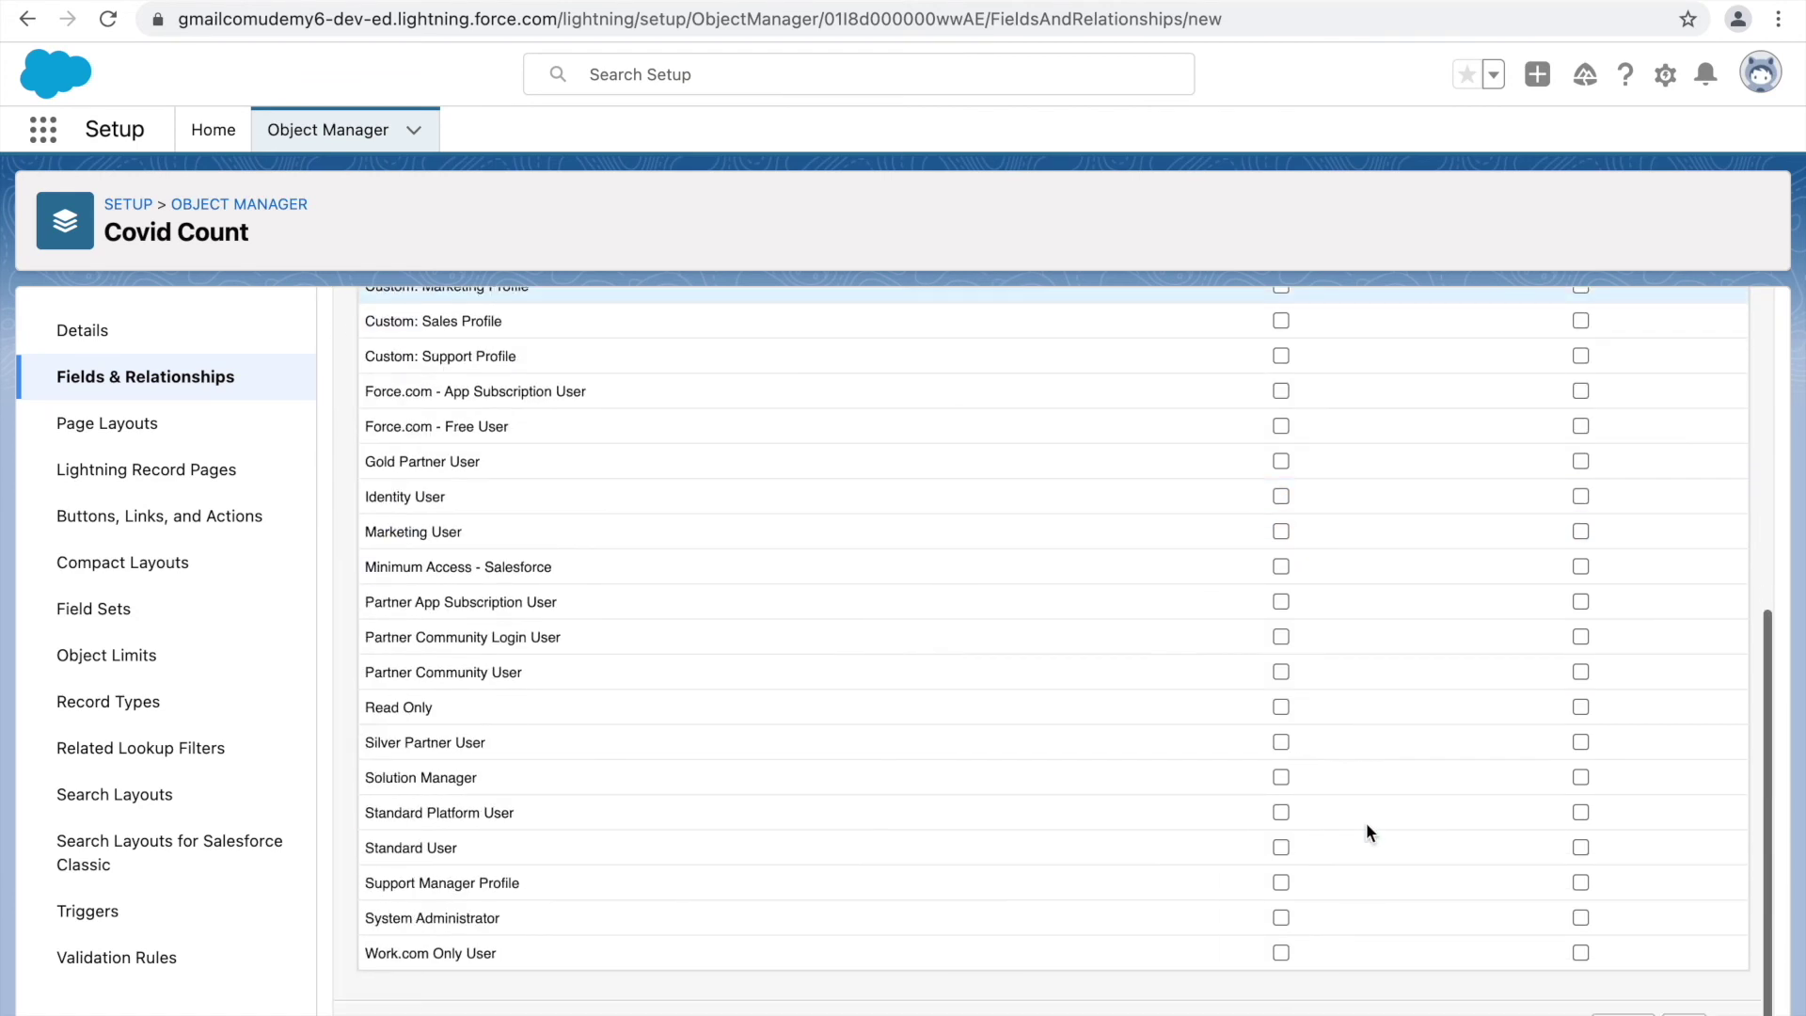
{"action": "left_click", "coordinate": [1281, 917]}
{"action": "left_click", "coordinate": [1280, 882]}
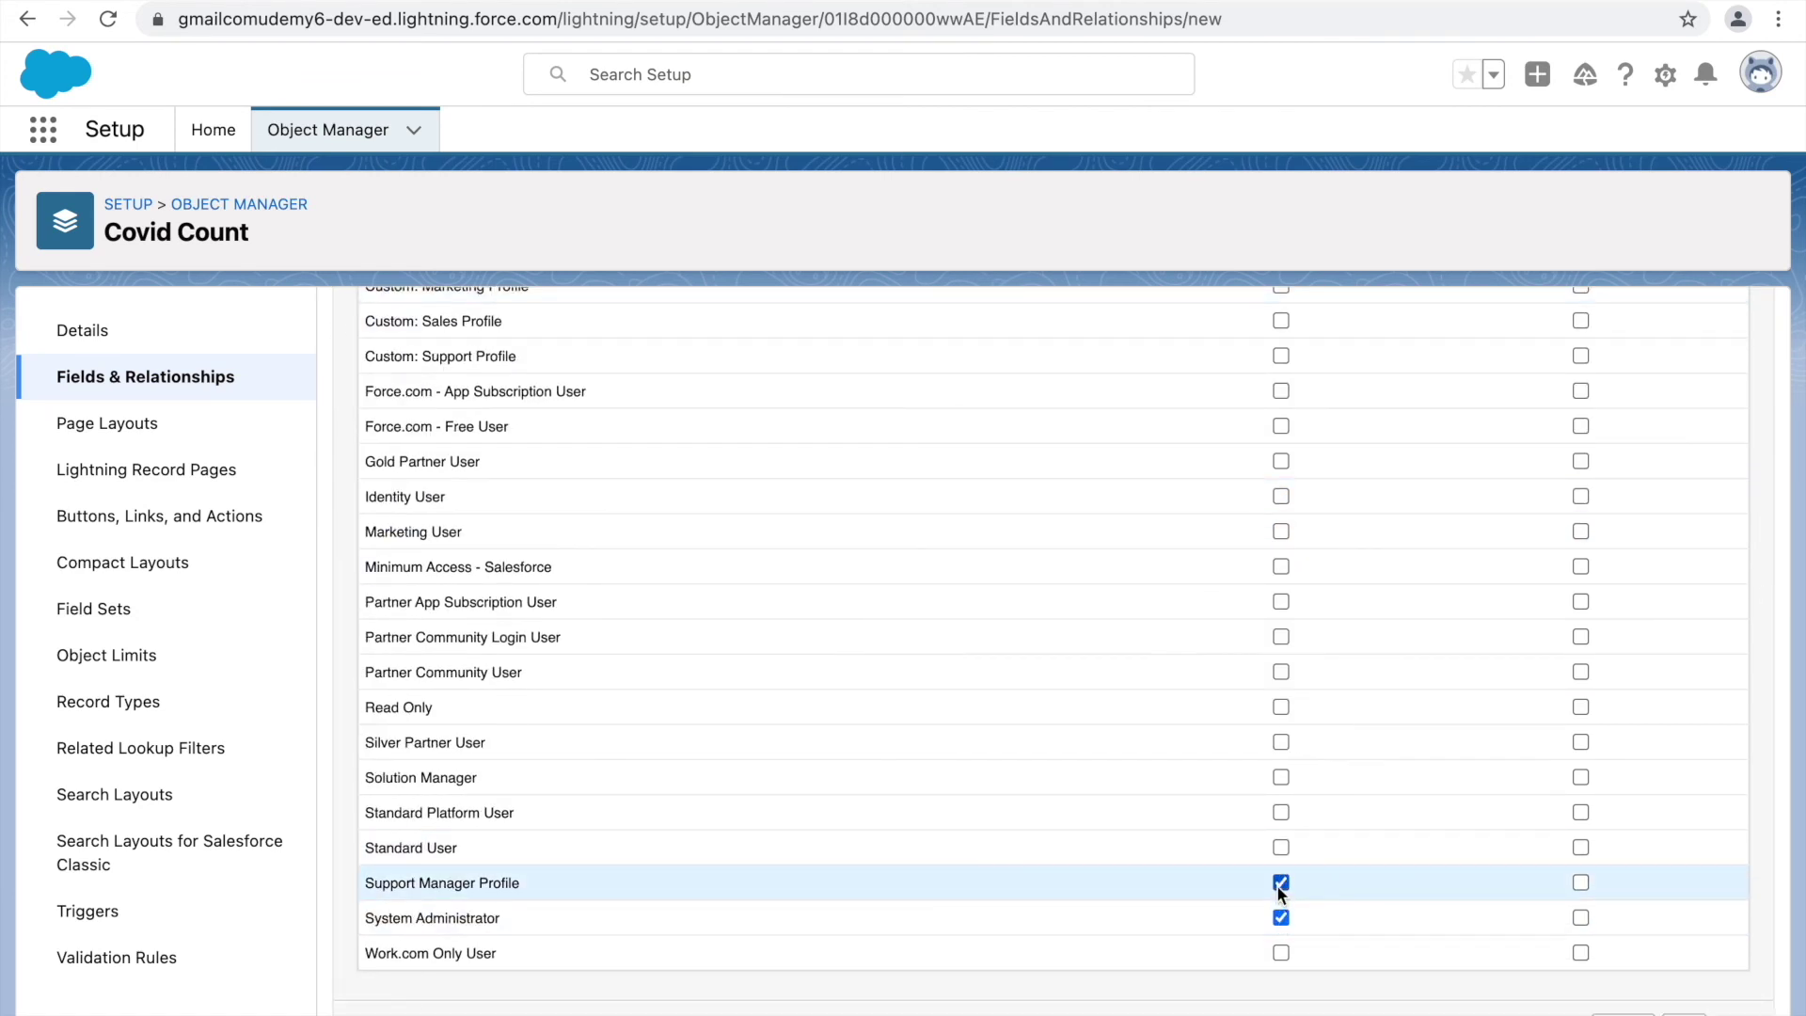
{"action": "left_click", "coordinate": [1684, 1011]}
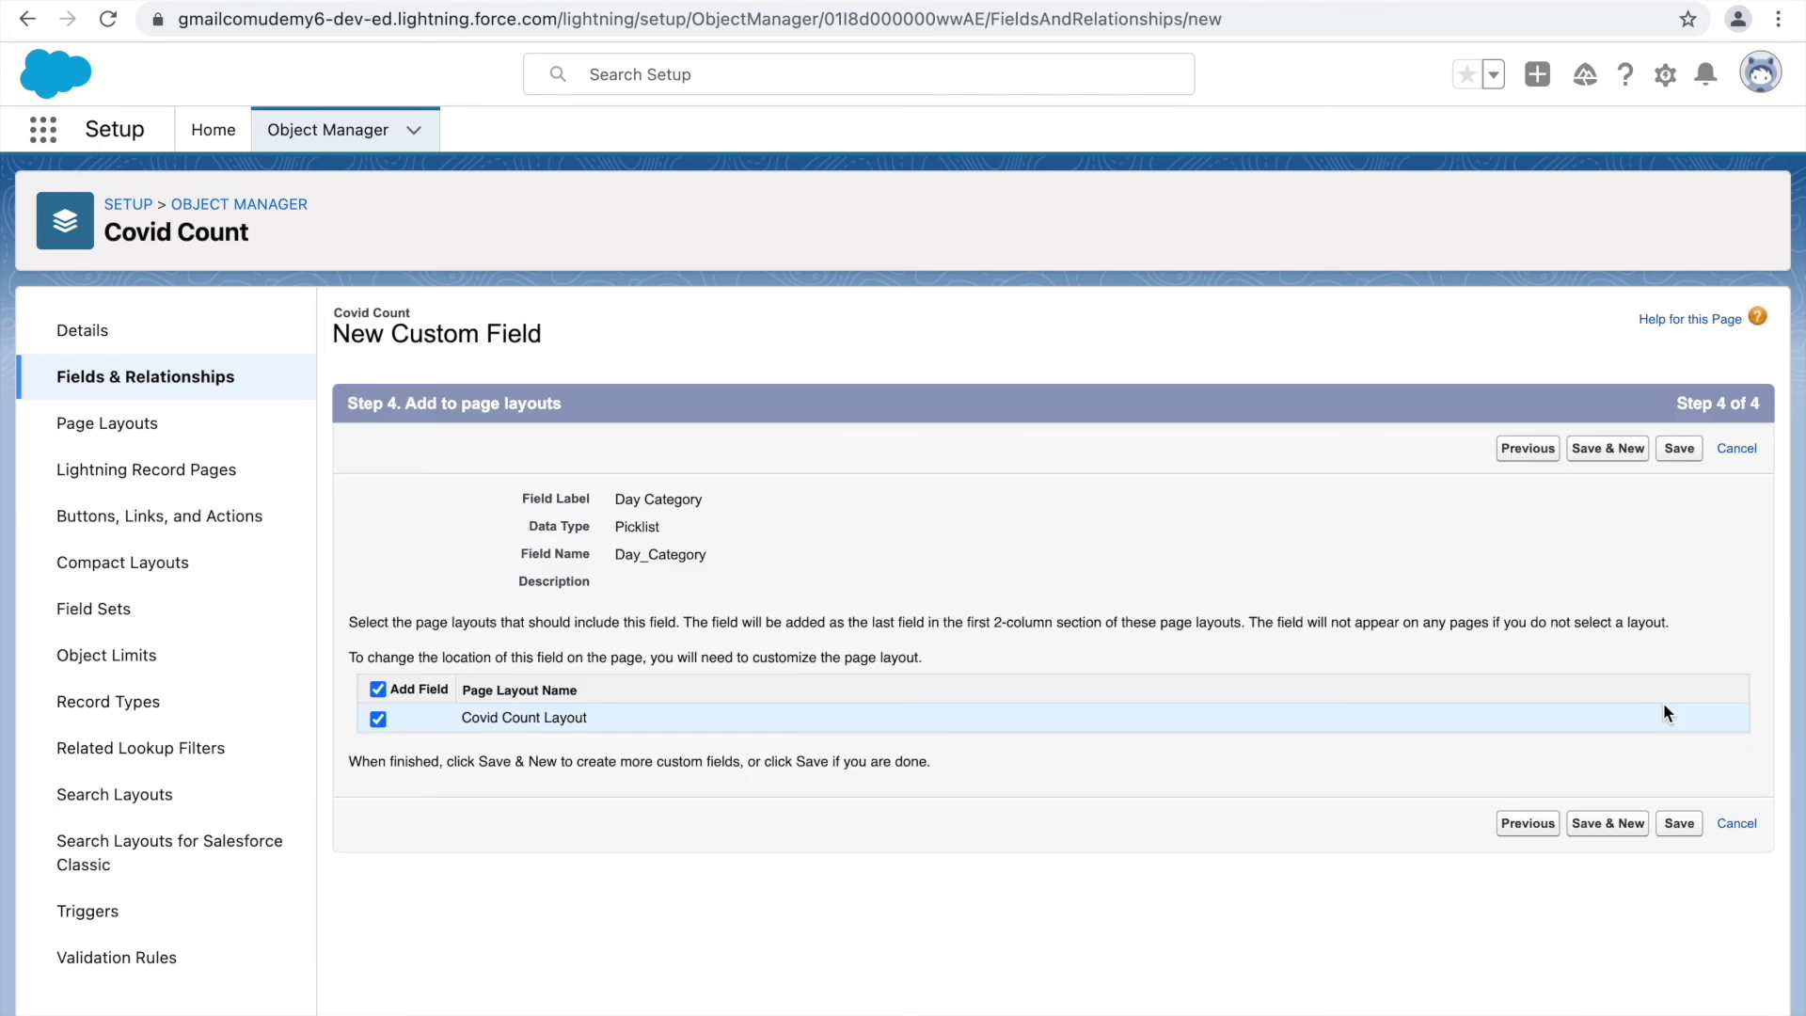
{"action": "left_click", "coordinate": [1679, 448]}
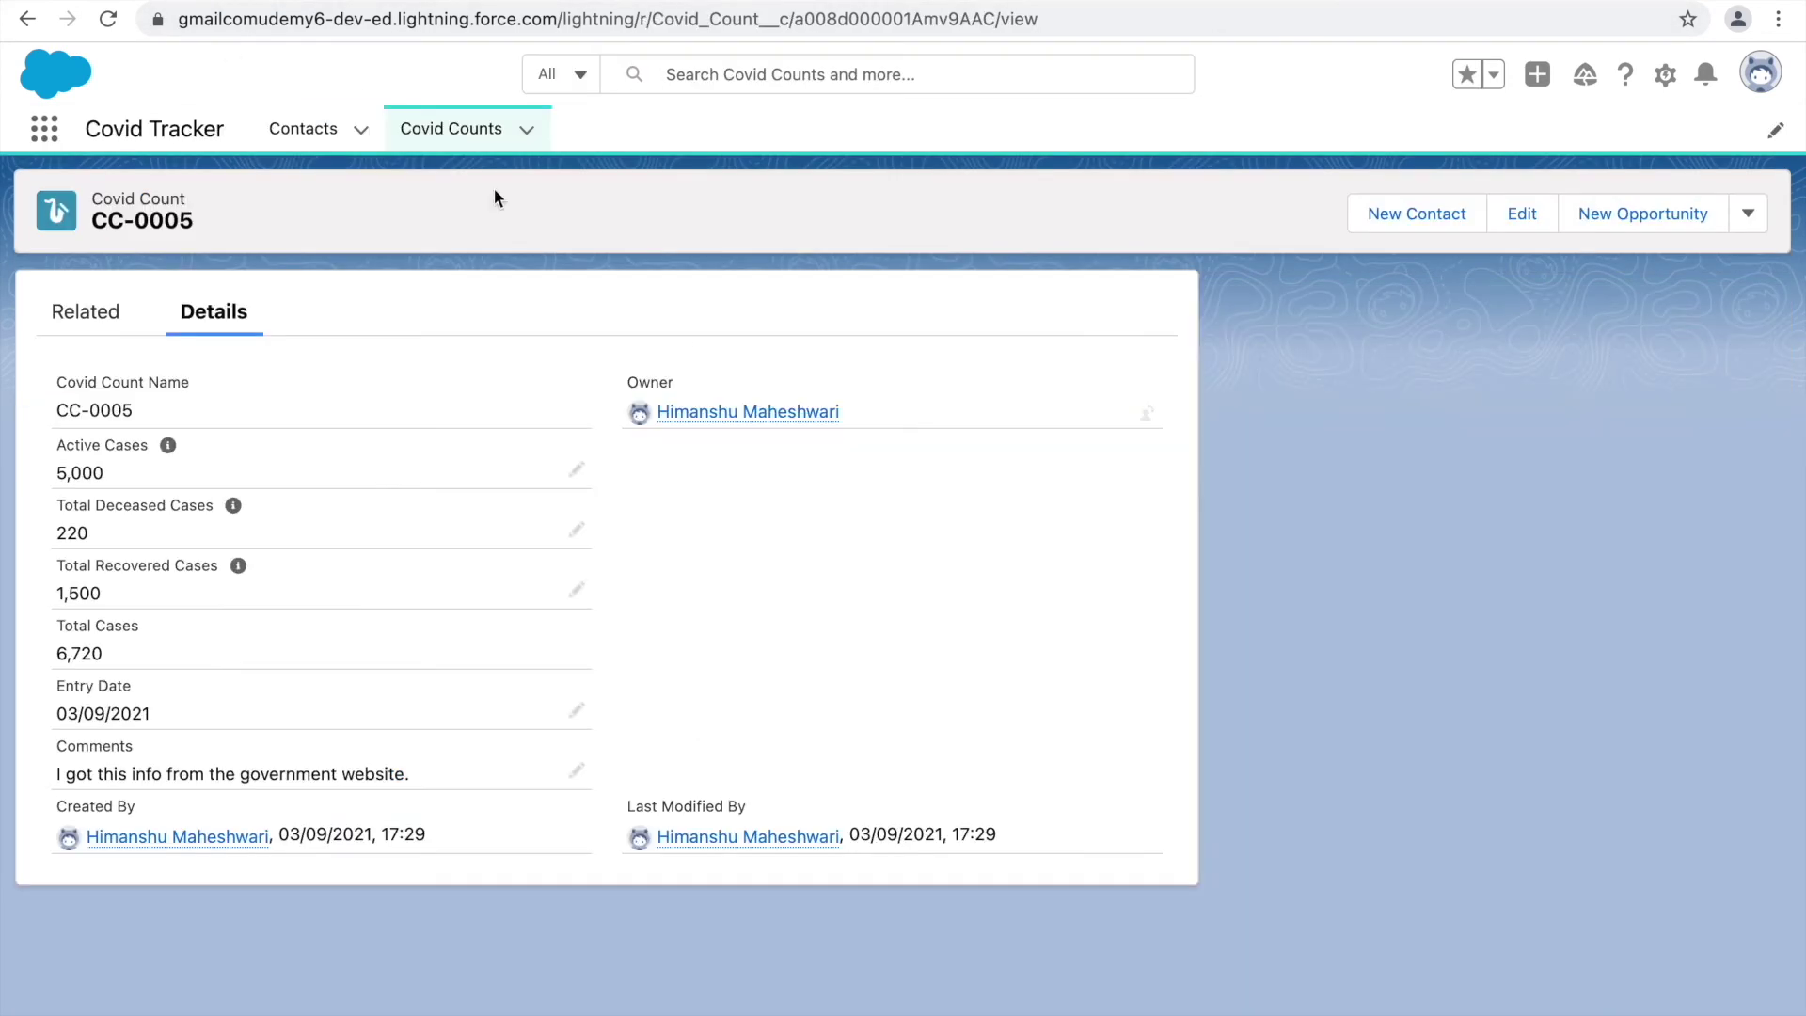
Step: Switch to the Covid Tracker app, refresh the Covid Counts list, check a new record form for Day Category and cancel it
{"action": "left_click", "coordinate": [456, 128]}
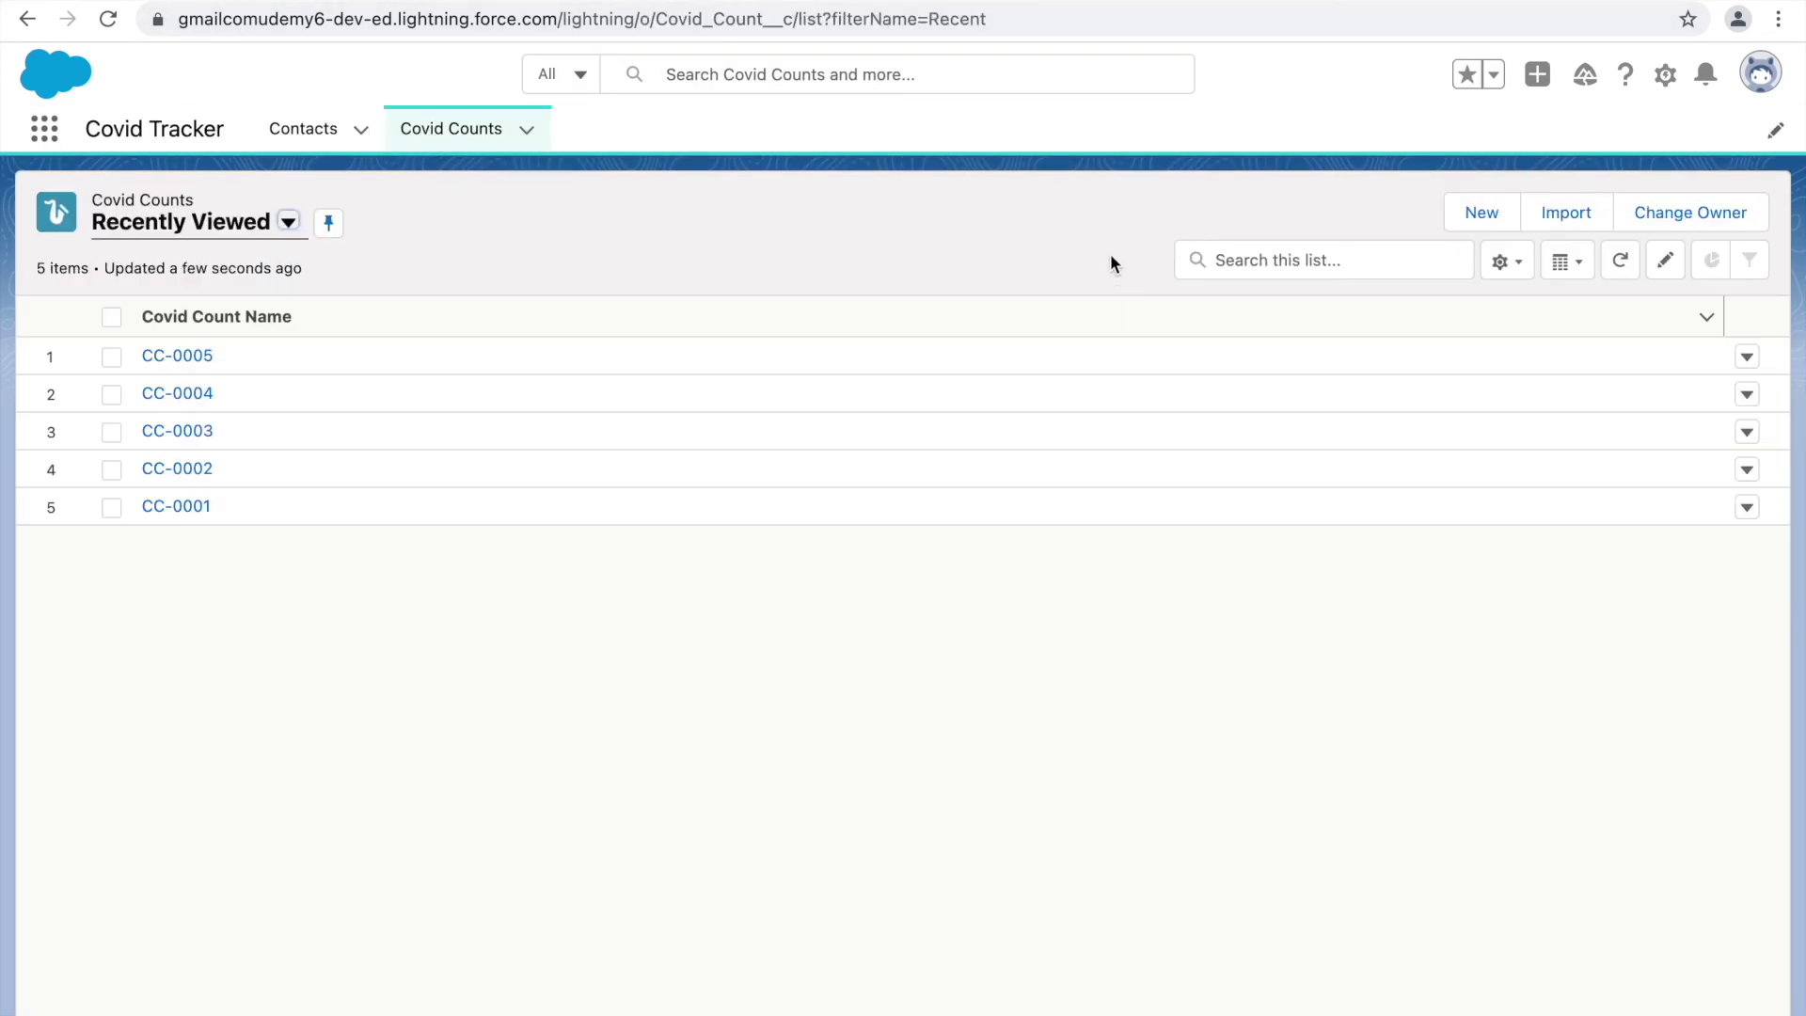
{"action": "key", "text": "super+r"}
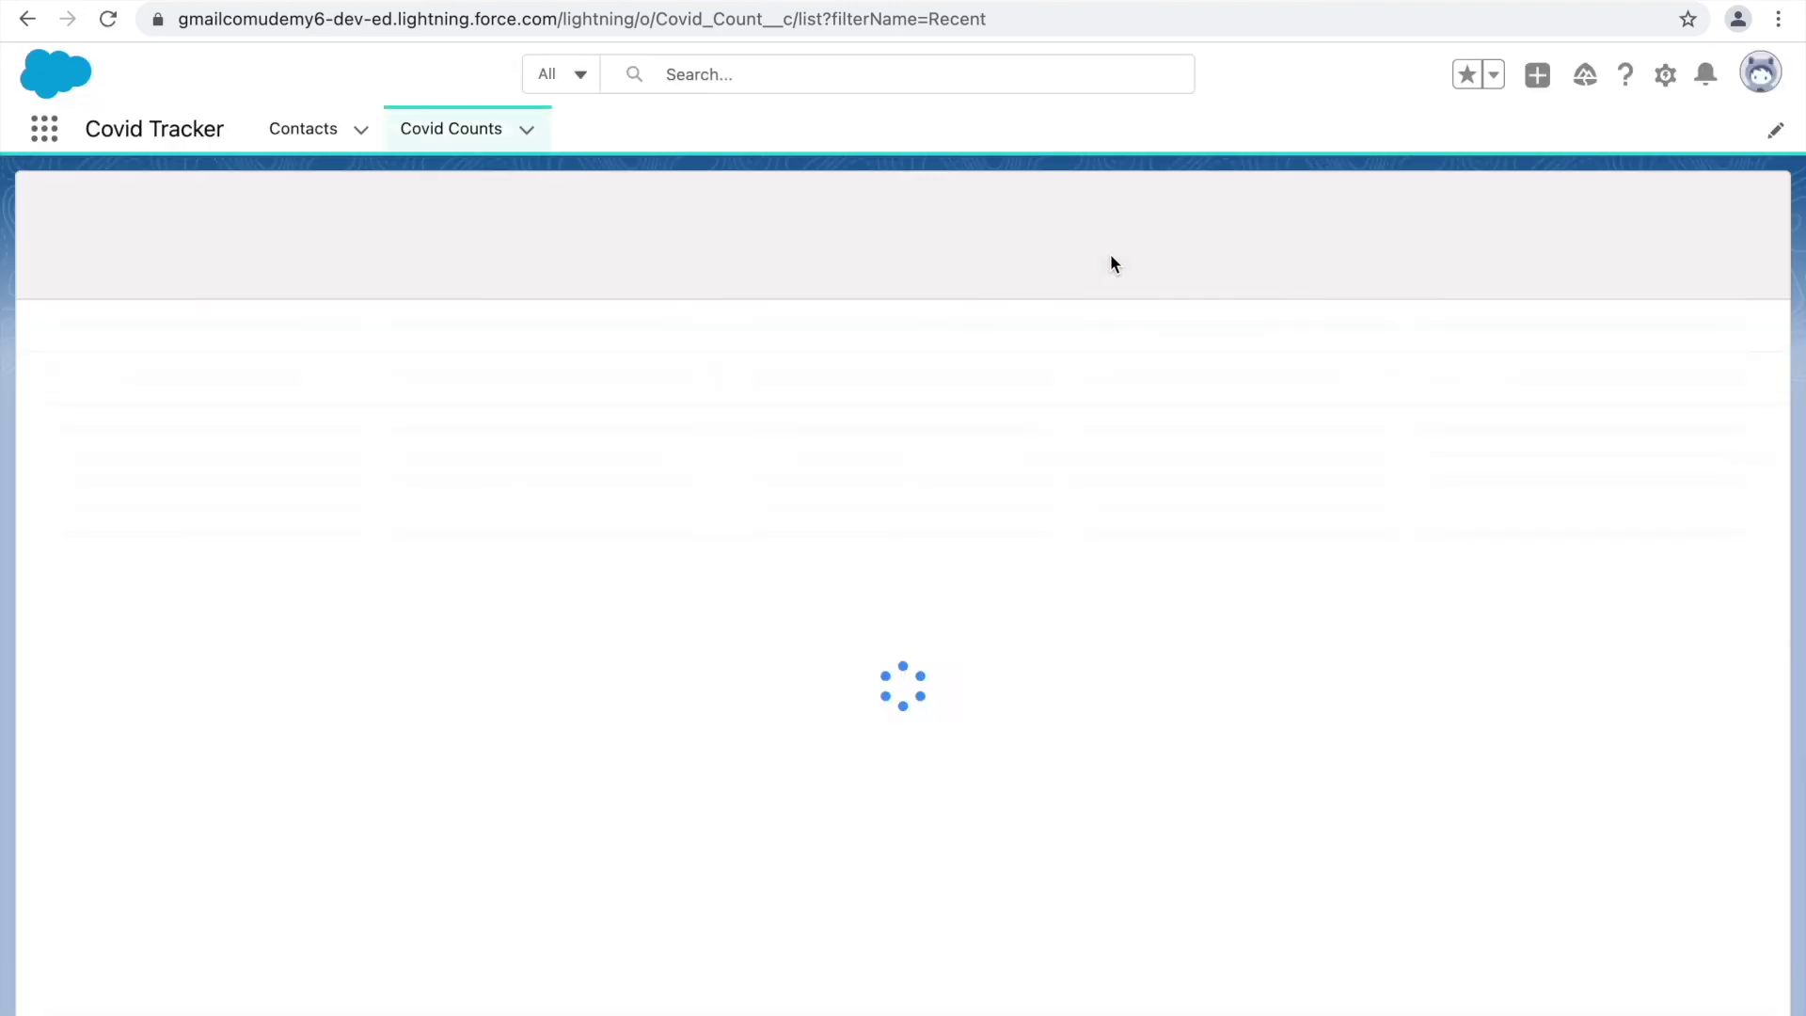
{"action": "left_click", "coordinate": [1479, 213]}
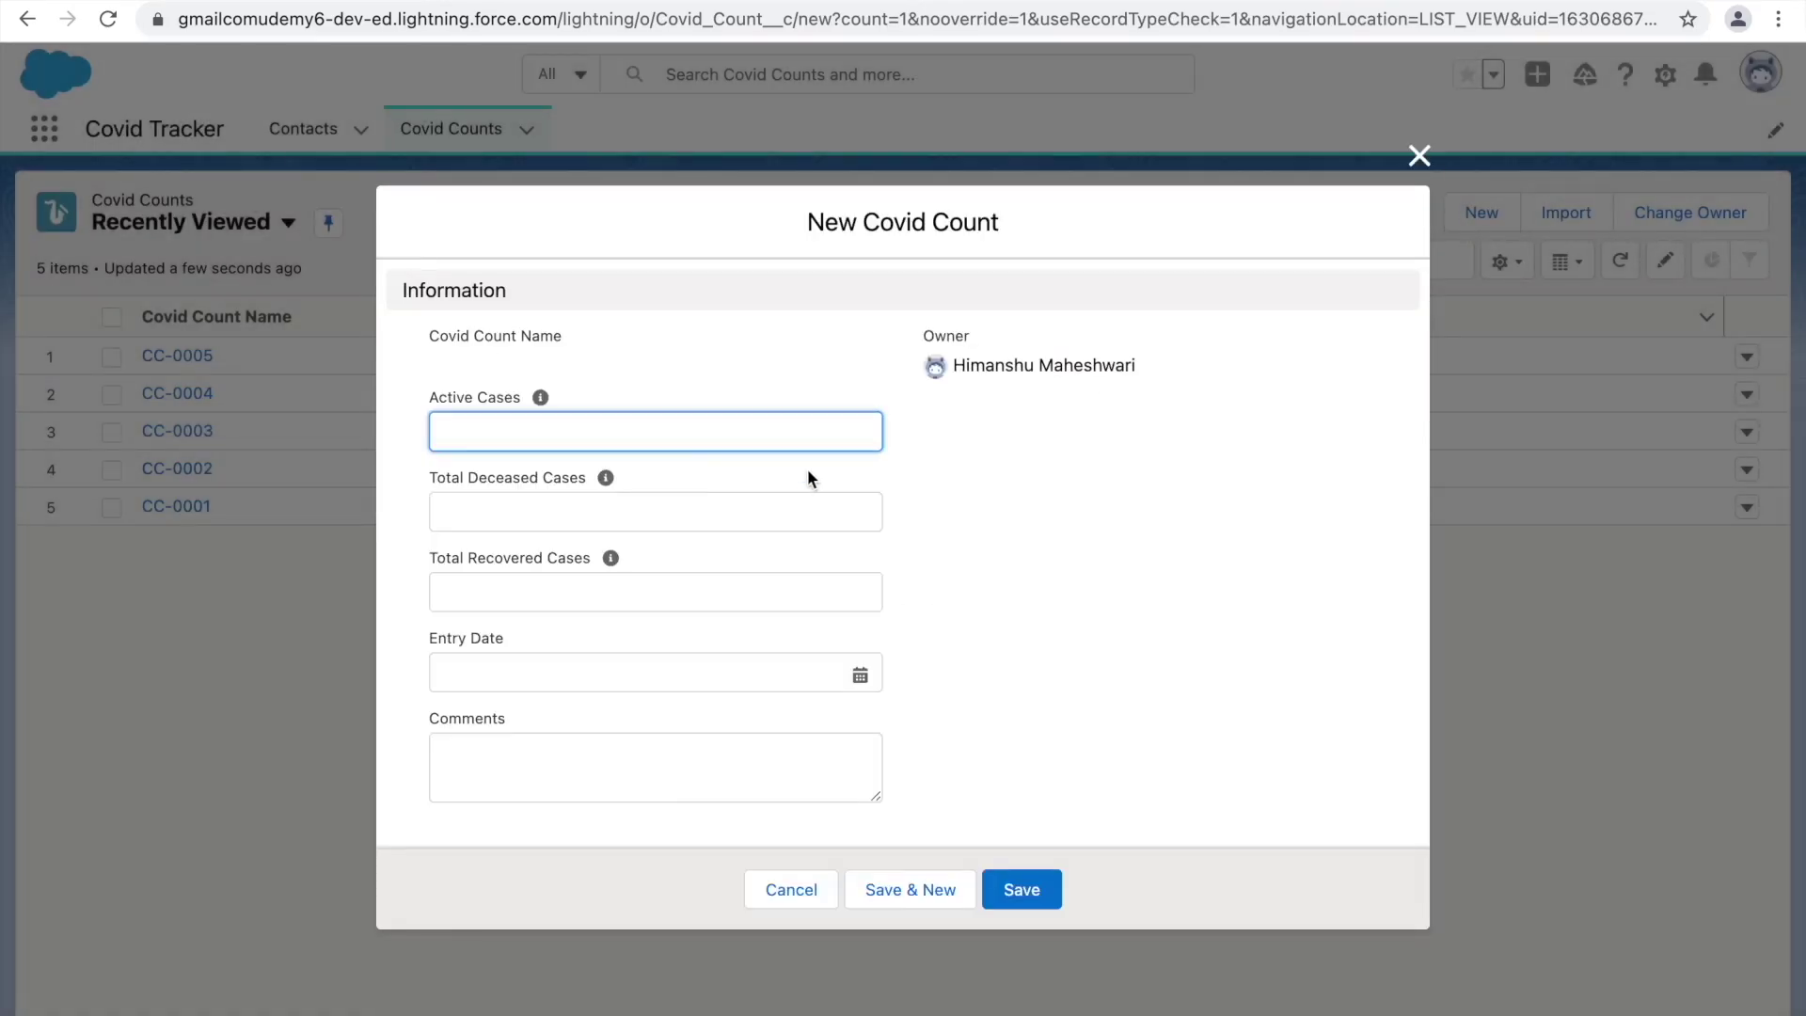
{"action": "left_click", "coordinate": [796, 889]}
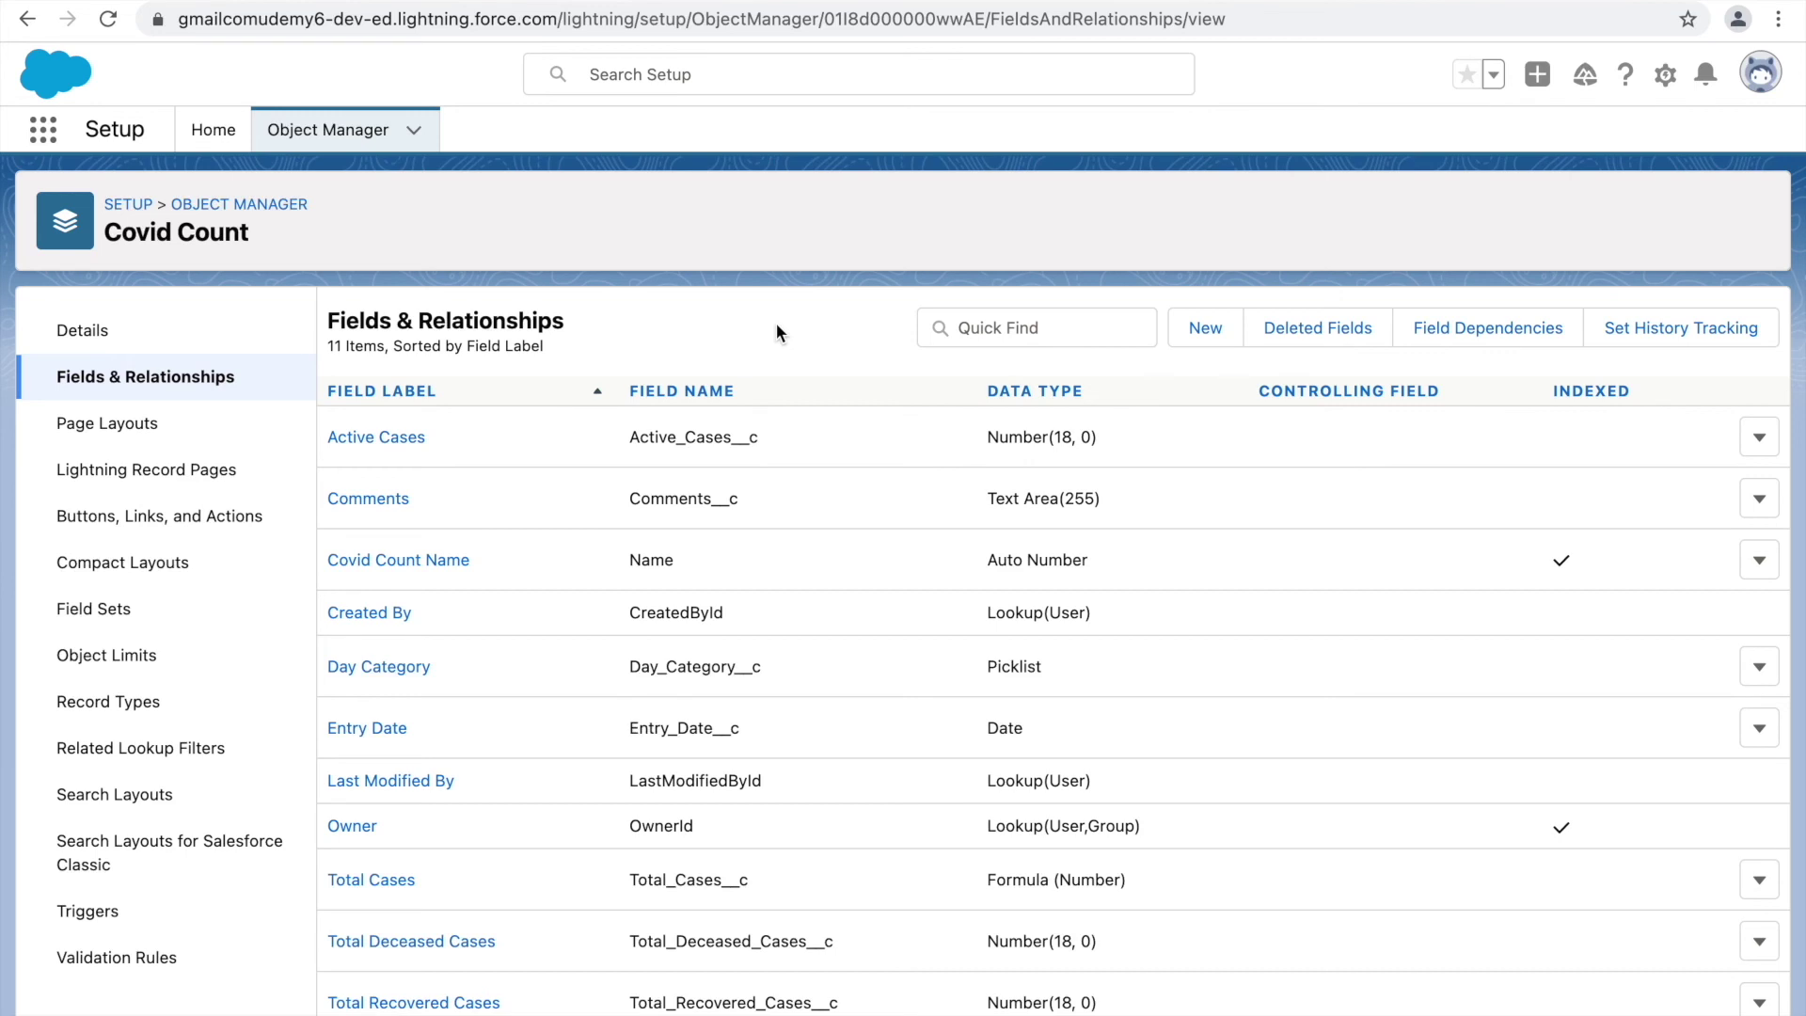
Step: Start another custom field on Covid Count in Setup and choose the Checkbox data type
{"action": "left_click", "coordinate": [1206, 329]}
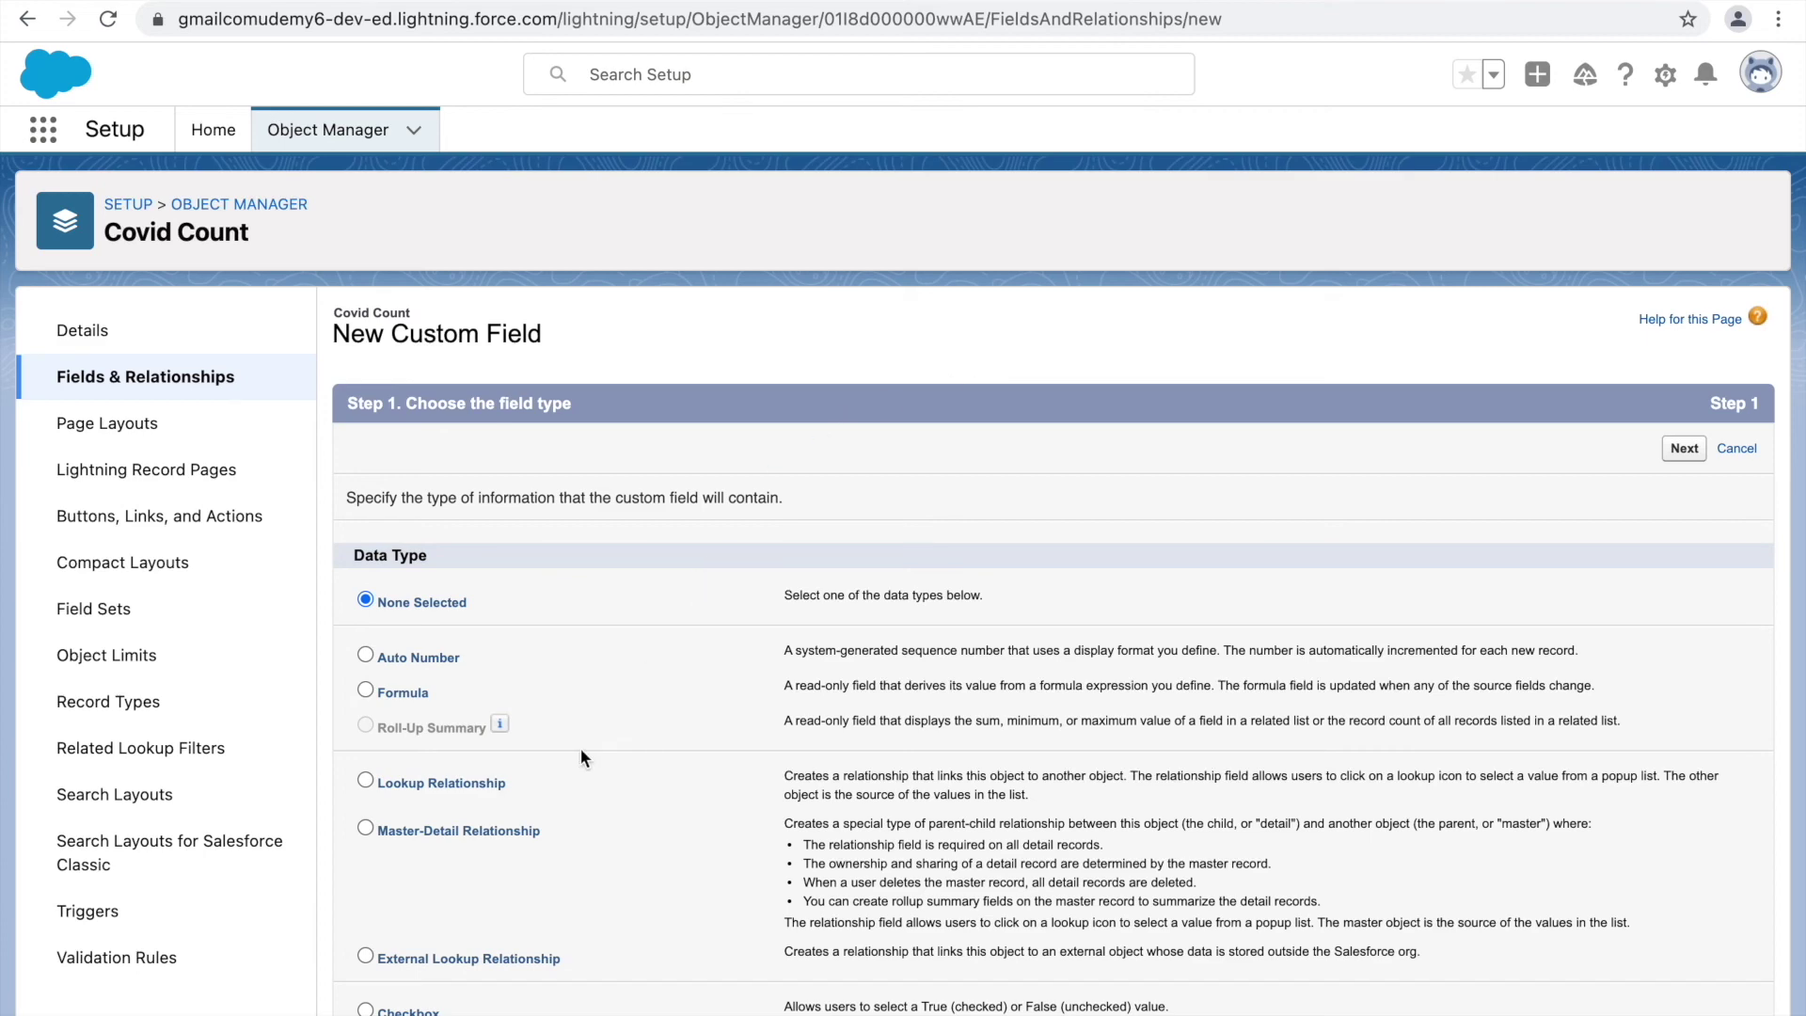
{"action": "scroll", "coordinate": [580, 747], "scroll_direction": "down", "scroll_amount": 5}
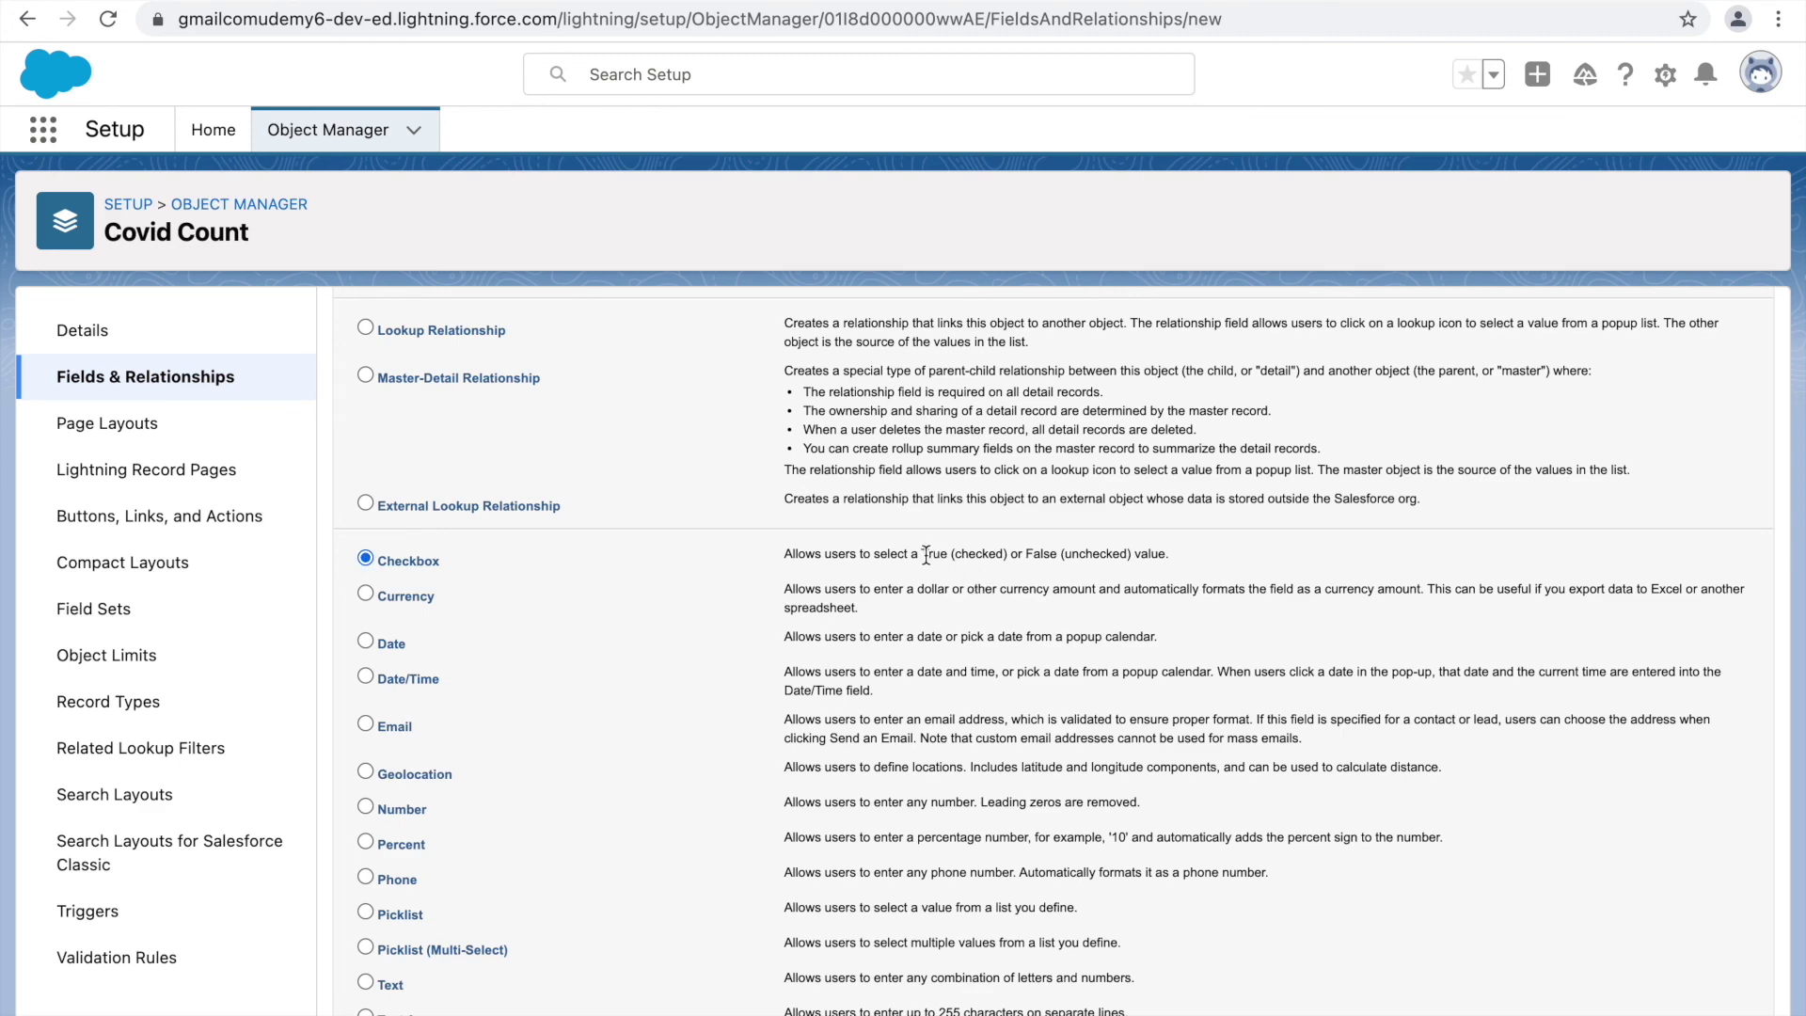
{"action": "left_click_drag", "start_coordinate": [1061, 554], "coordinate": [1134, 553]}
{"action": "left_click", "coordinate": [1271, 550]}
{"action": "scroll", "coordinate": [1271, 550], "scroll_direction": "up", "scroll_amount": 5}
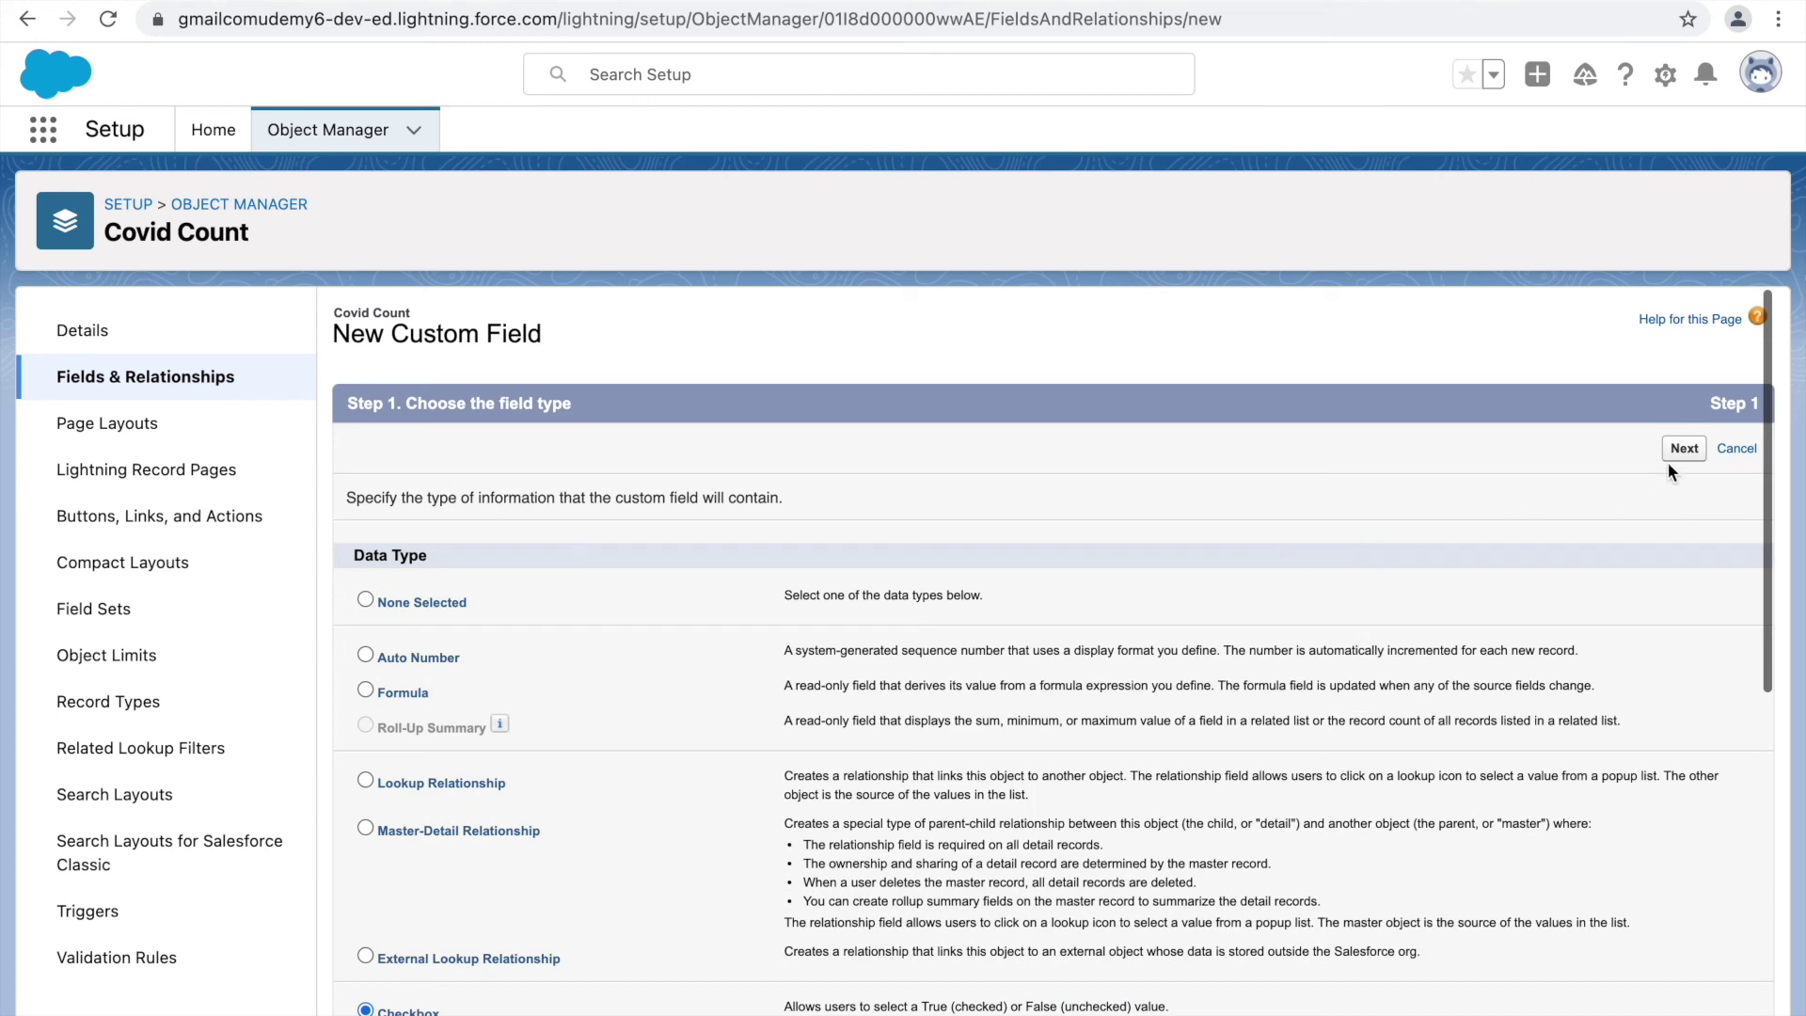
{"action": "left_click", "coordinate": [1682, 449]}
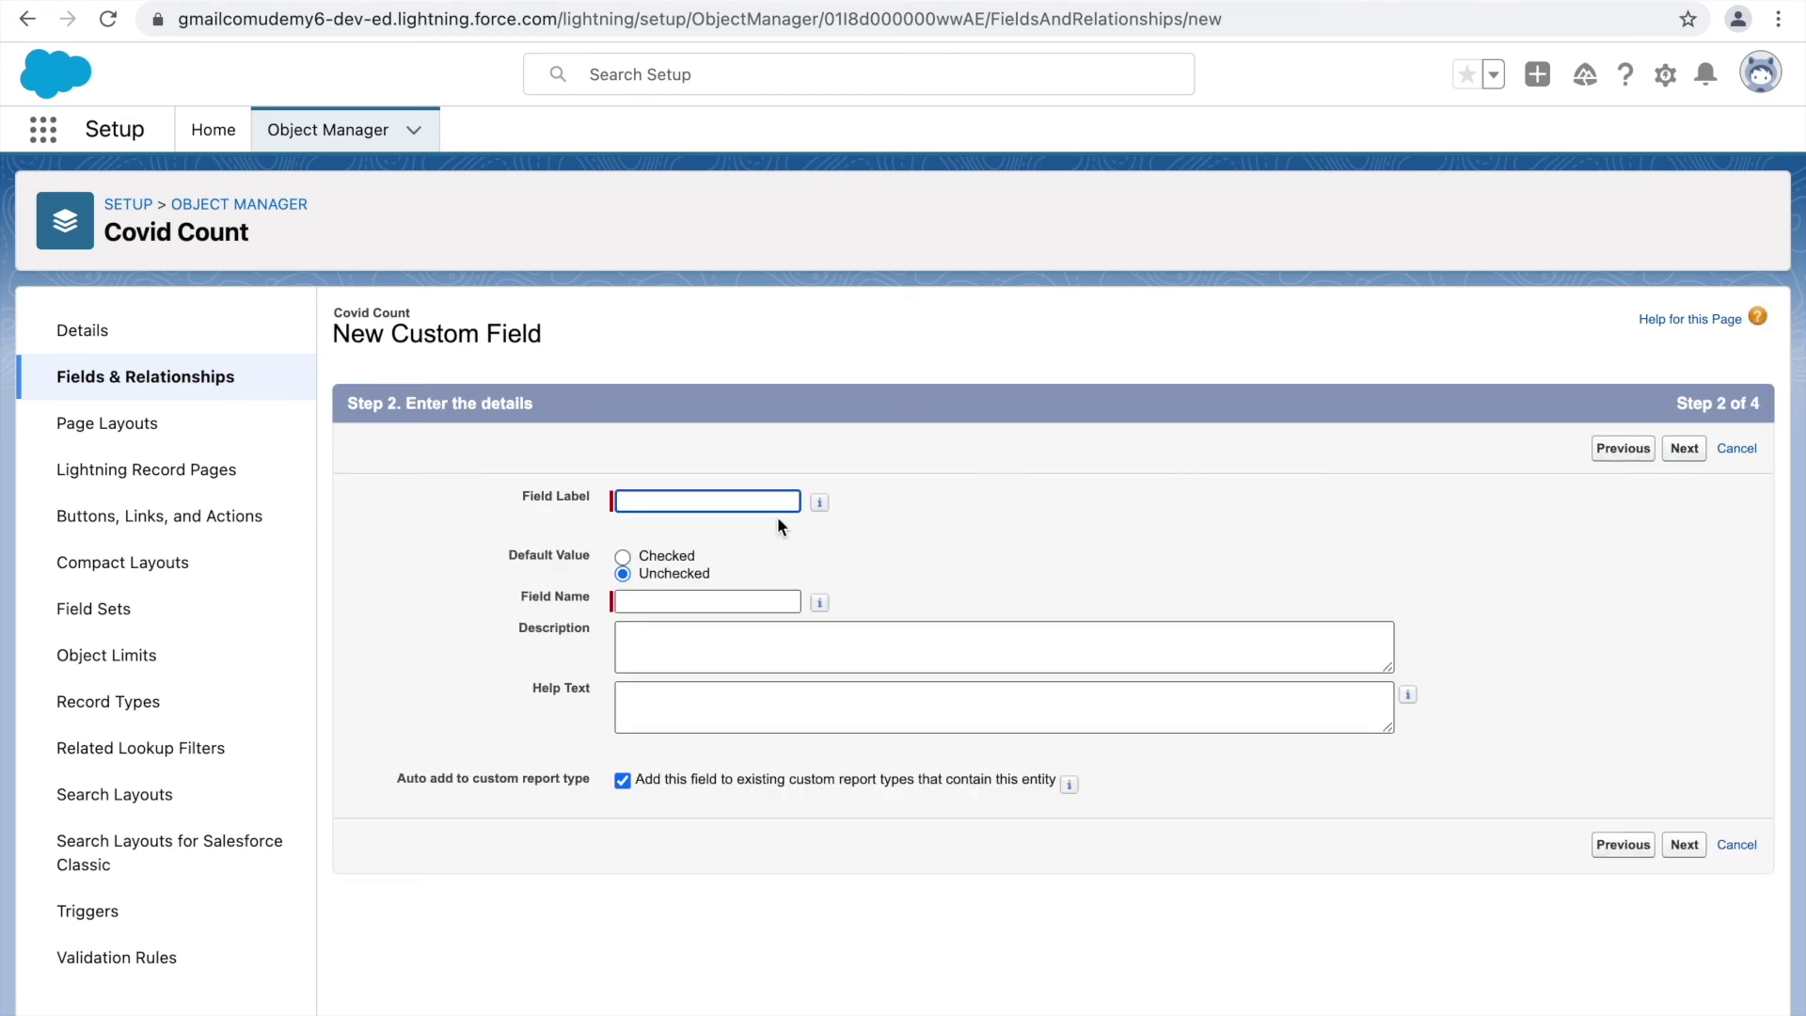
Step: Label the checkbox field "Is Recovered greater than Deceased?", keeping its default value Unchecked
{"action": "left_click", "coordinate": [704, 500]}
{"action": "type", "text": "Is"}
{"action": "type", "text": " Recovered "}
{"action": "type", "text": "greta"}
{"action": "key", "text": "BackSpace"}
{"action": "key", "text": "BackSpace"}
{"action": "type", "text": "ater than Deceased?"}
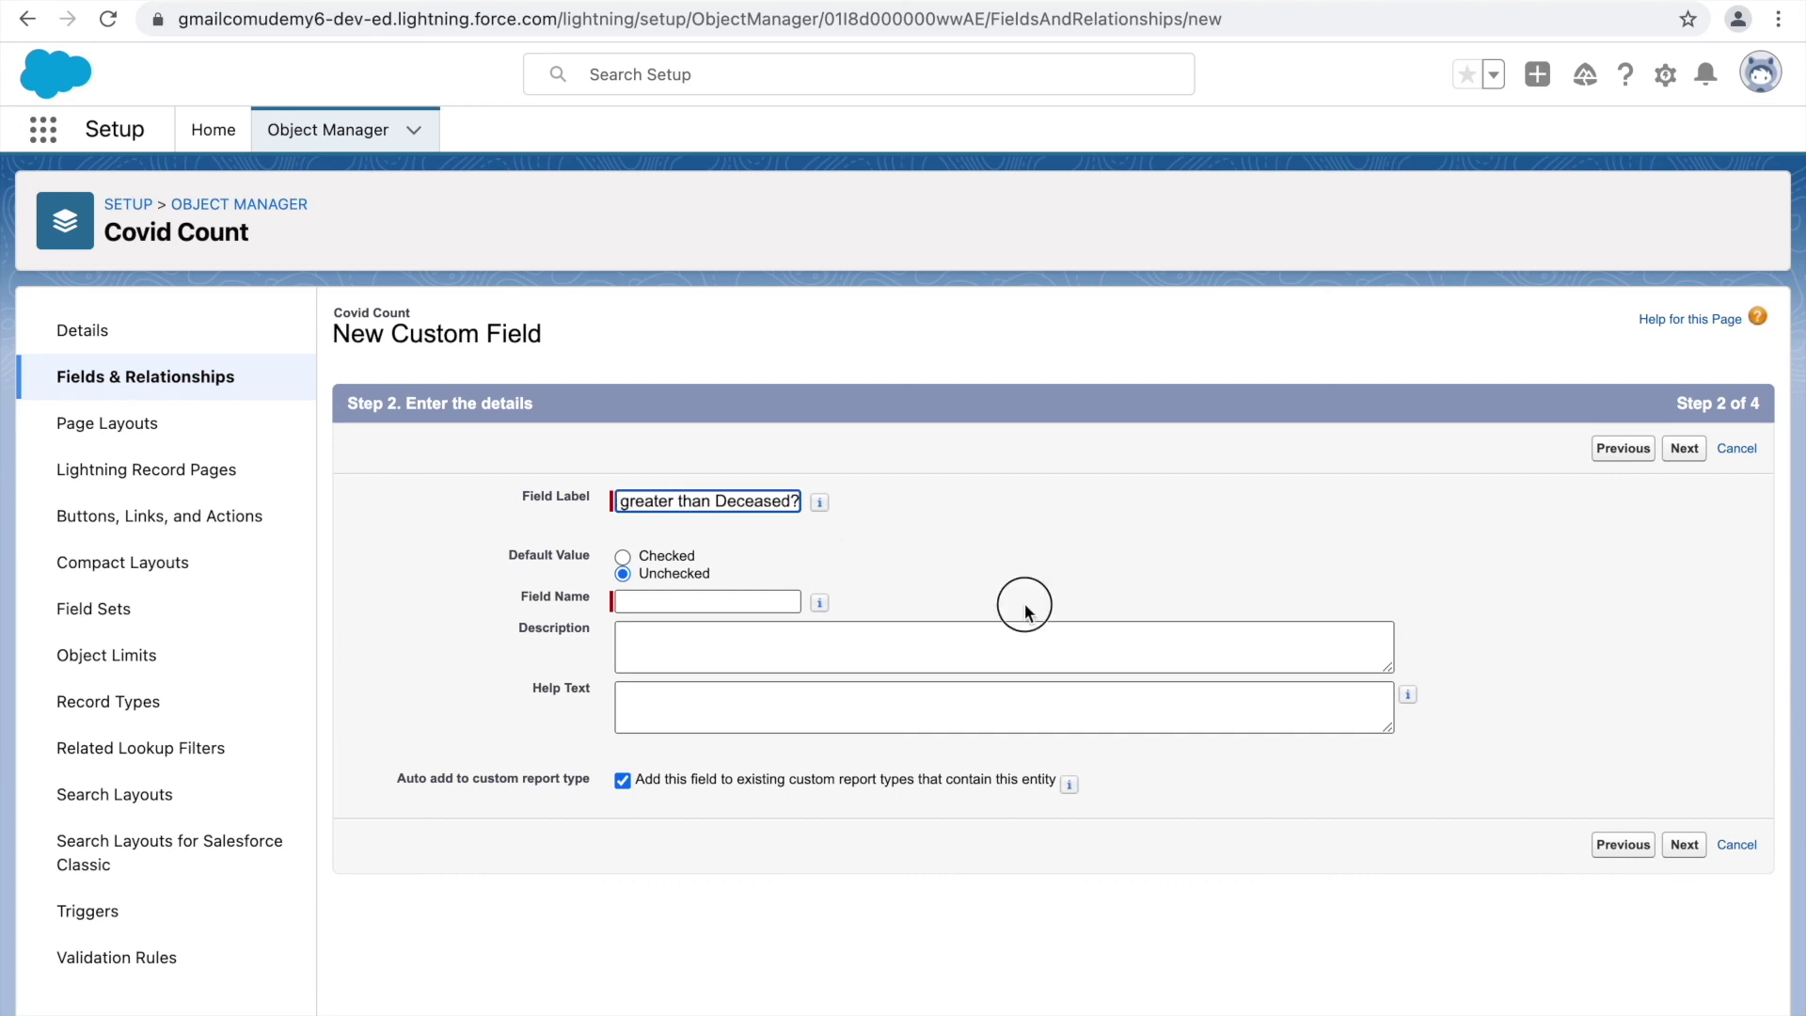
{"action": "left_click", "coordinate": [1026, 607]}
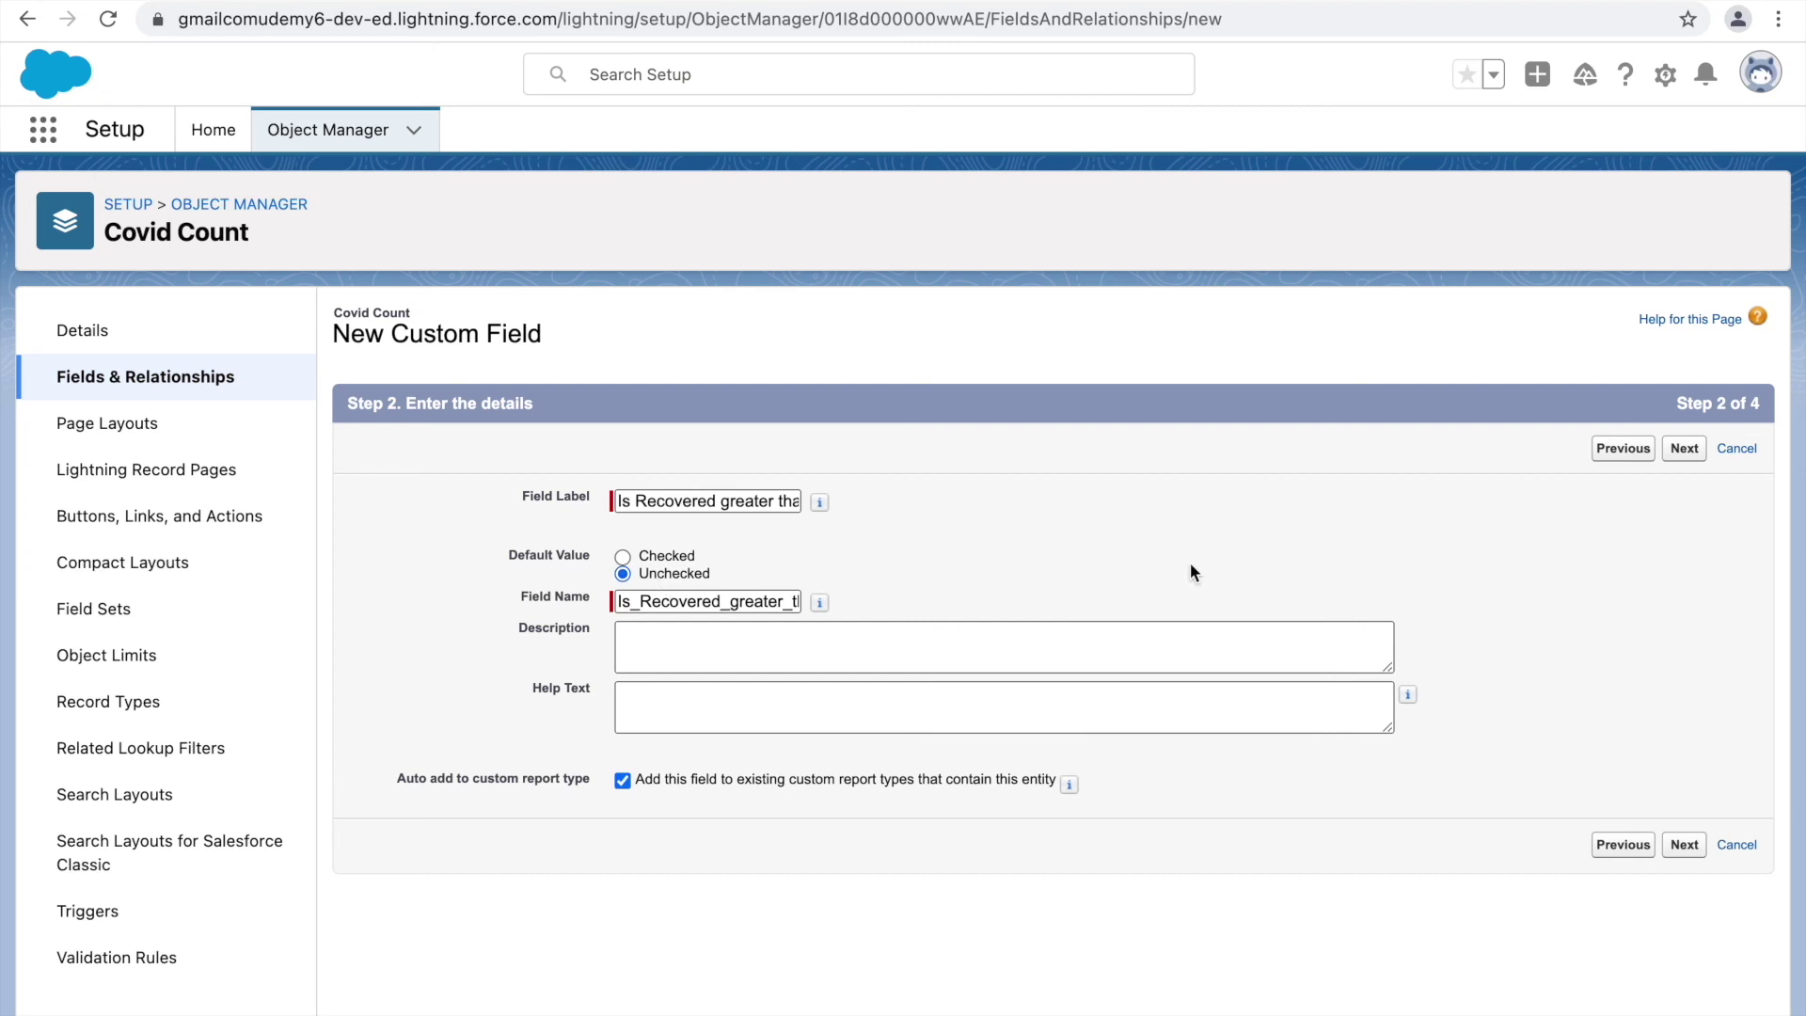
Step: Limit the checkbox field's visibility to the System Administrator and Support Manager profiles, and save it on the Covid Count Layout
{"action": "left_click", "coordinate": [1684, 449]}
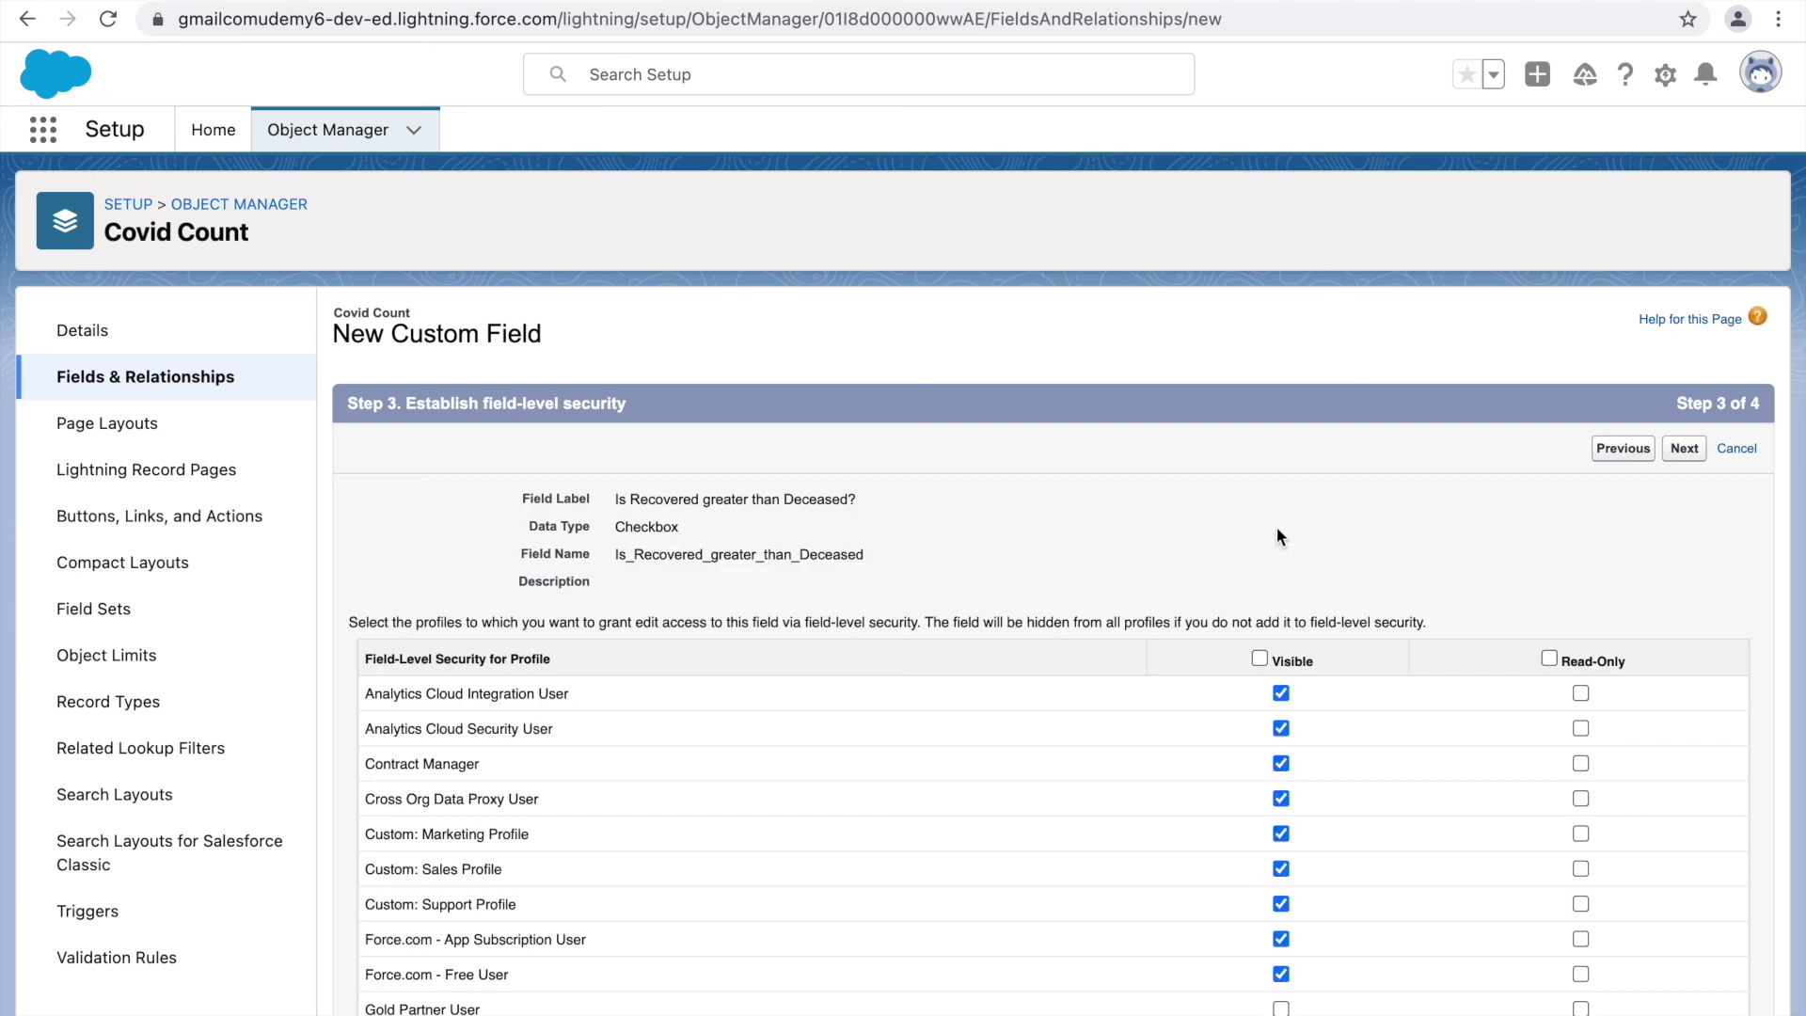
{"action": "left_click", "coordinate": [1259, 657]}
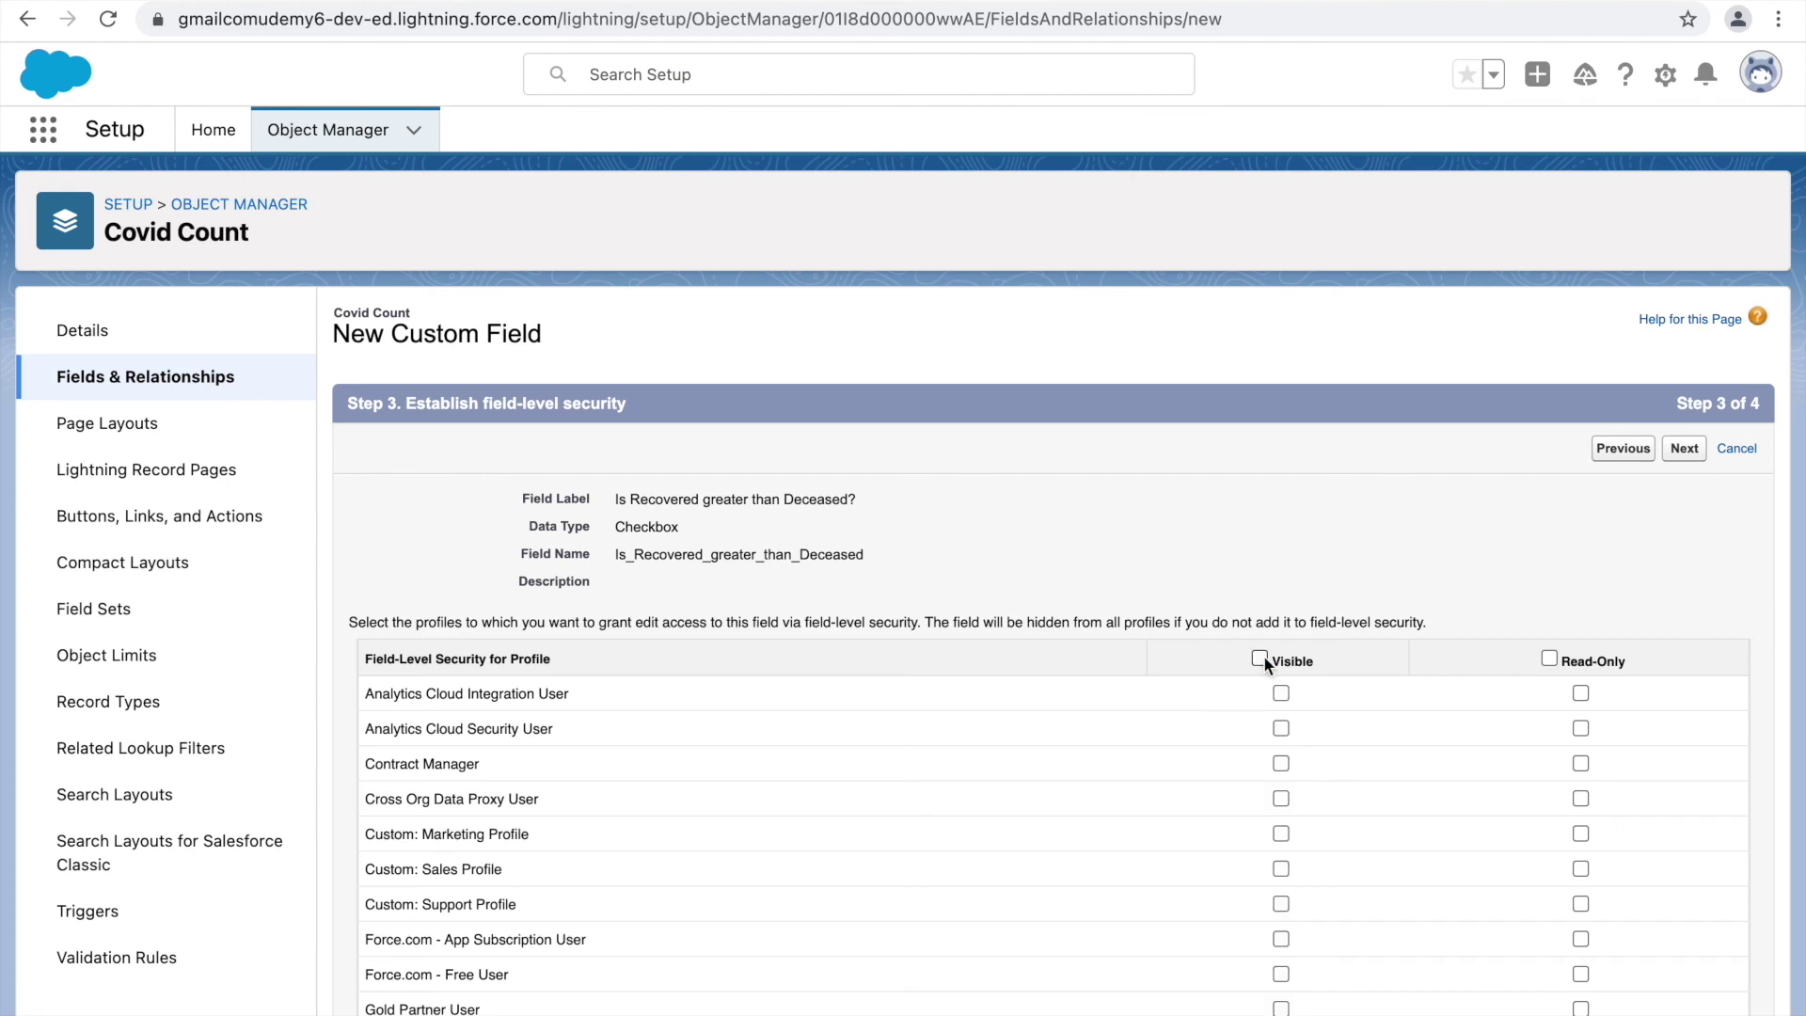
{"action": "scroll", "coordinate": [1316, 753], "scroll_direction": "down", "scroll_amount": 5}
{"action": "left_click", "coordinate": [1280, 917]}
{"action": "left_click", "coordinate": [1280, 882]}
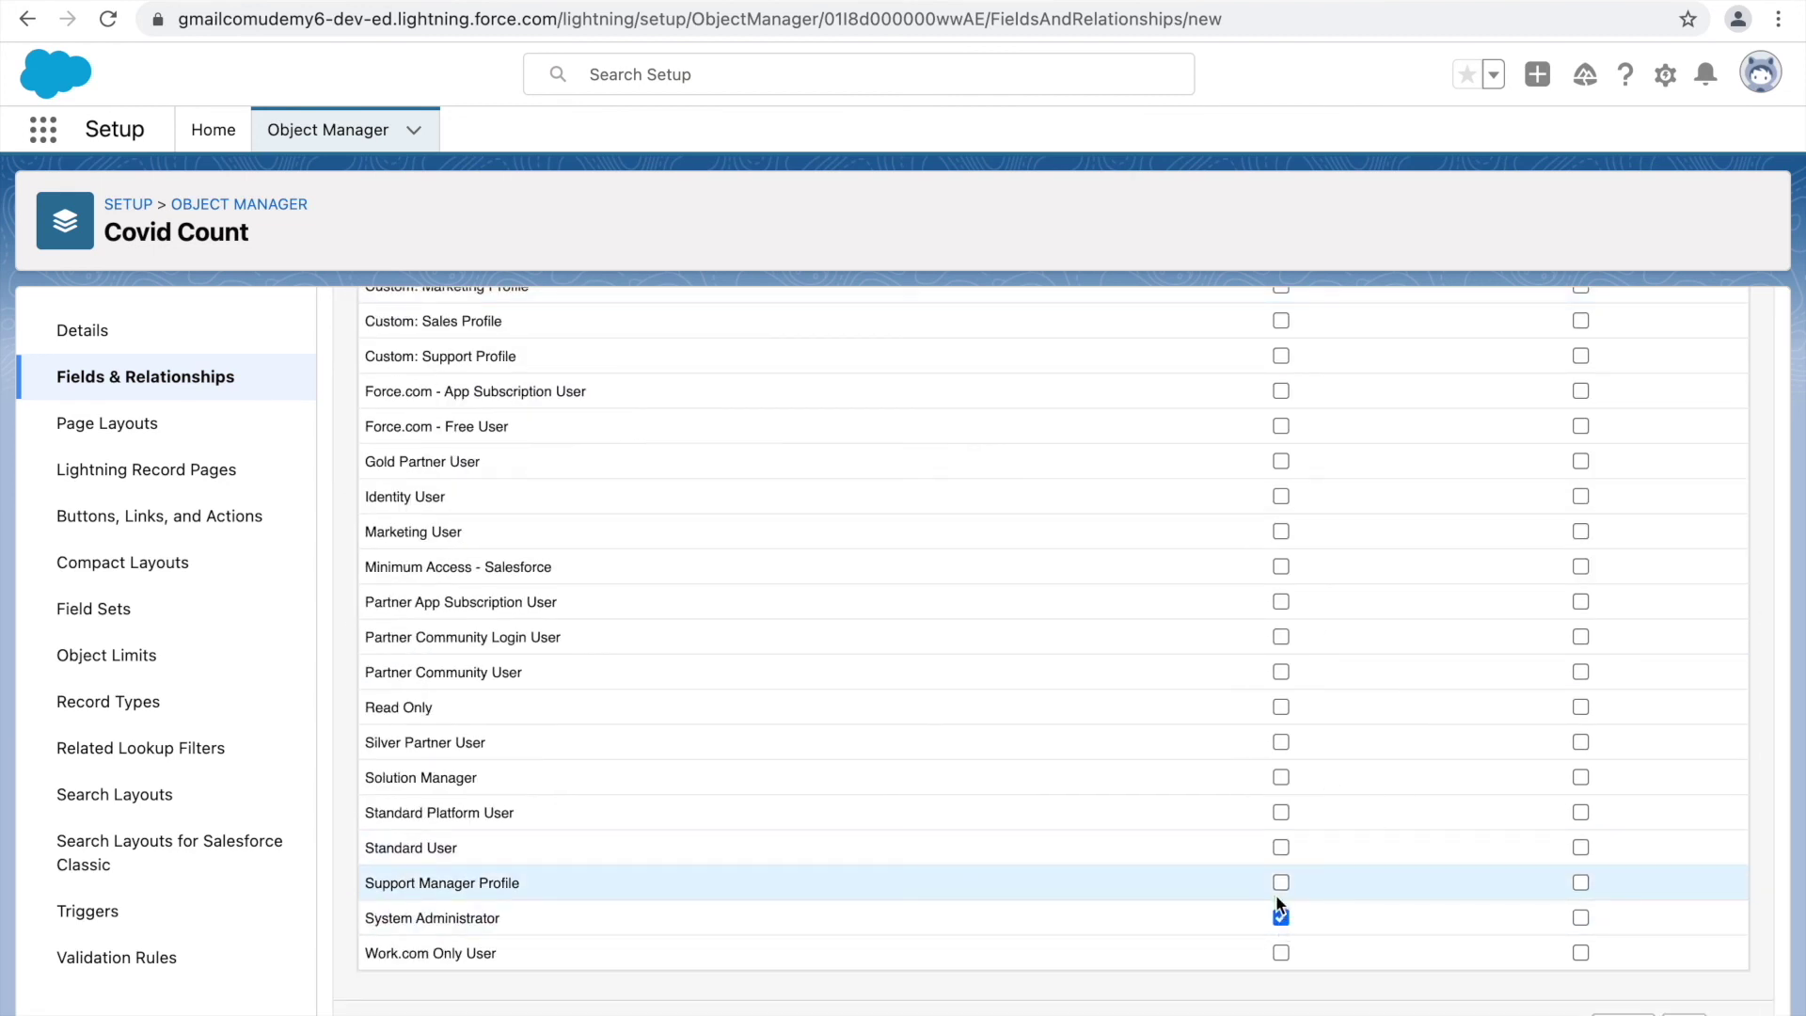
{"action": "left_click", "coordinate": [1684, 1013]}
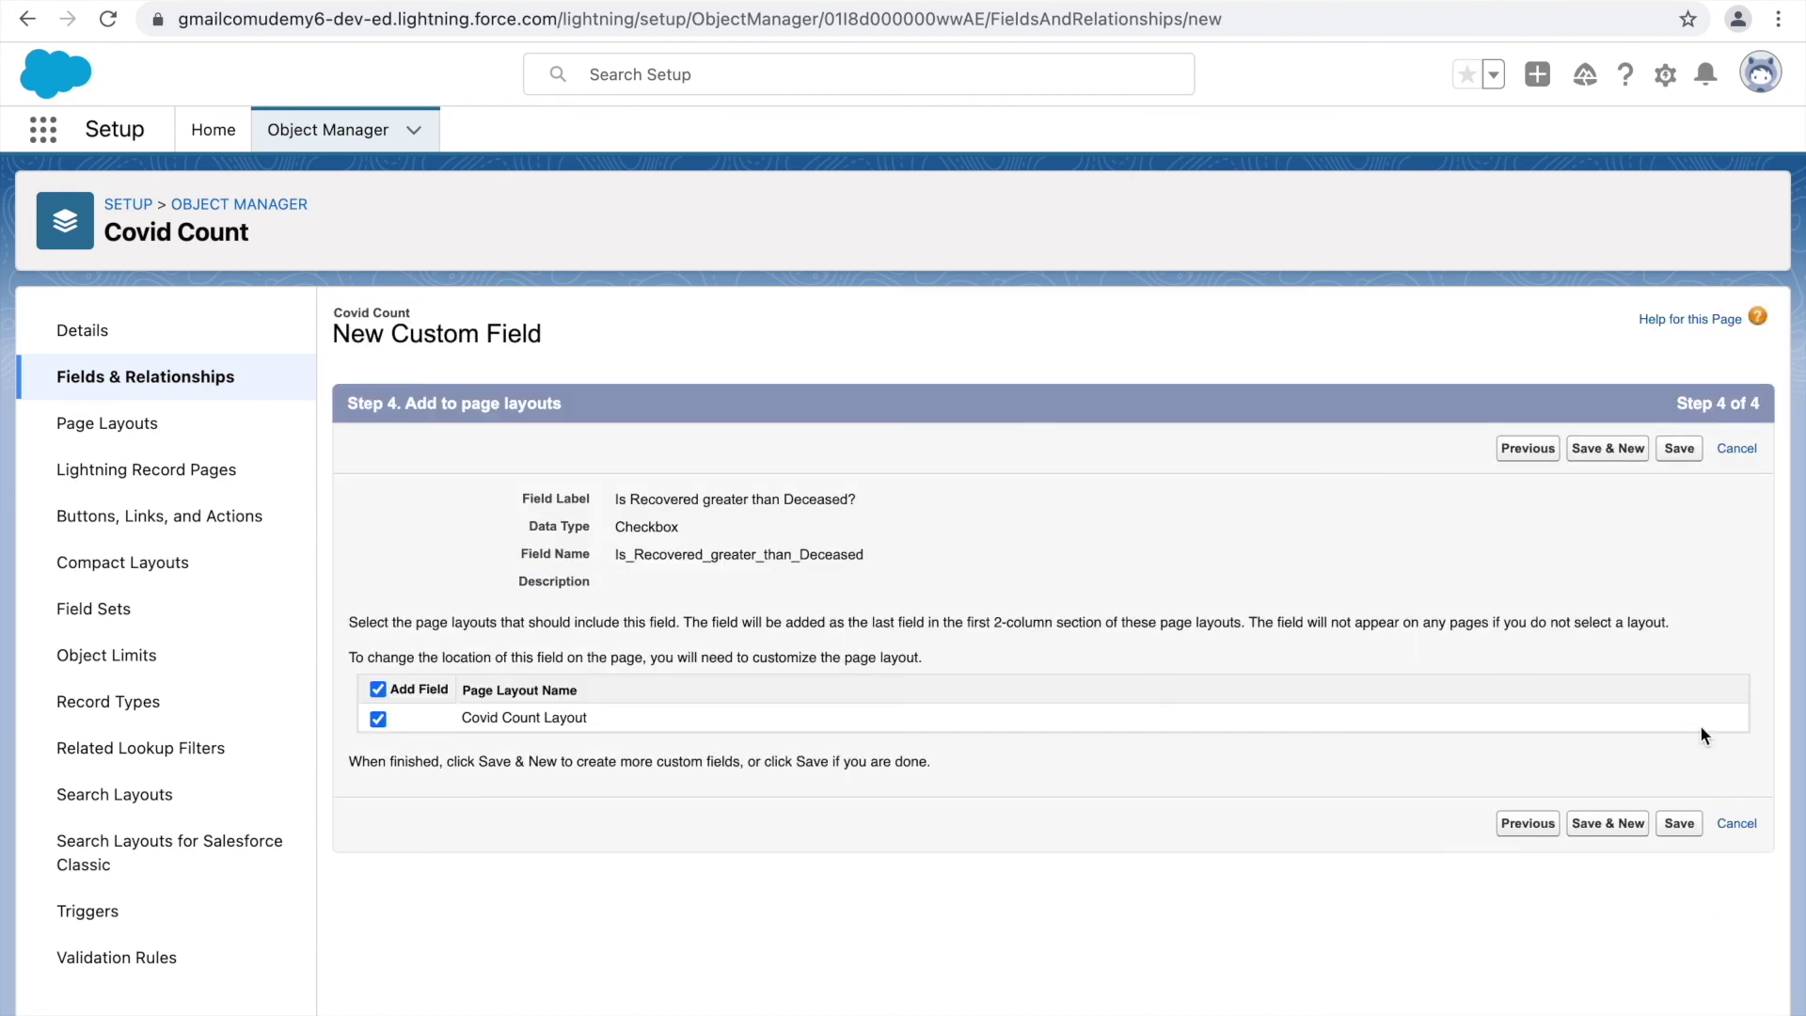
{"action": "left_click", "coordinate": [1680, 449]}
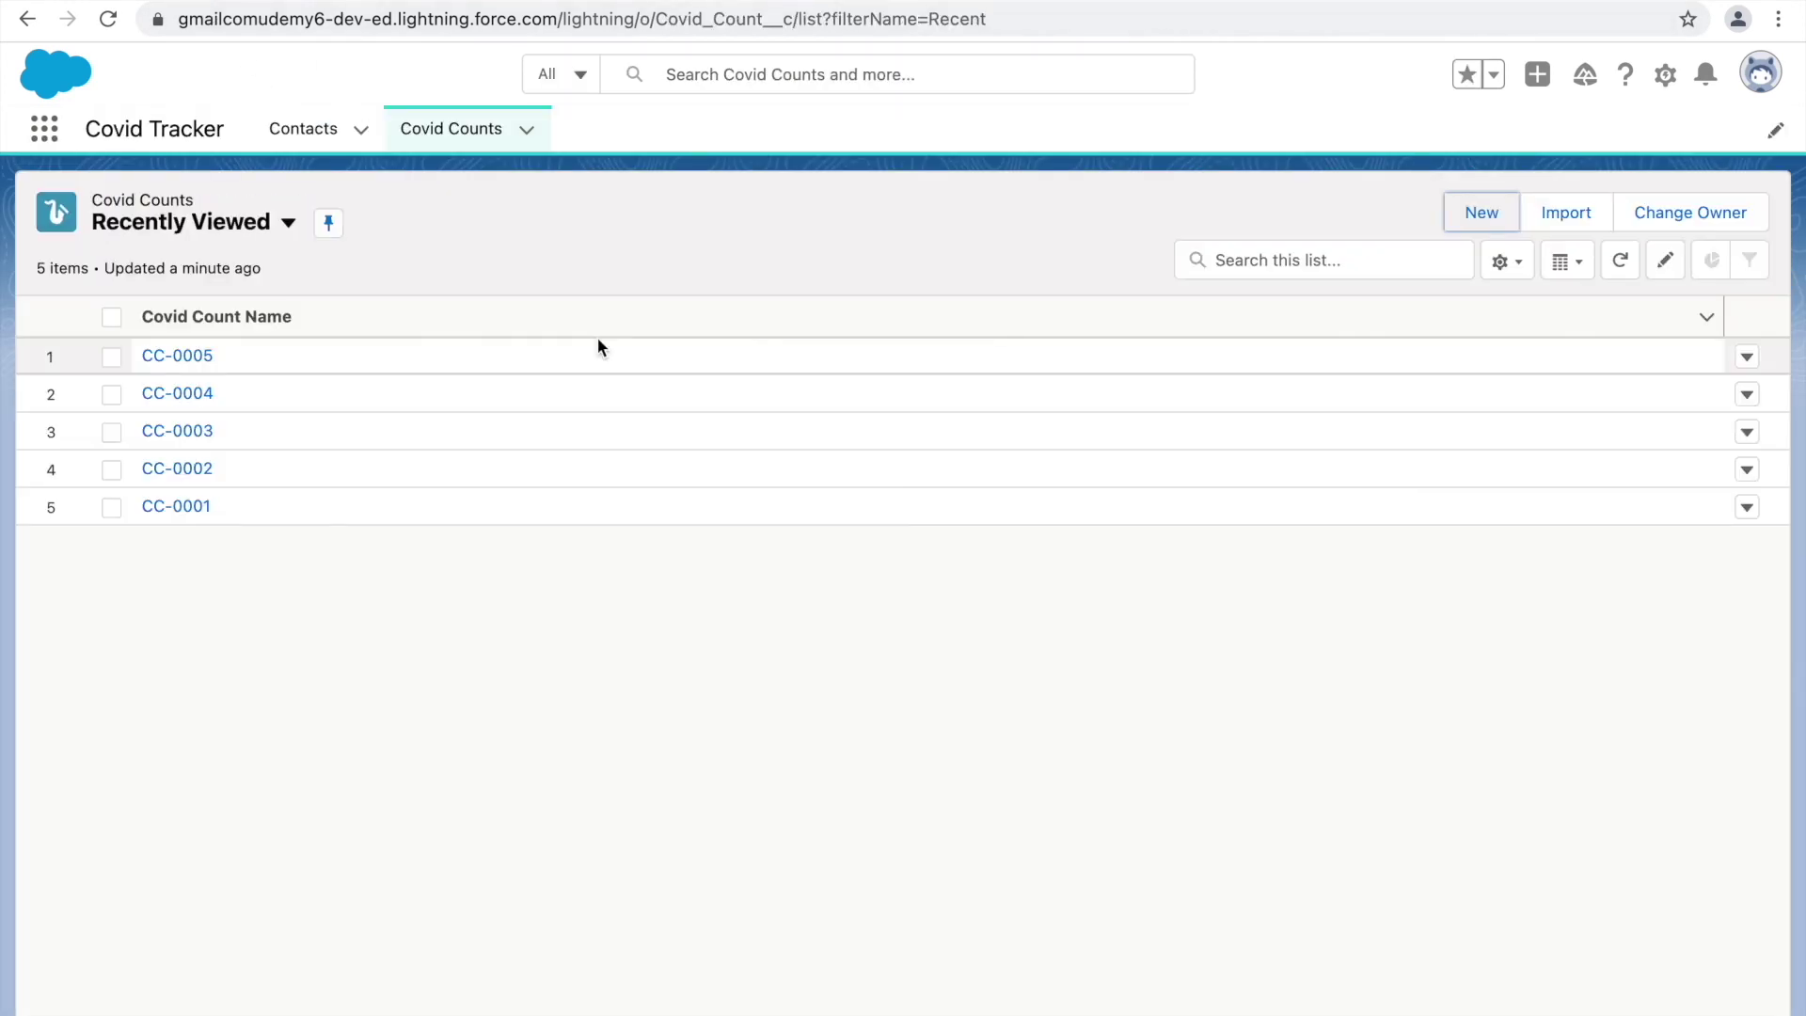
Step: Refresh the Covid Counts list, check a new record form for the new checkbox field and close the form
{"action": "key", "text": "super+r"}
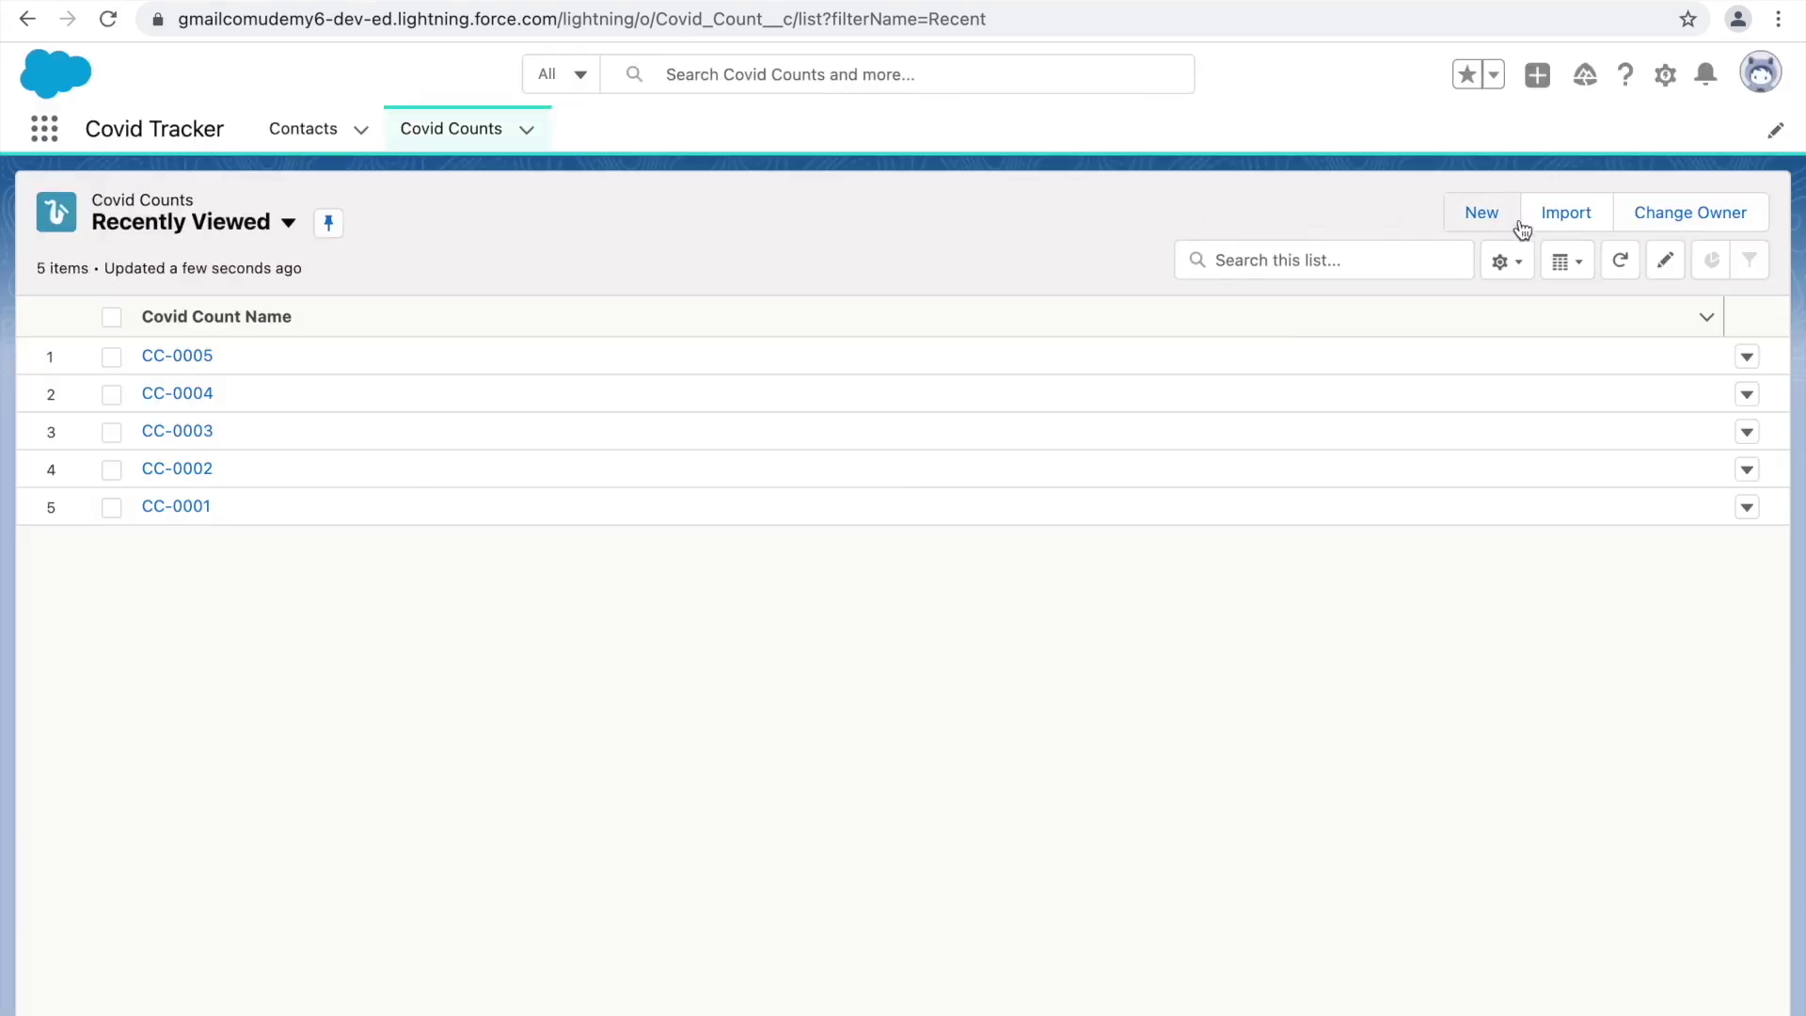
{"action": "left_click", "coordinate": [1480, 212]}
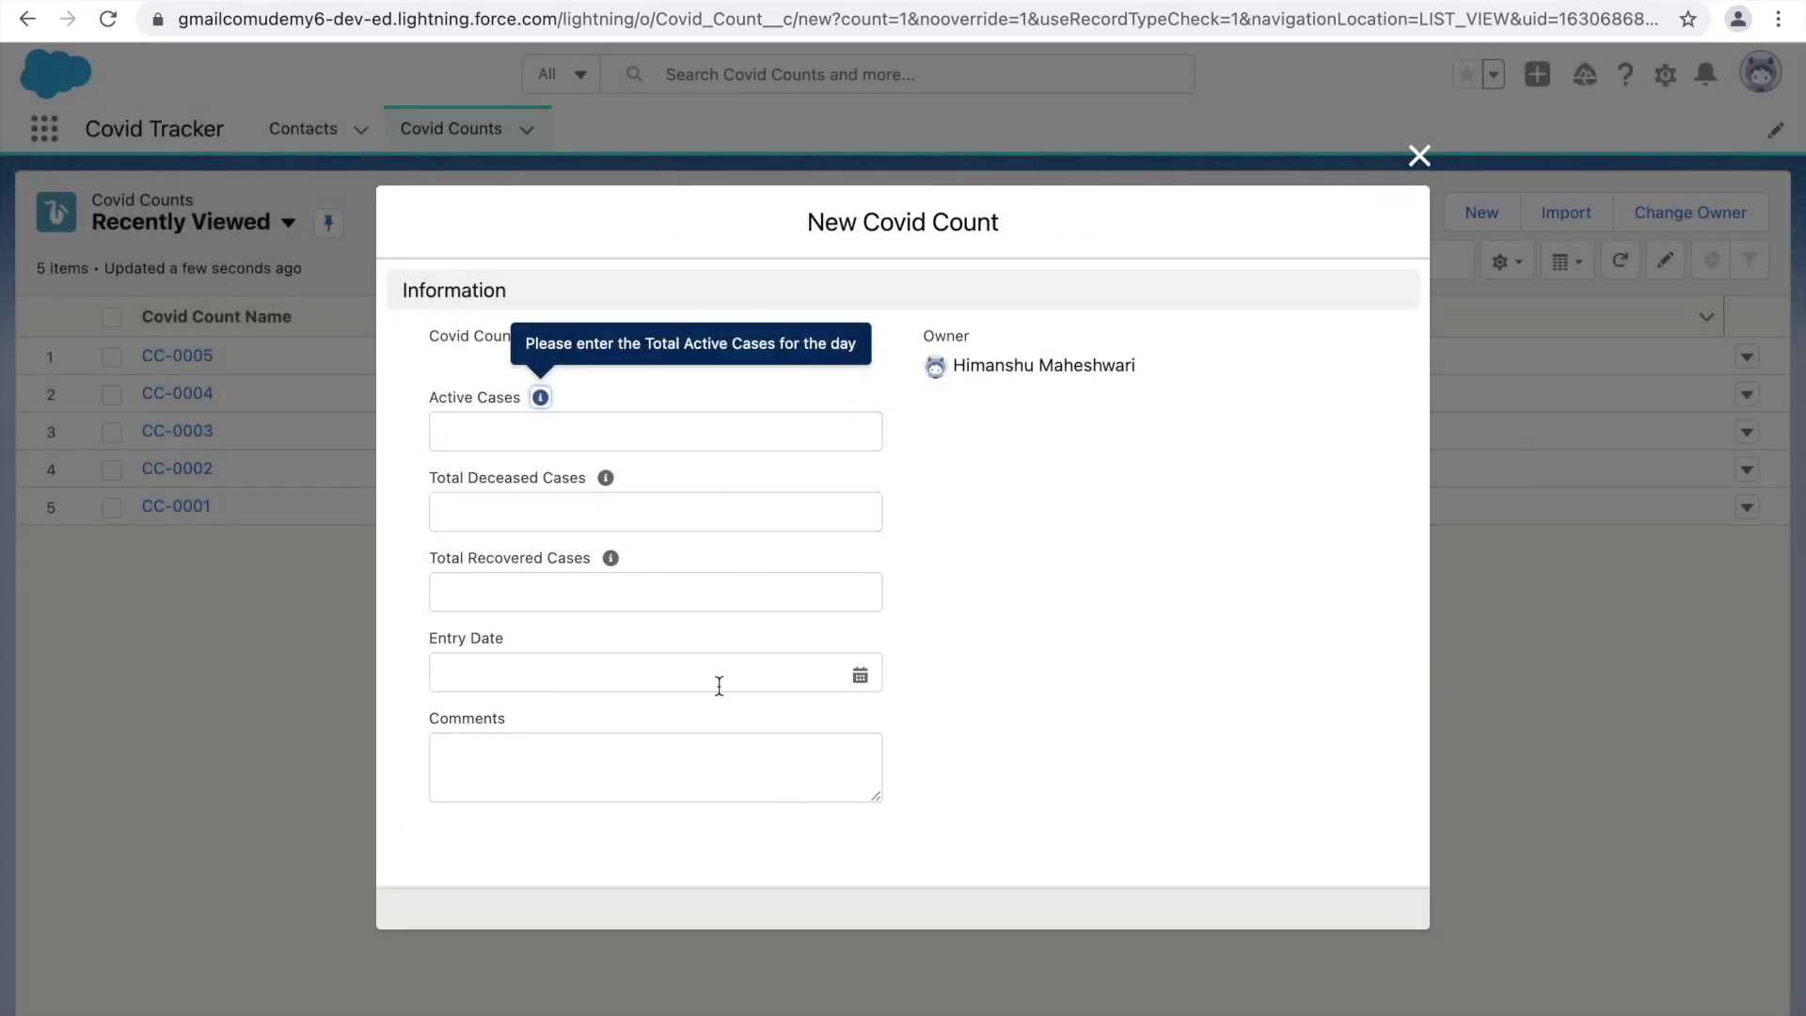
{"action": "left_click", "coordinate": [1418, 158]}
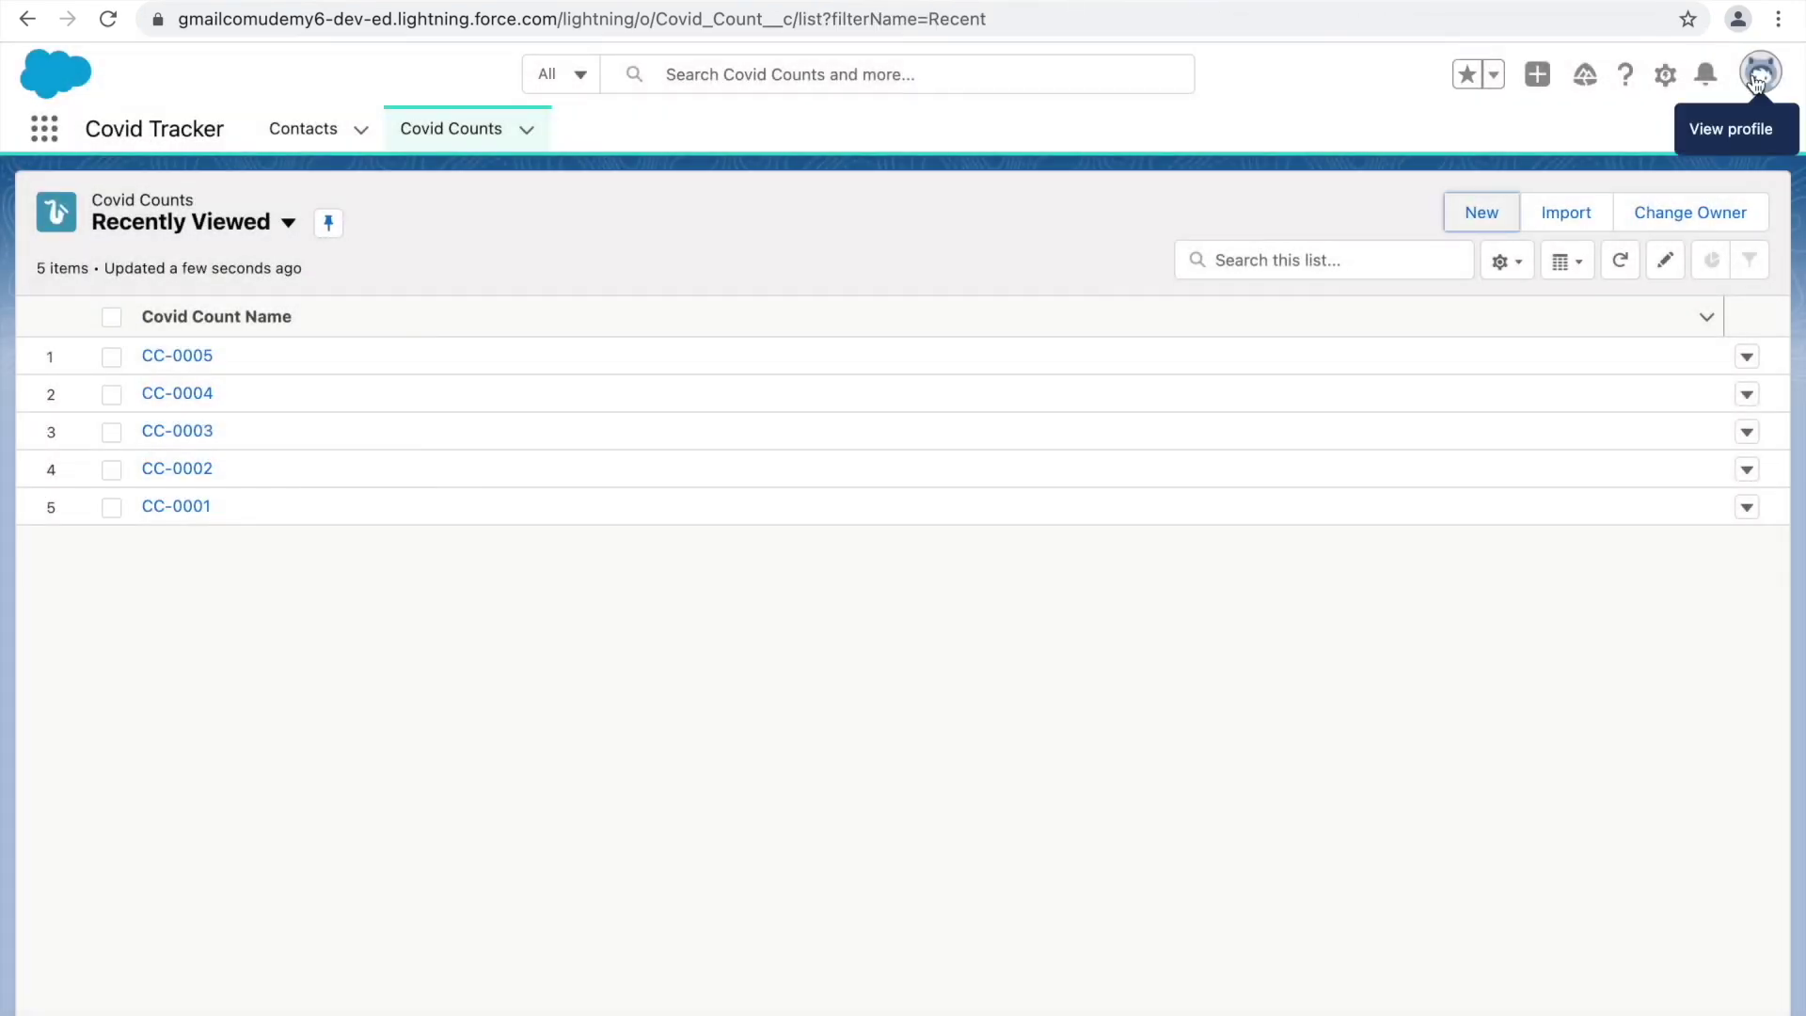
Step: Log out of Salesforce and log back in with the saved username and prefilled password
{"action": "left_click", "coordinate": [1756, 83]}
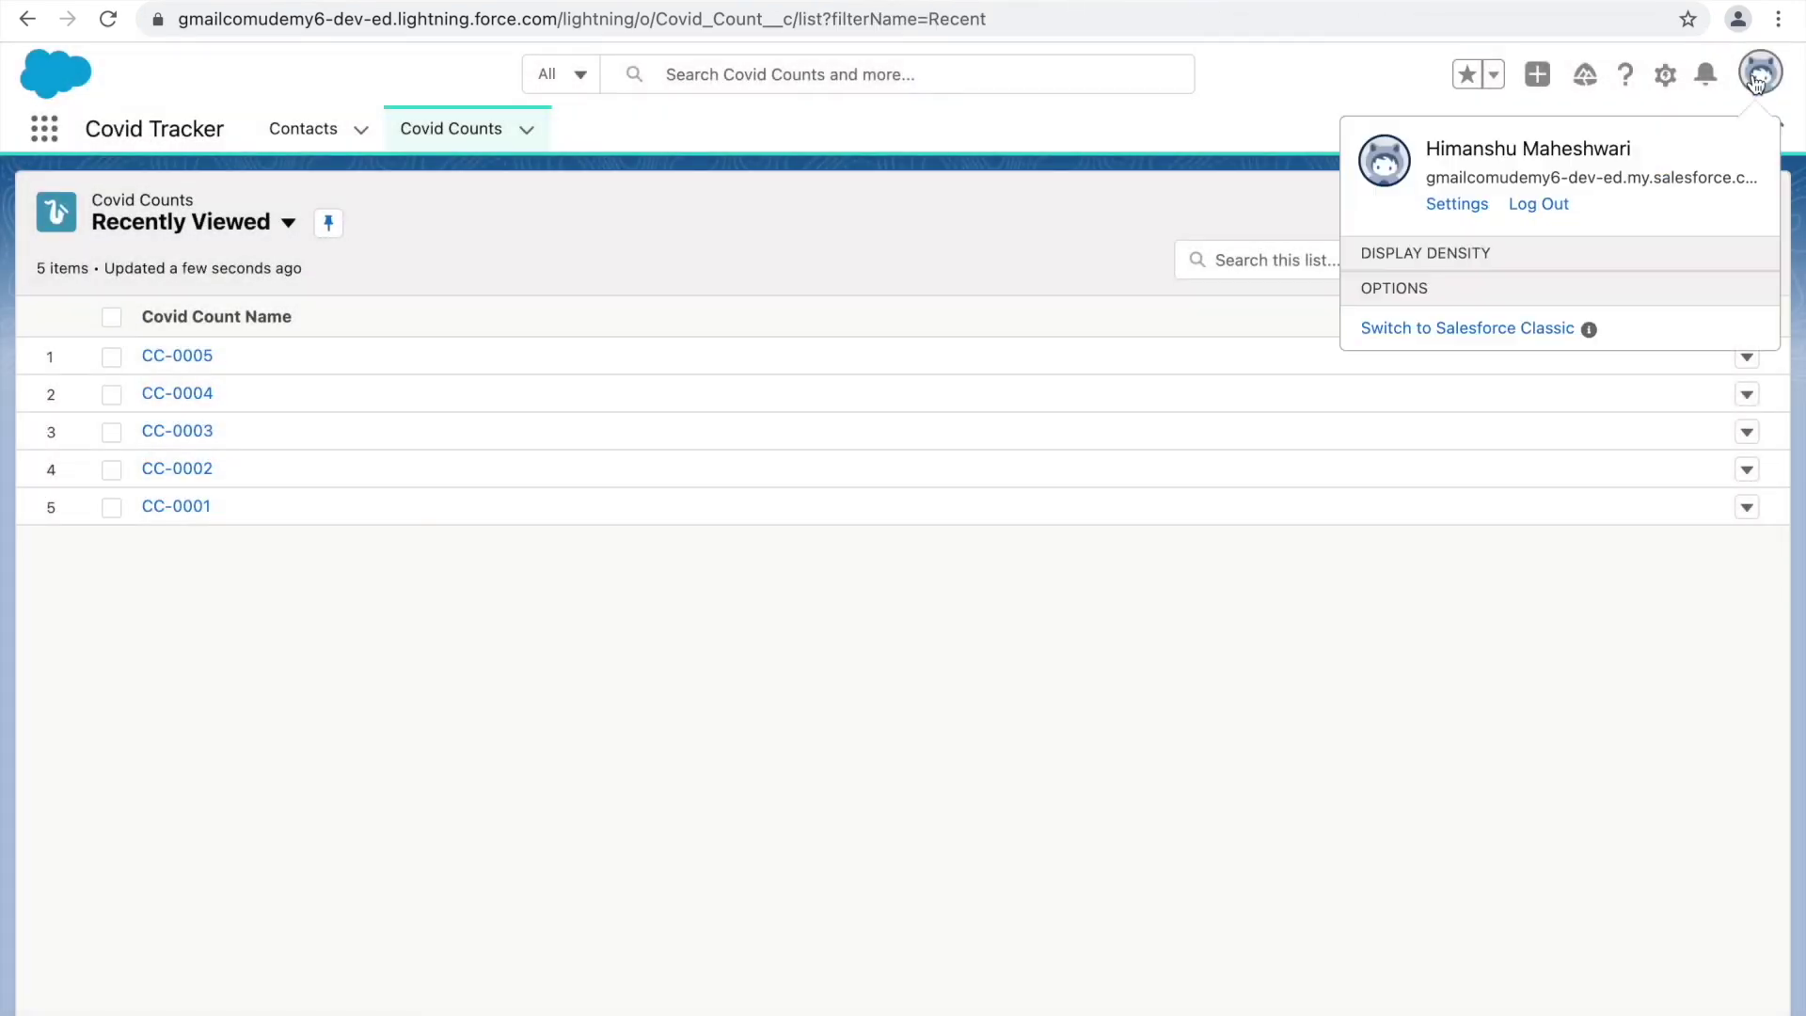
{"action": "left_click", "coordinate": [1539, 204]}
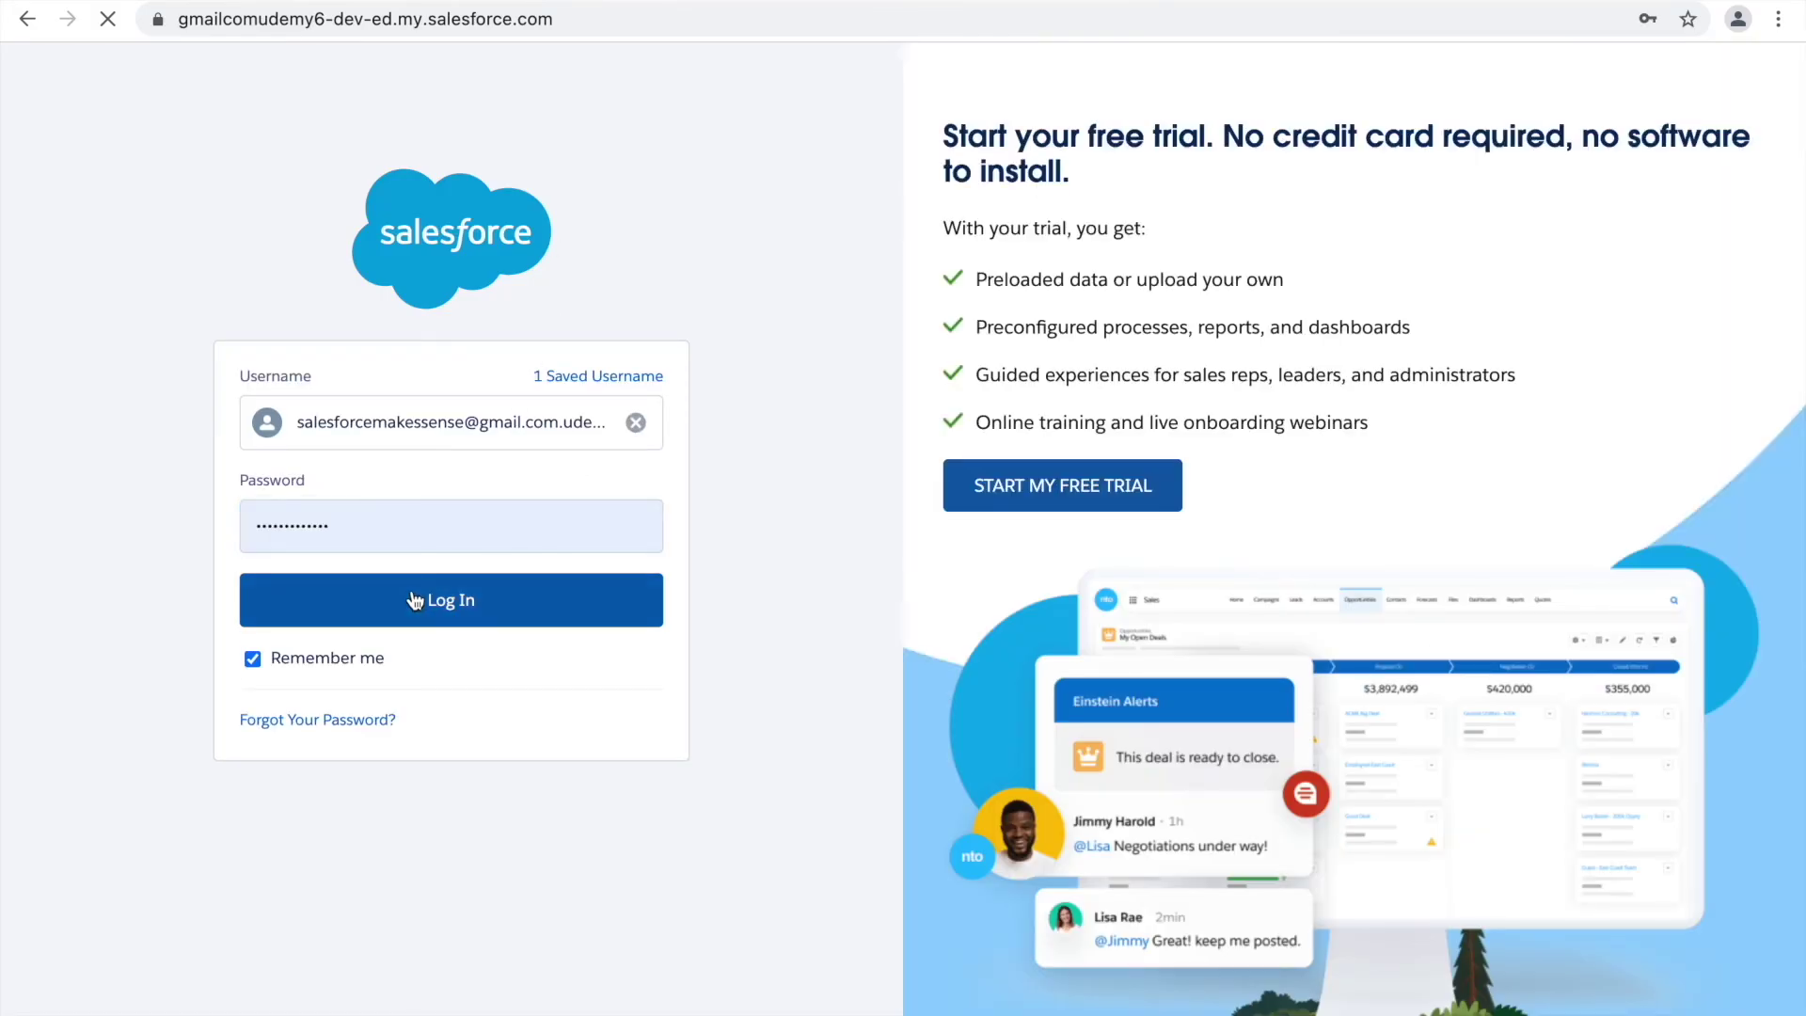
{"action": "left_click", "coordinate": [414, 600]}
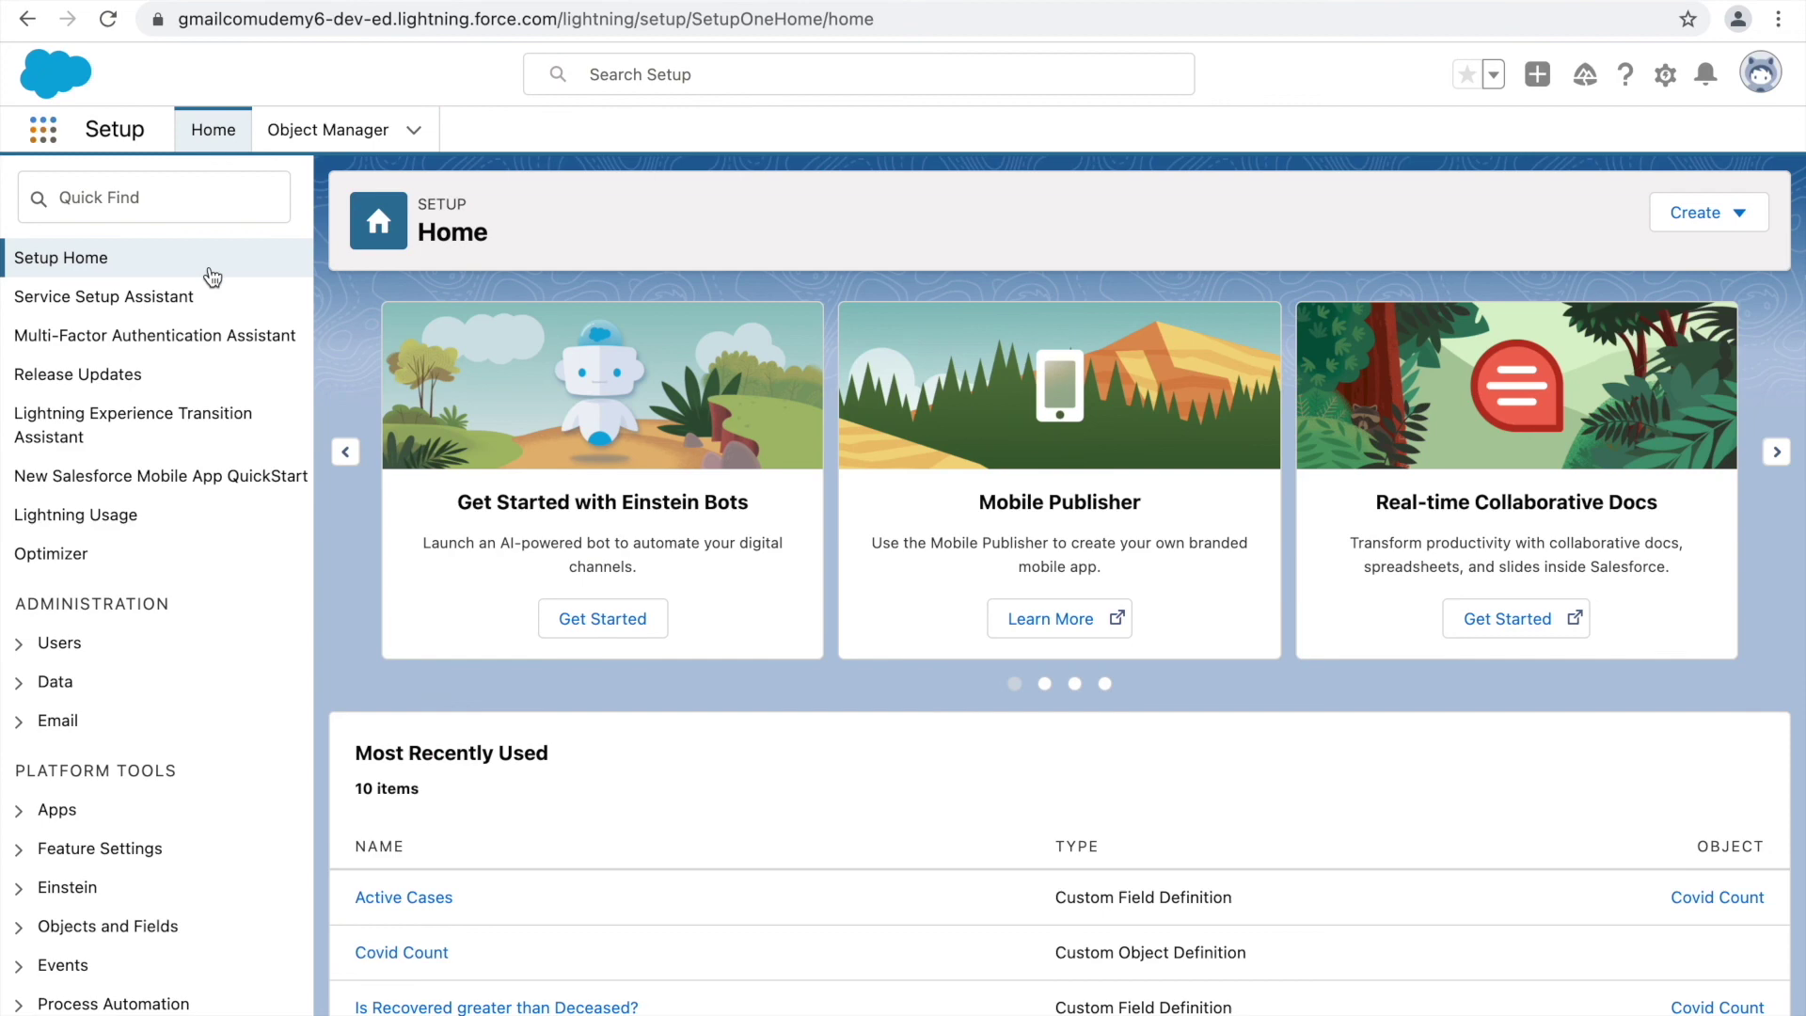
Step: Switch from Setup to the Covid Tracker app and show its Covid Counts list
{"action": "left_click", "coordinate": [43, 128]}
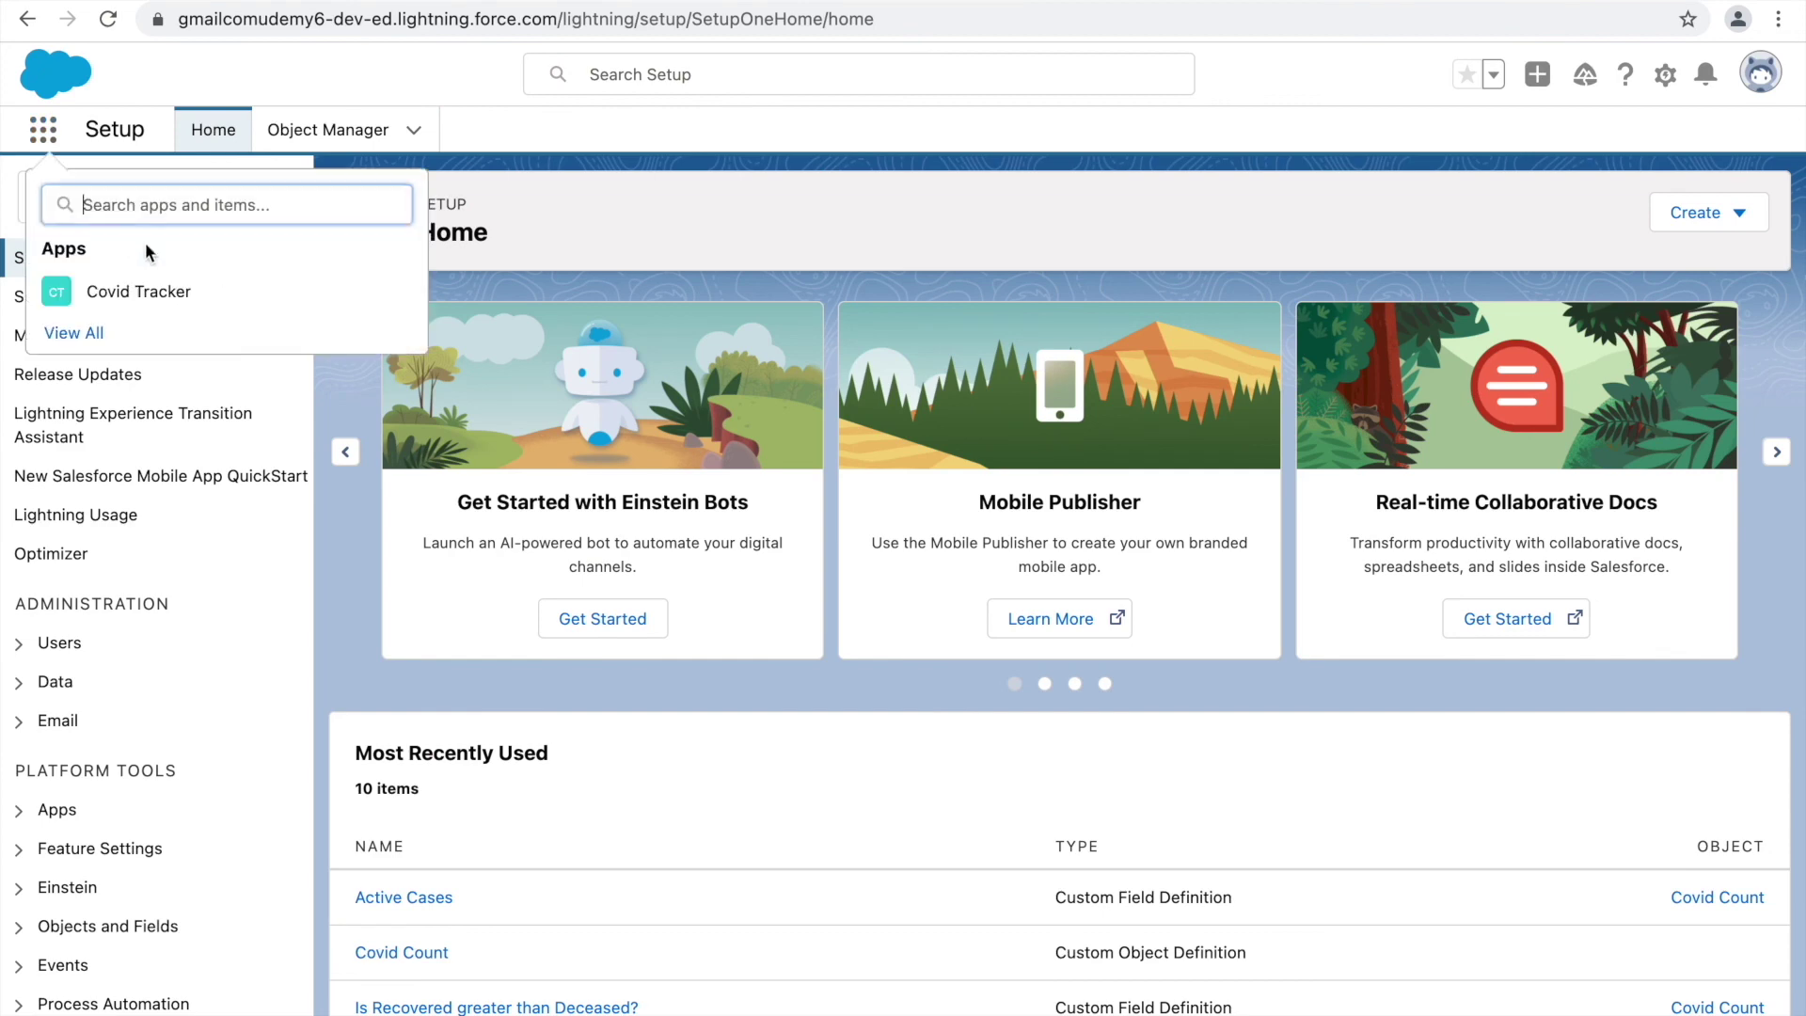
{"action": "left_click", "coordinate": [106, 288]}
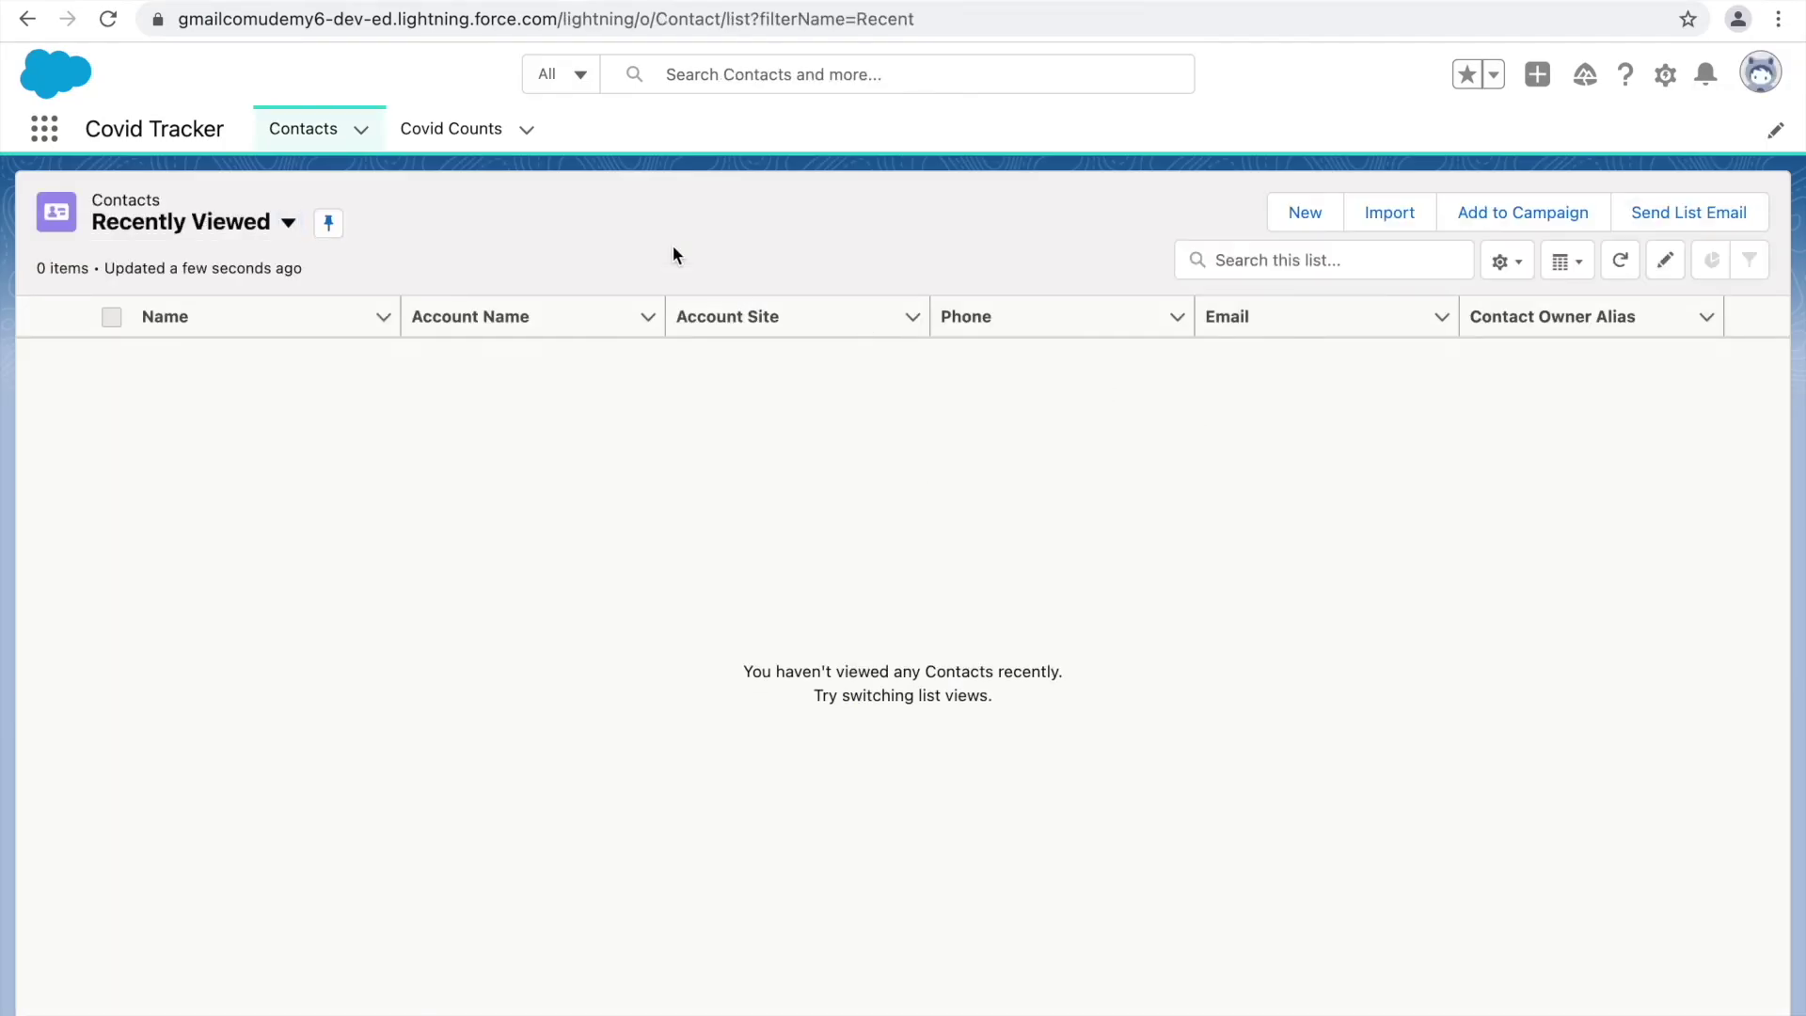
{"action": "left_click", "coordinate": [454, 131]}
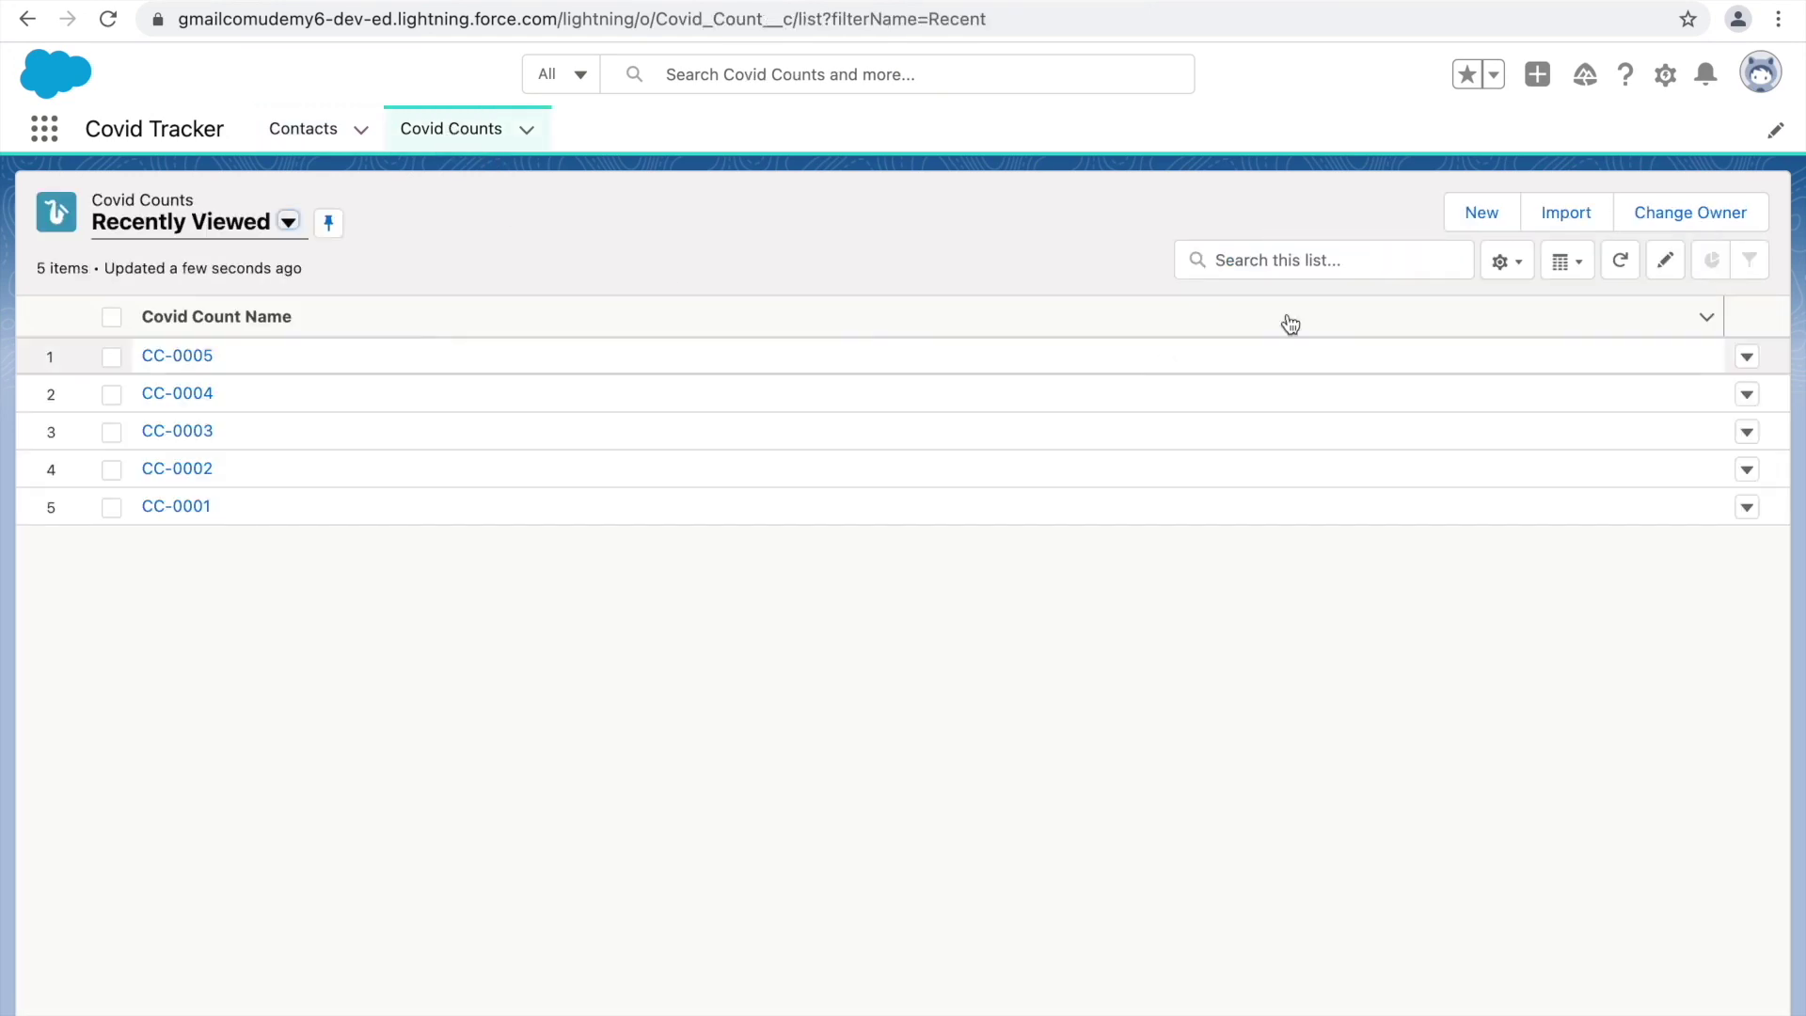
Step: Start a new Covid Count record with 6,000 Active Cases, 200 Total Deceased Cases and 500 Total Recovered Cases
{"action": "left_click", "coordinate": [1483, 212]}
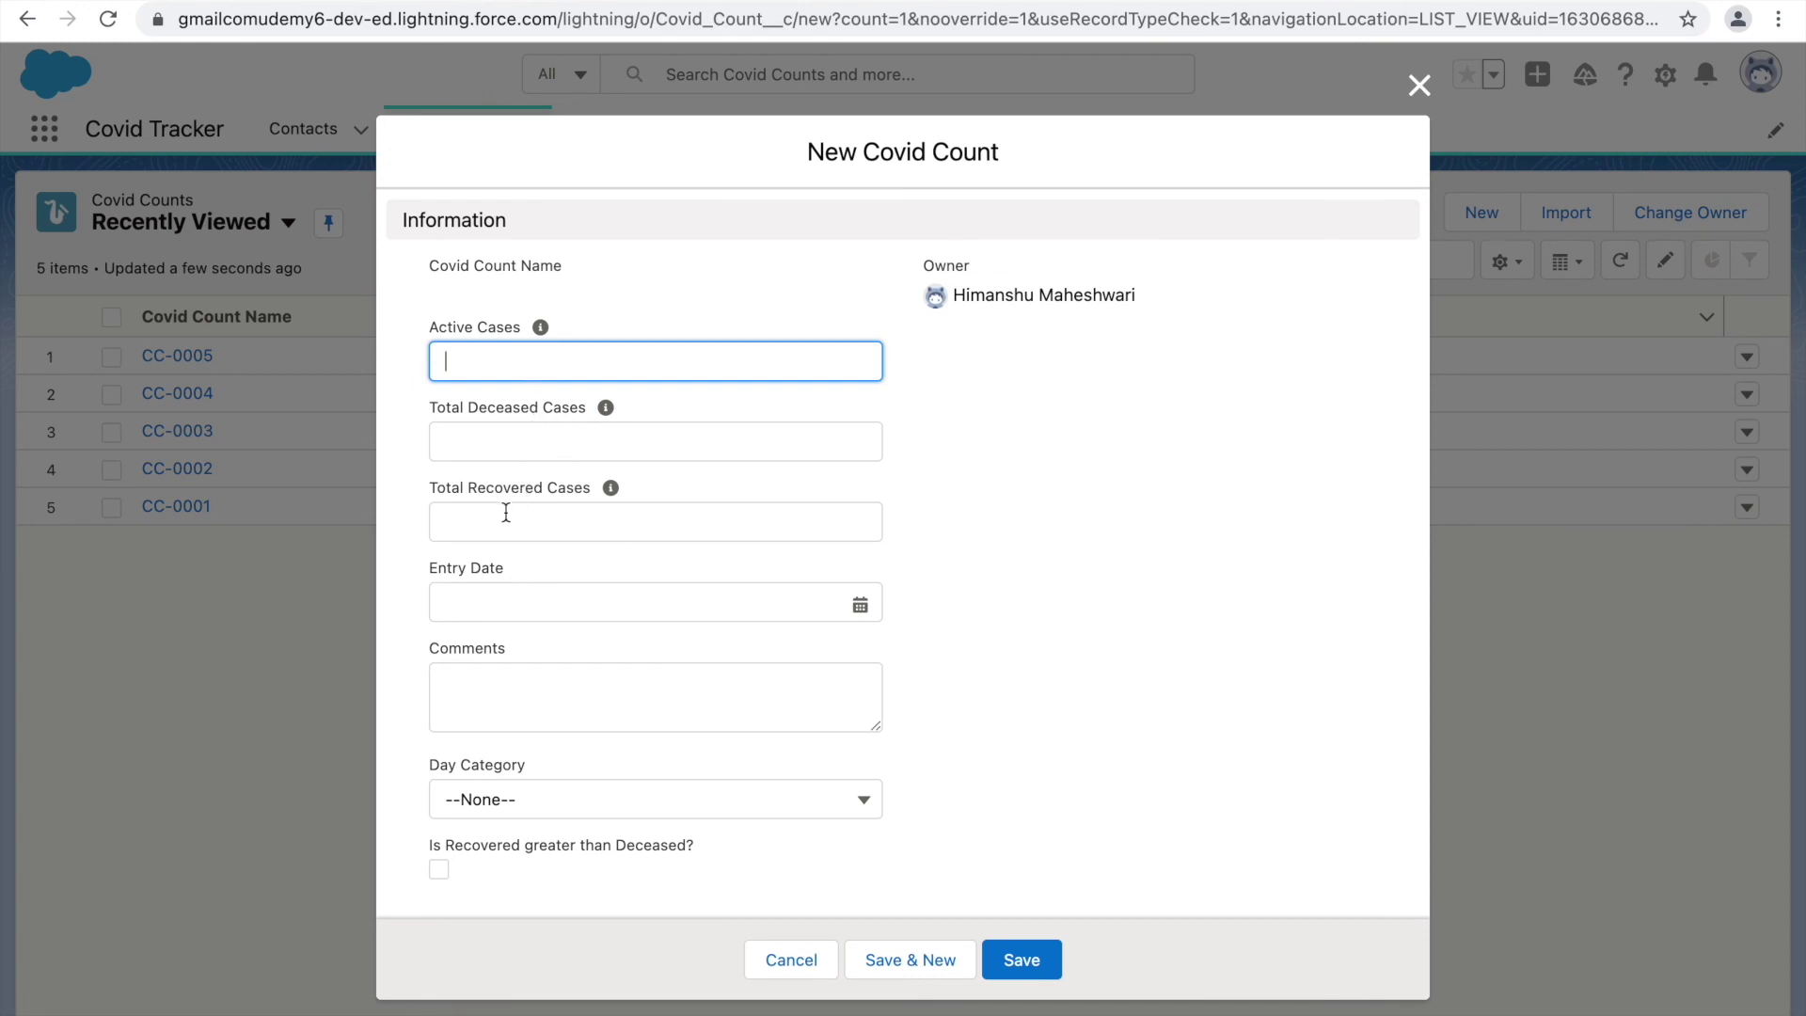
{"action": "type", "text": "1"}
{"action": "key", "text": "BackSpace"}
{"action": "type", "text": "6"}
{"action": "key", "text": "BackSpace"}
{"action": "type", "text": "1"}
{"action": "key", "text": "BackSpace"}
{"action": "type", "text": "2"}
{"action": "key", "text": "BackSpace"}
{"action": "type", "text": "14"}
{"action": "key", "text": "BackSpace"}
{"action": "key", "text": "BackSpace"}
{"action": "type", "text": "6"}
{"action": "key", "text": "BackSpace"}
{"action": "type", "text": "6,000"}
{"action": "left_click", "coordinate": [507, 444]}
{"action": "type", "text": "200"}
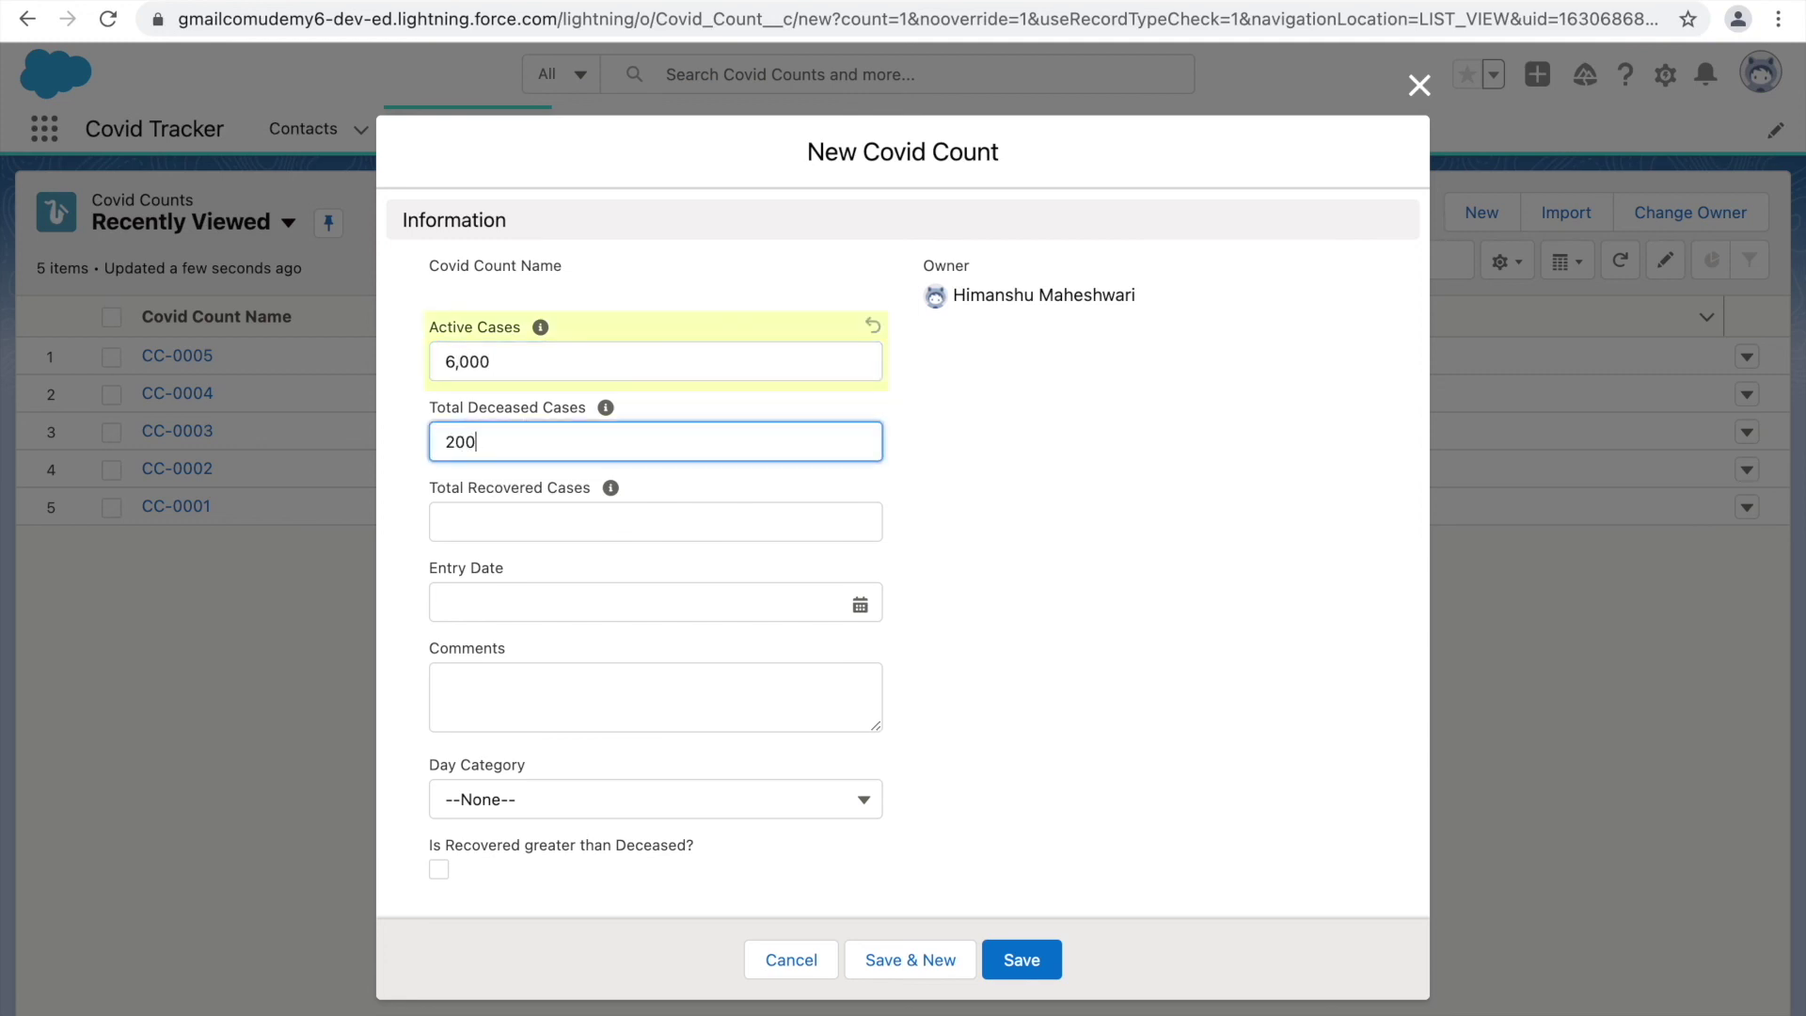
{"action": "left_click", "coordinate": [523, 533]}
{"action": "type", "text": "500"}
{"action": "left_click", "coordinate": [956, 466]}
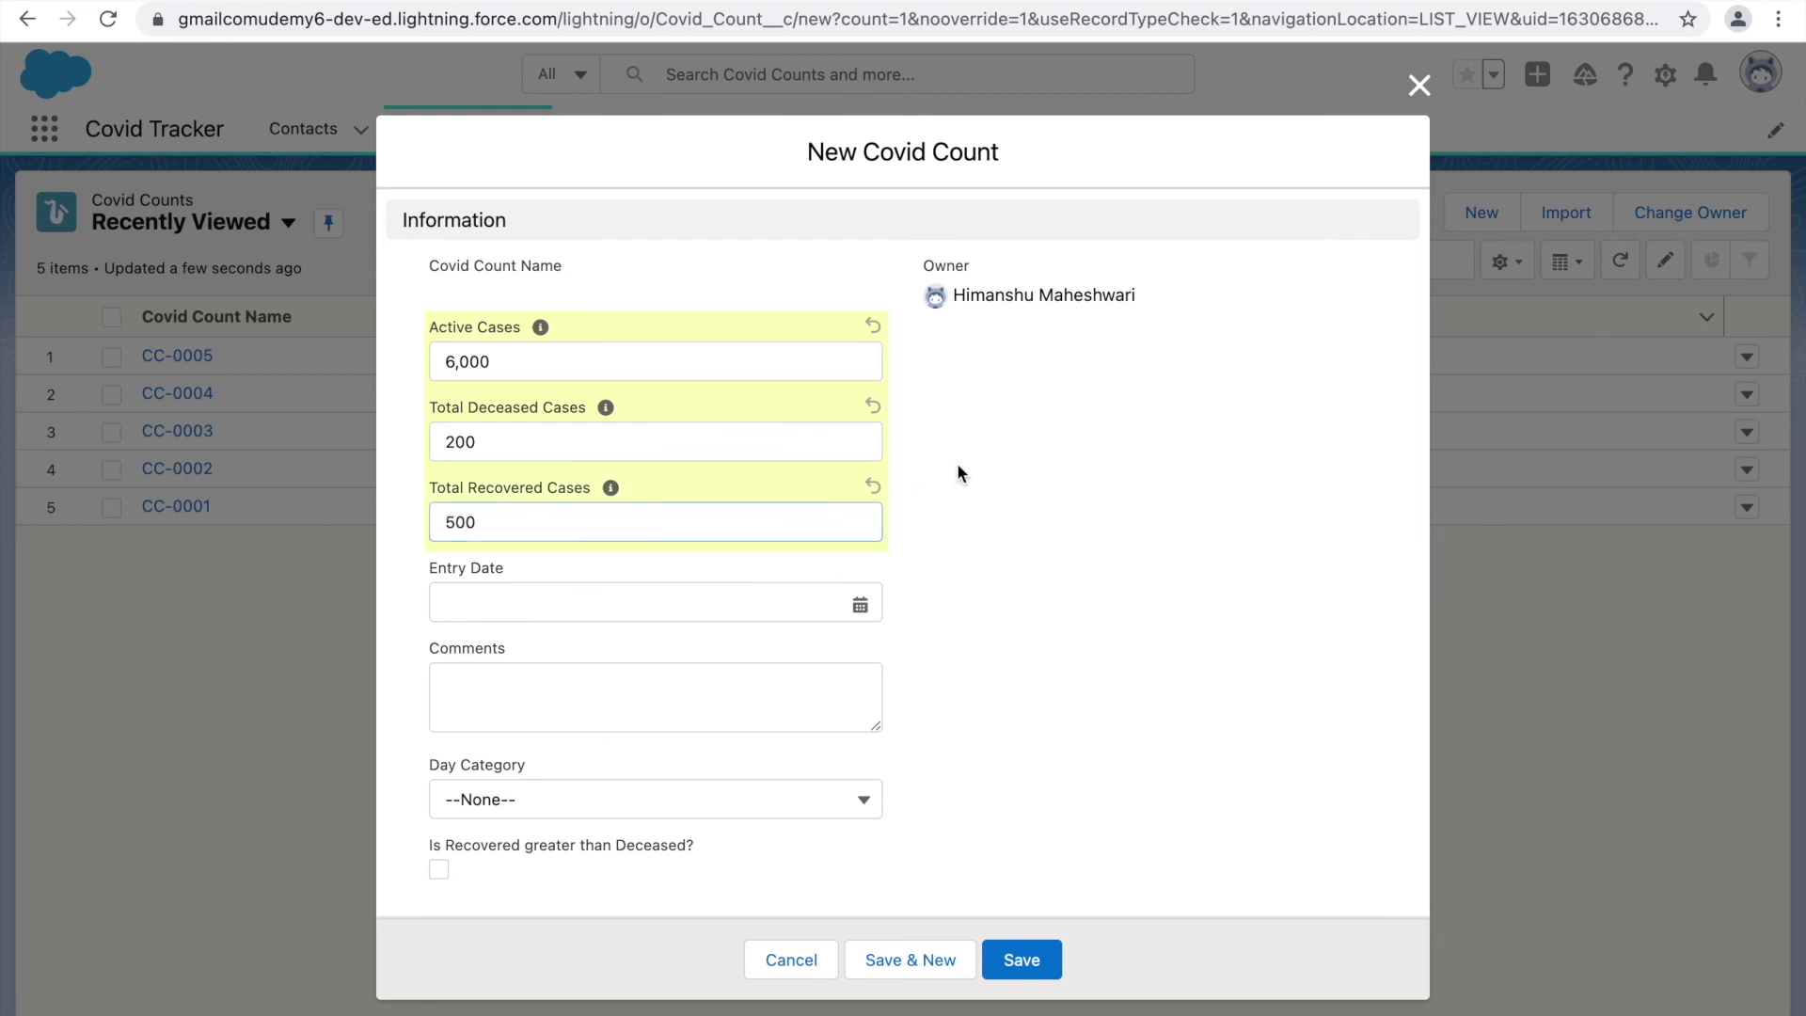
Step: Set the record's Entry Date to 03/09/2021 and enter the comment "This information is legit."
{"action": "left_click", "coordinate": [548, 605]}
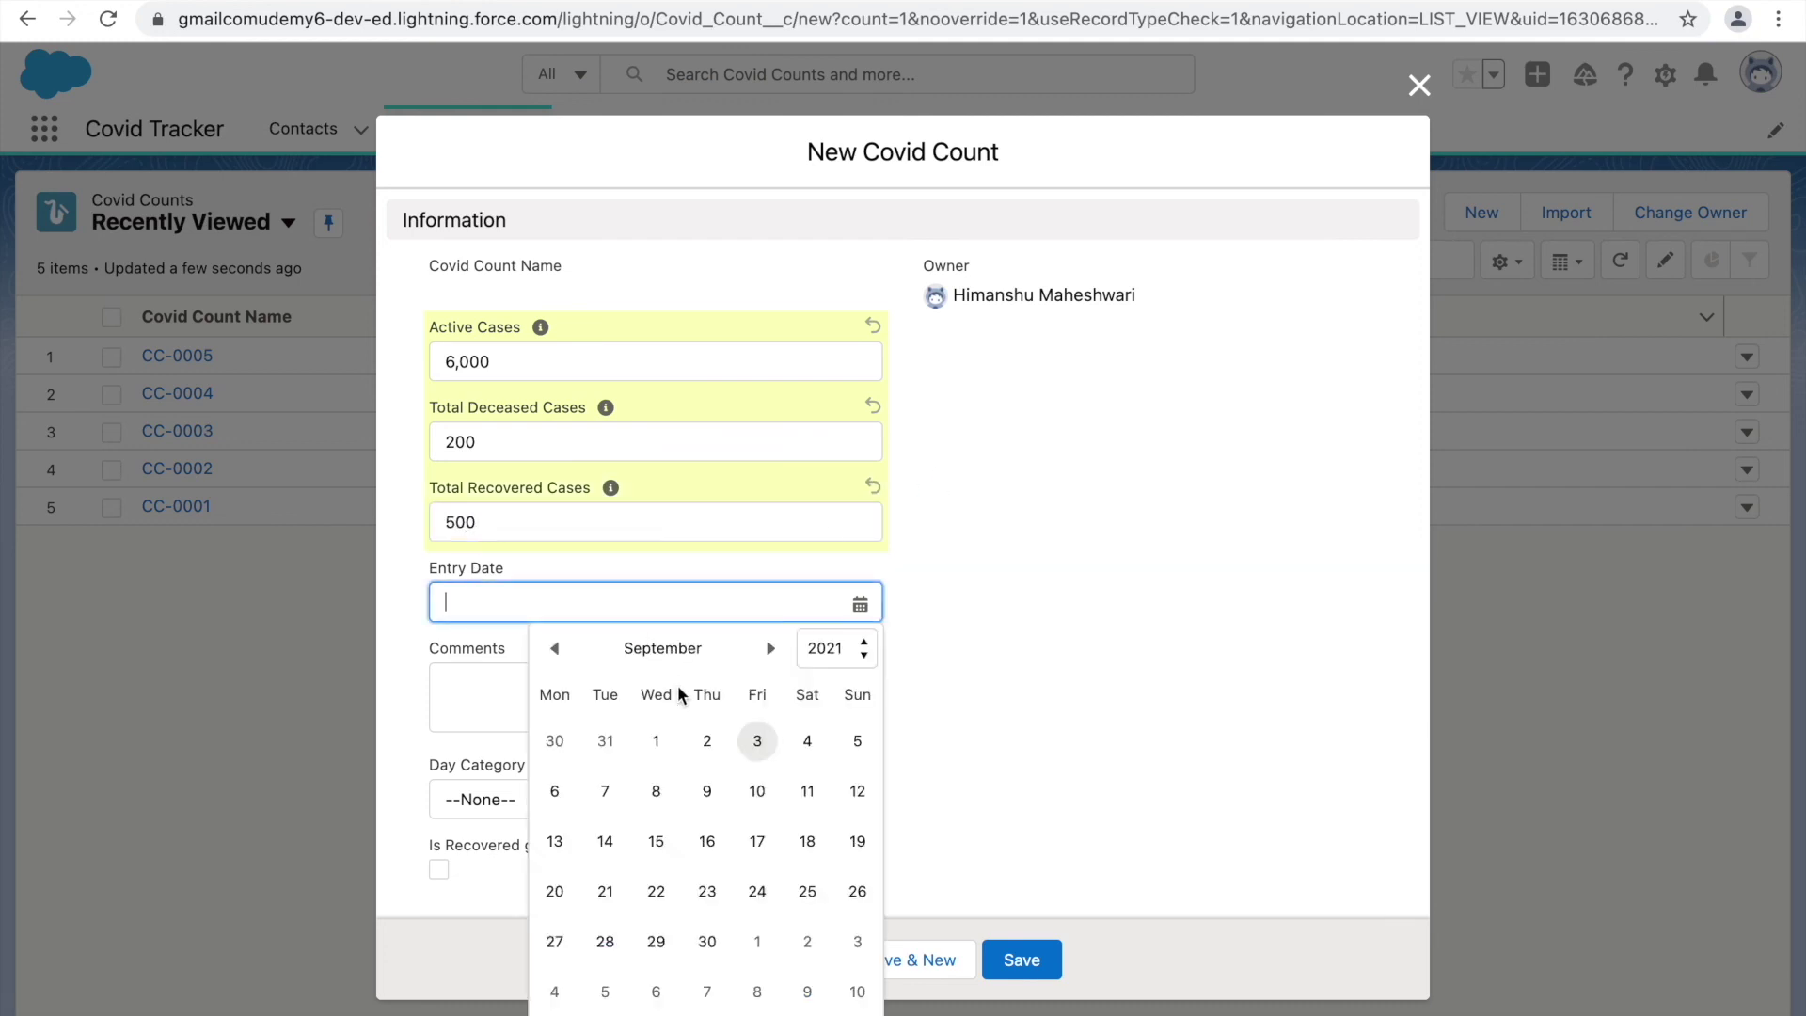
{"action": "left_click", "coordinate": [758, 740]}
{"action": "left_click", "coordinate": [600, 676]}
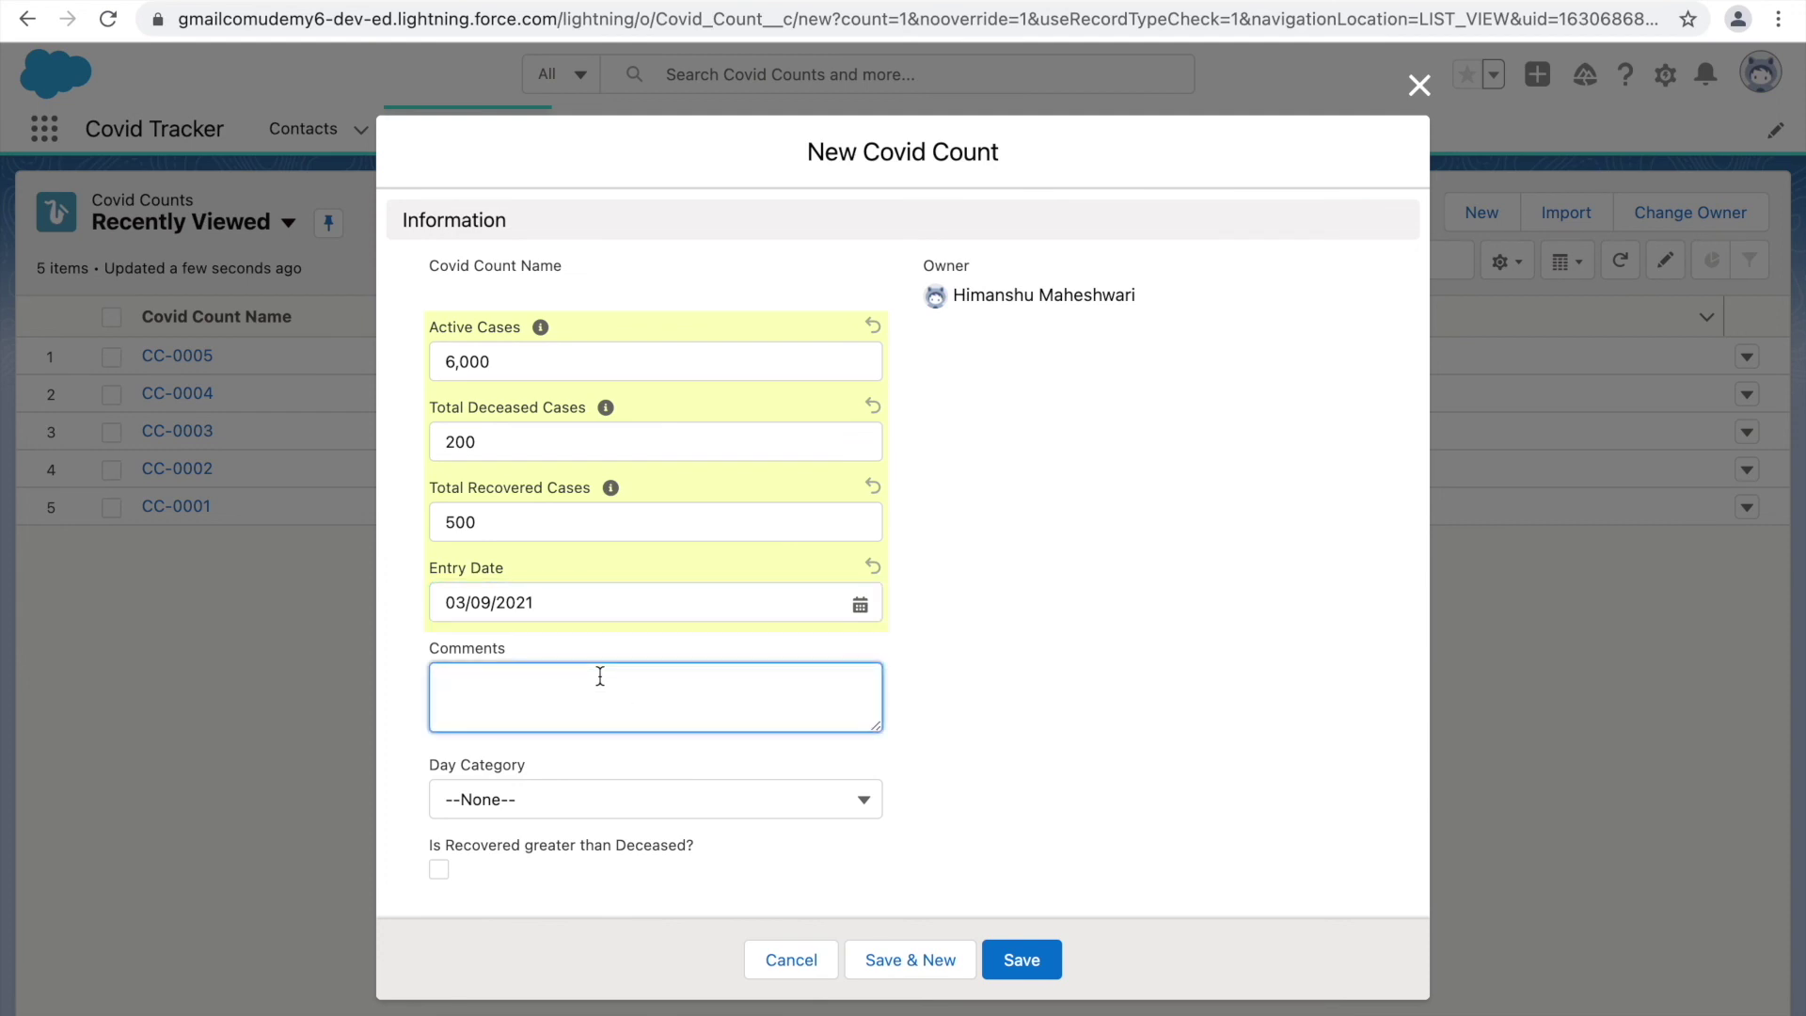
{"action": "type", "text": "This information is legit."}
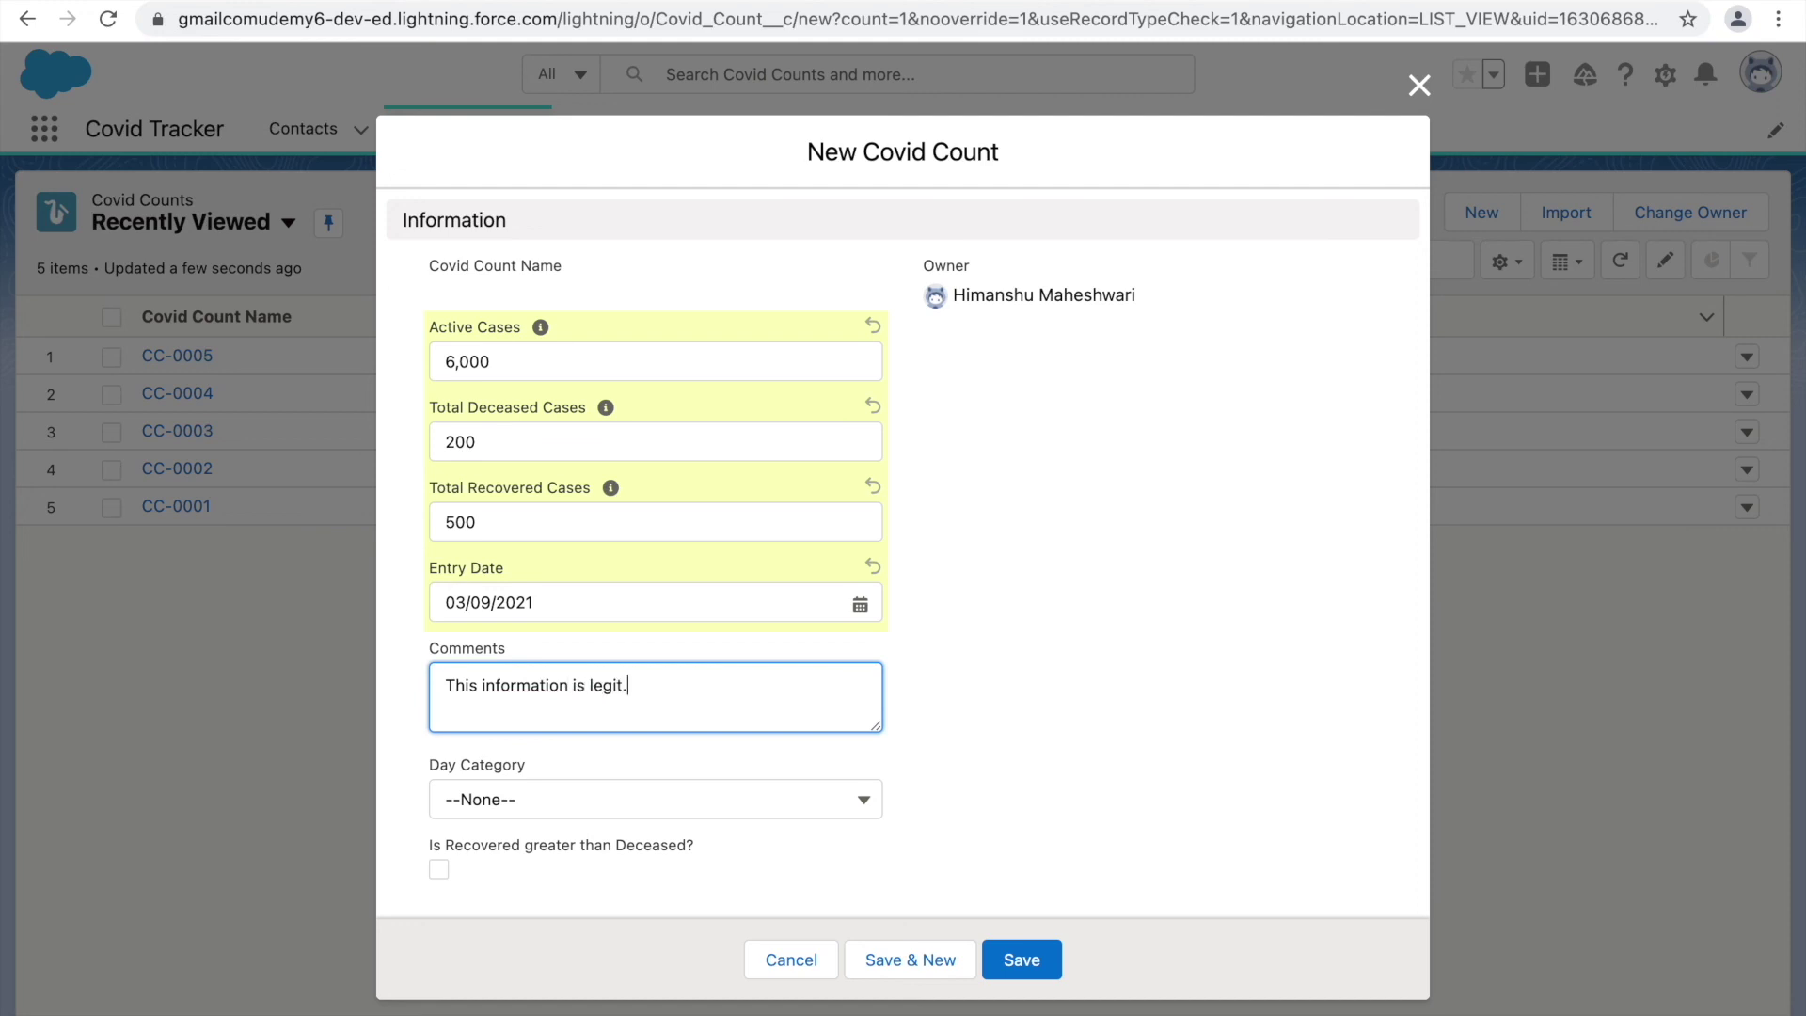
Step: Set Day Category to Orange, tick "Is Recovered greater than Deceased?", and save the Covid Count record
{"action": "left_click", "coordinate": [637, 796]}
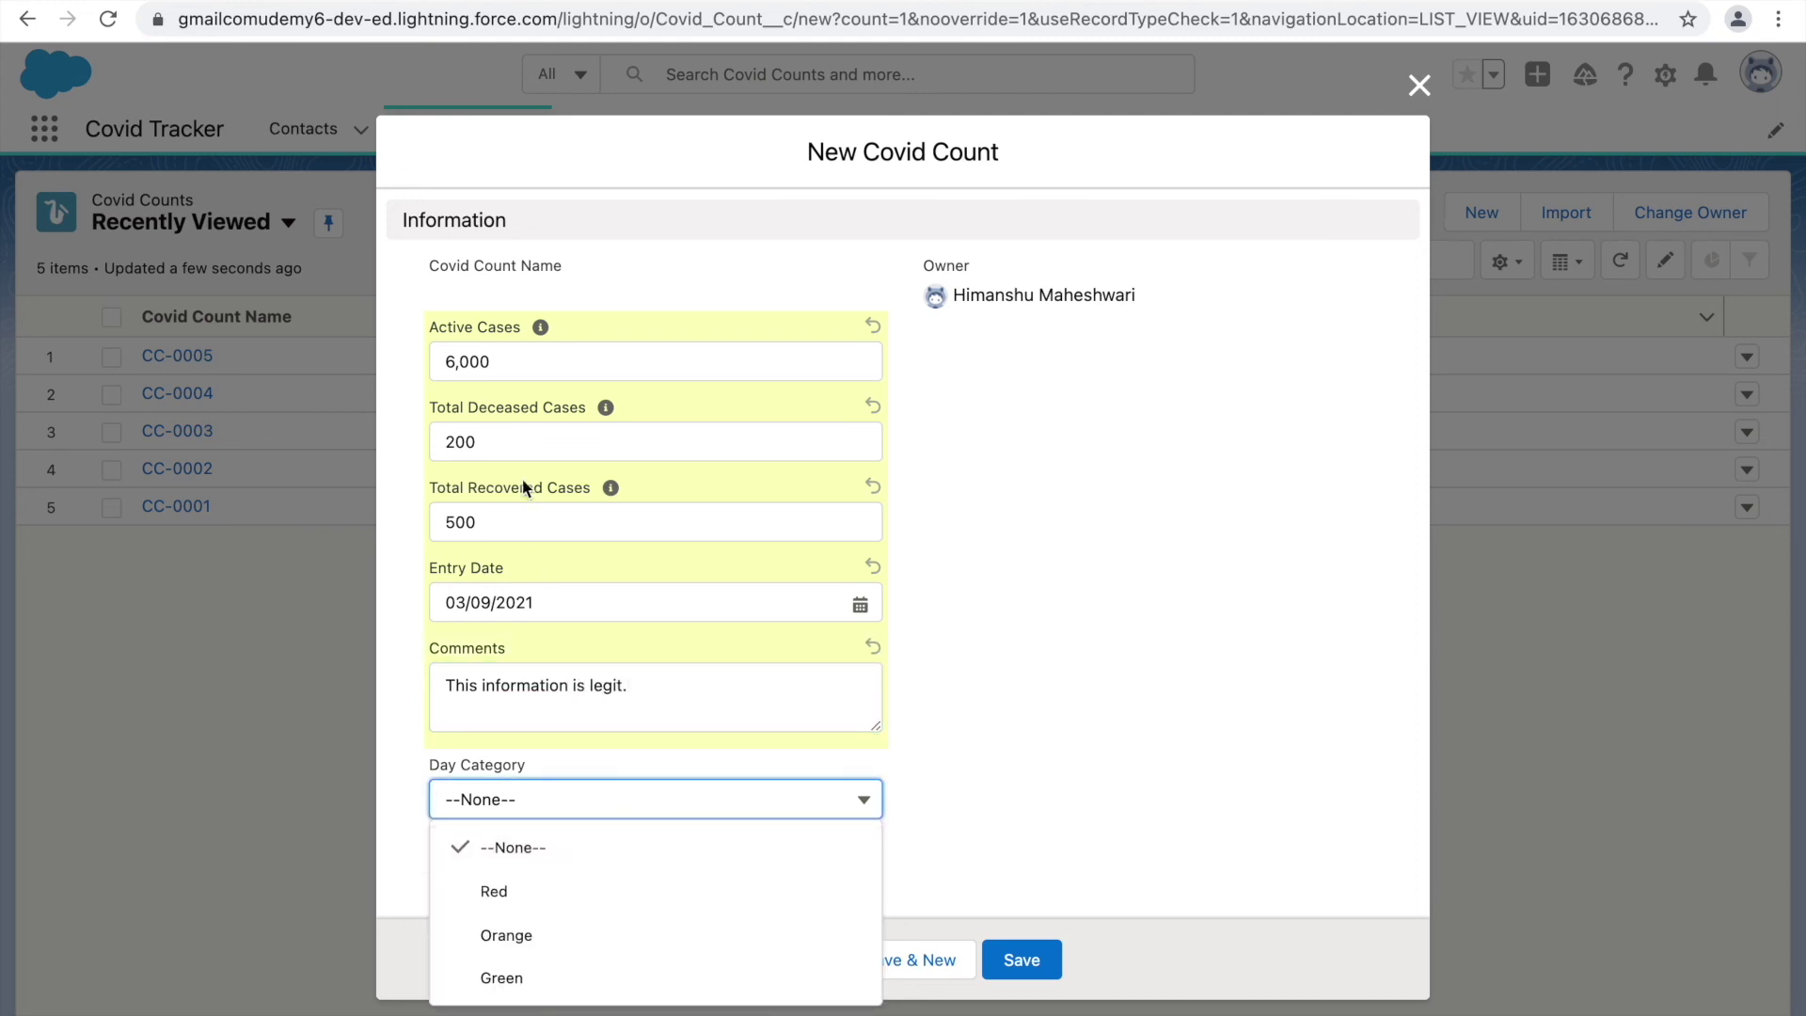
{"action": "left_click", "coordinate": [515, 937]}
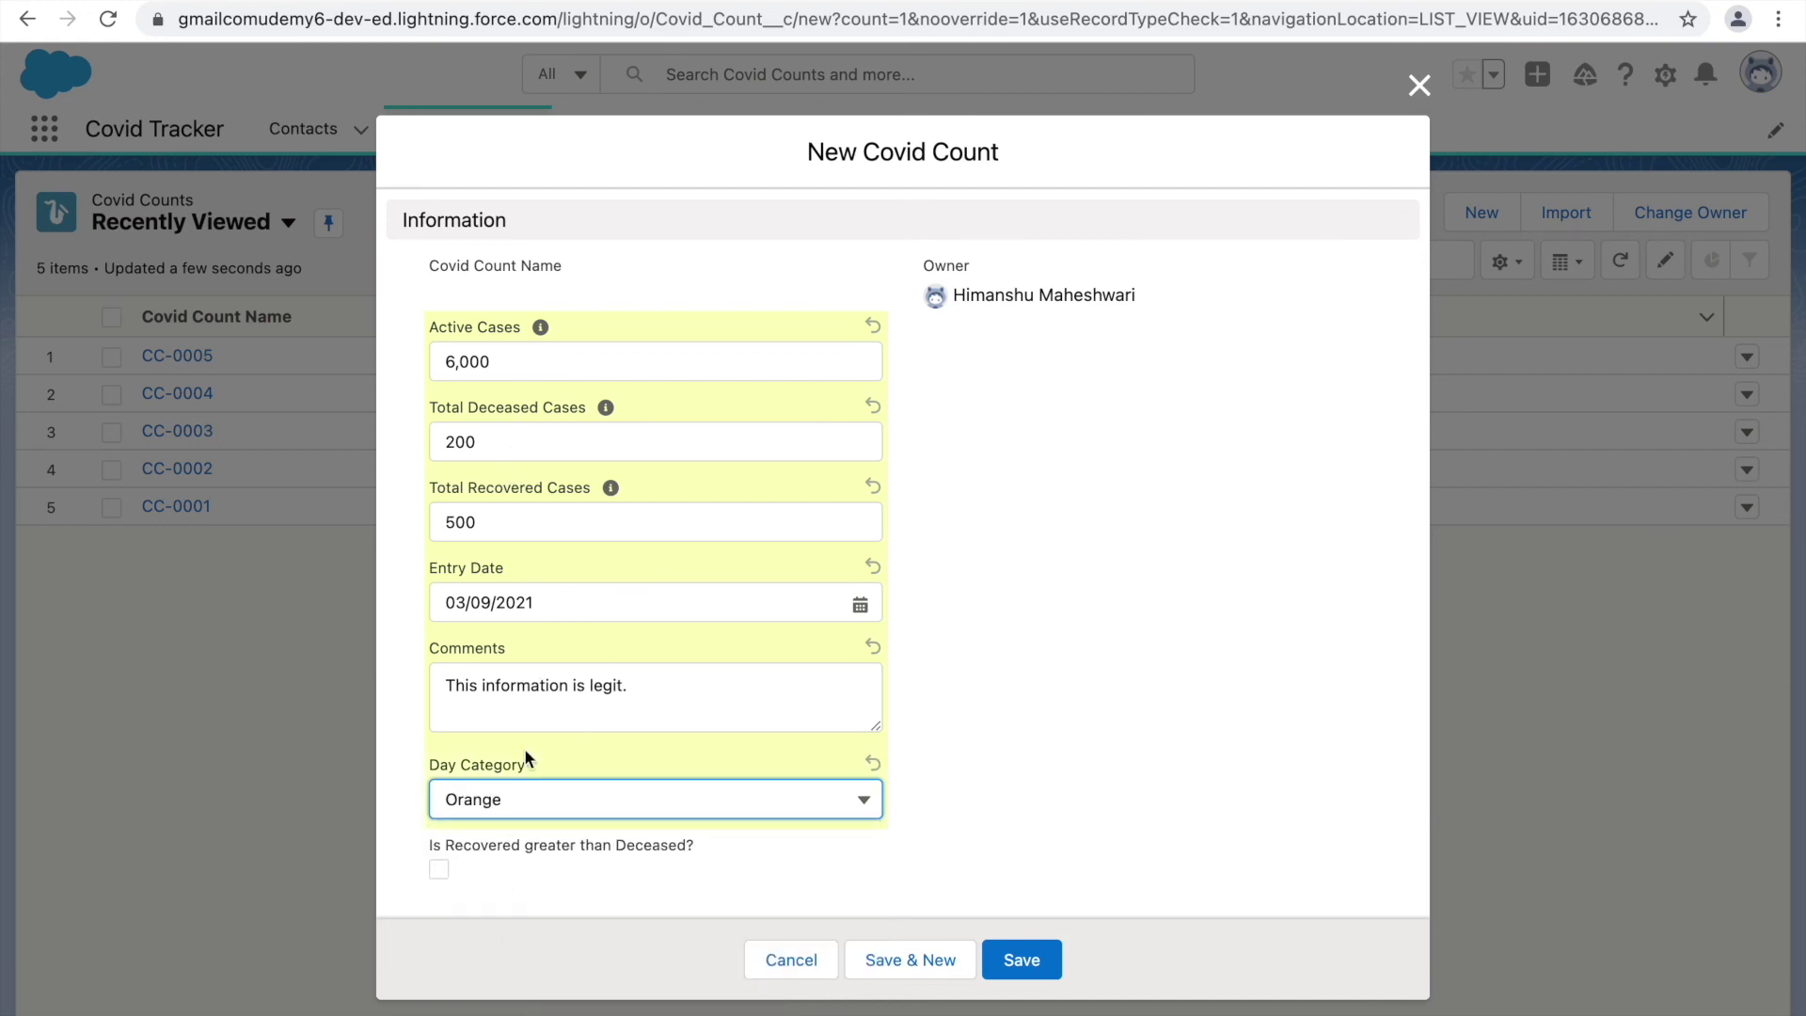
{"action": "left_click", "coordinate": [440, 867]}
{"action": "left_click", "coordinate": [1021, 959]}
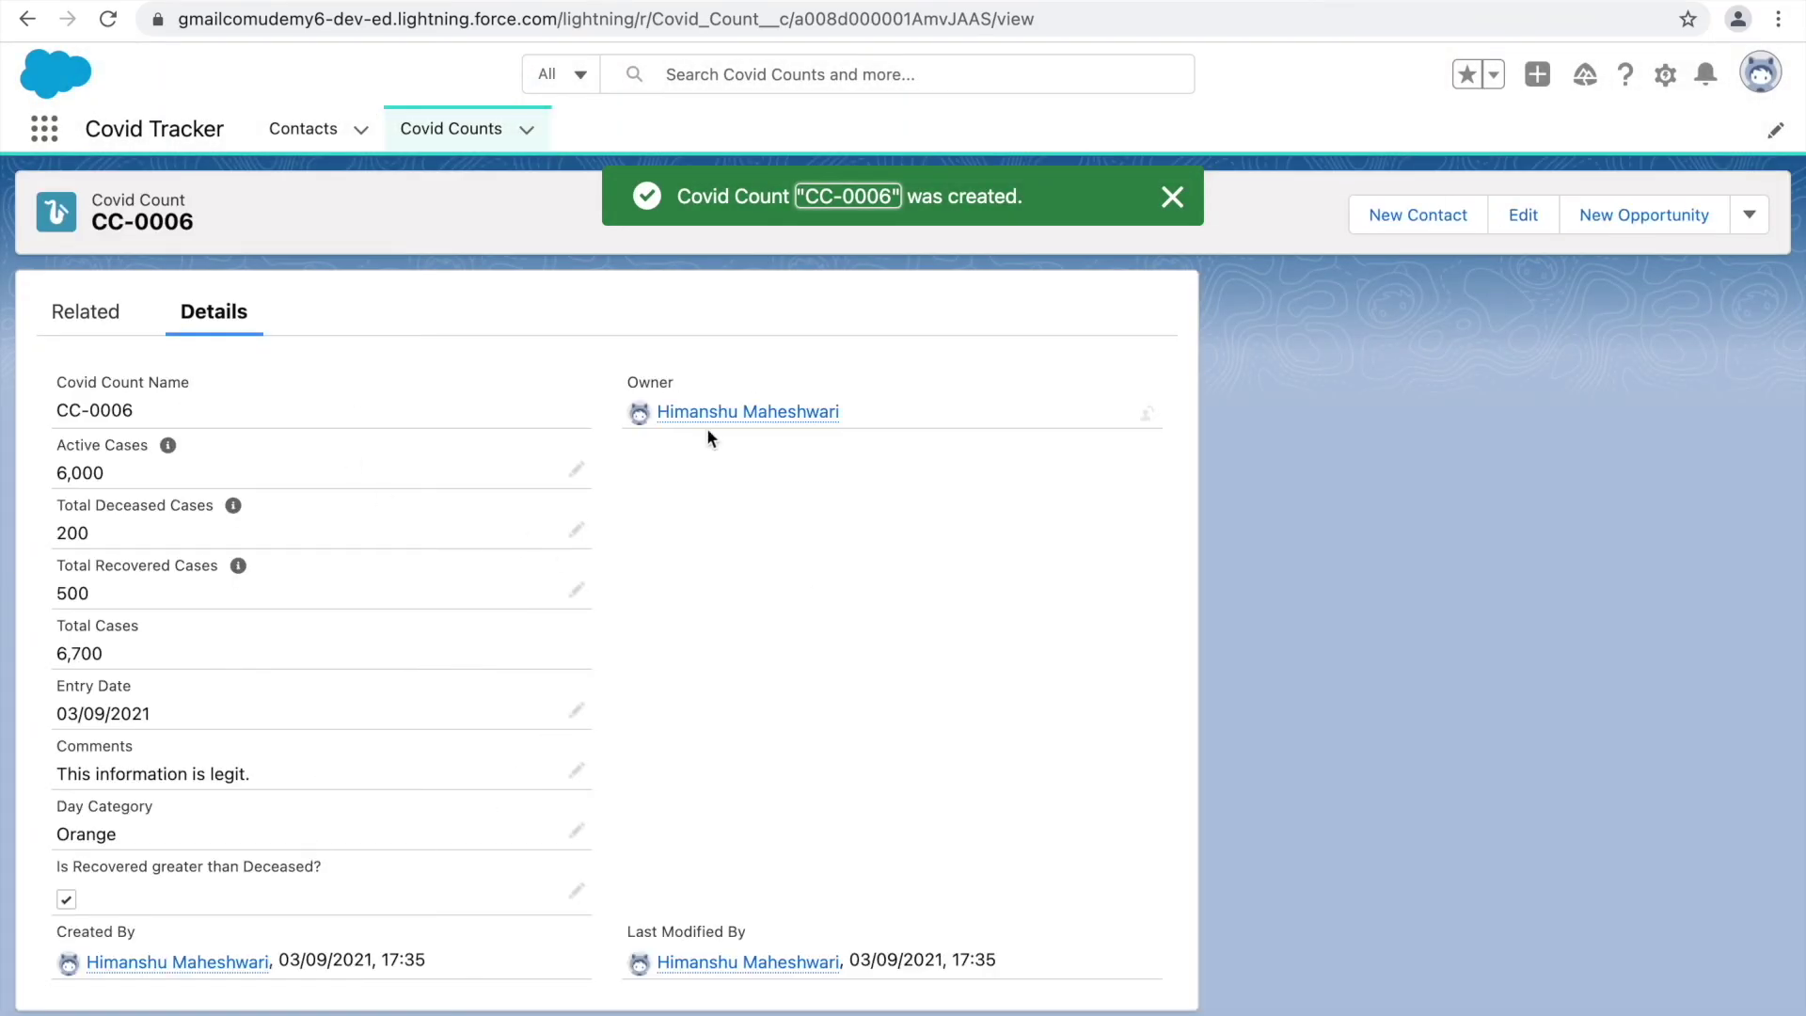
{"action": "left_click", "coordinate": [1172, 200]}
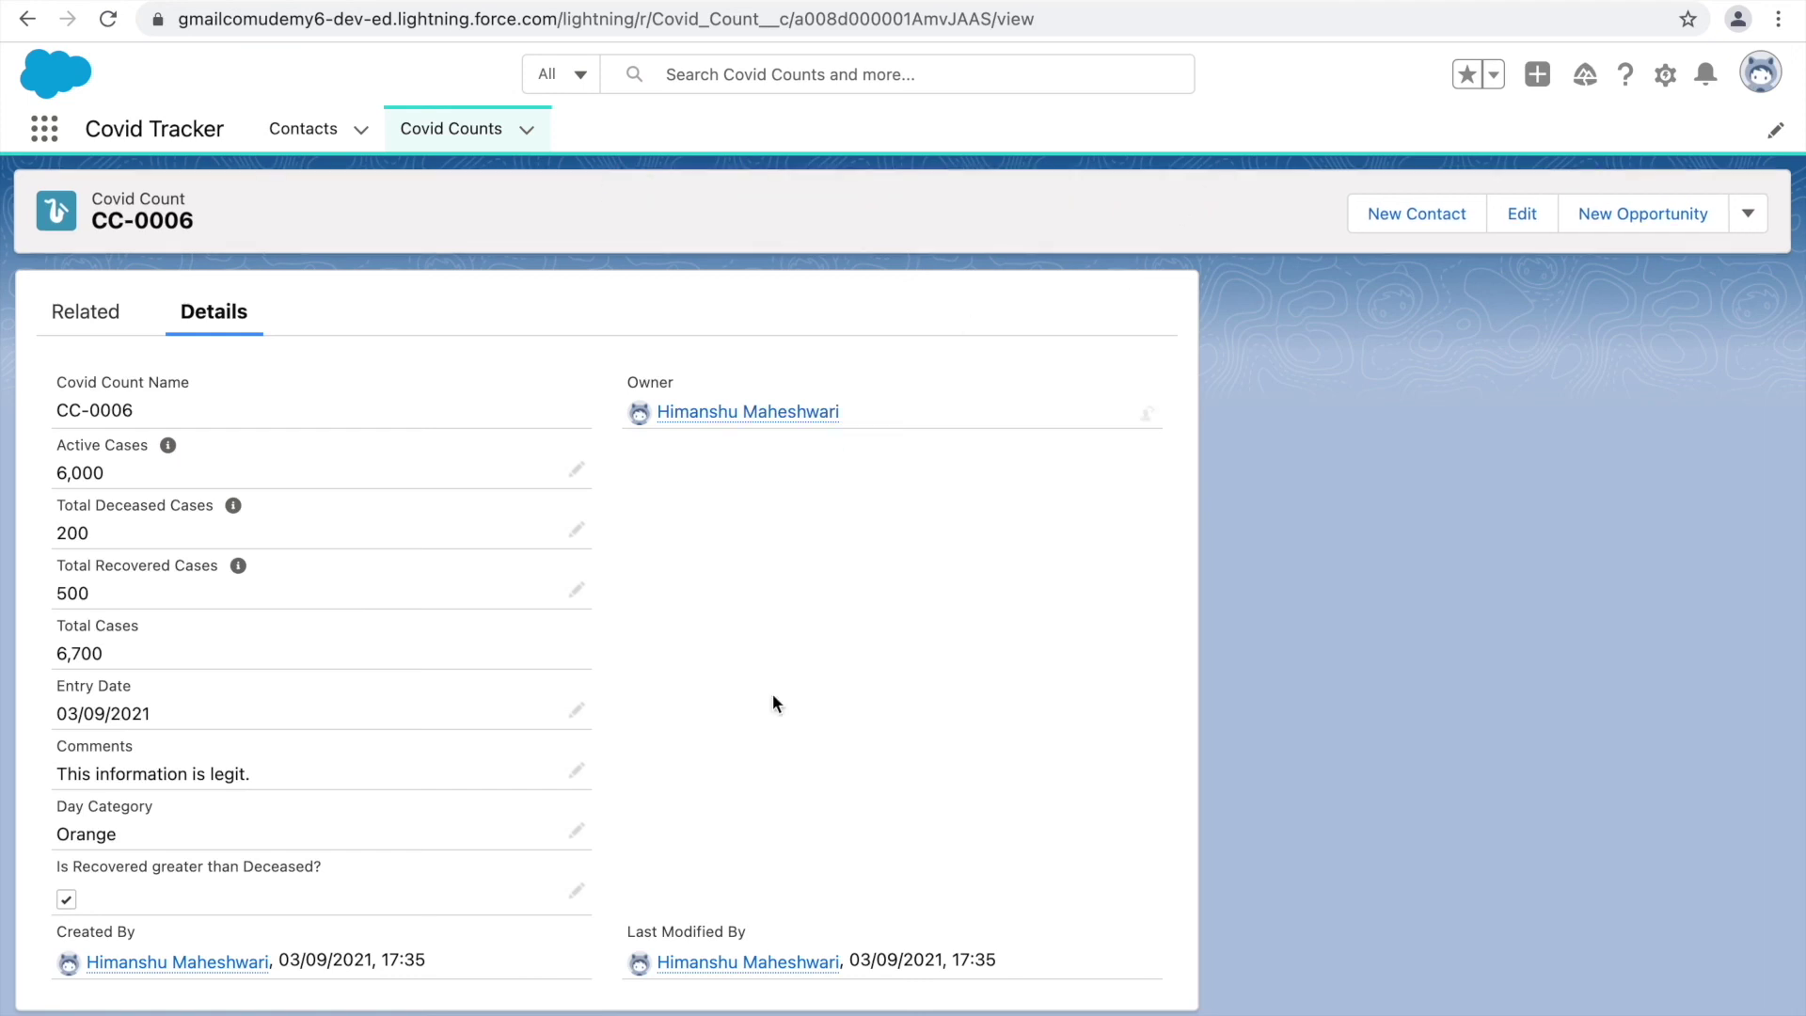